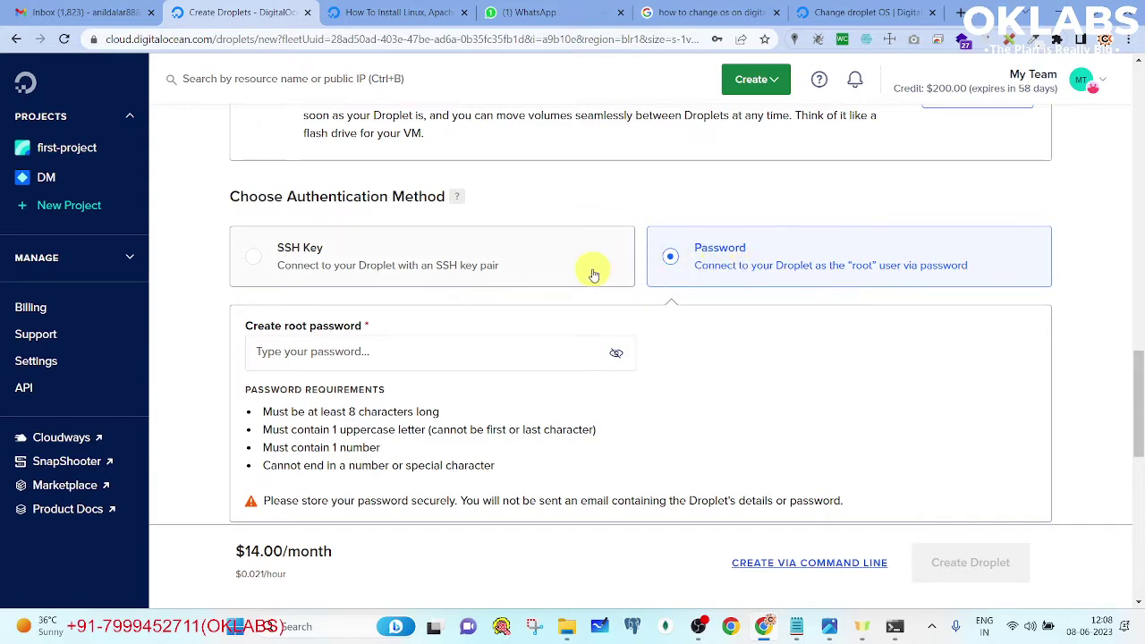
- Get the password from pwd.txt in Notepad and enter it as the new droplet's root password in the browser
left_click(797, 626)
left_click(273, 9)
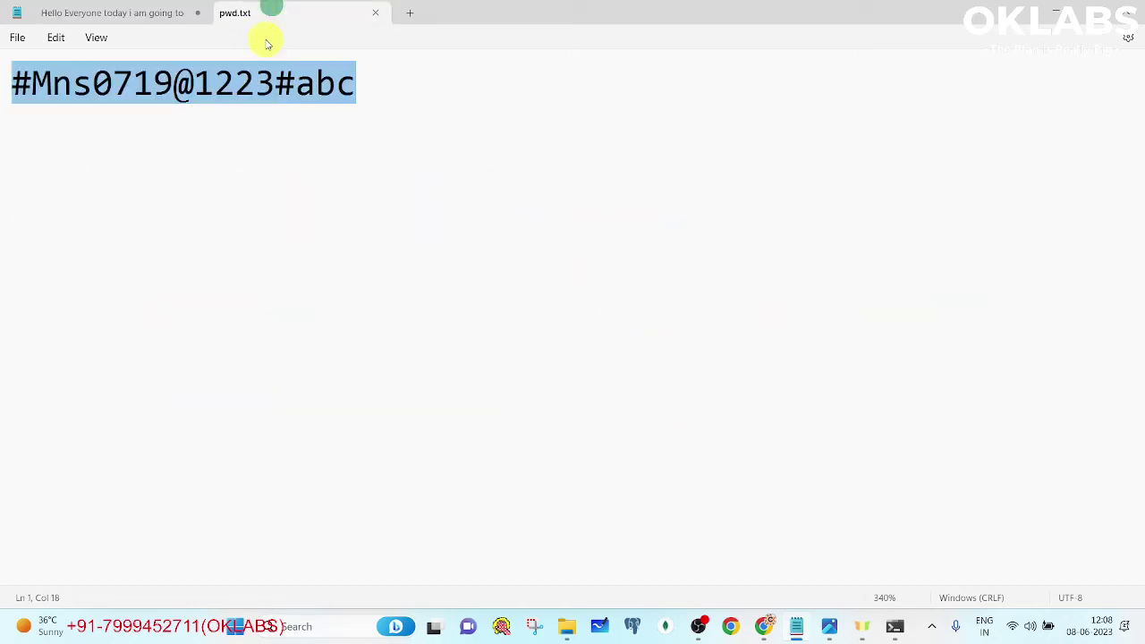
left_click(159, 13)
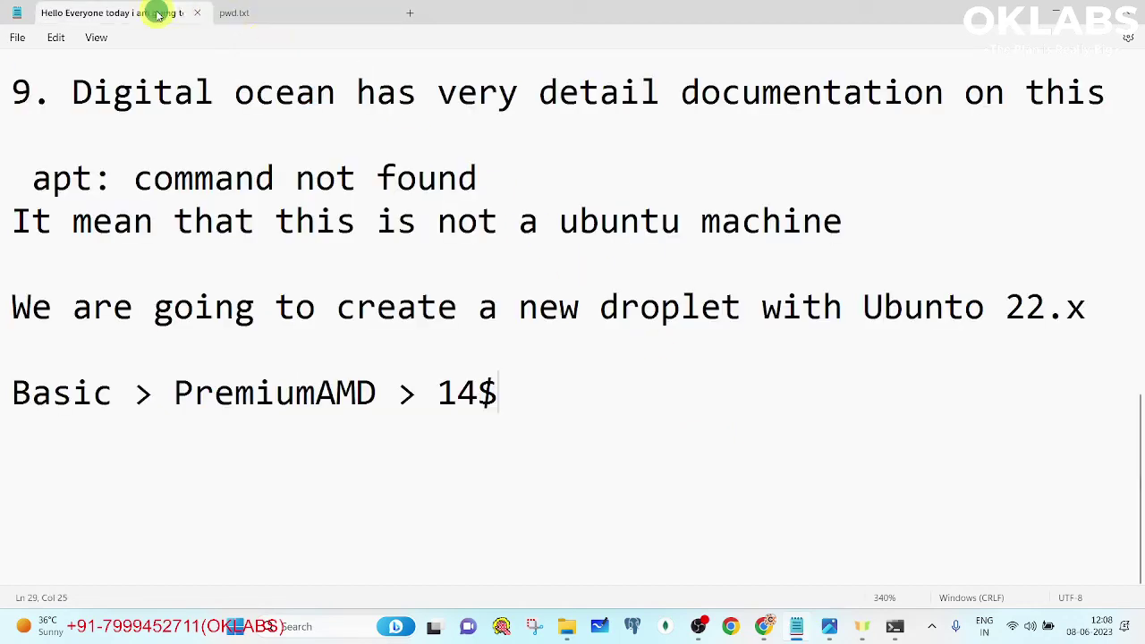
key("alt+Tab")
left_click(340, 351)
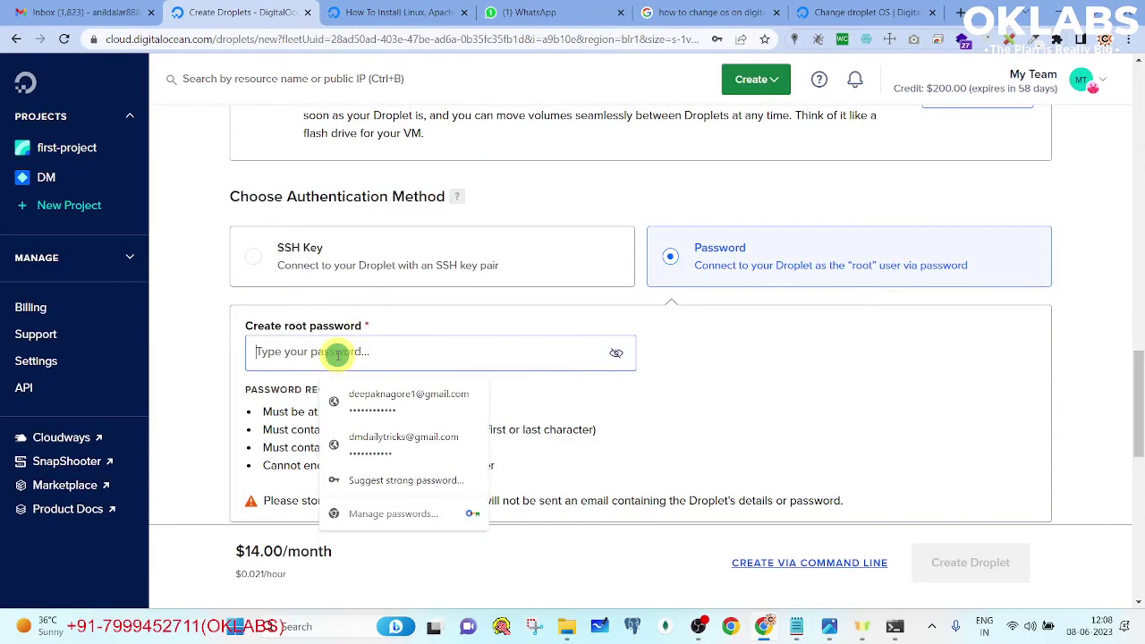
key("ctrl+v")
- Create one $14.00/month Ubuntu droplet in the DM project with the default hostname and no recommended add-ons
scroll(837, 393, "down", 3)
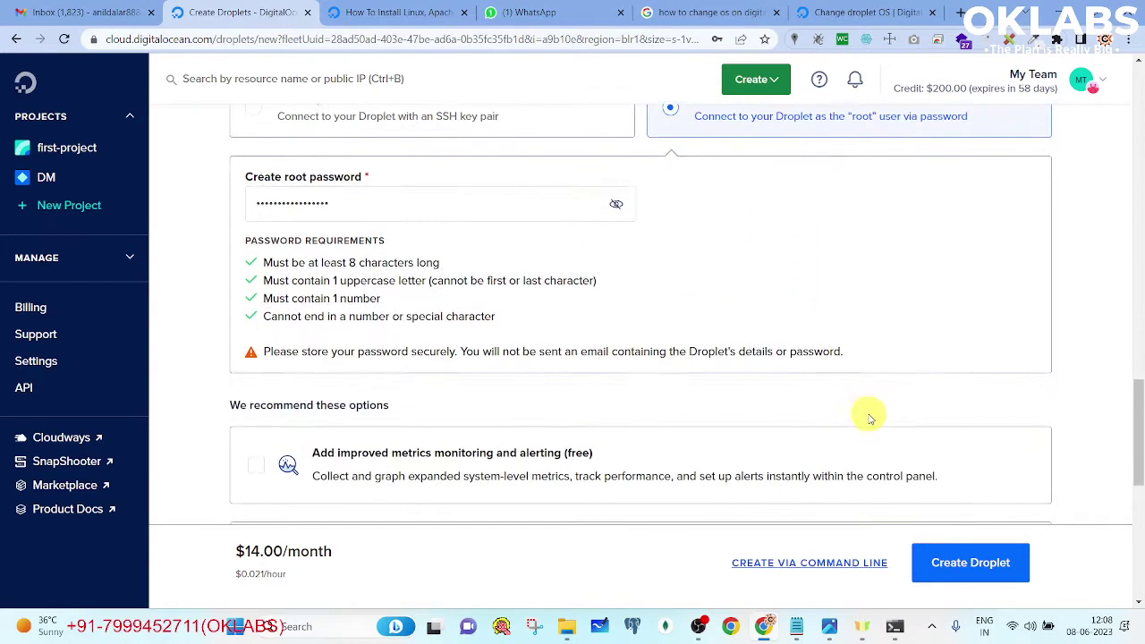
scroll(909, 399, "down", 4)
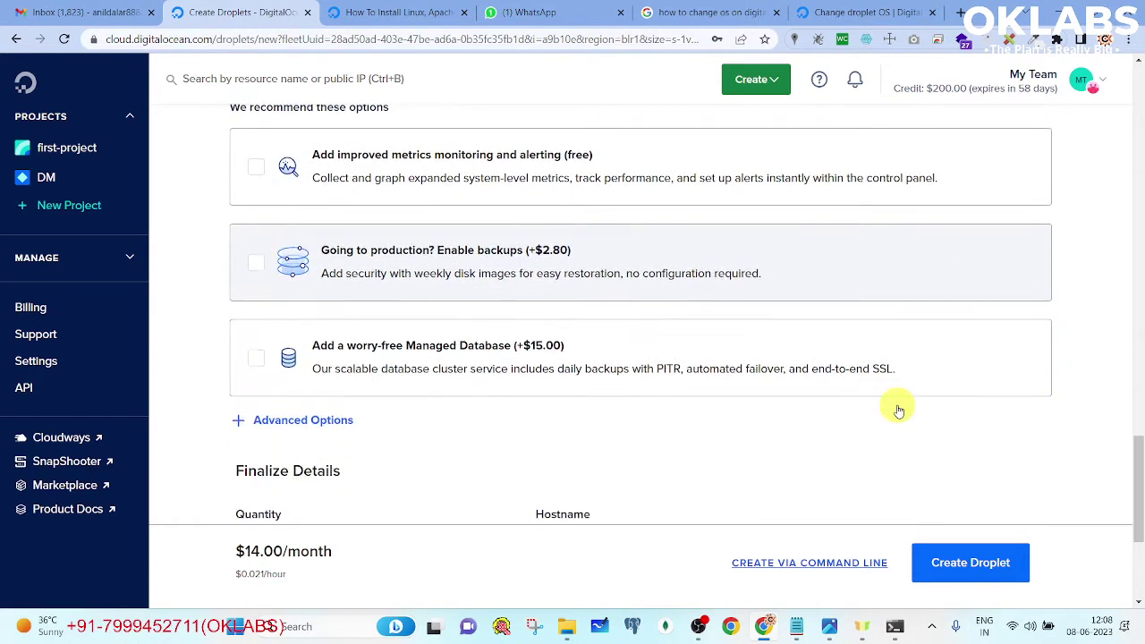
scroll(914, 430, "down", 1)
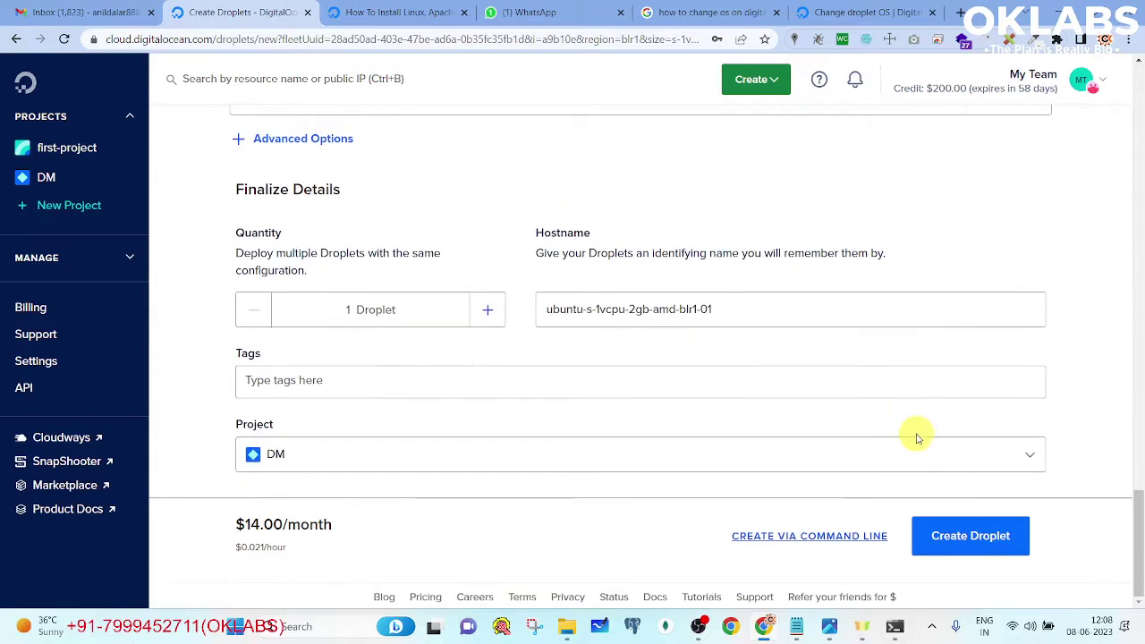
left_click(968, 538)
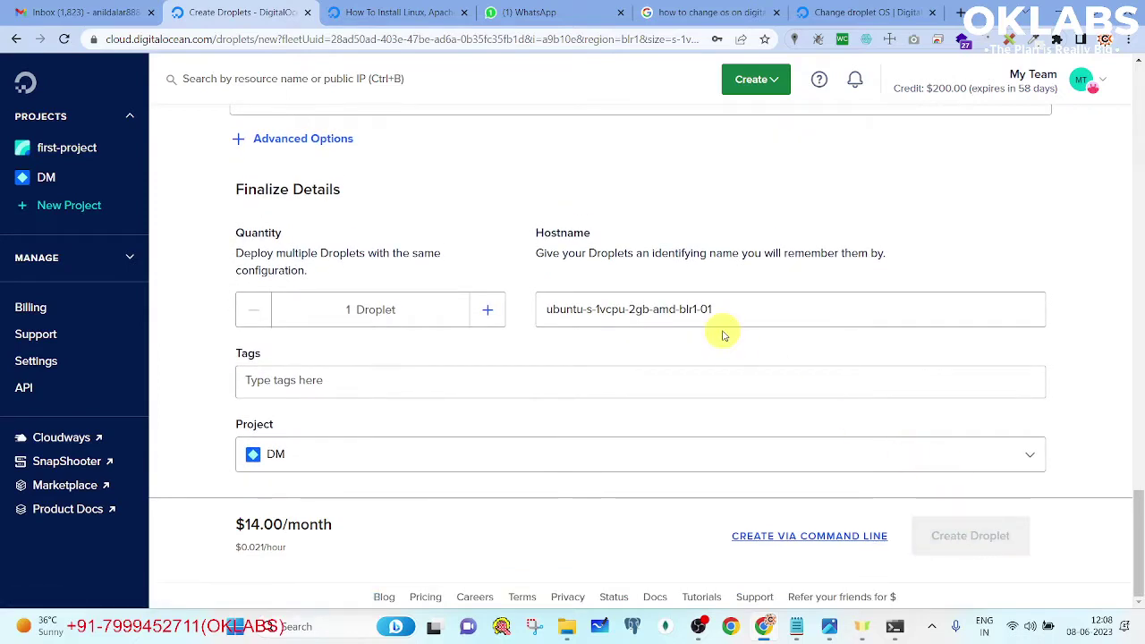
left_click(653, 251)
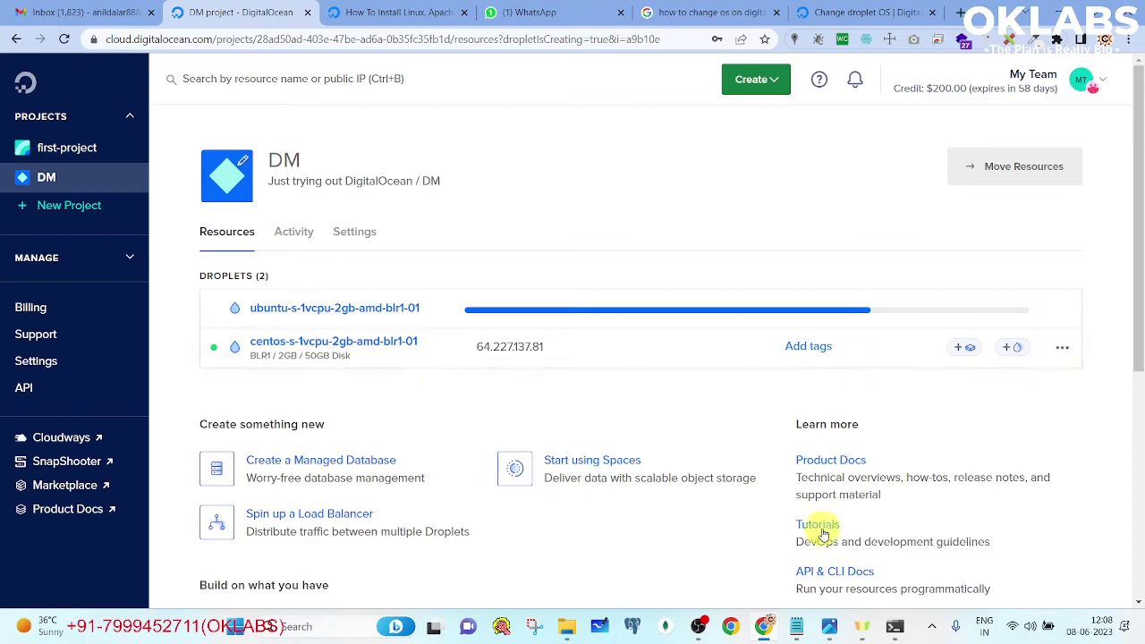
- Switch to the Notepad notes and add the line "Lets remove the previous droplet" below the pricing line
left_click(796, 626)
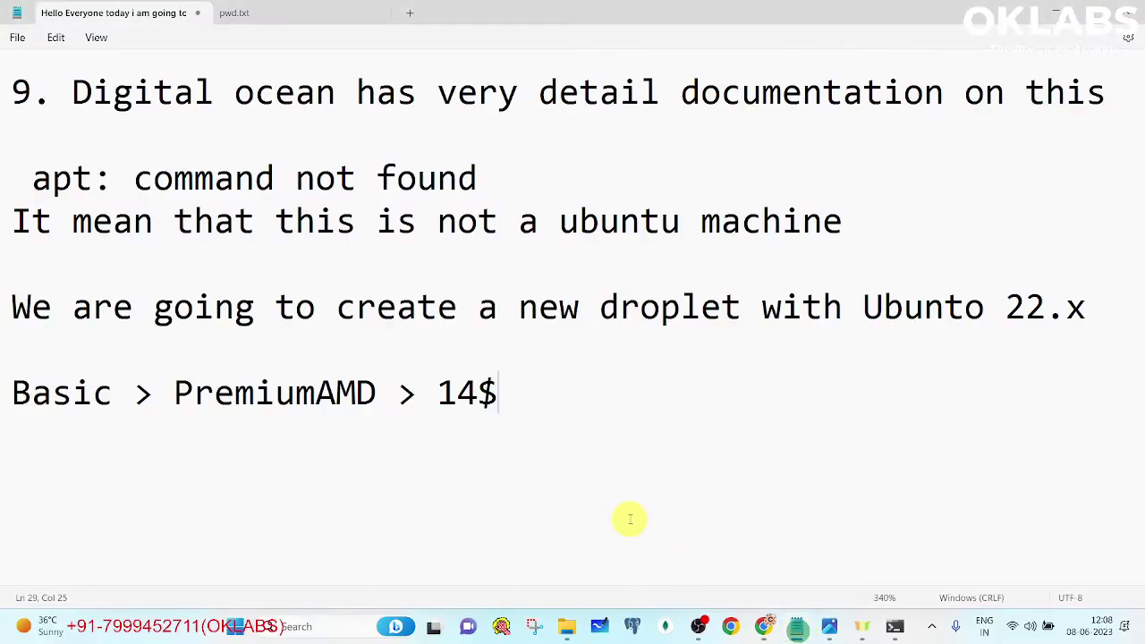
key("Return")
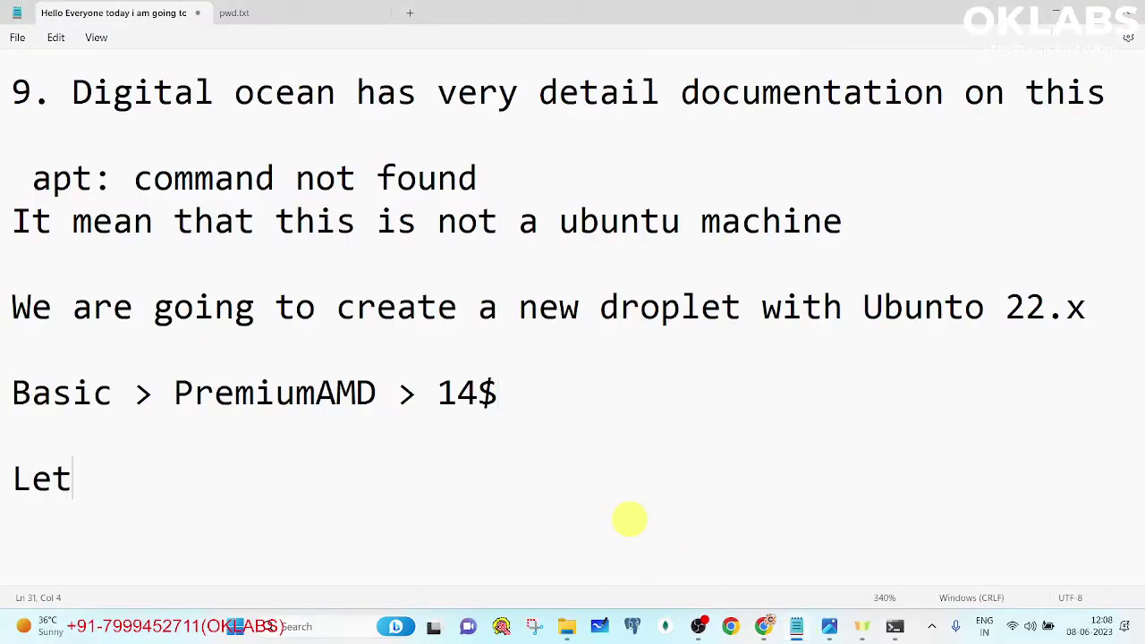
type("Lets c")
key("BackSpace")
type("remo")
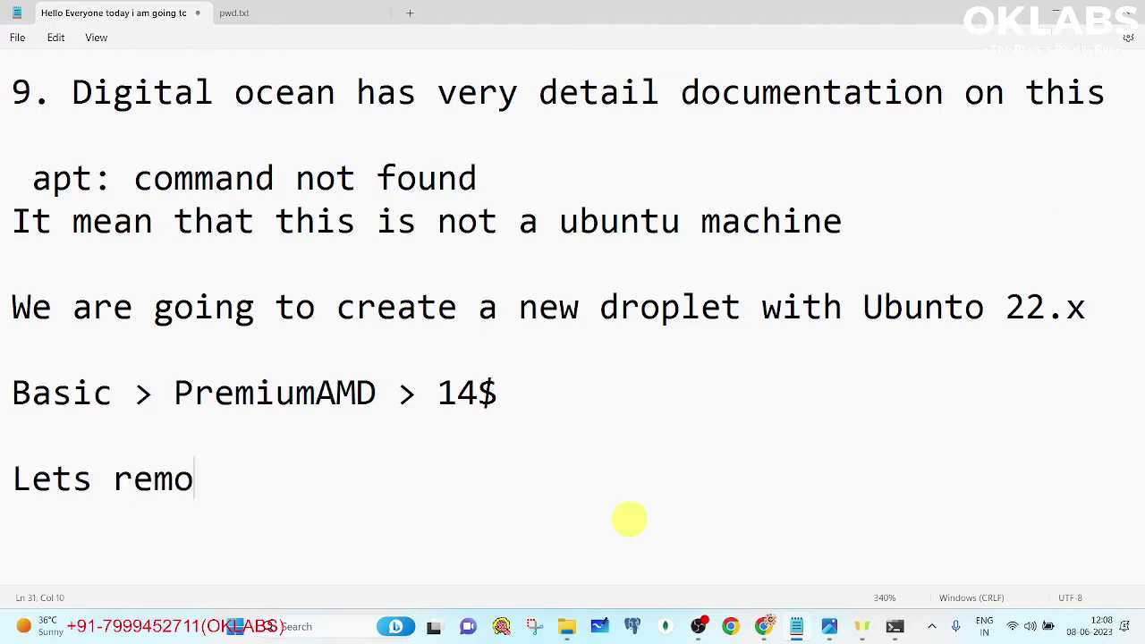
type("ve the prev")
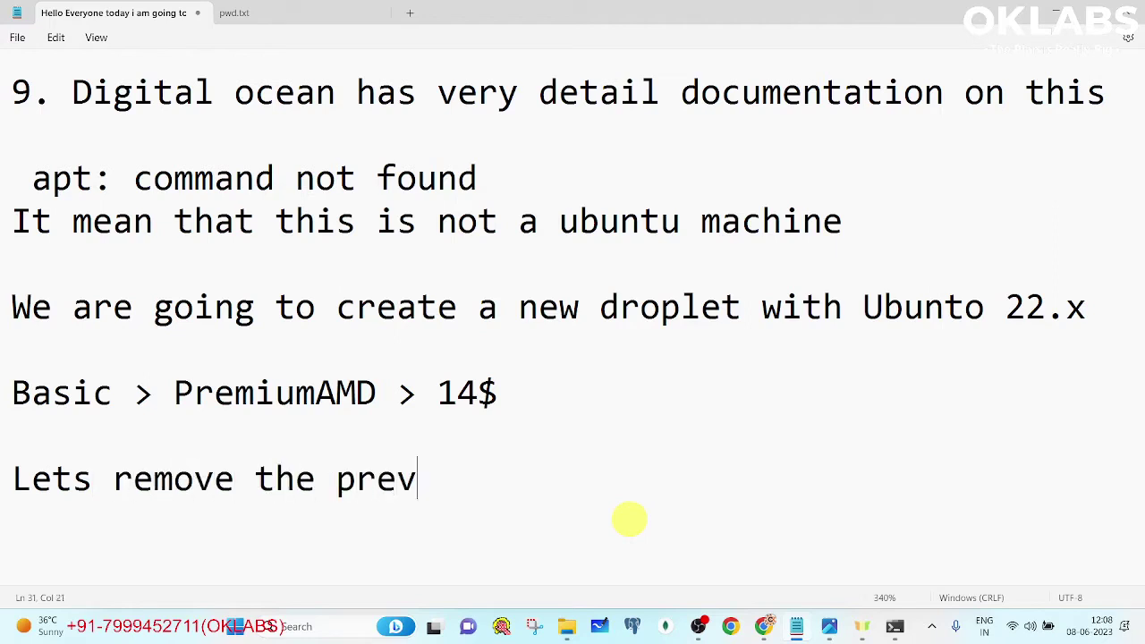
type("ious drop")
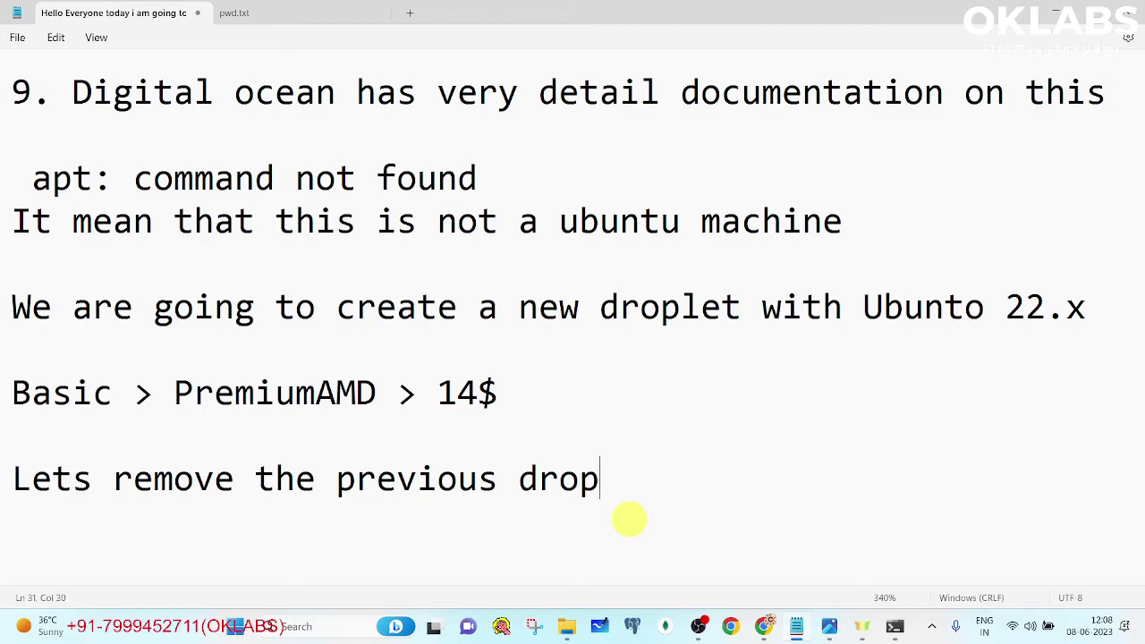
type("let")
- In the browser, permanently destroy the centos-s-1vcpu-2gb-amd-blr1-01 droplet, confirming with its name, and return to the Notepad notes
key("alt+Tab")
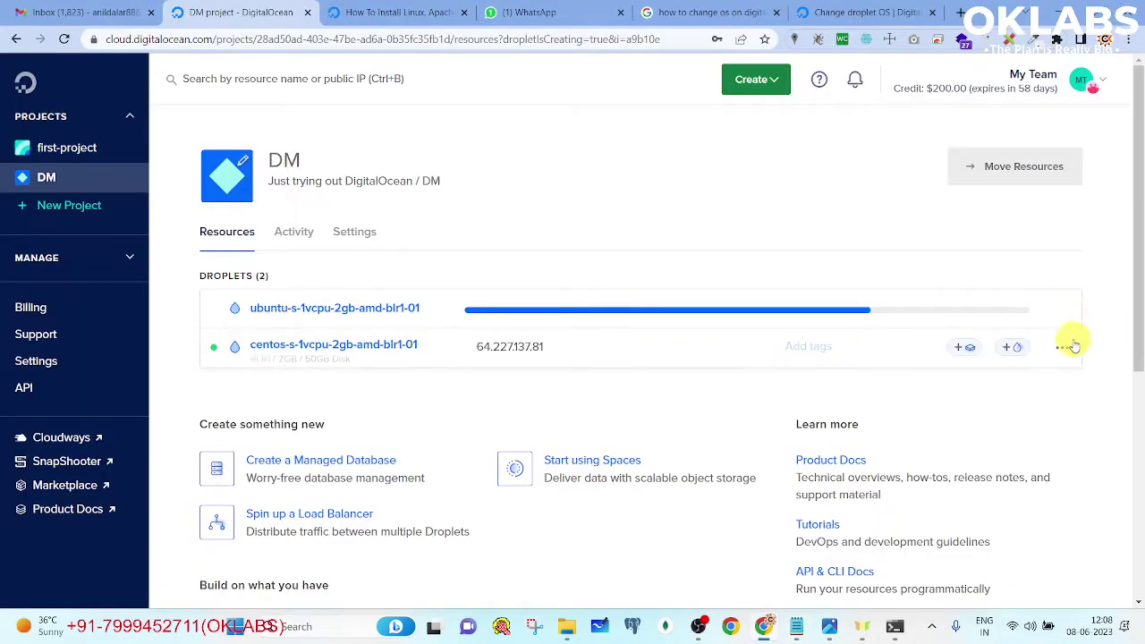
left_click(1063, 340)
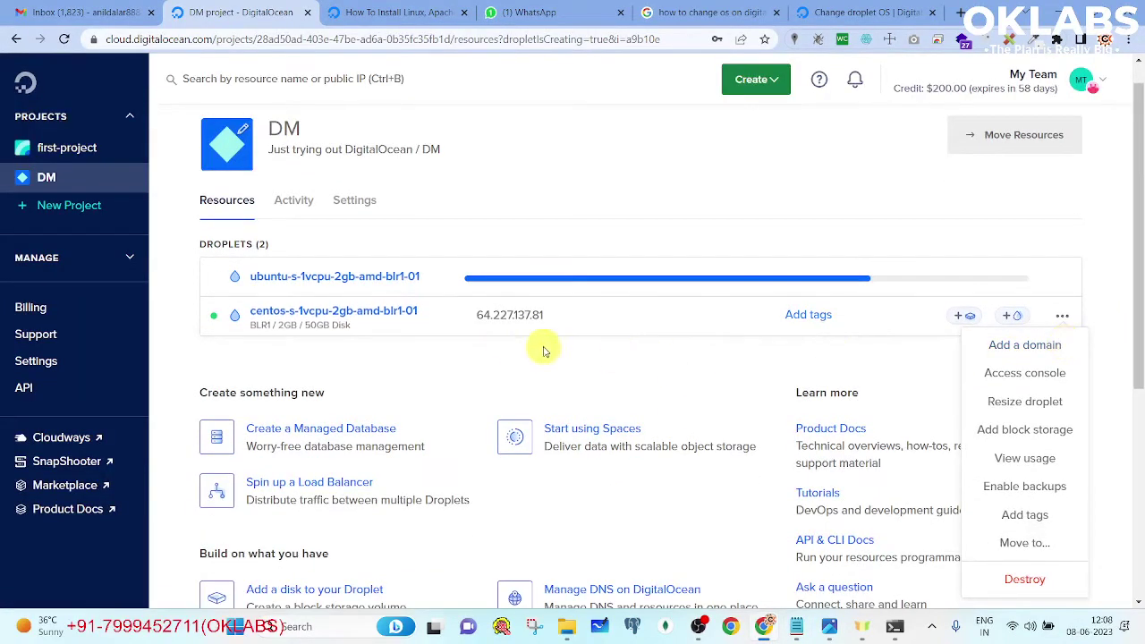
left_click(1015, 578)
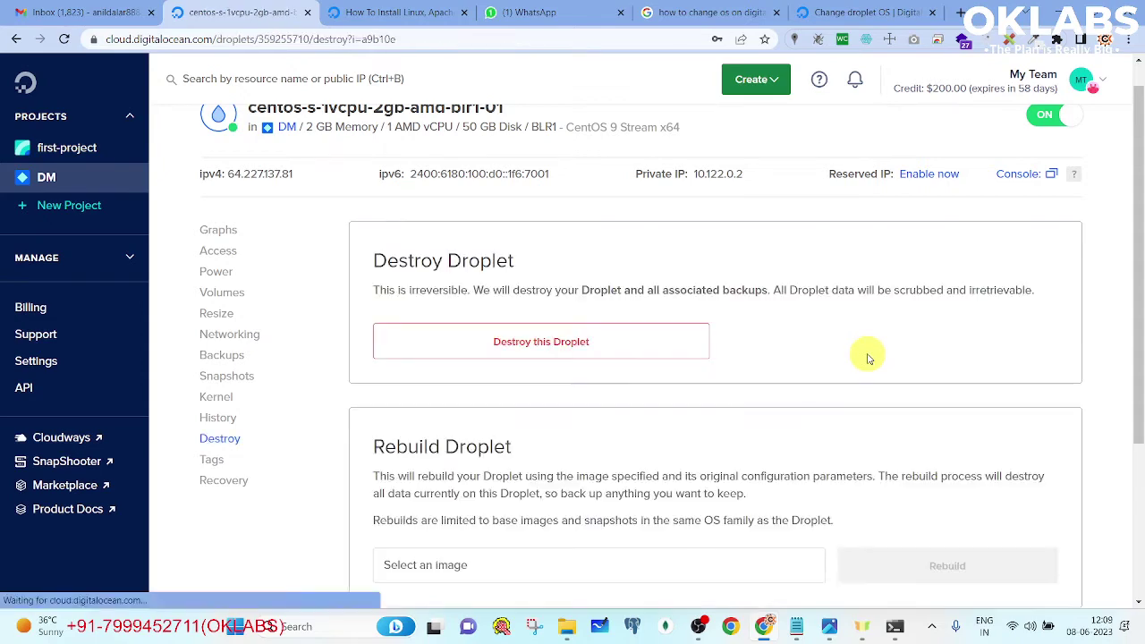
left_click(538, 341)
left_click_drag(506, 253, 259, 252)
key("ctrl+c")
left_click(366, 312)
key("ctrl+v")
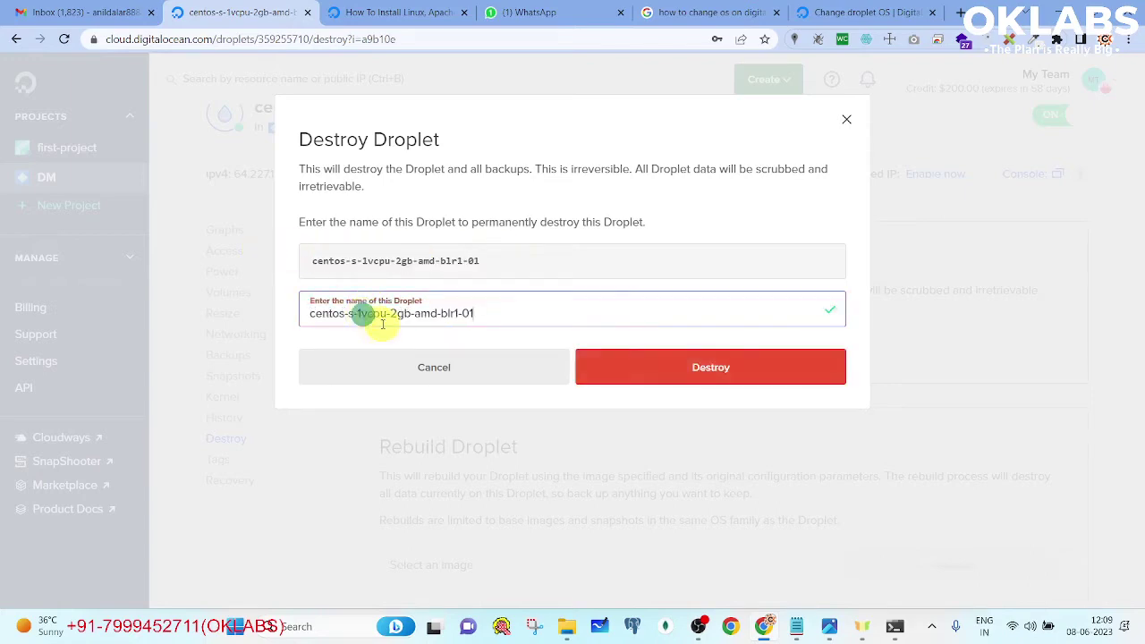
left_click(664, 374)
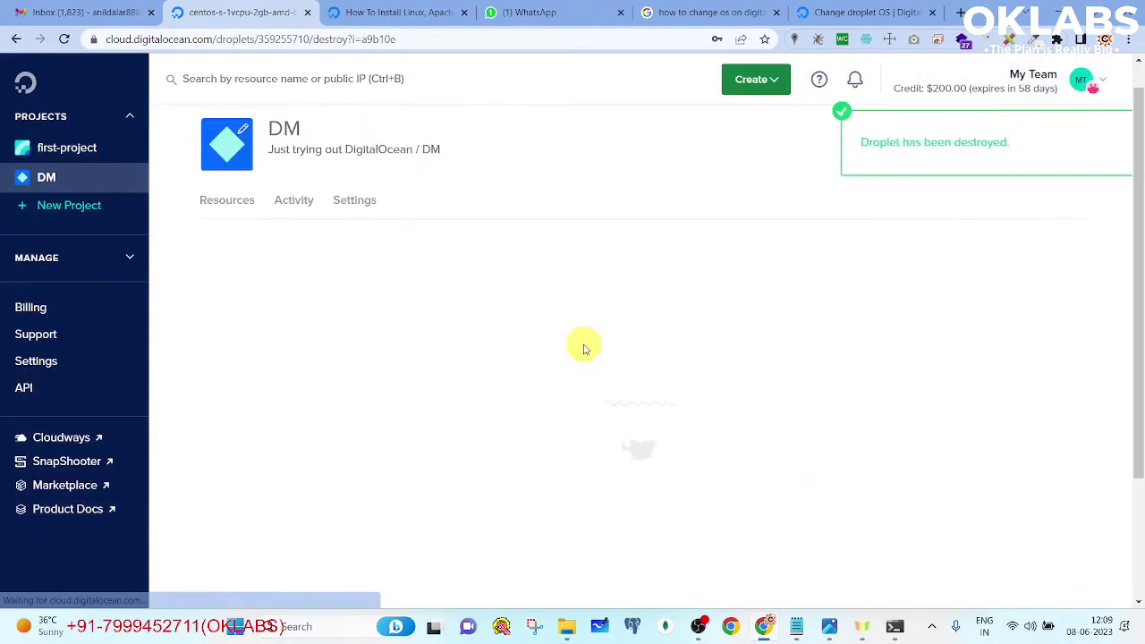
left_click_drag(822, 143, 978, 146)
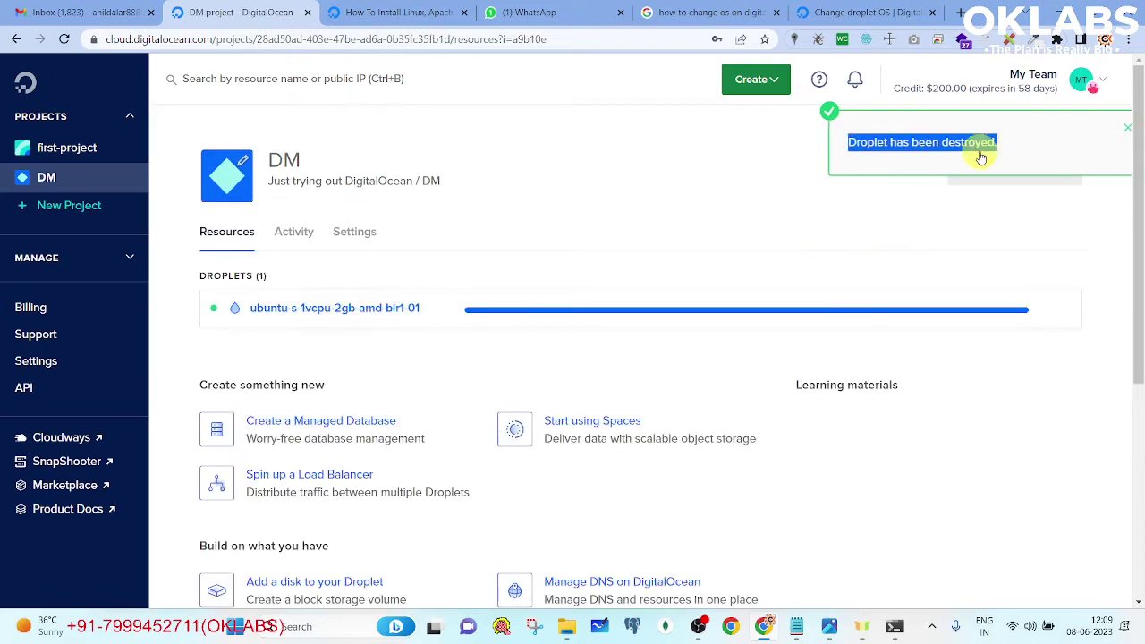
left_click(796, 627)
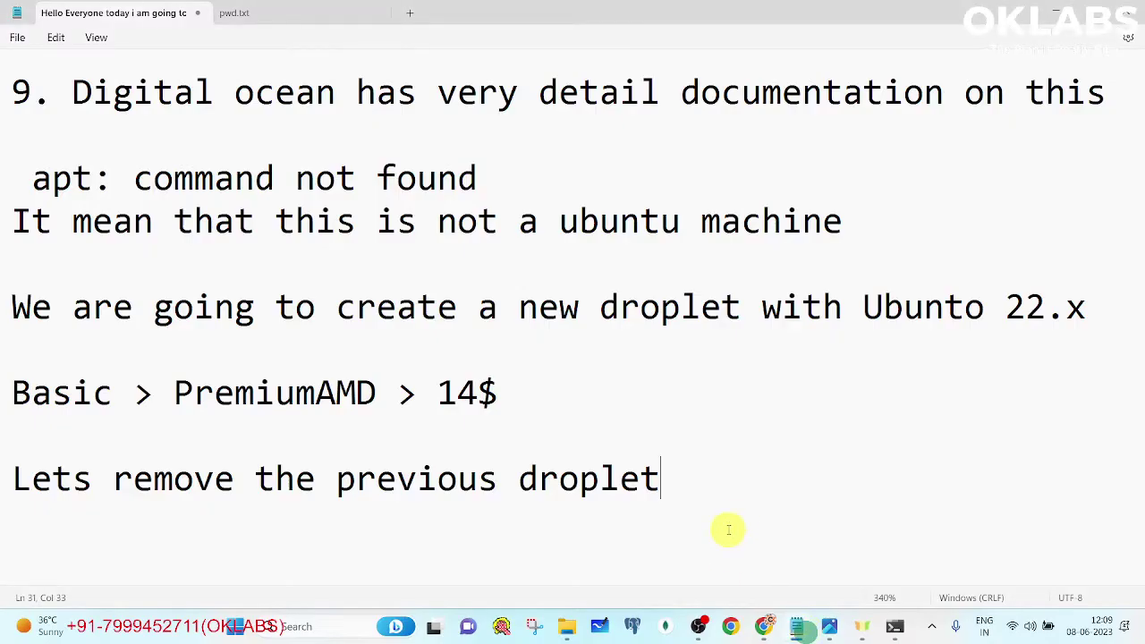
key("ctrl+v")
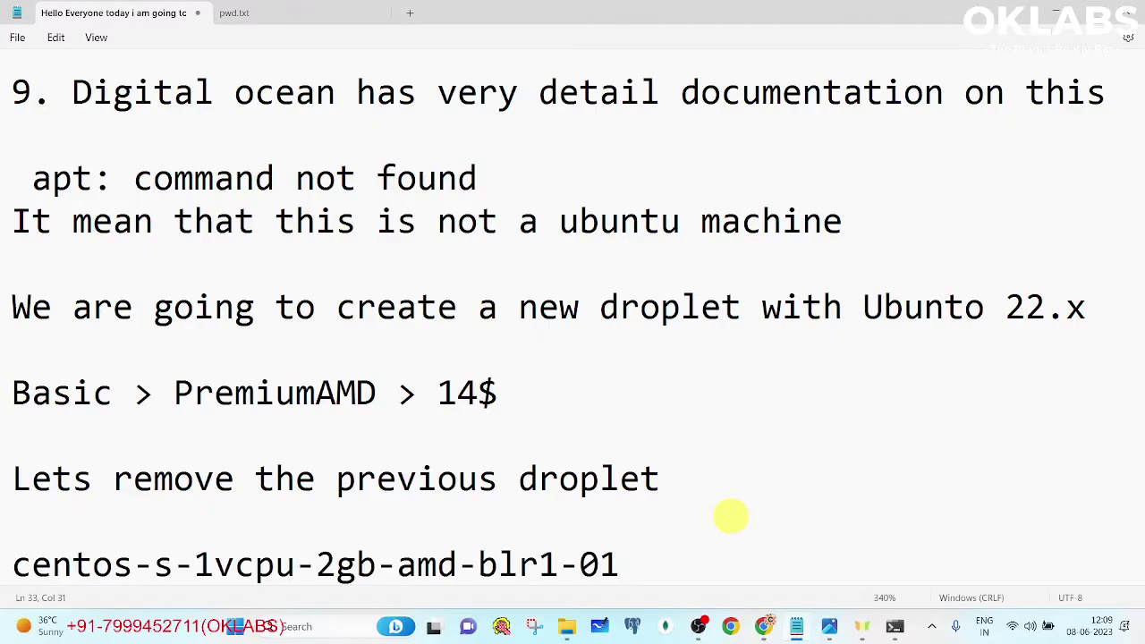
key("BackSpace")
key("BackSpace")
key("BackSpace")
key("BackSpace")
key("BackSpace")
key("BackSpace")
key("BackSpace")
key("BackSpace")
key("BackSpace")
key("BackSpace")
key("BackSpace")
key("BackSpace")
key("BackSpace")
key("BackSpace")
key("BackSpace")
key("BackSpace")
key("BackSpace")
key("BackSpace")
key("BackSpace")
key("BackSpace")
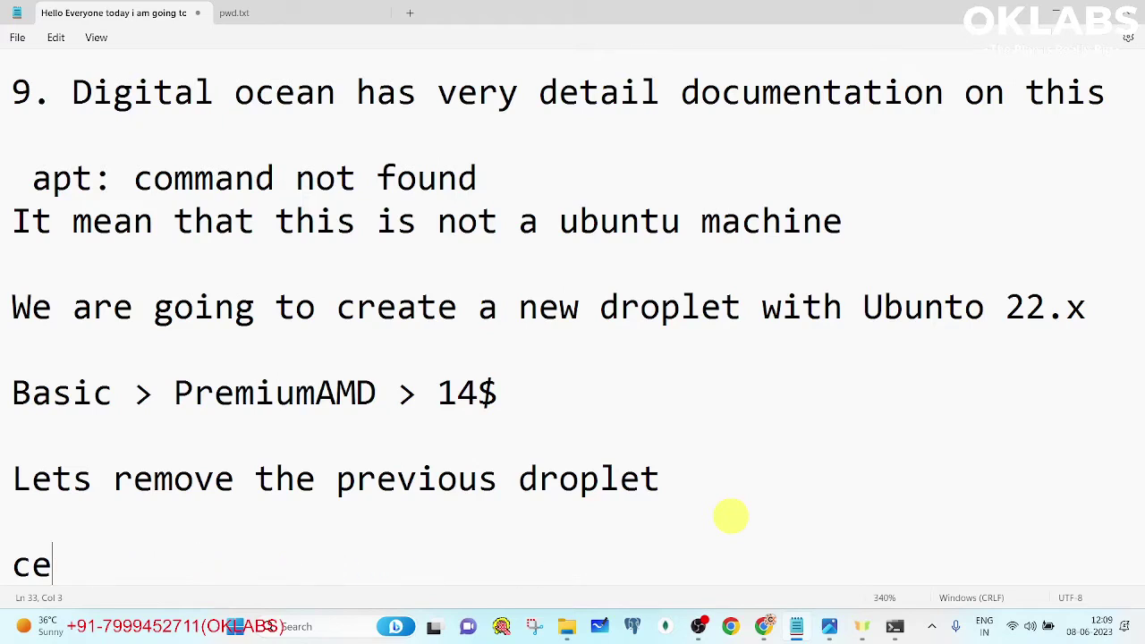
type("Droplet")
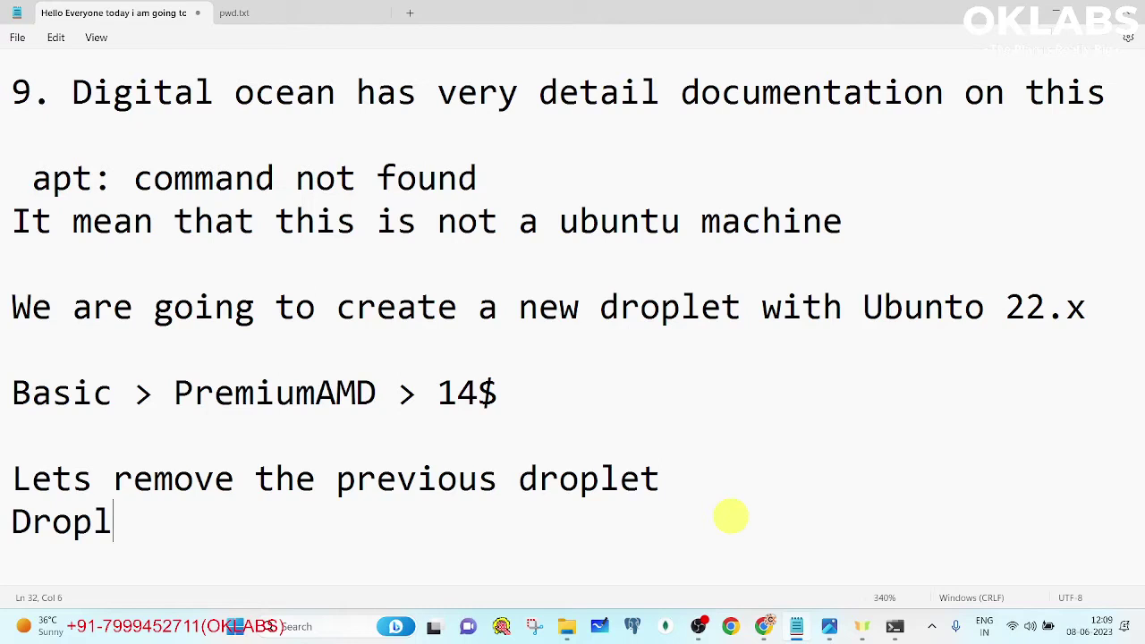
key("BackSpace")
key("BackSpace")
key("BackSpace")
key("BackSpace")
key("BackSpace")
- Write the line "Previous droplet is destroyed" in the notes and start a new line
type("Previ")
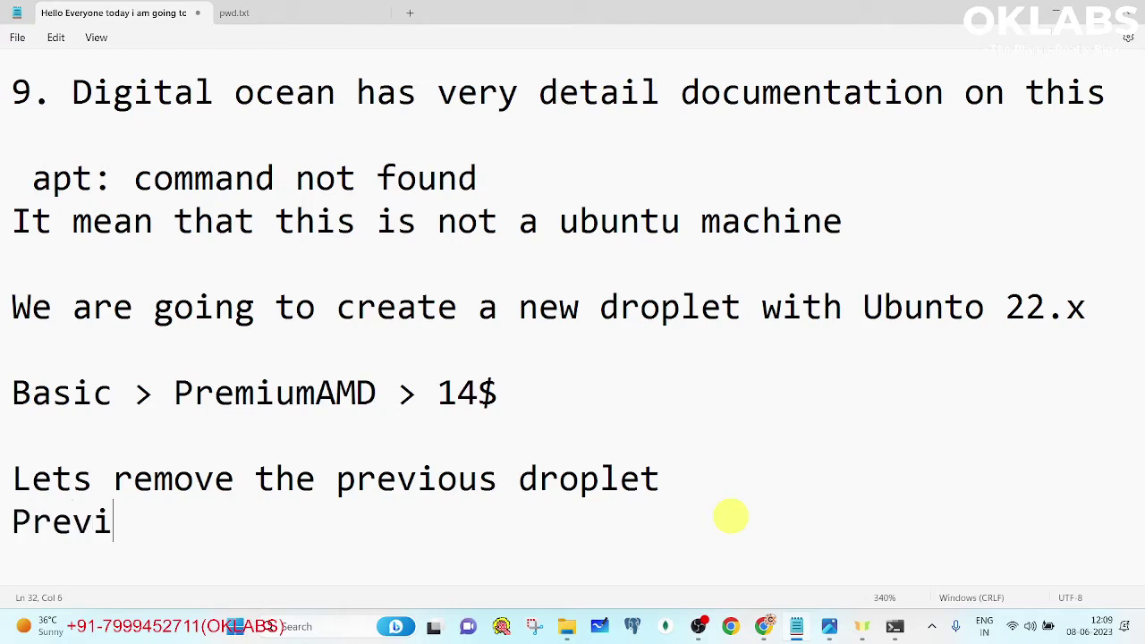
type("ous dropl")
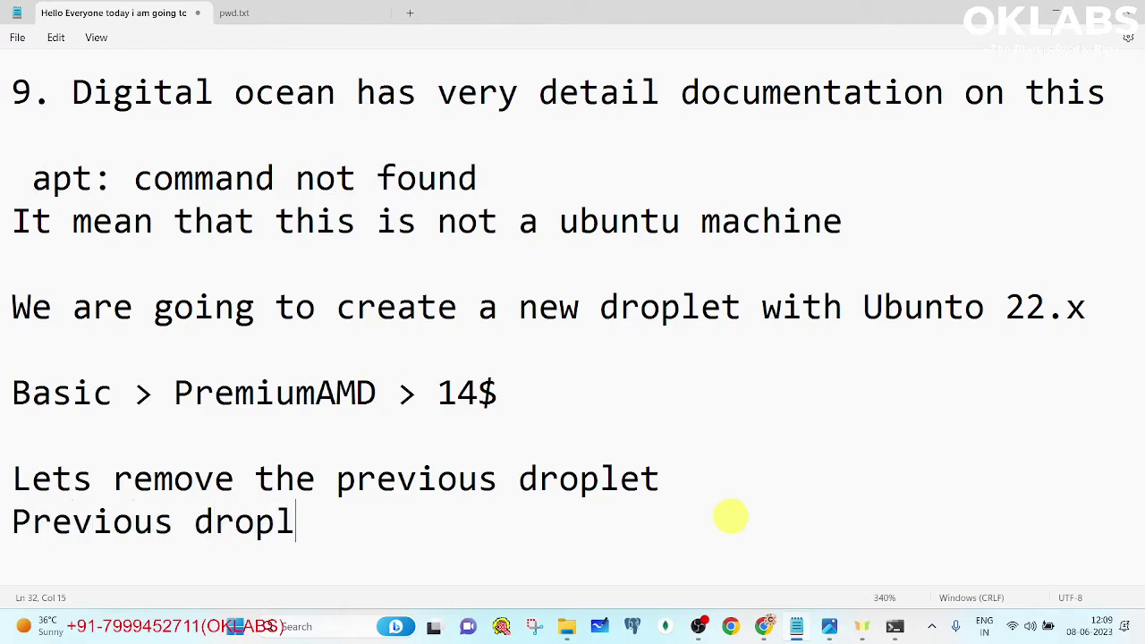
type("et is destr")
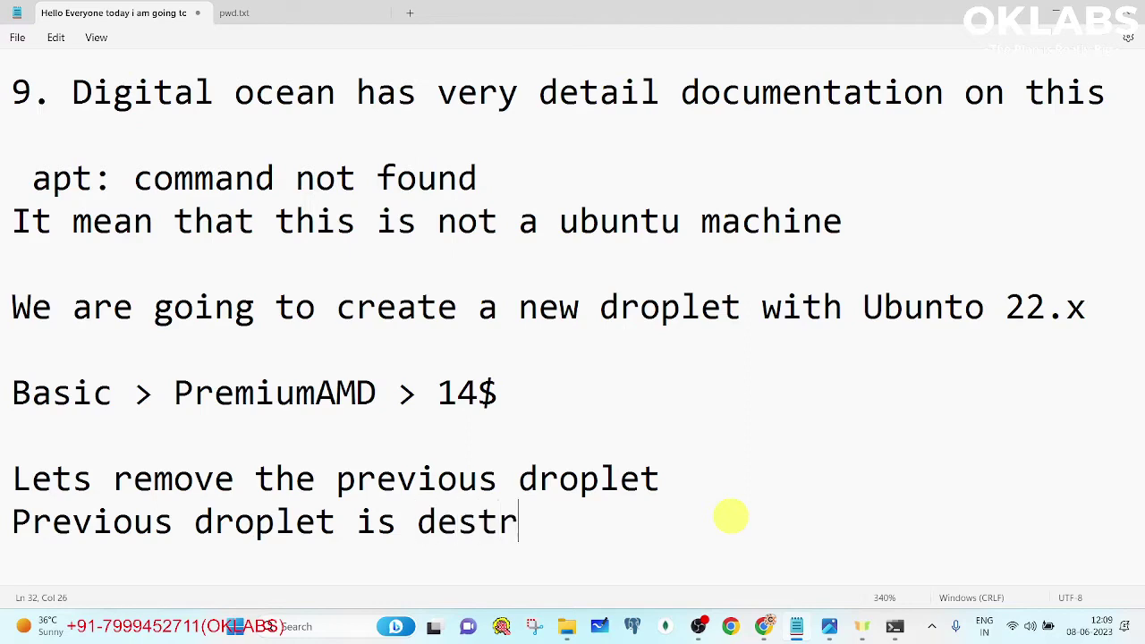
type("oyed")
key("Return")
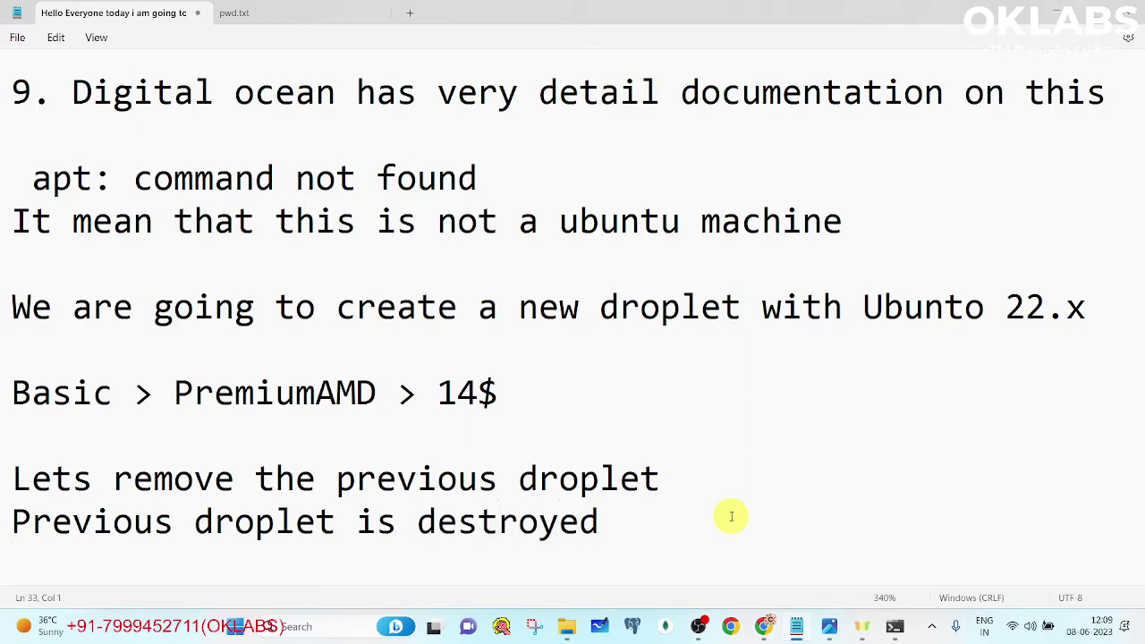
- Switch to the browser and open the details page of the ubuntu-s-1vcpu-2gb-amd-blr1-01 droplet
key("alt+Tab")
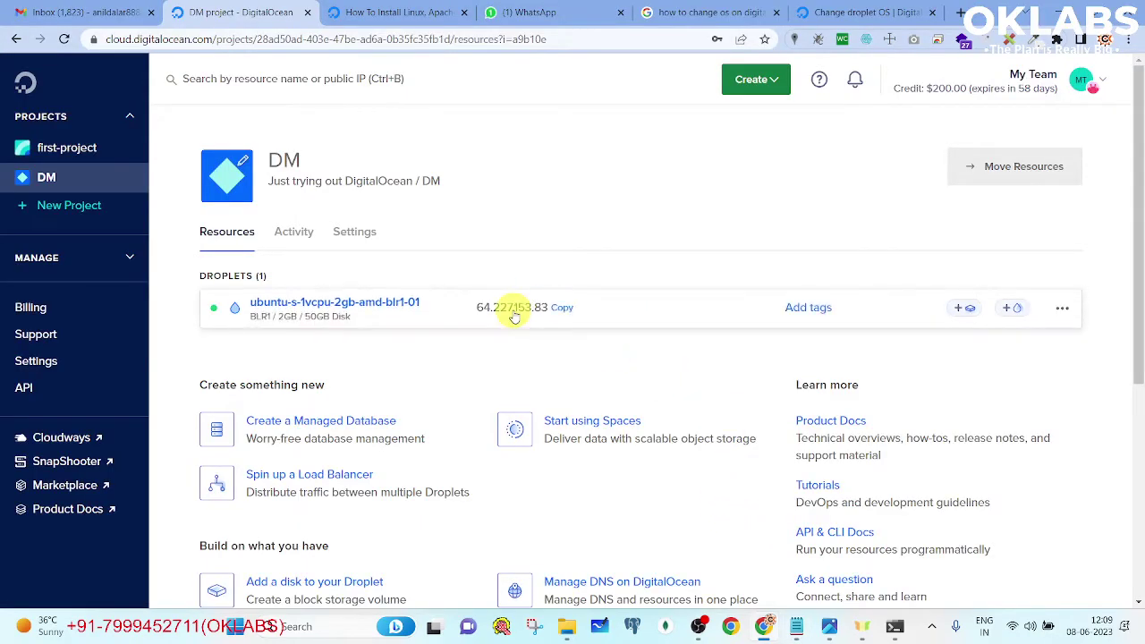
left_click(364, 307)
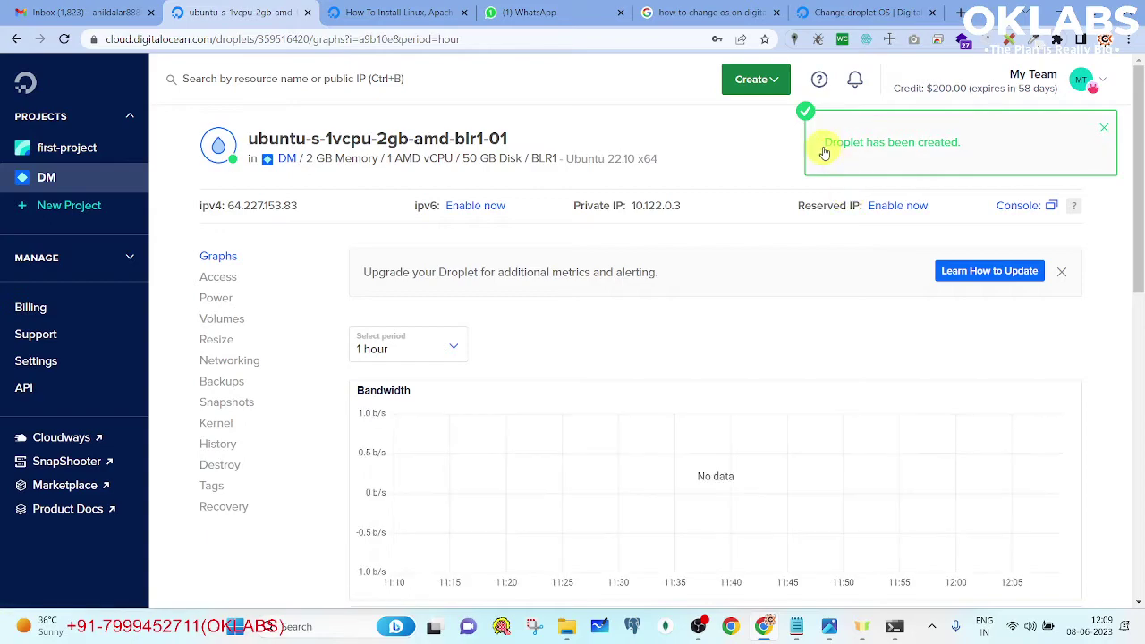
left_click_drag(823, 153, 958, 163)
- Add the line "Our new droplet is created" after a blank line in the Notepad notes, and return to the browser
key("alt+Tab")
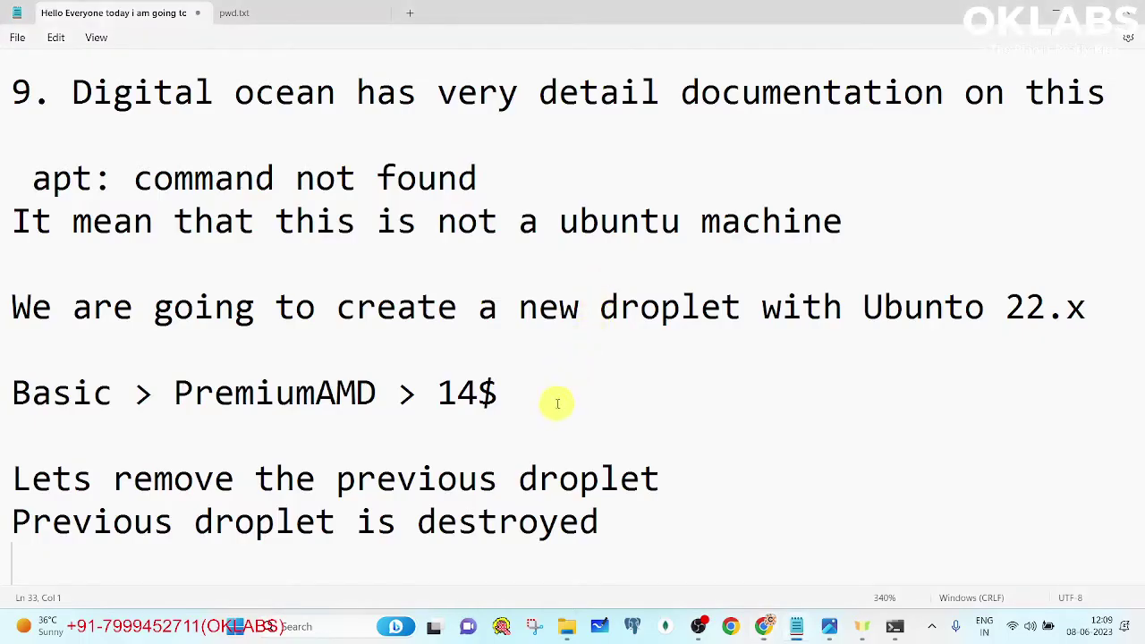
key("Return")
scroll(661, 477, "down", 2)
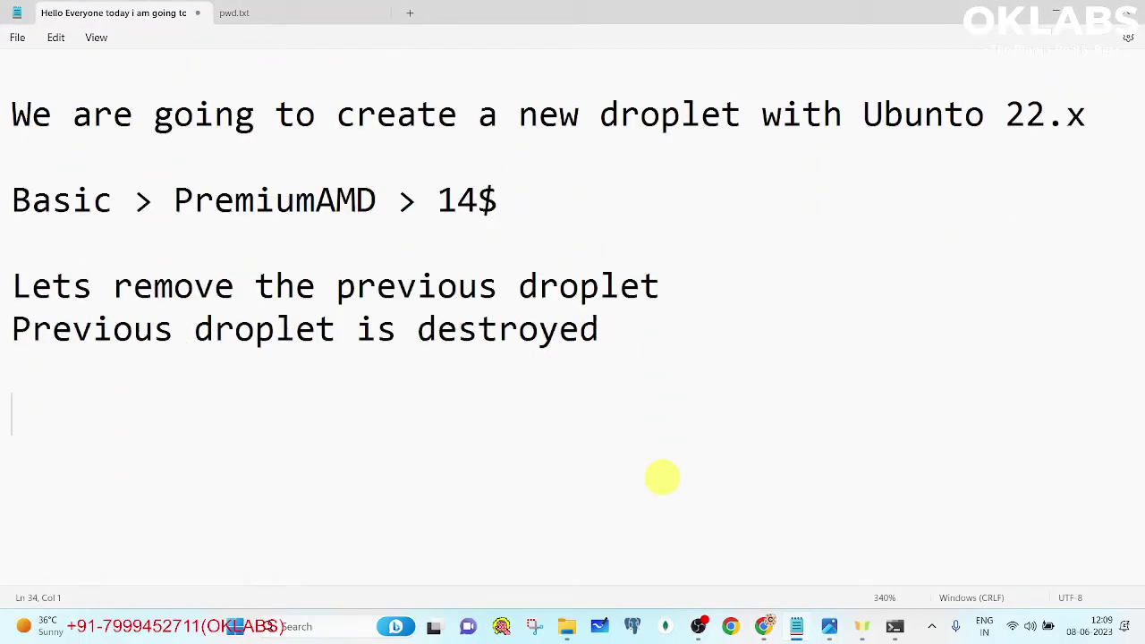
type("Our new ")
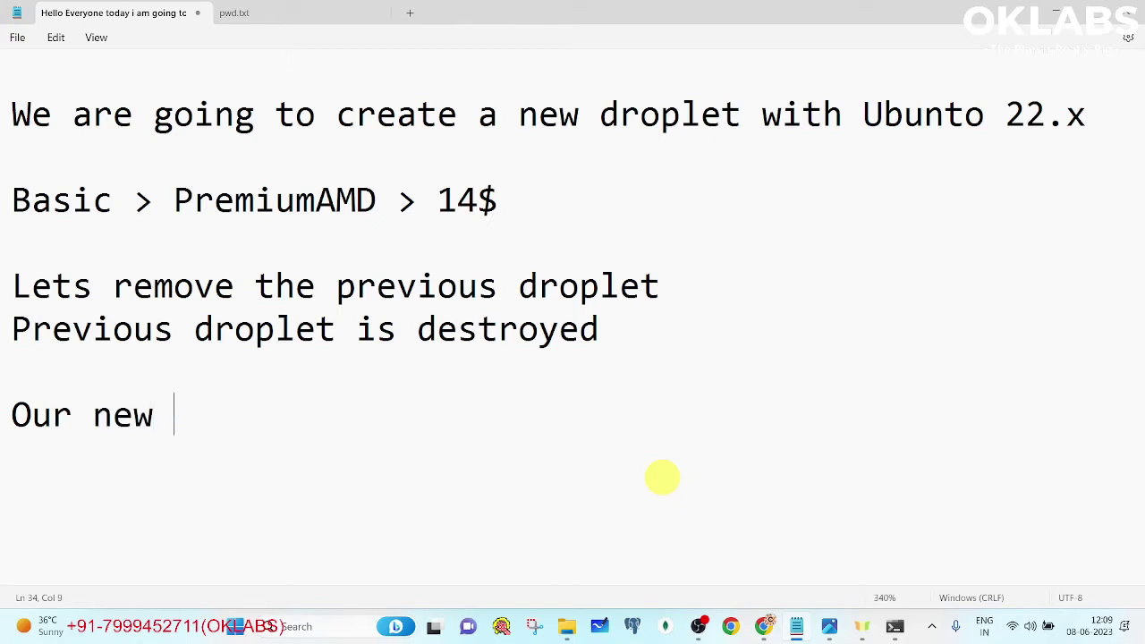
type("droplet is ")
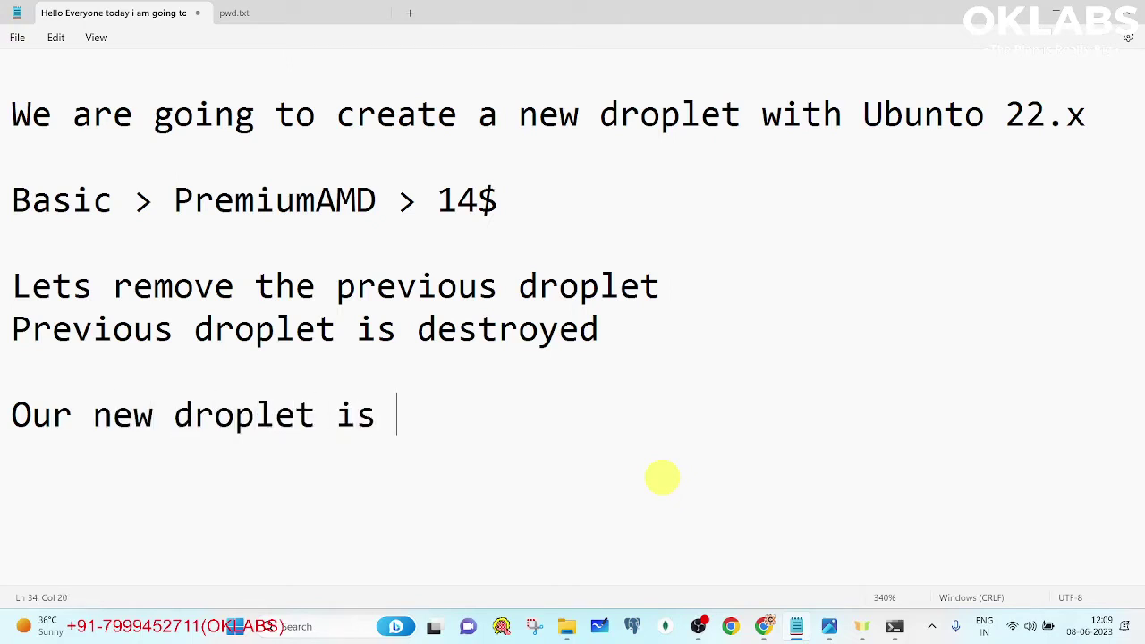
type("created")
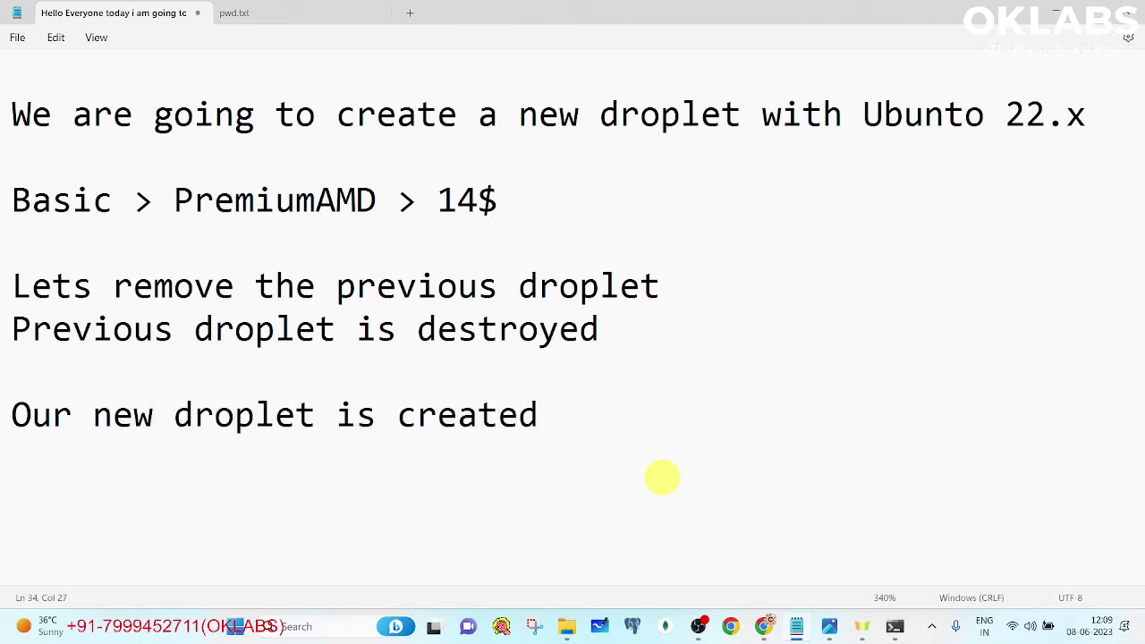
key("alt+Tab")
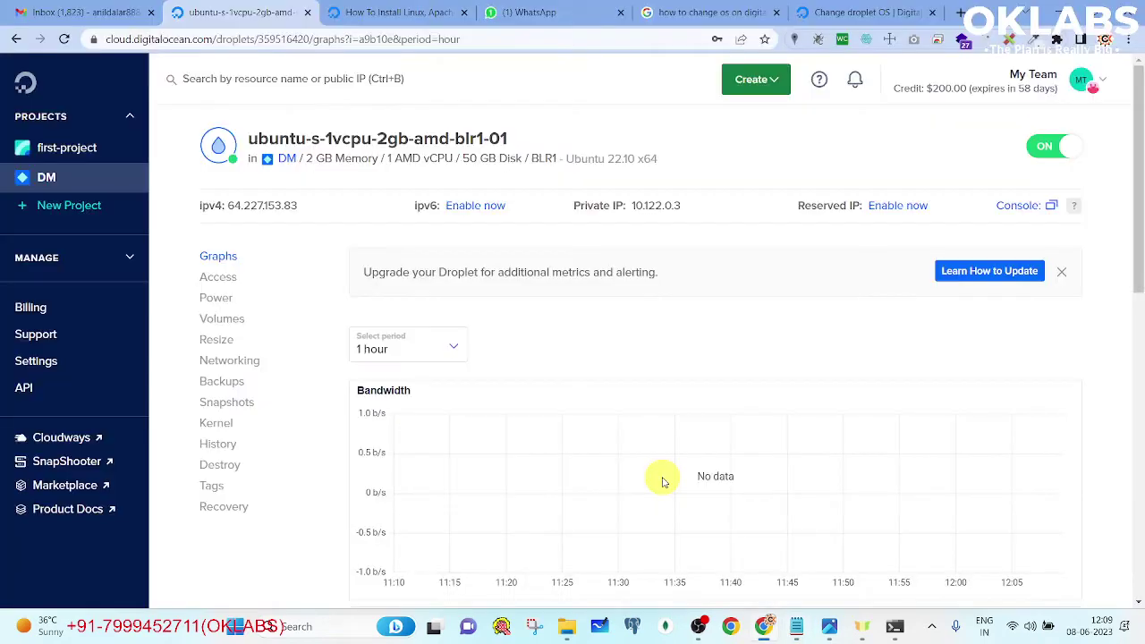
- Copy the new droplet's ipv4 address and write the line "Let connect it with SSH" in the Notepad notes
left_click(317, 206)
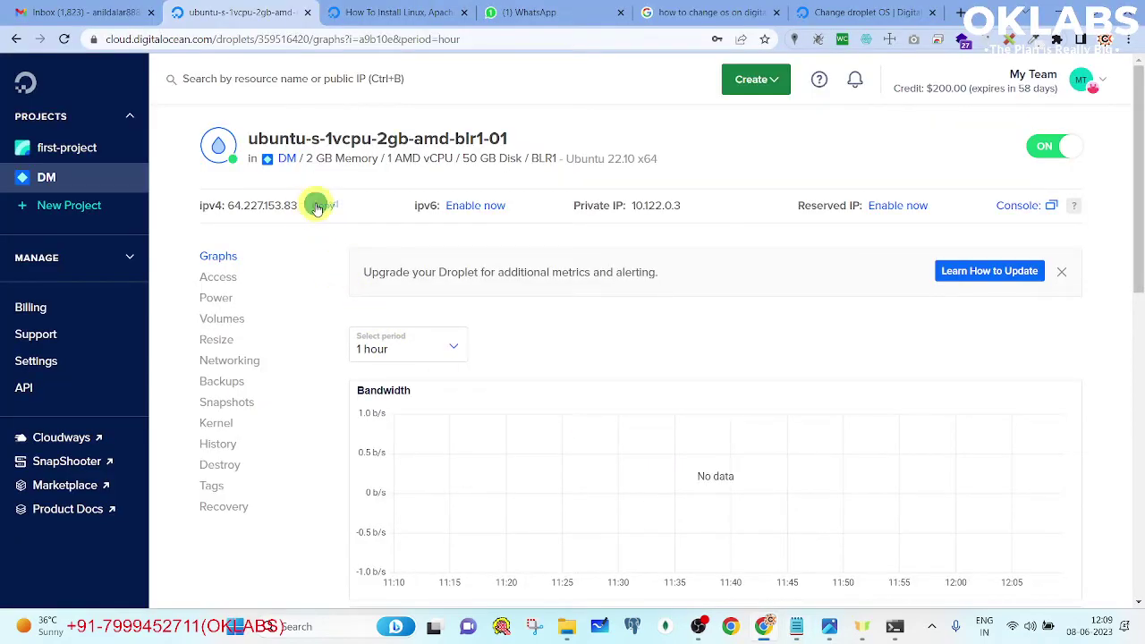
key("alt+Tab")
type("Let")
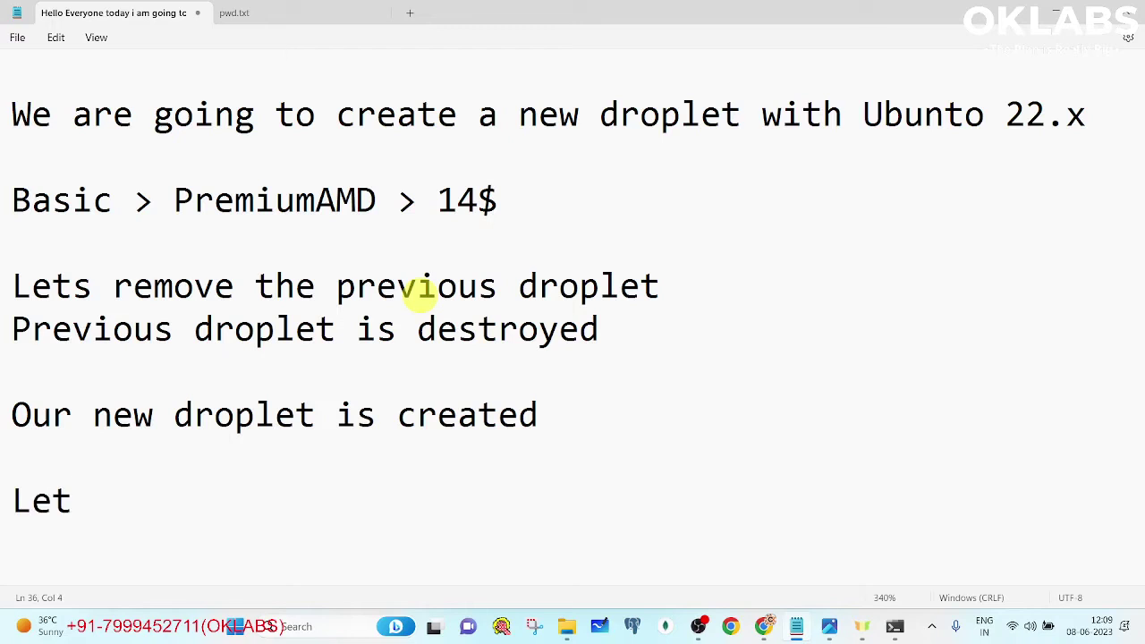
type(" connect")
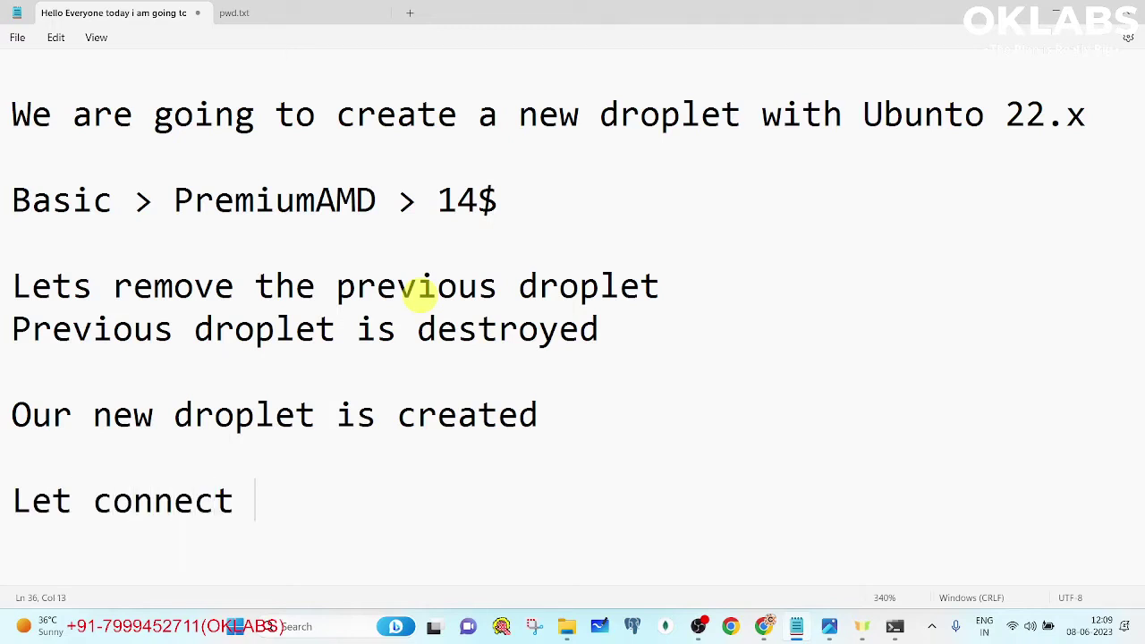
type(" it with S")
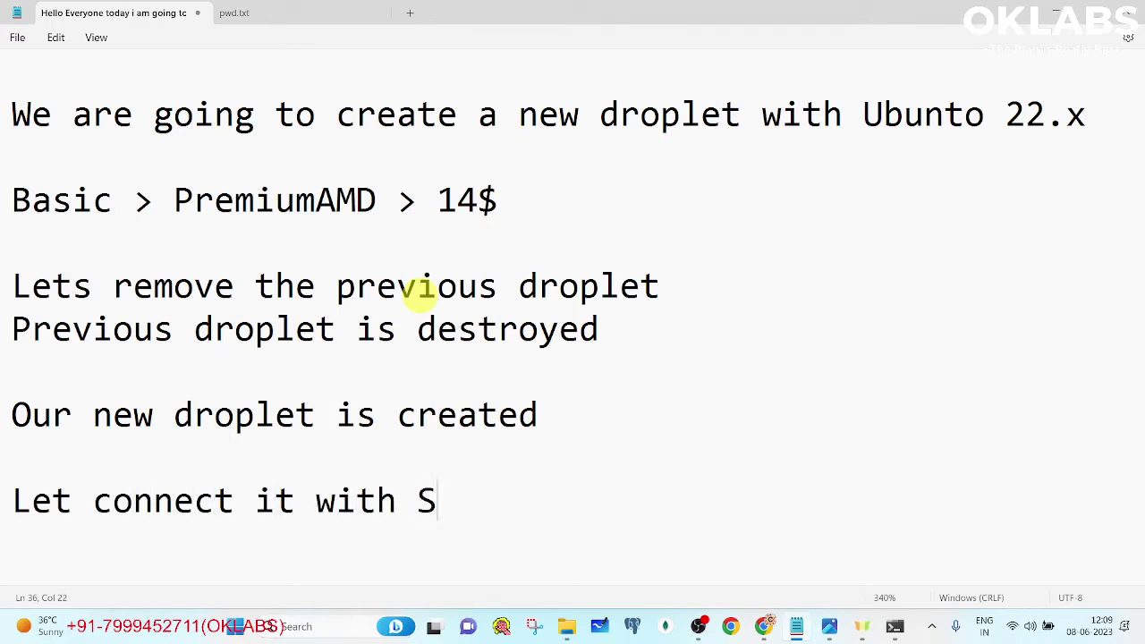
type("SH")
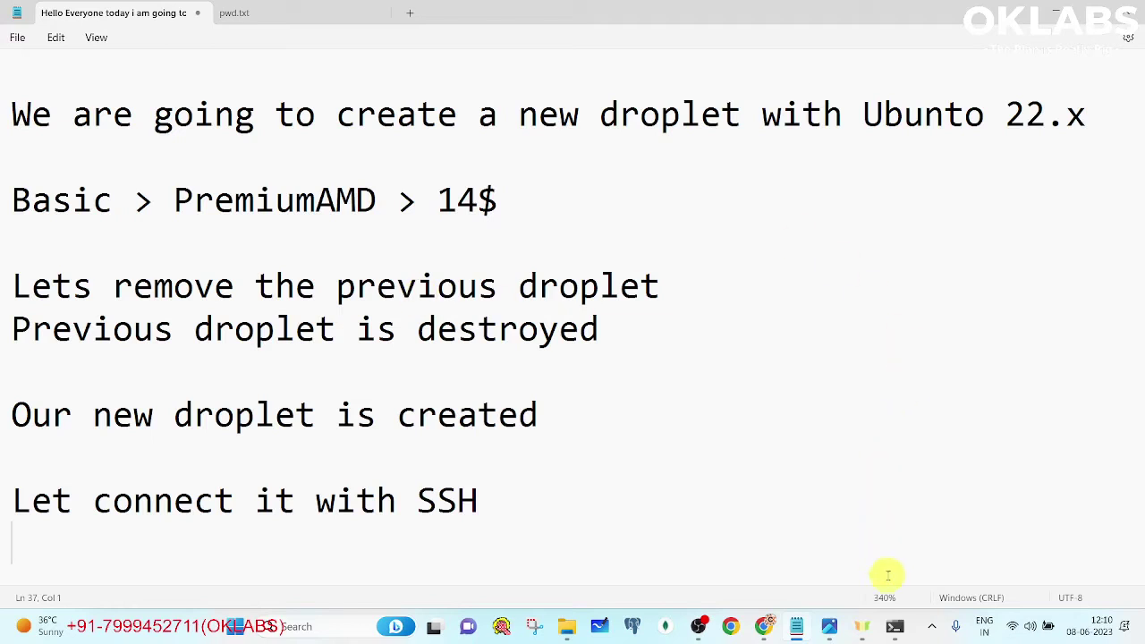
- Close the old CentOS terminal session, then open a new maximized PowerShell terminal from the desktop and clear it
left_click(894, 626)
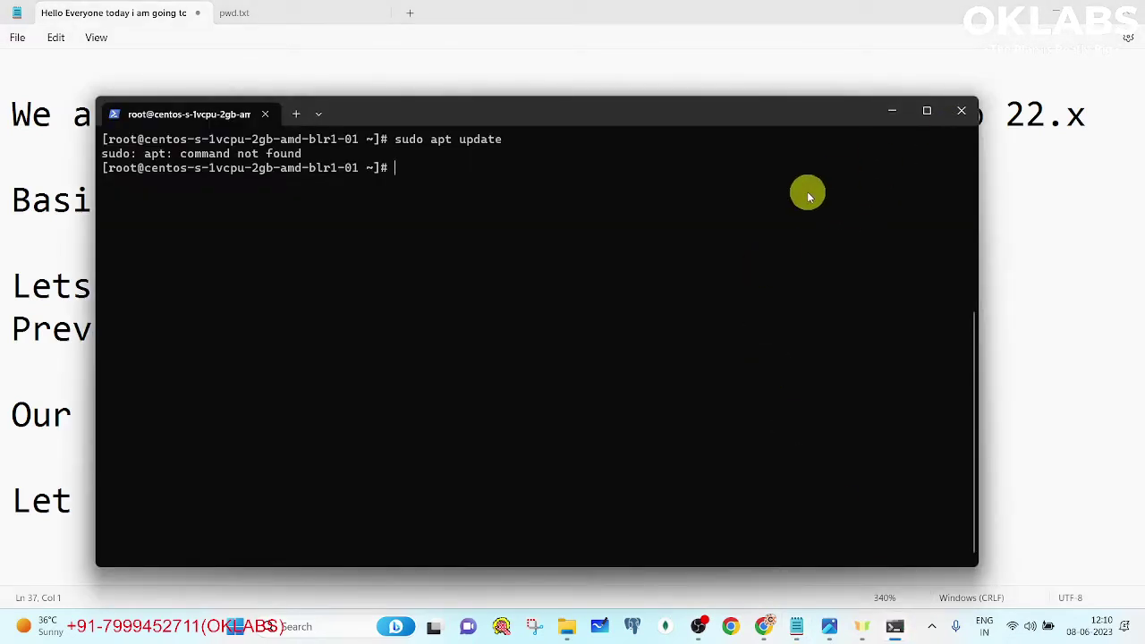
left_click(962, 120)
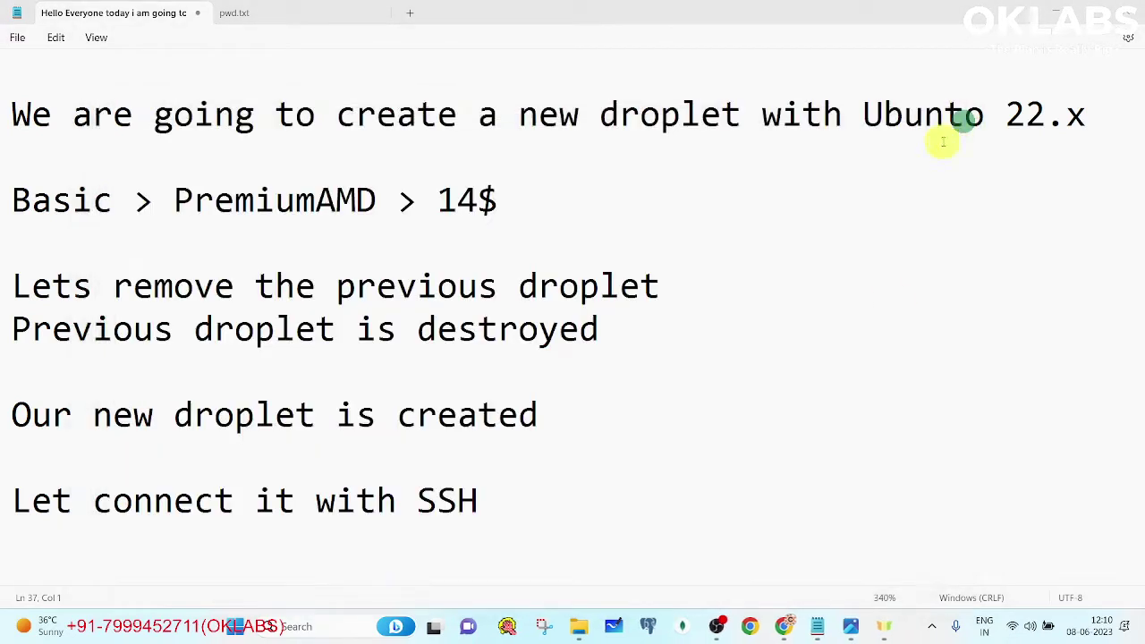
key("super+d")
right_click(372, 226)
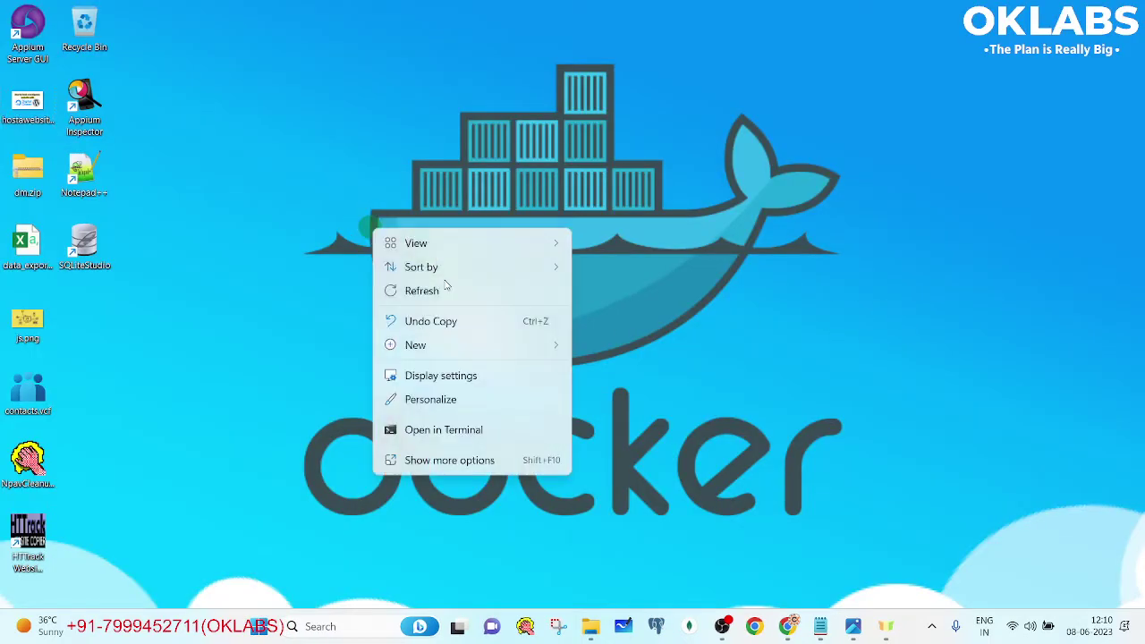
left_click(447, 429)
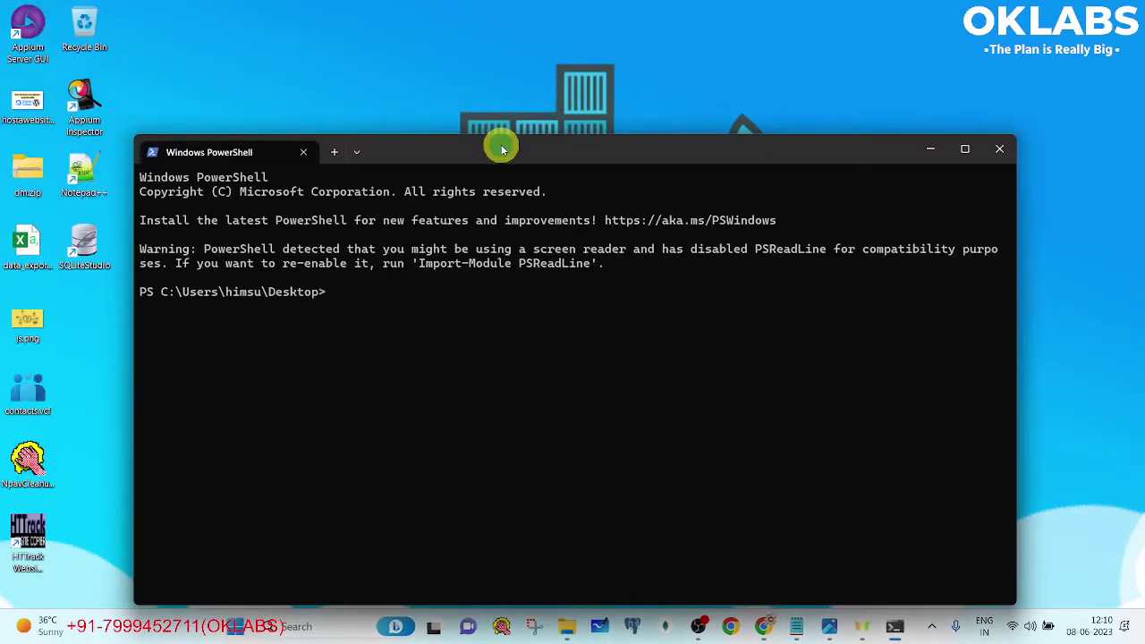
double_click(498, 141)
type("cls")
key("Return")
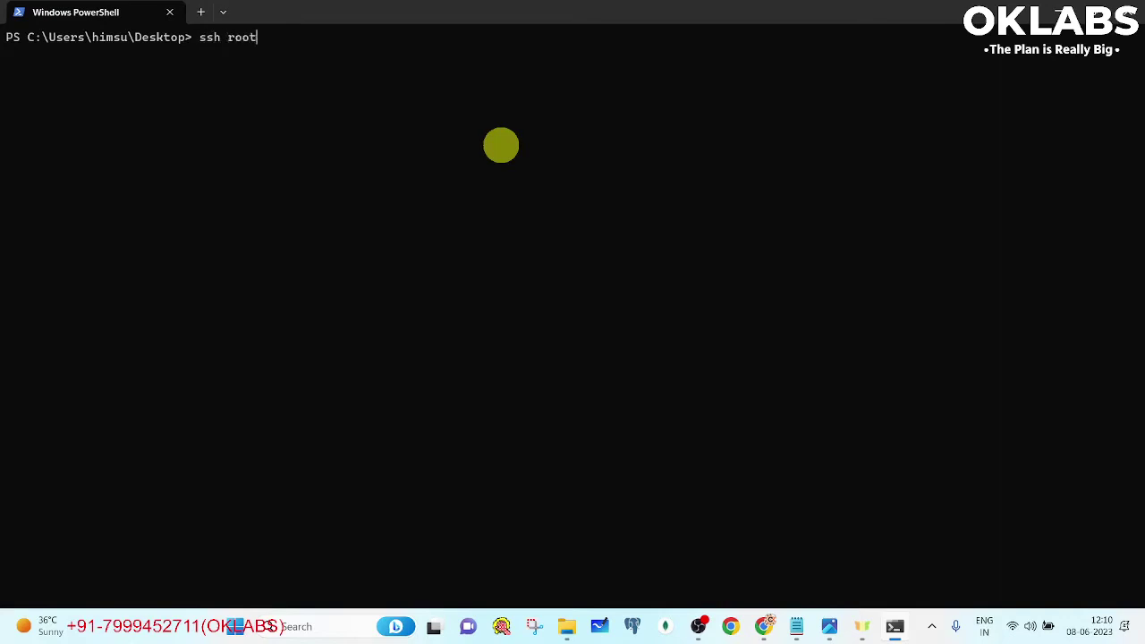
type("ssh root@")
right_click(502, 149)
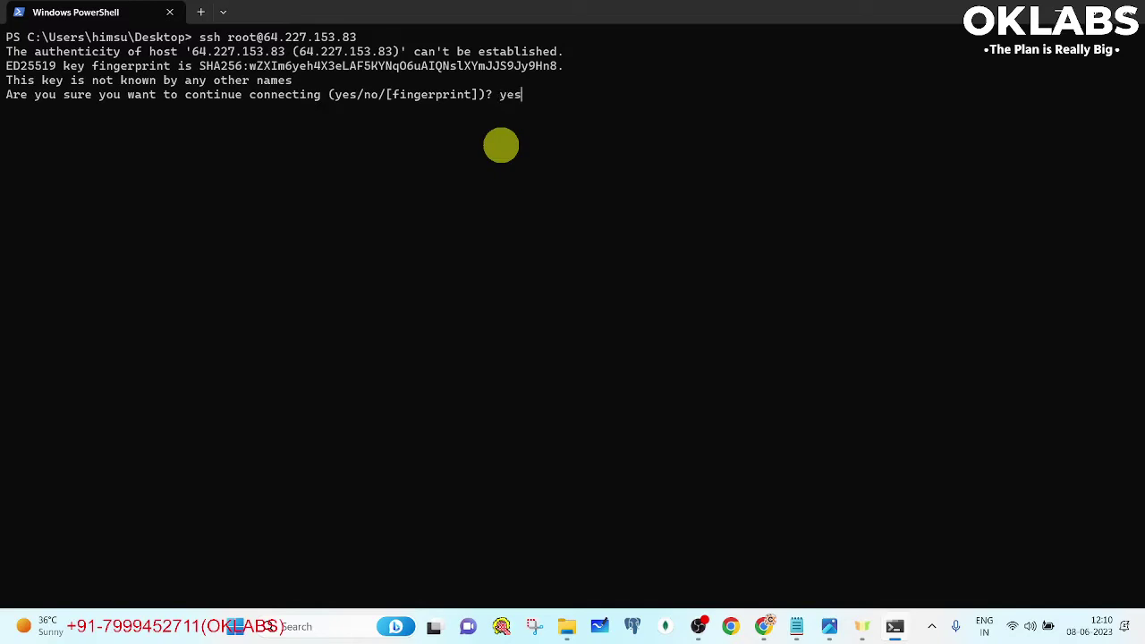
key("Return")
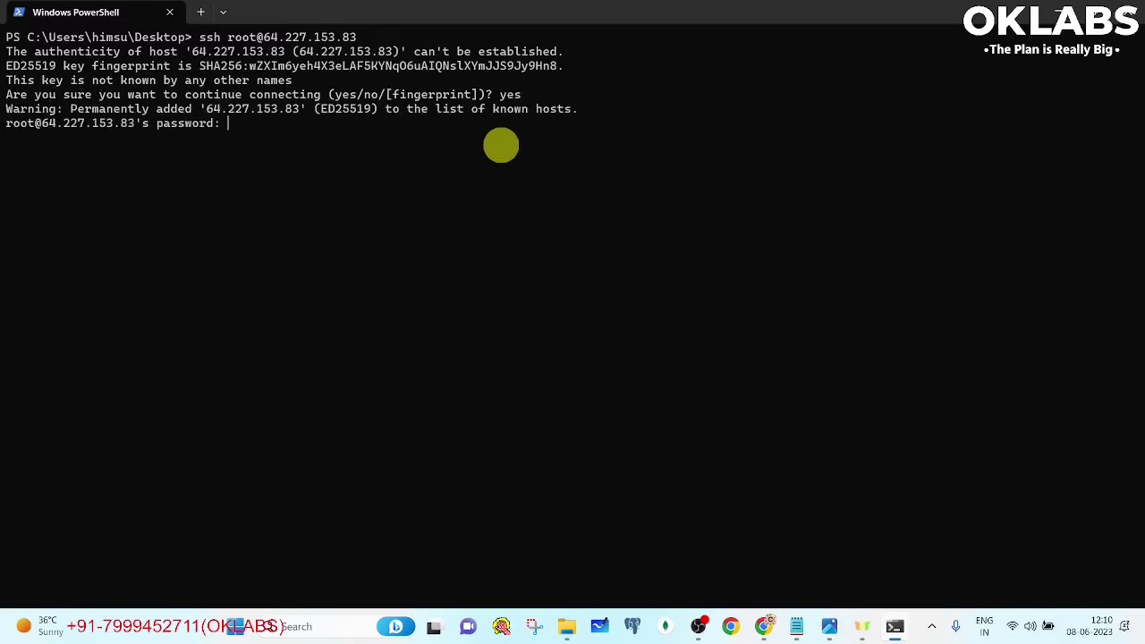
- Copy the root password from pwd.txt in Notepad and enter it at the terminal's SSH password prompt to log in
left_click(800, 633)
left_click(276, 16)
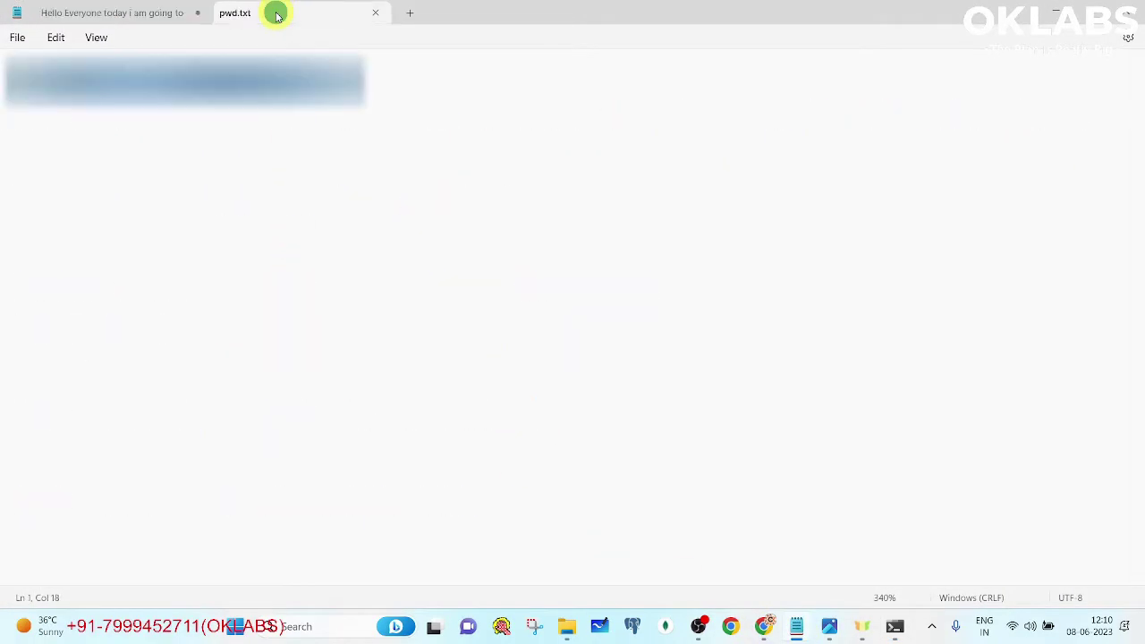
left_click(153, 12)
key("alt+Tab")
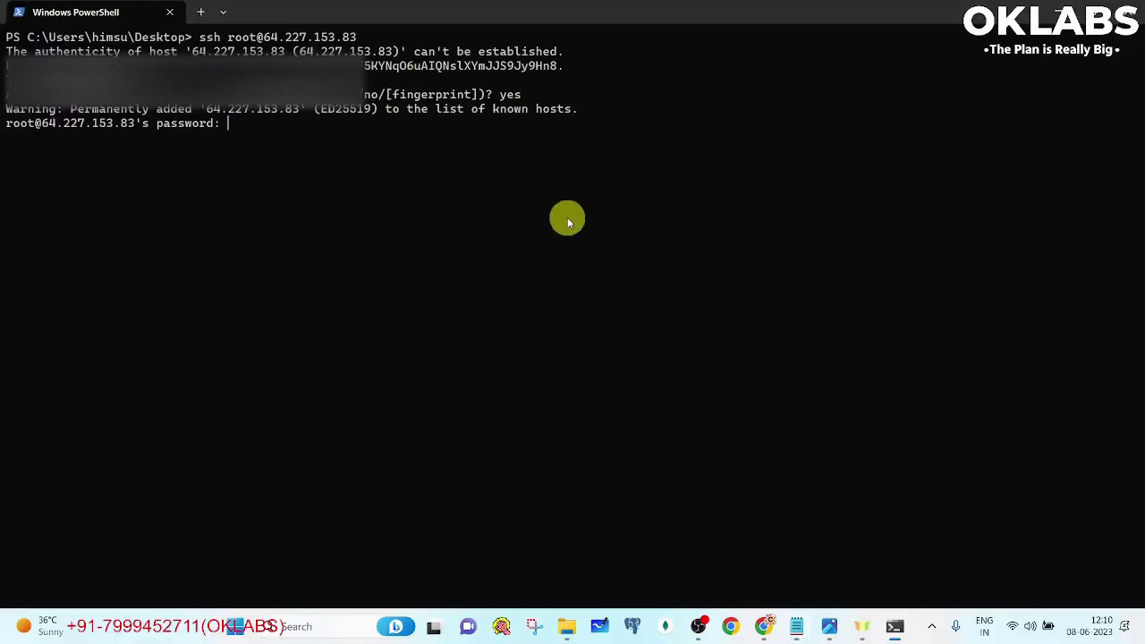
key("Return")
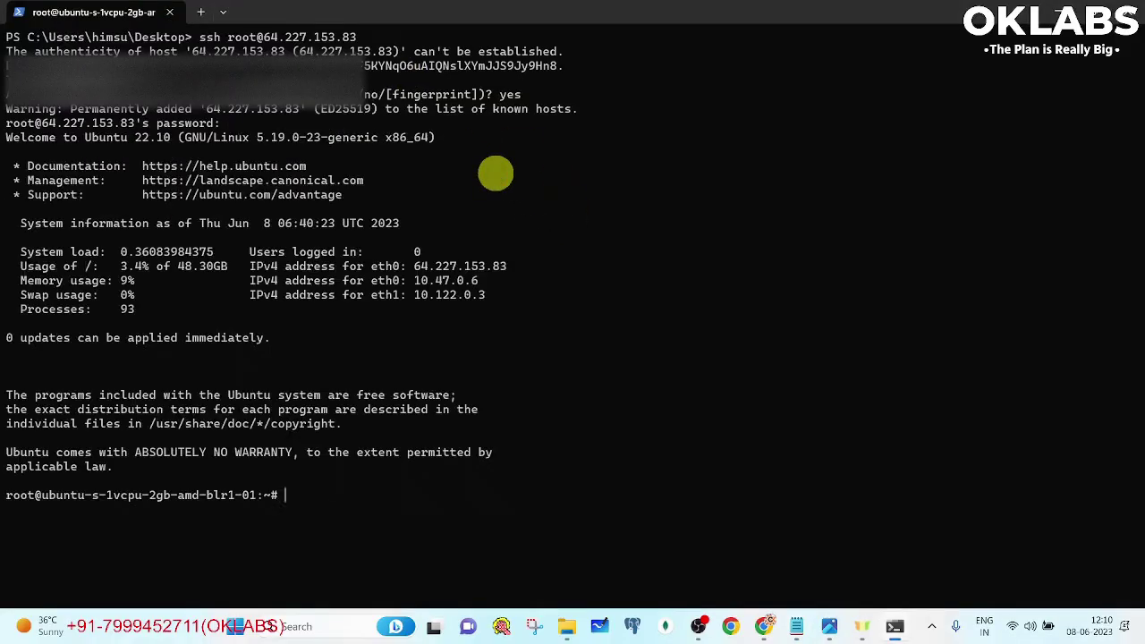
- Add the line "You can see i am successfuly logged in" to the Notepad notes and return to the terminal
left_click(805, 617)
type("ou c")
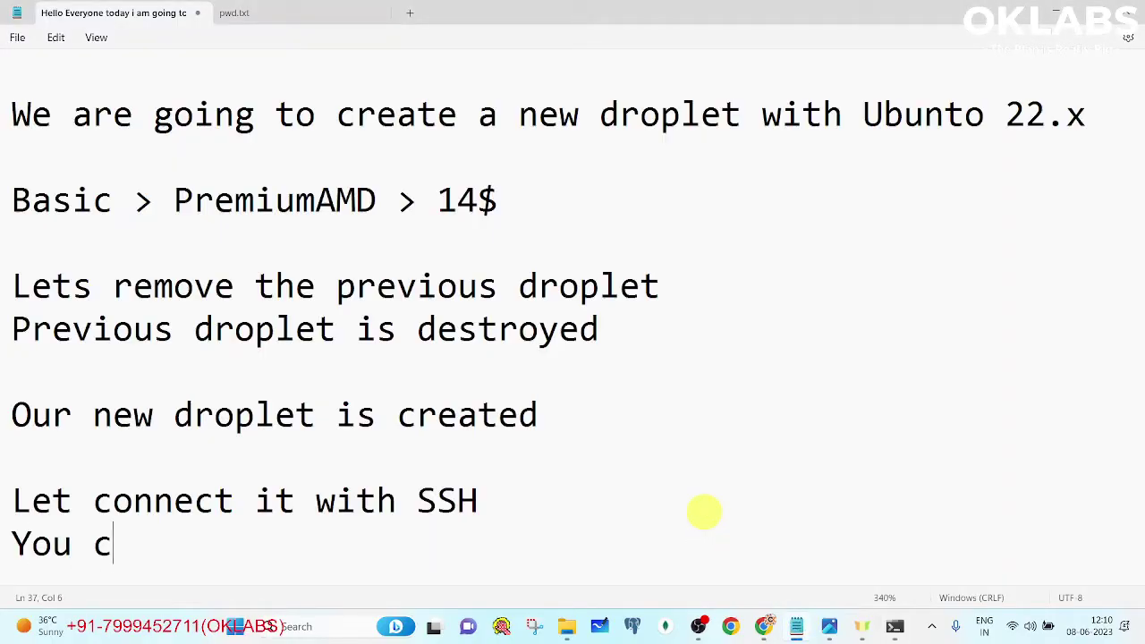
type("an see i am ")
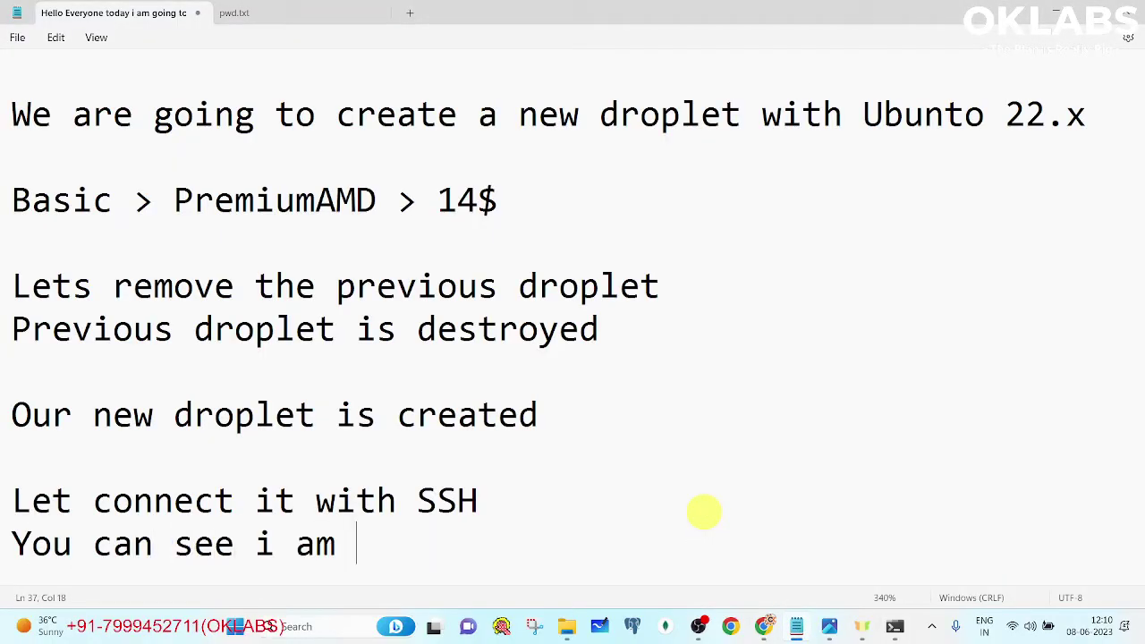
type("successful")
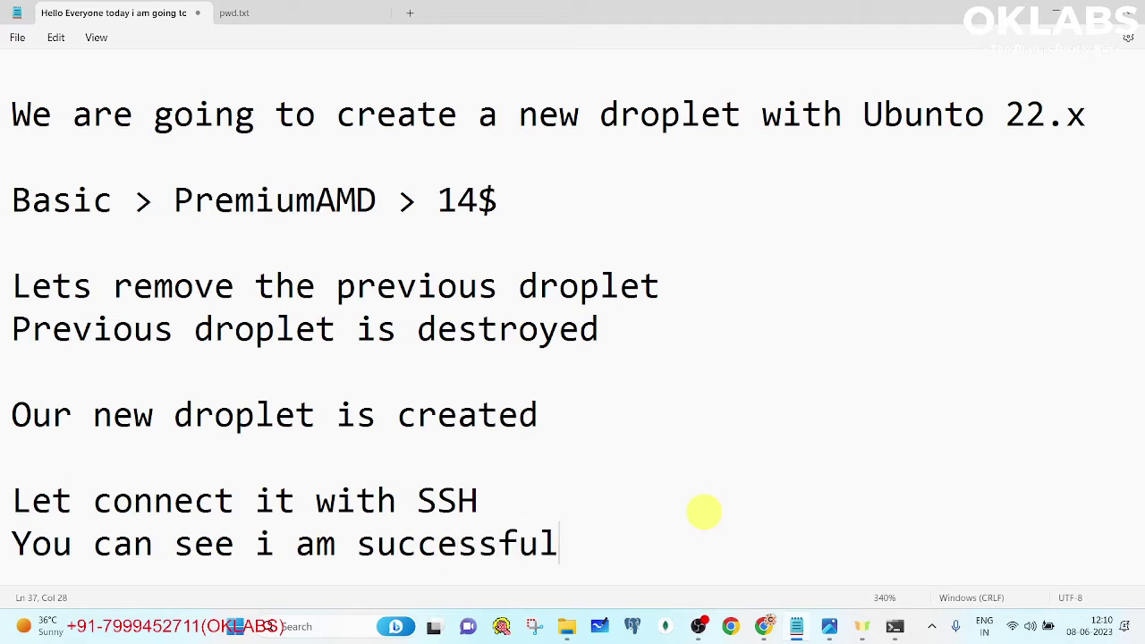
type("y logged")
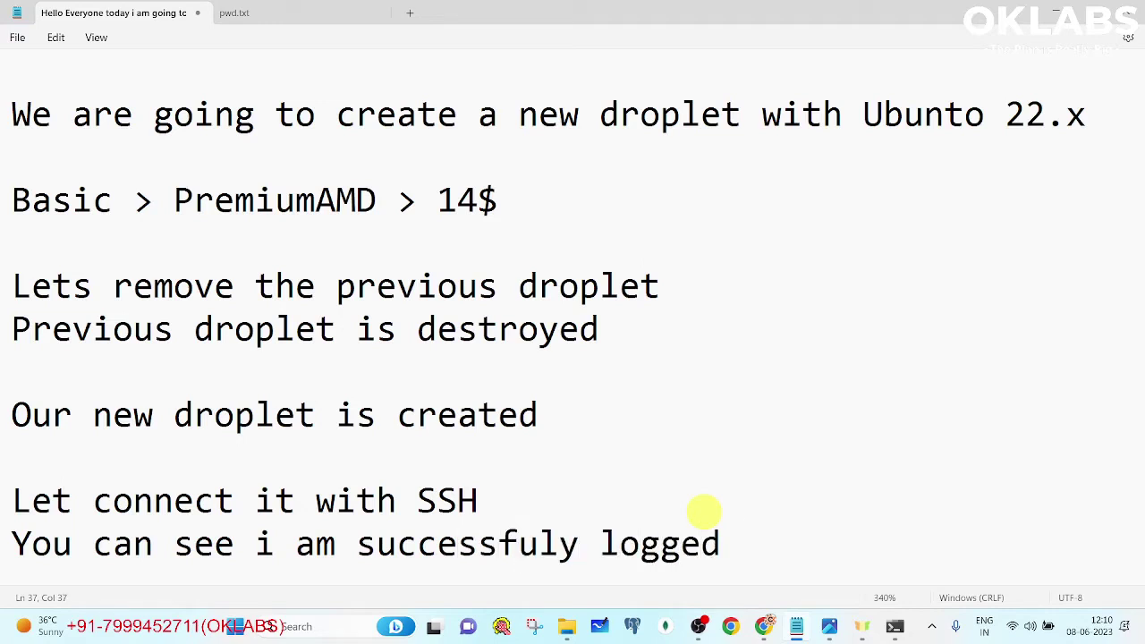
type(" in")
key("Return")
key("Return")
key("alt+Tab")
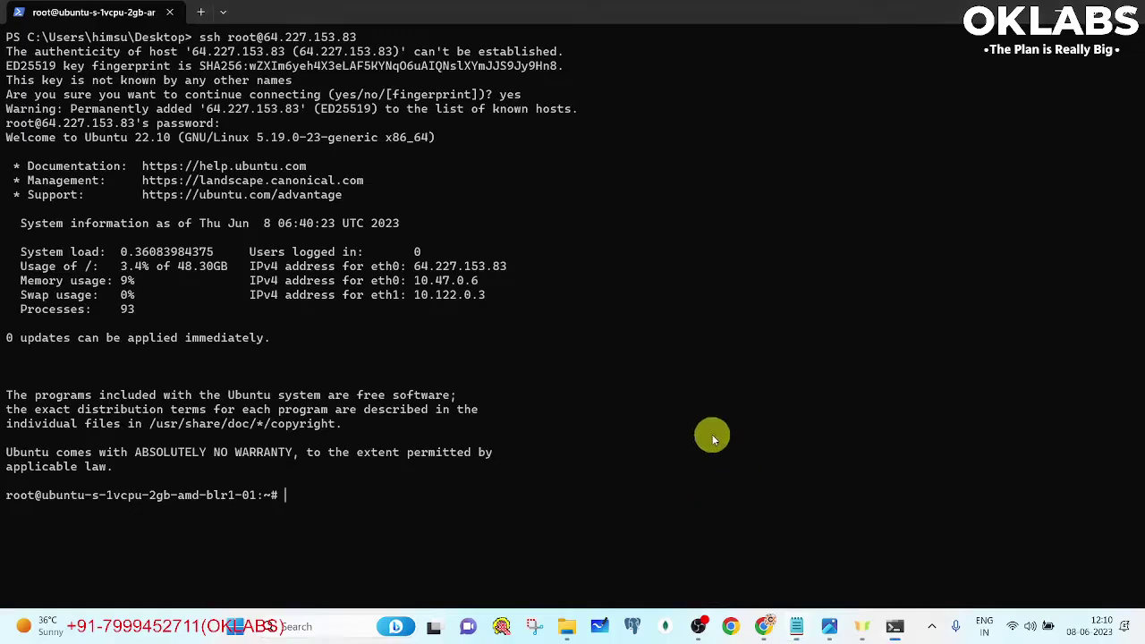
- Write "Now lets follow the documentation" in the Notepad notes, followed by blank lines
key("alt+Tab")
type("Now ")
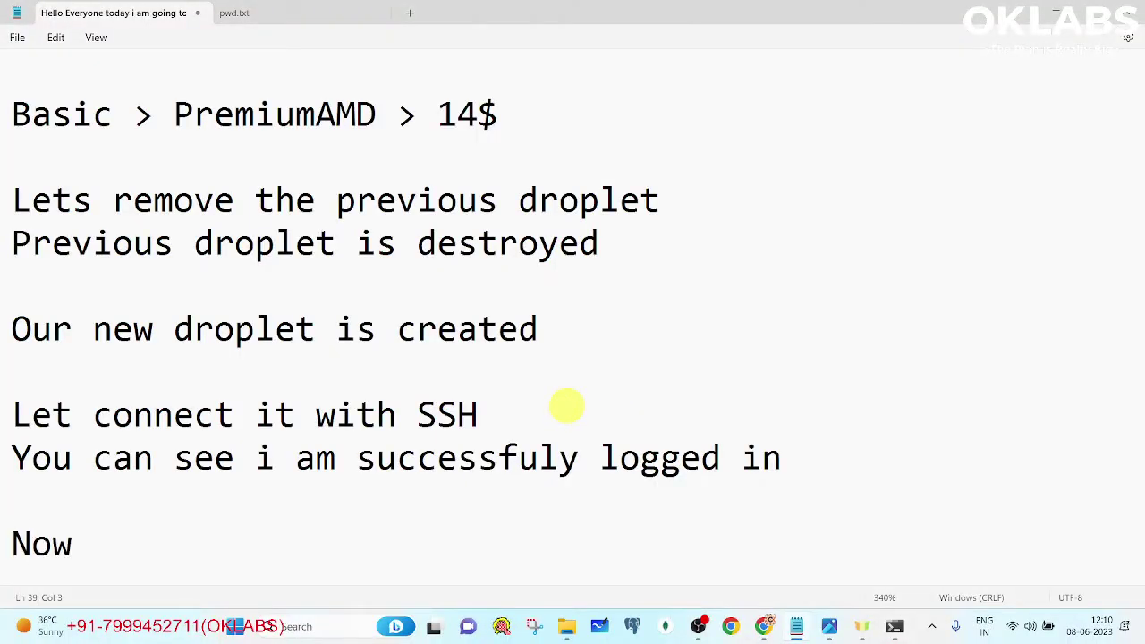
type("lets fol")
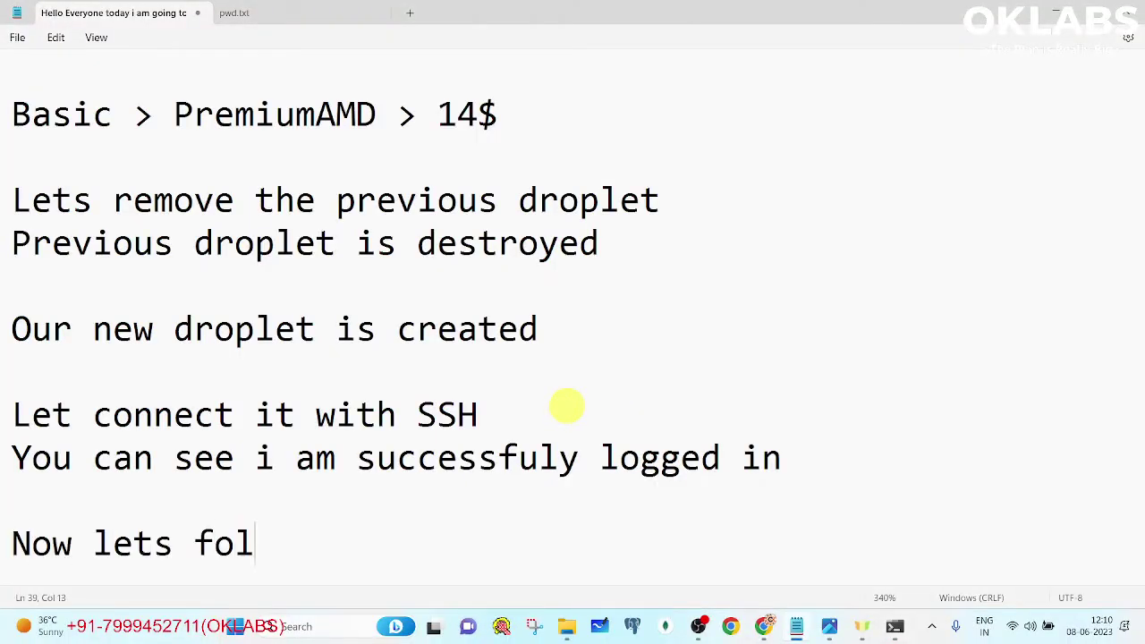
type("low the docume")
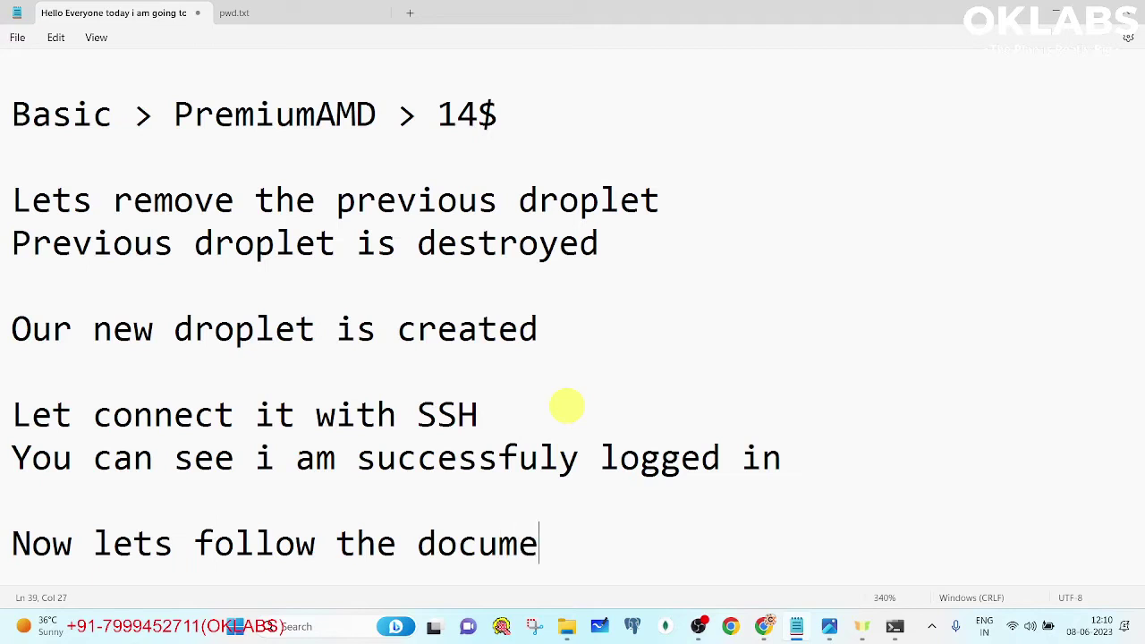
type("ntatio")
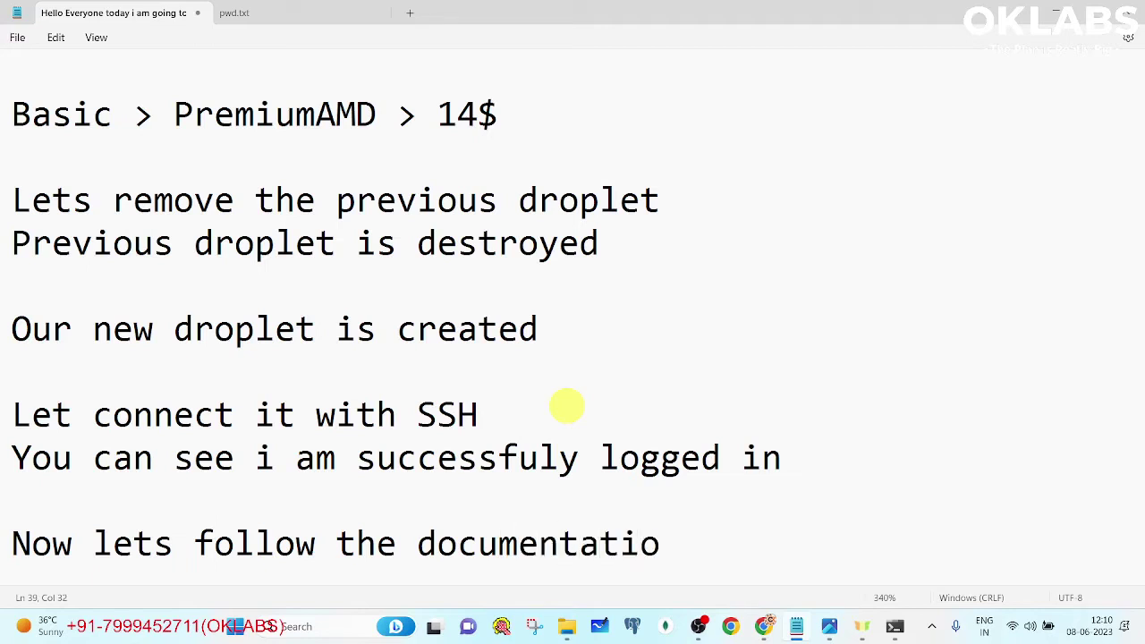
type("n")
key("Return")
key("Return")
key("Return")
type("\\")
key("Return")
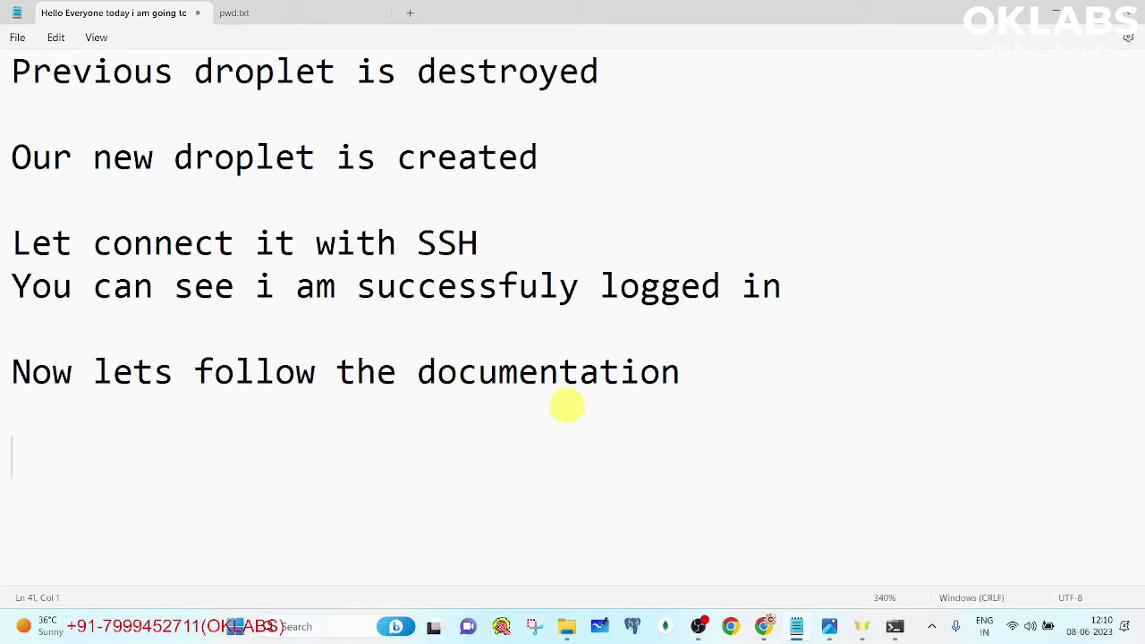
- Copy the sudo apt update command from the LAMP tutorial in the browser and run it in the droplet's terminal session
key("alt+Tab")
left_click(764, 626)
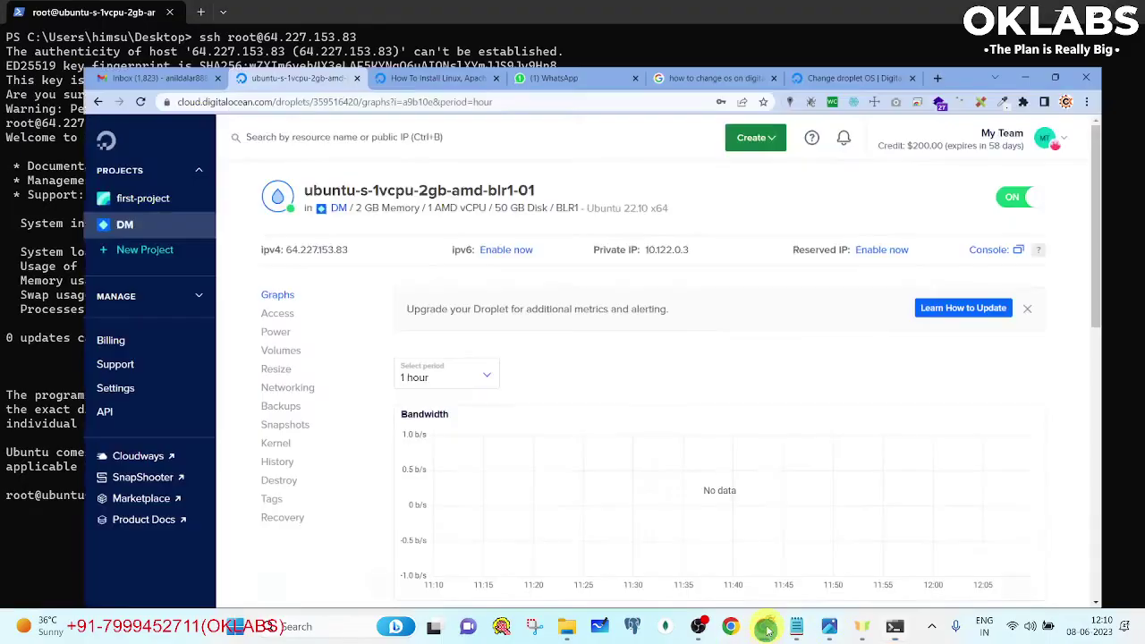
left_click(397, 12)
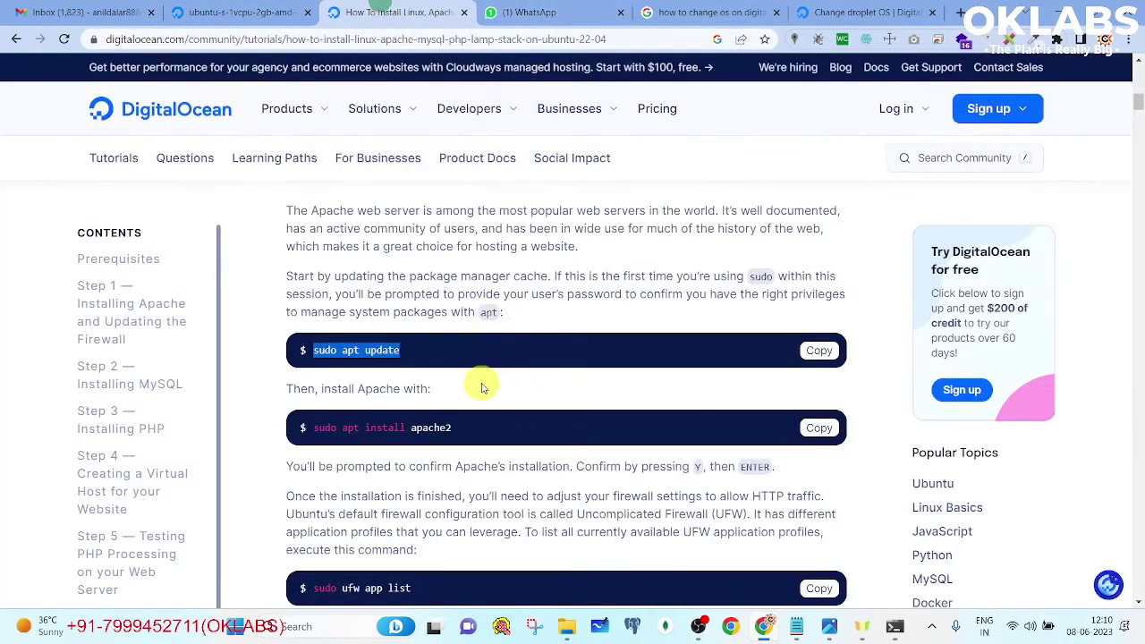
left_click(816, 351)
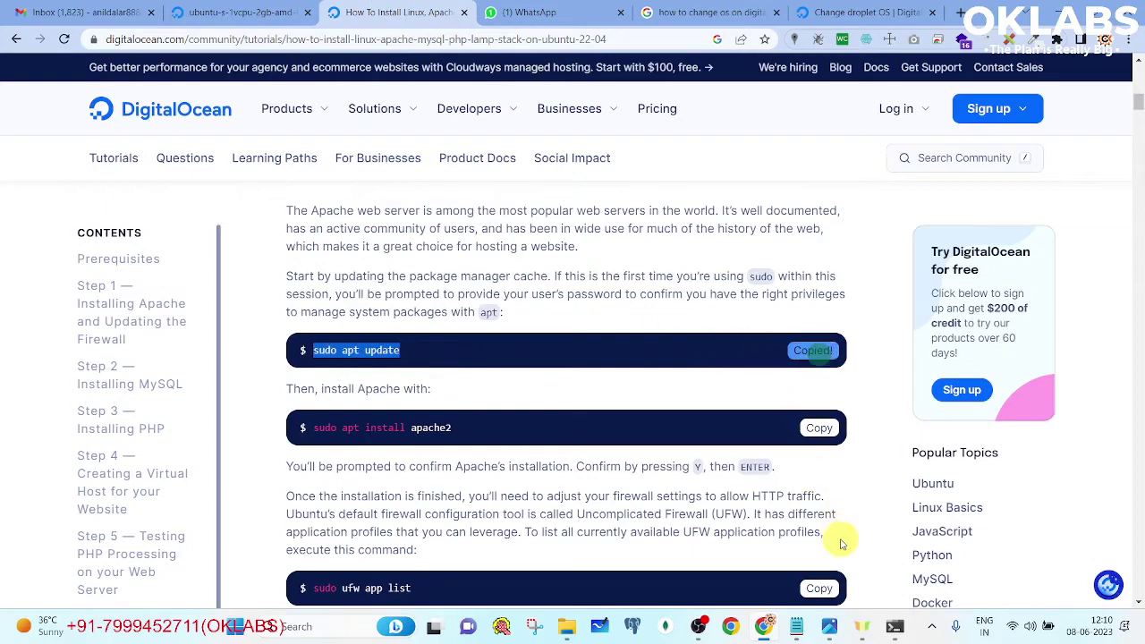
left_click(894, 626)
right_click(635, 474)
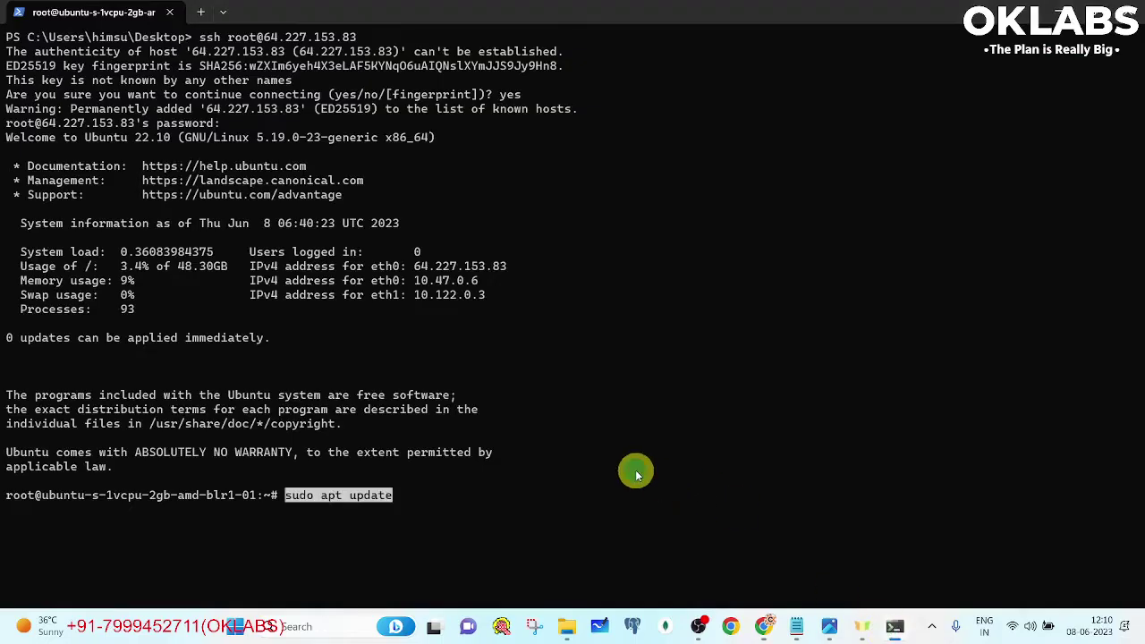
key("Return")
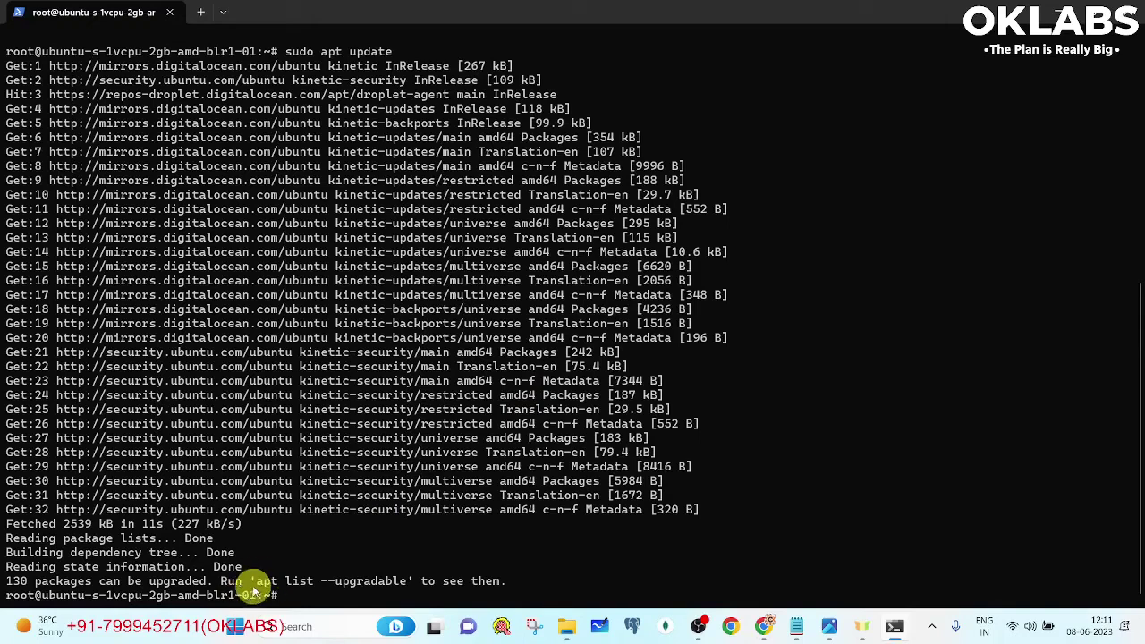
- Copy the suggested apt list --upgradable command from the terminal output and run it to list the upgradable packages
left_click_drag(329, 582, 394, 580)
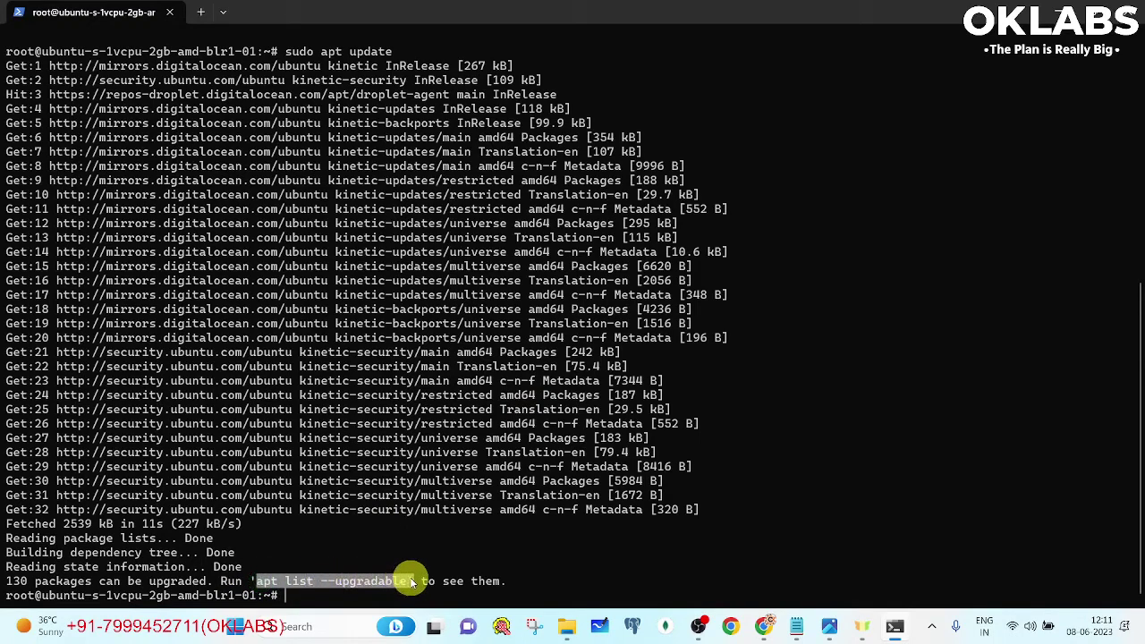
right_click(405, 577)
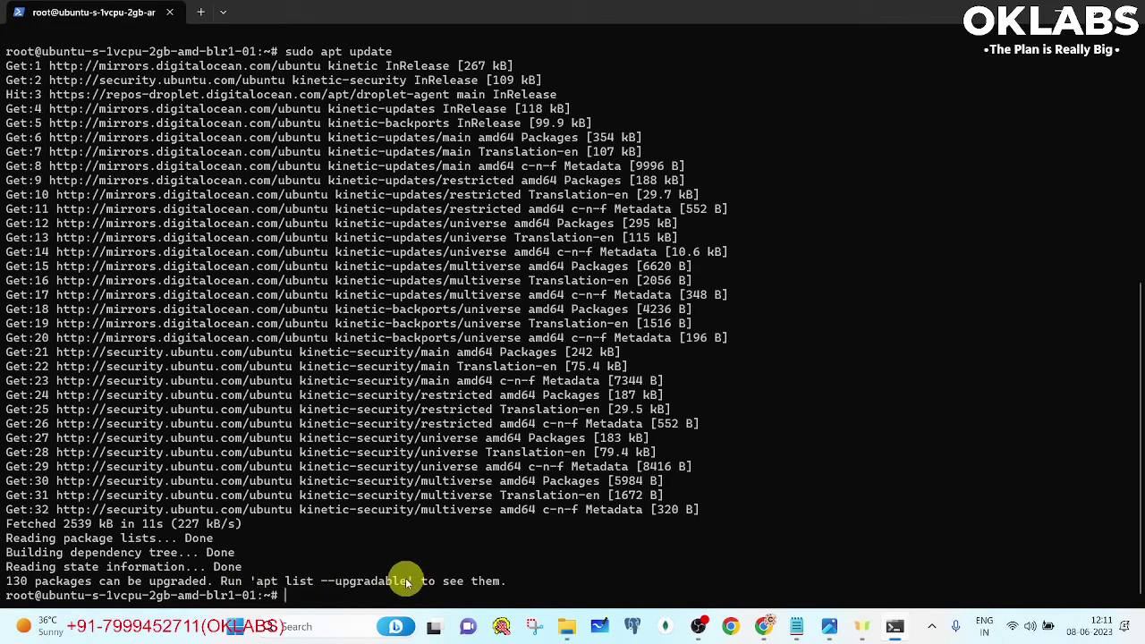
right_click(494, 570)
key("Return")
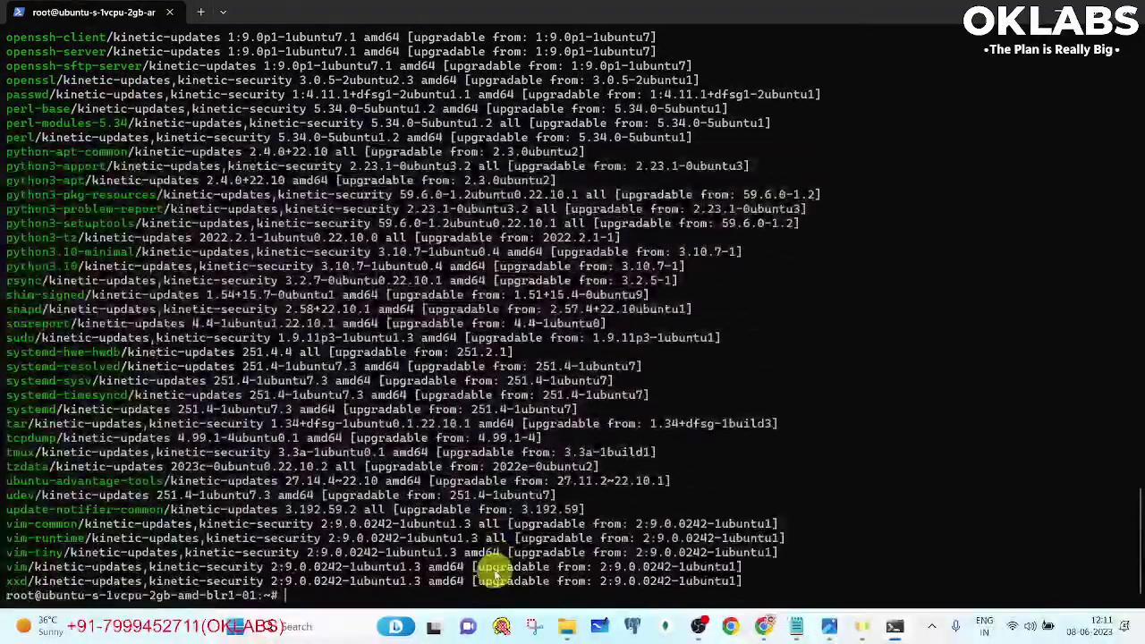
key("alt+Tab")
left_click(825, 429)
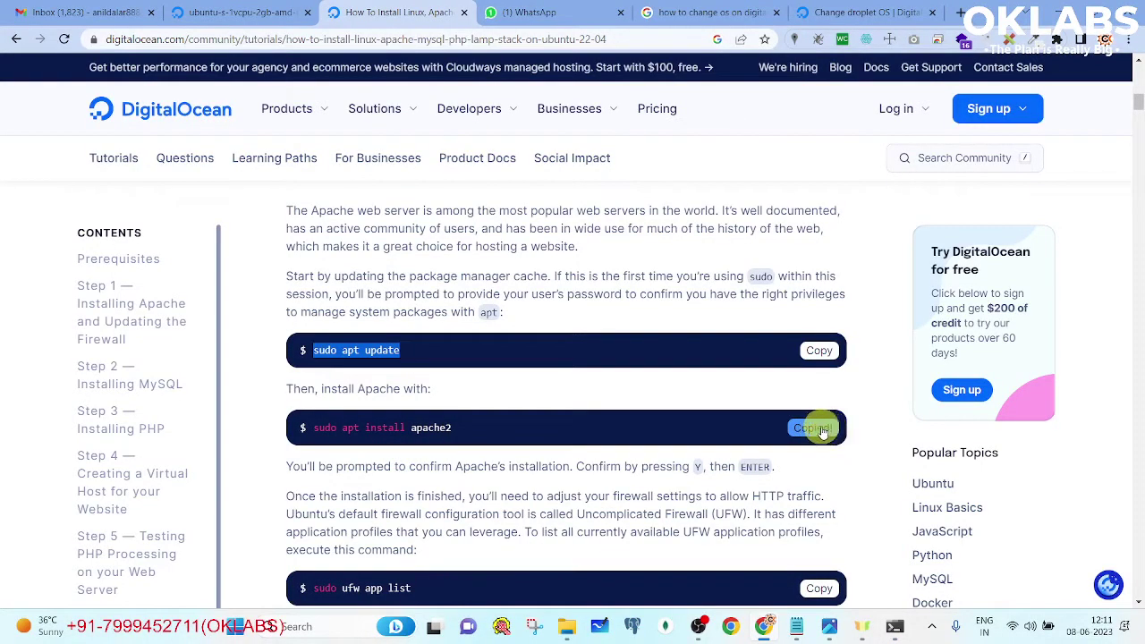
key("alt+Tab")
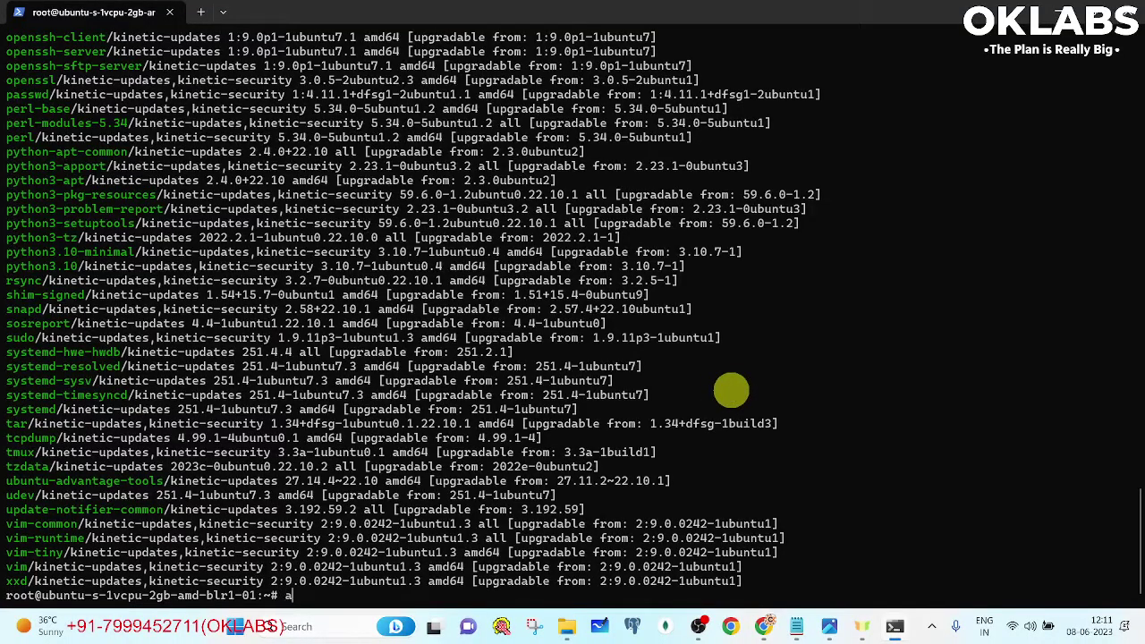
type("apt")
key("alt+Tab")
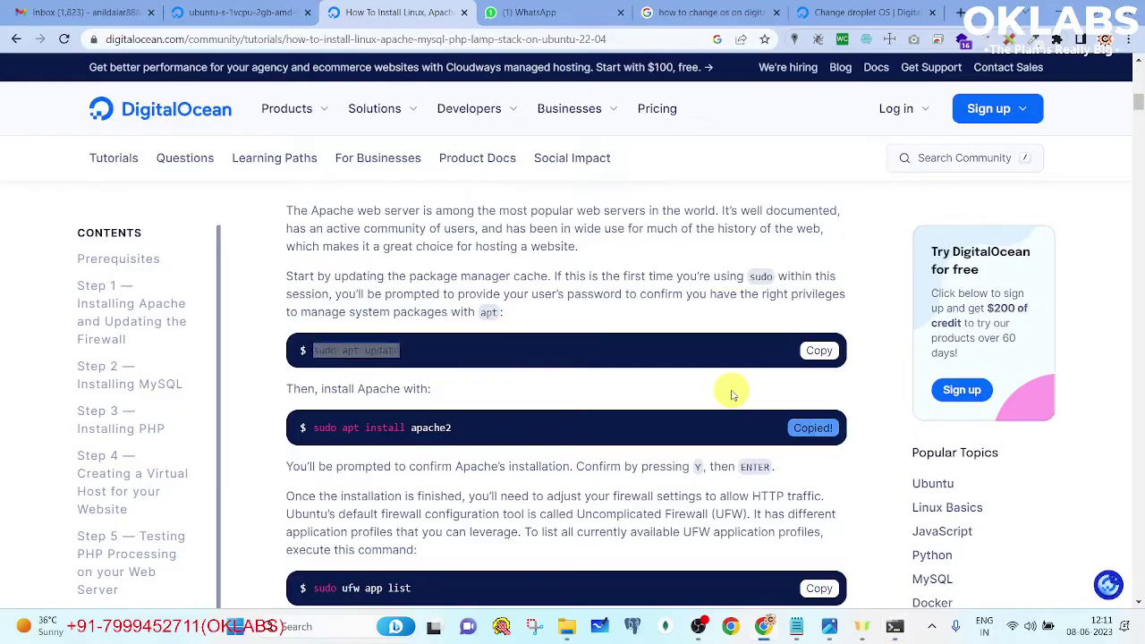
key("alt+Tab")
key("BackSpace")
key("BackSpace")
key("BackSpace")
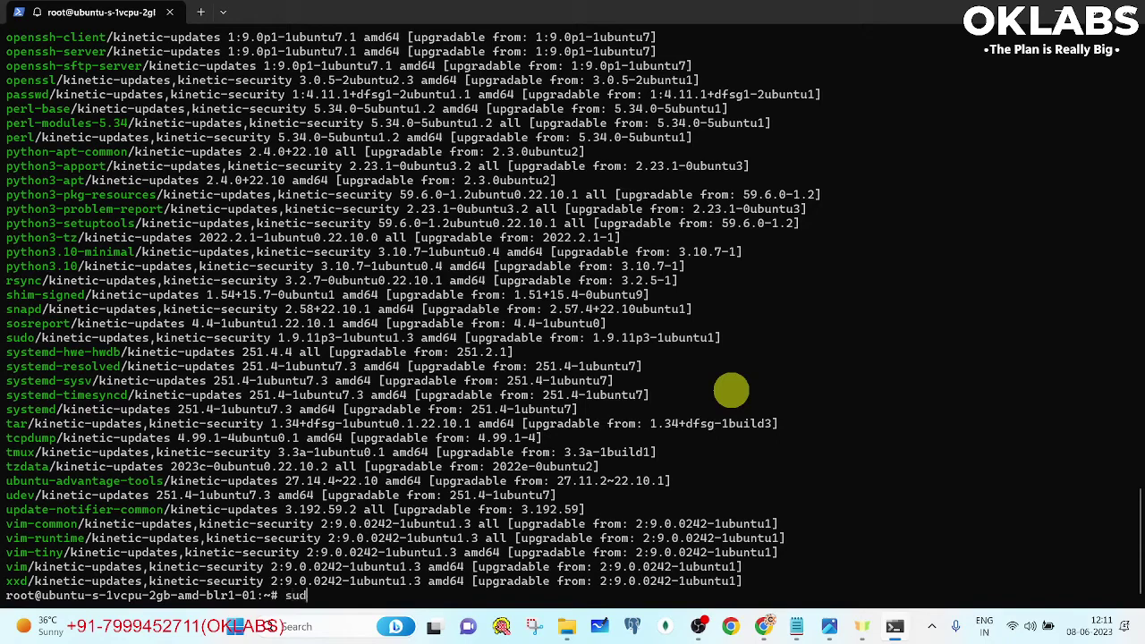
- Run sudo apt upgrade in the droplet's terminal session and agree to continue with the upgrade
type("sudo apt")
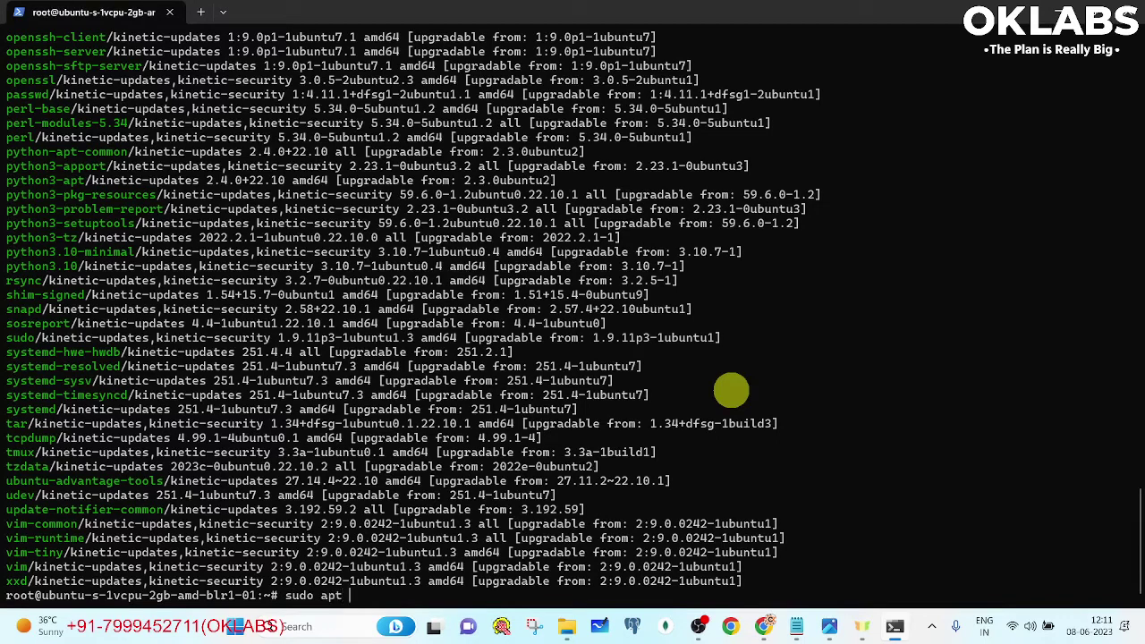
type(" upgrade")
key("Return")
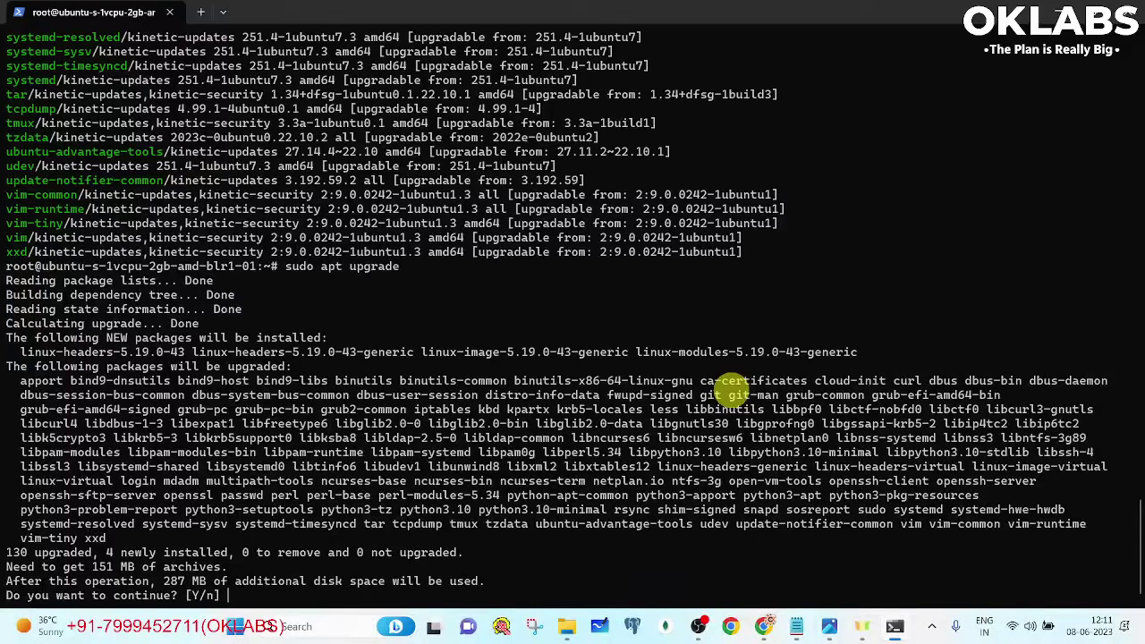
key("Return")
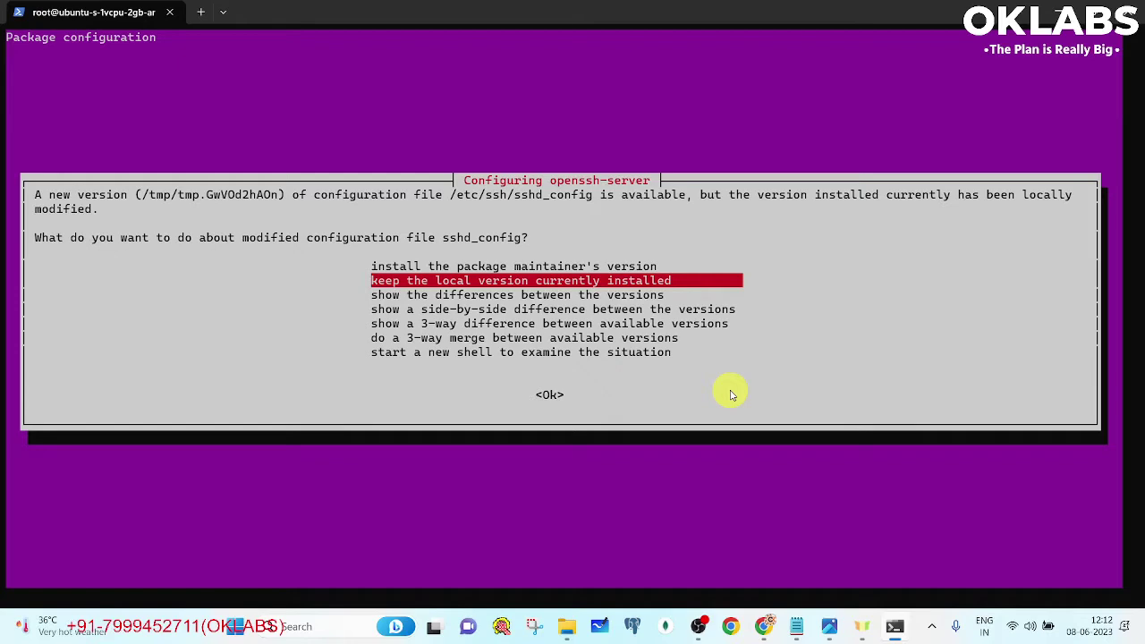
- Keep the locally installed version of sshd_config and accept the preselected services for restarting
key("Tab")
key("Return")
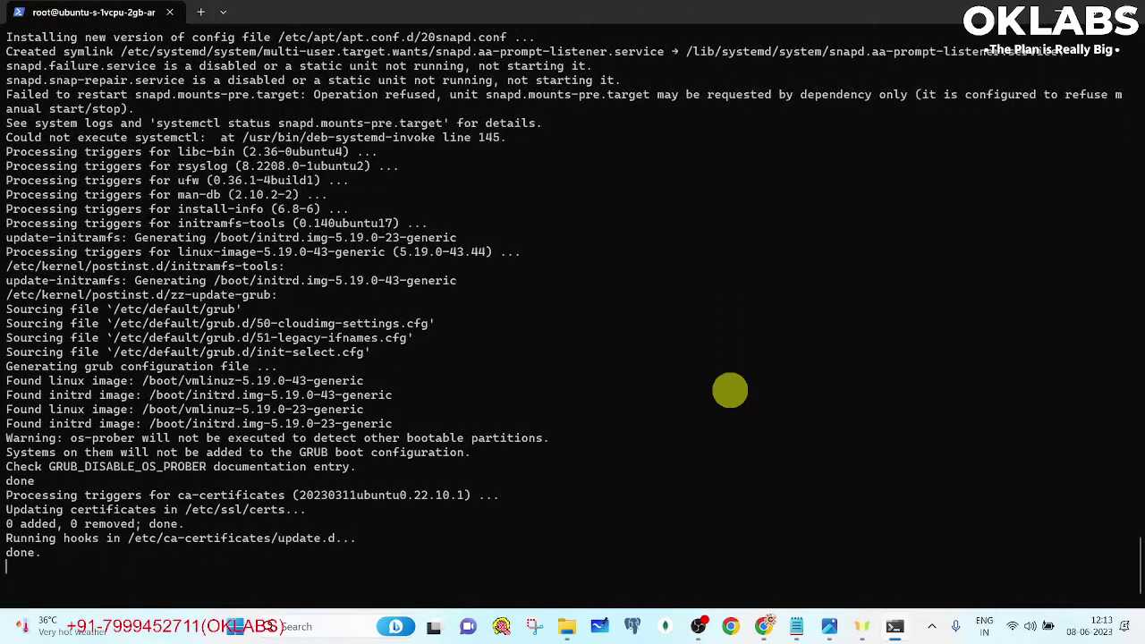
key("Return")
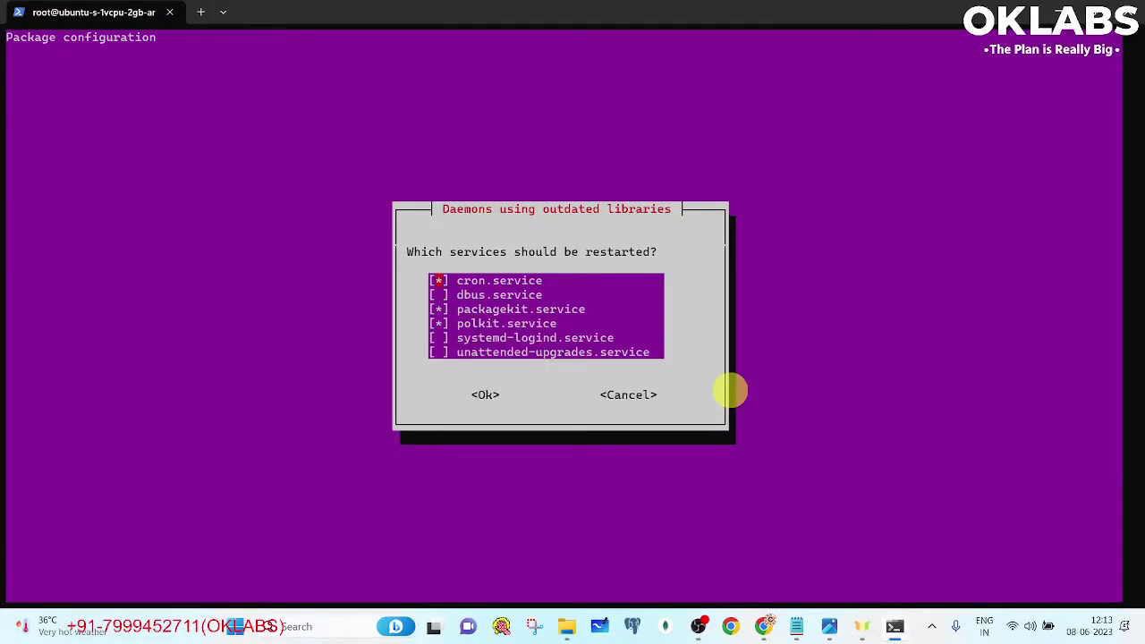
key("Tab")
key("Return")
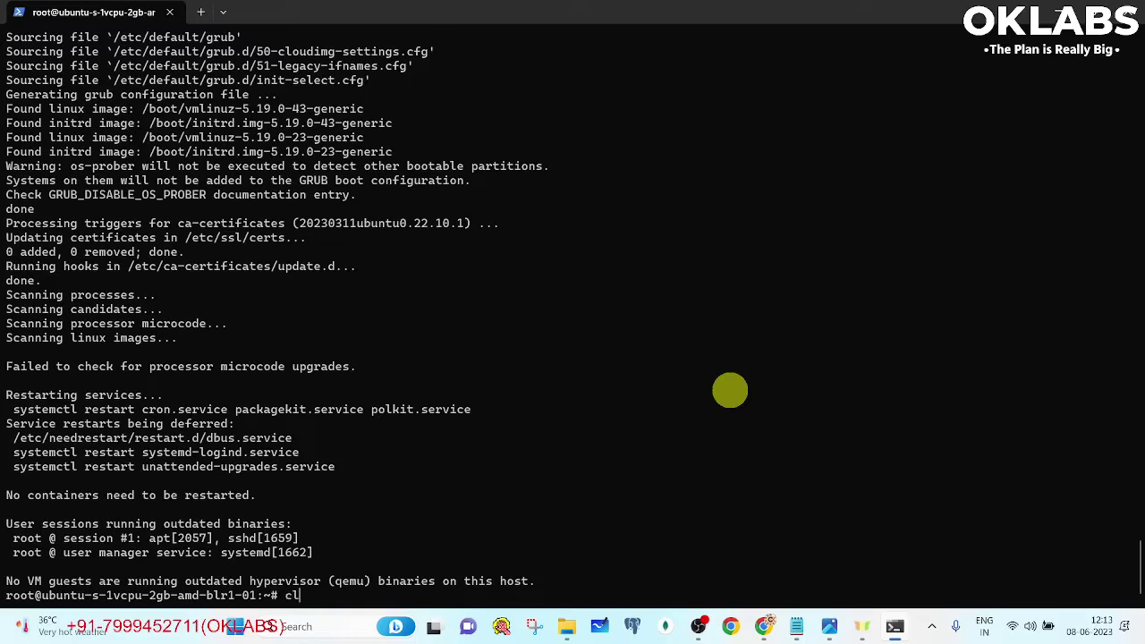
- Clear the terminal screen
type("s")
key("Return")
key("ctrl+l")
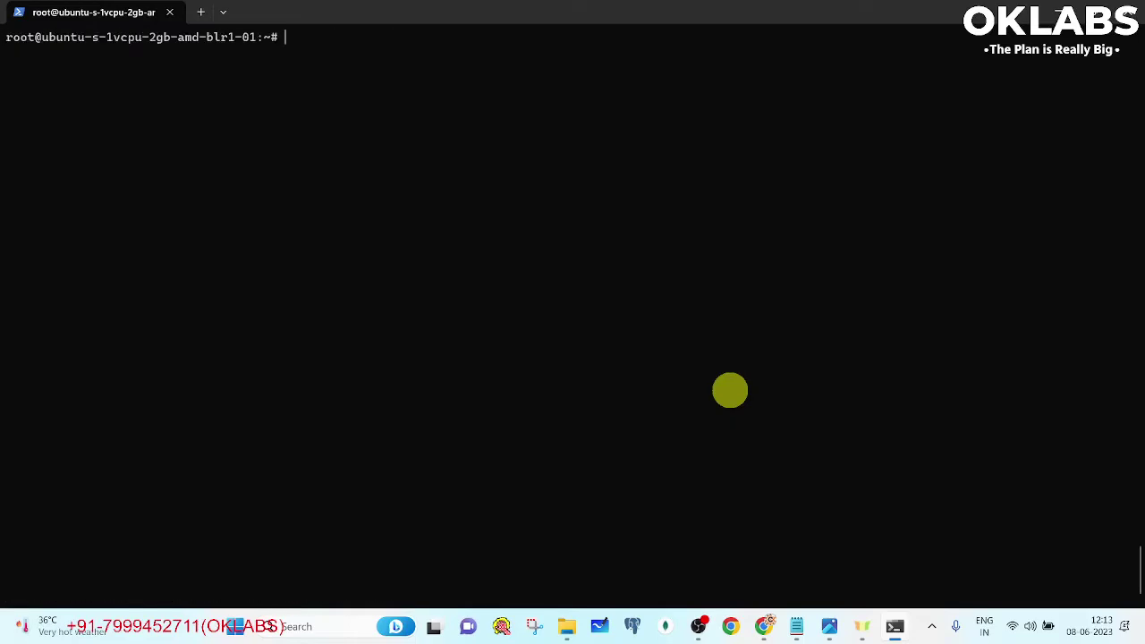
- Copy sudo apt install apache2 from the LAMP tutorial in the browser, run it in the terminal and confirm the installation with Y
left_click(763, 625)
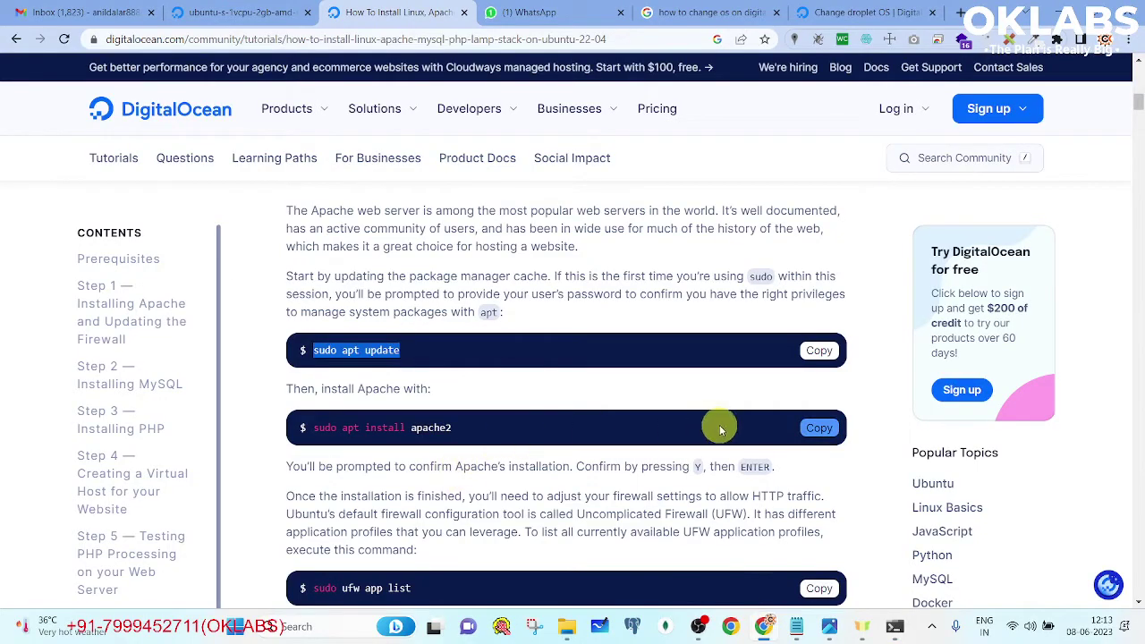
left_click(818, 428)
mouse_move(796, 625)
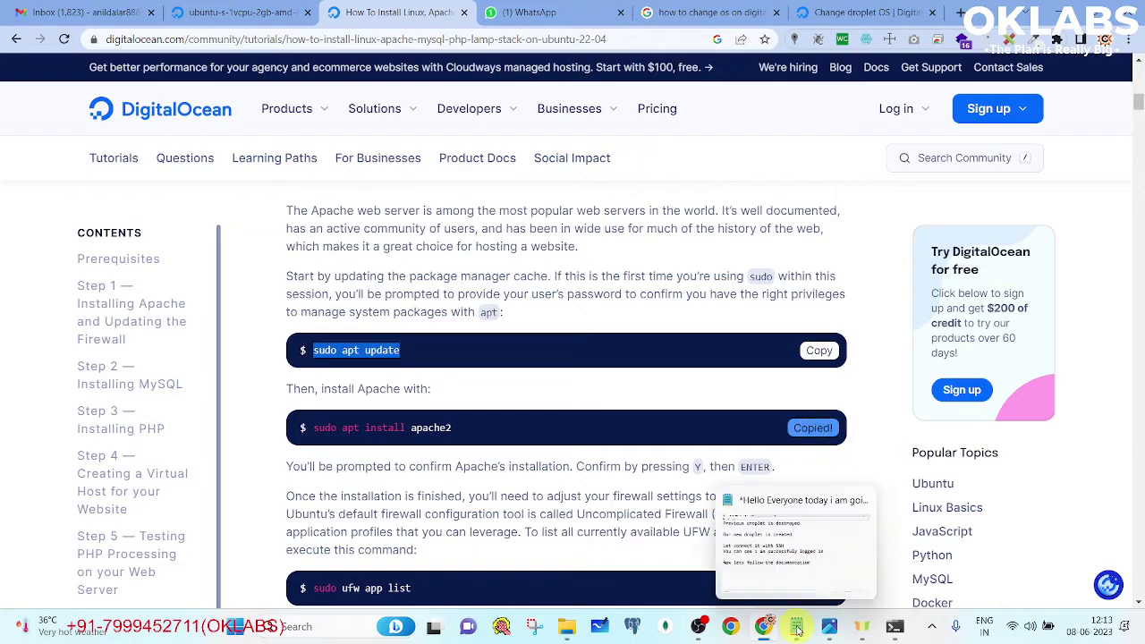
left_click(894, 626)
key("ctrl+v")
key("Return")
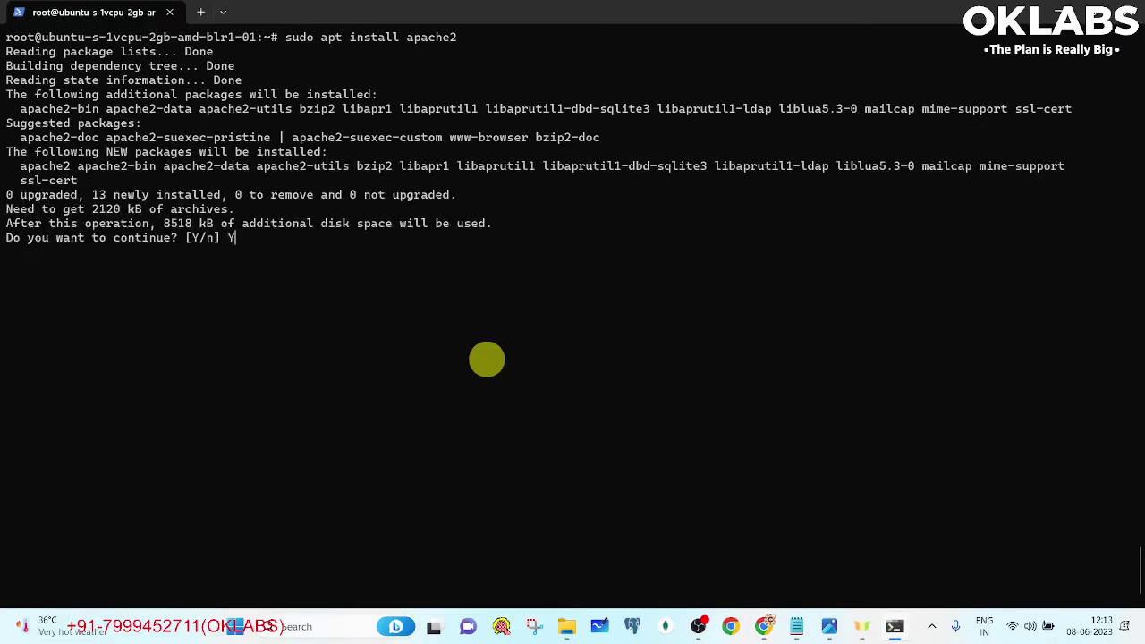
key("Return")
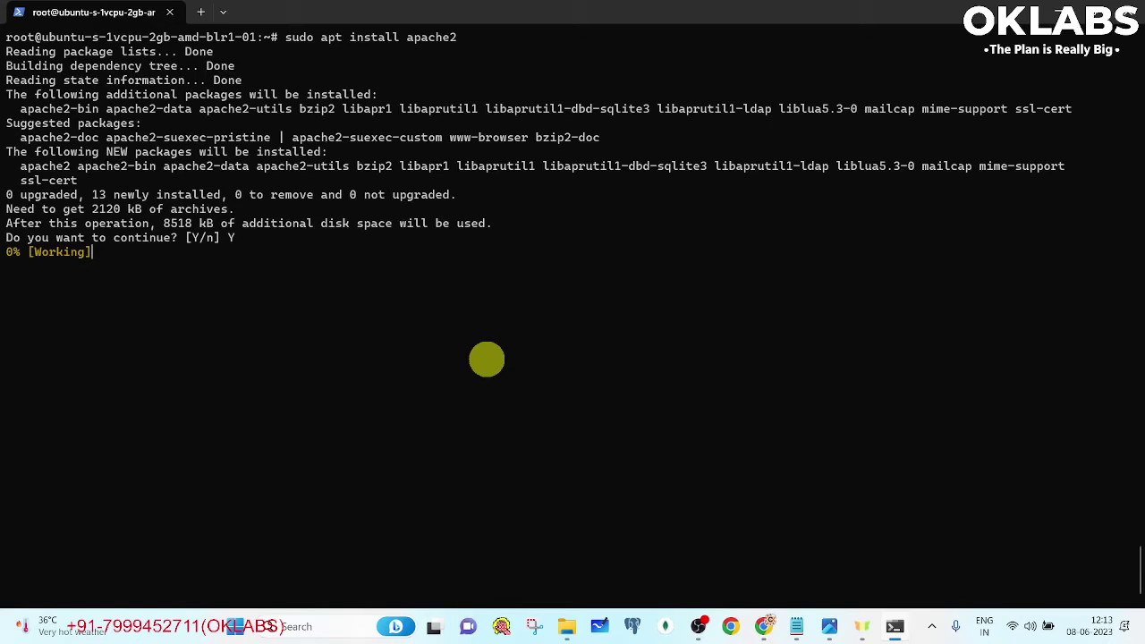
- Copy the sudo ufw app list command from the LAMP tutorial in the browser and return to the terminal
left_click(764, 626)
scroll(621, 393, "down", 1)
scroll(617, 367, "down", 2)
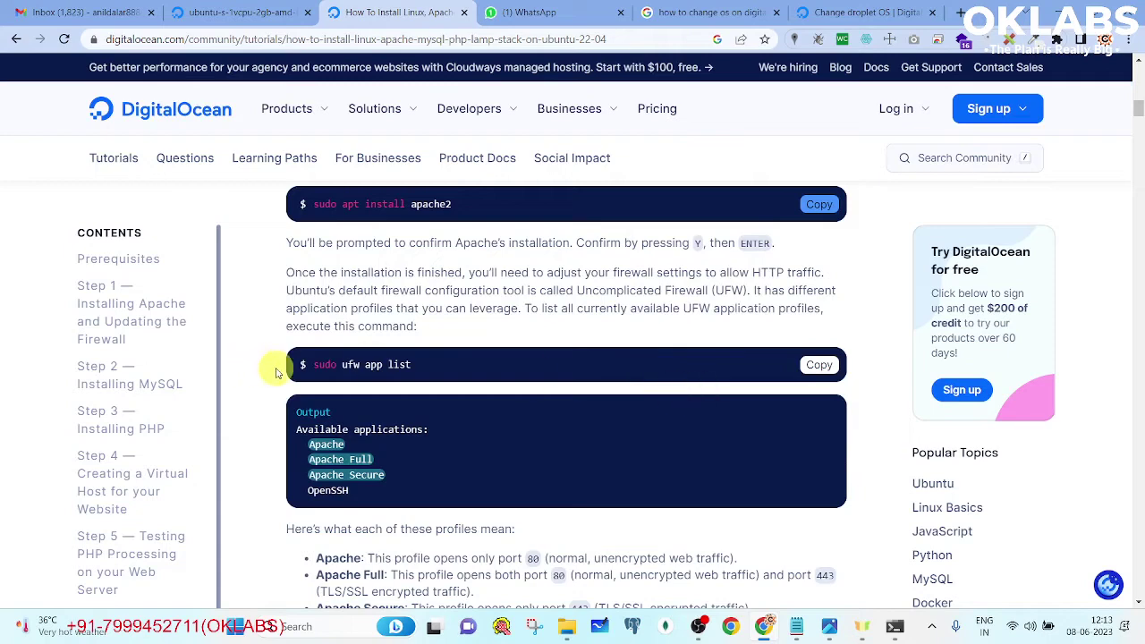
left_click(830, 365)
key("alt+Tab")
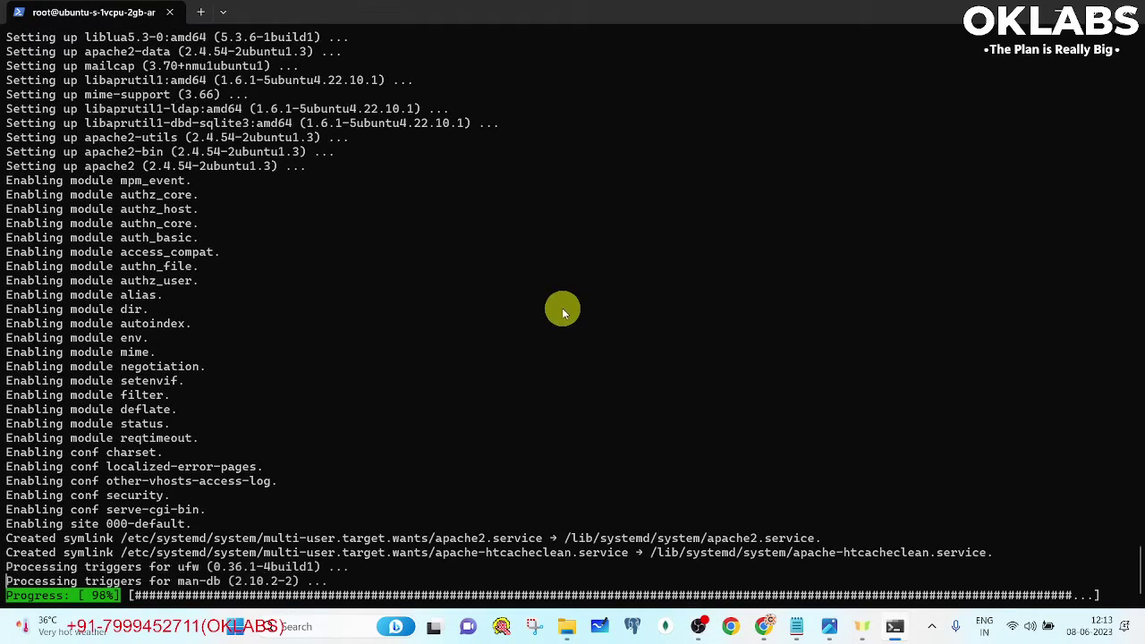
- Accept the outdated-libraries service restart dialog without selecting any service
key("Return")
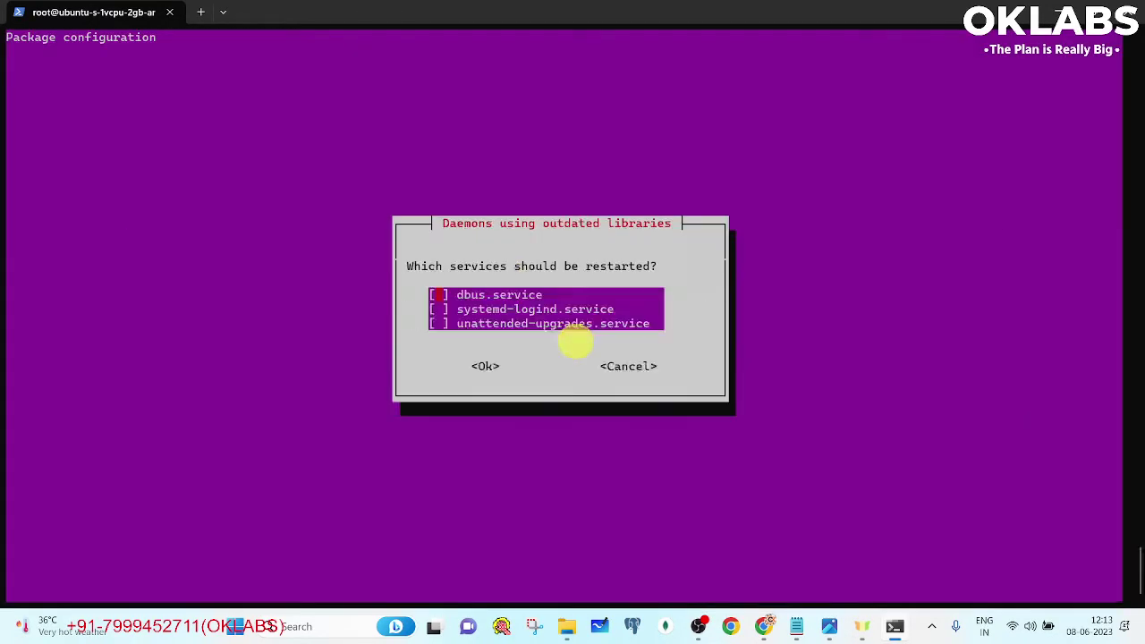
key("Tab")
key("Return")
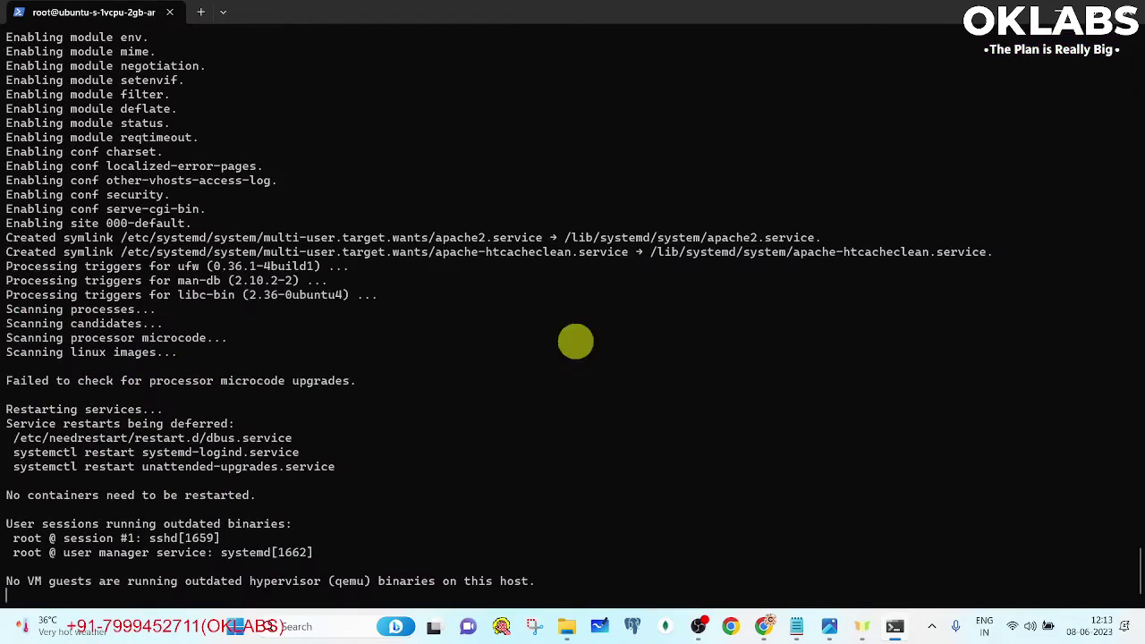
- Paste sudo ufw app list at the prompt, clear the screen and run the command to list the firewall profiles
right_click(576, 345)
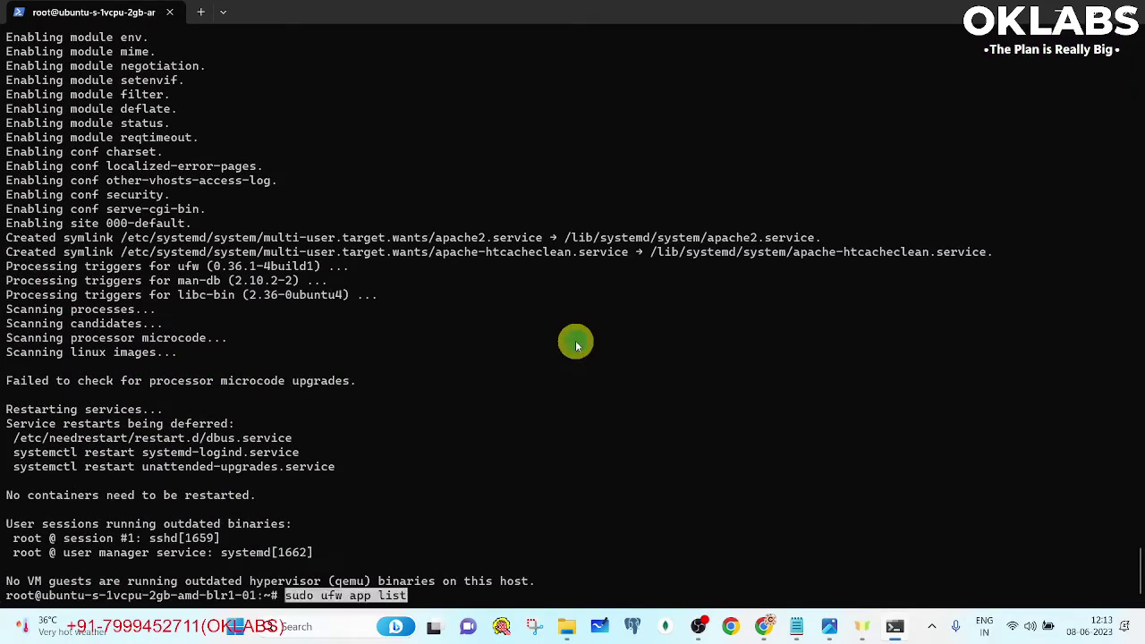
key("ctrl+l")
key("Return")
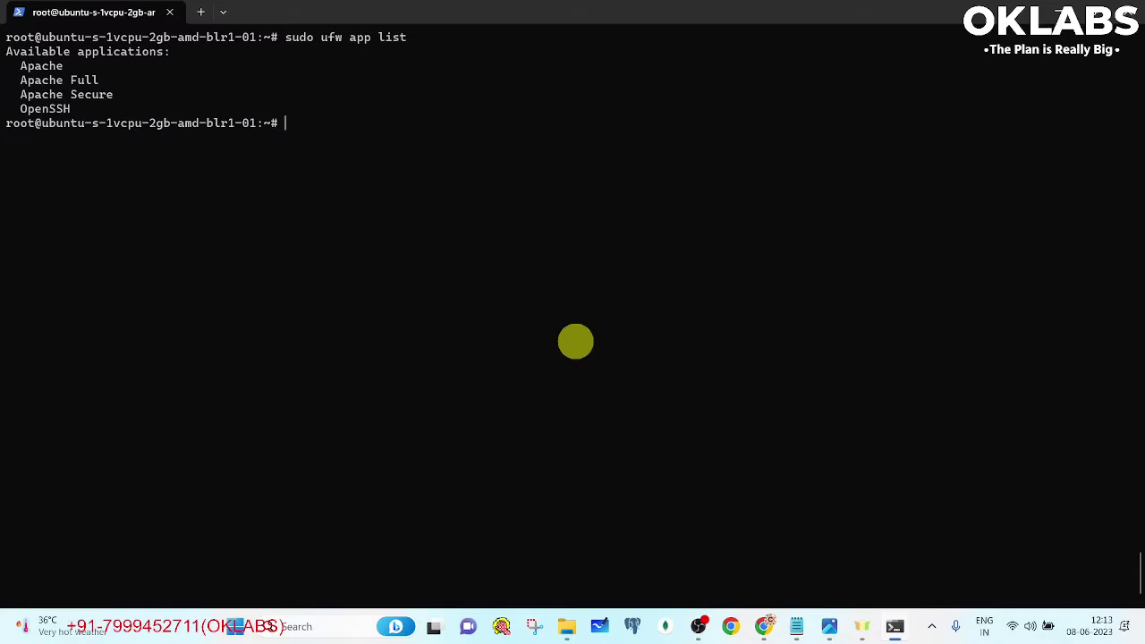
- Copy sudo ufw allow in "Apache" from the LAMP tutorial in the browser and run it in the terminal
key("alt+Tab")
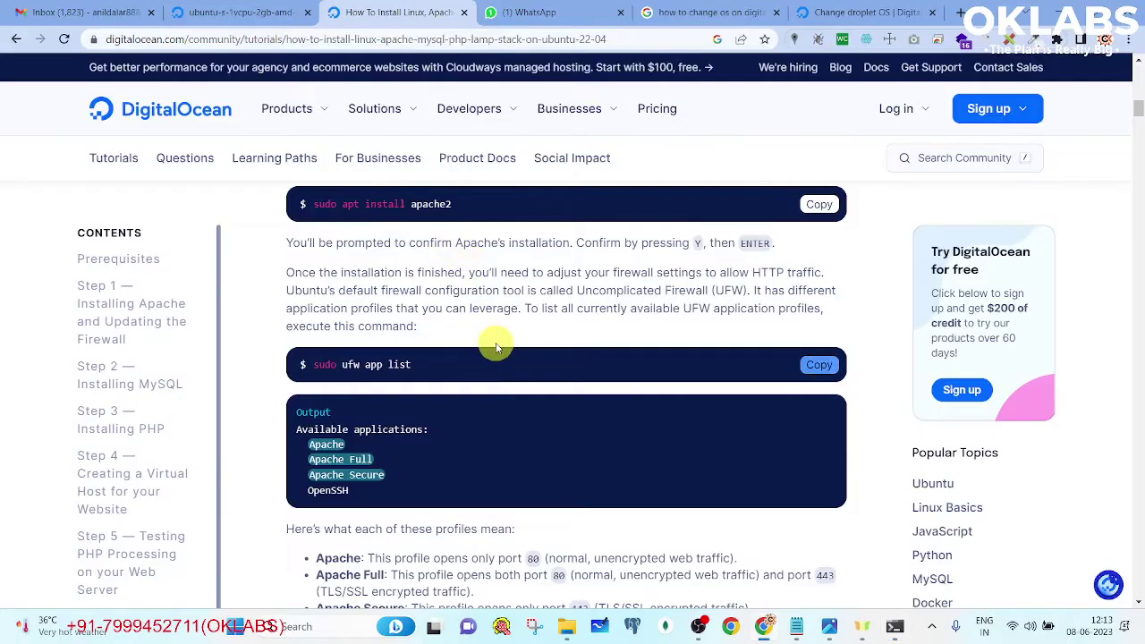
scroll(497, 347, "down", 3)
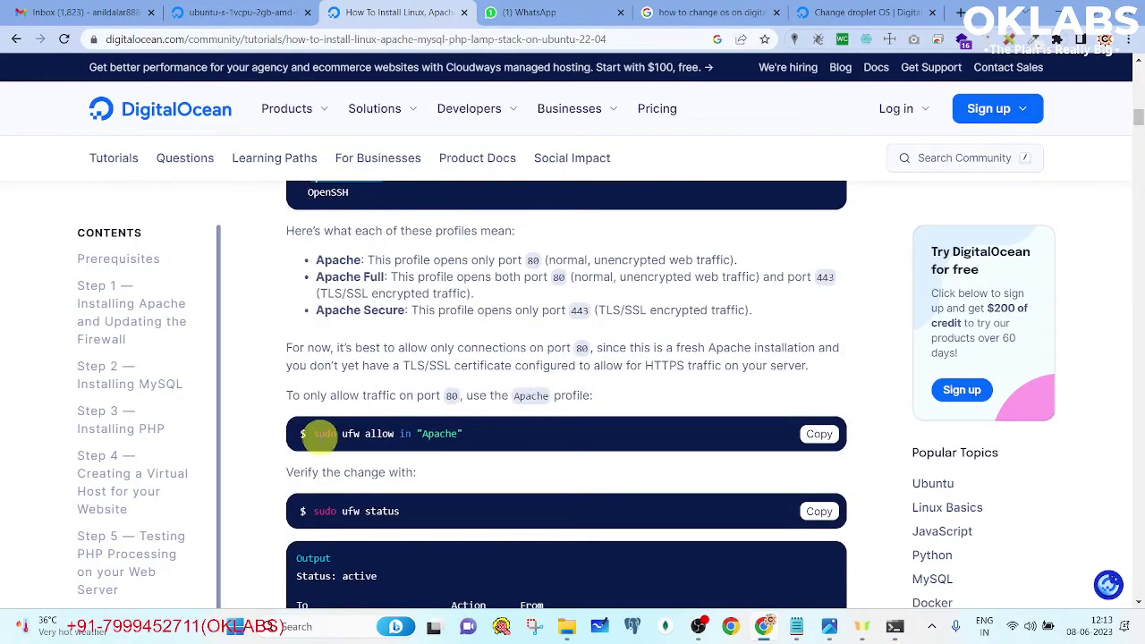
left_click(818, 434)
key("alt+Tab")
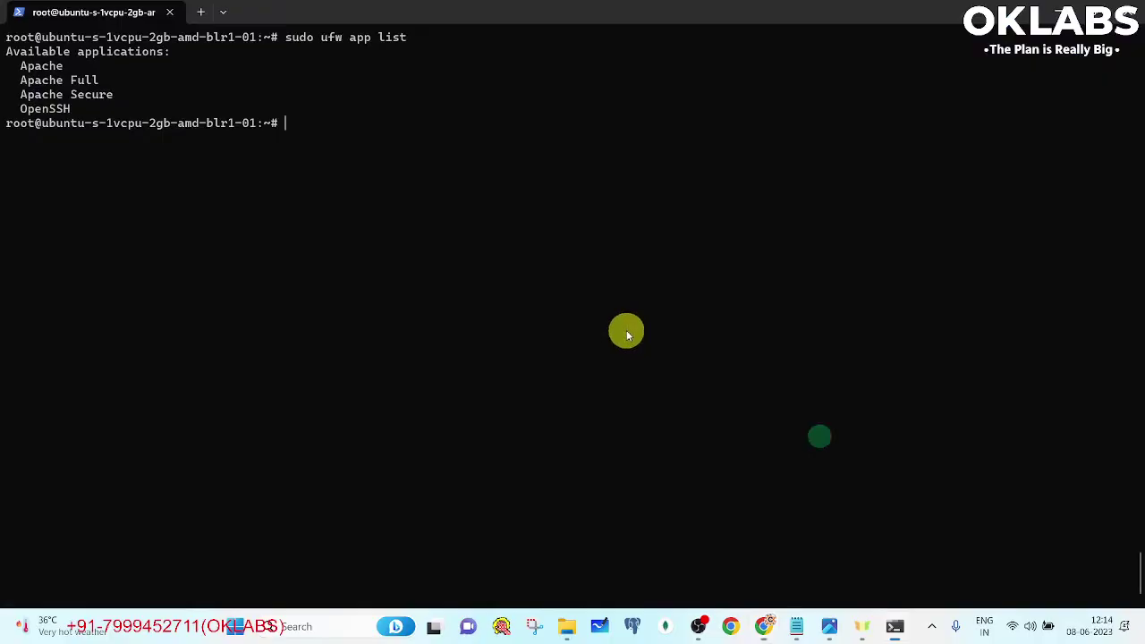
right_click(626, 332)
key("Return")
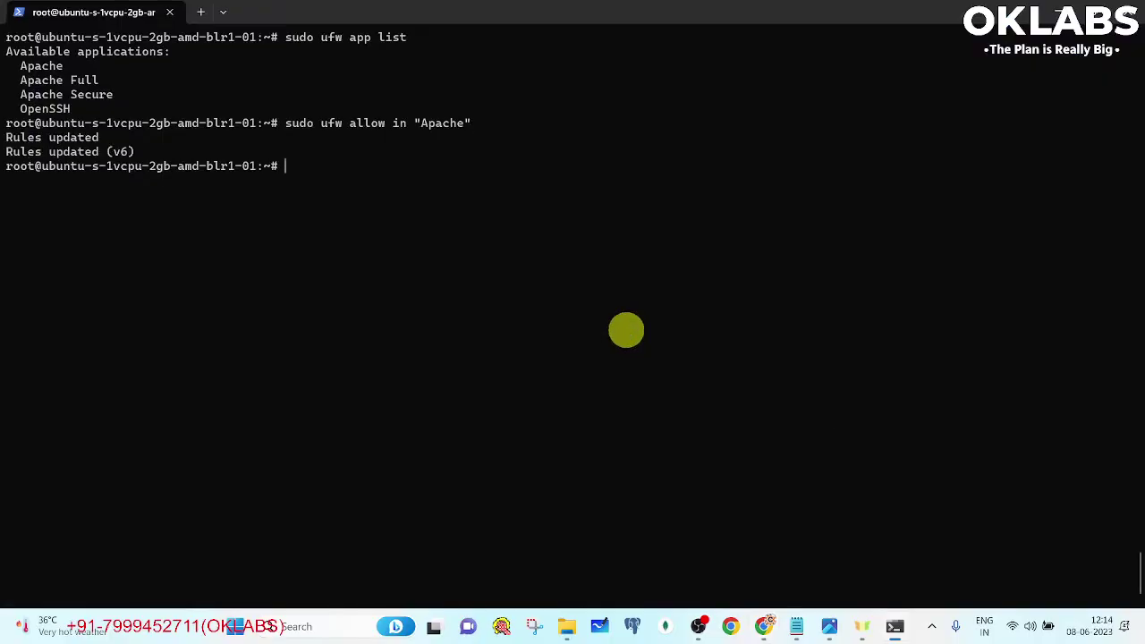
- Copy sudo ufw status from the LAMP tutorial in the browser, run it in the terminal and check the reported firewall status
key("alt+Tab")
scroll(715, 376, "down", 2)
left_click(820, 365)
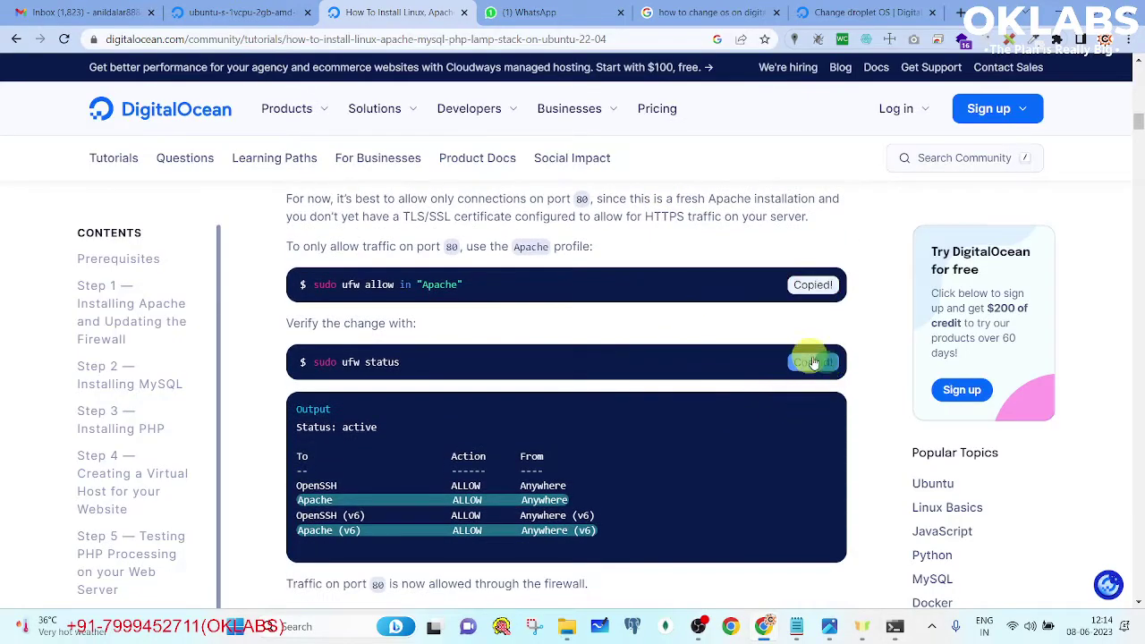
key("alt+Tab")
right_click(555, 237)
key("Return")
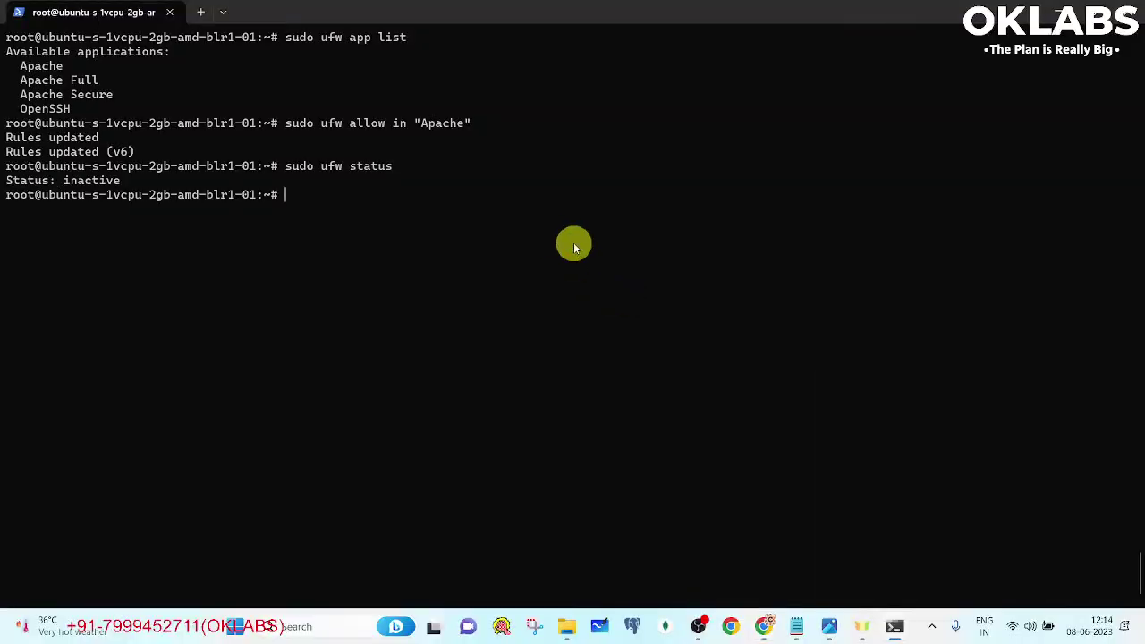
left_click_drag(65, 180, 119, 180)
key("alt+Tab")
scroll(522, 196, "down", 4)
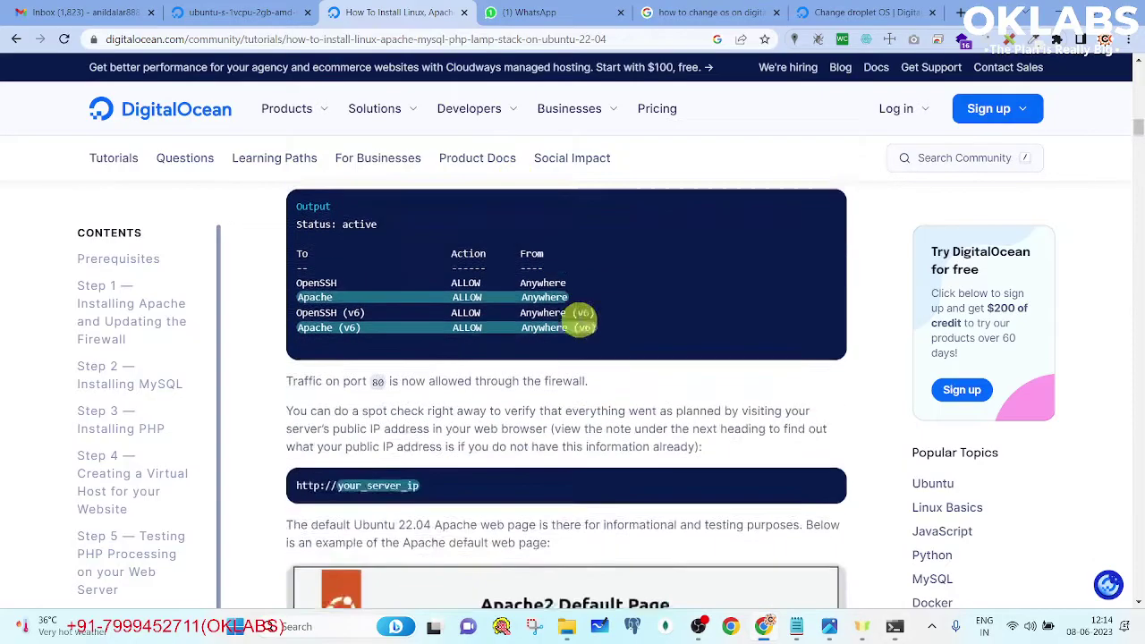
left_click_drag(310, 329, 306, 313)
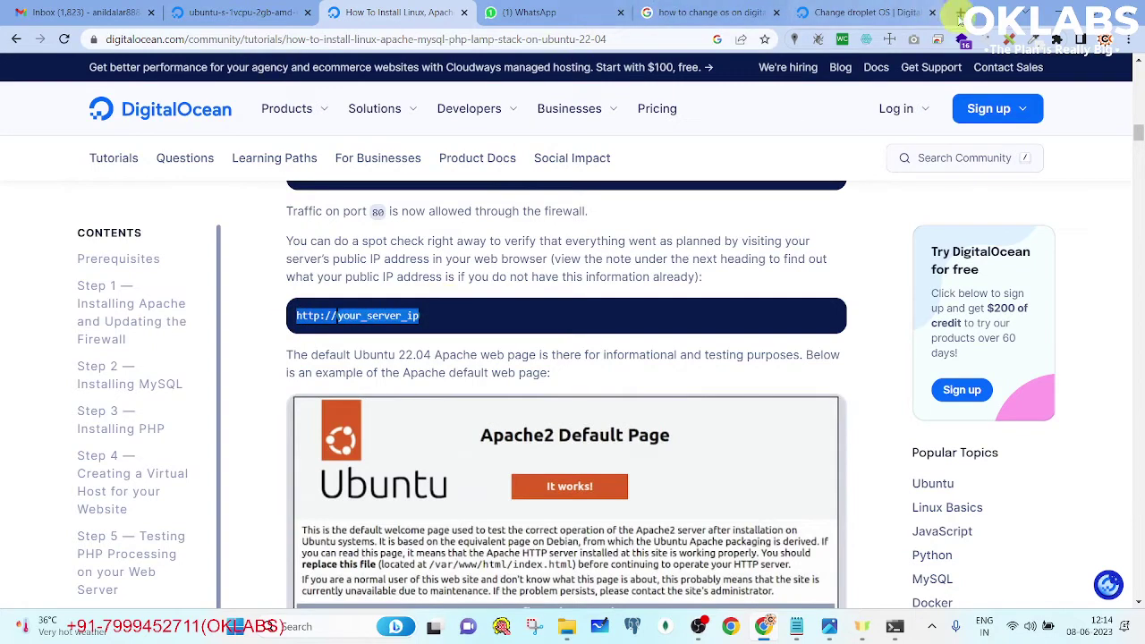
left_click(961, 13)
key("ctrl+v")
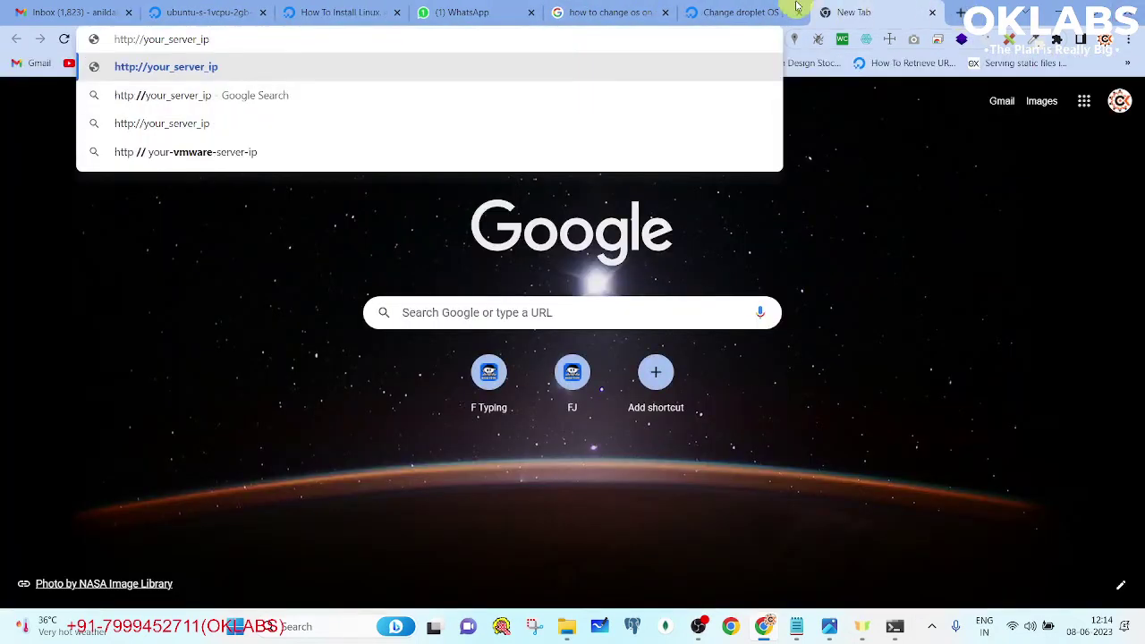
left_click(737, 13)
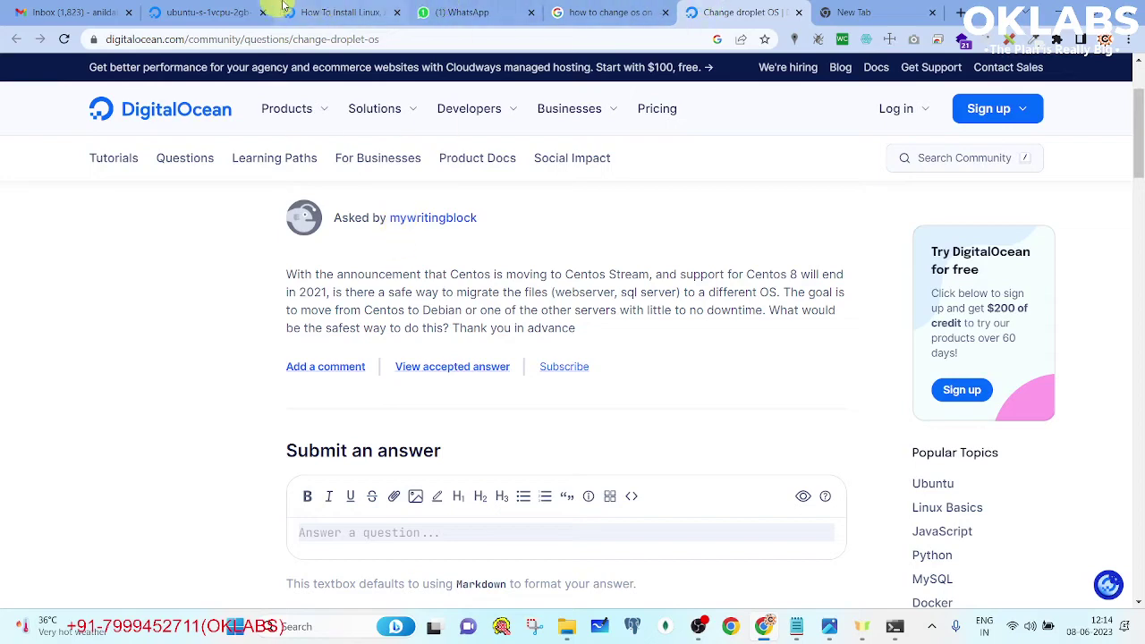
left_click(255, 13)
left_click_drag(298, 208, 224, 204)
left_click(896, 8)
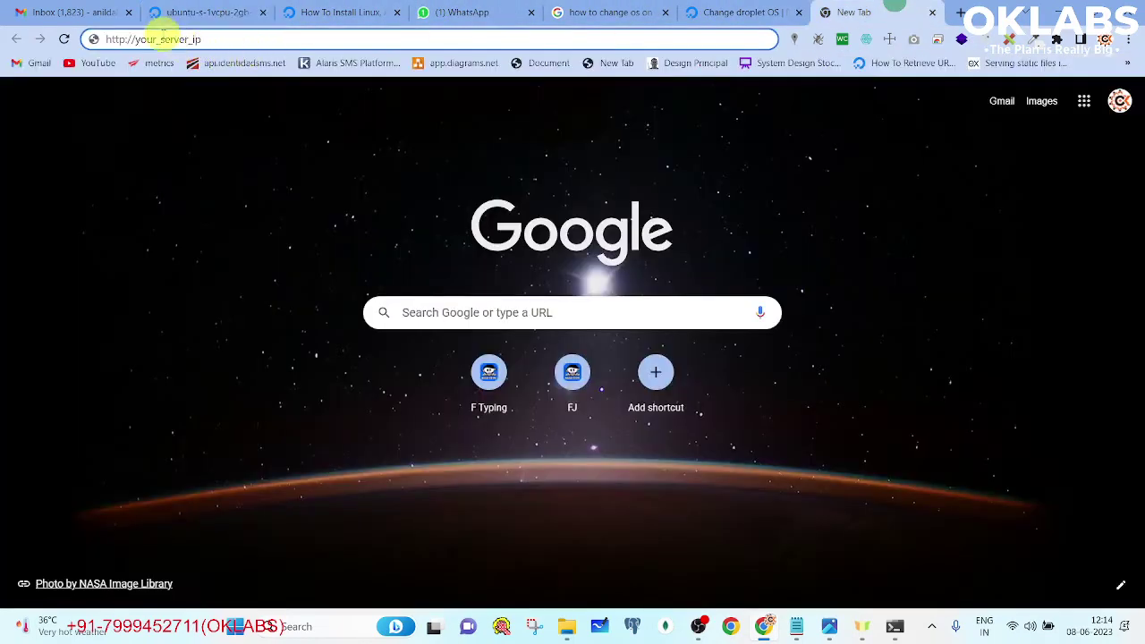
left_click_drag(134, 39, 369, 33)
key("ctrl+v")
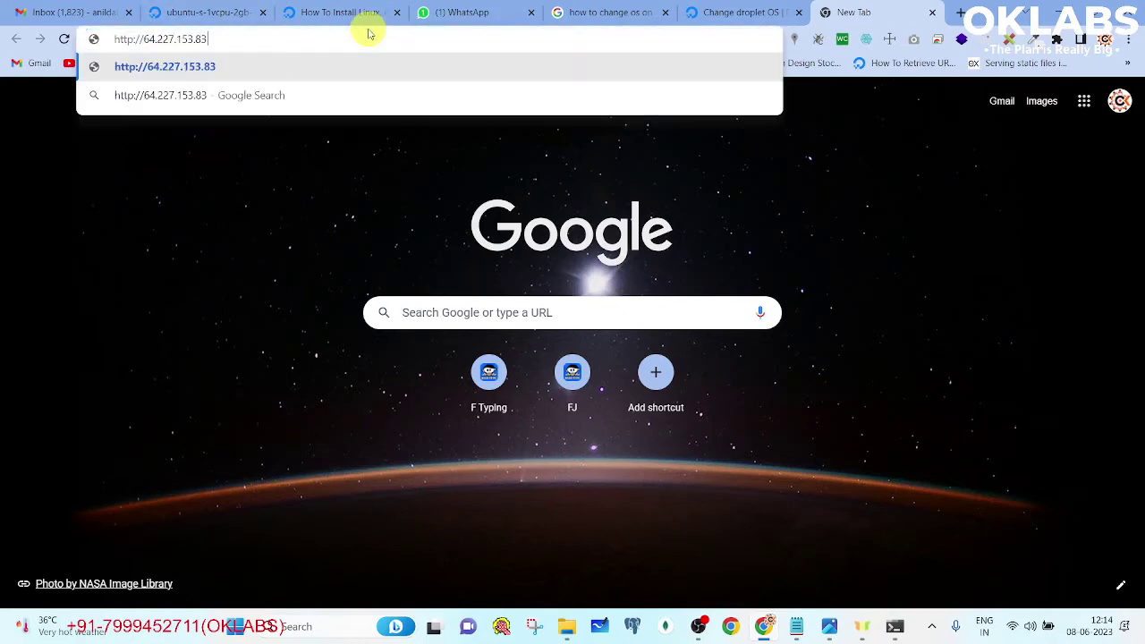
key("Return")
- Examine the Apache2 default page served by the droplet and return to the LAMP tutorial
double_click(341, 172)
left_click_drag(341, 172, 772, 521)
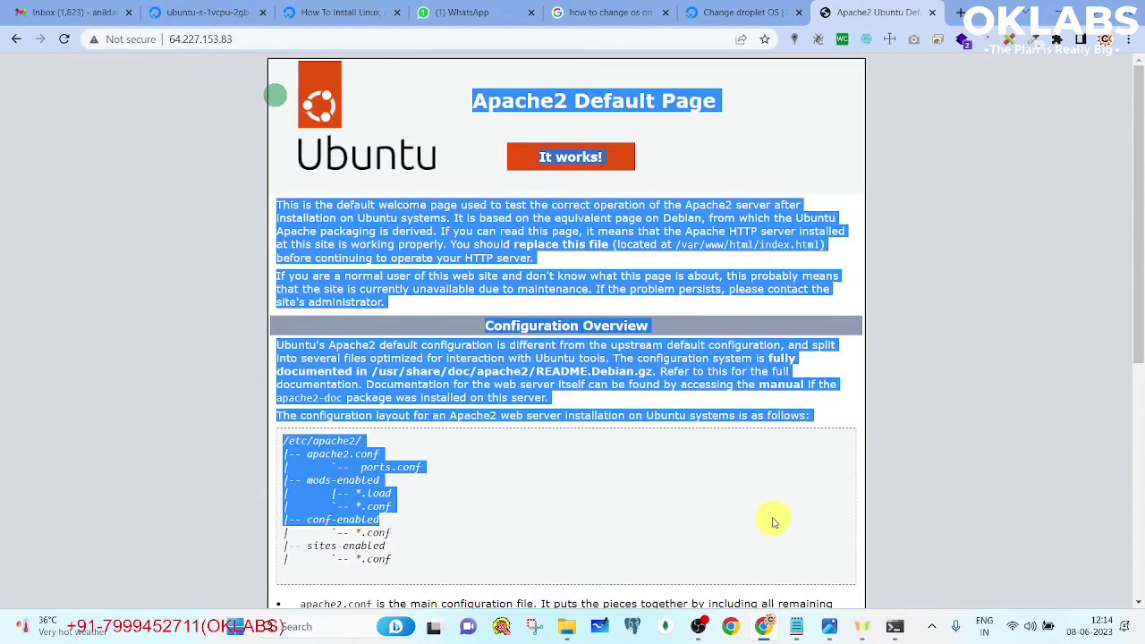
left_click(1055, 352)
left_click(351, 7)
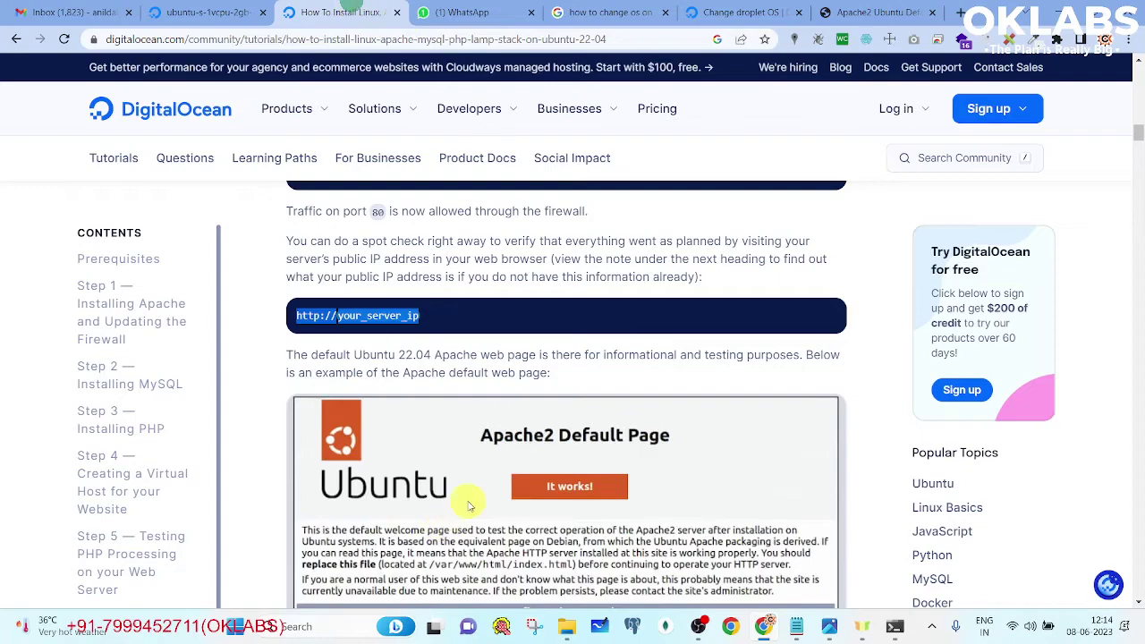
- Find the tutorial's section on the server's public IP address and copy its ip addr show ens3 command
scroll(537, 424, "down", 5)
scroll(542, 424, "down", 4)
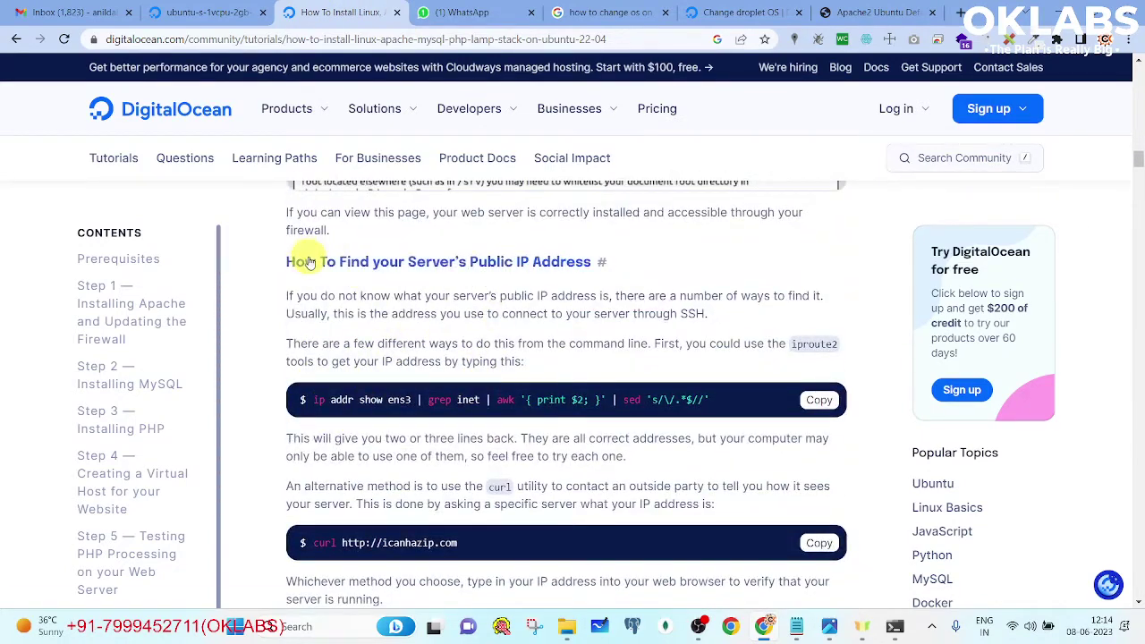
left_click(821, 400)
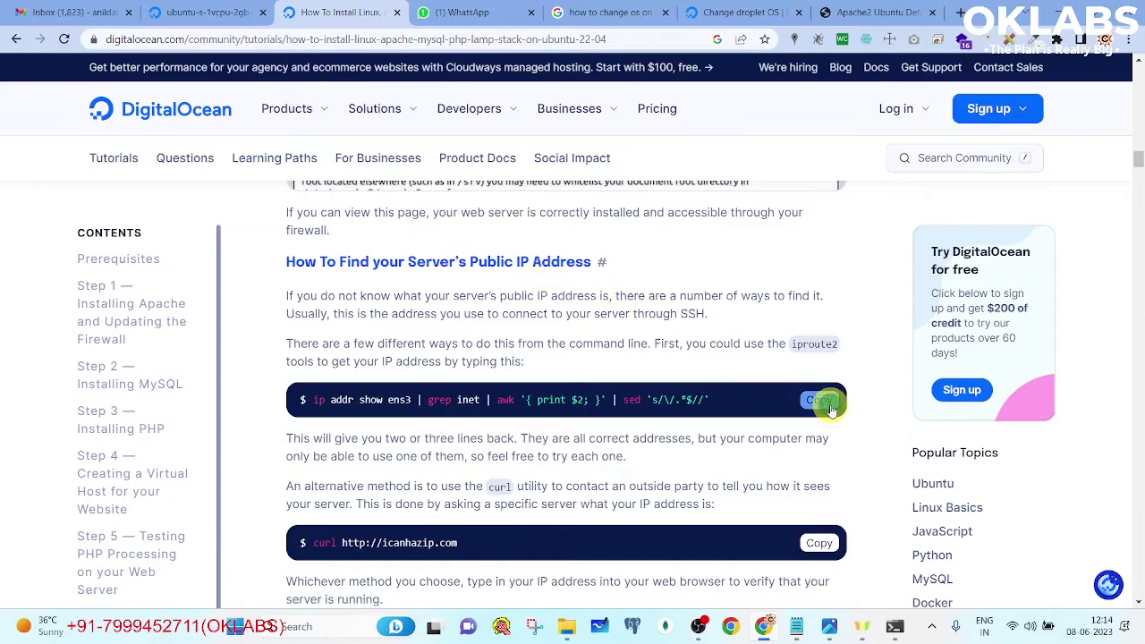
left_click(895, 626)
left_click(575, 342)
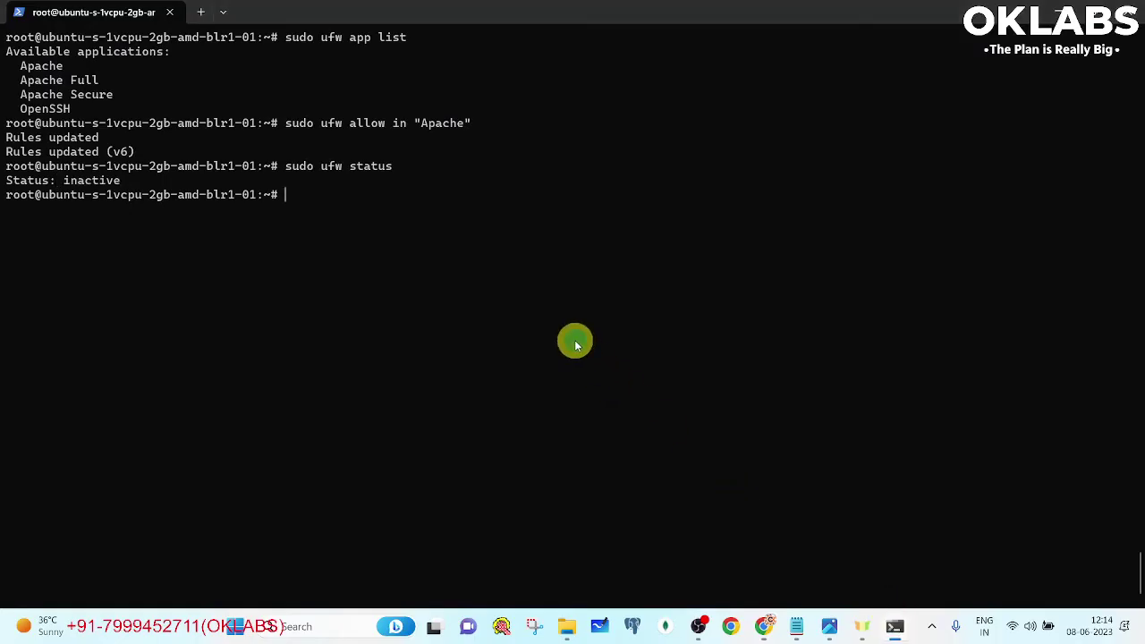
right_click(379, 204)
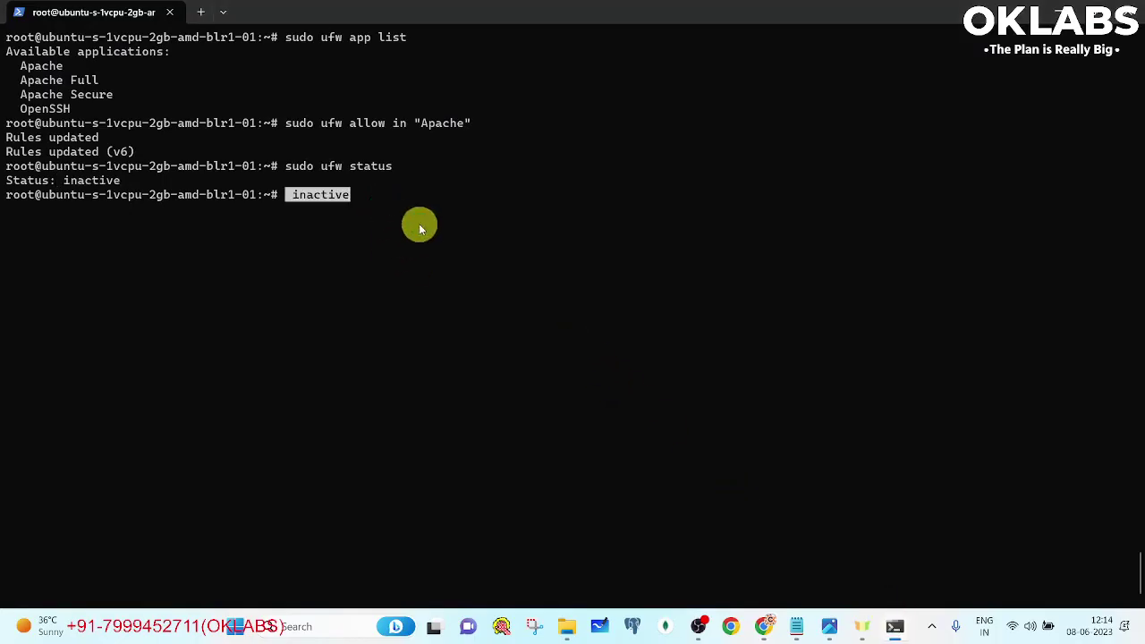
key("BackSpace")
key("BackSpace")
key("BackSpace")
key("BackSpace")
key("BackSpace")
key("BackSpace")
key("BackSpace")
key("BackSpace")
key("alt+Tab")
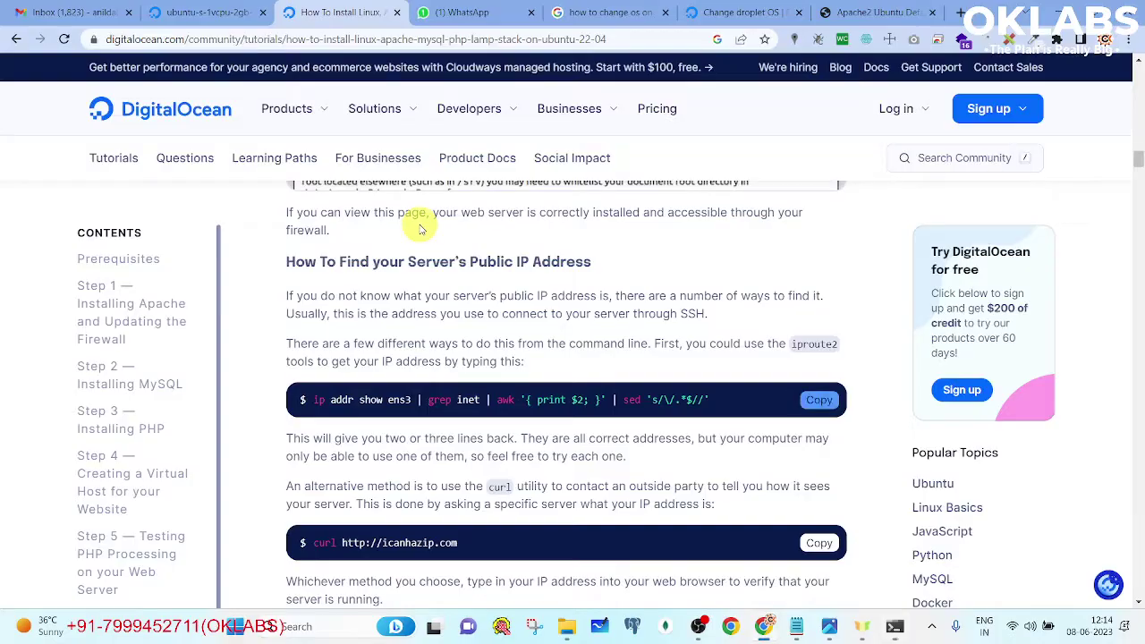
- Copy the ip addr show ens3 command again from the tutorial, run it in the terminal and check the first address listed
left_click(816, 404)
key("alt+Tab")
right_click(582, 335)
key("Return")
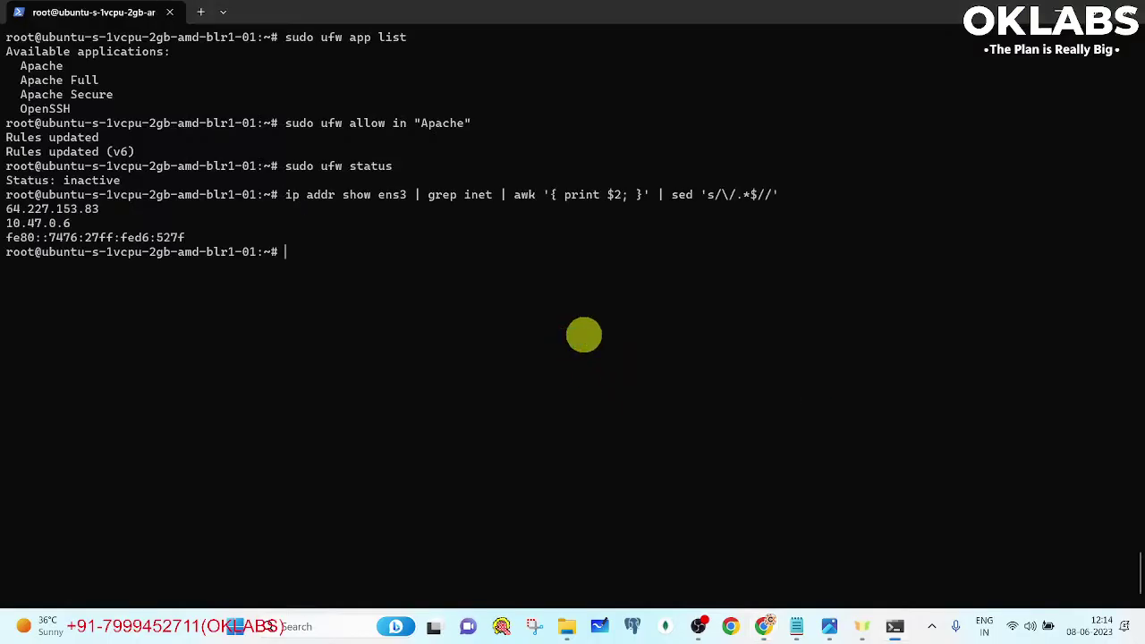
left_click_drag(7, 210, 107, 207)
right_click(334, 266)
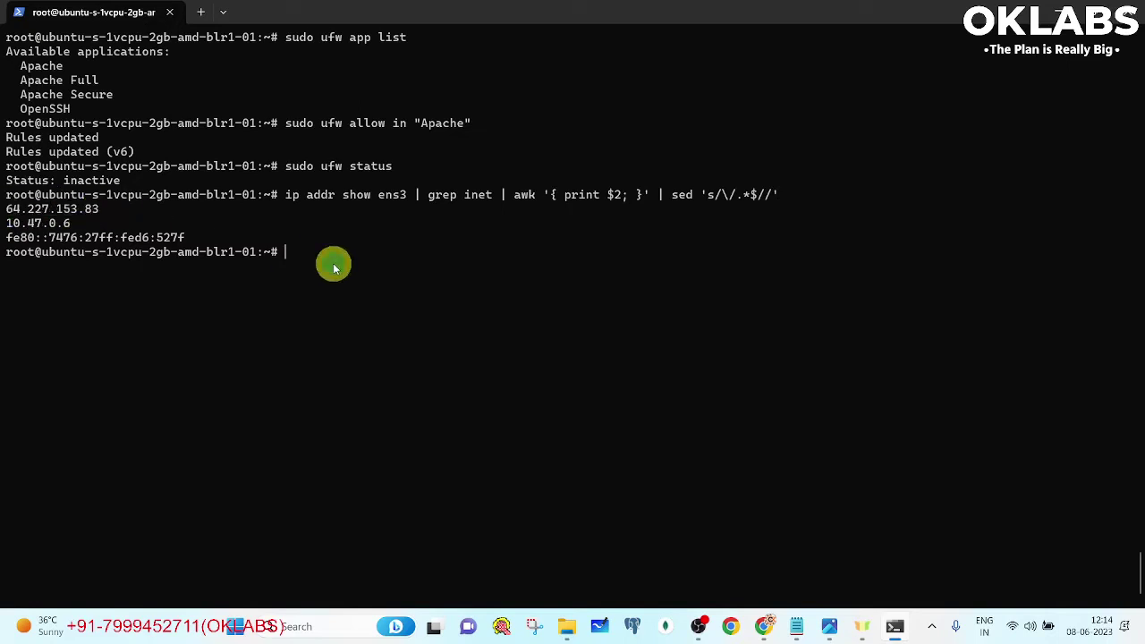
- Run hostname -I and compare its first address and command with the earlier ip addr show ens3 command
type("hostname -I")
key("Return")
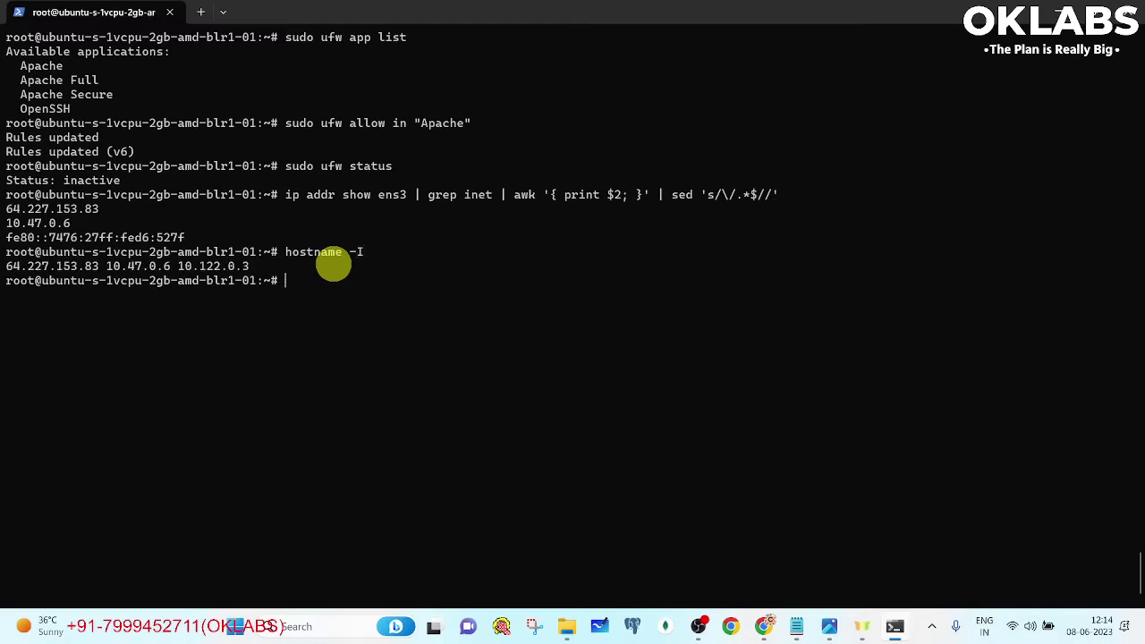
left_click_drag(7, 265, 98, 268)
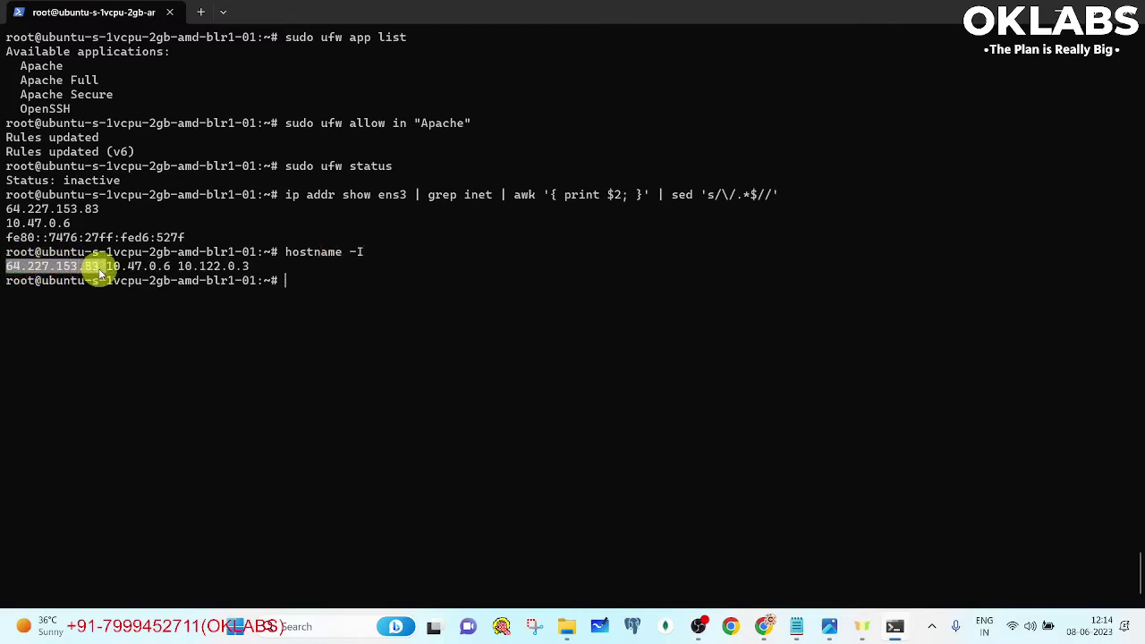
left_click_drag(345, 258, 286, 248)
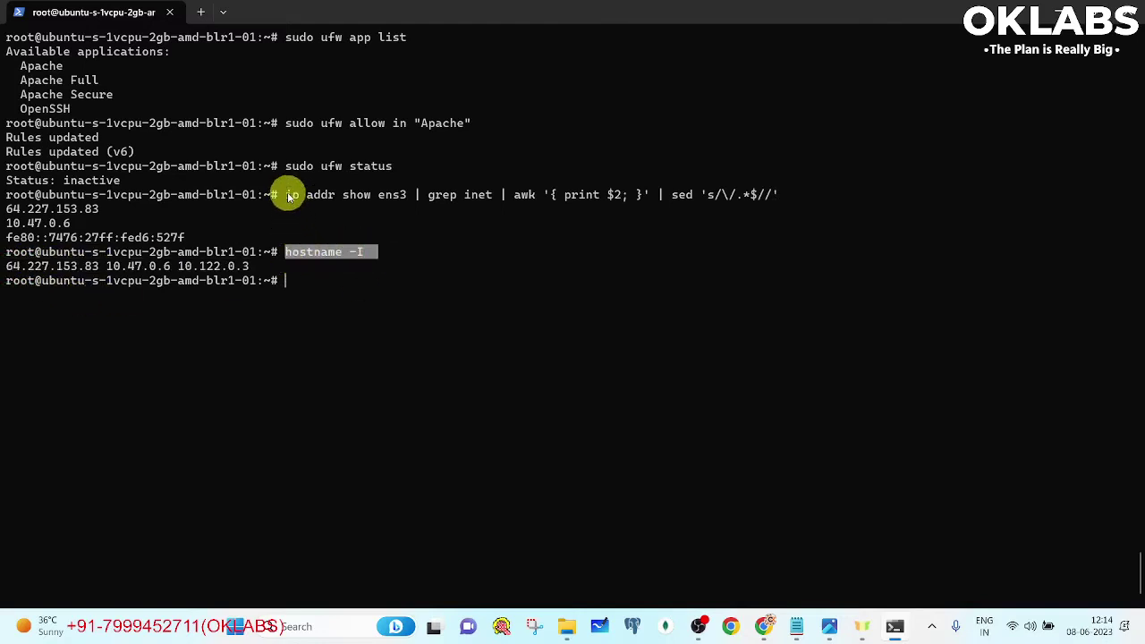
left_click_drag(287, 194, 754, 191)
left_click(339, 276)
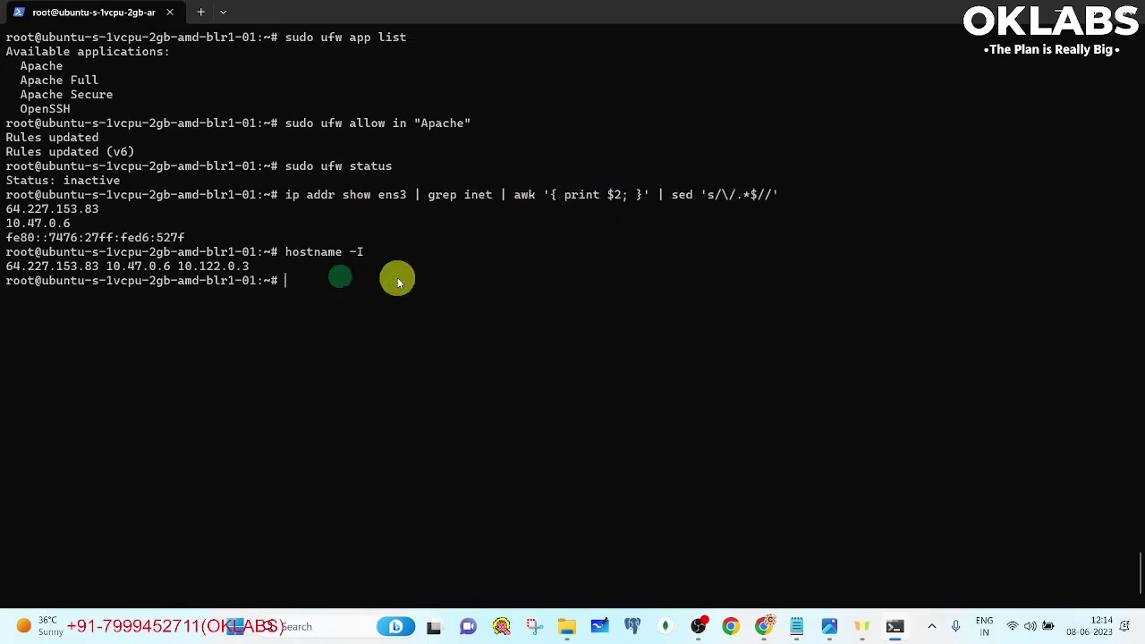
key("alt+Tab")
scroll(405, 313, "down", 3)
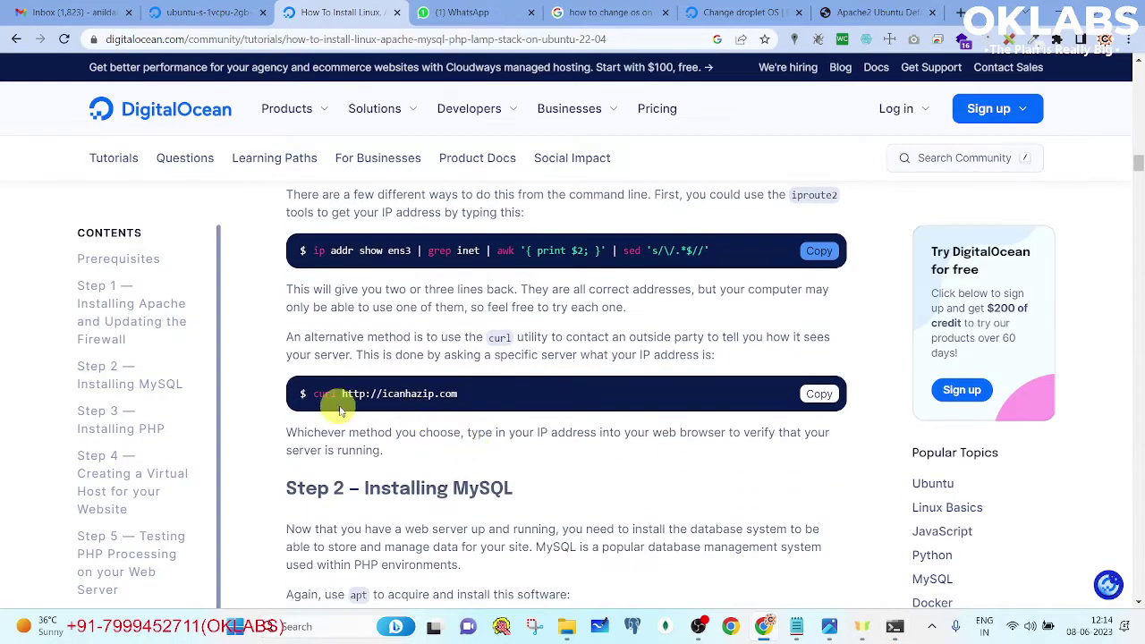
left_click_drag(315, 393, 517, 391)
key("ctrl+c")
key("alt+Tab")
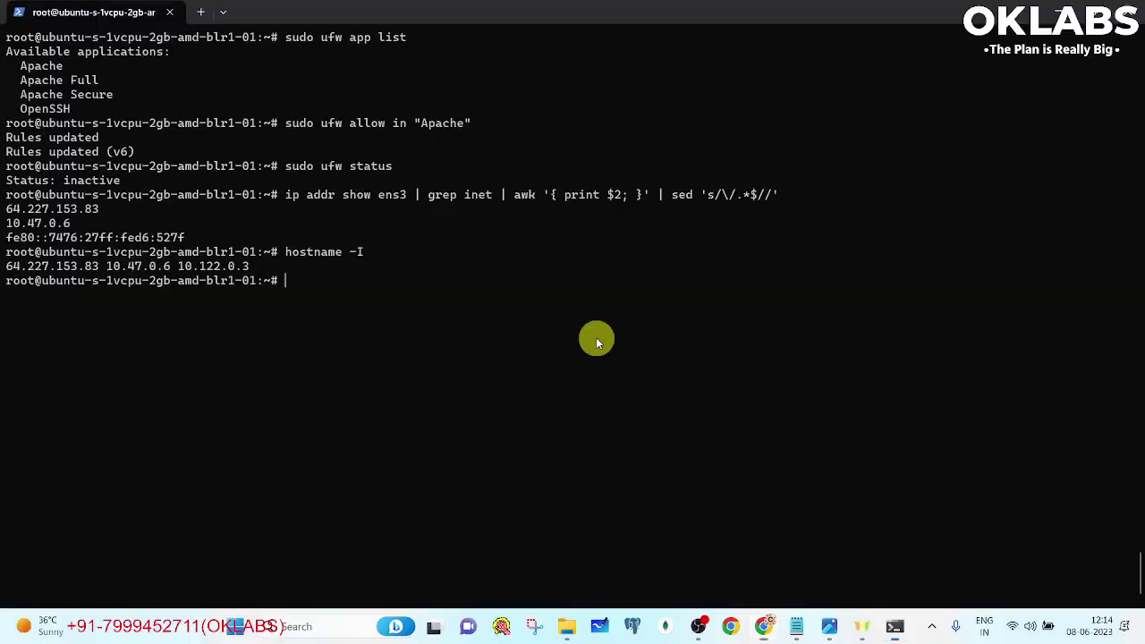
key("ctrl+v")
key("Return")
- Copy sudo apt install mysql-server from the tutorial's Step 2, run it in the terminal and confirm the installation with Y
key("alt+Tab")
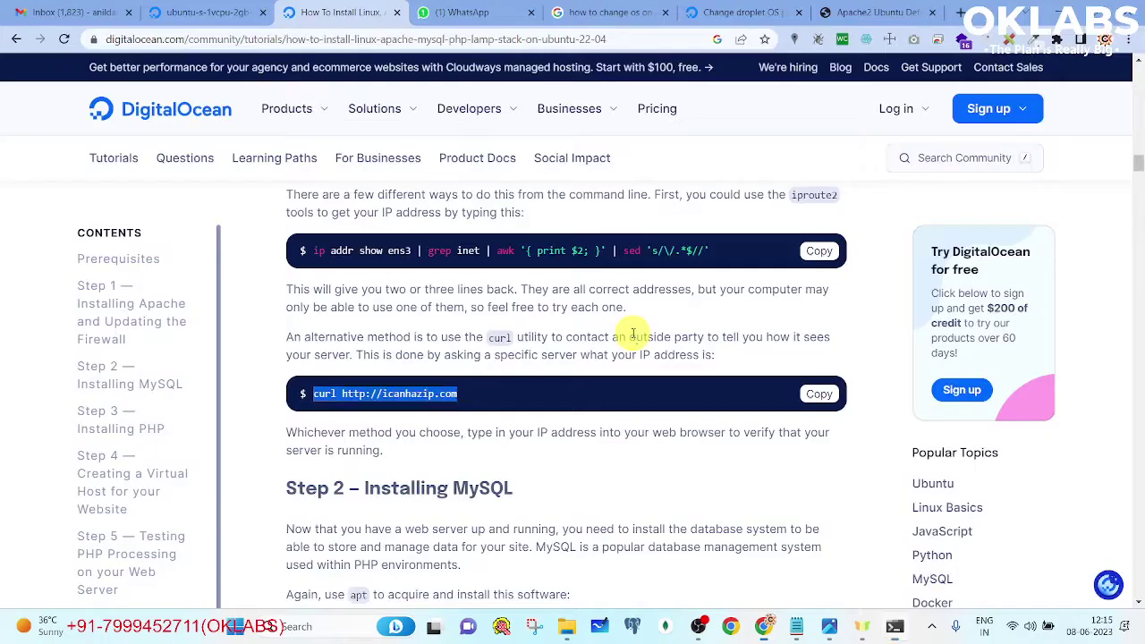
scroll(661, 340, "down", 1)
scroll(676, 343, "down", 4)
left_click_drag(365, 305, 286, 305)
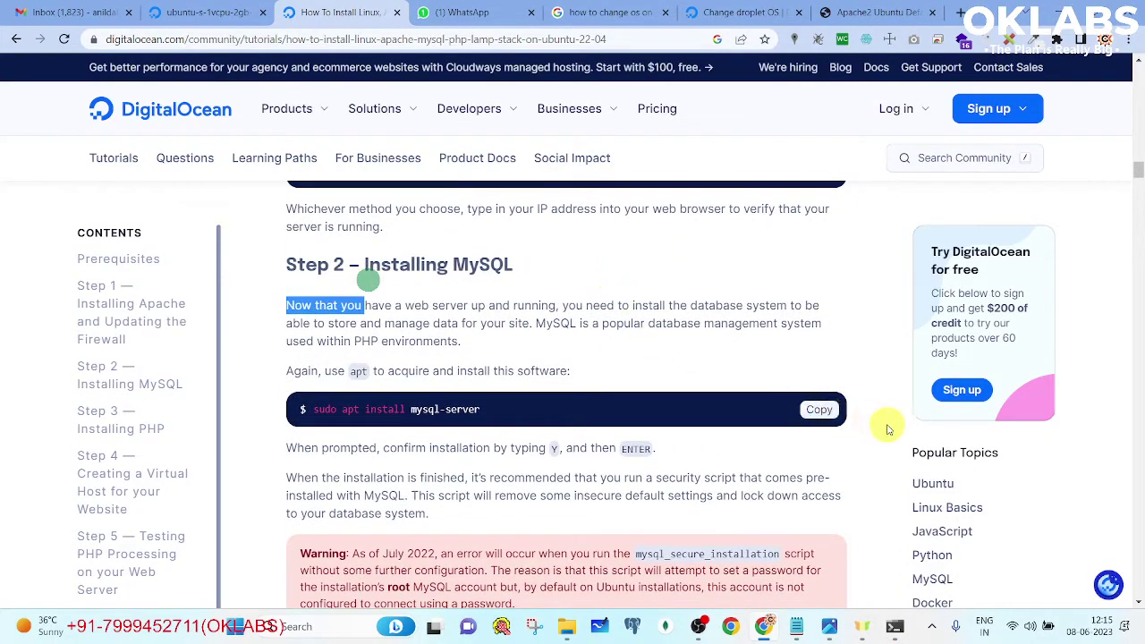
left_click(821, 409)
key("alt+Tab")
key("ctrl+v")
key("Return")
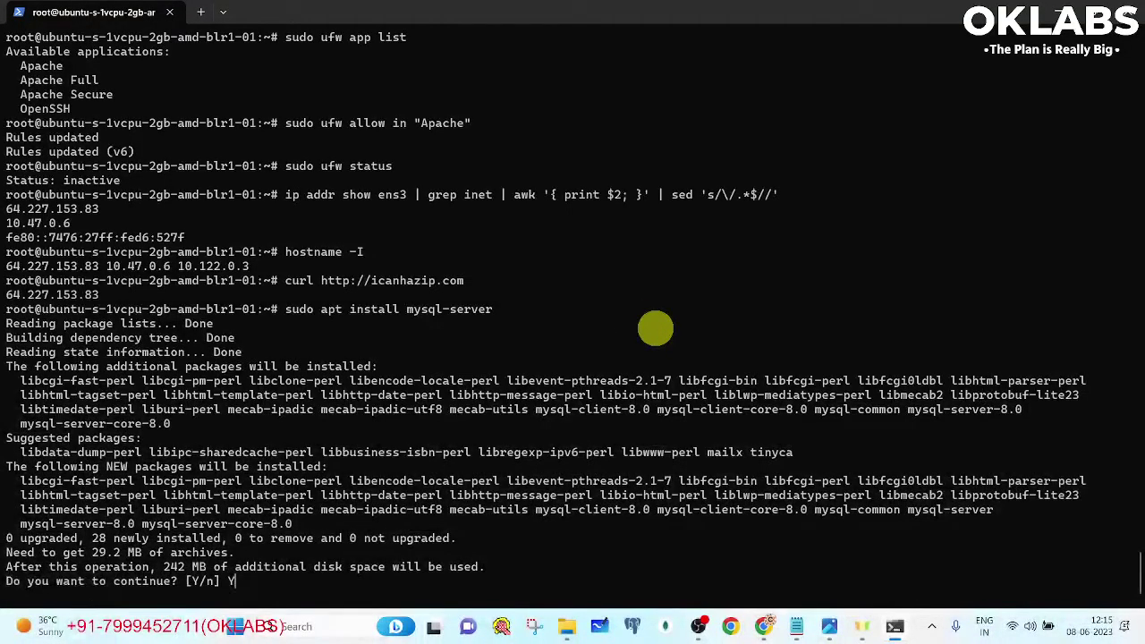
type("Y")
key("Return")
- Read the tutorial's warning about mysql_secure_installation and the root authentication commands while MySQL installs
key("alt+Tab")
scroll(653, 328, "down", 5)
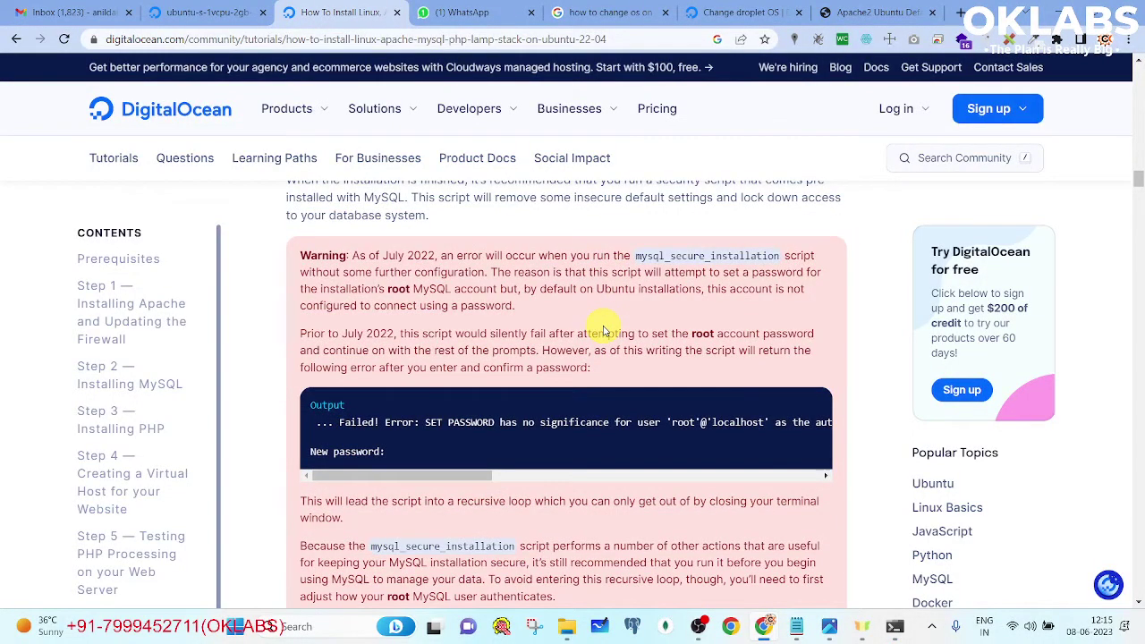
scroll(604, 331, "down", 3)
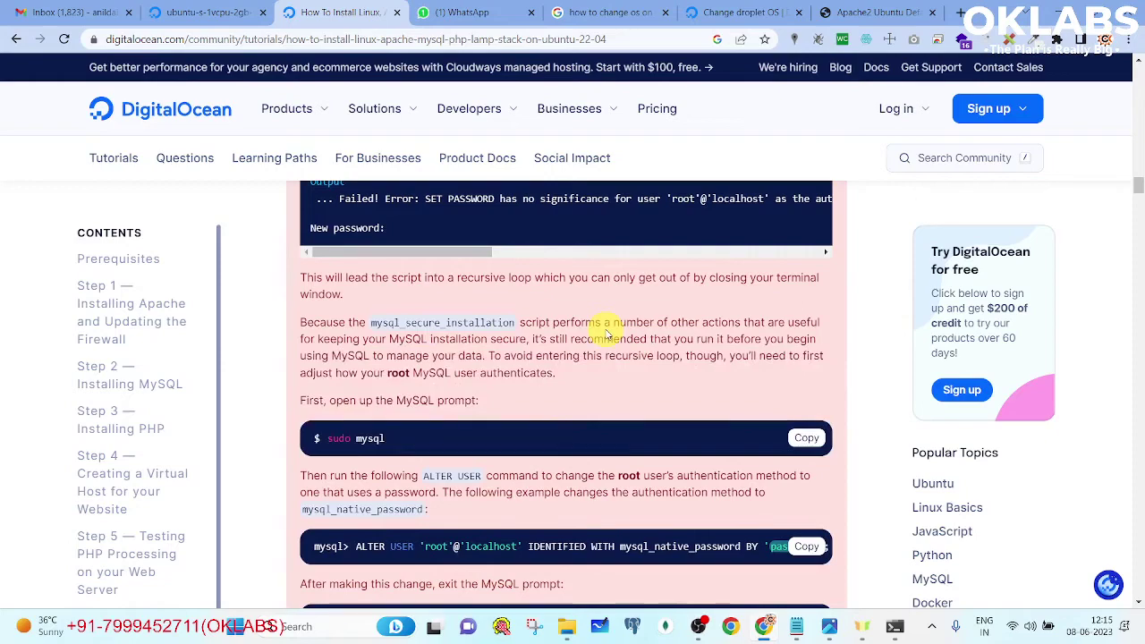
scroll(605, 331, "down", 2)
- Return to the terminal, acknowledge the pending kernel upgrade notice and accept the remaining package configuration dialog
key("alt+Tab")
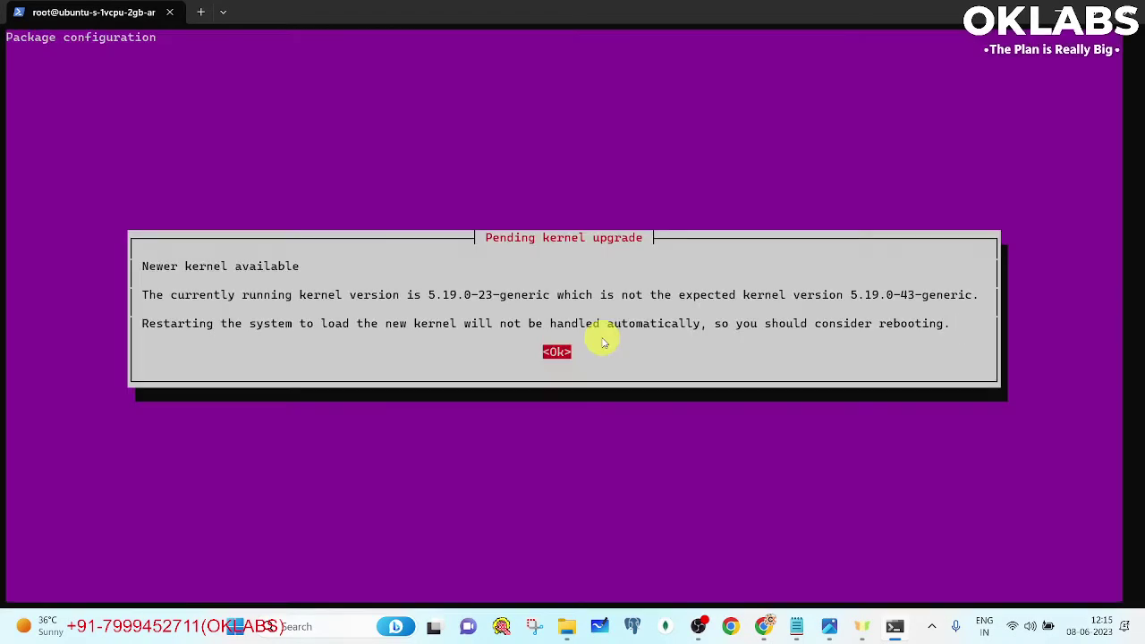
key("Return")
key("Tab")
key("Return")
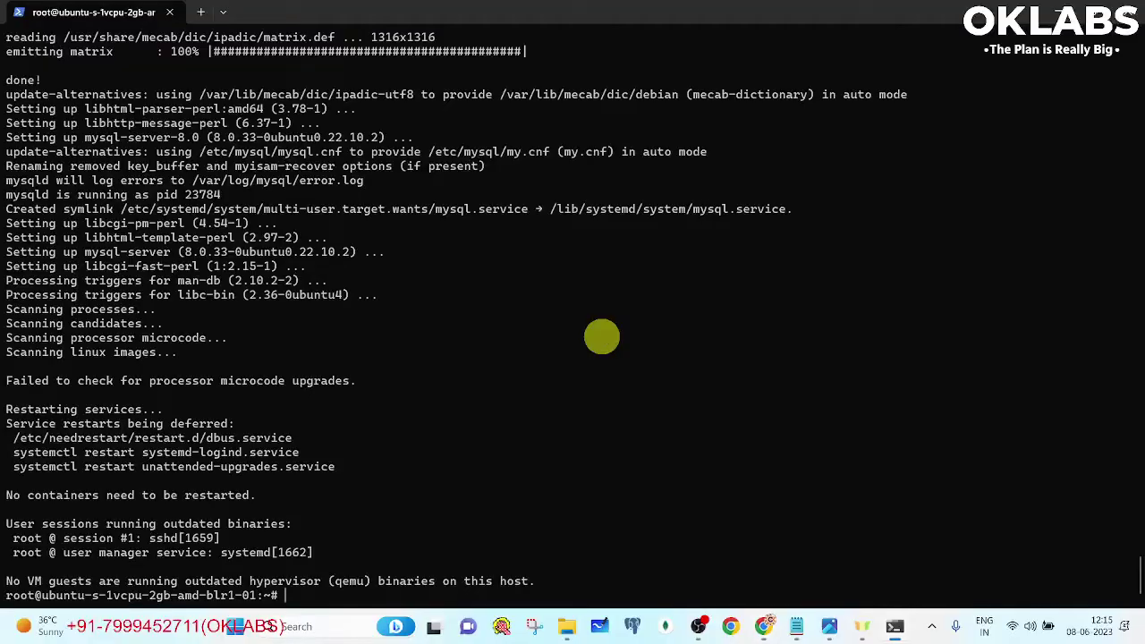
- Clear the terminal screen and try to query the database service with systemctl mysql status
type("cls")
key("Return")
key("ctrl+l")
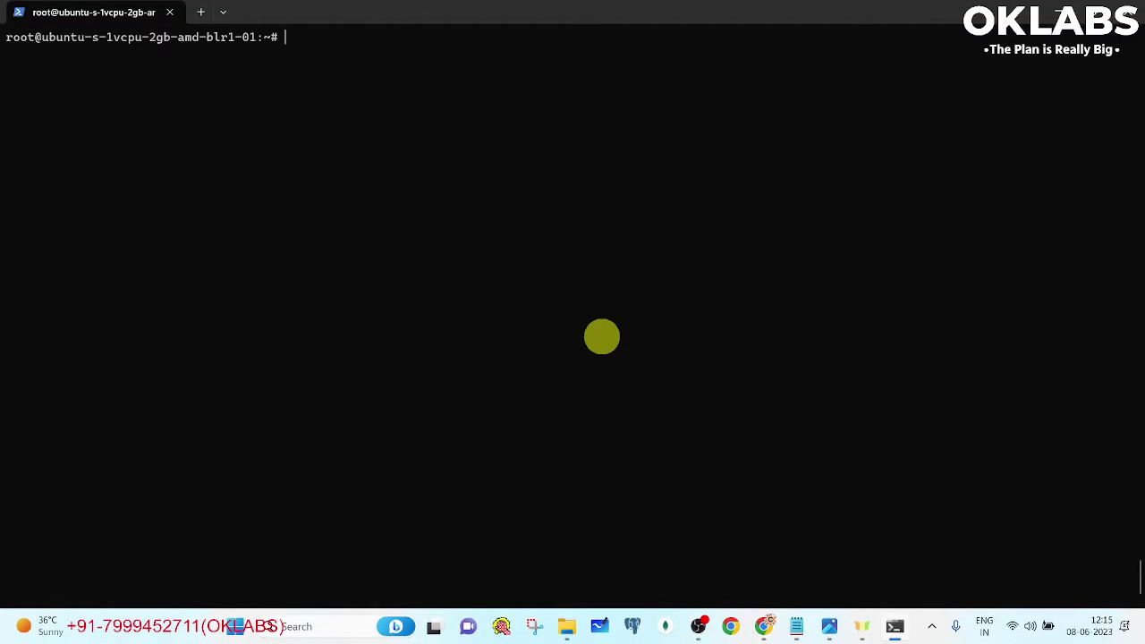
type("systemctl mysql status")
key("Return")
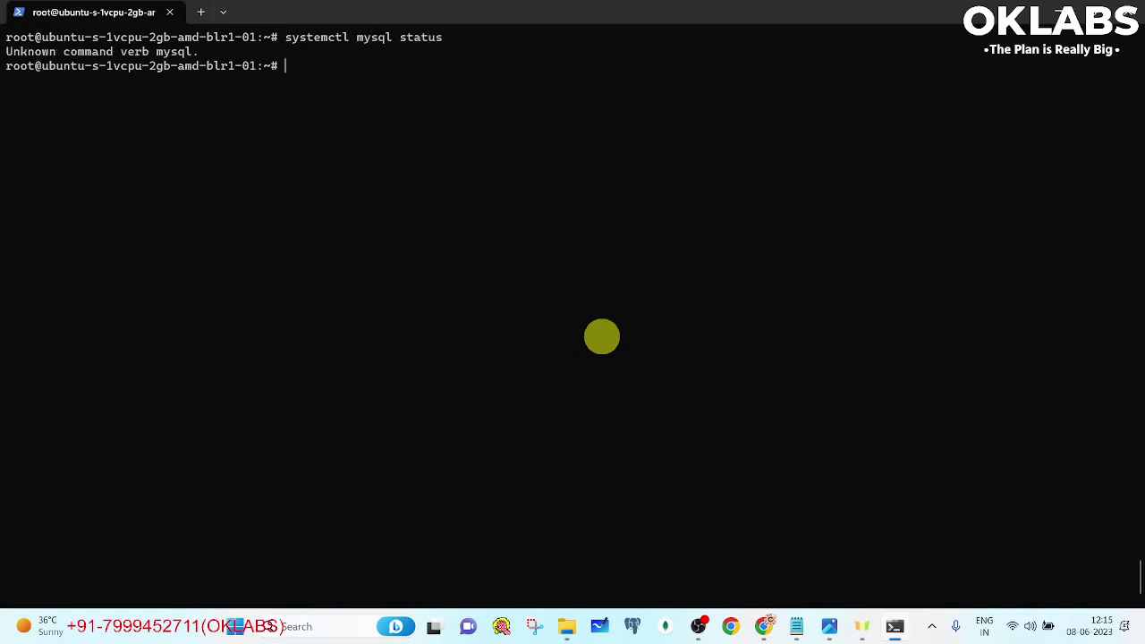
- Shorten the recalled command to systemctl, run it to list the loaded units and leave the listing
key("Up")
key("BackSpace")
key("BackSpace")
key("BackSpace")
key("BackSpace")
key("BackSpace")
key("BackSpace")
key("BackSpace")
key("BackSpace")
key("BackSpace")
key("BackSpace")
key("BackSpace")
key("BackSpace")
key("BackSpace")
key("BackSpace")
type("l")
key("Return")
key("Return")
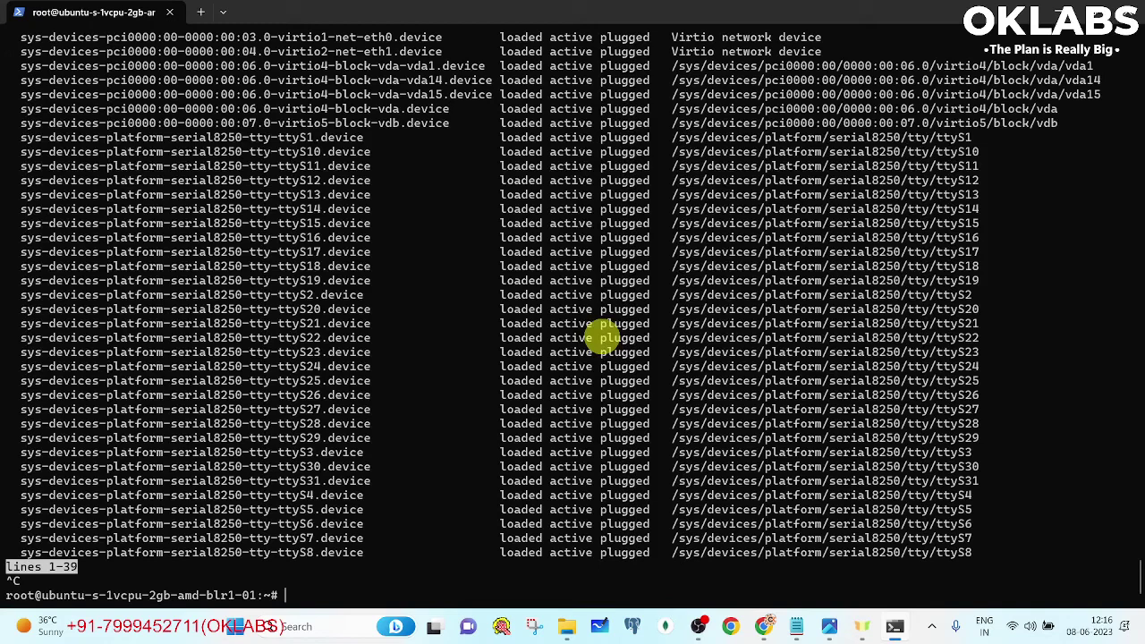
- Check the MySQL service by running systemctl status mysql.service, correcting the misspelled statys in the recalled command
key("Up")
type("statys m")
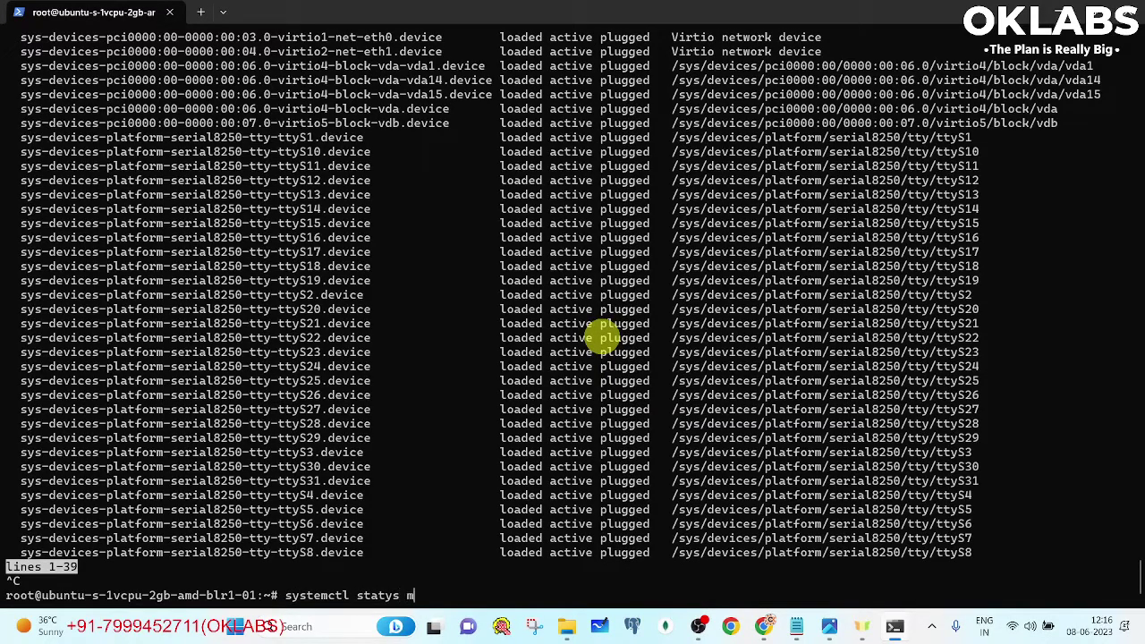
type("ysql.service")
key("Return")
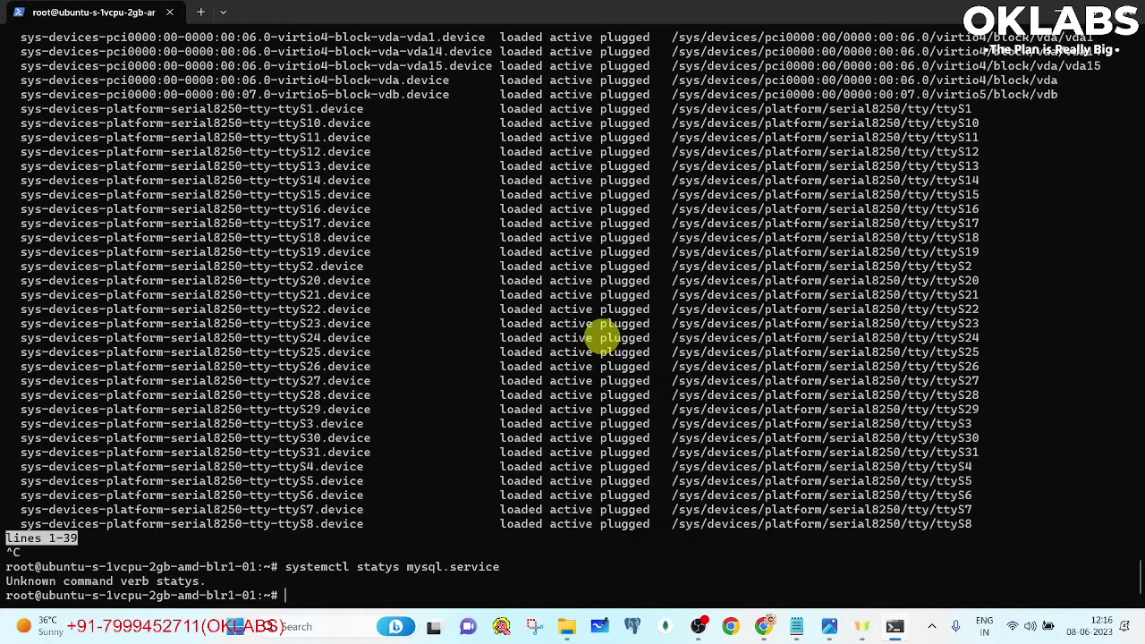
key("Up")
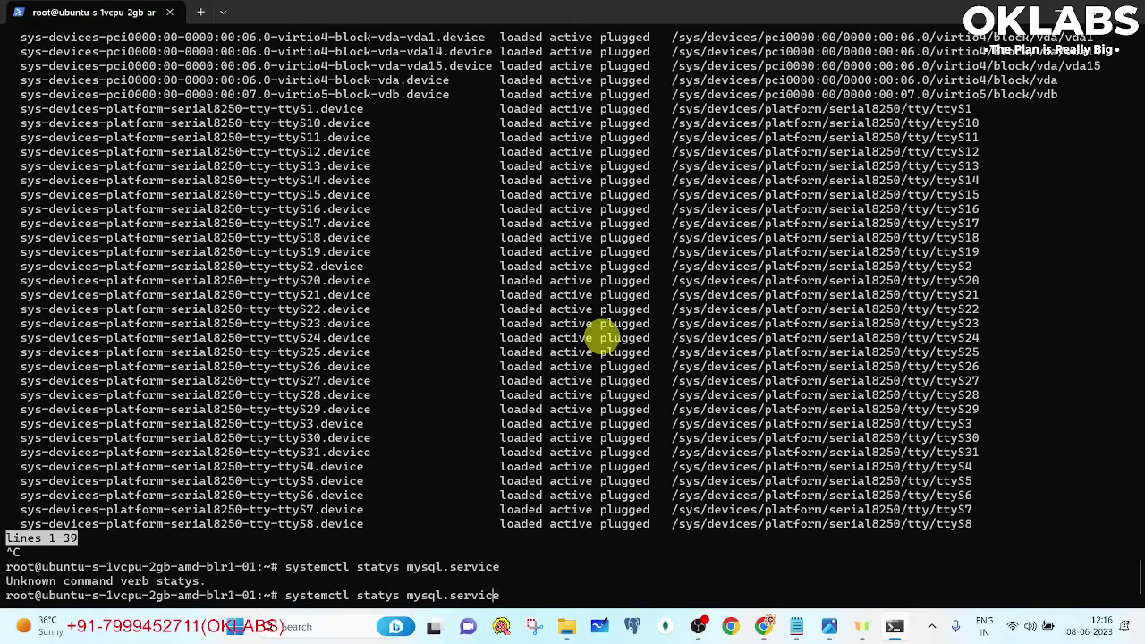
key("BackSpace")
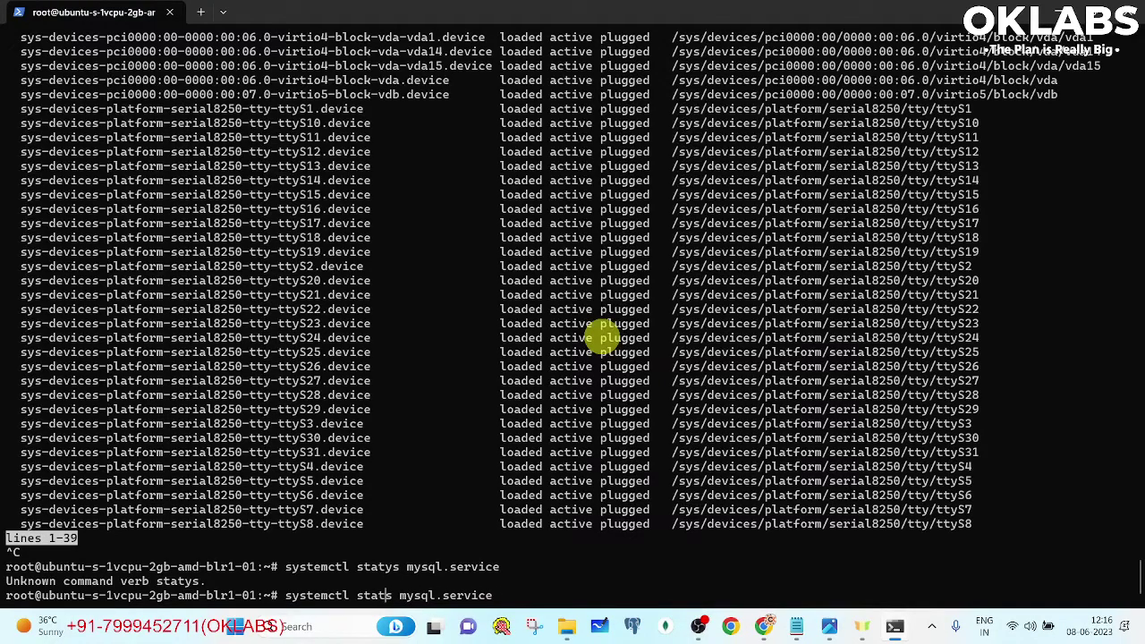
type("u")
key("Return")
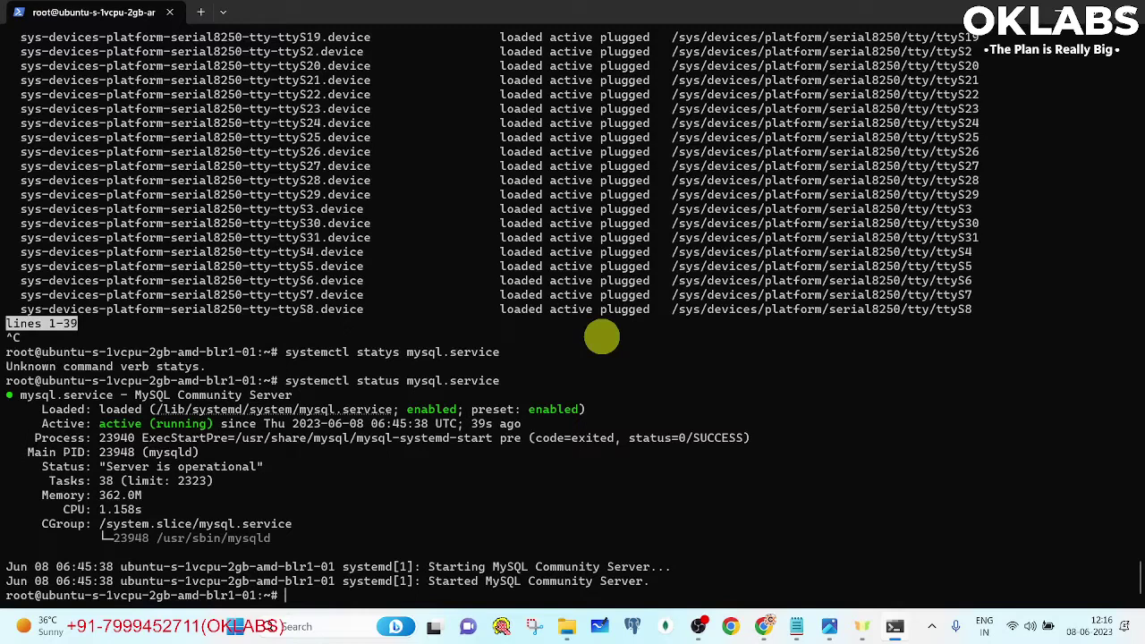
- Copy systemctl status mysql.service from the terminal, add it to the Notepad notes followed by blank lines, and return to the terminal
left_click_drag(279, 380, 503, 385)
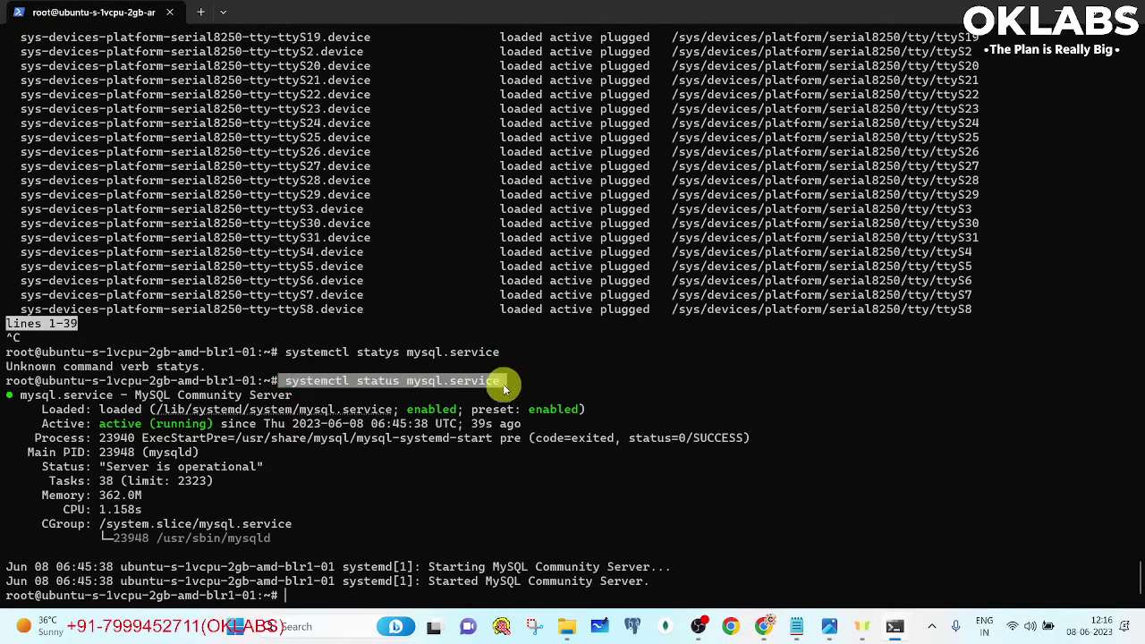
key("ctrl+c")
left_click(796, 626)
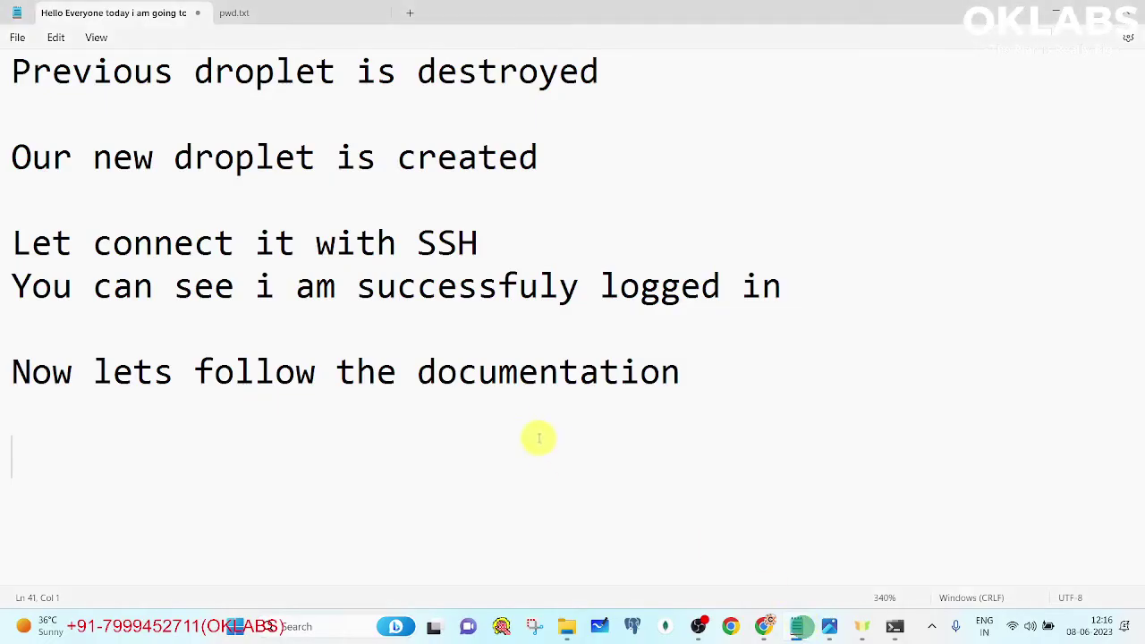
key("ctrl+v")
key("Return")
key("Return")
key("alt+Tab")
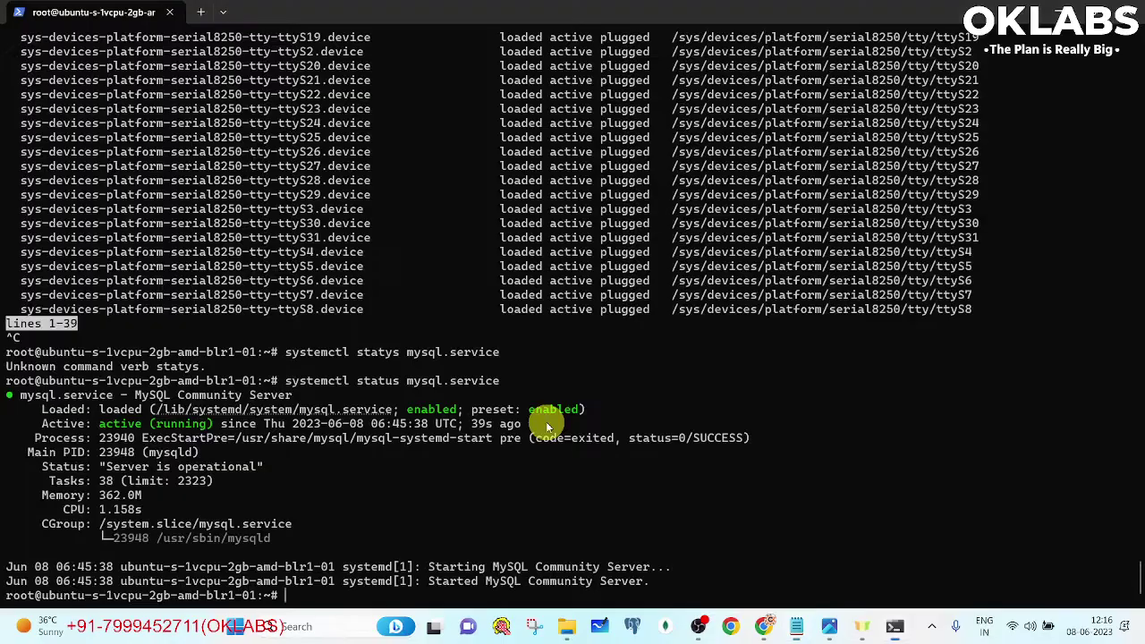
- Inspect the active and enabled states in the MySQL service output and try to clear the terminal with cls
type("c")
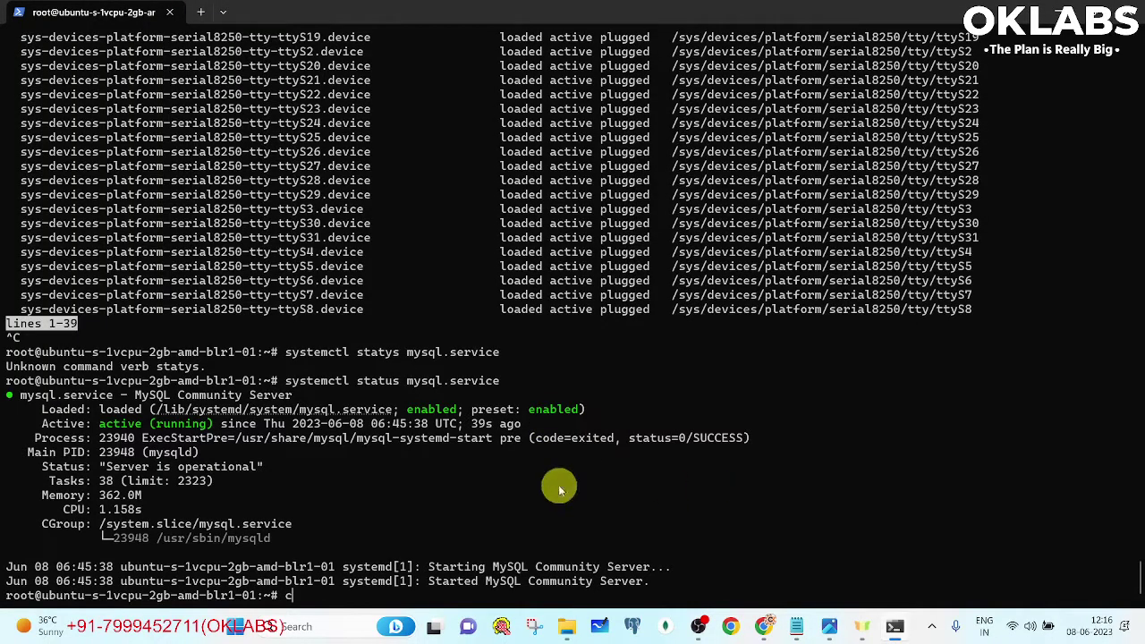
left_click_drag(98, 423, 213, 423)
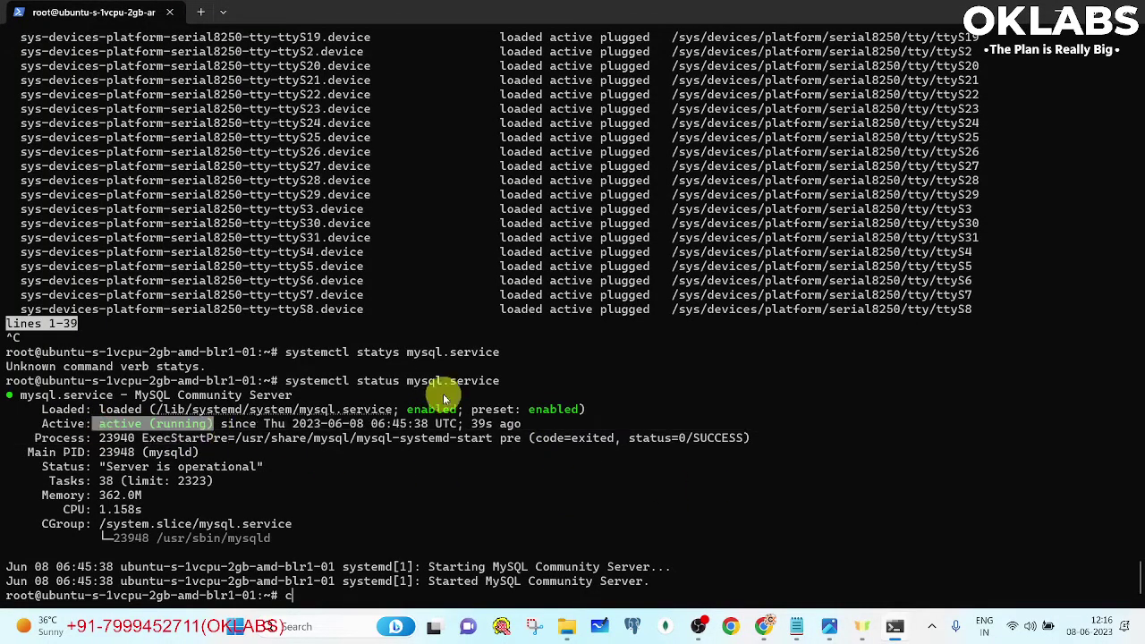
left_click_drag(407, 409, 613, 411)
left_click(586, 543)
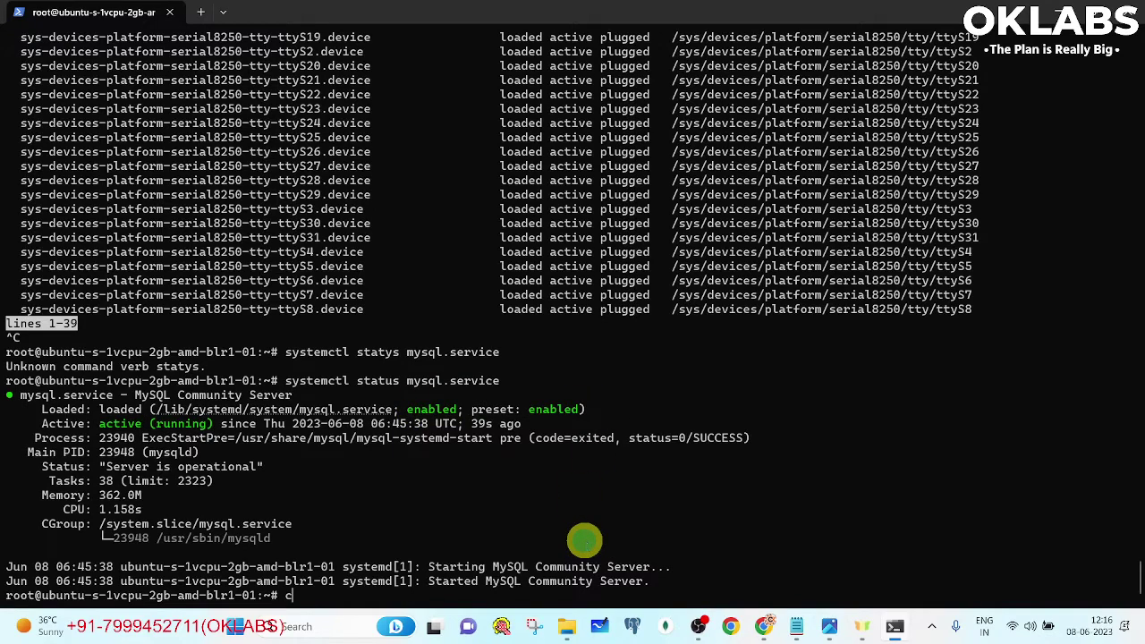
type("ls")
key("Return")
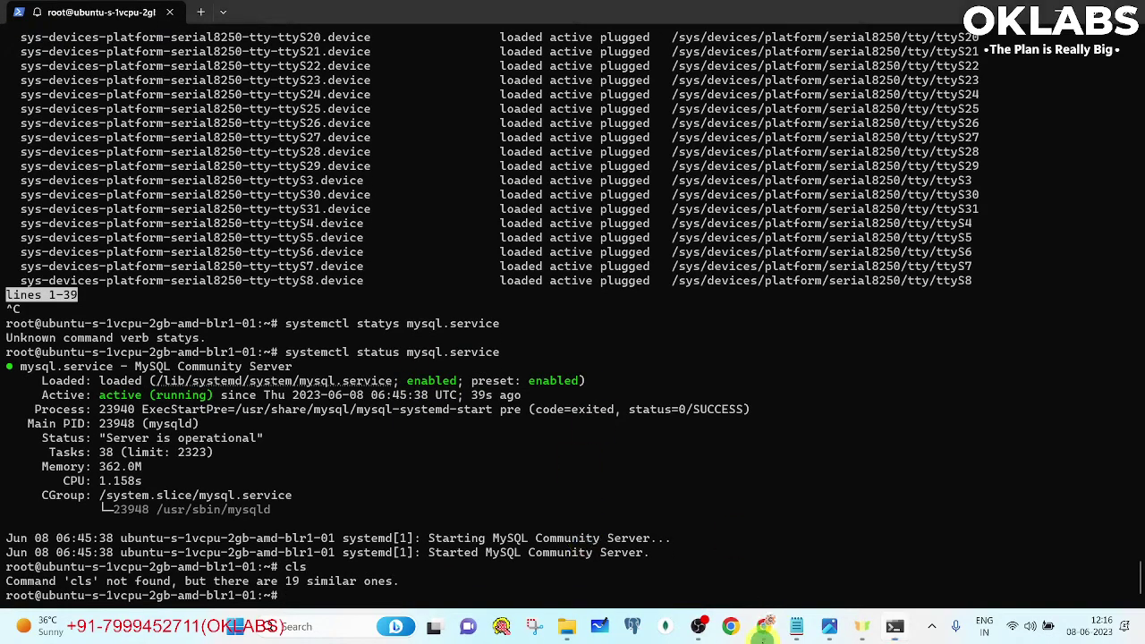
- Copy sudo mysql from the DigitalOcean tutorial and run it in the terminal to open the MySQL prompt
left_click(763, 627)
scroll(421, 345, "down", 1)
left_click_drag(401, 286, 316, 287)
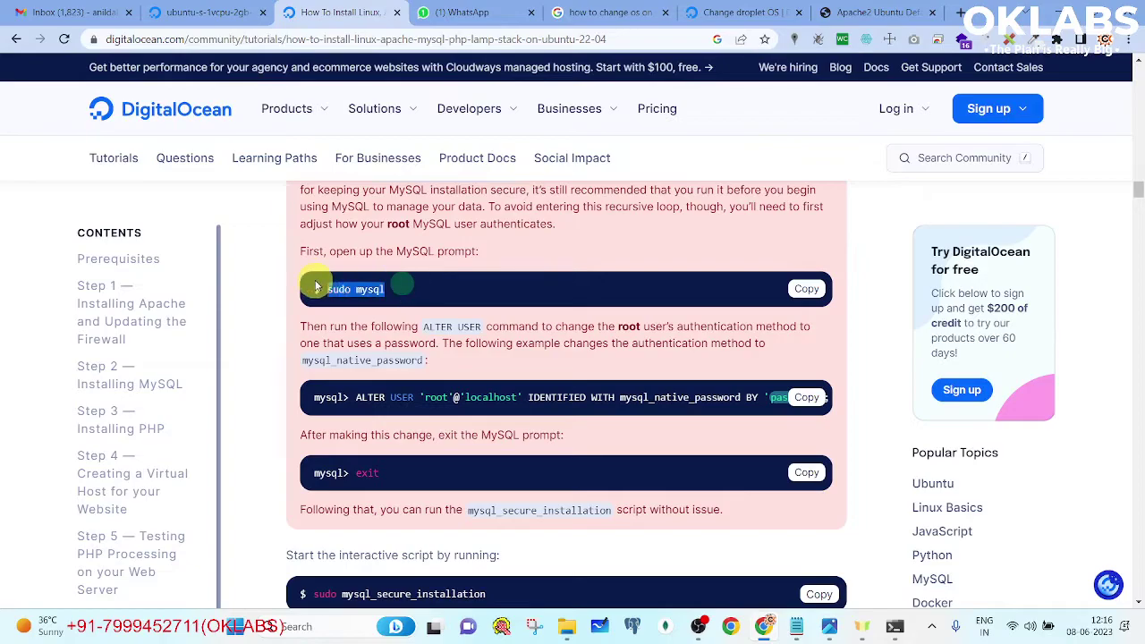
key("ctrl+c")
key("alt+Tab")
right_click(638, 391)
key("Return")
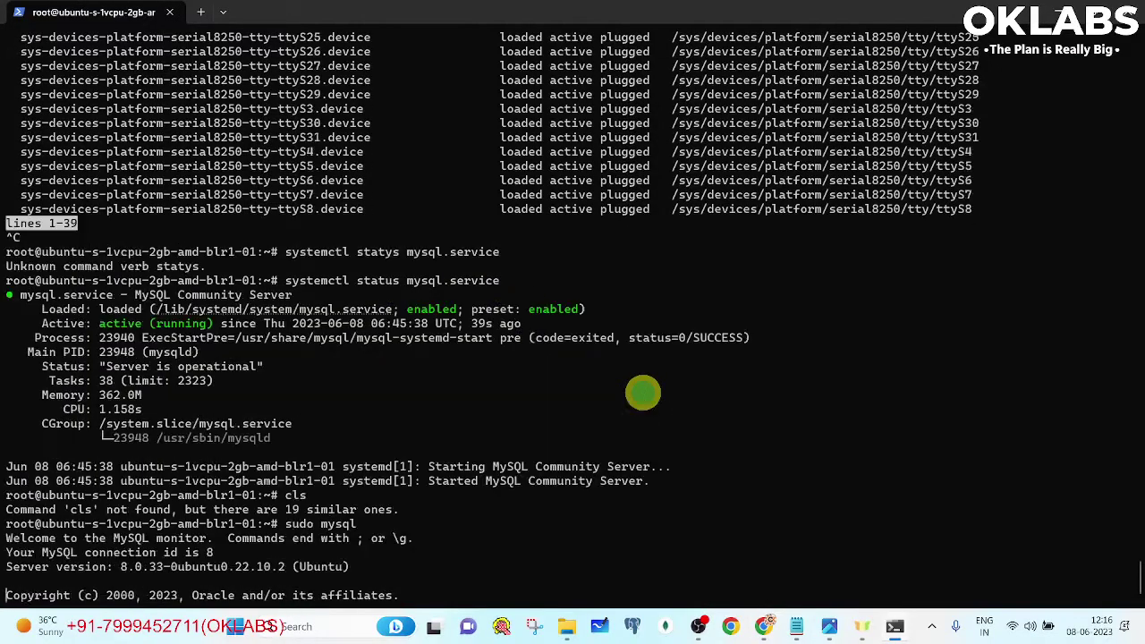
- Copy the tutorial's ALTER USER command for 'root'@'localhost' with mysql_native_password and paste it at the MySQL prompt
key("alt+Tab")
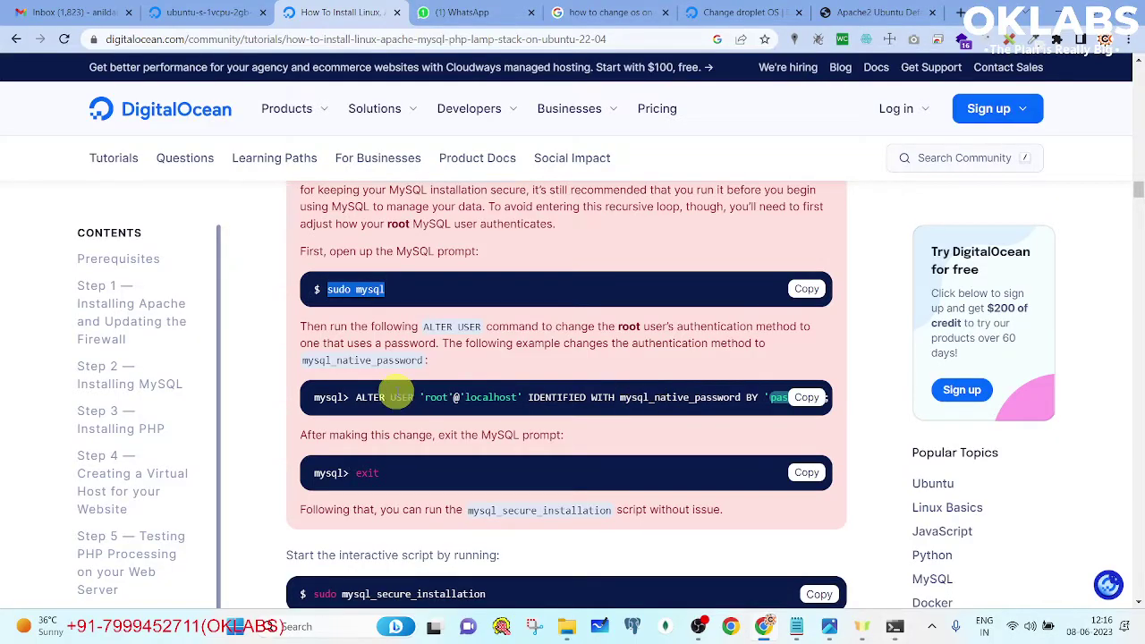
left_click_drag(355, 397, 831, 411)
key("ctrl+c")
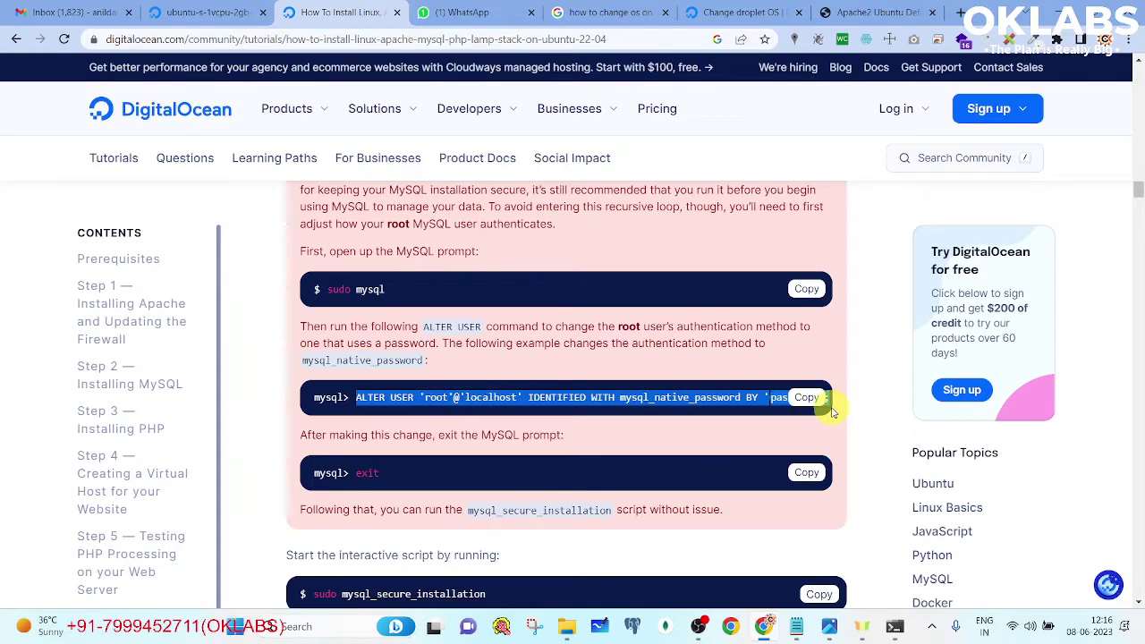
key("alt+Tab")
key("ctrl+v")
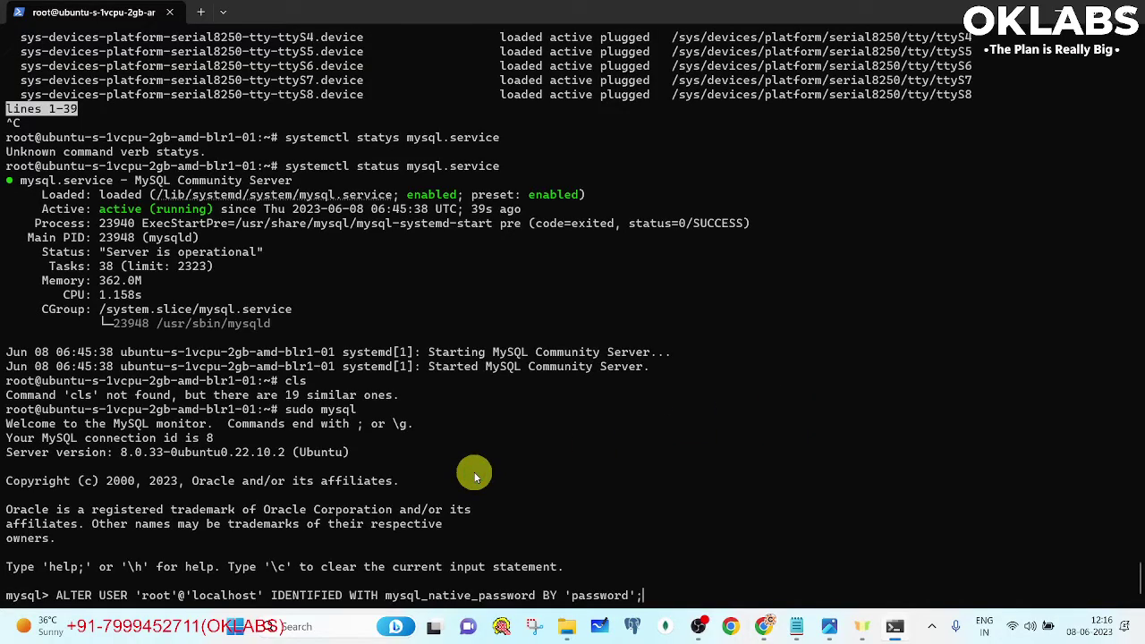
- Replace the placeholder in the ALTER USER statement with the password kept in pwd.txt and run the statement
key("BackSpace")
key("BackSpace")
key("BackSpace")
key("BackSpace")
key("BackSpace")
key("BackSpace")
key("BackSpace")
key("BackSpace")
left_click(795, 626)
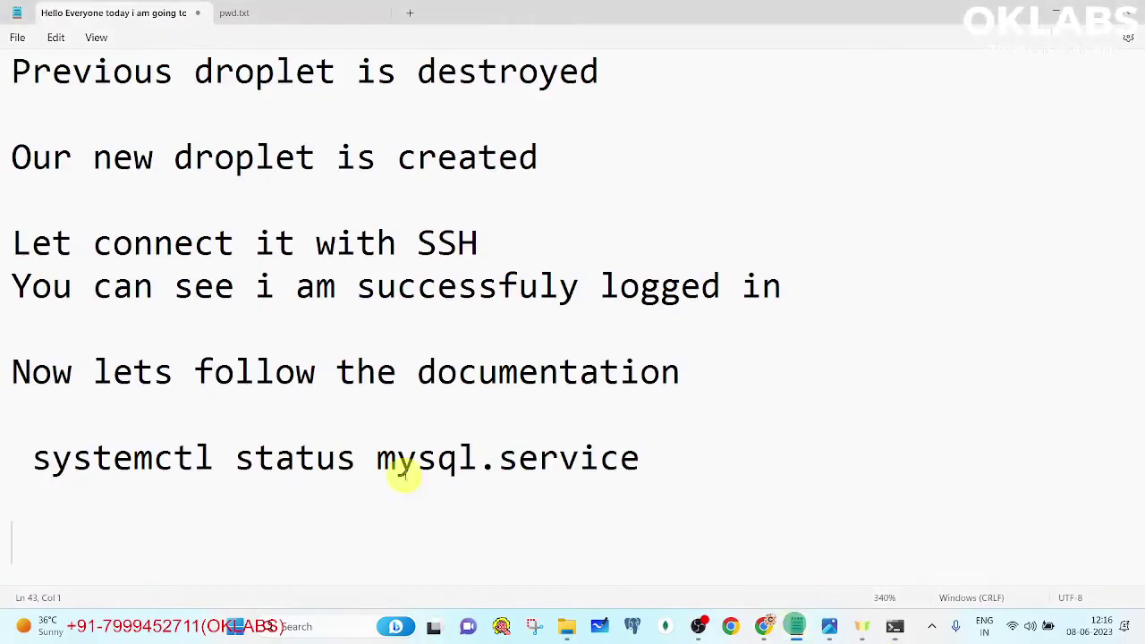
left_click(270, 14)
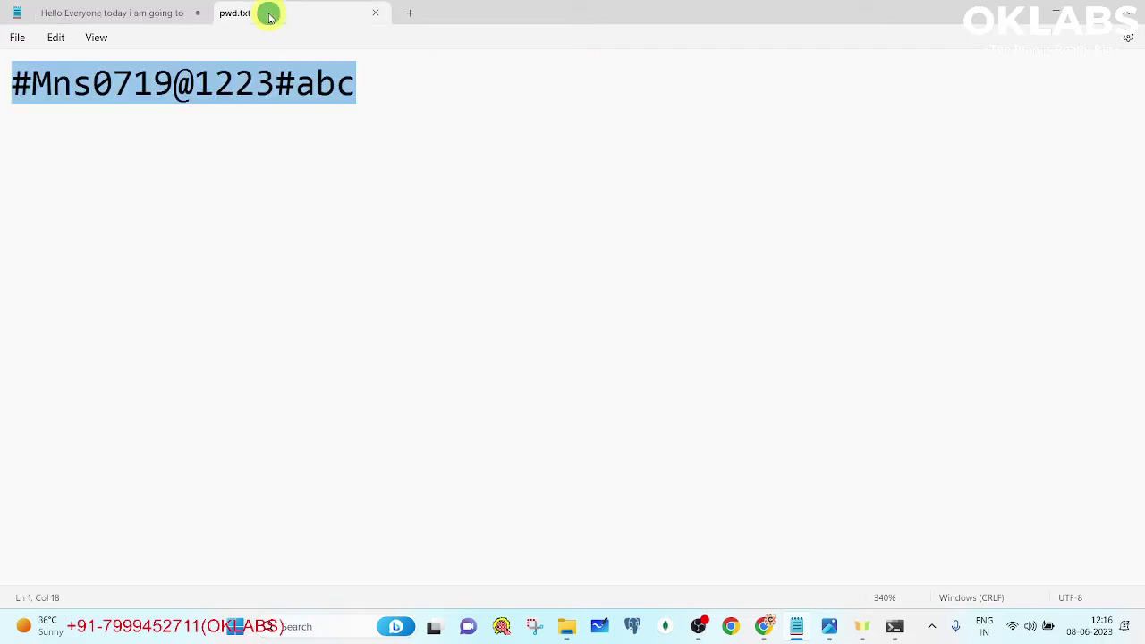
left_click(141, 11)
key("alt+Tab")
key("ctrl+v")
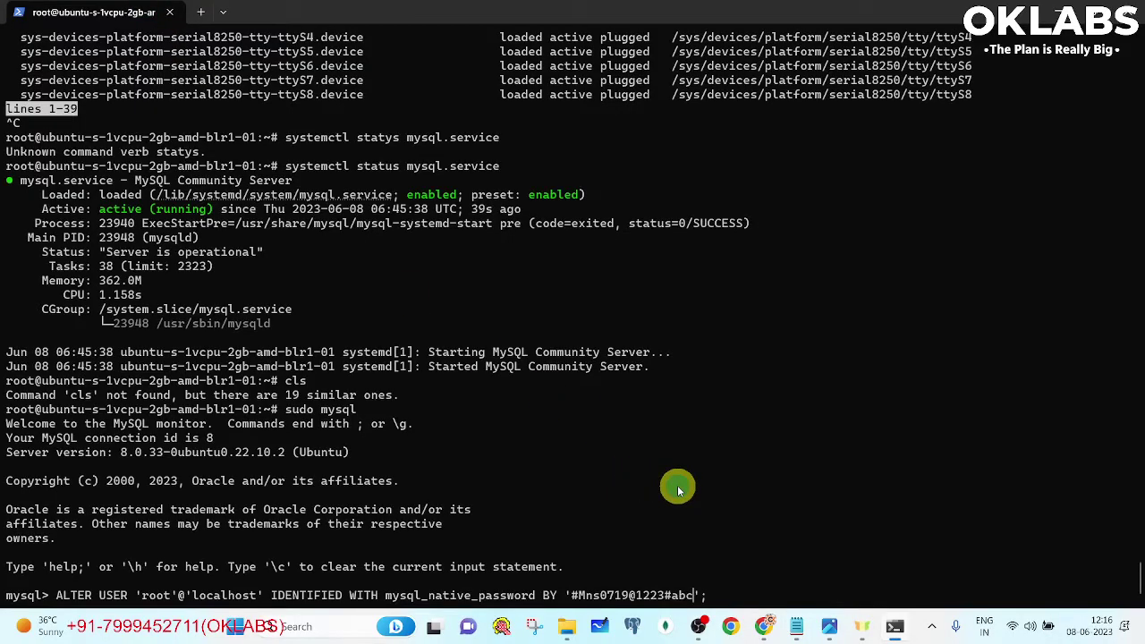
key("Return")
- Exit the MySQL prompt and clear the terminal screen
type("e")
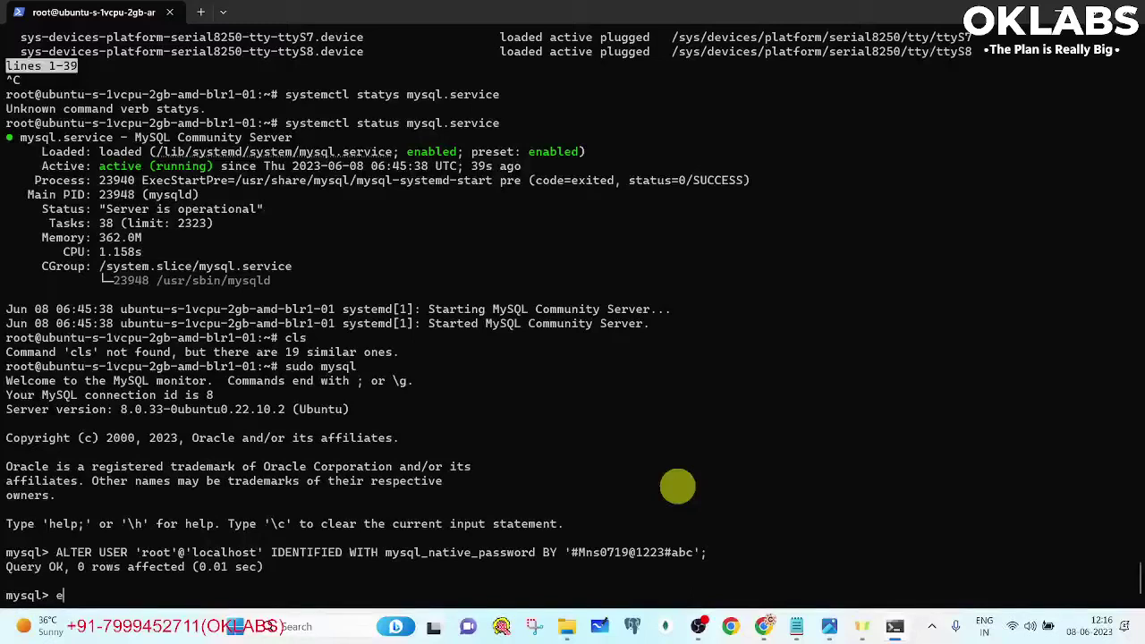
type("xit")
key("Return")
type("cl")
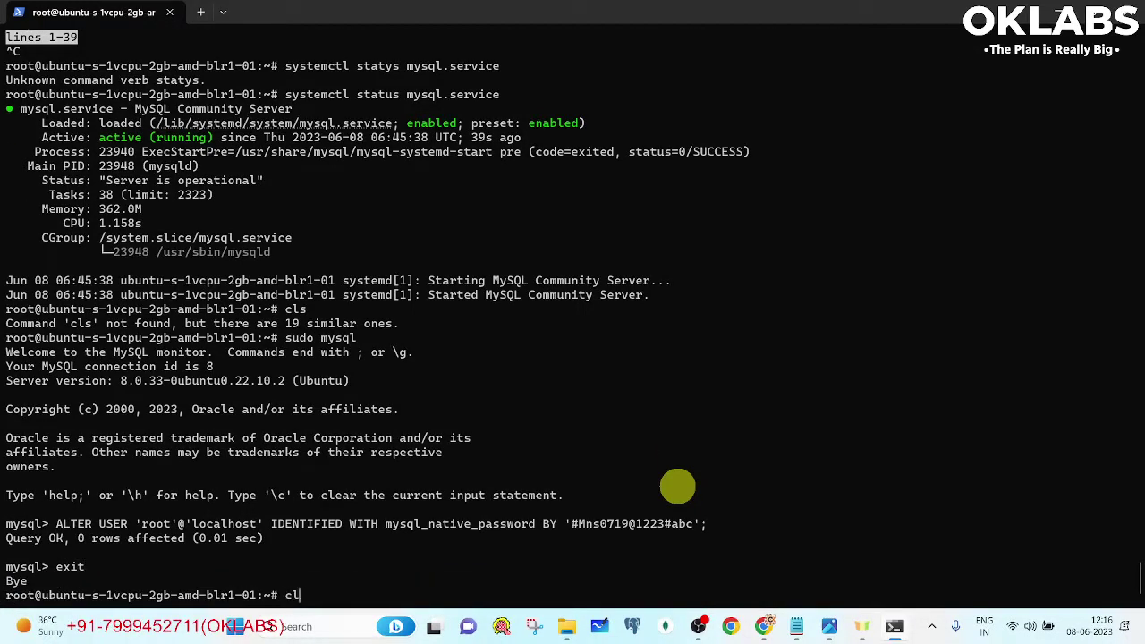
type("s")
key("Return")
key("ctrl+l")
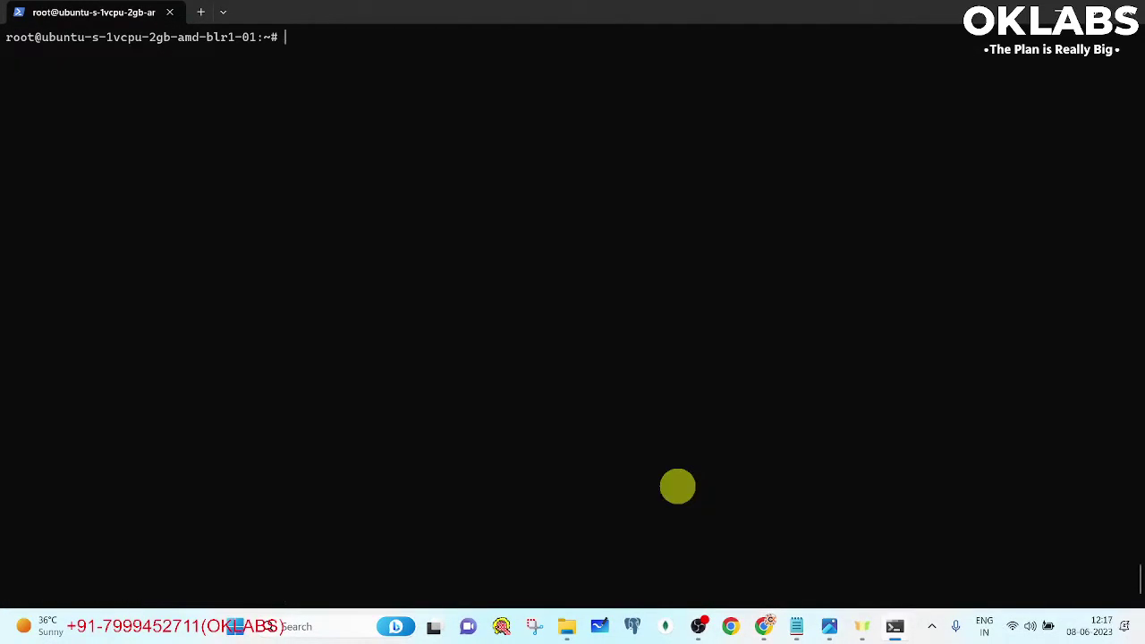
- Log in to MySQL as root with mysql -u root -p followed by the account password
type("mysql ")
type("-u r")
type("root")
type(" -p")
key("ctrl+v")
key("Return")
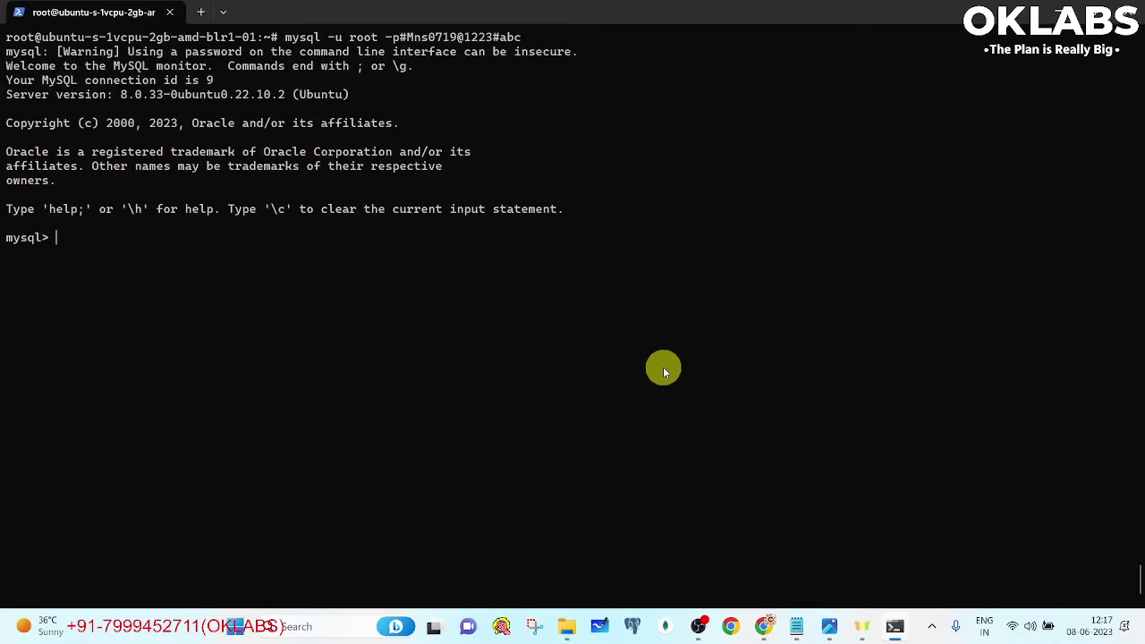
- Try to clear and leave the MySQL console with cls and exit, and cancel the pending statement
type("cls")
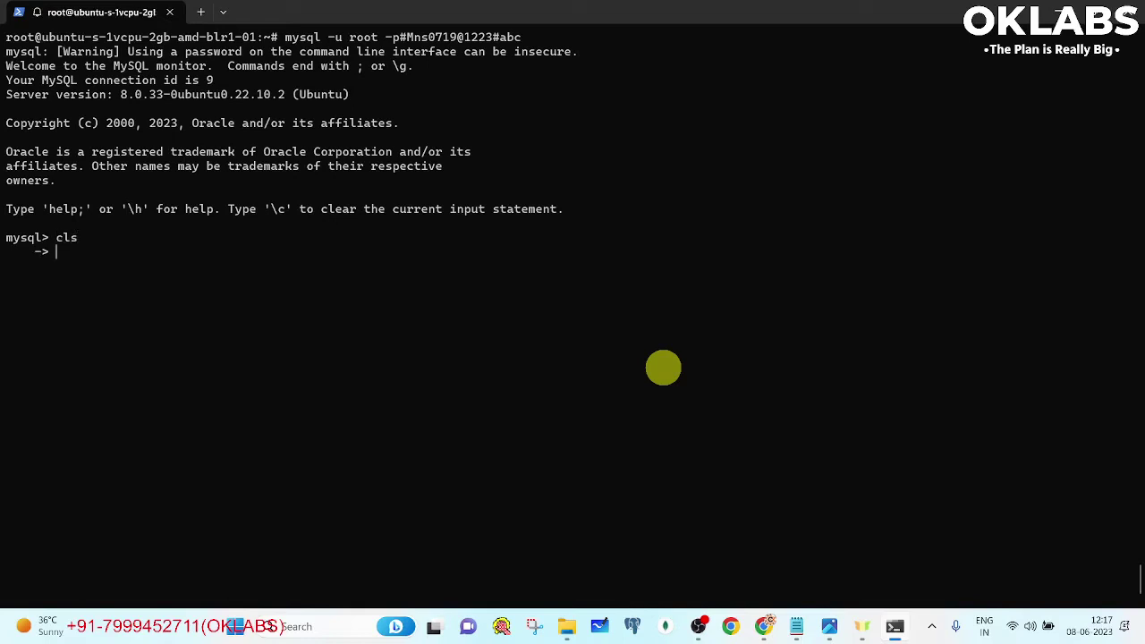
key("Return")
type("ls  ")
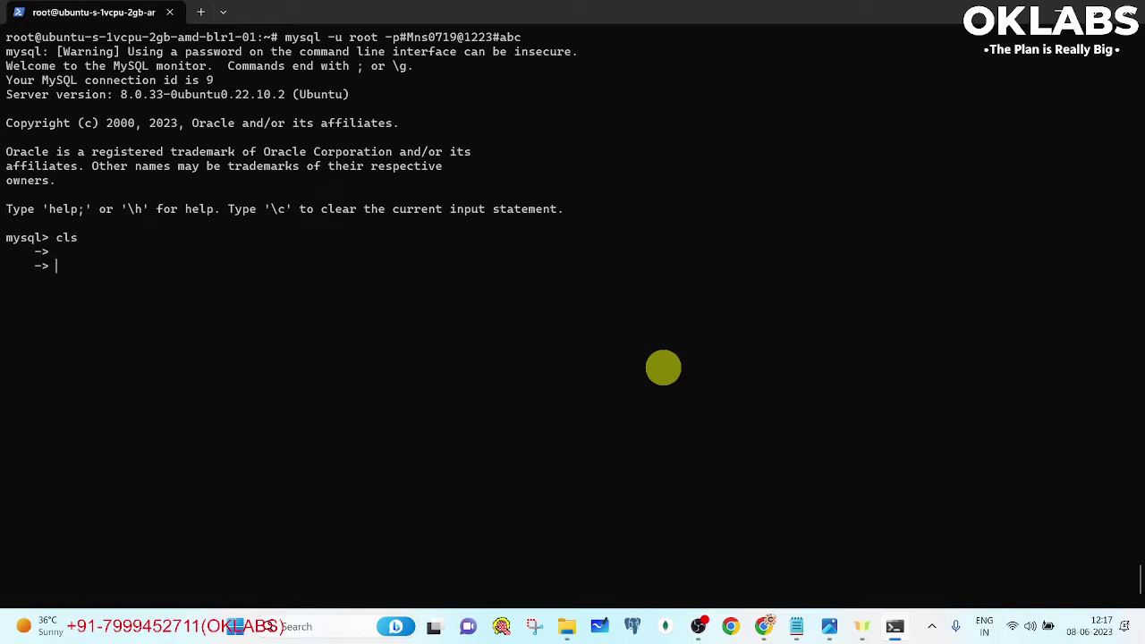
type("exit")
key("Return")
type(";")
key("Return")
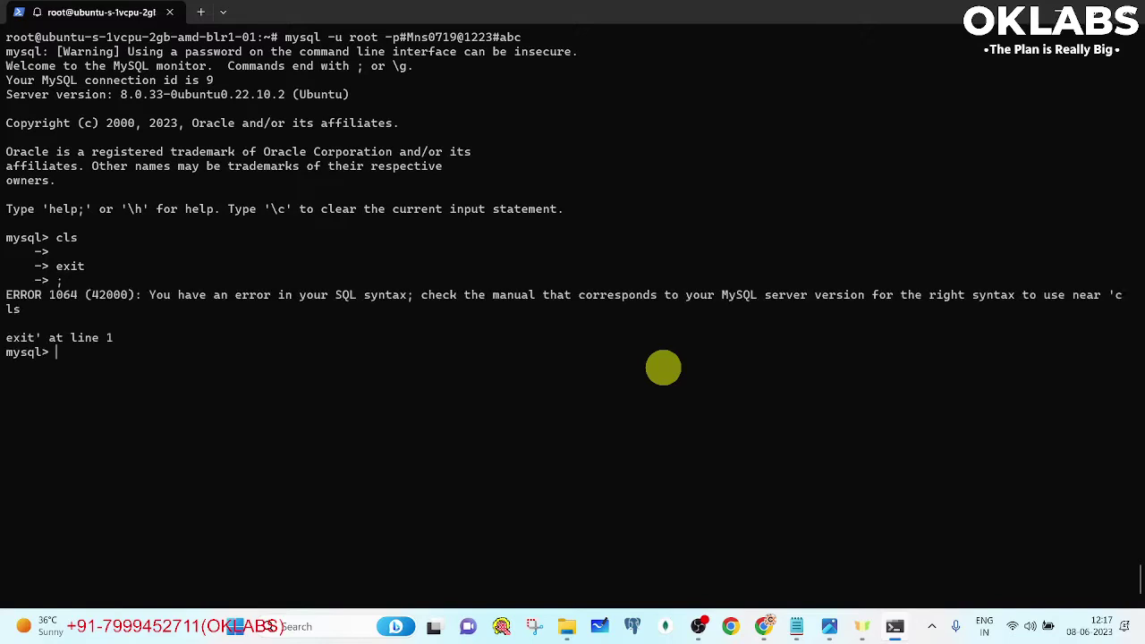
type("cls")
key("Return")
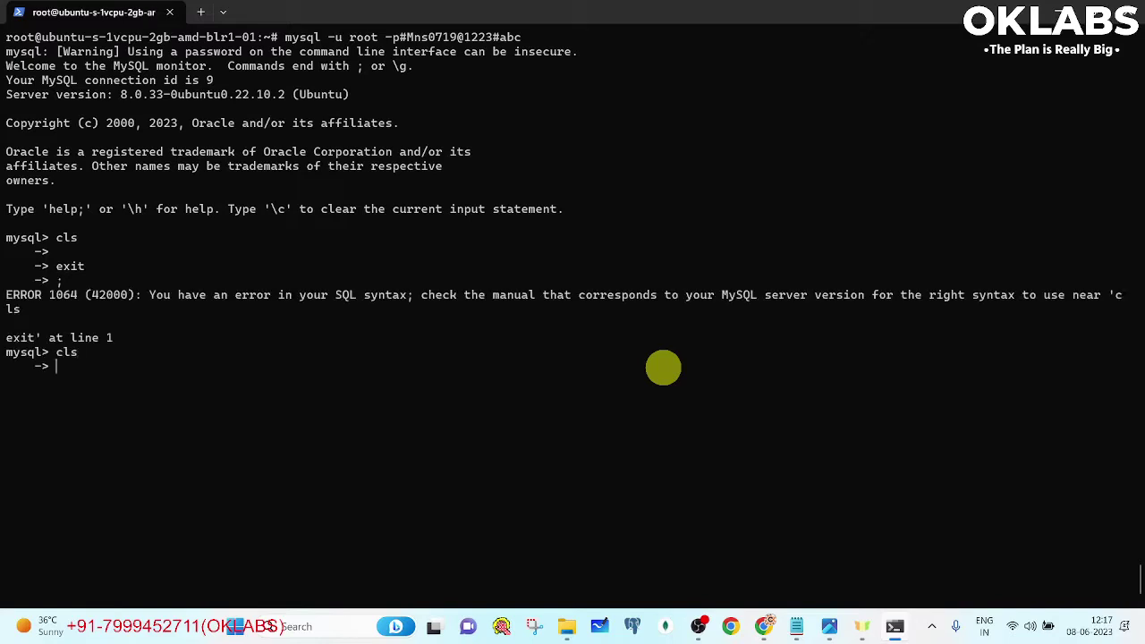
key("ctrl+c")
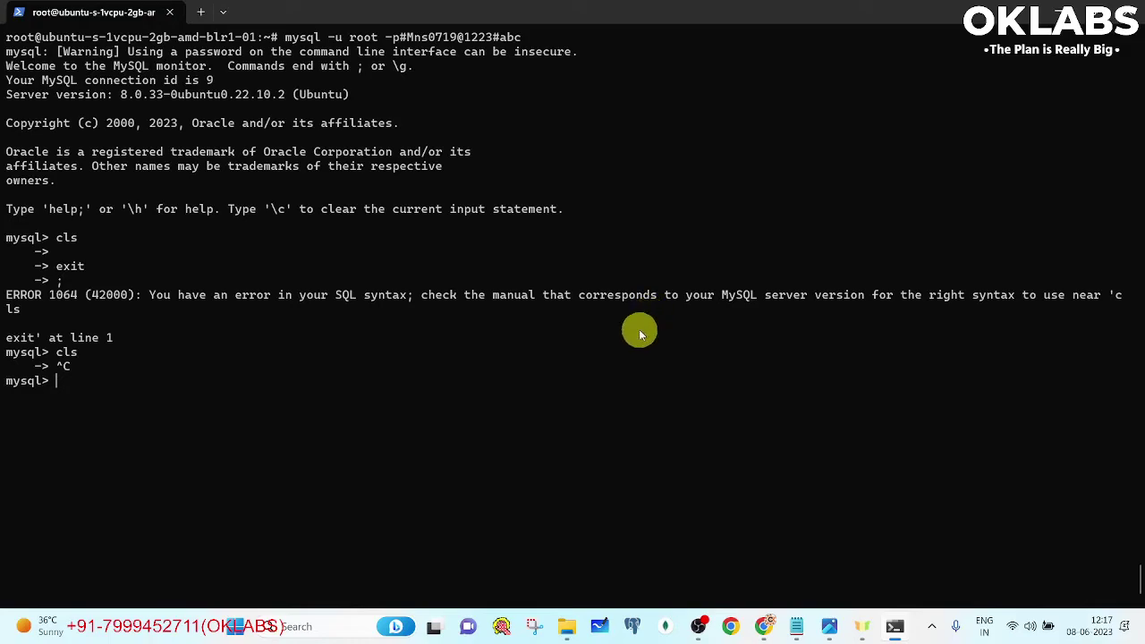
- Find the PHP package installation command in the tutorial, copy it and return to the terminal
key("alt+Tab")
key("alt+Tab")
key("alt+Tab")
left_click(764, 624)
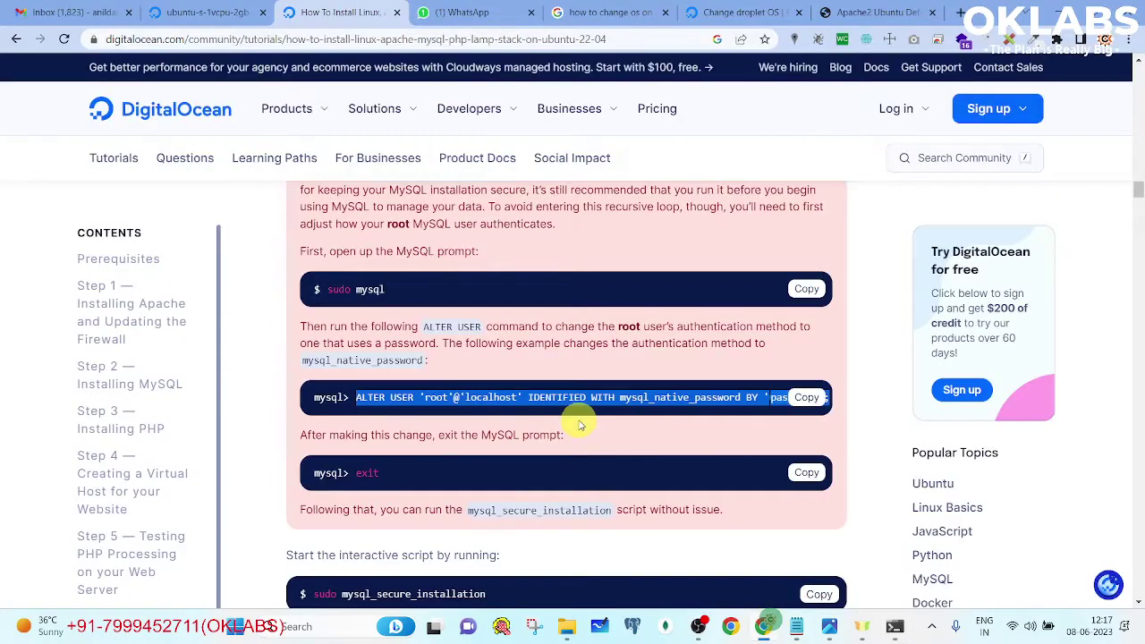
scroll(554, 411, "down", 2)
key("alt+Tab")
key("alt+Tab")
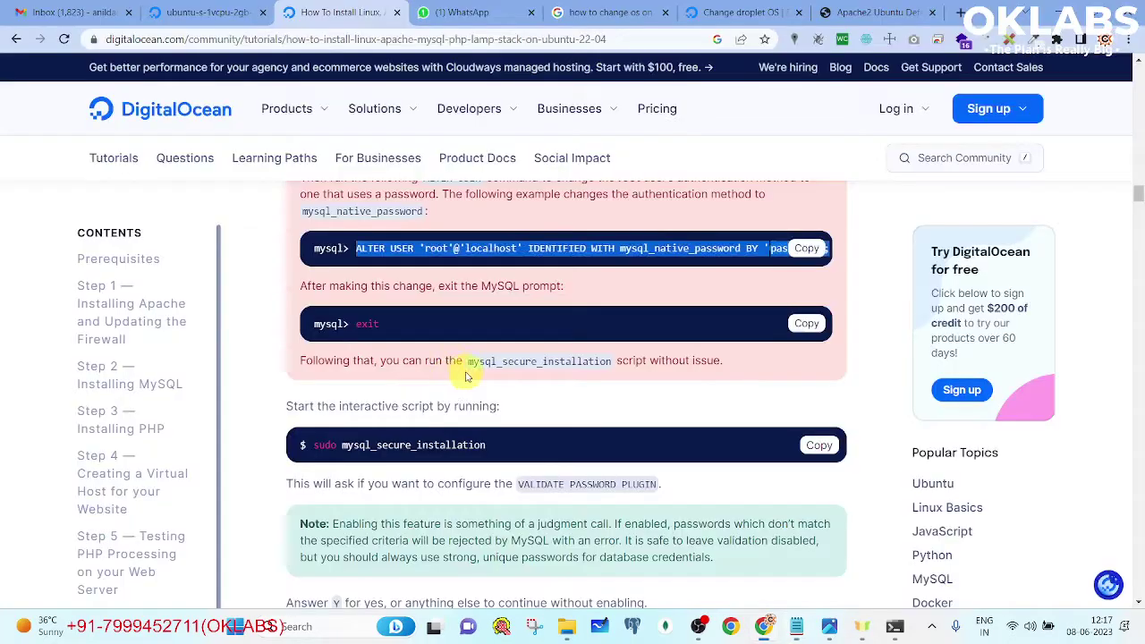
scroll(465, 375, "down", 2)
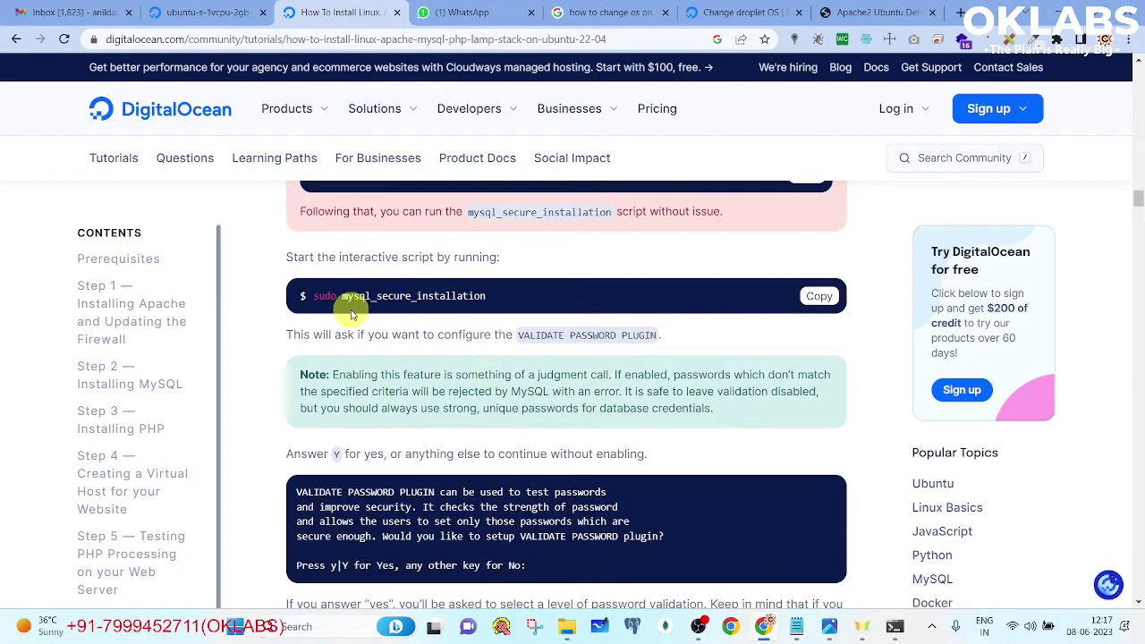
scroll(402, 322, "down", 8)
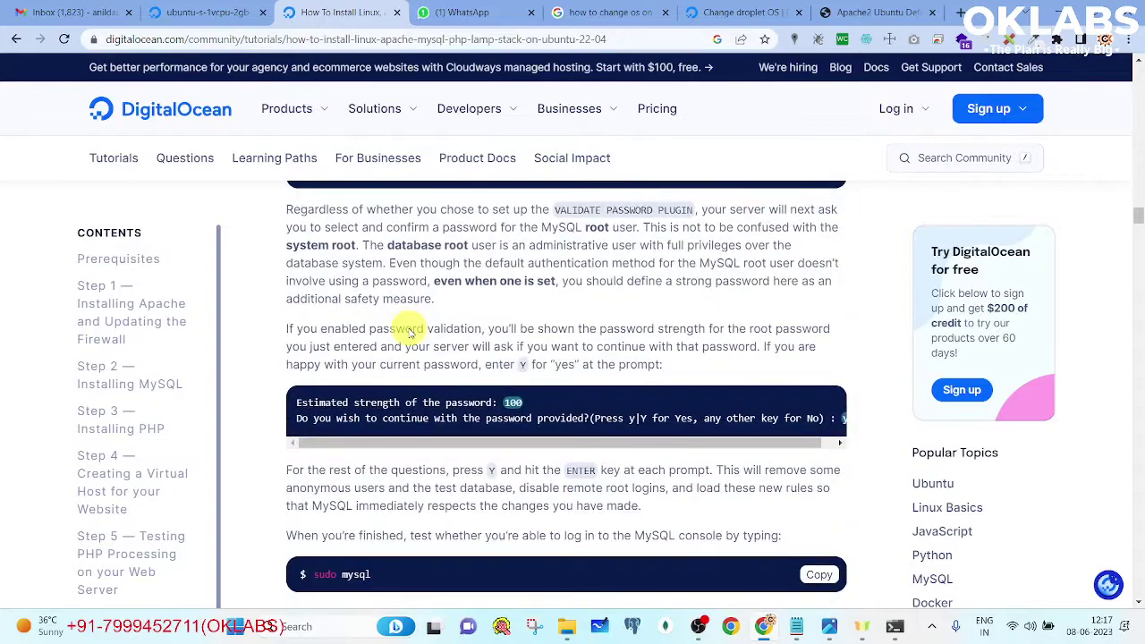
scroll(410, 331, "down", 5)
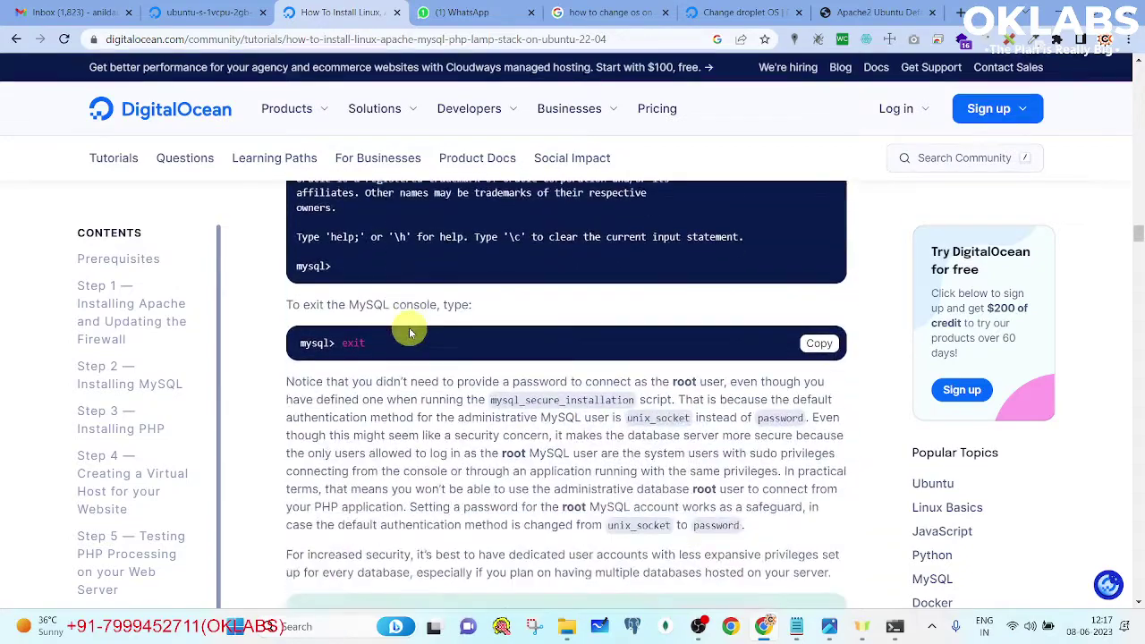
scroll(410, 331, "down", 10)
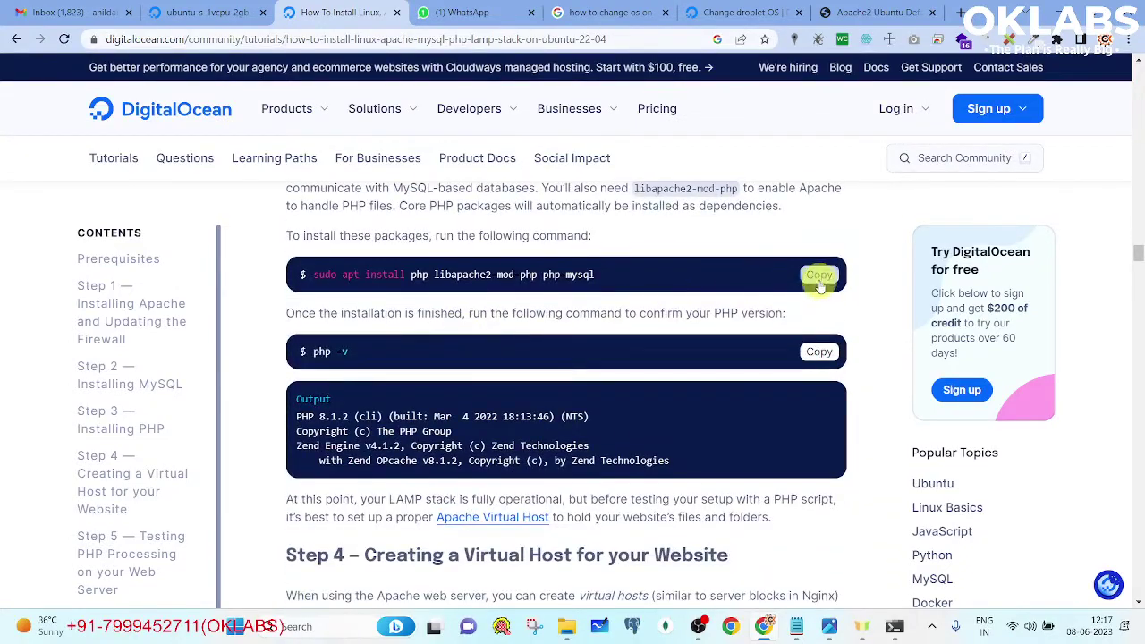
left_click(819, 277)
key("alt+Tab")
key("alt+Tab")
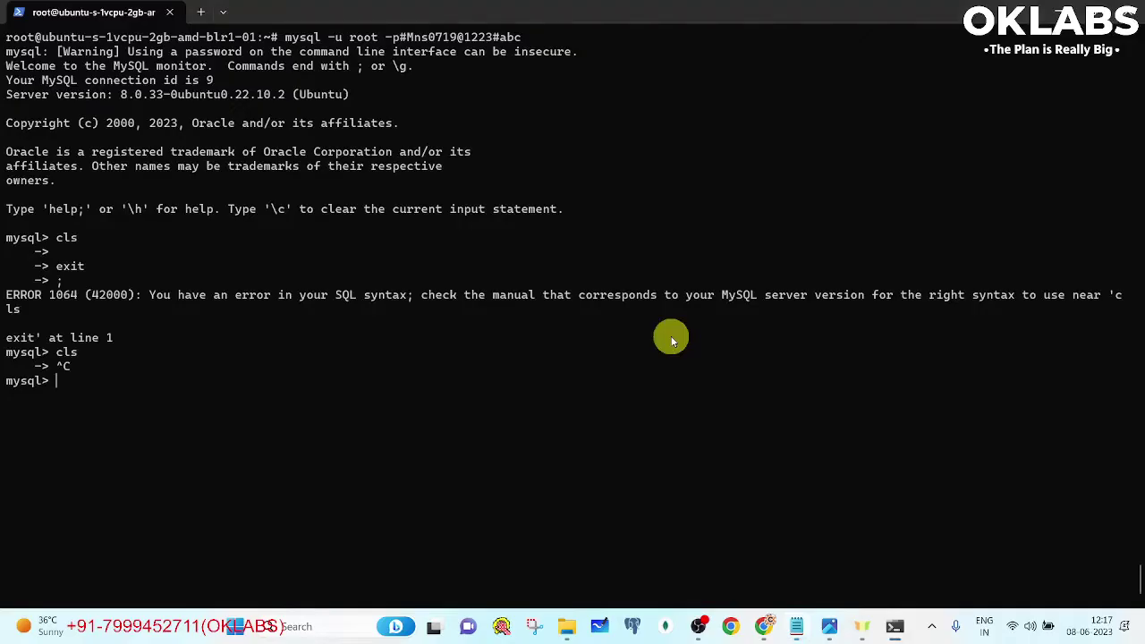
- Leave the MySQL console with exit and empty the terminal screen
type("exit")
key("Return")
type("cls")
key("Return")
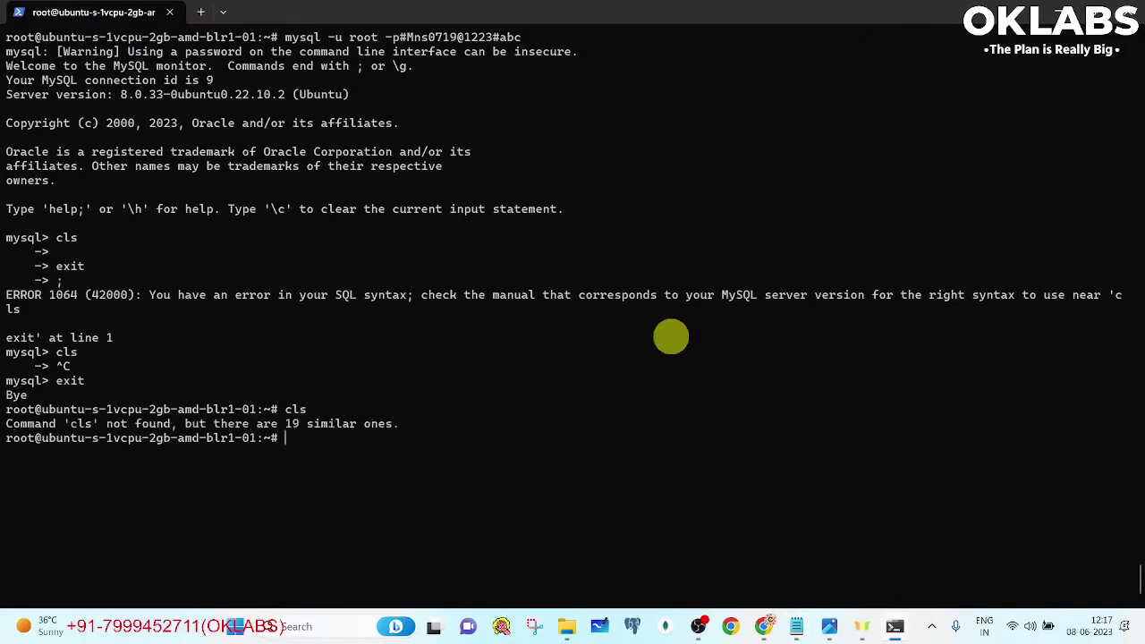
key("ctrl+l")
- Run sudo apt install php libapache2-mod-php php-mysql and accept the installation with Y
key("ctrl+v")
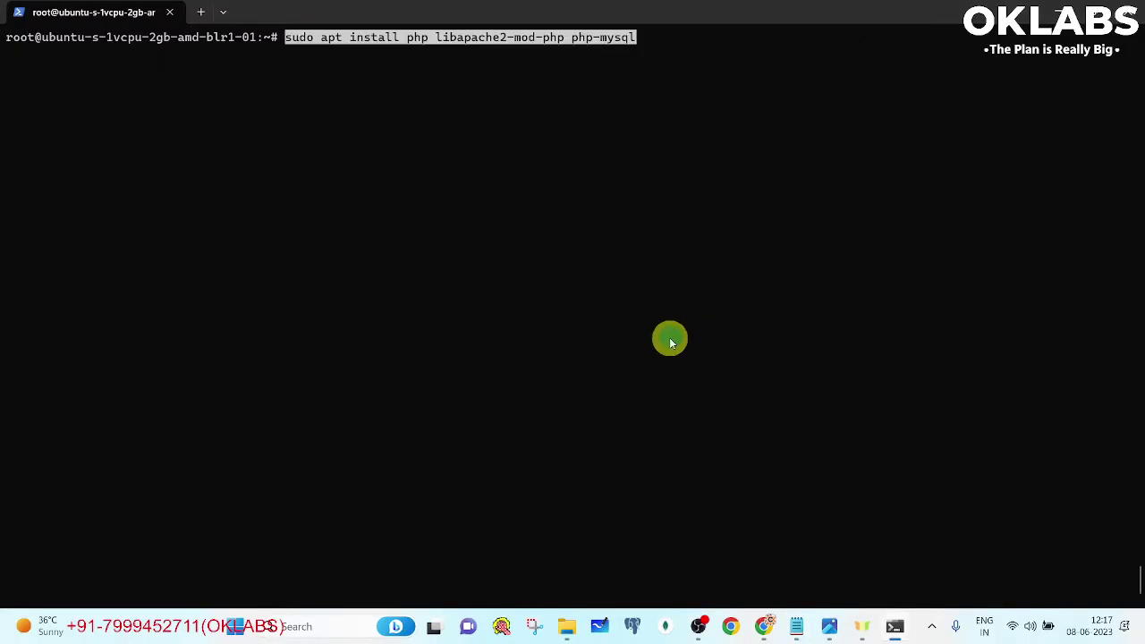
key("Return")
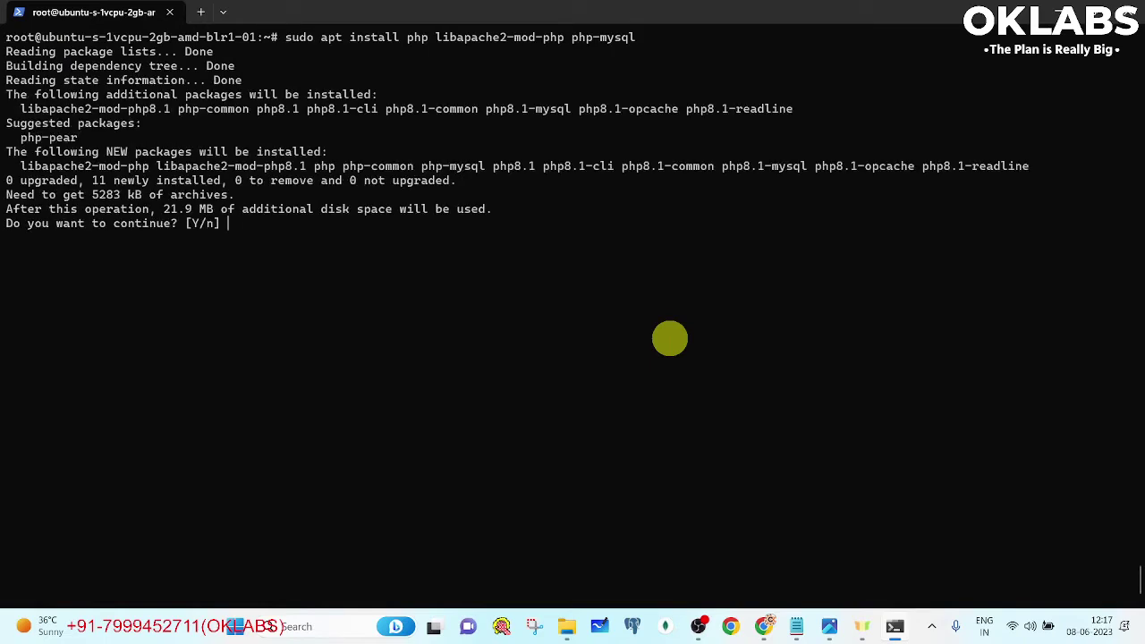
type("Y")
key("Return")
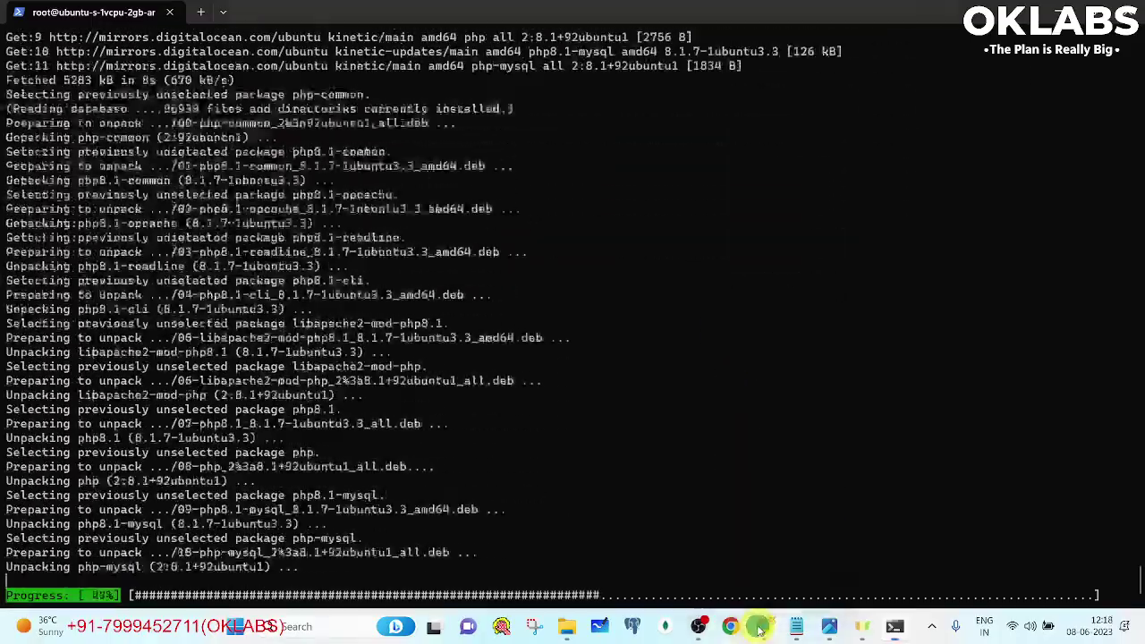
- Look up the php -v version command in the tutorial during the installation and return to the terminal
key("alt+Tab")
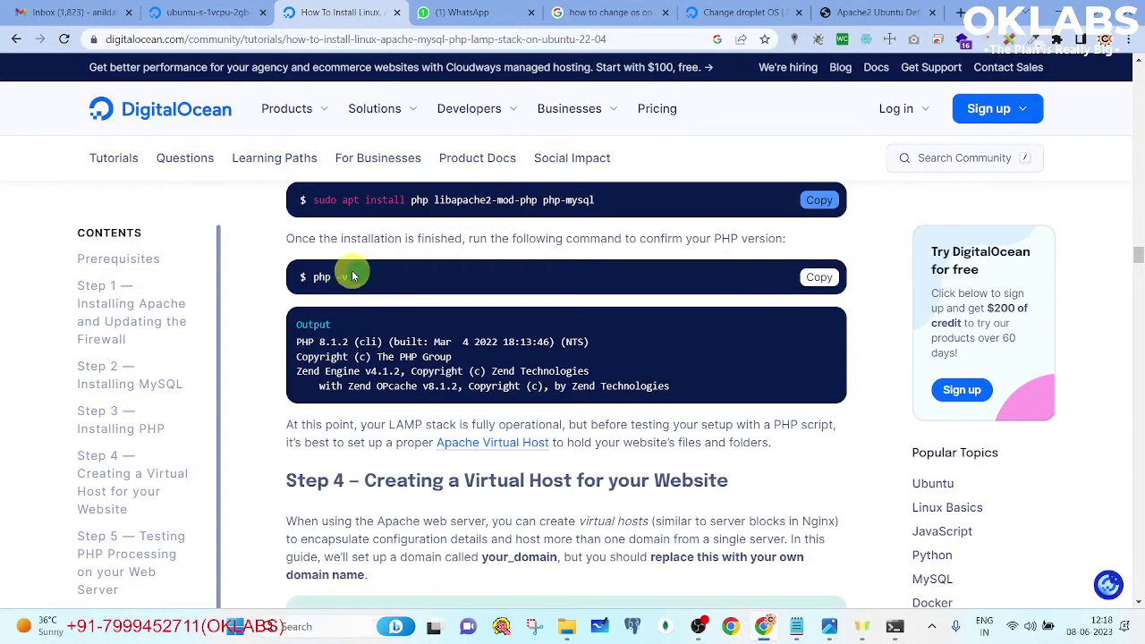
left_click_drag(352, 273, 307, 268)
key("alt+Tab")
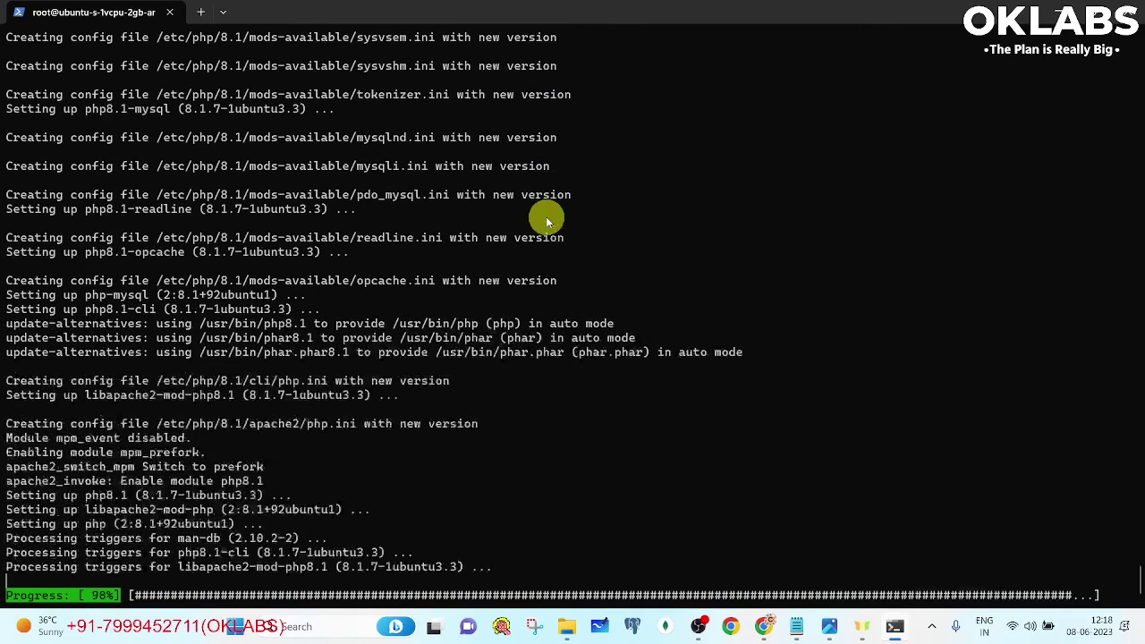
- Close the outdated-libraries dialog without selecting any services to restart
key("Return")
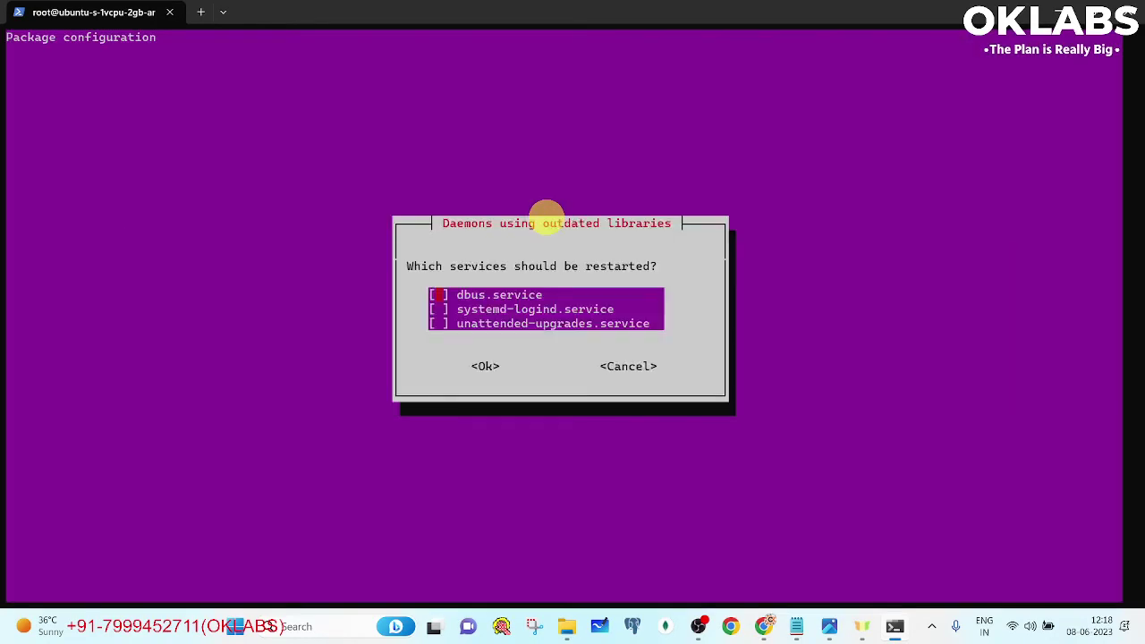
key("Tab")
key("Return")
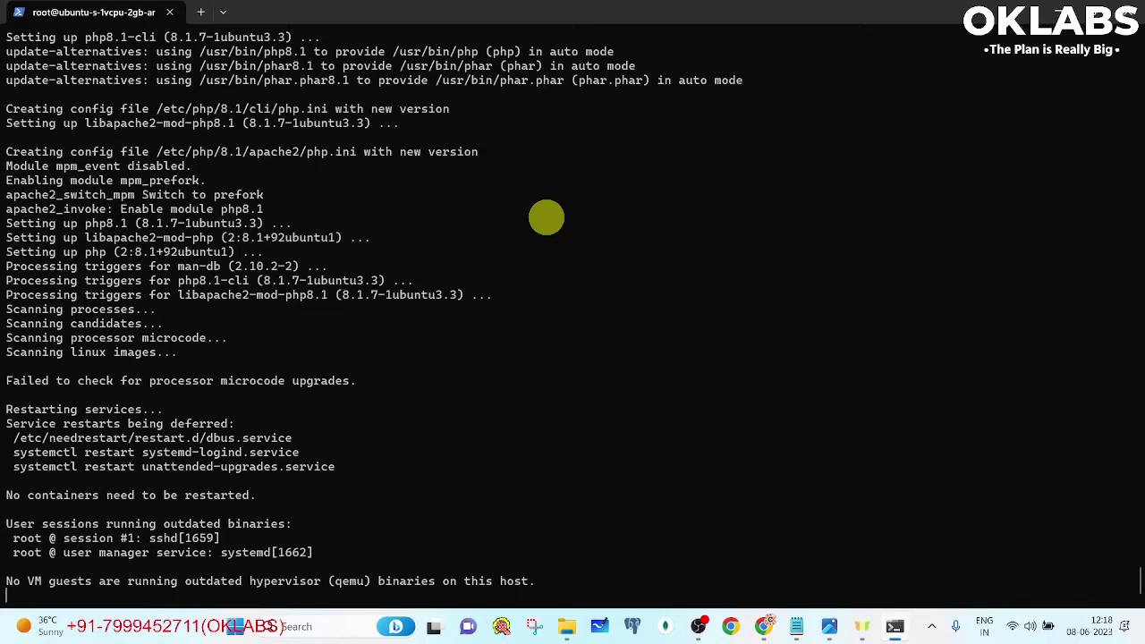
- Check the installed PHP version with php -v and clear the terminal
type("php -v")
key("Return")
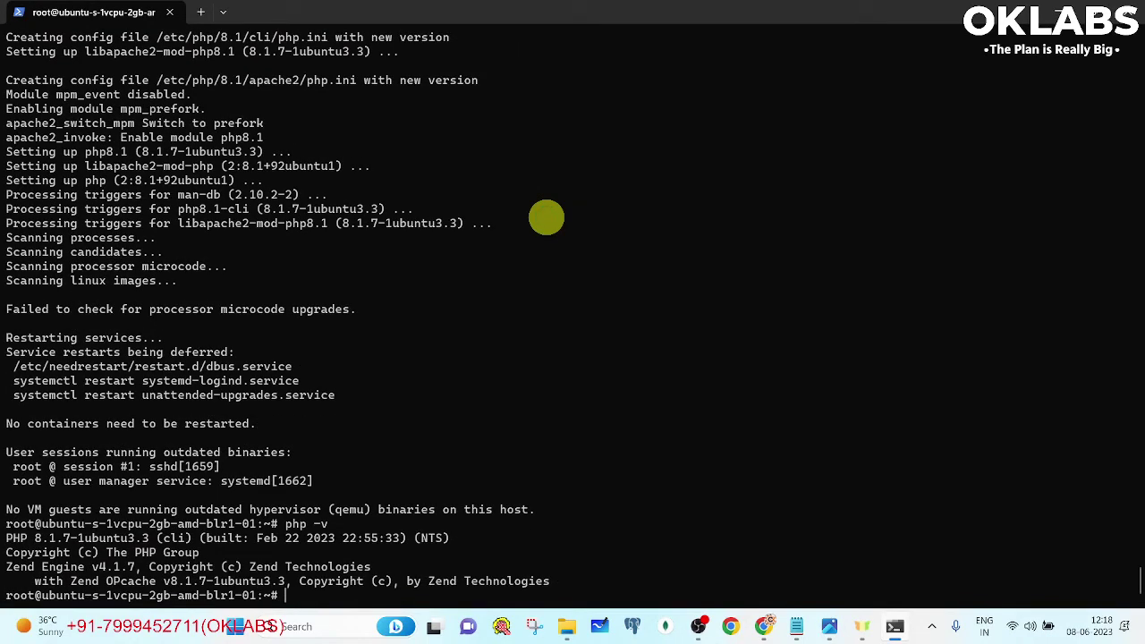
key("ctrl+l")
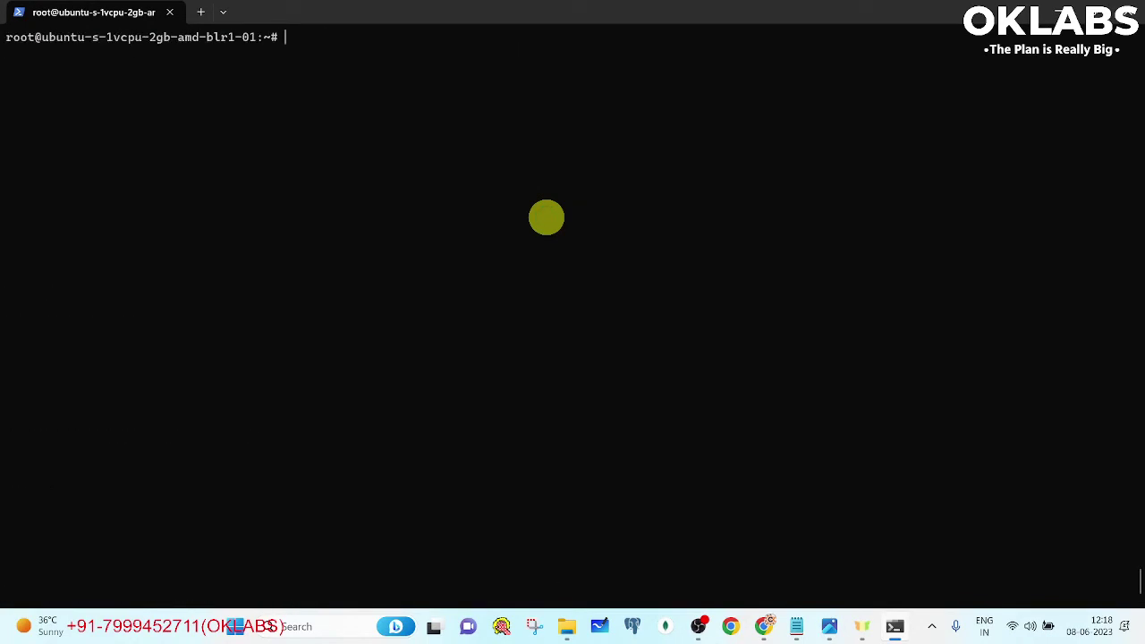
- Copy the sudo mkdir /var/www/your_domain command from the DigitalOcean tutorial in Chrome into the Notepad notes
key("alt+Tab")
scroll(544, 205, "down", 6)
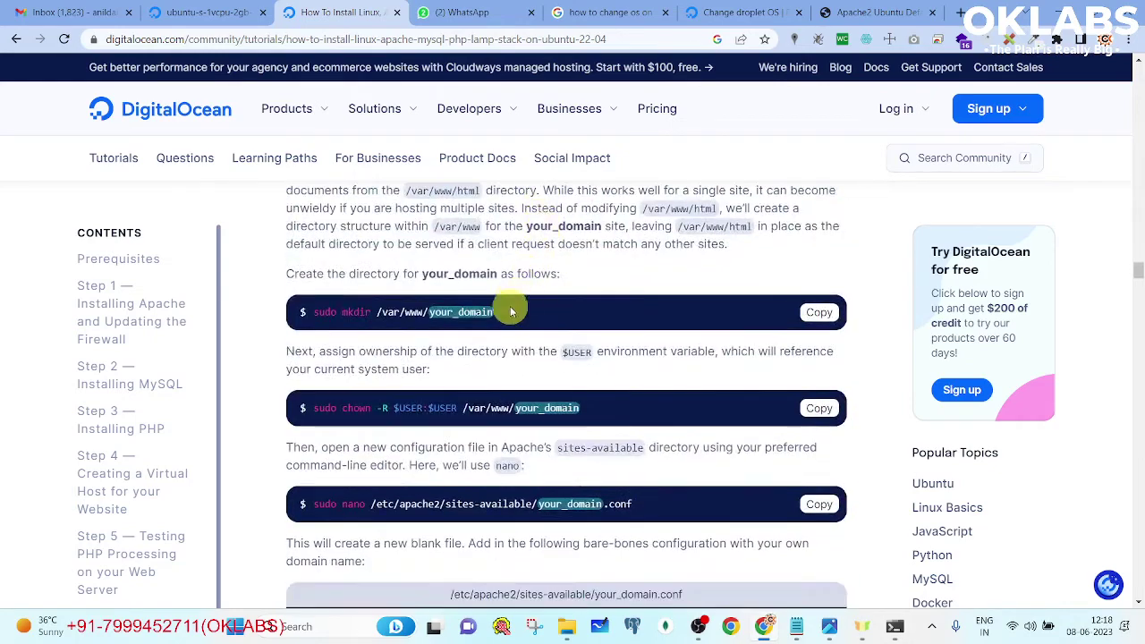
left_click_drag(310, 312, 583, 315)
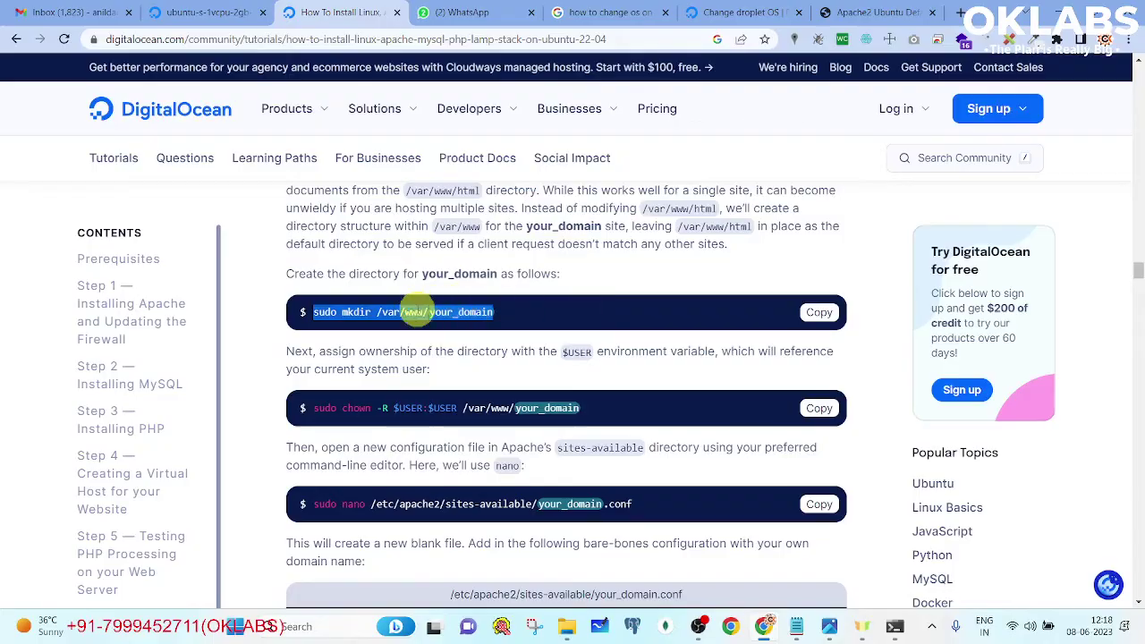
left_click(453, 306)
key("alt+Tab")
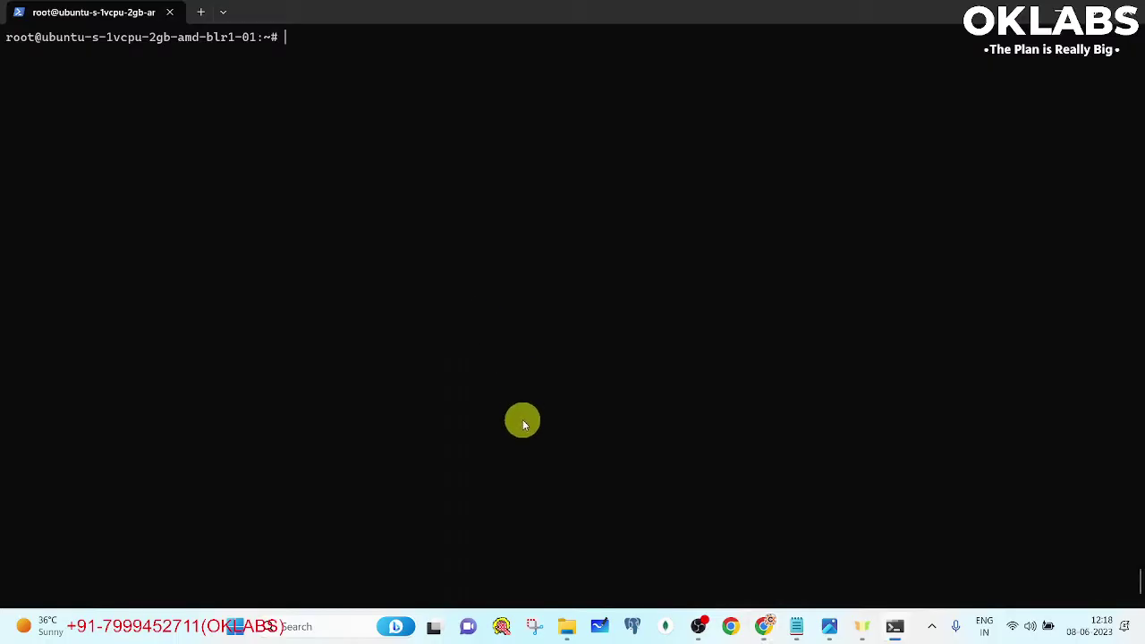
left_click(795, 626)
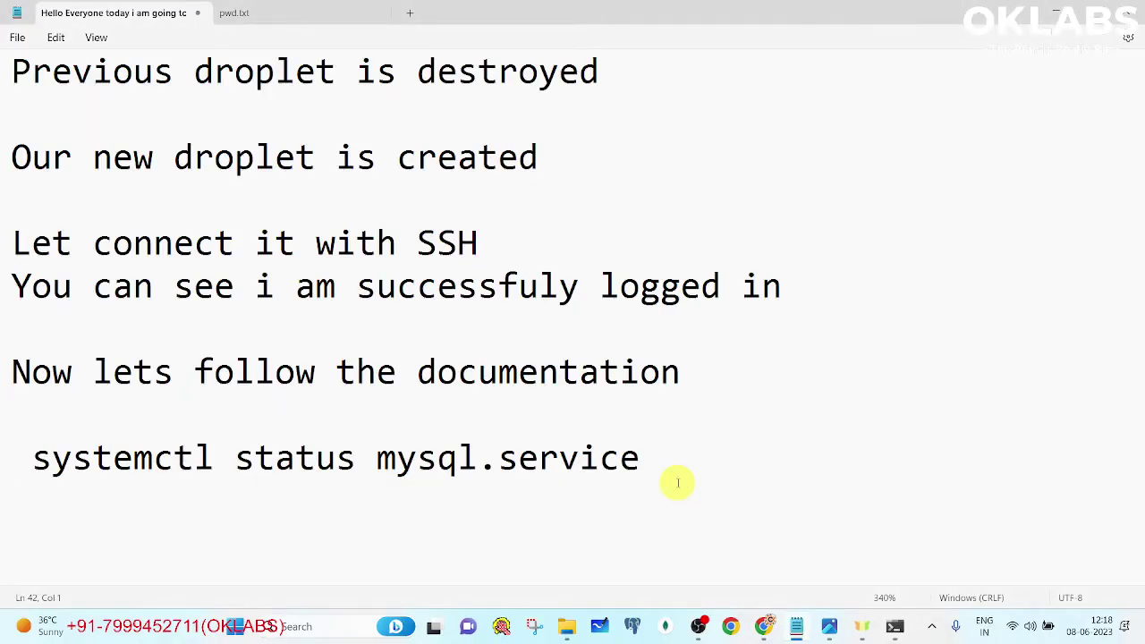
key("ctrl+v")
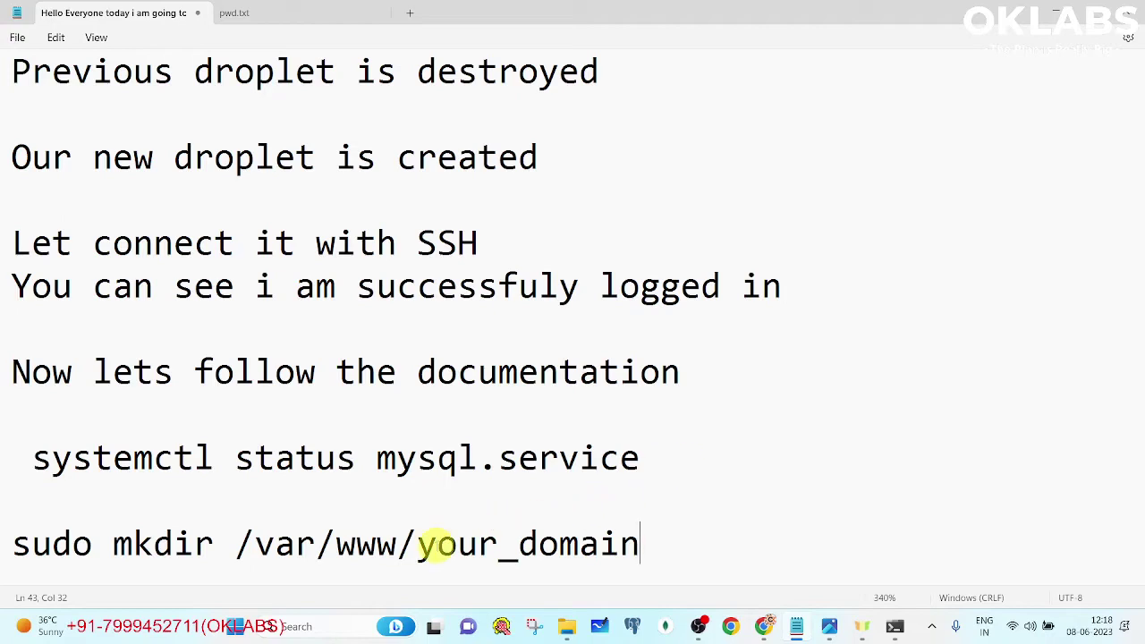
- Look up the dmdailytricks.com address in a new Chrome tab and copy it
left_click_drag(419, 542, 639, 543)
key("alt+Tab")
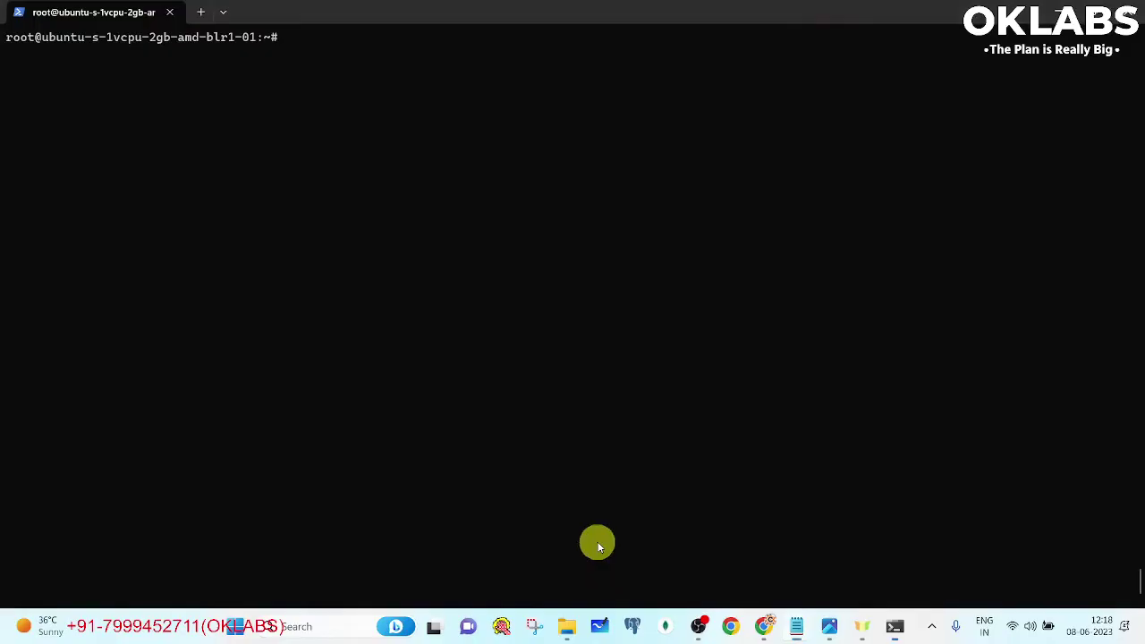
left_click(763, 629)
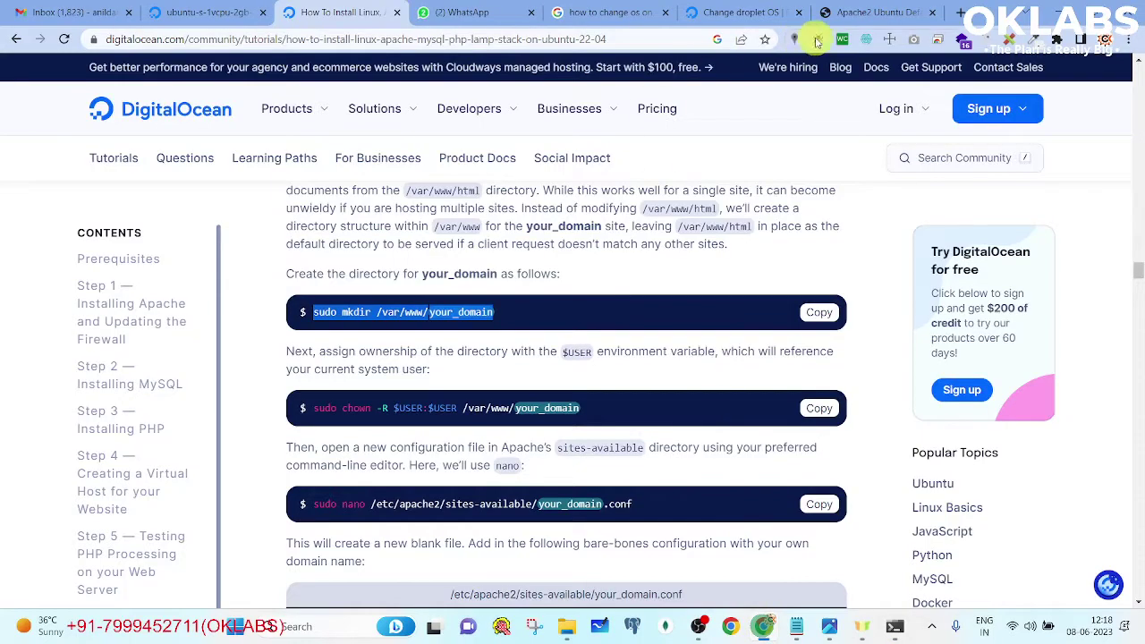
left_click(959, 12)
type("dma")
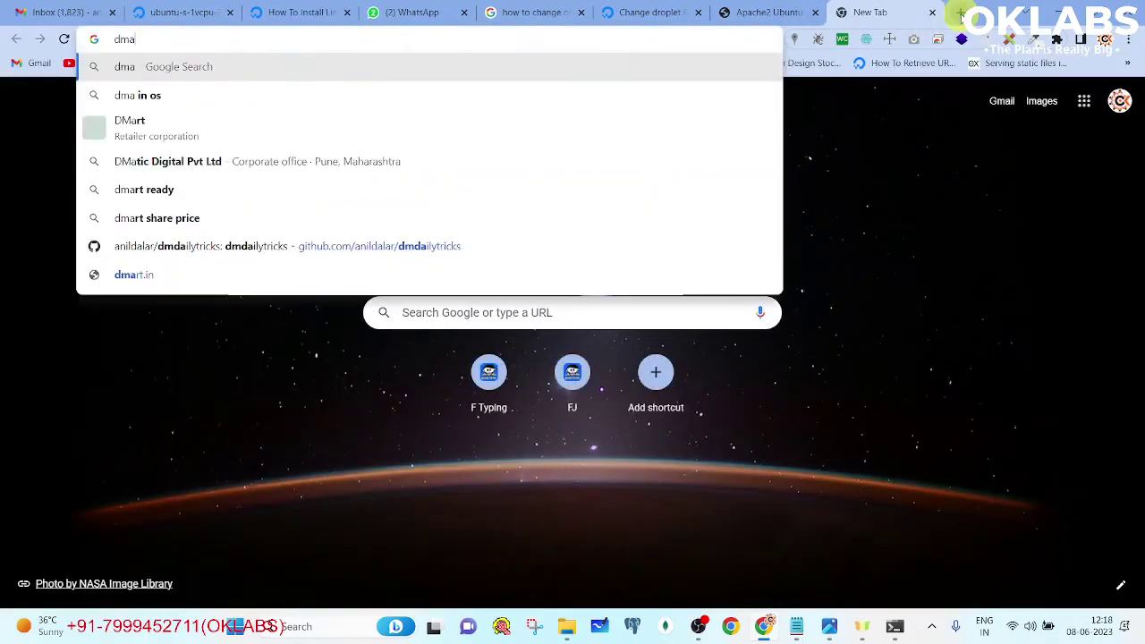
key("BackSpace")
key("BackSpace")
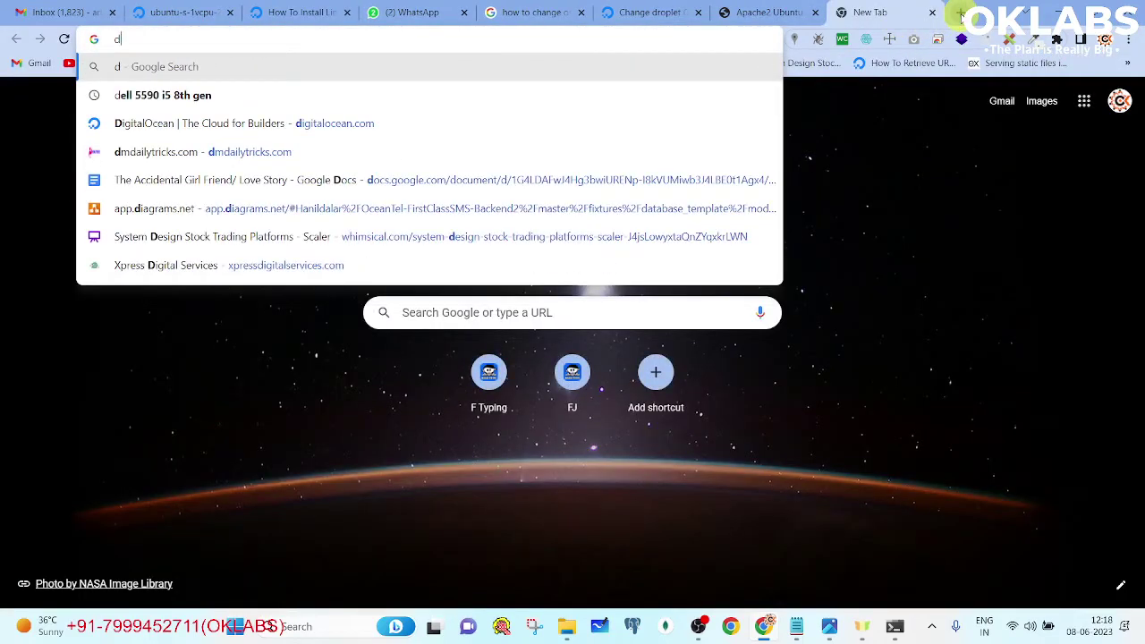
key("Down")
key("Down")
key("Down")
key("ctrl+a")
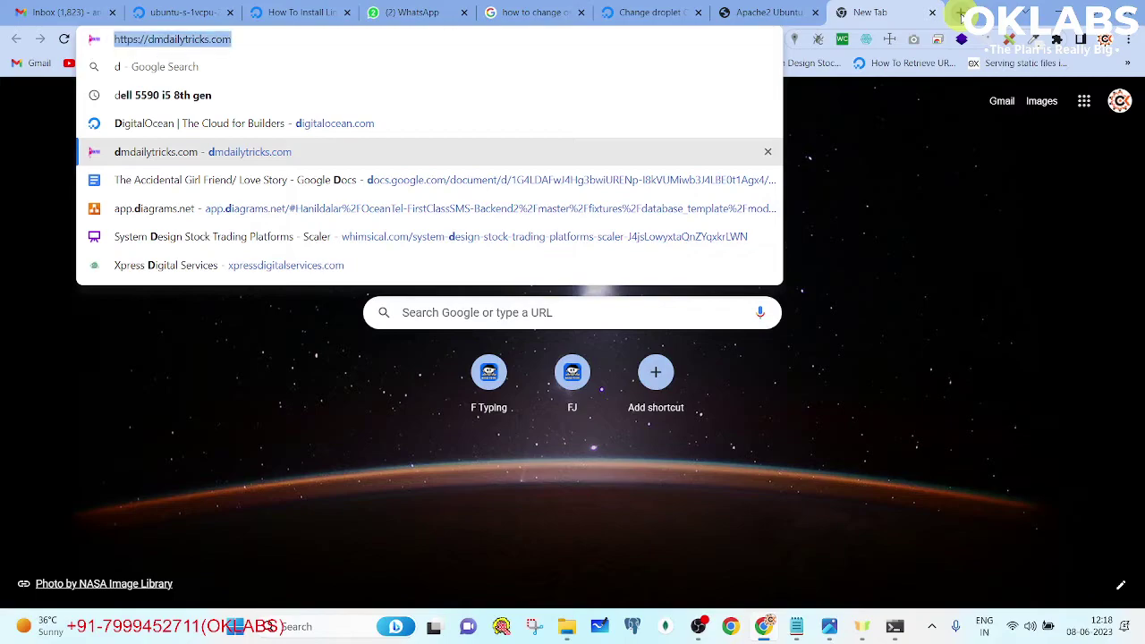
key("alt+Tab")
key("alt+Tab")
key("Tab")
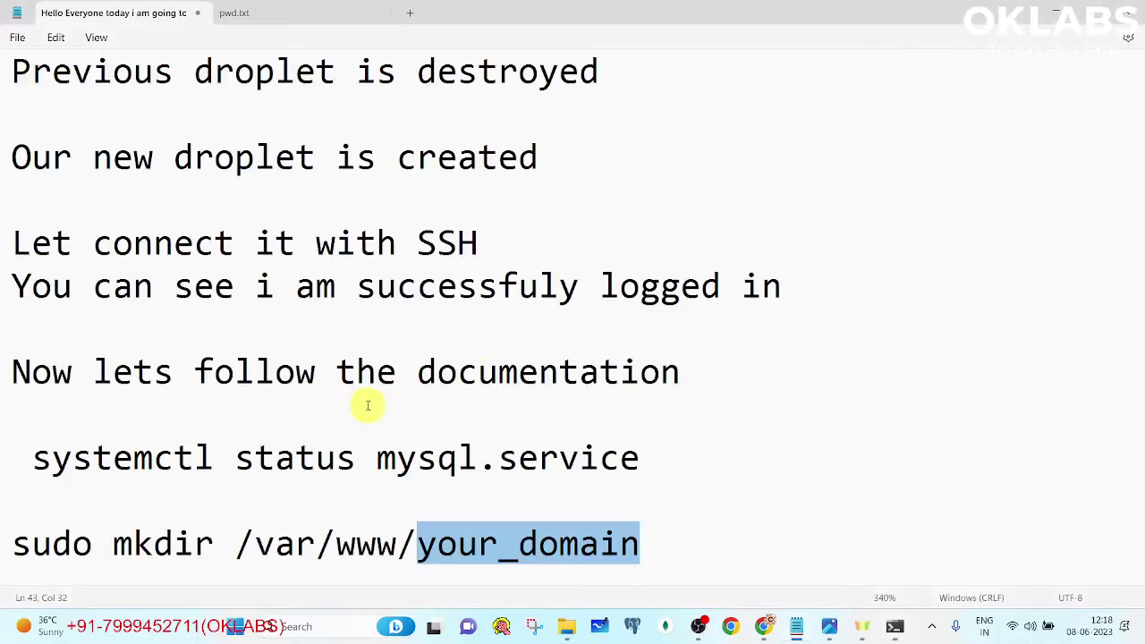
left_click(174, 495)
key("Return")
key("ctrl+v")
- Replace your_domain in the mkdir command with dmdailytricks.com and insert a blank line between the URL and the command
scroll(257, 286, "down", 3)
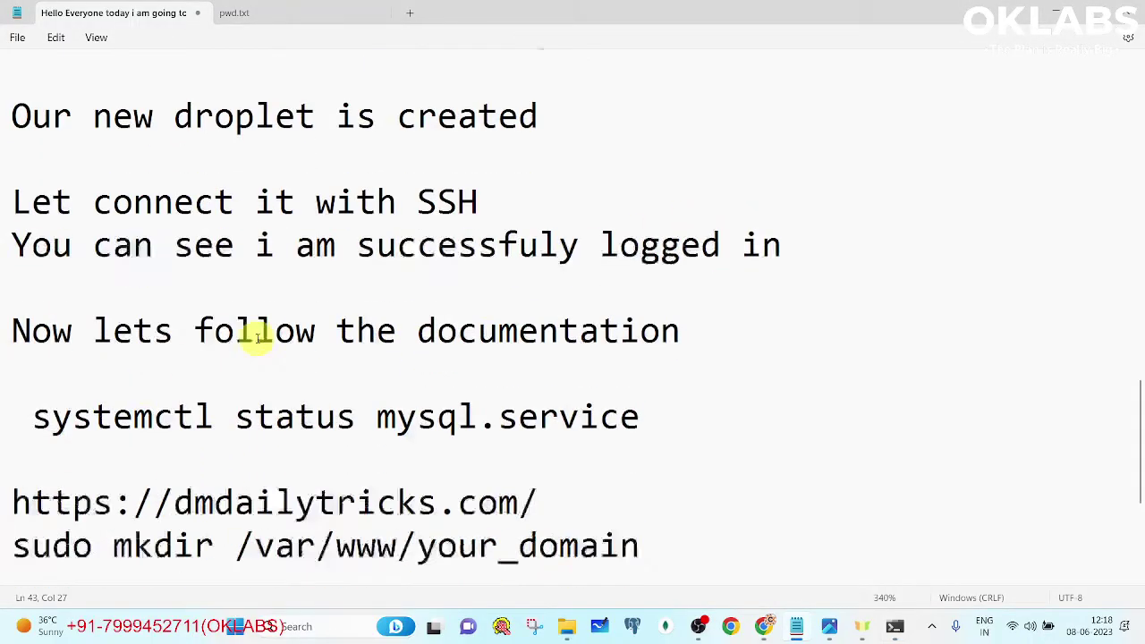
left_click_drag(177, 178, 519, 178)
key("ctrl+c")
left_click_drag(426, 220, 652, 217)
key("ctrl+v")
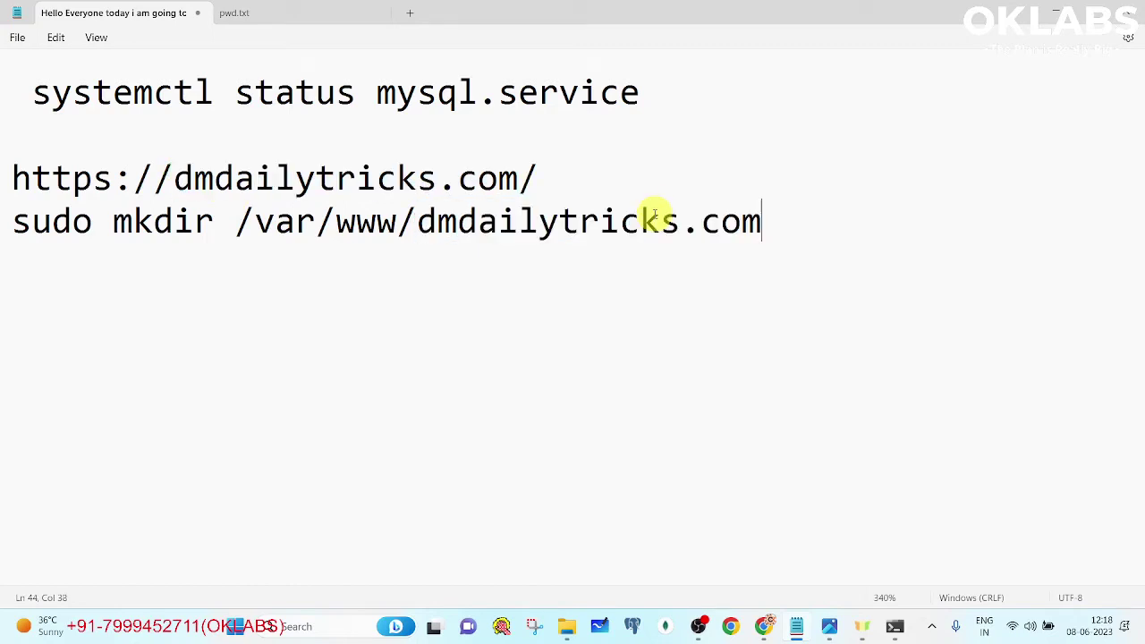
left_click(572, 185)
key("Return")
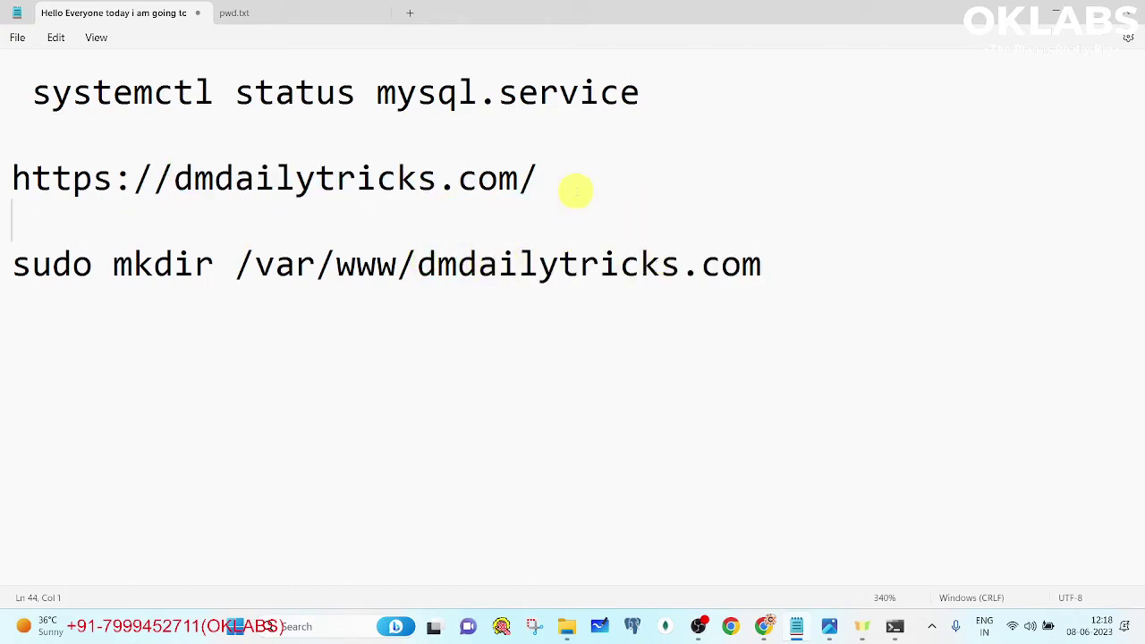
- Copy the edited command and run sudo mkdir /var/www/dmdailytricks.com in the SSH terminal
triple_click(9, 262)
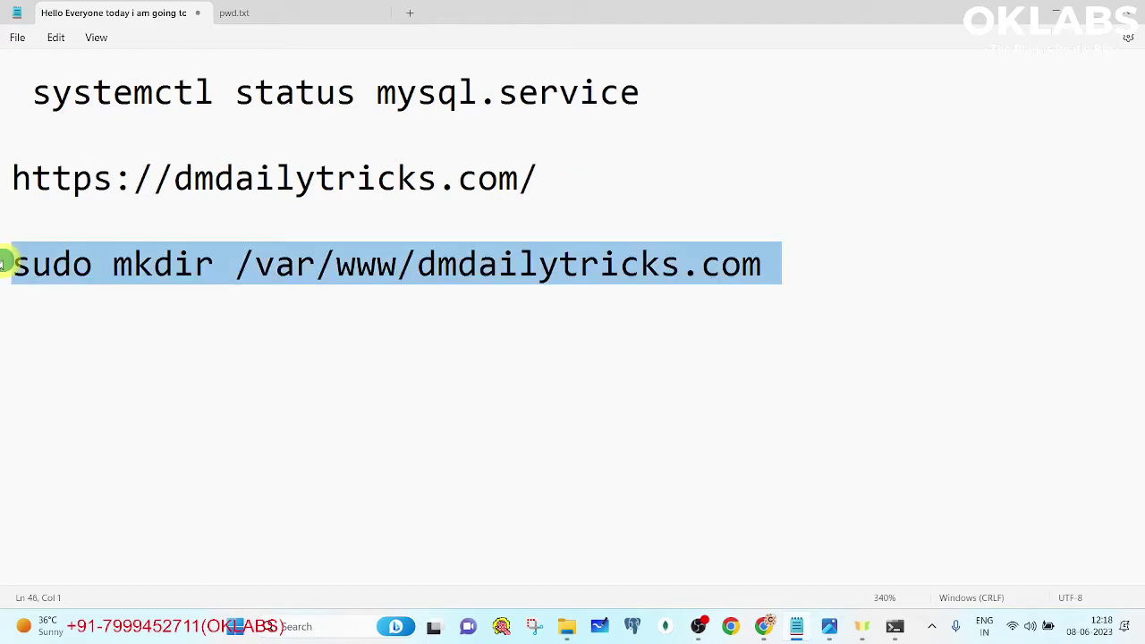
right_click(338, 268)
left_click(380, 342)
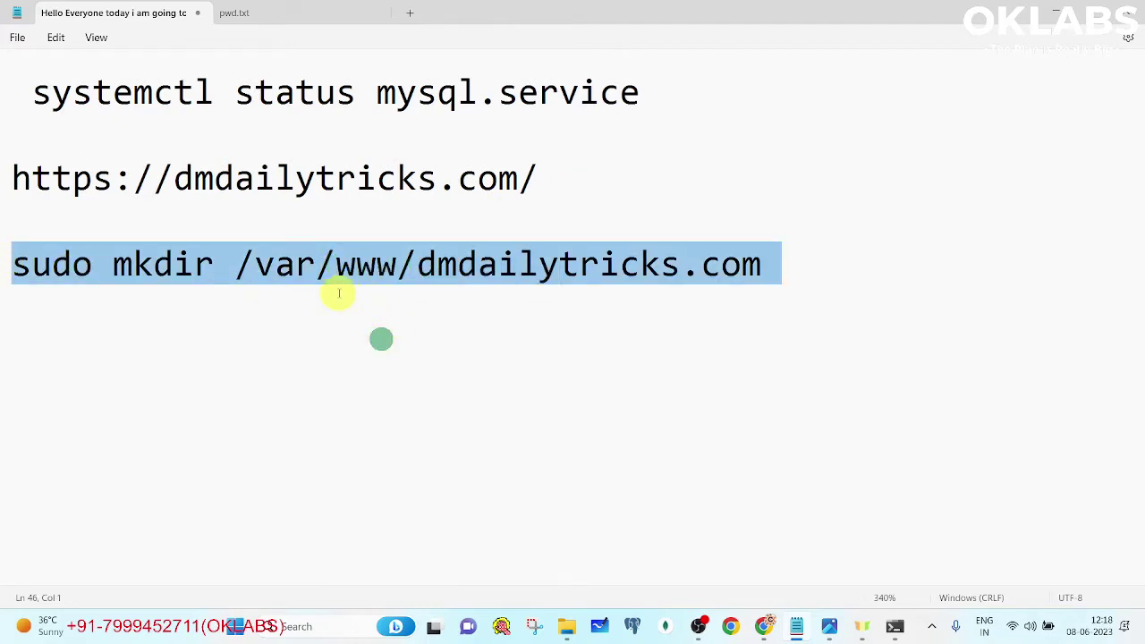
left_click(894, 626)
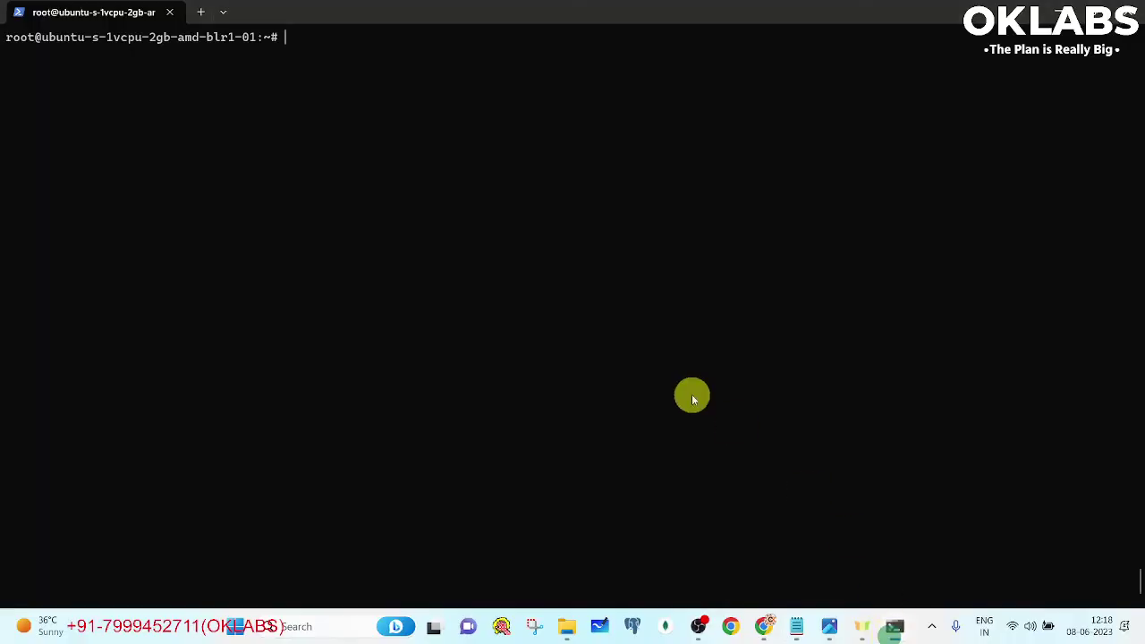
right_click(536, 253)
key("Return")
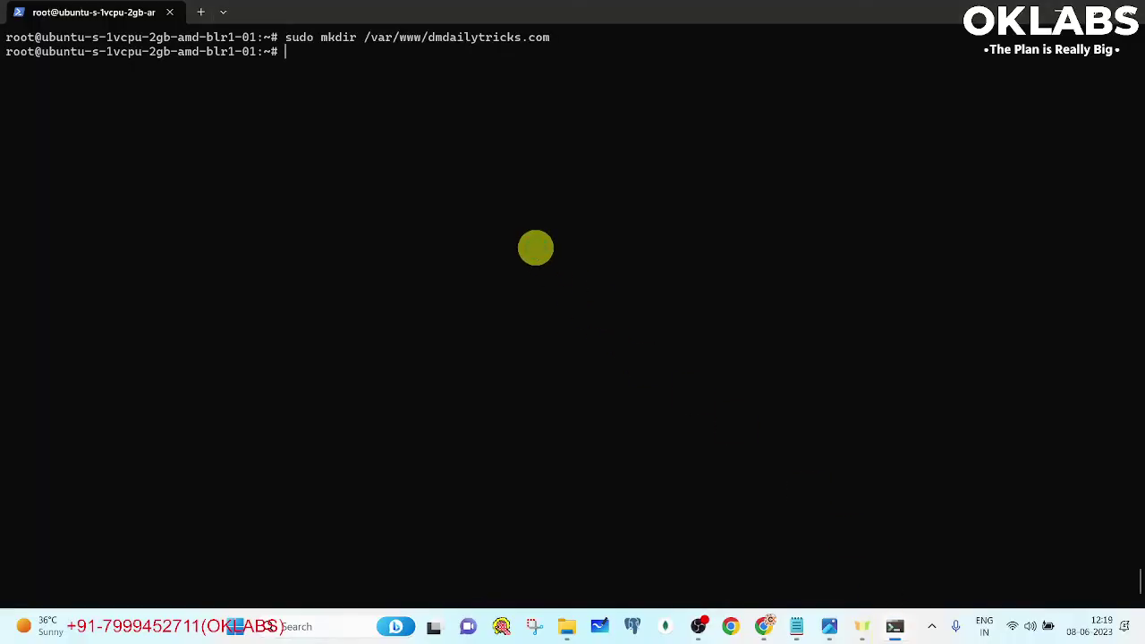
- Copy the tutorial's sudo chown -R $USER:$USER /var/www/your_domain command into the Notepad notes below the mkdir command
key("alt+Tab")
left_click(763, 626)
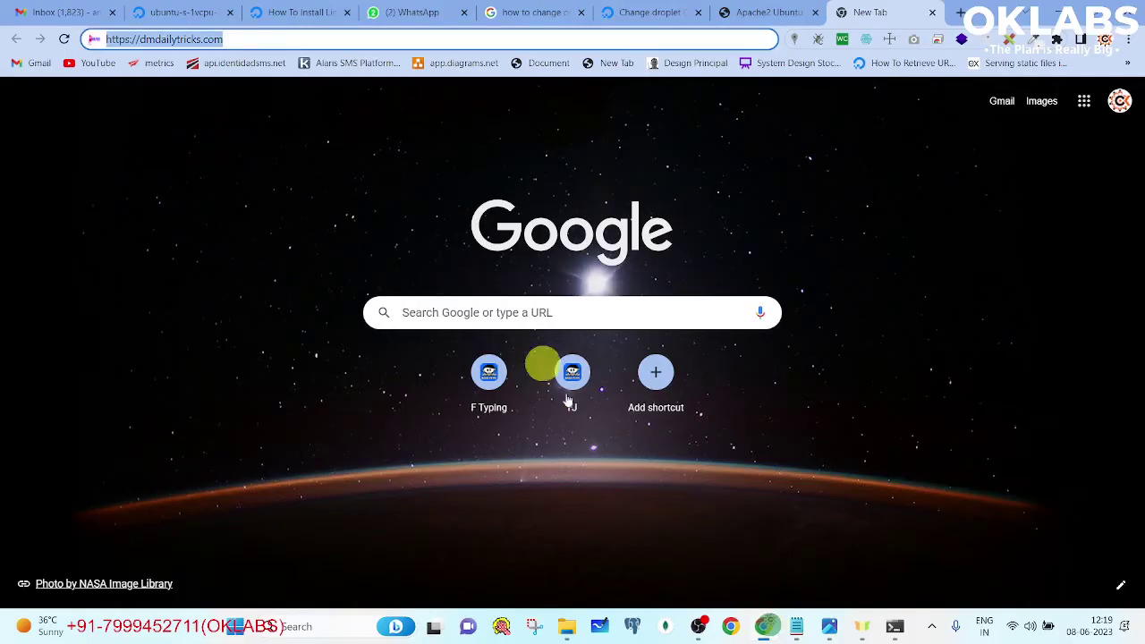
left_click(302, 13)
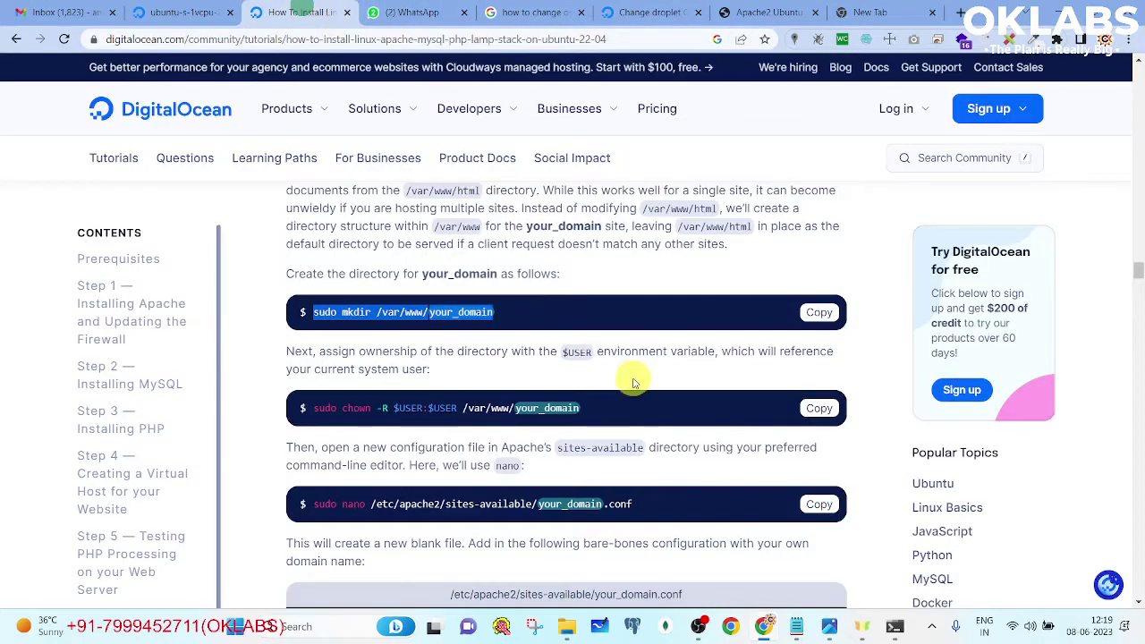
scroll(474, 312, "down", 1)
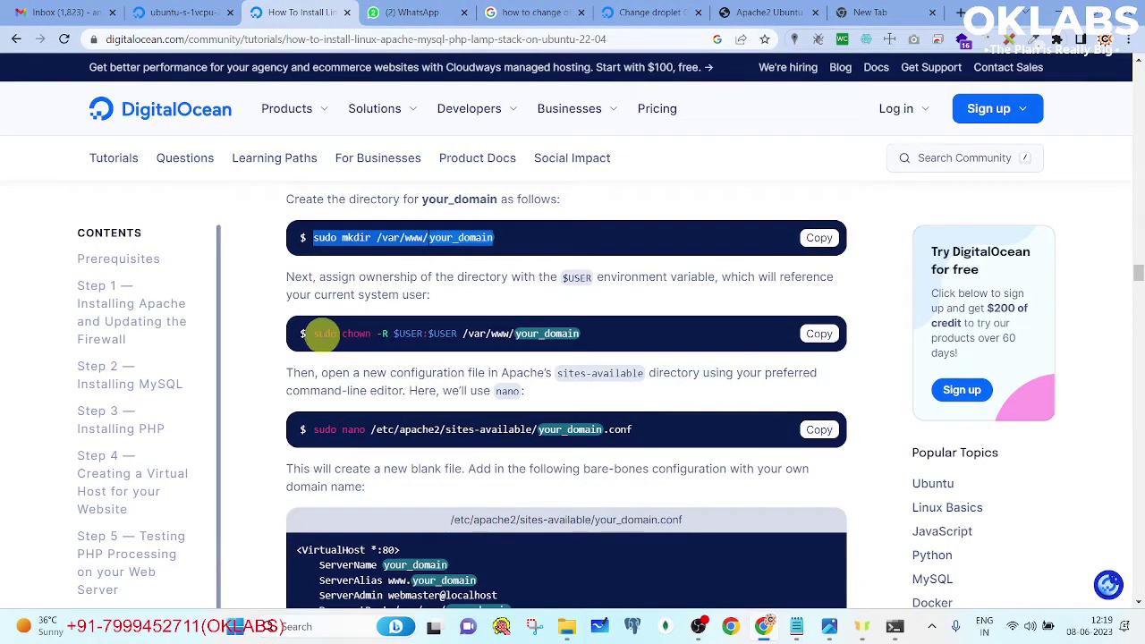
left_click_drag(315, 334, 619, 332)
key("alt+Tab")
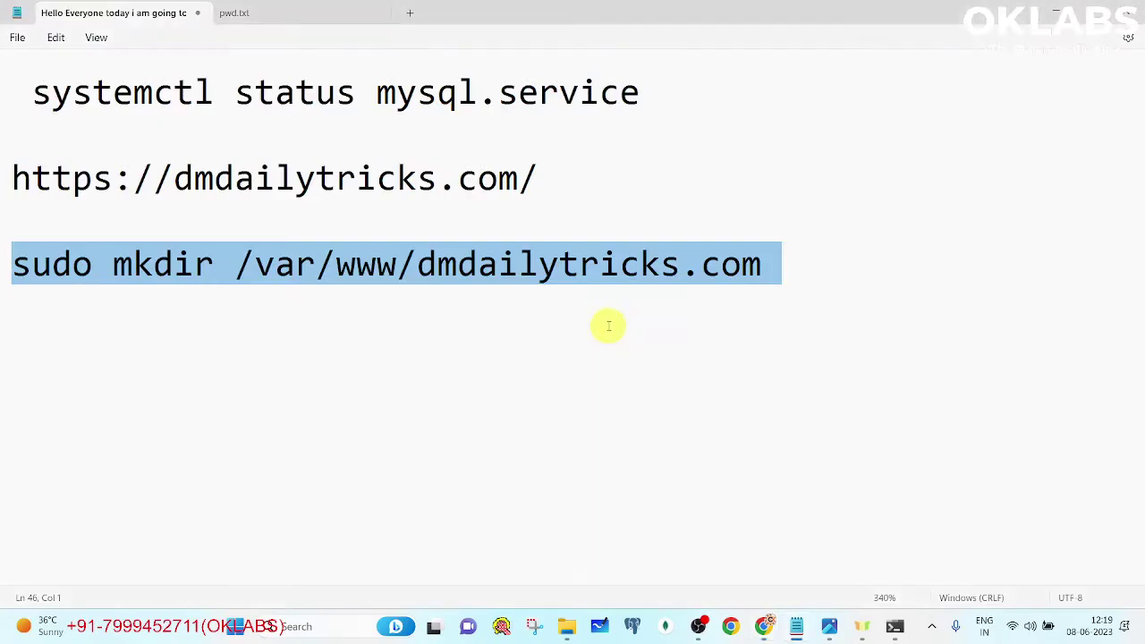
left_click(833, 266)
key("Return")
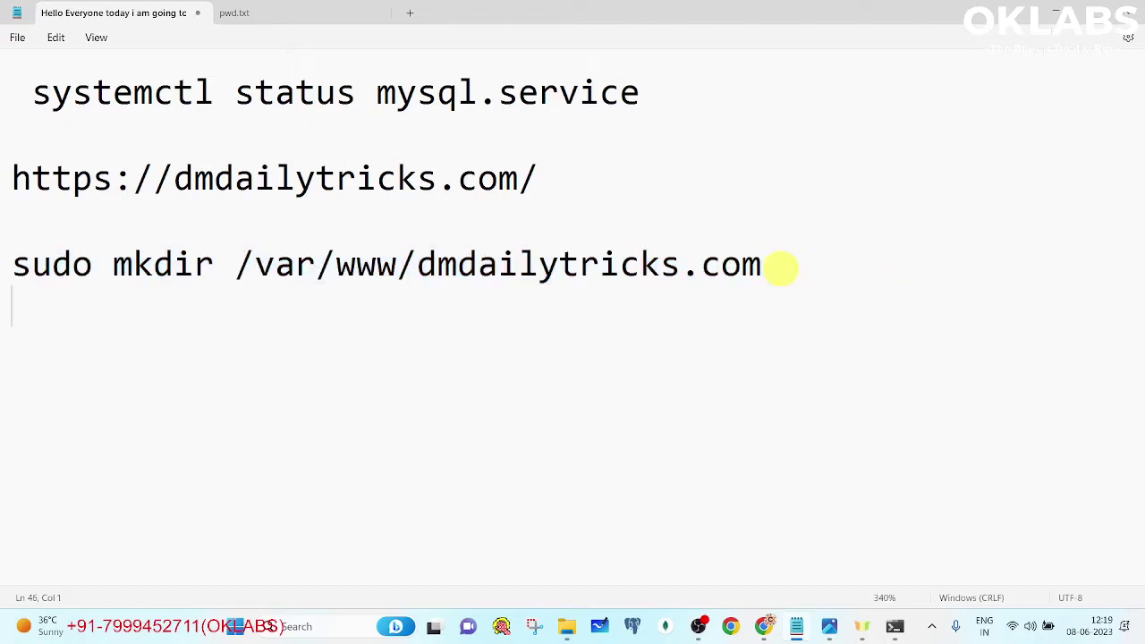
key("Return")
key("ctrl+v")
- Replace your_domain in the chown command with dmdailytricks.com, copied from the mkdir line
left_click(418, 266)
left_click_drag(426, 266, 761, 271)
left_click_drag(718, 349, 948, 349)
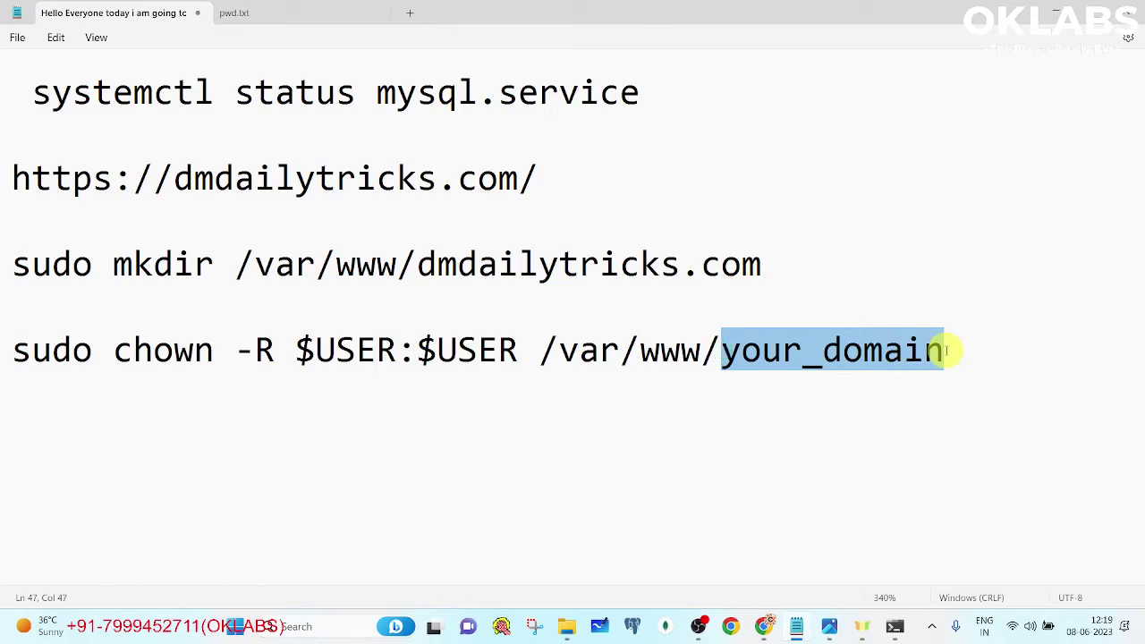
key("ctrl+v")
- Run sudo chown -R $USER:$USER /var/www/dmdailytricks.com in the SSH terminal
left_click_drag(1066, 344, 13, 327)
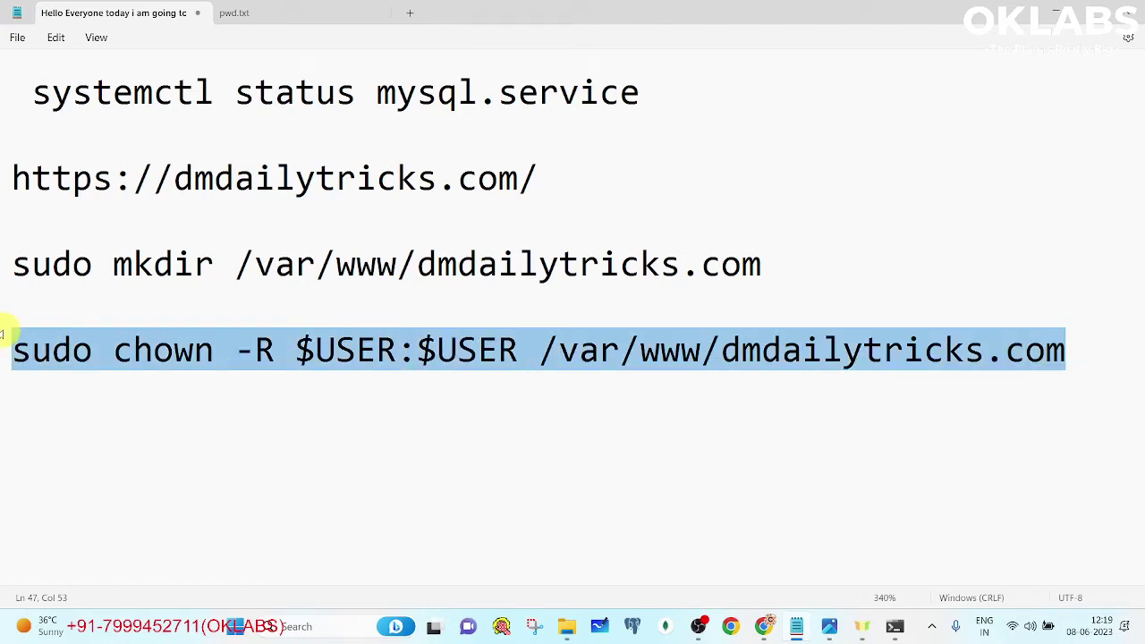
key("alt+Tab")
key("alt+Tab")
key("ctrl+v")
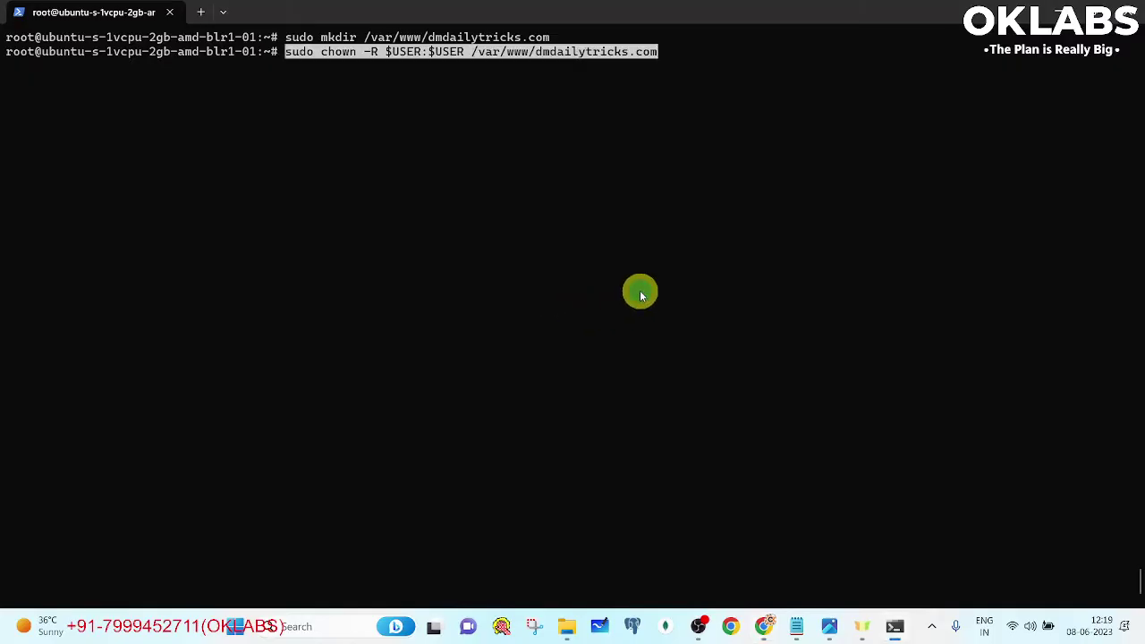
key("Return")
- Copy the tutorial's sudo nano /etc/apache2/sites-available/your_domain.conf command into the Notepad notes below the chown command
key("alt+Tab")
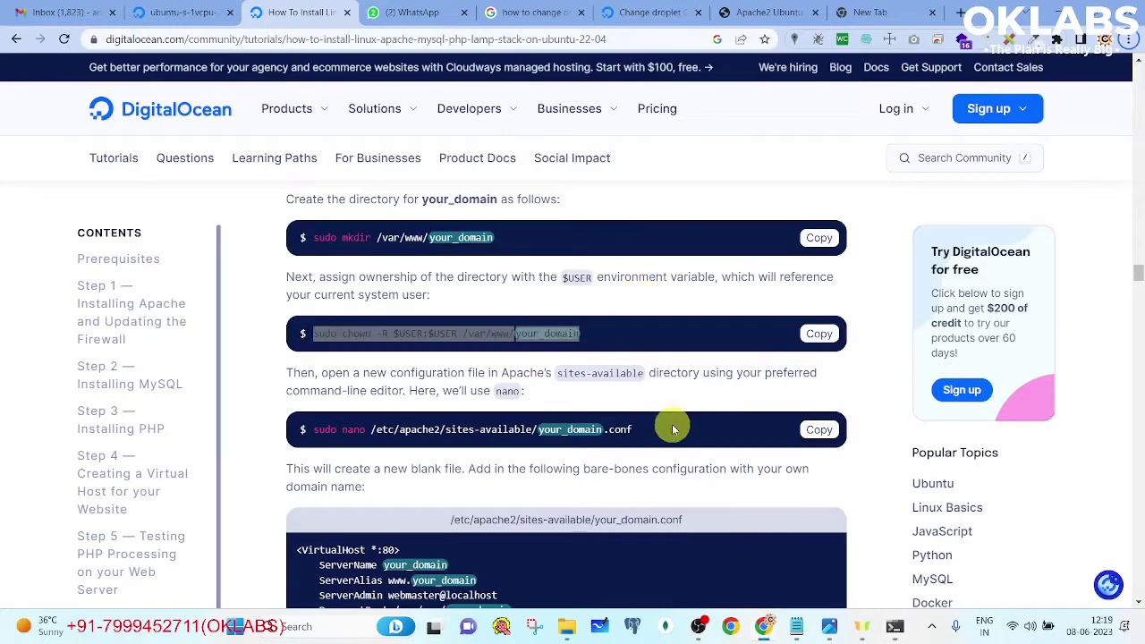
left_click(821, 433)
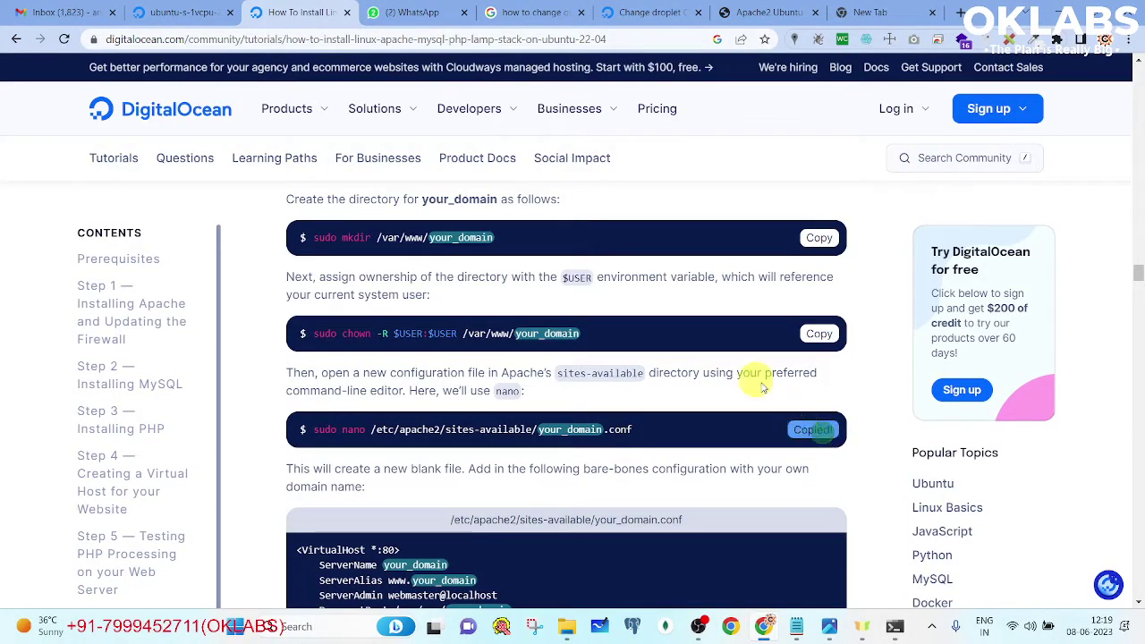
key("alt+Tab")
key("alt+Tab")
key("alt+Tab")
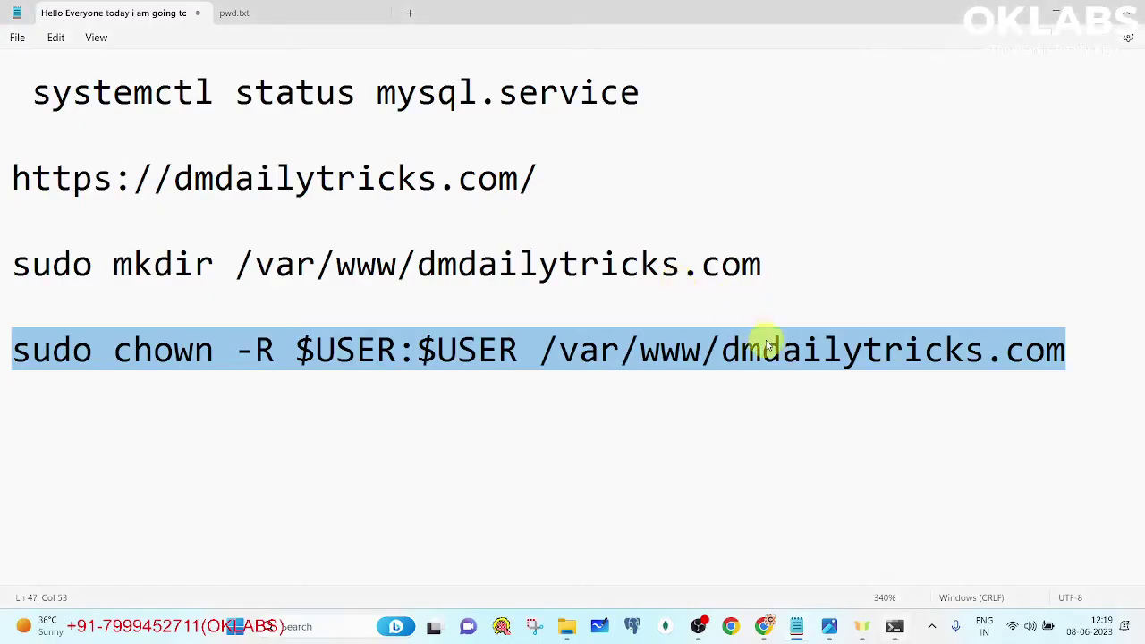
left_click(1073, 346)
key("Return")
key("ctrl+v")
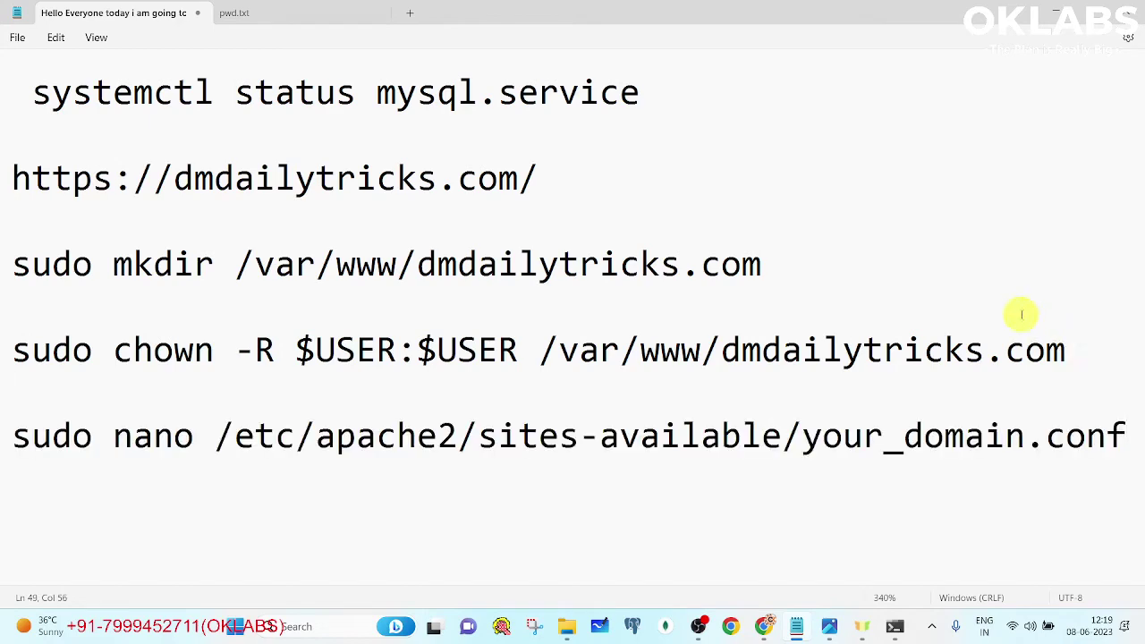
- Replace your_domain in the nano command with dmdailytricks.com, keeping the .conf extension
scroll(1011, 317, "down", 5)
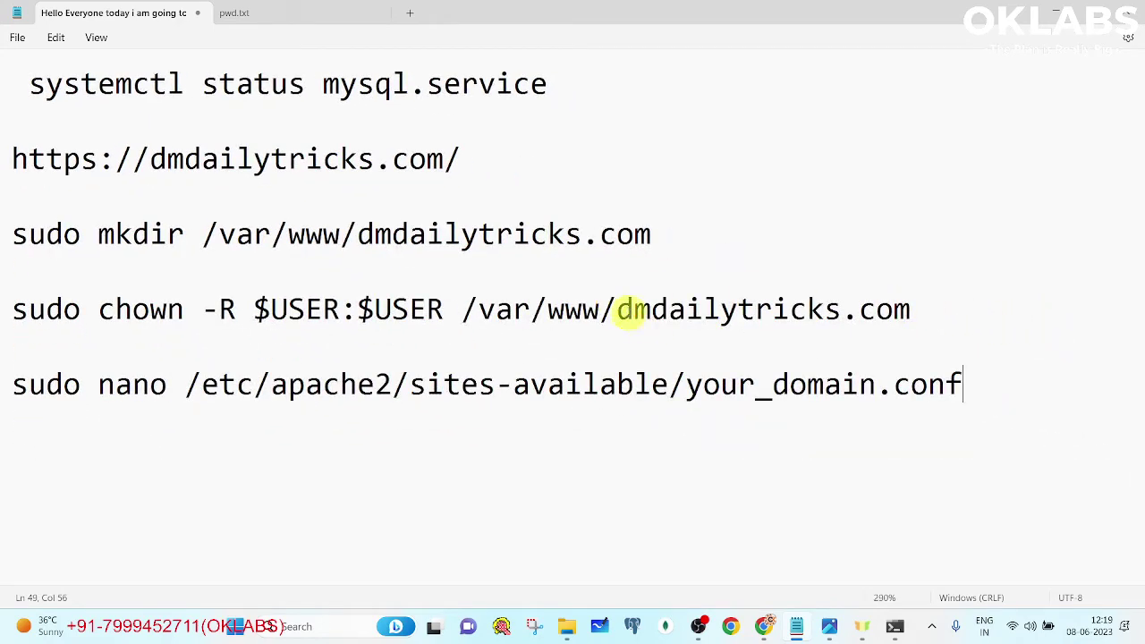
left_click_drag(619, 309, 921, 307)
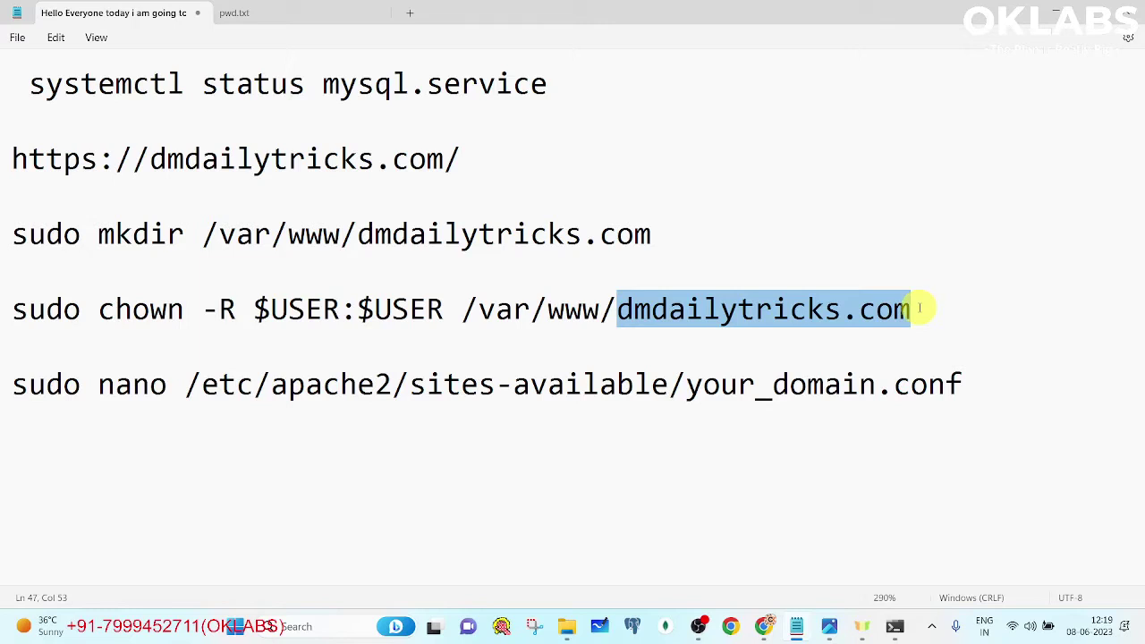
key("ctrl+c")
left_click_drag(890, 384, 687, 383)
key("ctrl+v")
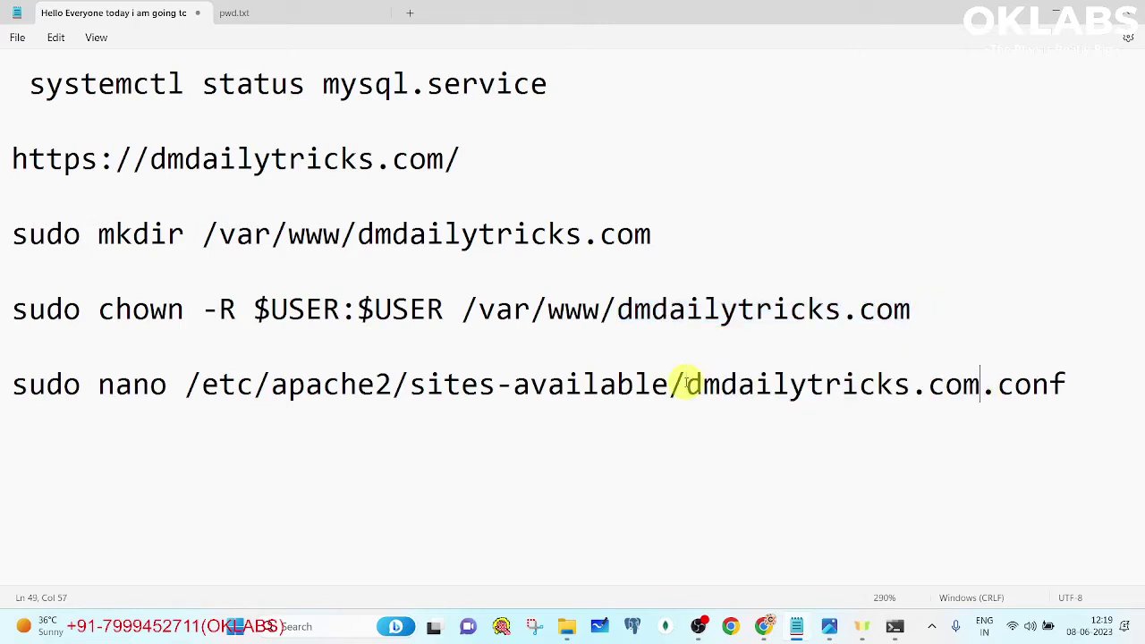
- Run sudo nano /etc/apache2/sites-available/dmdailytricks.com.conf in the SSH terminal to open the new virtual host file
left_click_drag(1064, 384, 2, 389)
key("alt+Tab")
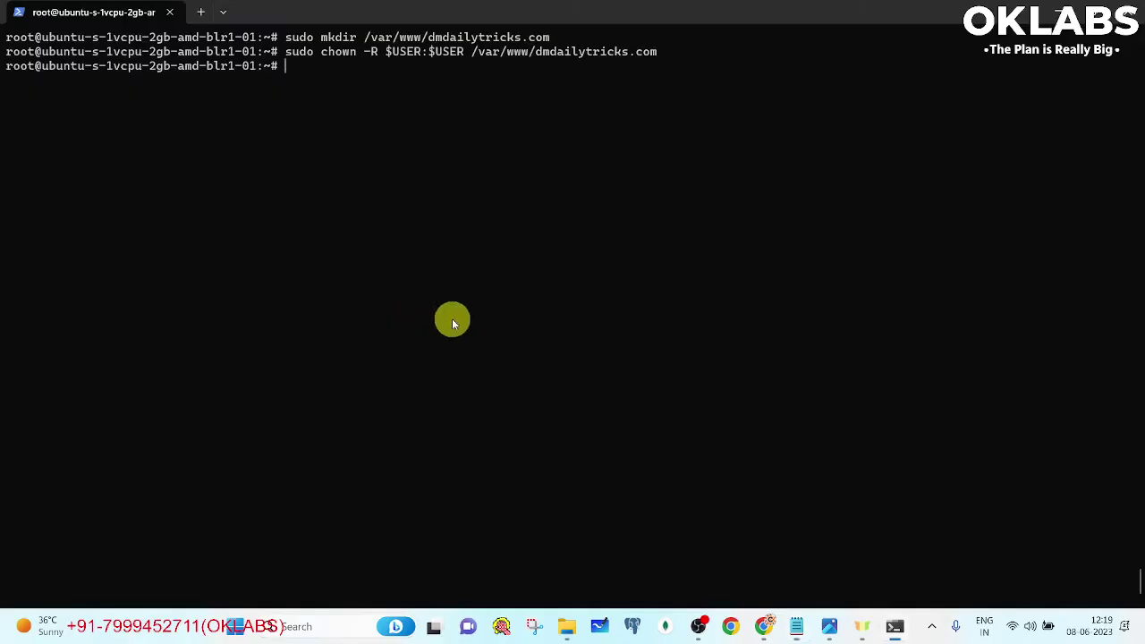
key("ctrl+v")
key("Return")
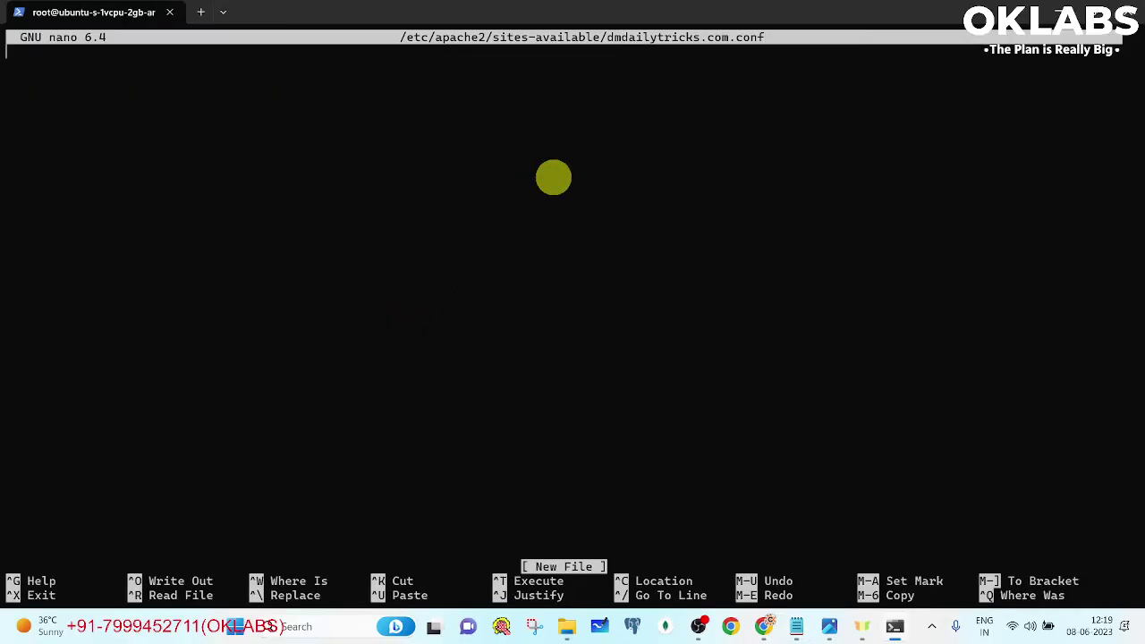
- Copy the tutorial's VirtualHost *:80 configuration block and paste it into the empty dmdailytricks.com.conf file in nano
key("alt+Tab")
key("alt+Tab")
scroll(524, 238, "down", 5)
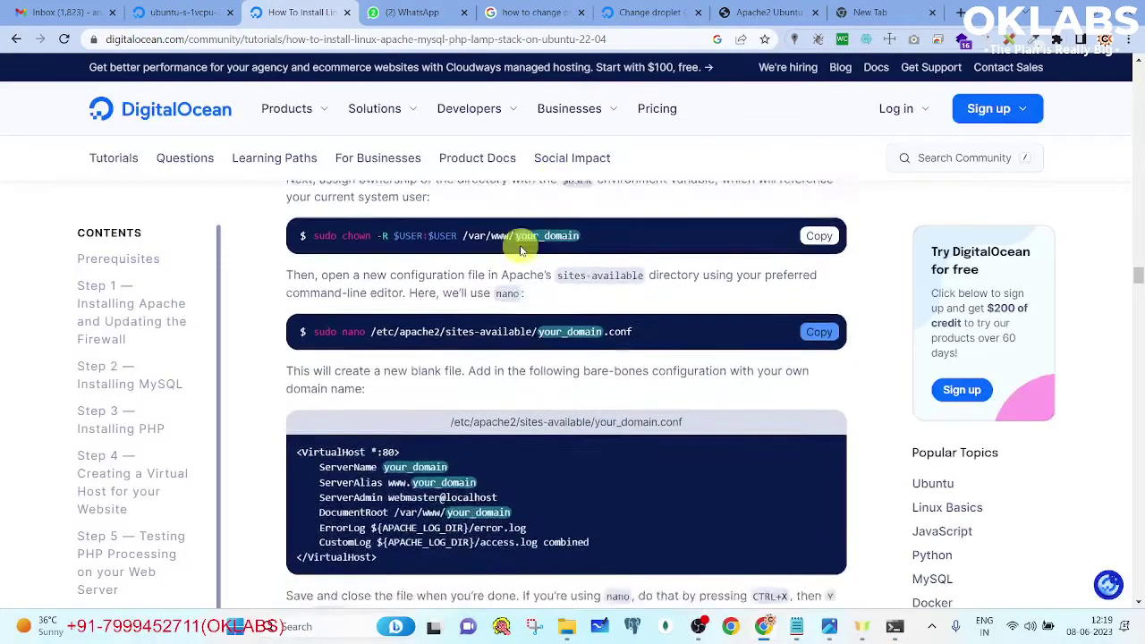
left_click_drag(410, 349, 282, 542)
scroll(370, 467, "down", 2)
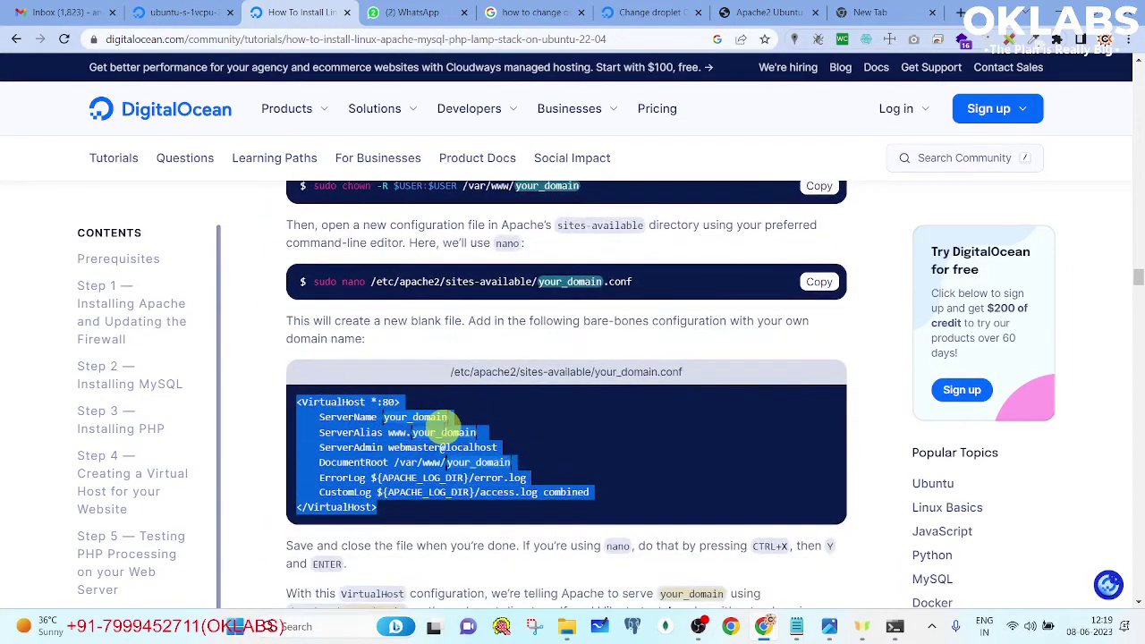
key("ctrl+c")
key("alt+Tab")
key("alt+Tab")
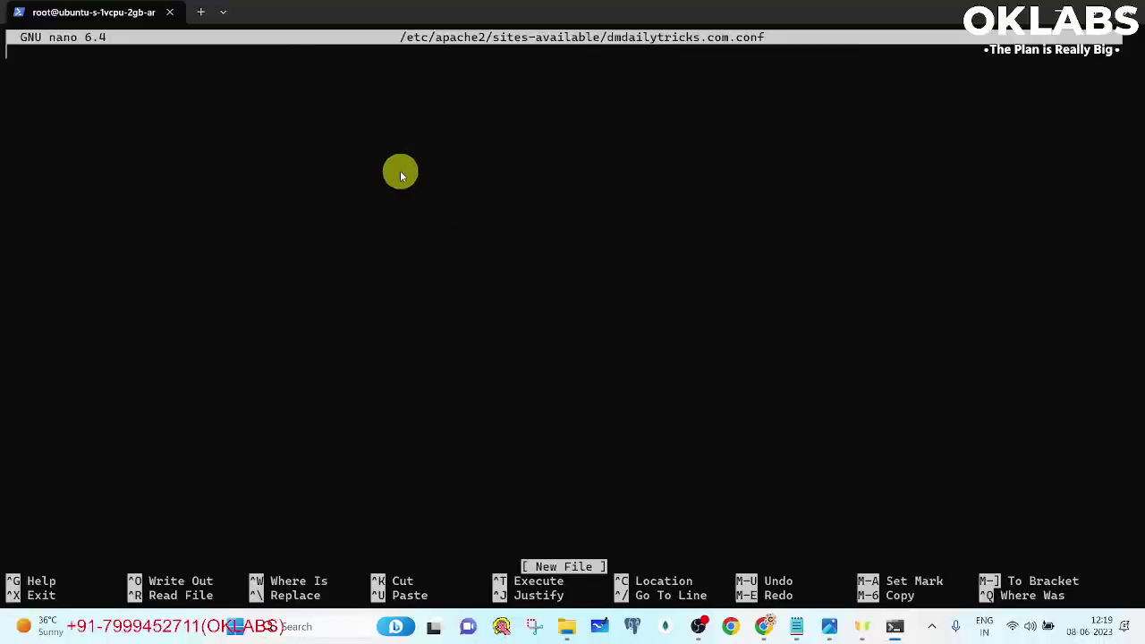
right_click(400, 173)
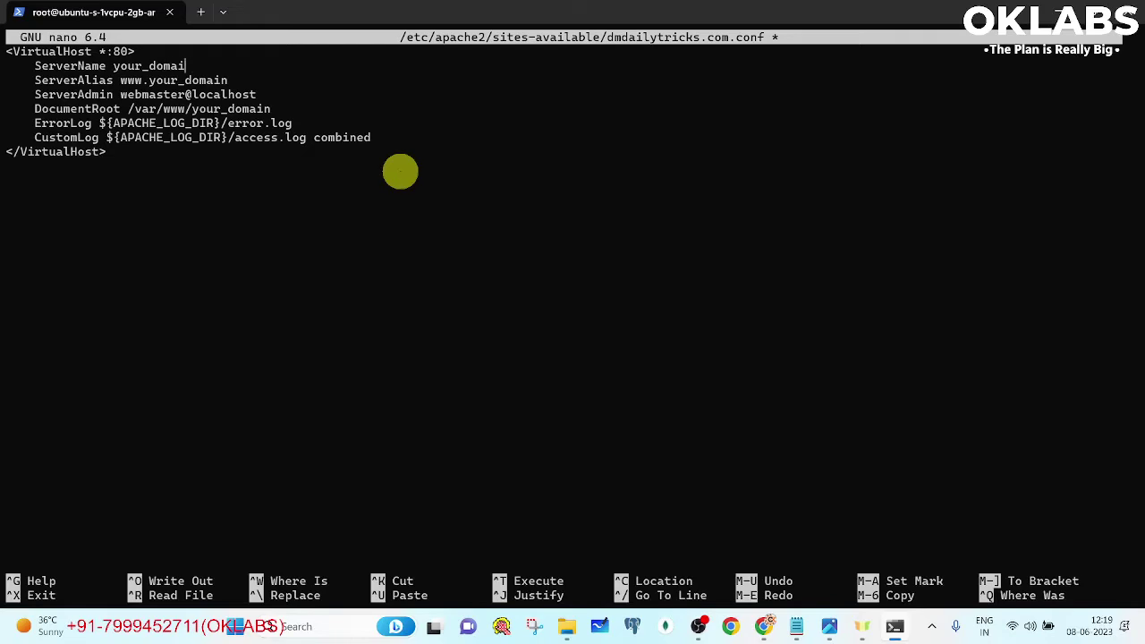
- Replace your_domain on the ServerName line with dmdailytricks.com copied from the Notepad notes
key("alt+Tab")
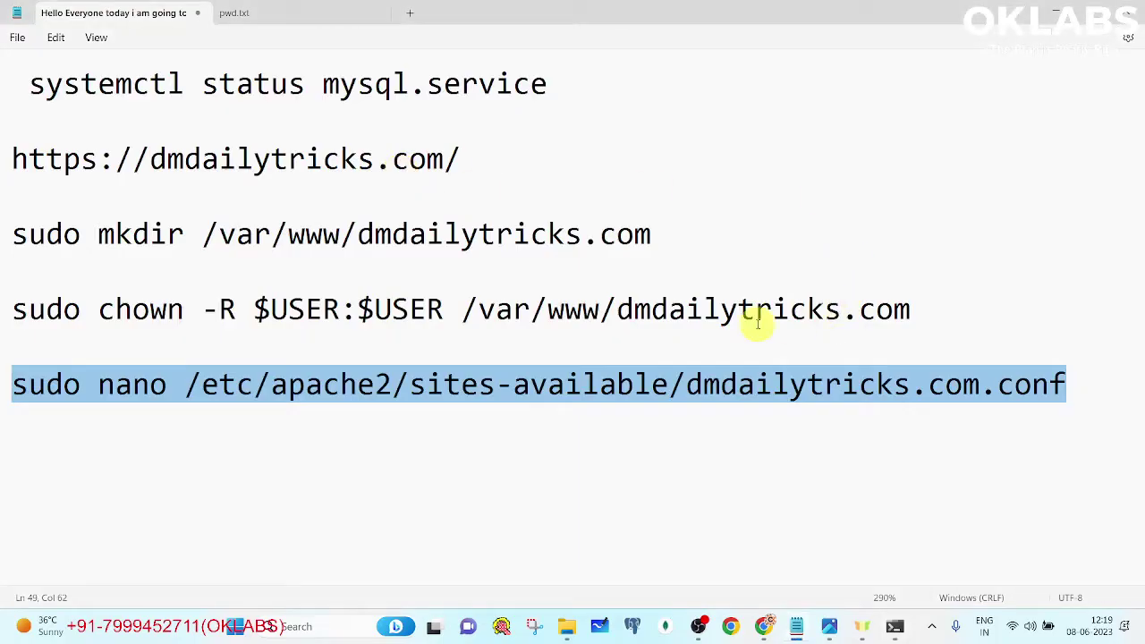
left_click_drag(619, 308, 921, 304)
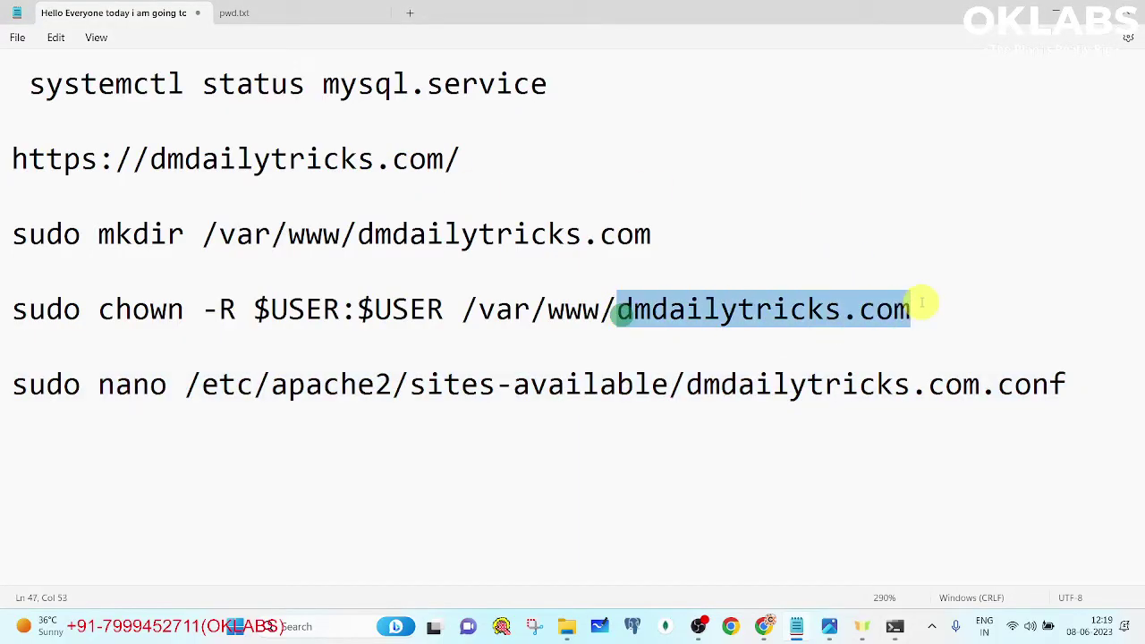
key("ctrl+c")
key("alt+Tab")
right_click(391, 97)
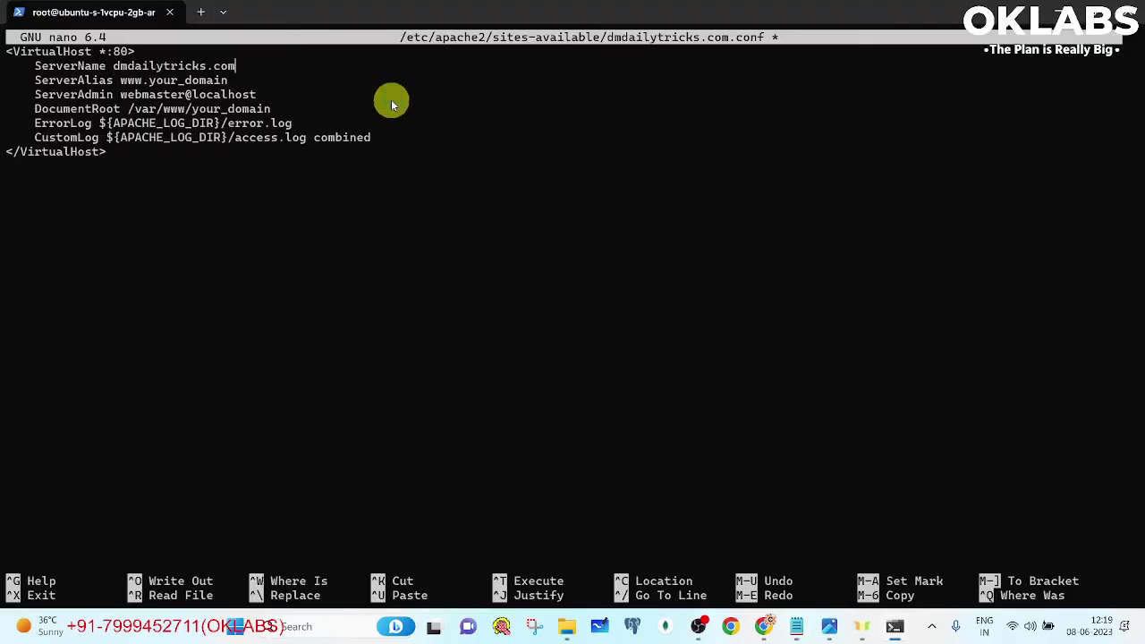
- Replace your_domain with dmdailytricks.com on the ServerAlias and DocumentRoot lines, and start writing out the file
key("Down")
right_click(391, 102)
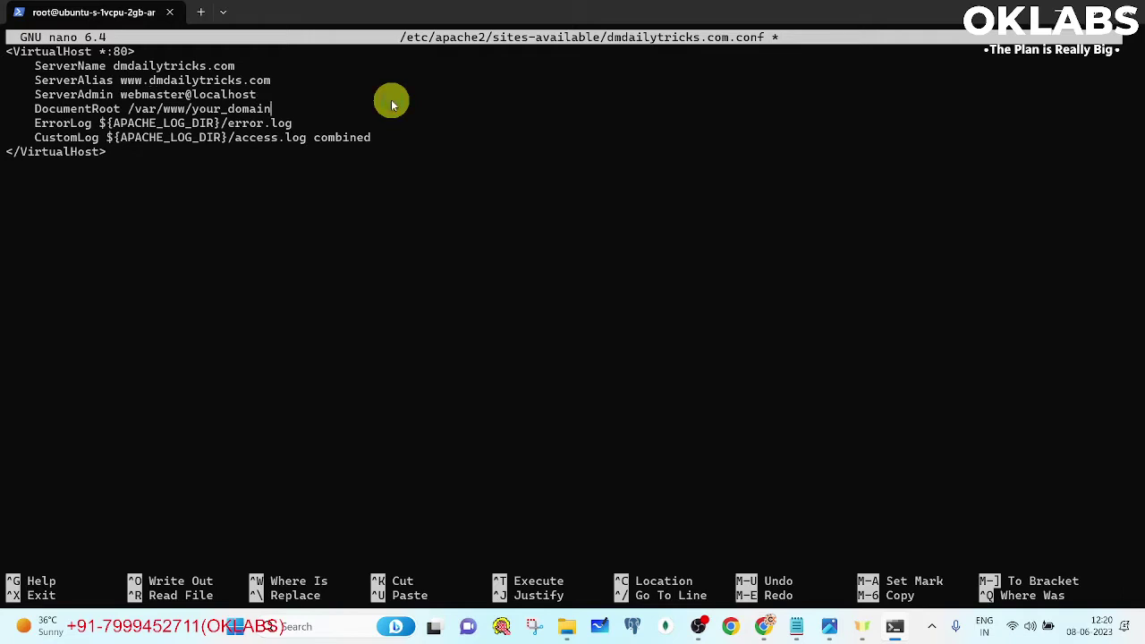
key("BackSpace")
key("BackSpace")
key("BackSpace")
key("BackSpace")
key("BackSpace")
key("BackSpace")
right_click(391, 103)
key("ctrl+o")
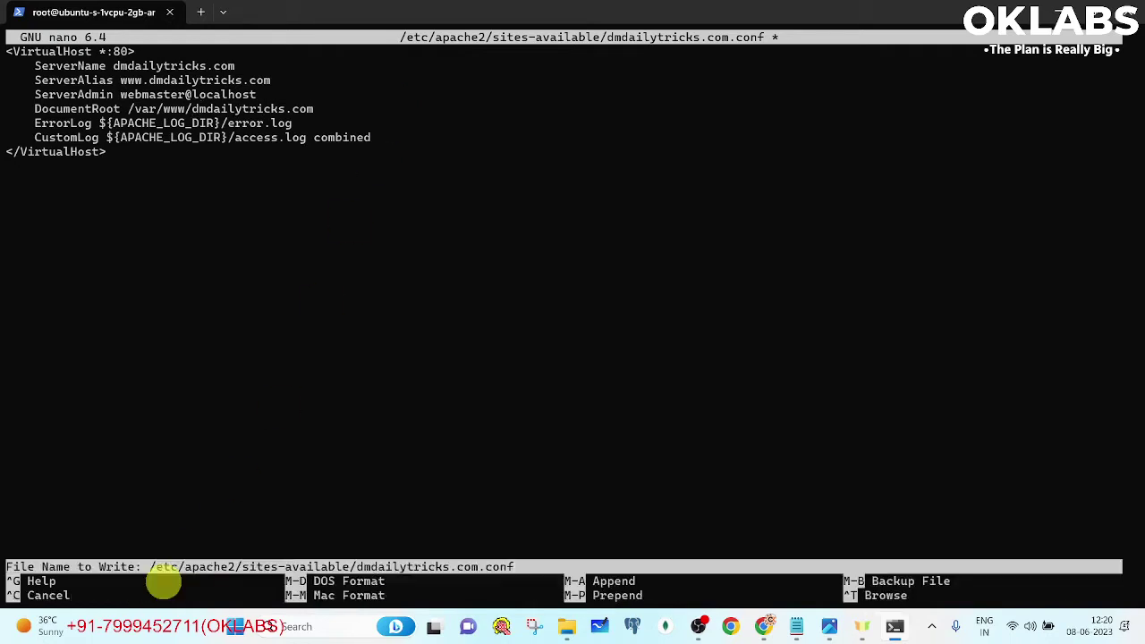
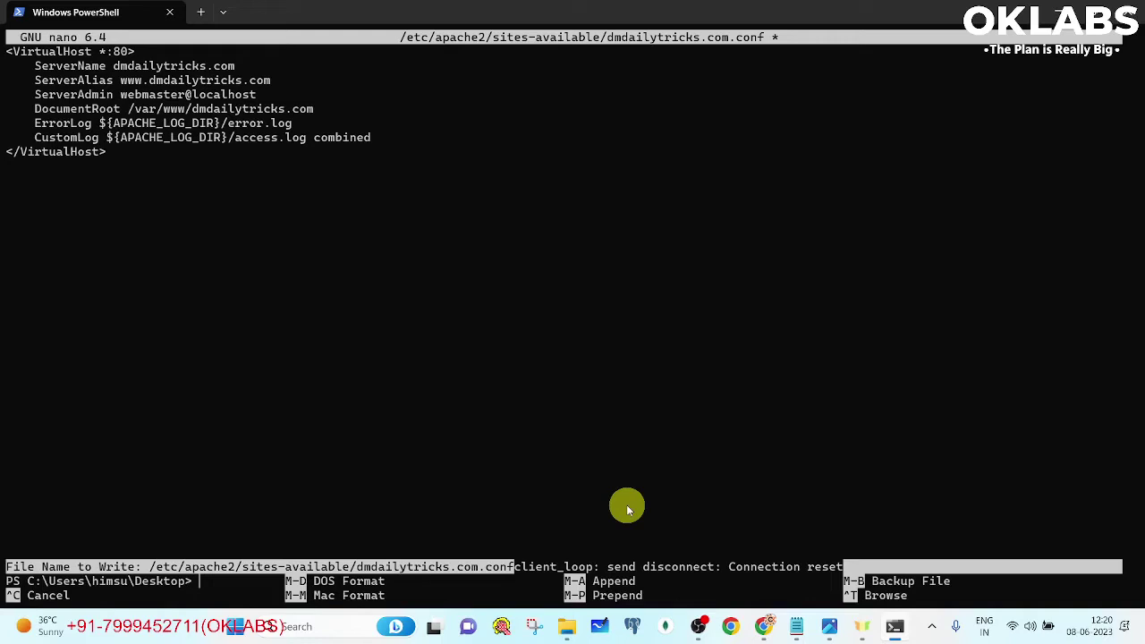
- Clear the leftover nano screen from the local PowerShell window with cls
key("Up")
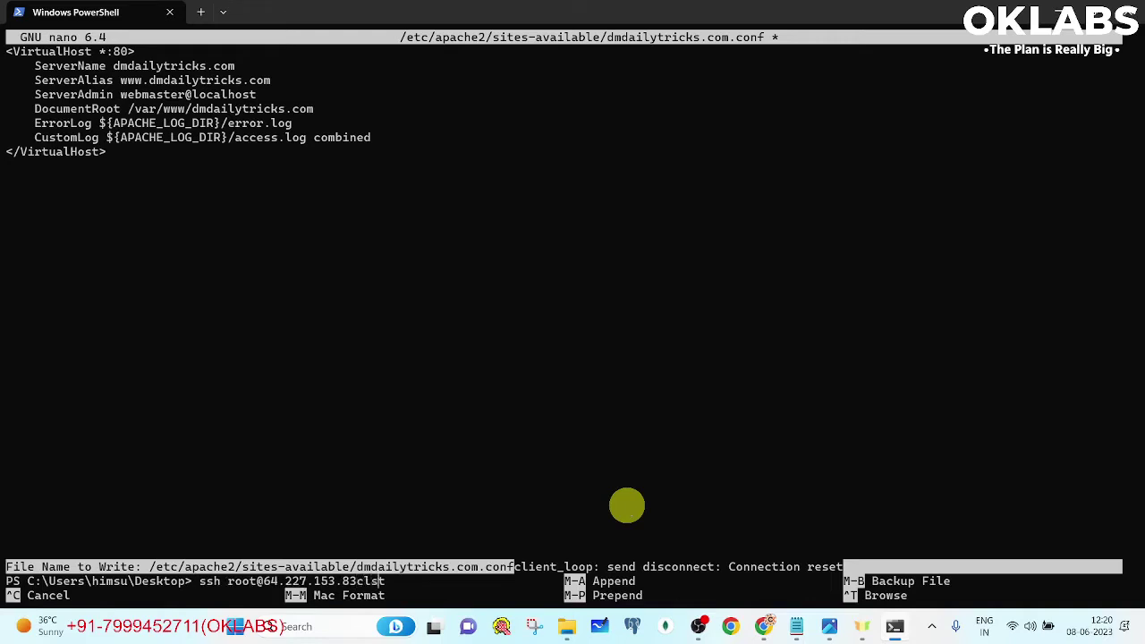
type("cls")
key("Return")
type("l")
key("ctrl+l")
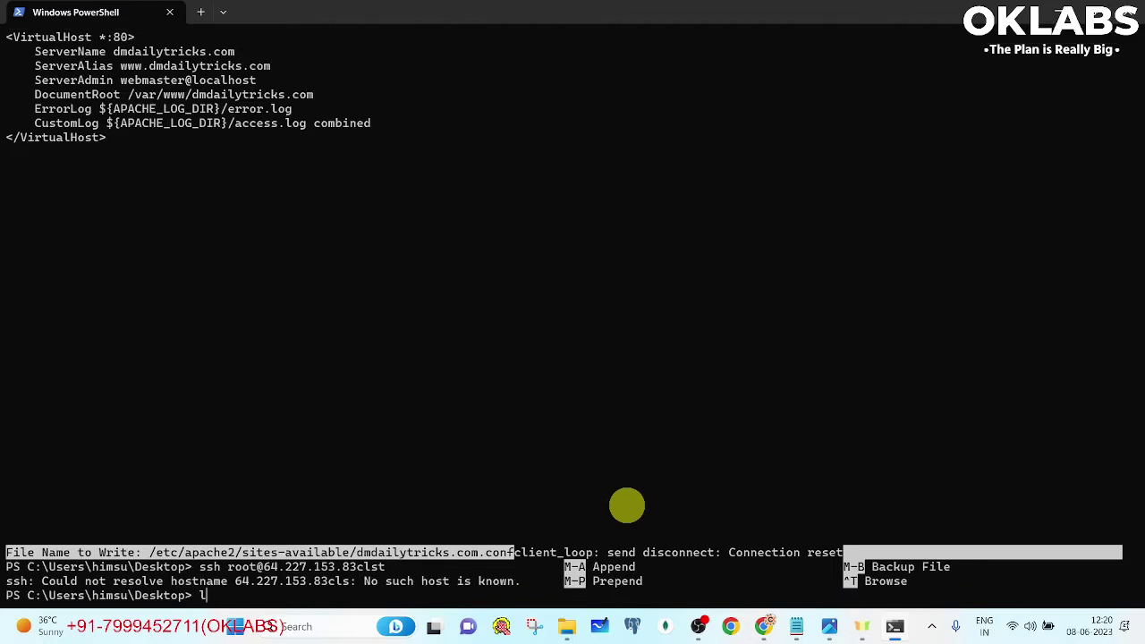
type("cls")
key("Return")
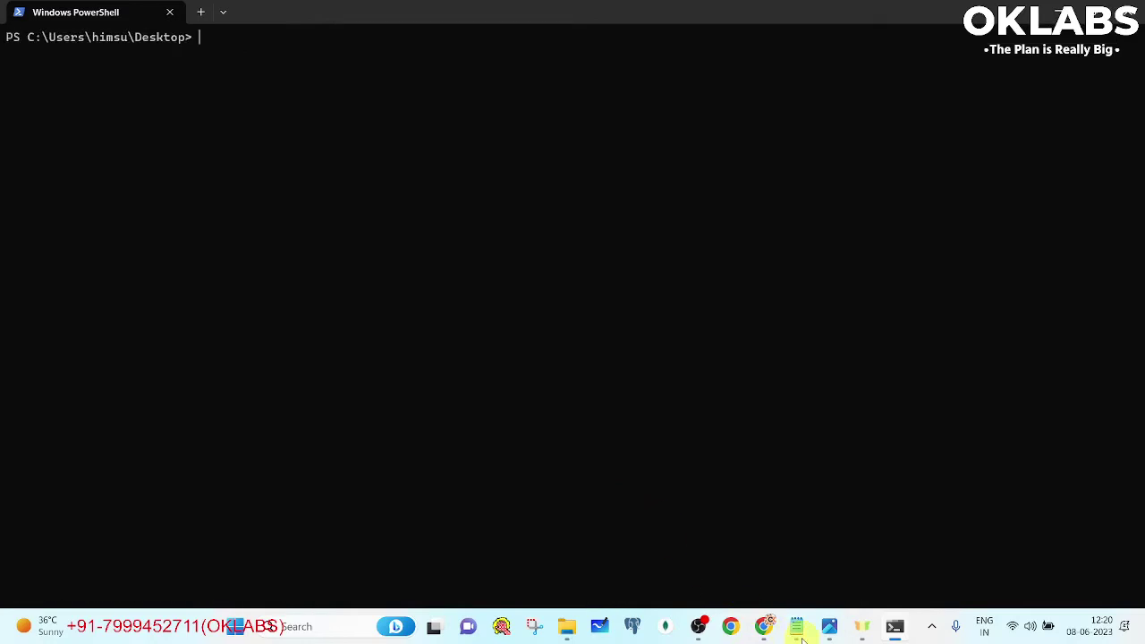
left_click(894, 626)
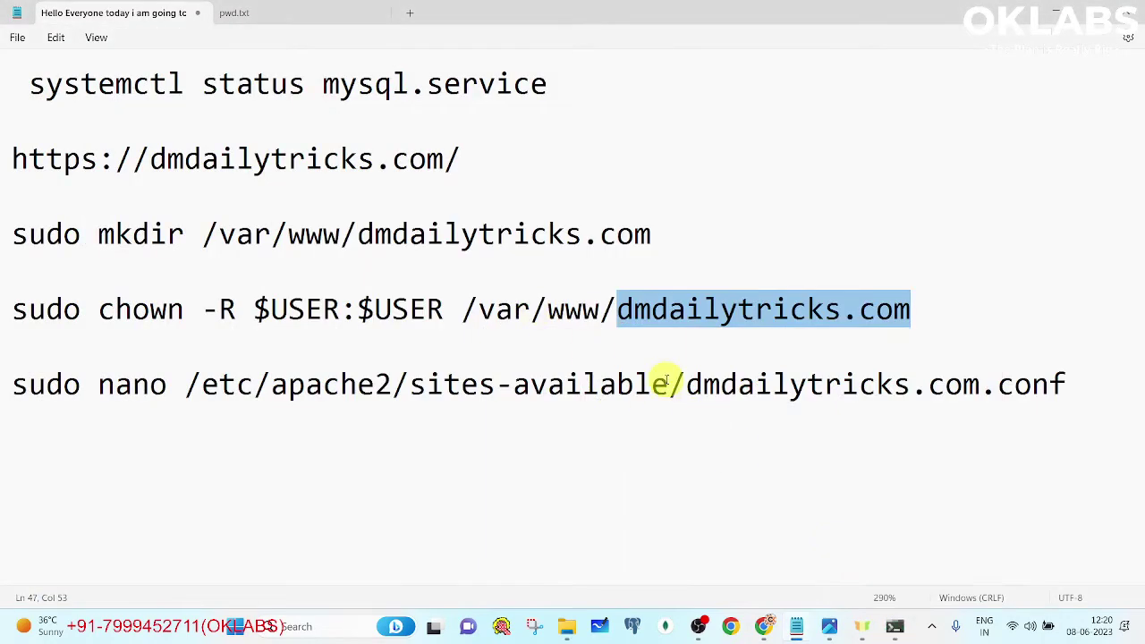
key("alt+Tab")
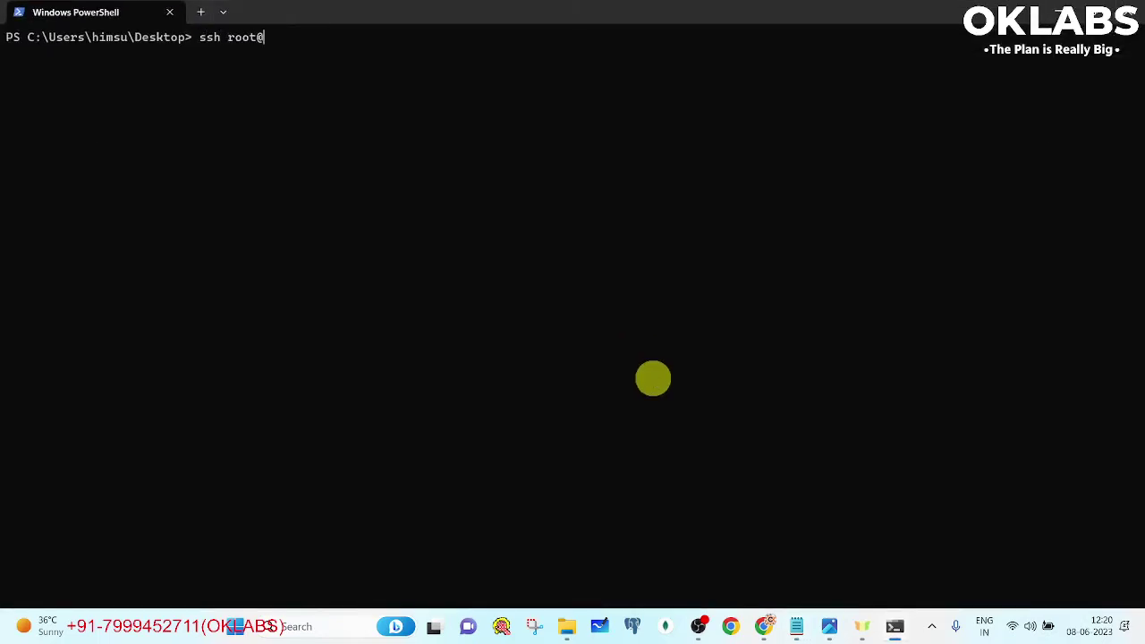
key("alt+Tab")
left_click(762, 626)
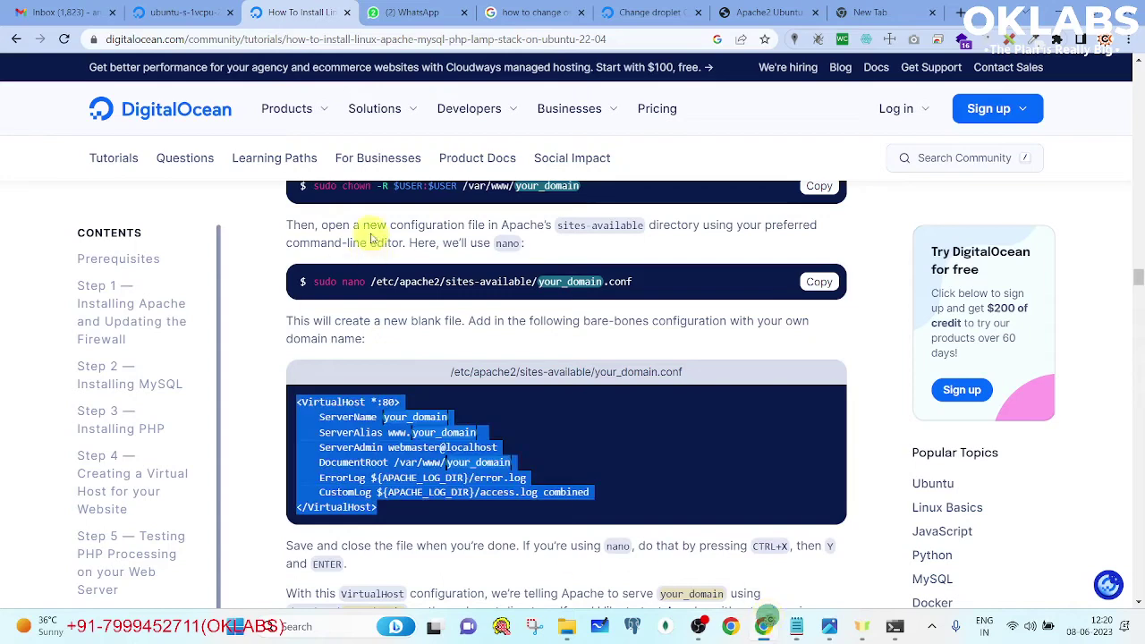
left_click(172, 13)
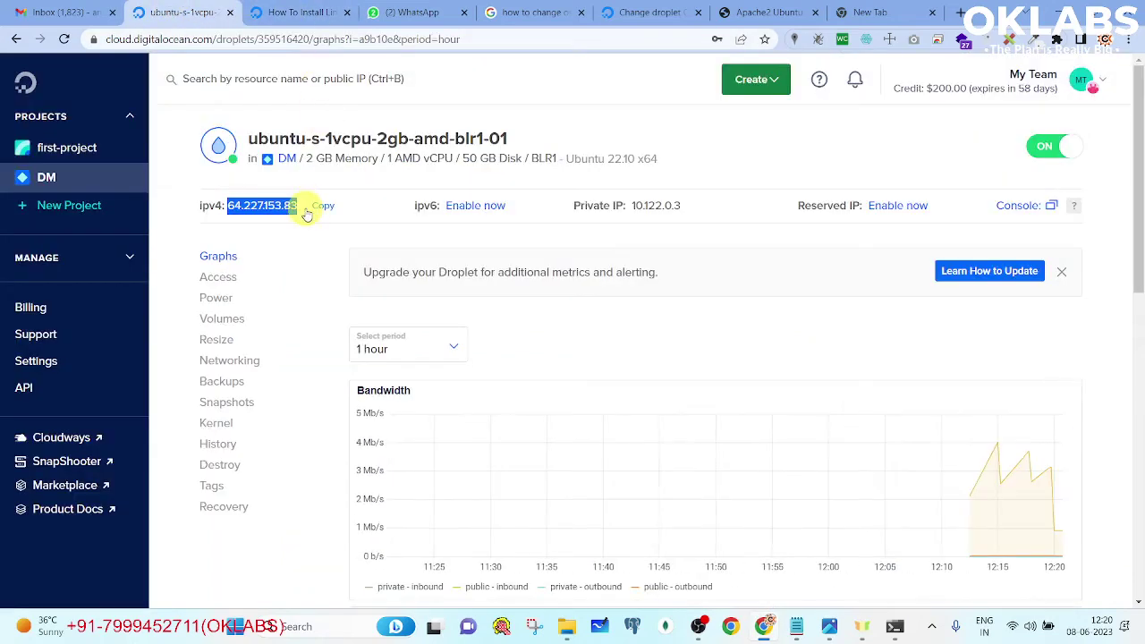
left_click(326, 206)
key("alt+Tab")
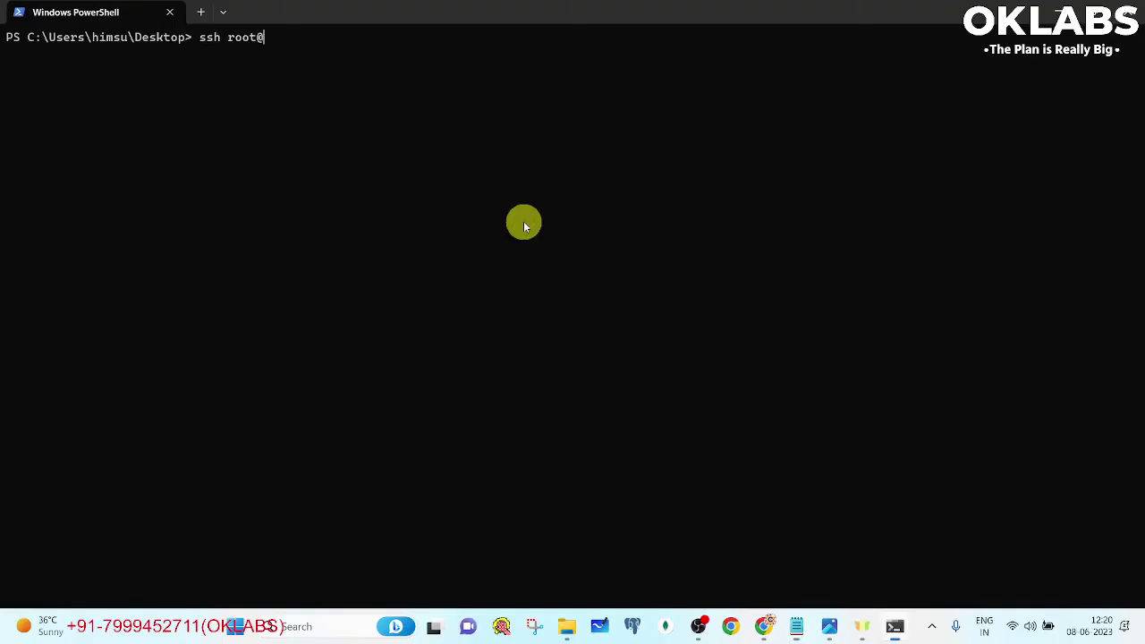
right_click(534, 219)
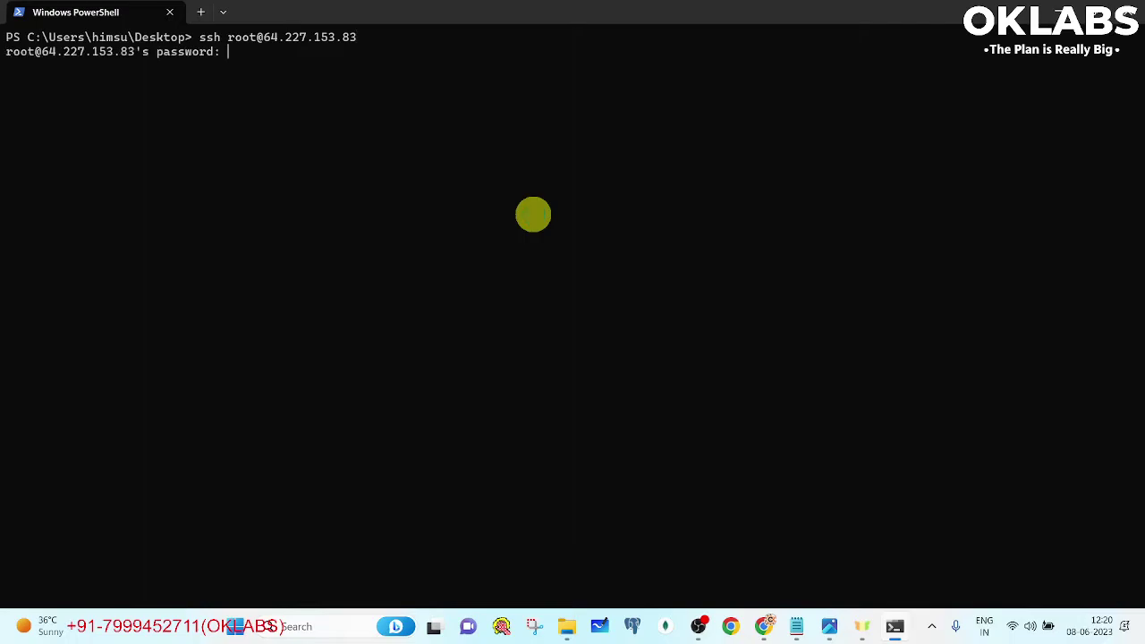
- Log in to the droplet with the root password stored in pwd.txt, then clear the terminal screen
key("alt+Tab")
left_click(279, 18)
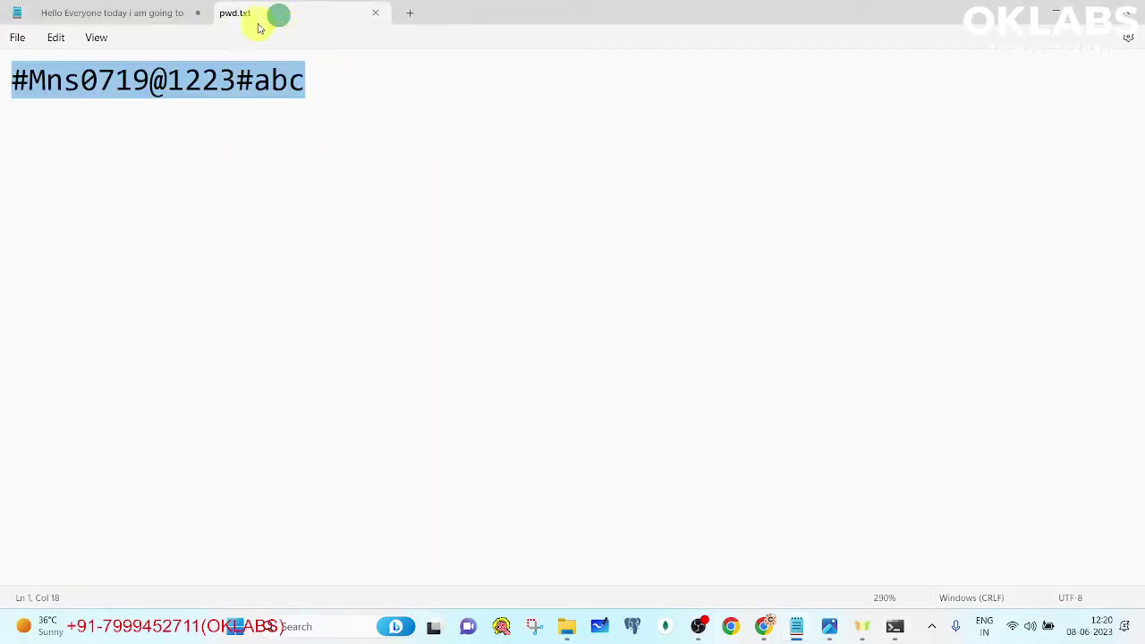
left_click(148, 17)
key("alt+Tab")
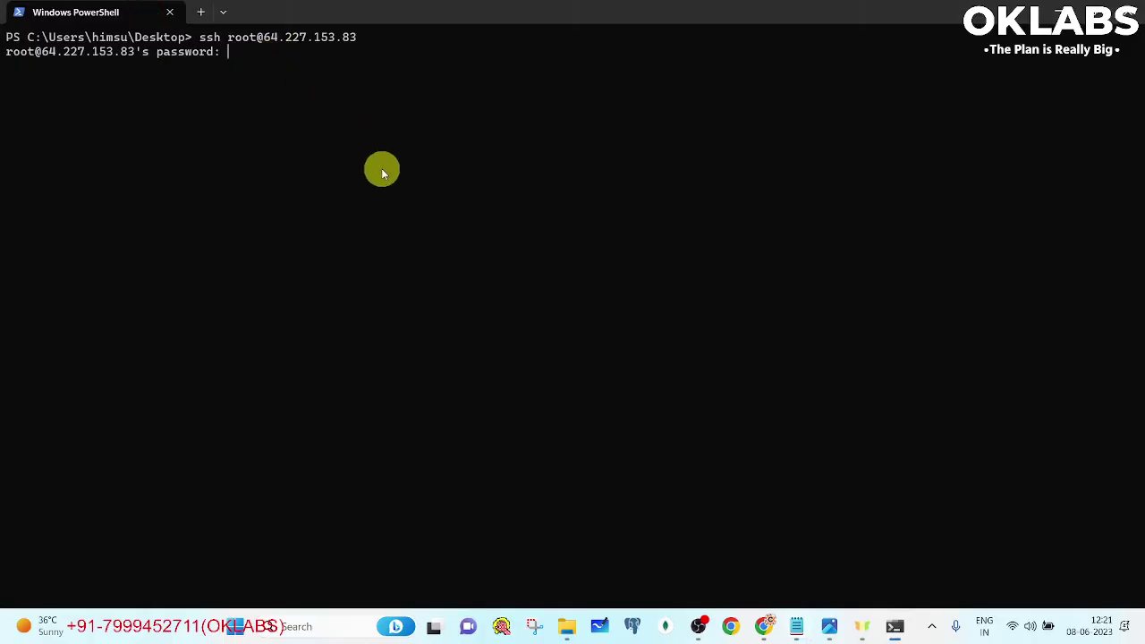
key("ctrl+v")
key("Return")
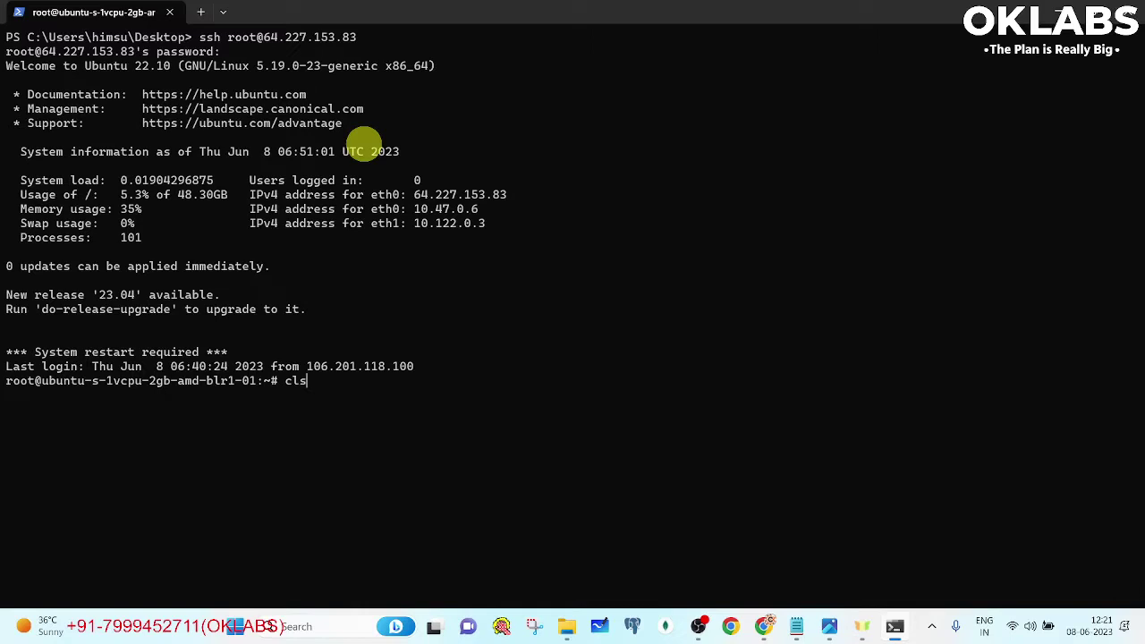
type("cls")
key("Return")
key("ctrl+l")
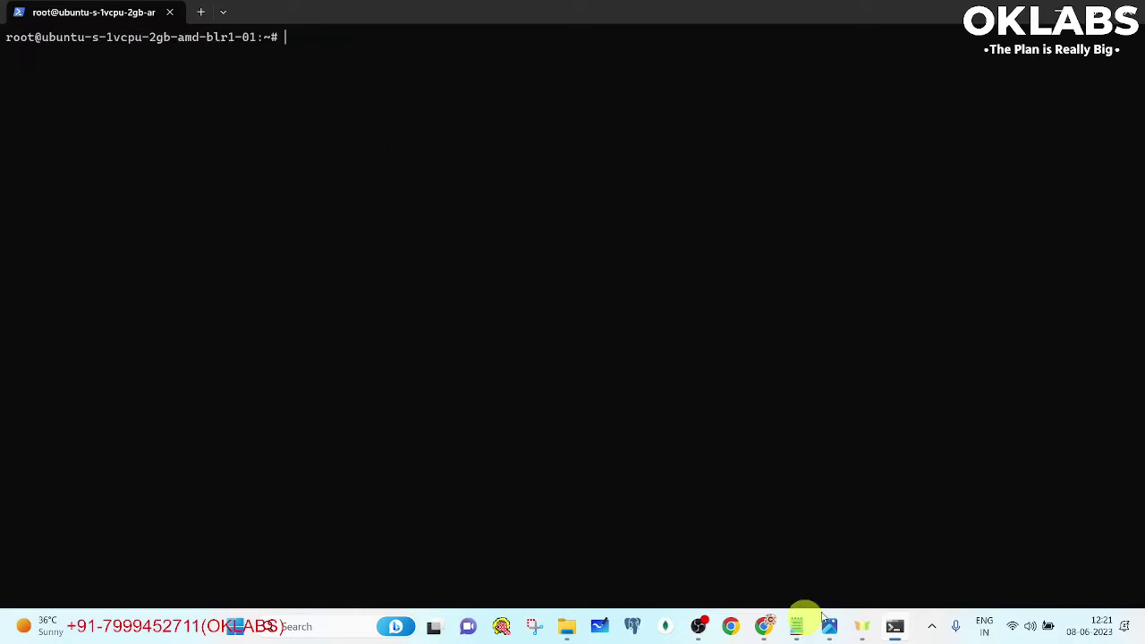
- Copy sudo nano /etc/apache2/sites-available/dmdailytricks.com.conf from the Notepad notes and run it in the SSH terminal
left_click(758, 625)
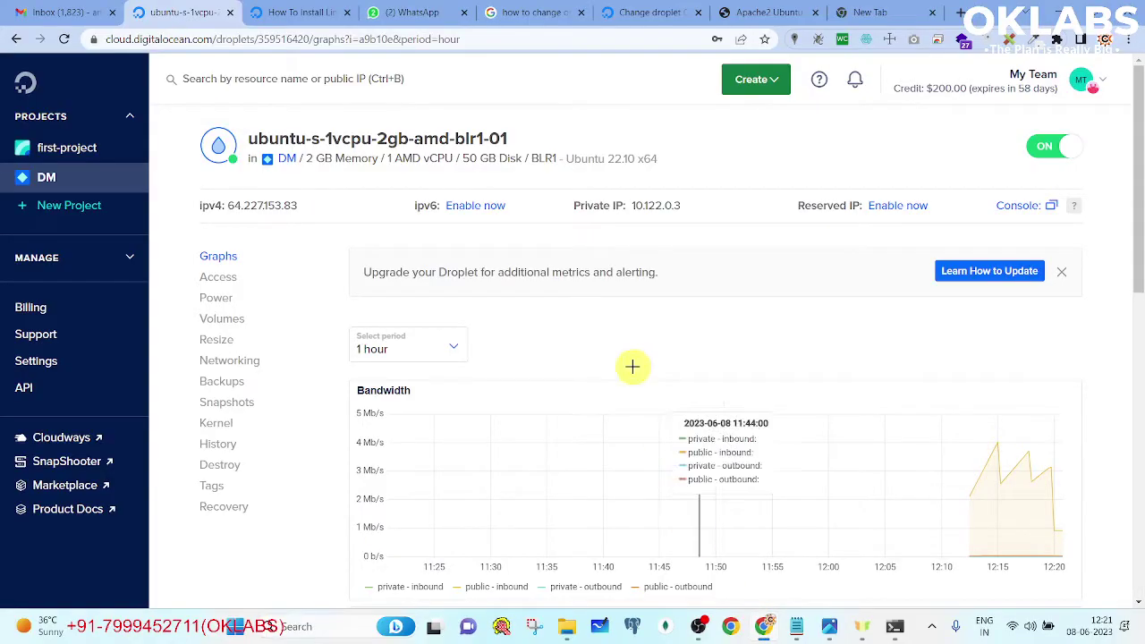
left_click(292, 11)
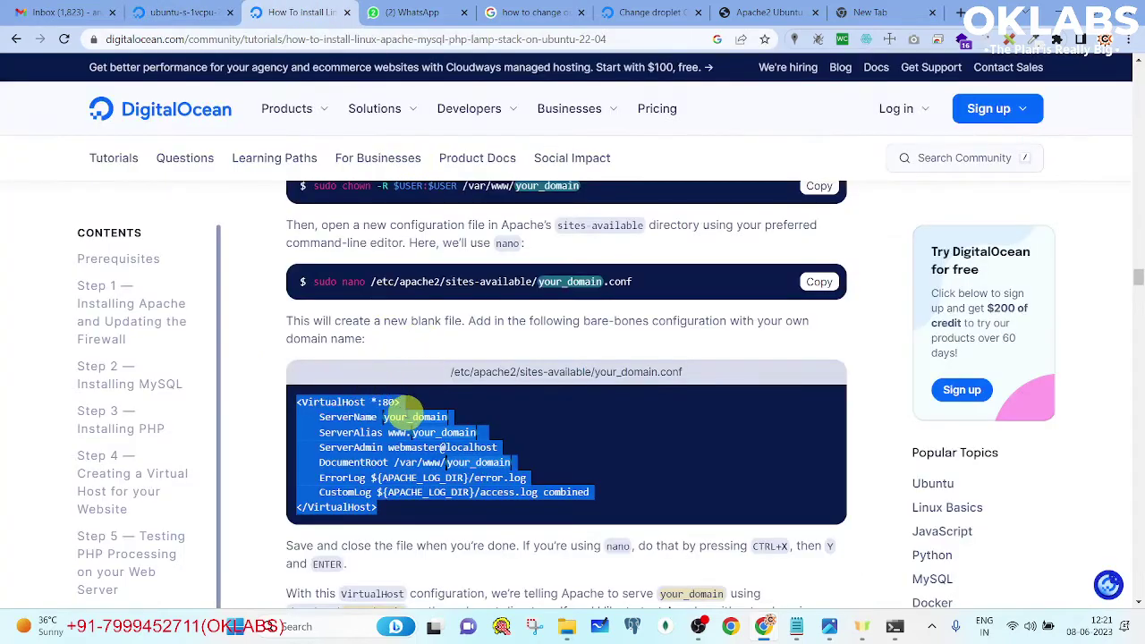
left_click(526, 393)
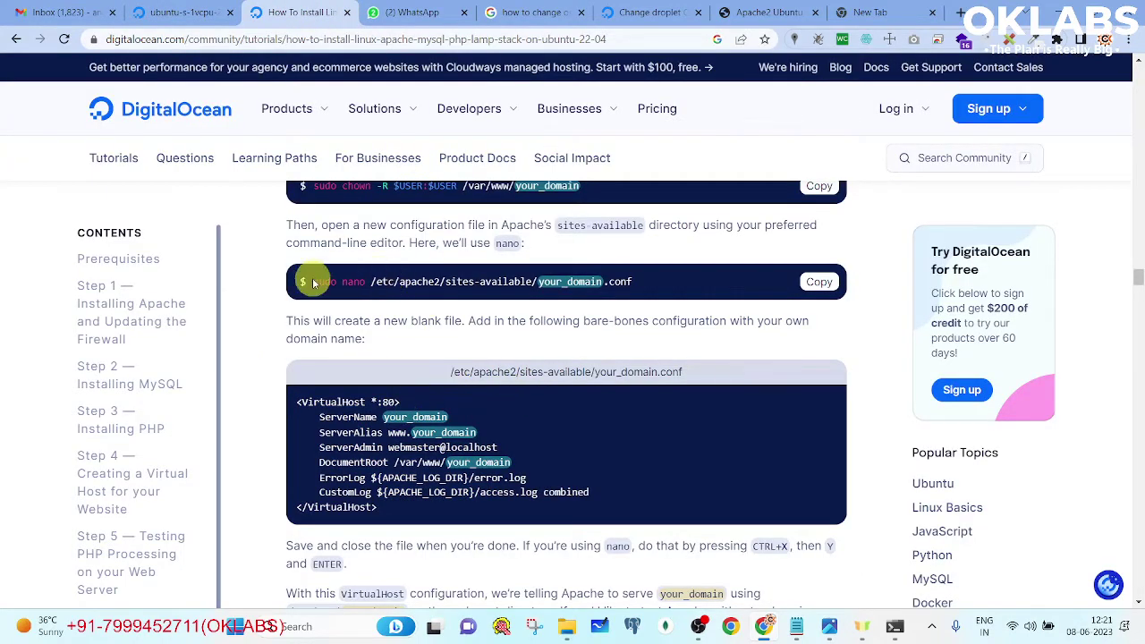
left_click_drag(312, 279, 617, 273)
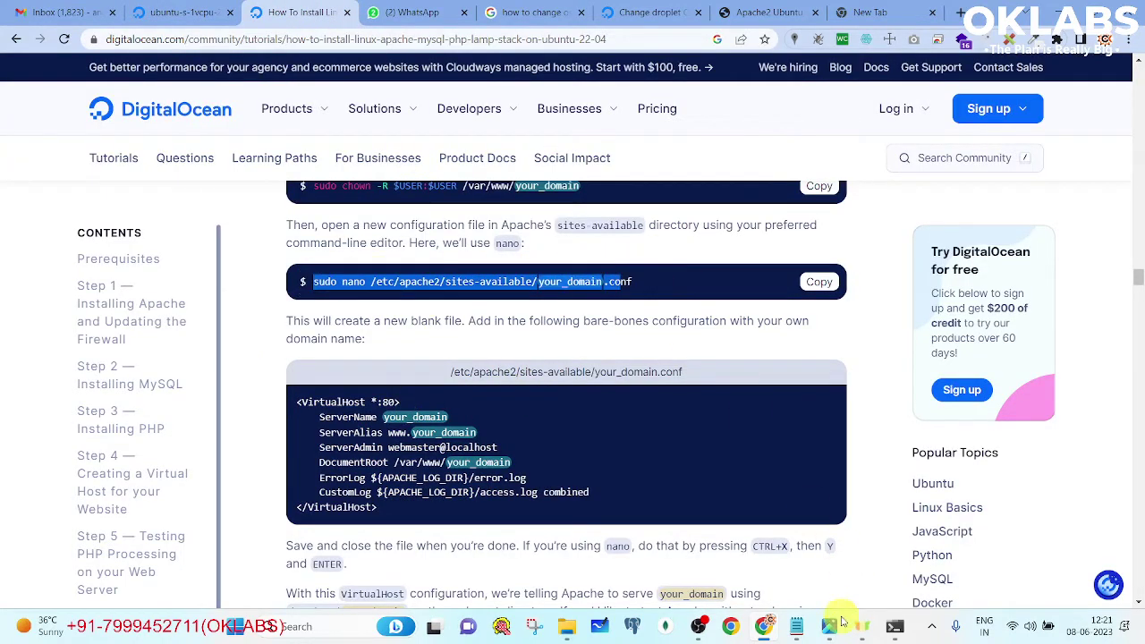
left_click(796, 626)
left_click(540, 369)
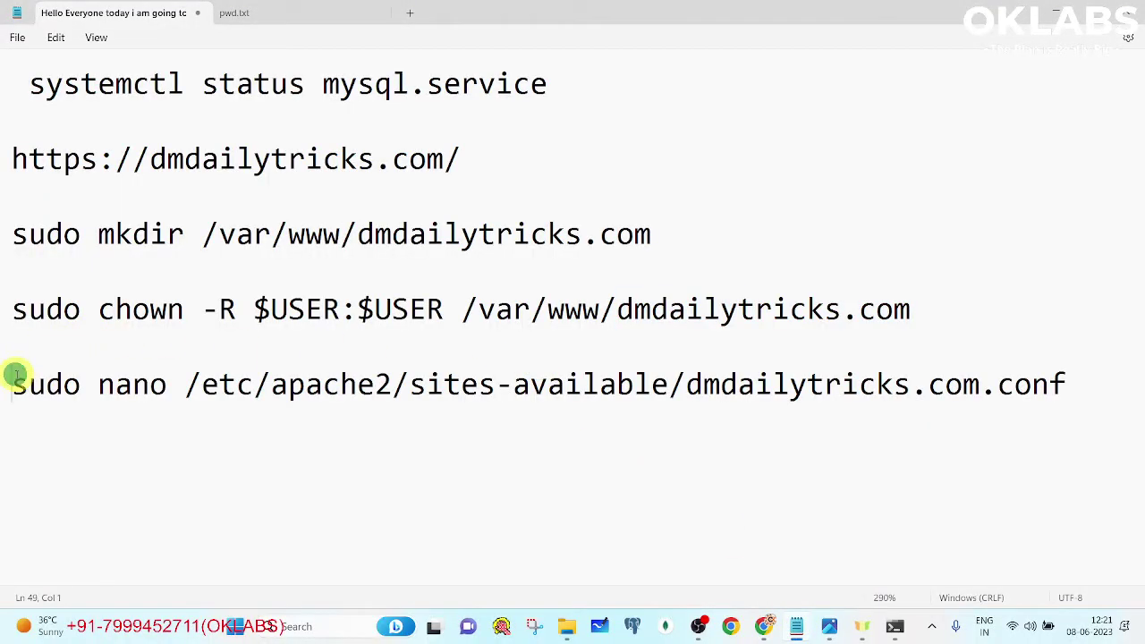
left_click_drag(12, 376, 1126, 371)
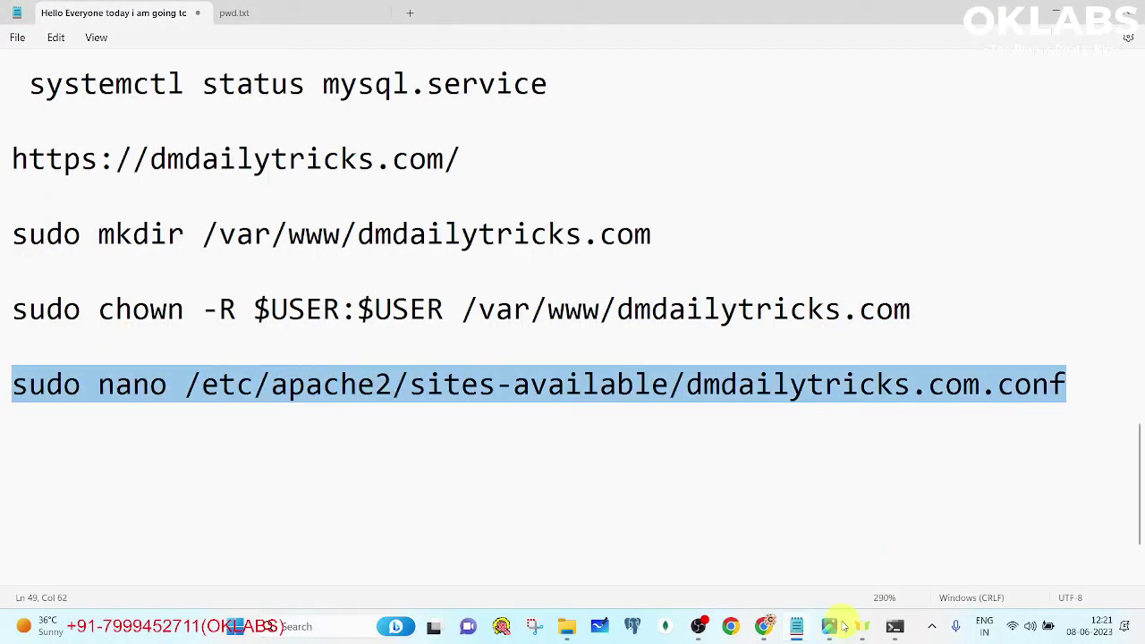
left_click(894, 626)
key("Return")
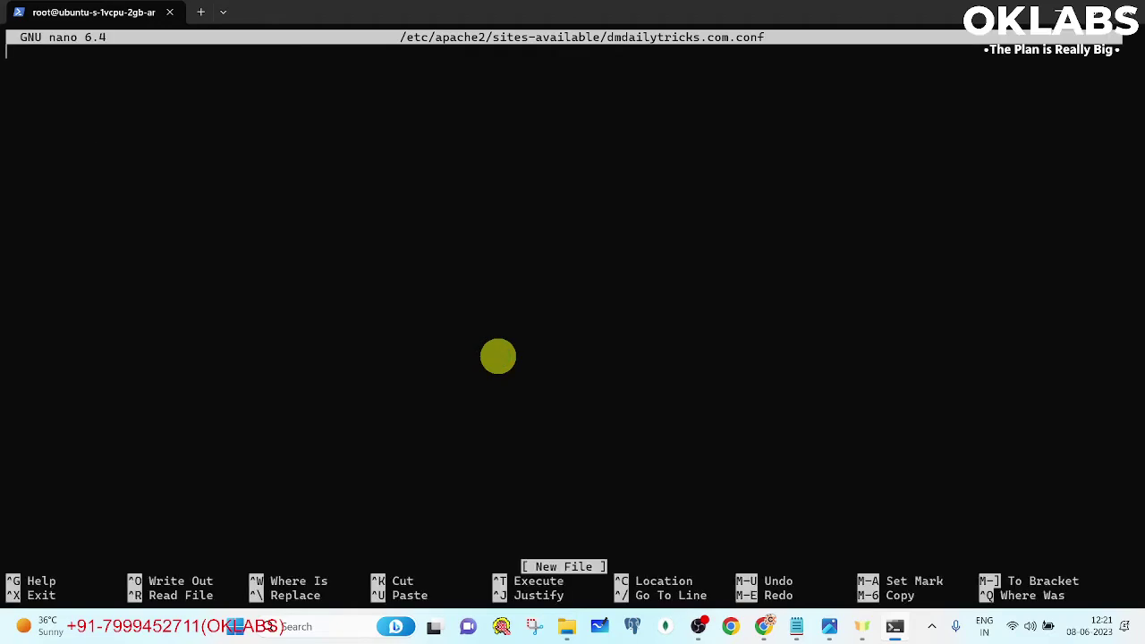
- Copy the VirtualHost configuration block from the DigitalOcean tutorial in Chrome and paste it into the empty nano file in the terminal
key("alt+Tab")
key("alt+Tab")
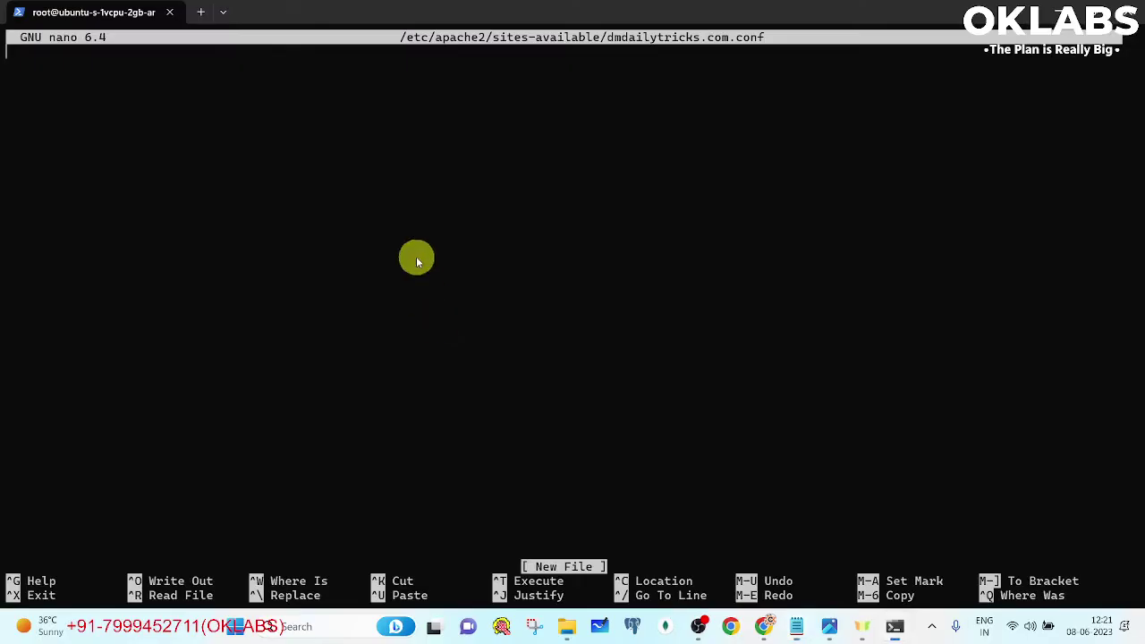
left_click(763, 626)
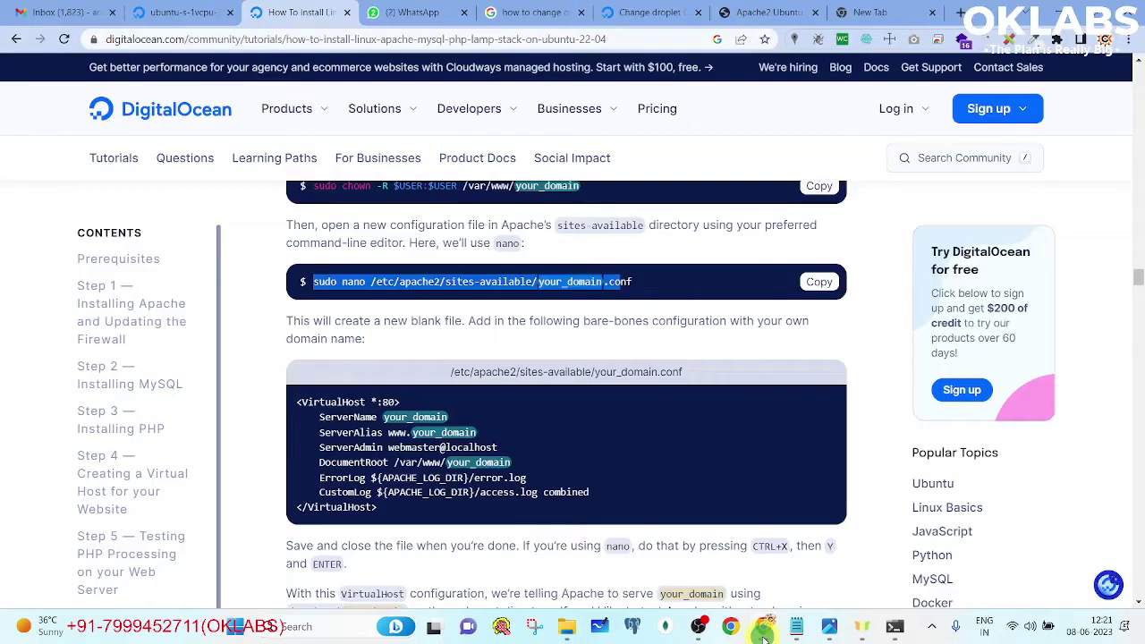
left_click(398, 512)
left_click_drag(397, 513, 294, 404)
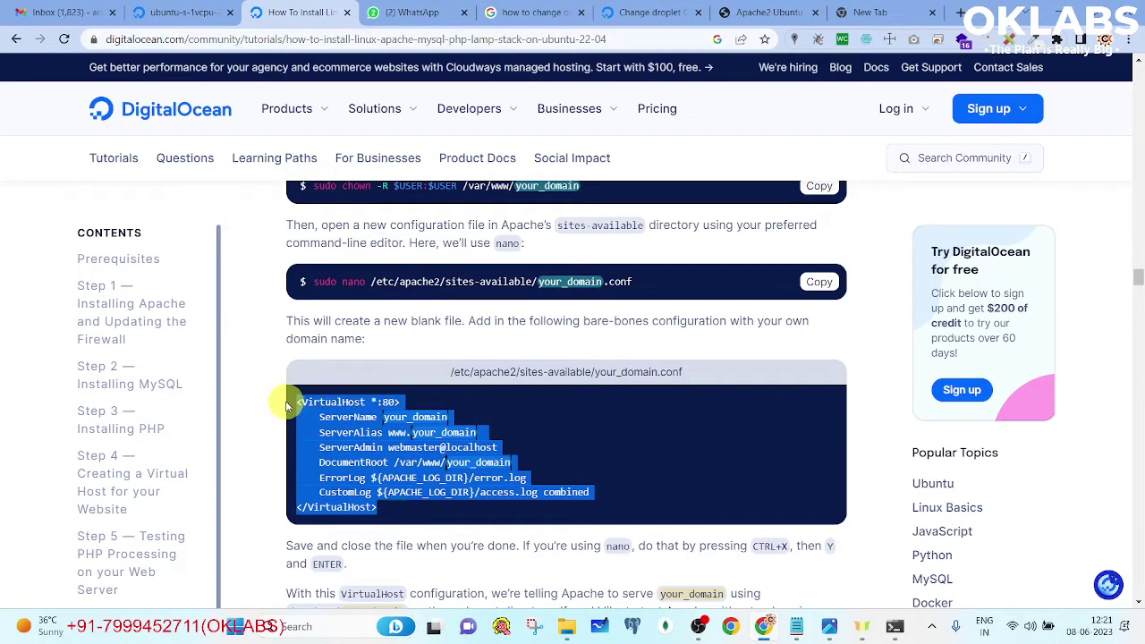
key("ctrl+c")
key("alt+Tab")
right_click(421, 253)
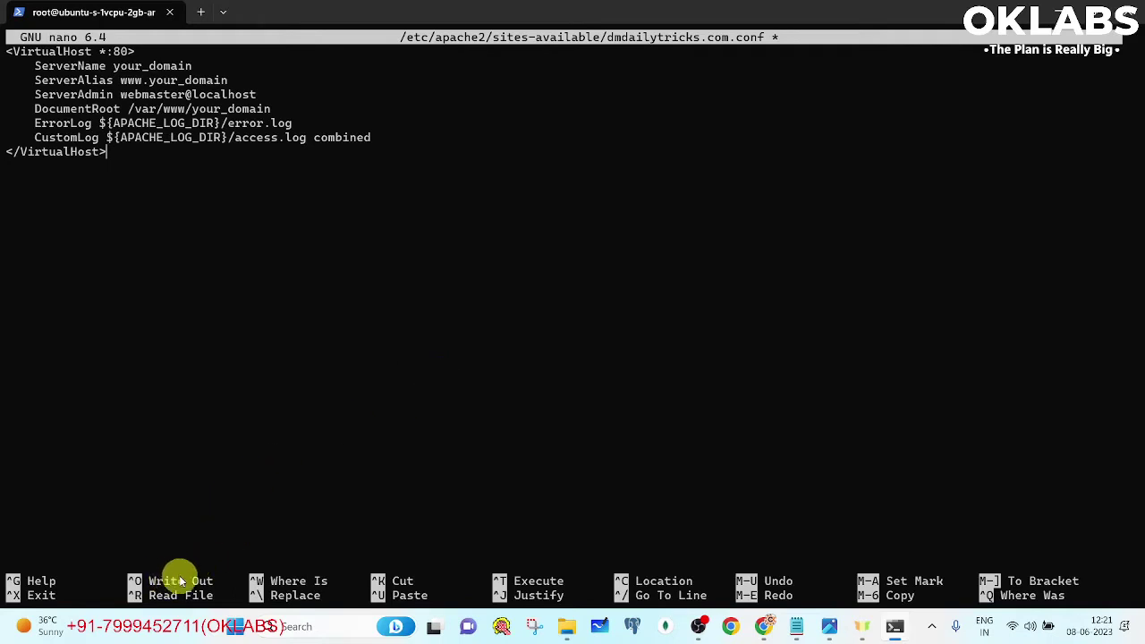
- Save and close dmdailytricks.com.conf, and reopen it in nano by rerunning the previous command
key("ctrl+o")
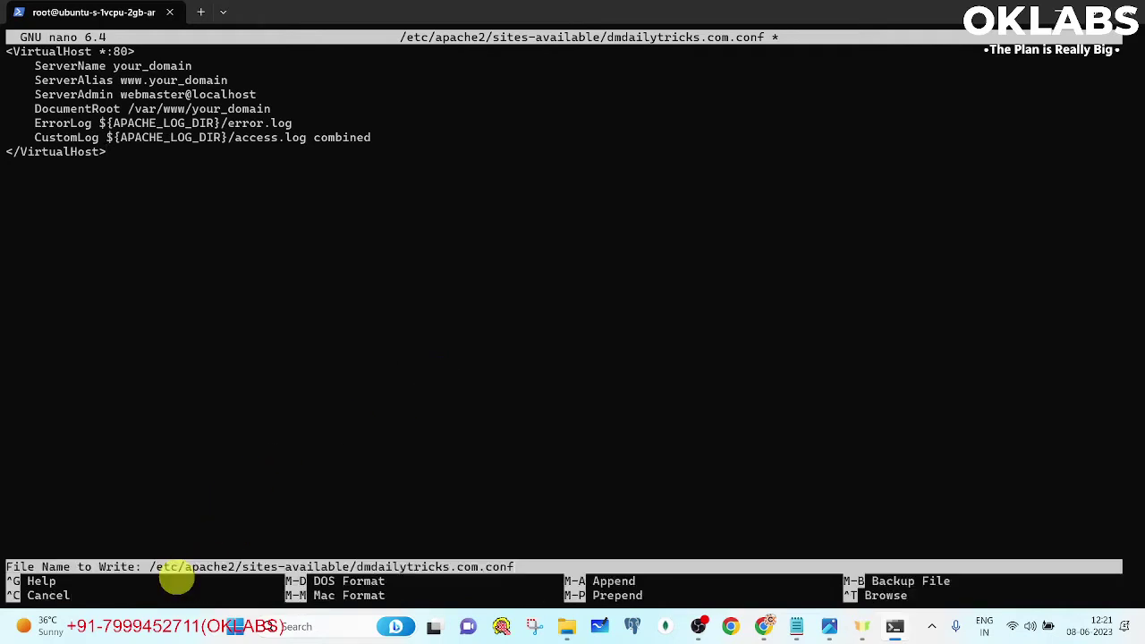
key("Return")
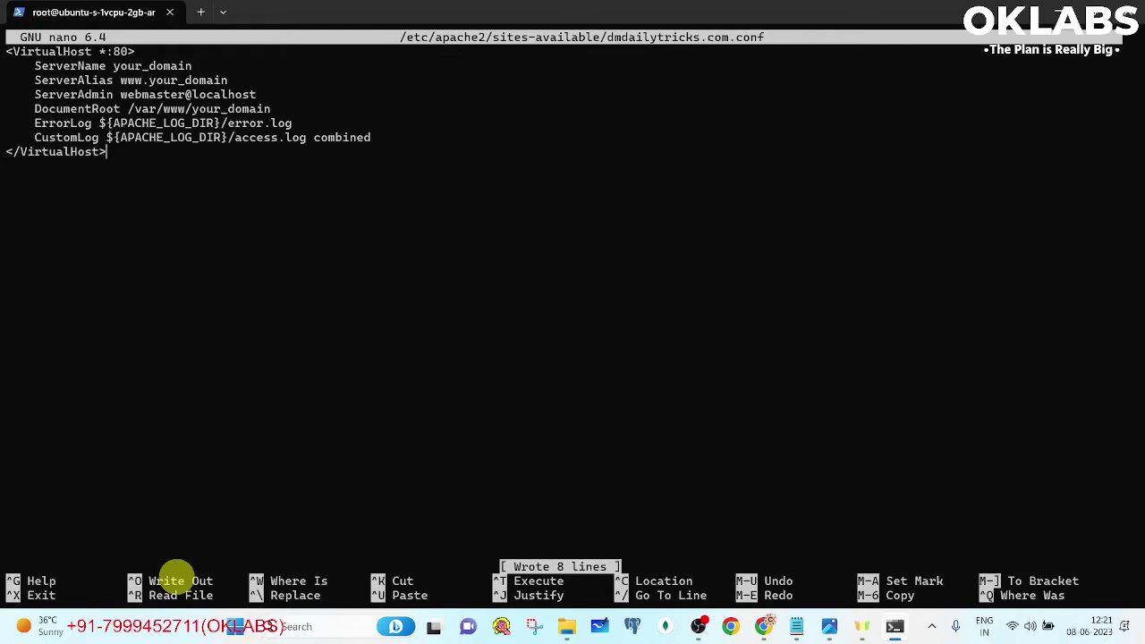
key("ctrl+x")
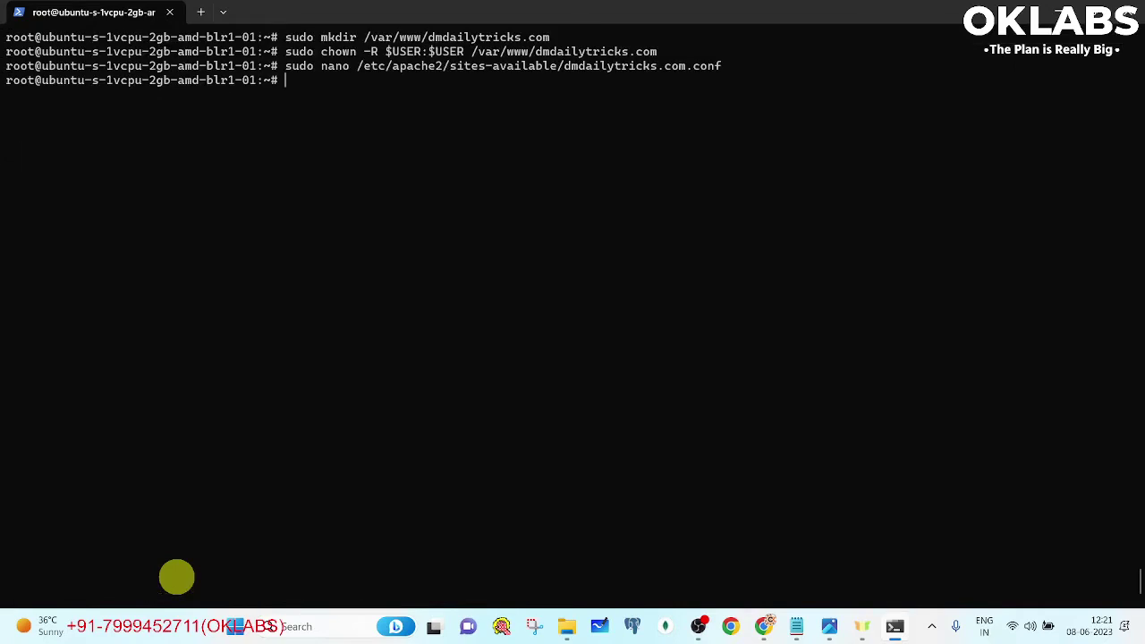
key("Up")
key("Return")
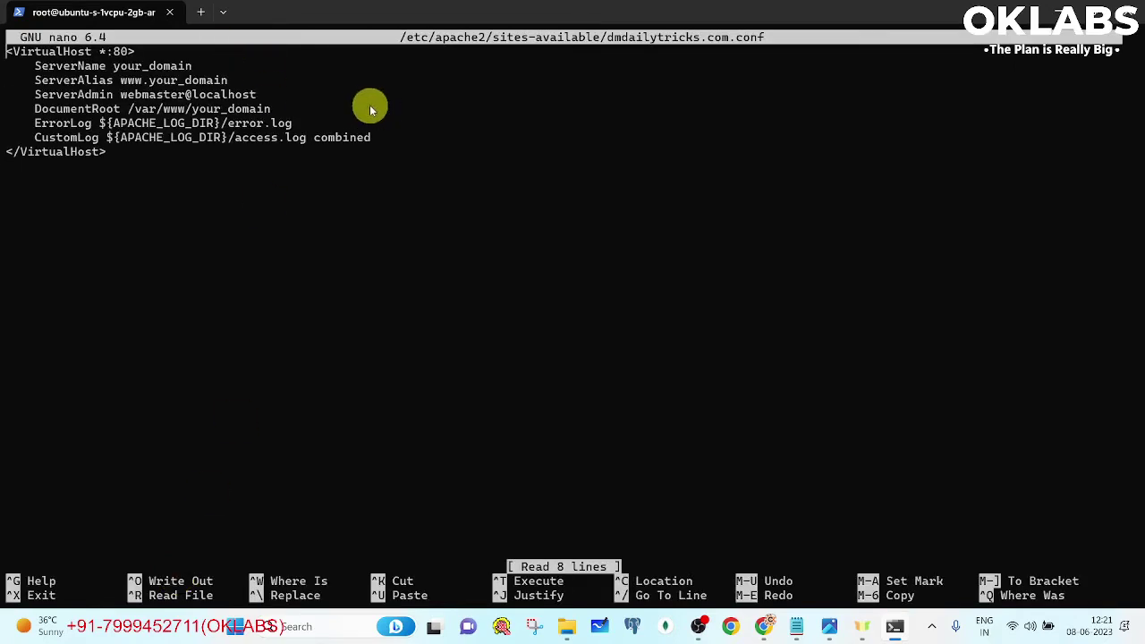
- Replace your_domain with dmdailytricks.com, copied from the Notepad notes, in the ServerName, ServerAlias and DocumentRoot lines of the virtual host file
left_click(799, 624)
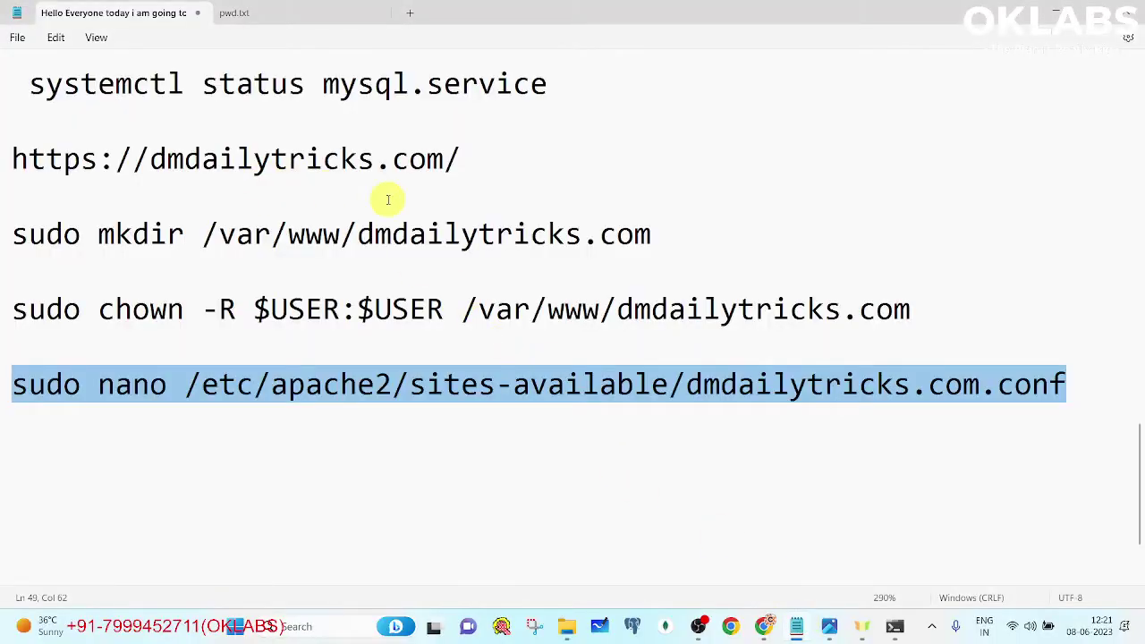
left_click_drag(356, 235, 665, 220)
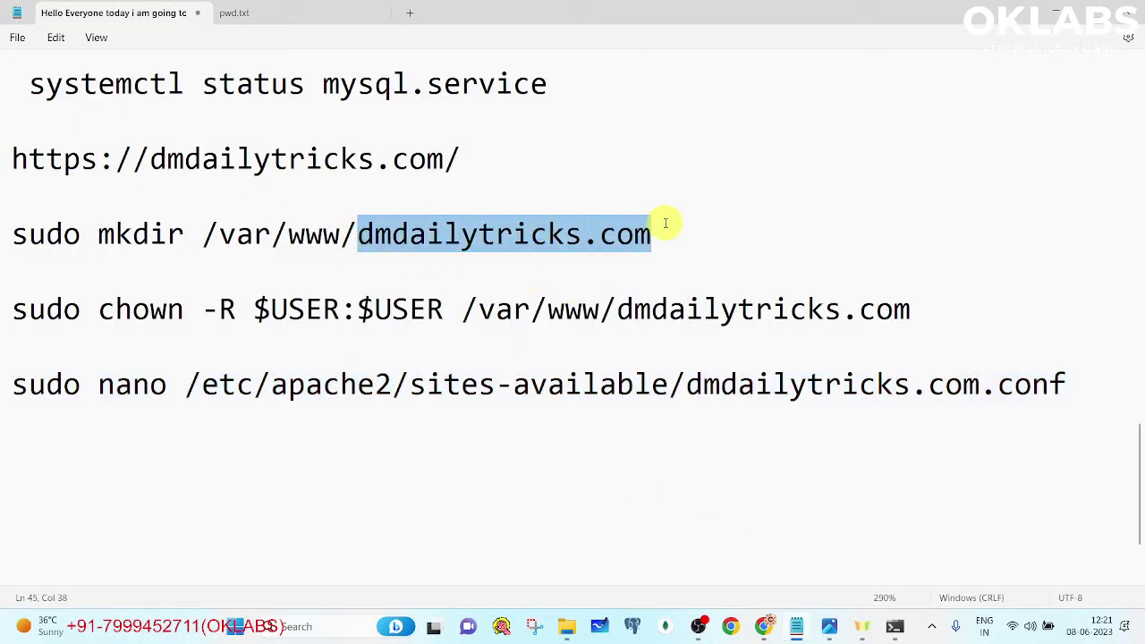
key("alt+Tab")
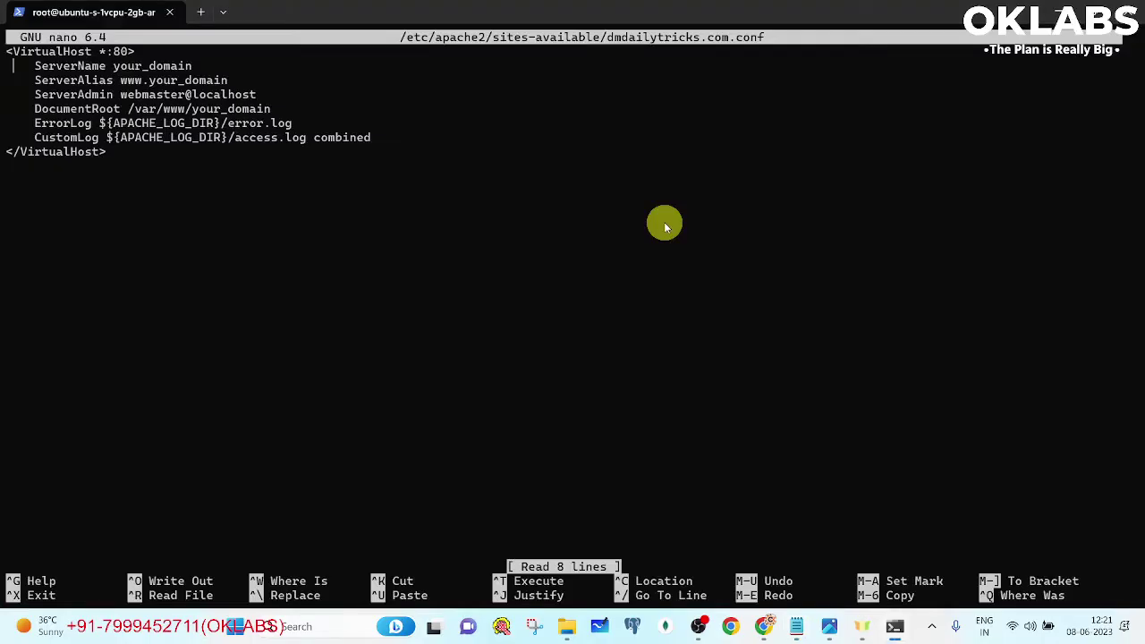
key("Right")
key("Right")
key("Right")
key("Right")
key("Right")
key("Right")
key("Right")
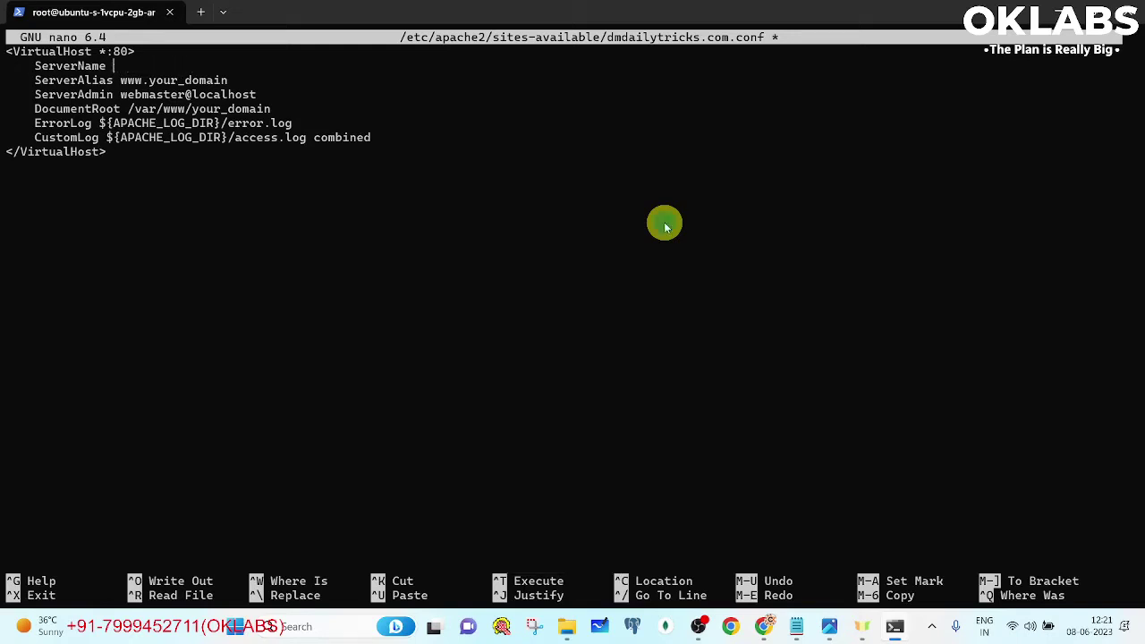
key("ctrl+v")
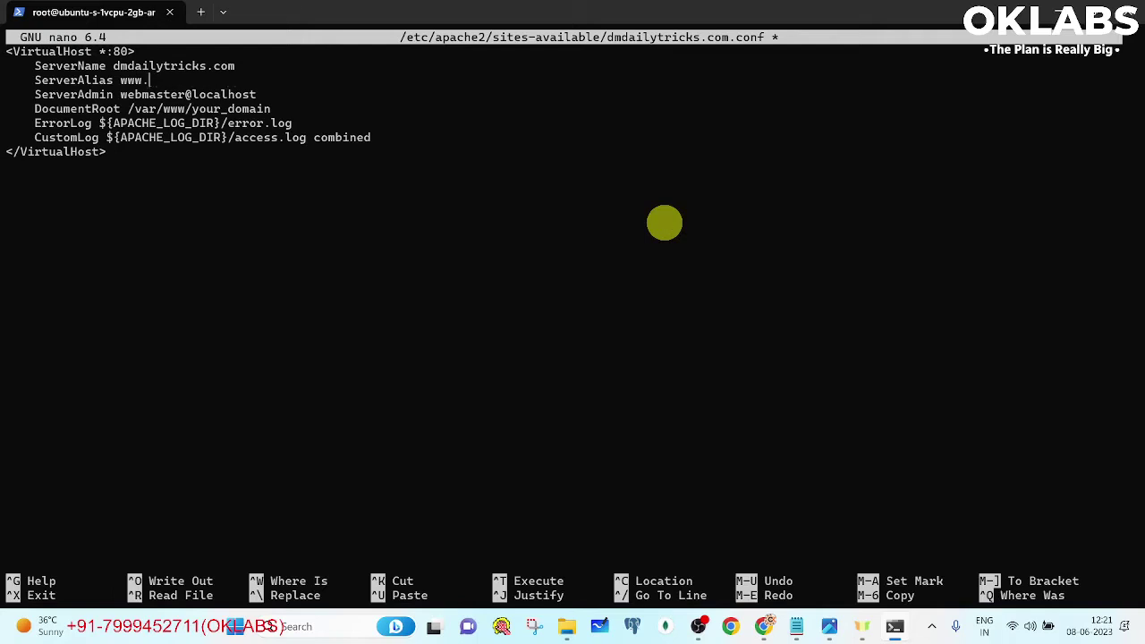
key("ctrl+v")
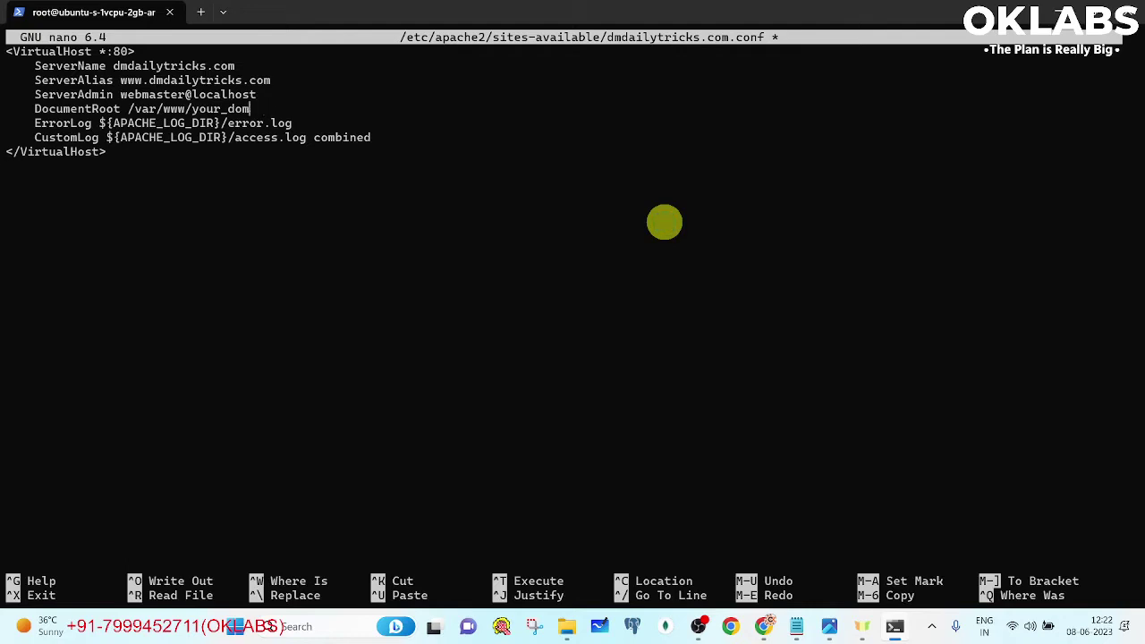
right_click(664, 225)
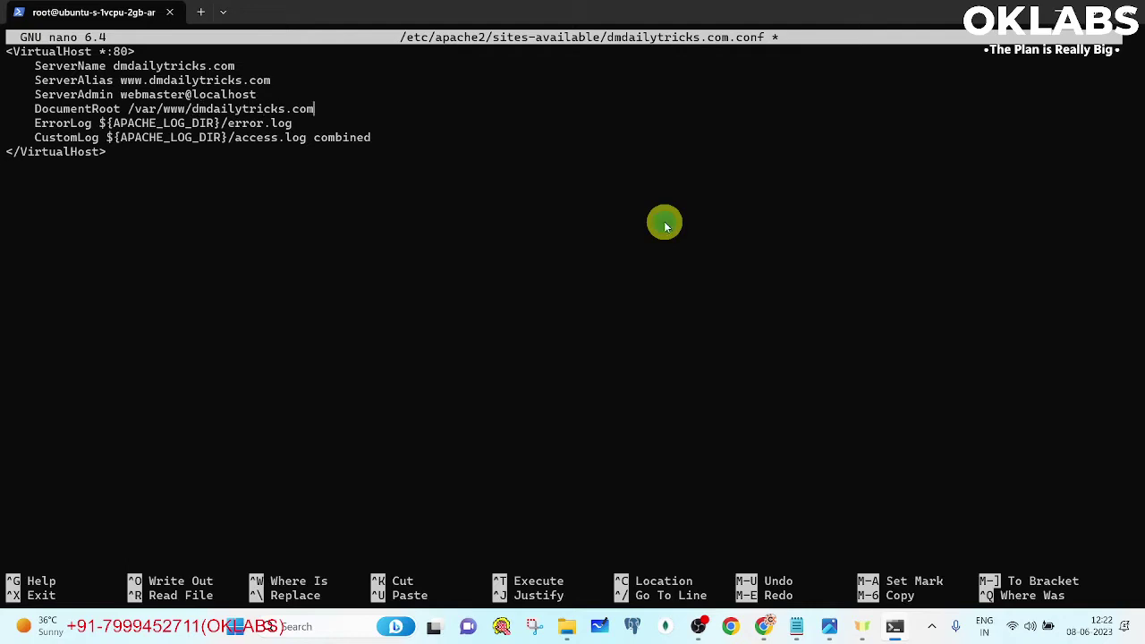
- Save the edited virtual host file under its existing name and exit nano
key("ctrl+o")
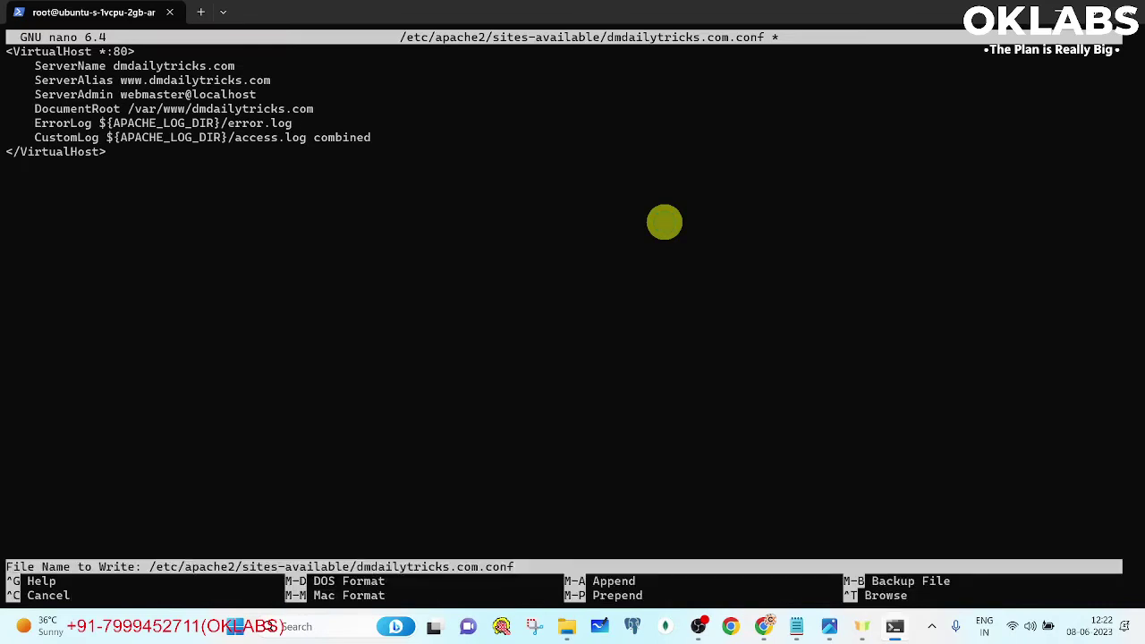
key("Return")
key("ctrl+x")
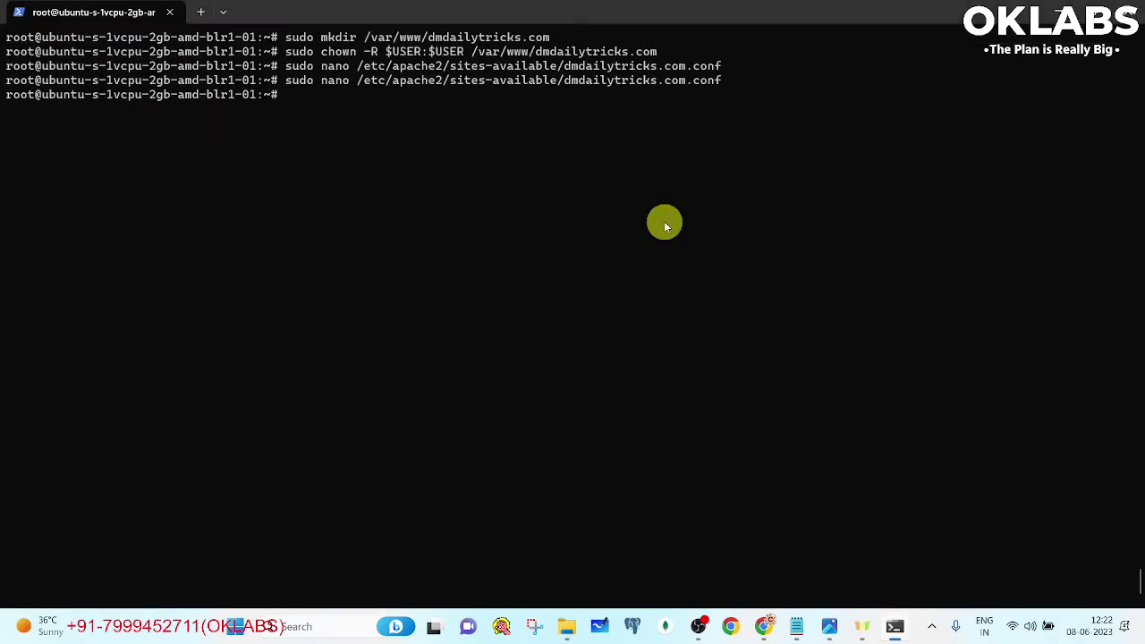
- Copy the command sudo a2ensite your_domain from the Chrome tutorial into the Notepad notes below the sudo nano line
key("alt+Tab")
key("alt+Tab")
key("Tab")
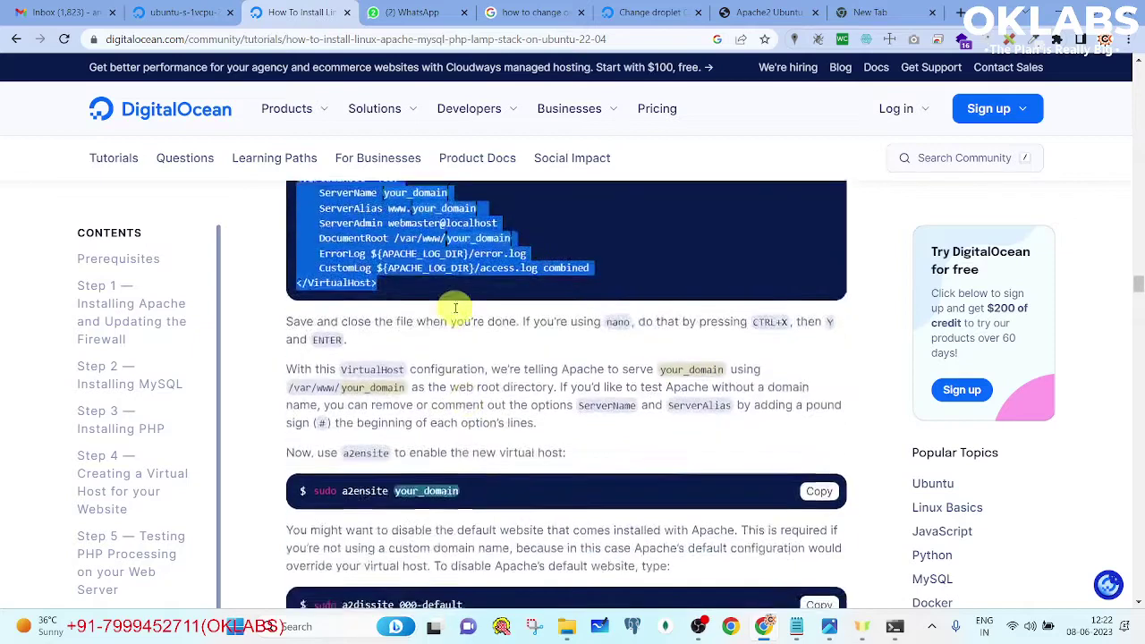
scroll(455, 307, "down", 2)
left_click_drag(307, 341, 475, 344)
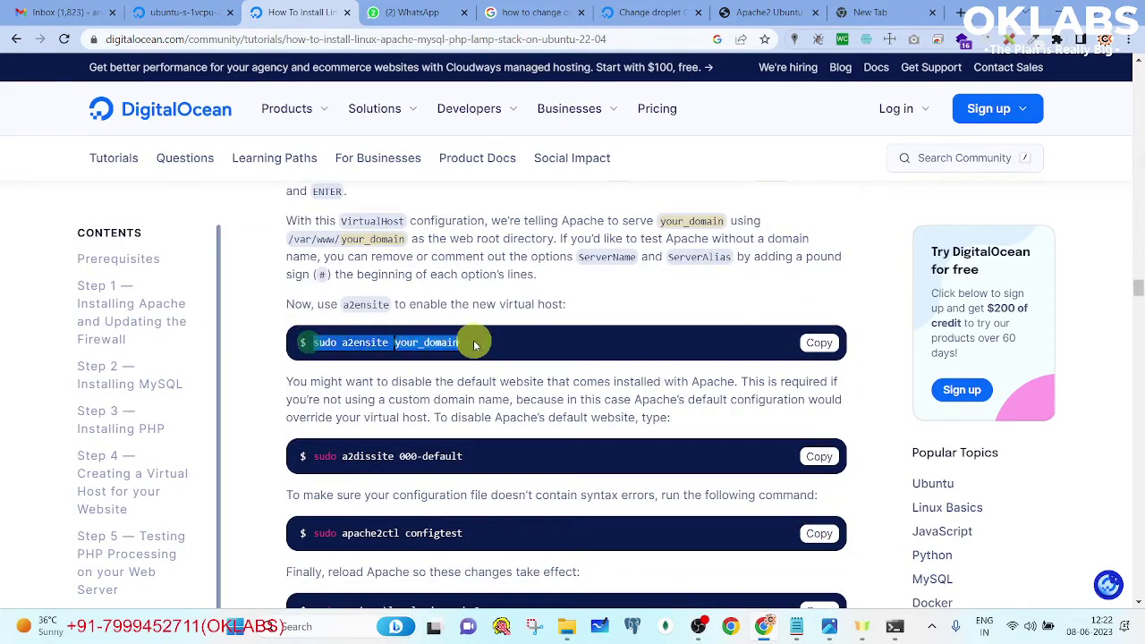
key("alt+Tab")
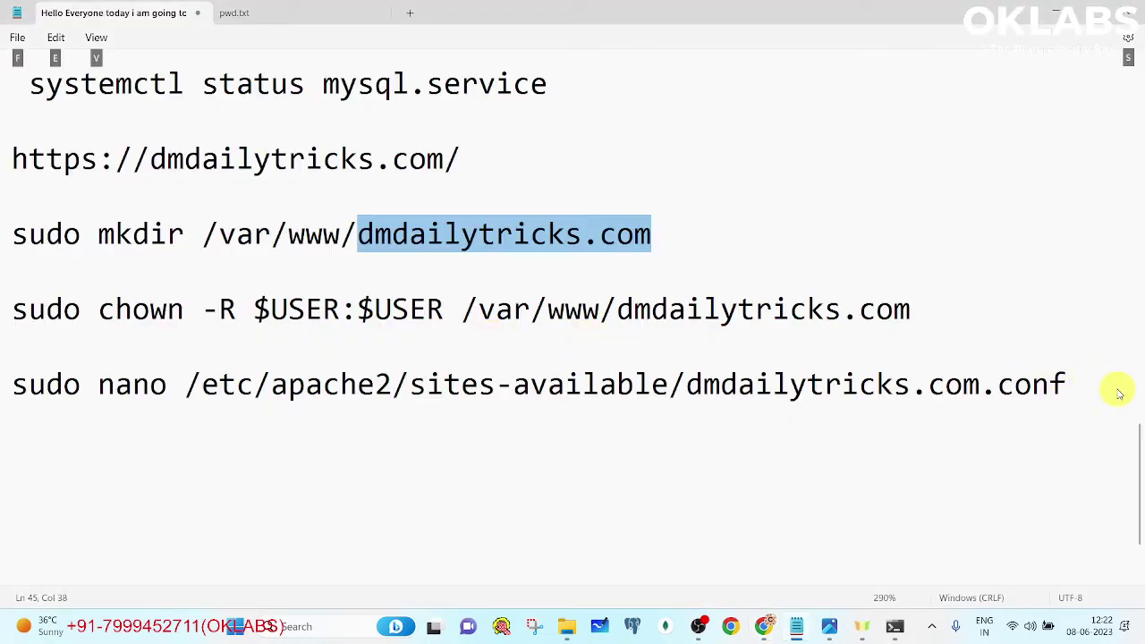
left_click(1062, 369)
key("ctrl+v")
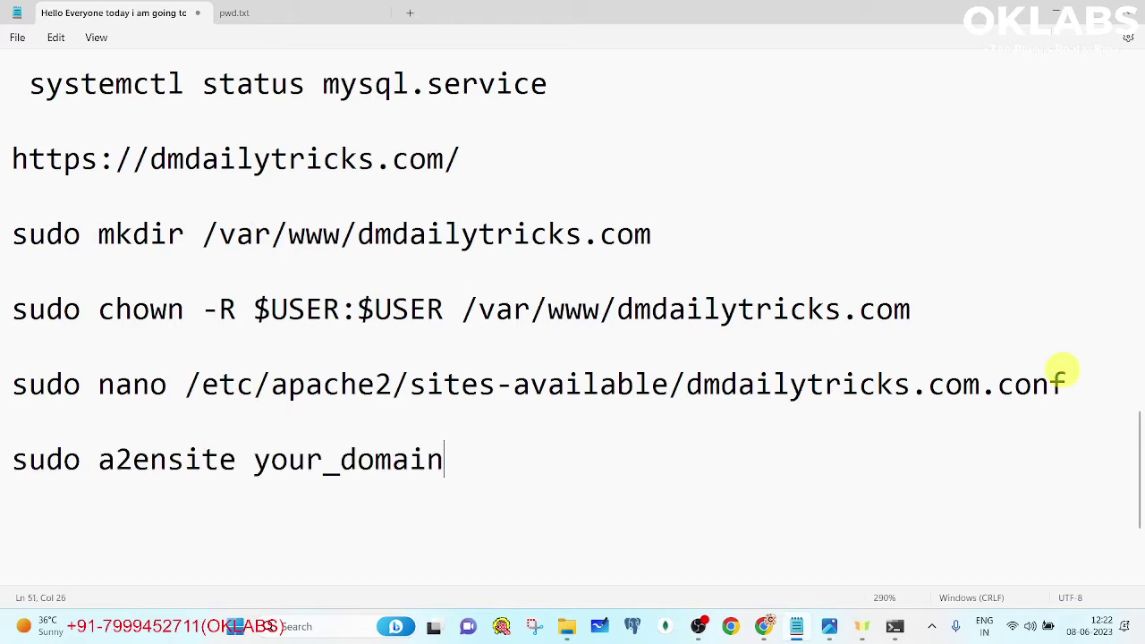
- Replace your_domain with dmdailytricks.com in the a2ensite command in the notes
key("ctrl+s")
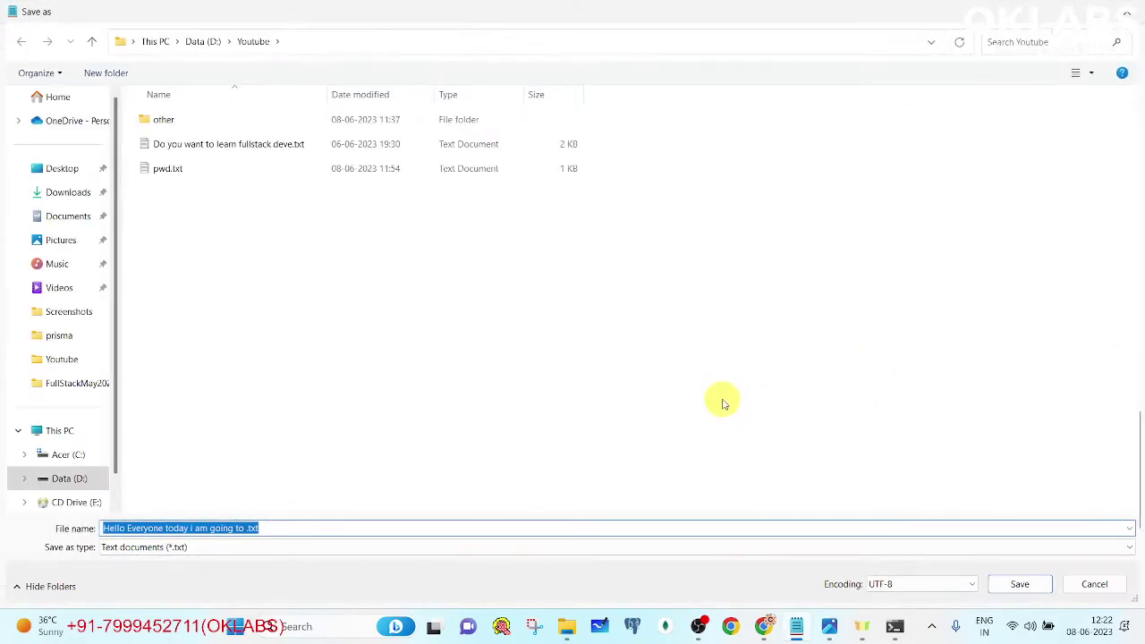
key("Escape")
left_click_drag(617, 308, 909, 304)
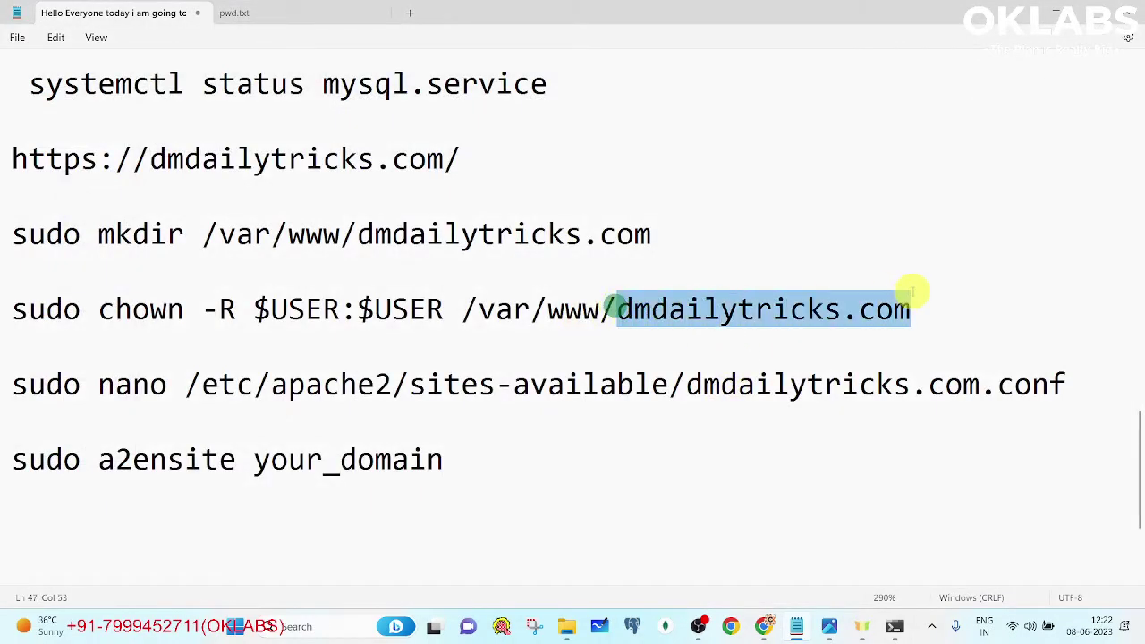
left_click(253, 460)
left_click_drag(253, 460, 456, 454)
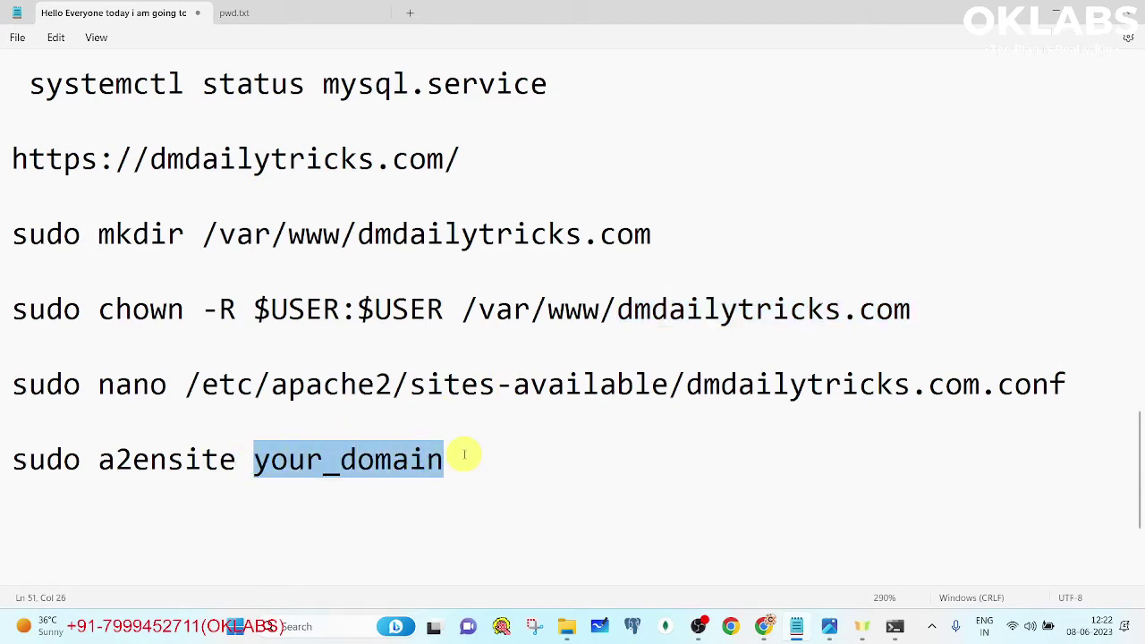
key("ctrl+v")
- Copy sudo a2ensite dmdailytricks.com from the notes and run it in the SSH terminal
left_click_drag(554, 457, 13, 460)
key("alt+Tab")
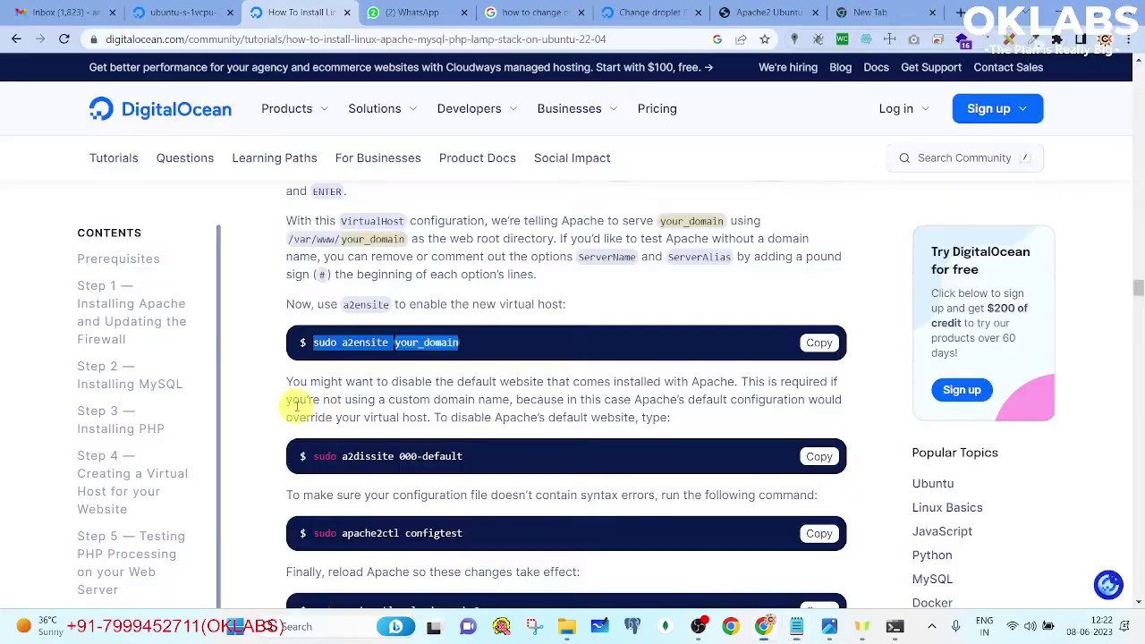
key("alt+Tab")
right_click(391, 290)
key("Return")
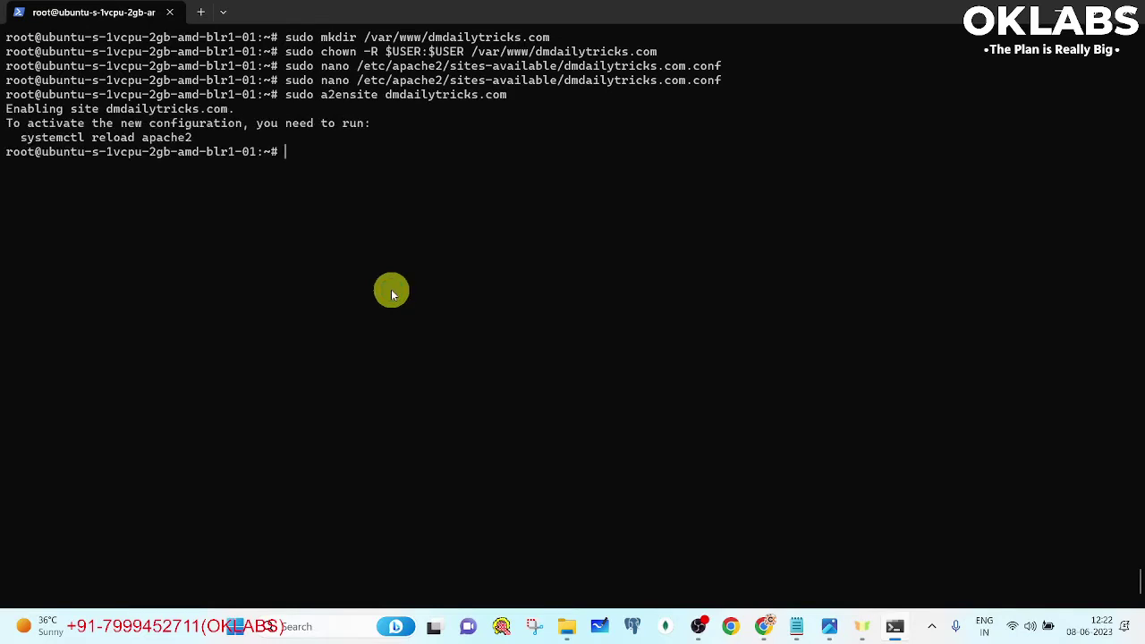
- Copy systemctl reload apache2 from the a2ensite output and run it to activate the new virtual host
left_click_drag(16, 139, 198, 141)
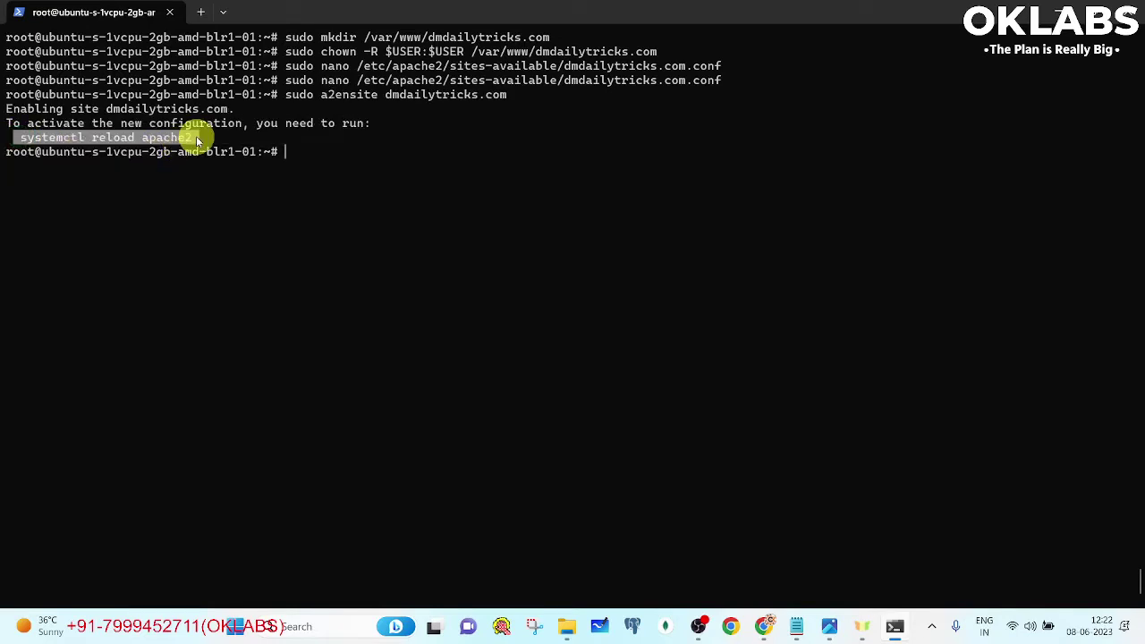
right_click(199, 140)
right_click(447, 161)
key("Return")
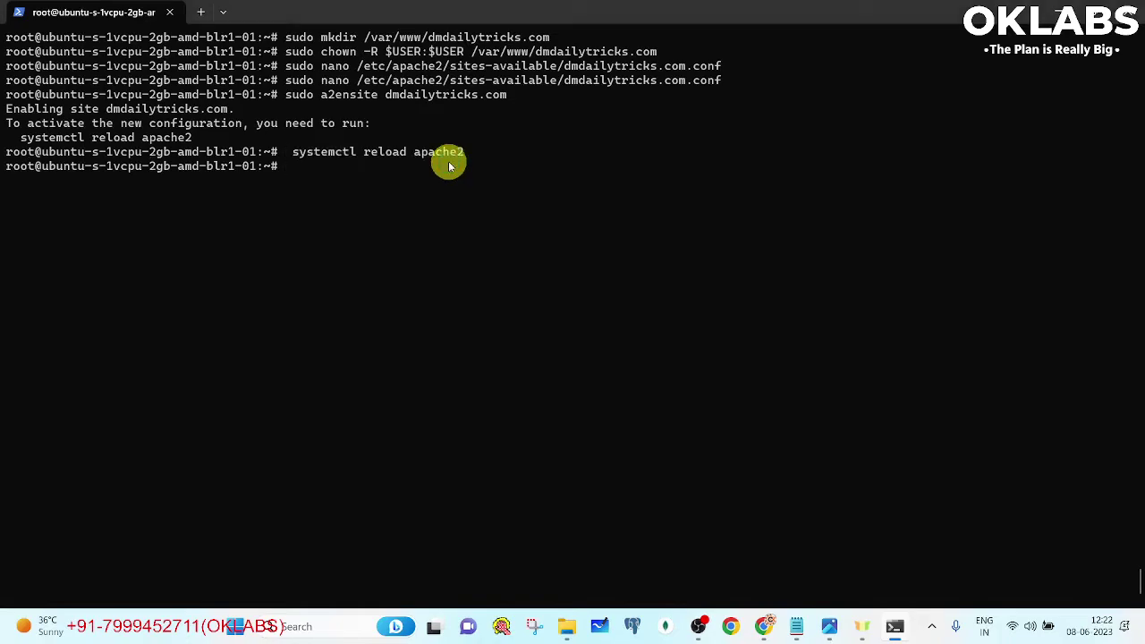
- Copy sudo a2dissite 000-default from the Chrome tutorial and run it in the SSH terminal to disable Apache's default website
key("alt+Tab")
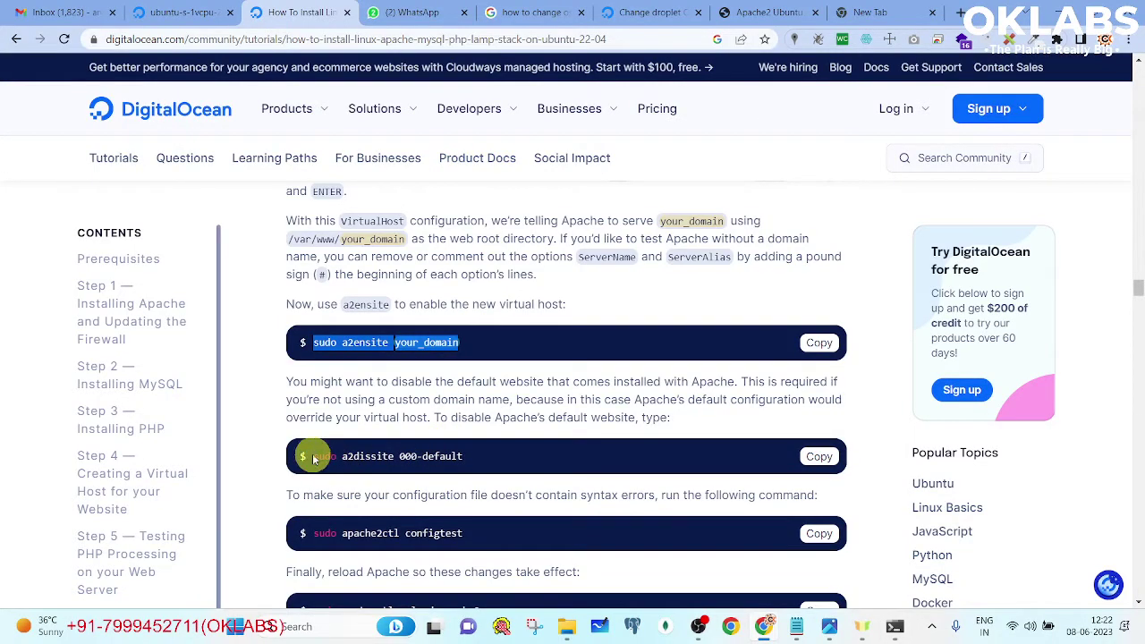
left_click_drag(313, 458, 467, 456)
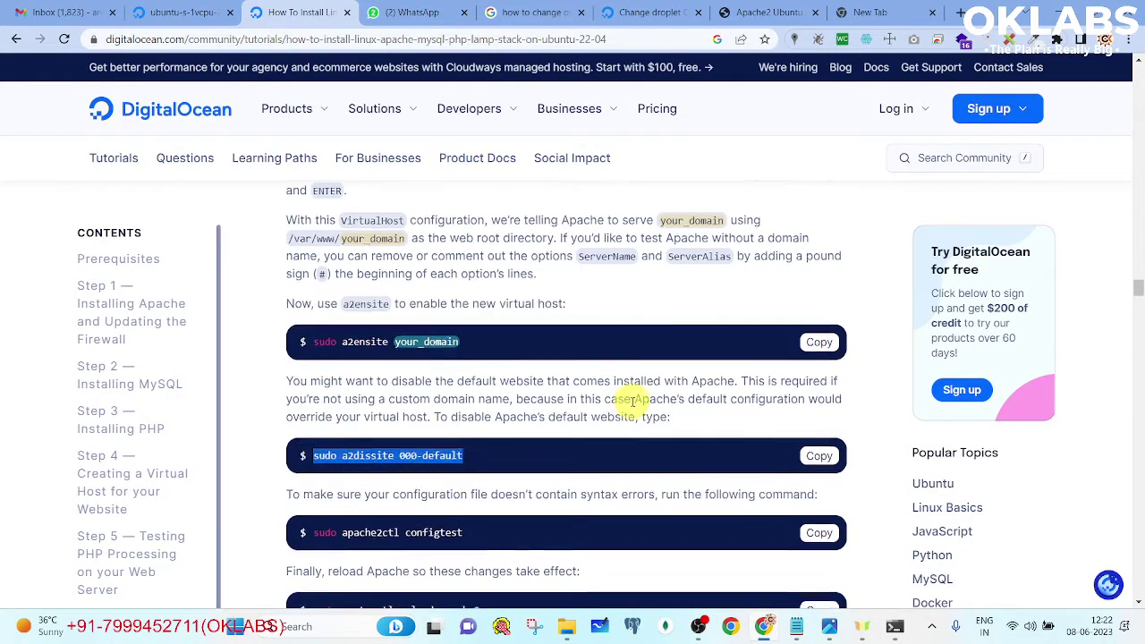
scroll(581, 389, "down", 1)
key("alt+Tab")
right_click(449, 242)
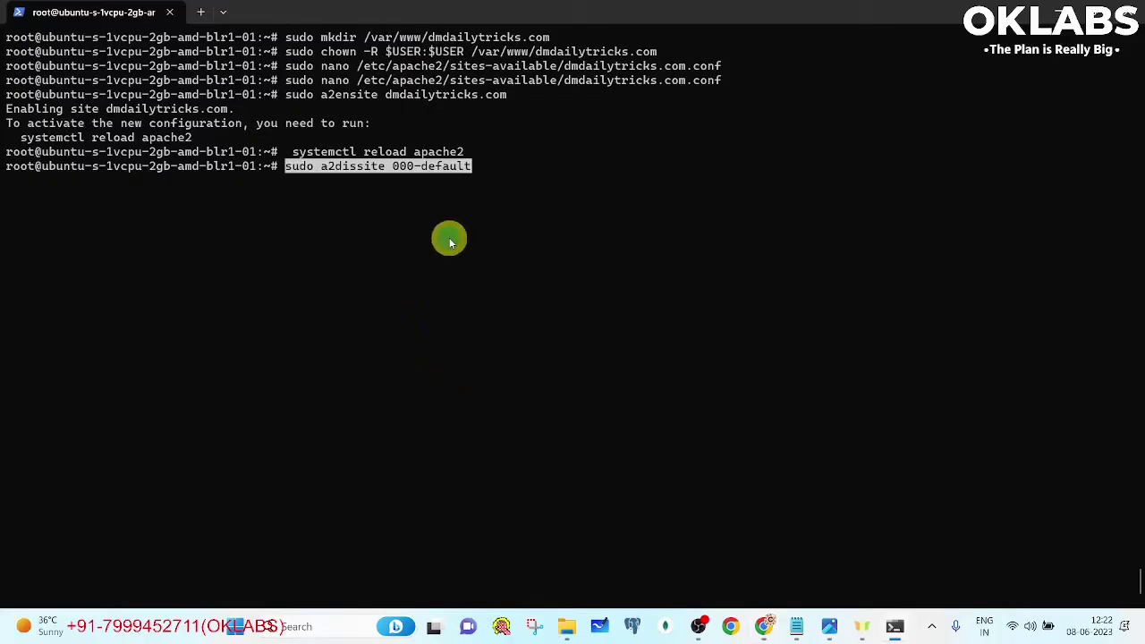
key("Return")
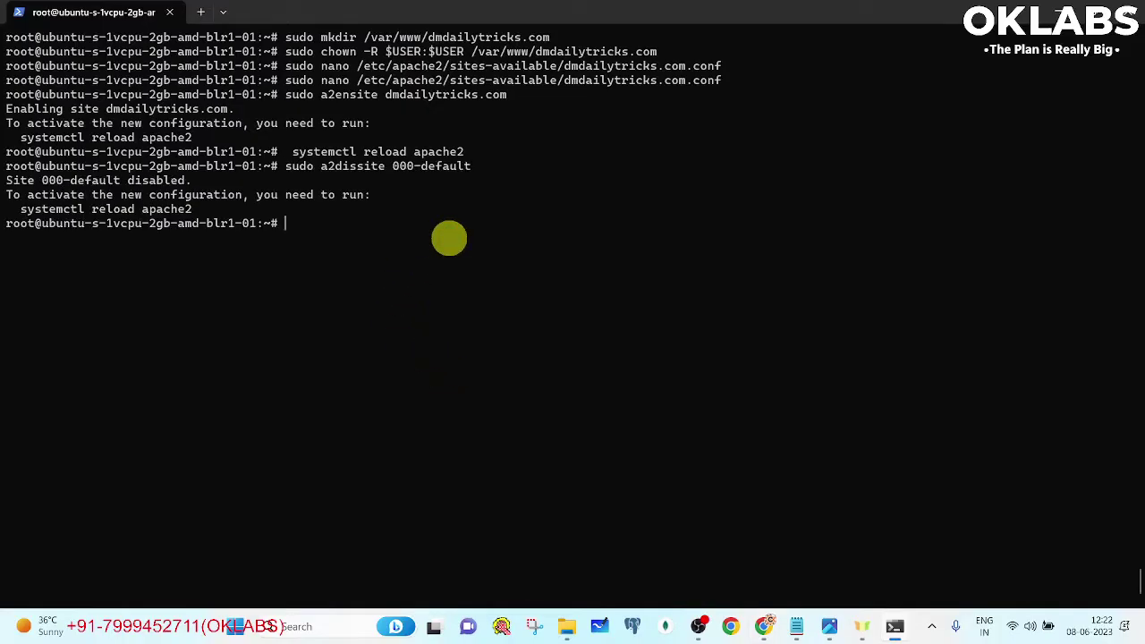
- Run systemctl reload apache2, copied from the a2dissite output, and return to the tutorial in Chrome
left_click_drag(20, 209, 190, 211)
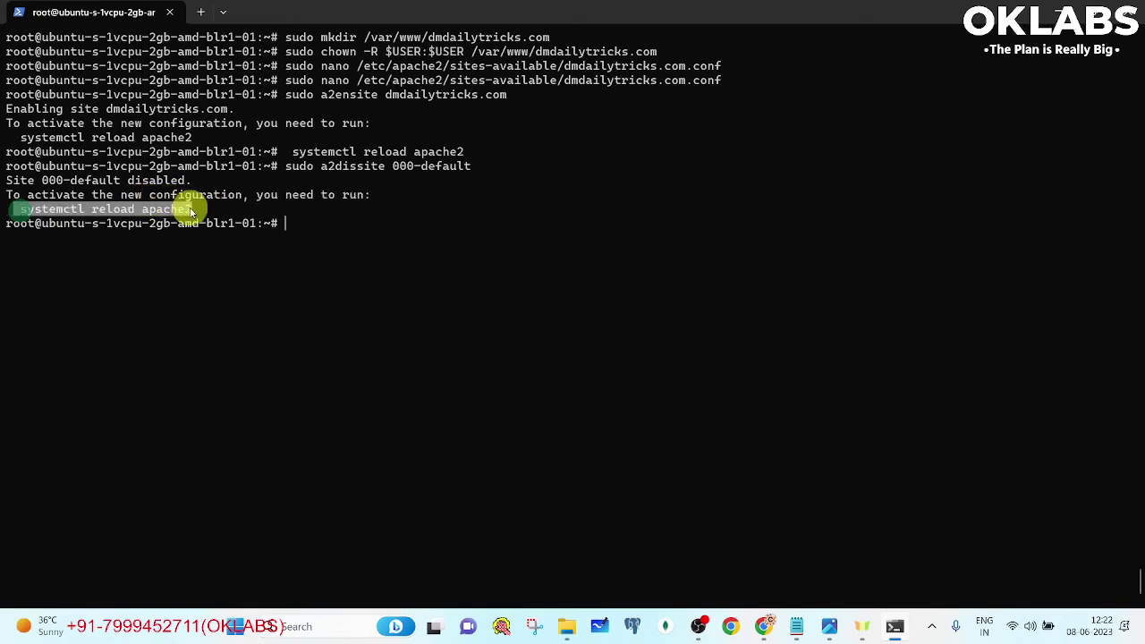
right_click(191, 211)
right_click(473, 250)
key("Return")
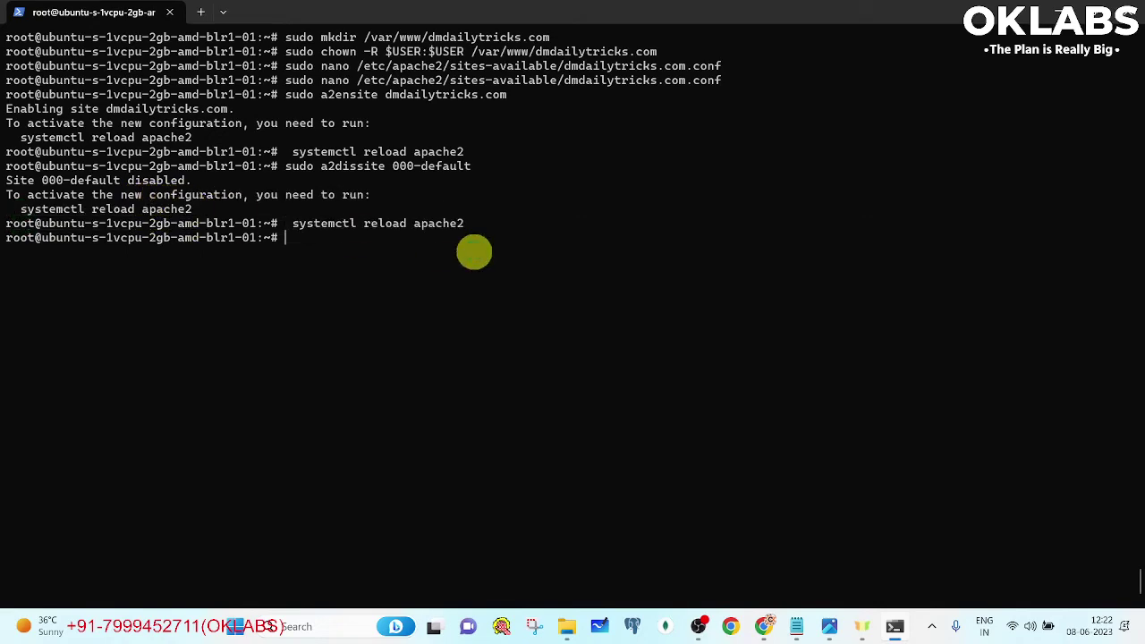
key("alt+Tab")
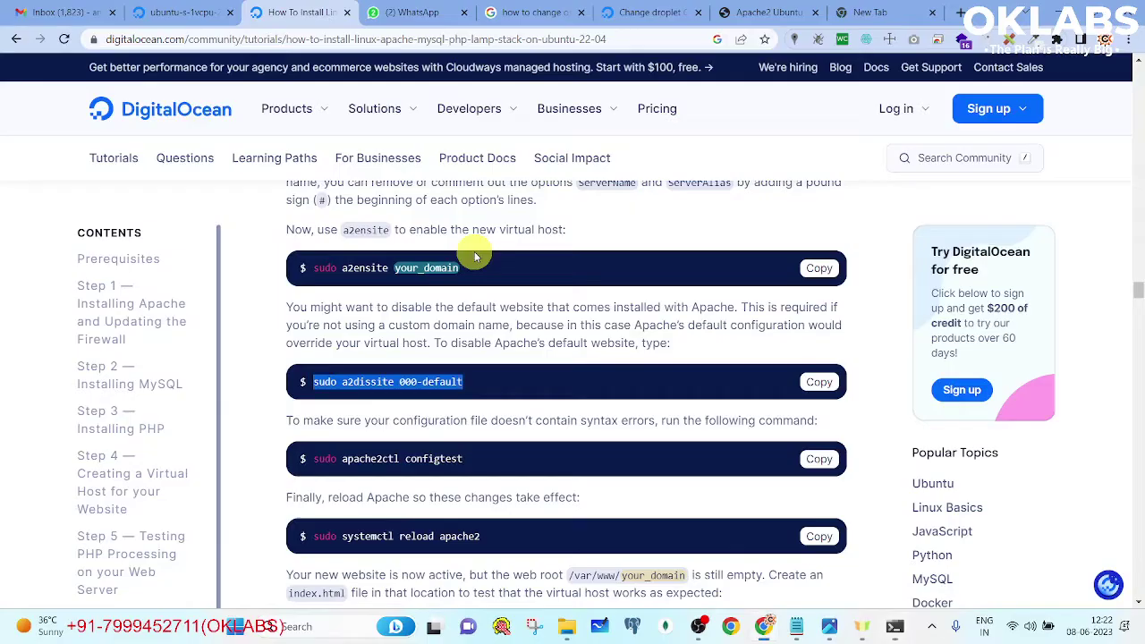
- Copy sudo apache2ctl configtest from the tutorial and run it in the SSH terminal to check the Apache configuration syntax
left_click(831, 461)
key("alt+Tab")
right_click(547, 279)
key("Return")
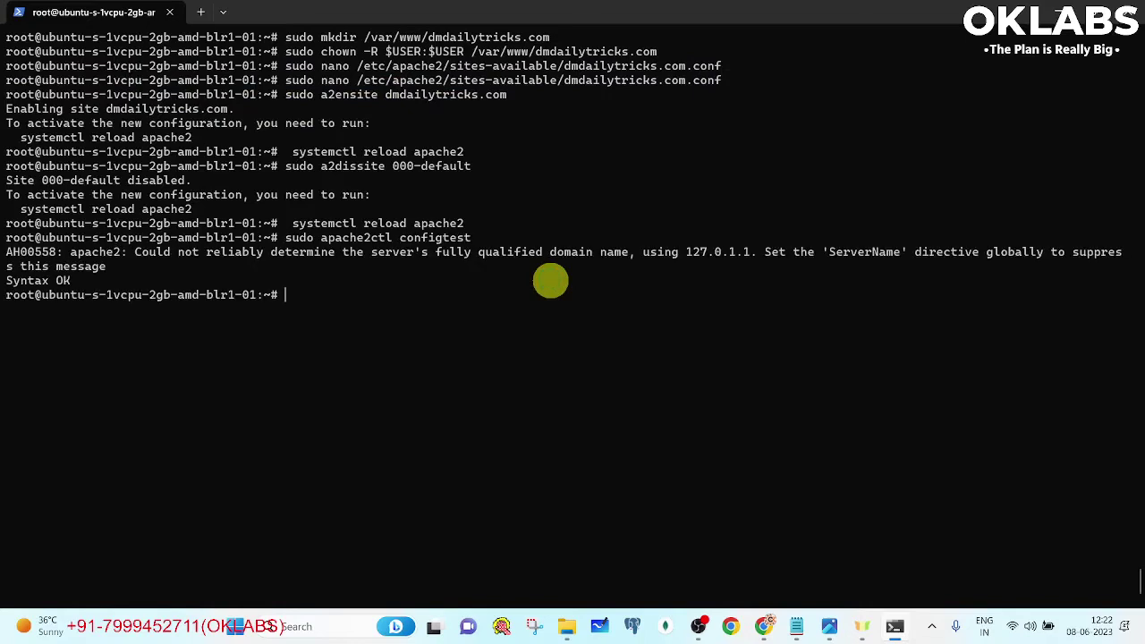
left_click_drag(7, 281, 84, 281)
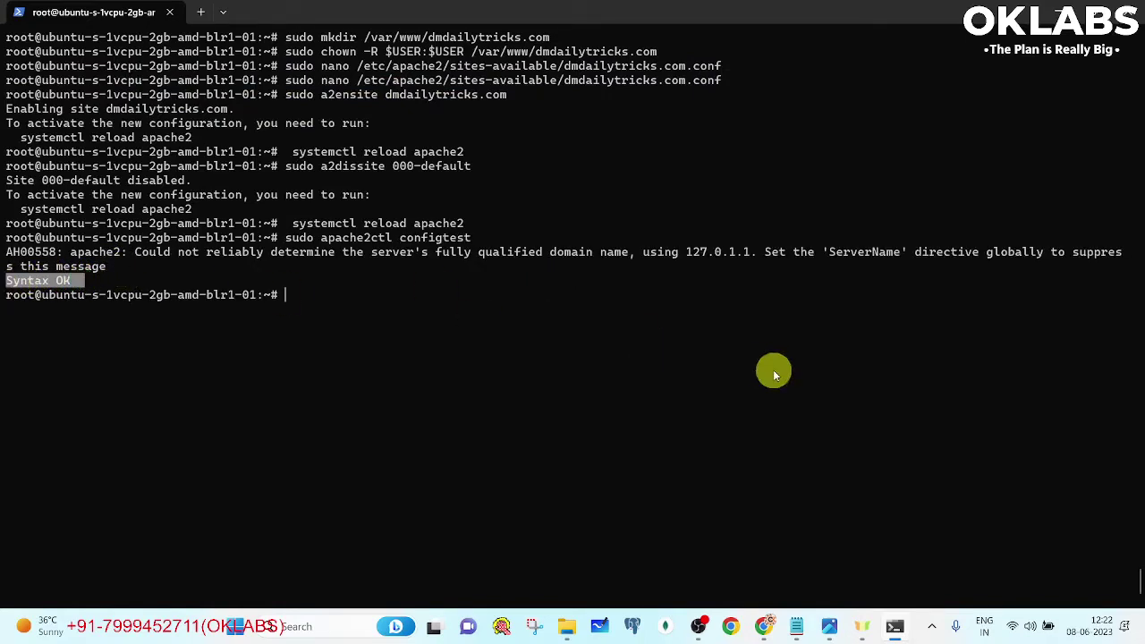
key("alt+Tab")
scroll(772, 369, "down", 2)
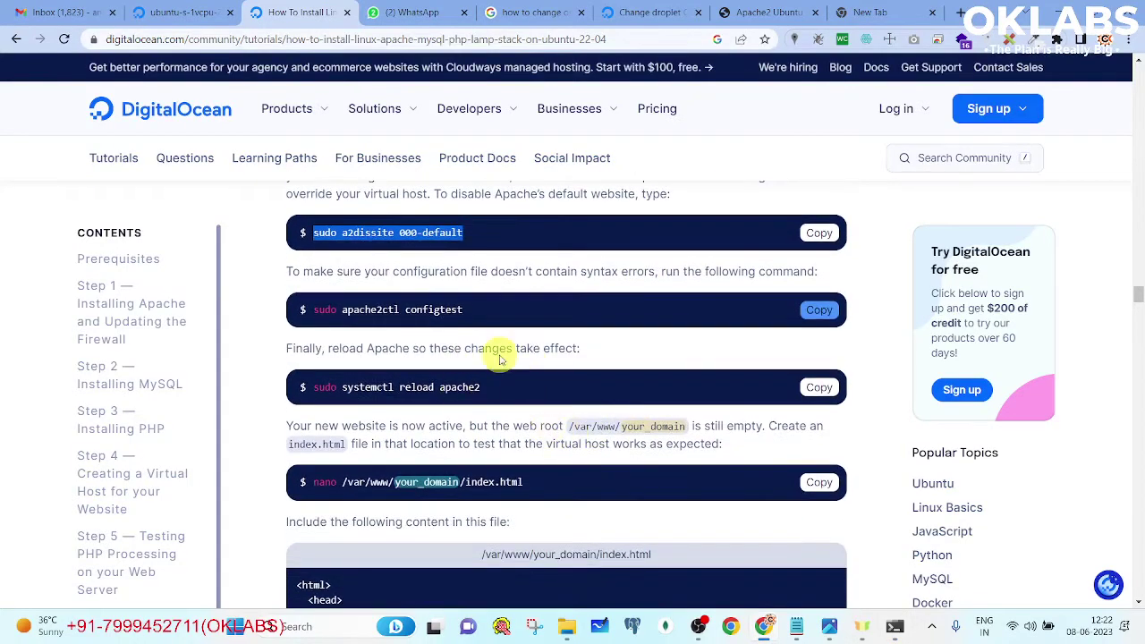
left_click(818, 387)
key("alt+Tab")
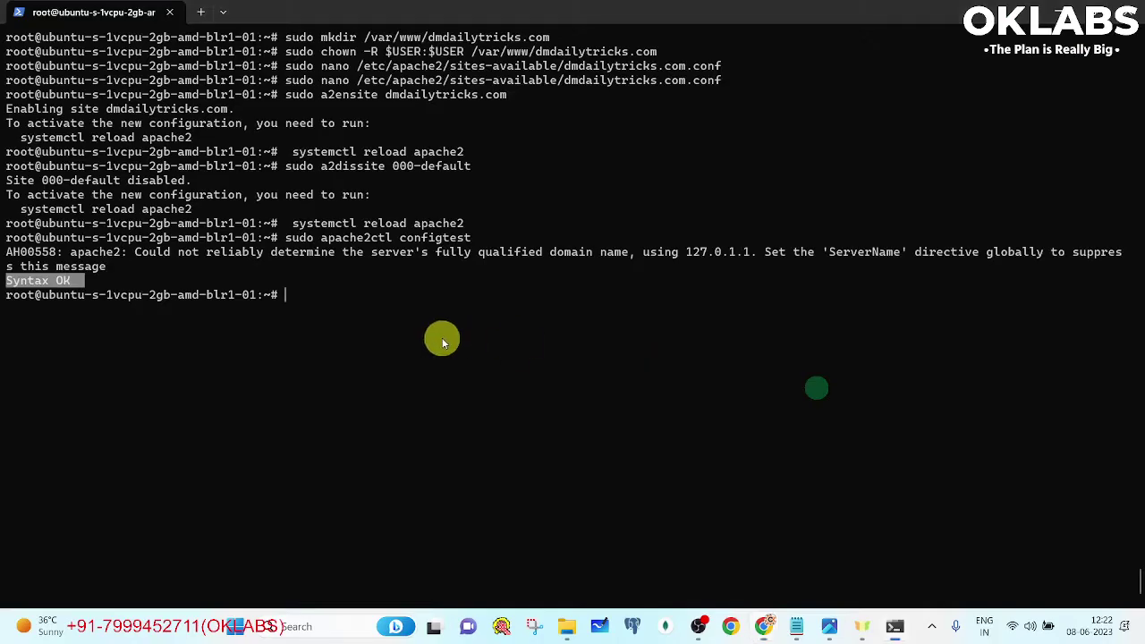
right_click(378, 308)
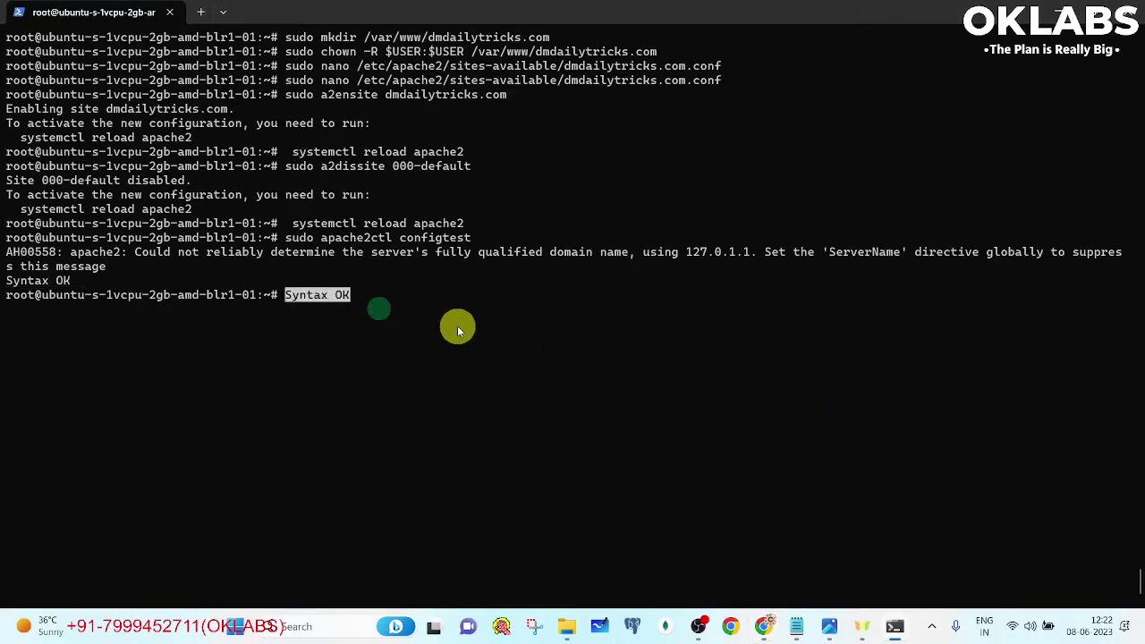
- Copy sudo systemctl reload apache2 from the Chrome tutorial, clear the stray Syntax OK text from the terminal prompt, and run the copied command
key("alt+Tab")
left_click(807, 392)
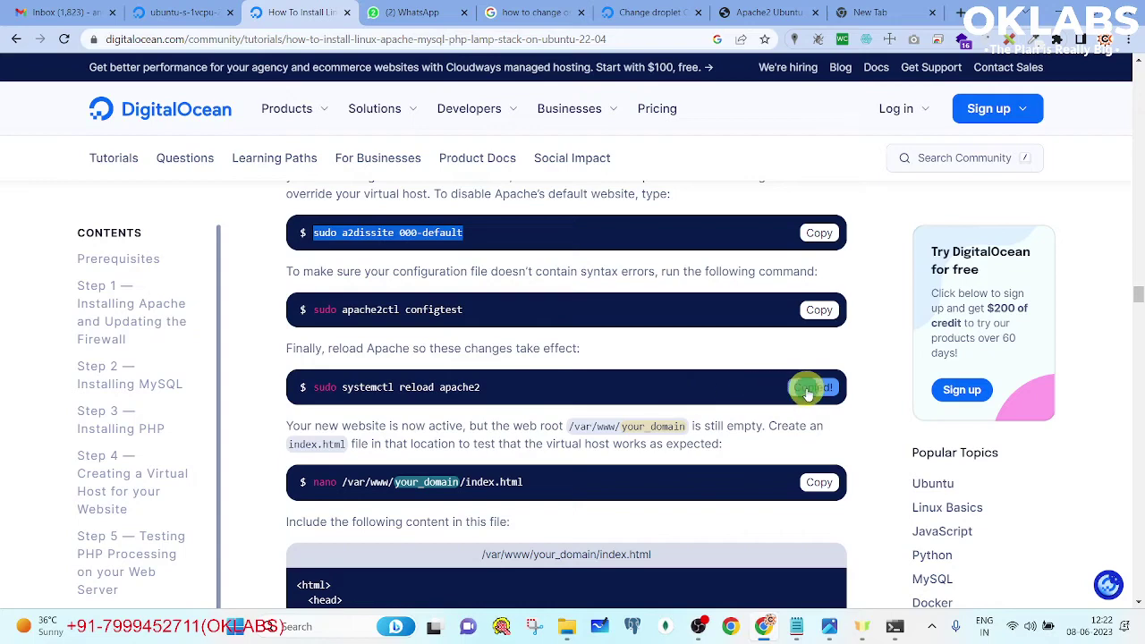
left_click_drag(309, 388, 496, 387)
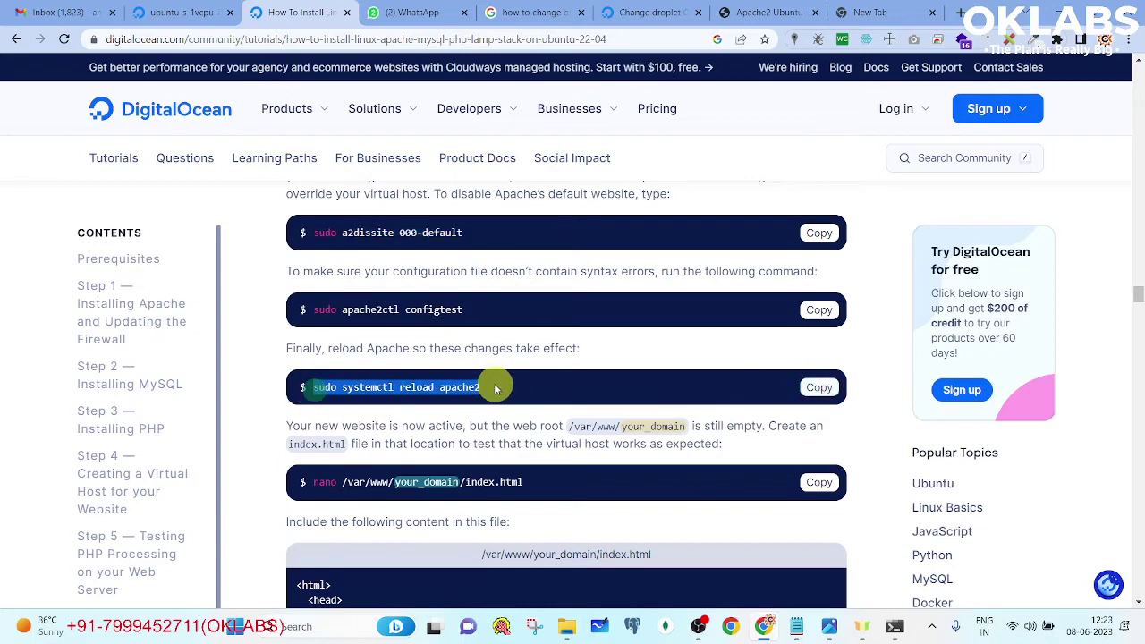
key("alt+Tab")
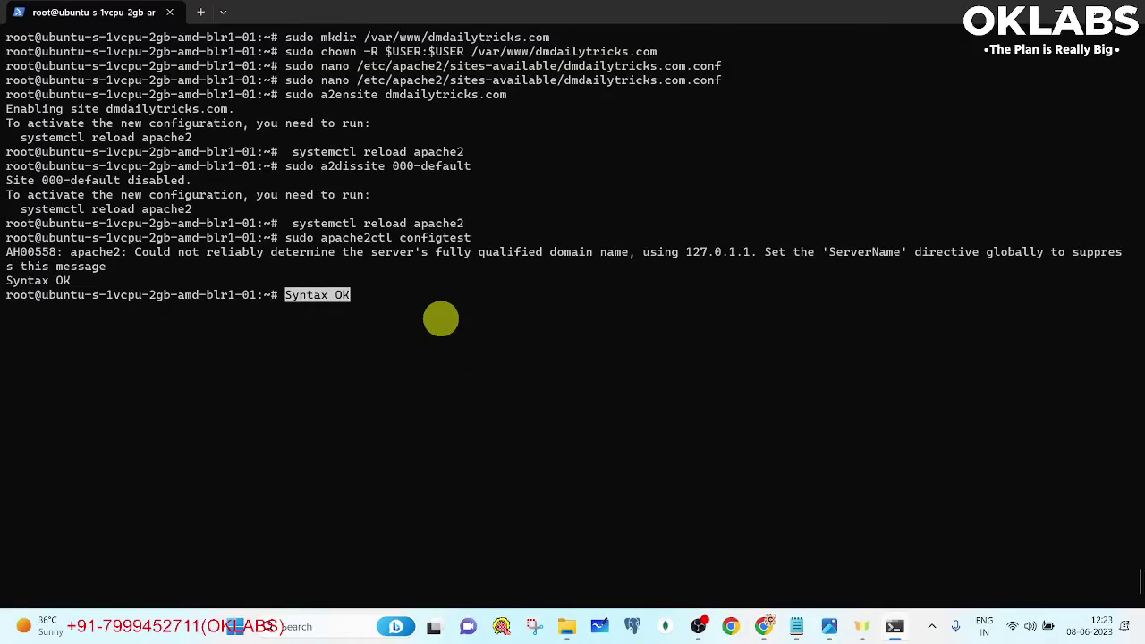
key("BackSpace")
key("BackSpace")
key("BackSpace")
key("BackSpace")
key("BackSpace")
key("BackSpace")
key("BackSpace")
key("BackSpace")
key("BackSpace")
right_click(441, 320)
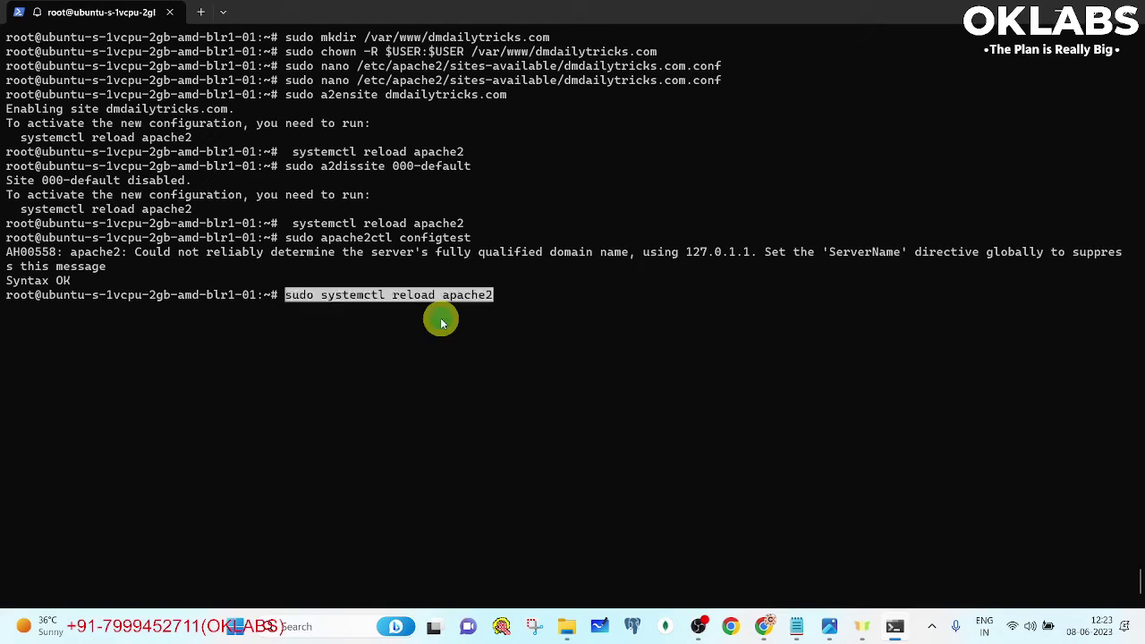
key("Return")
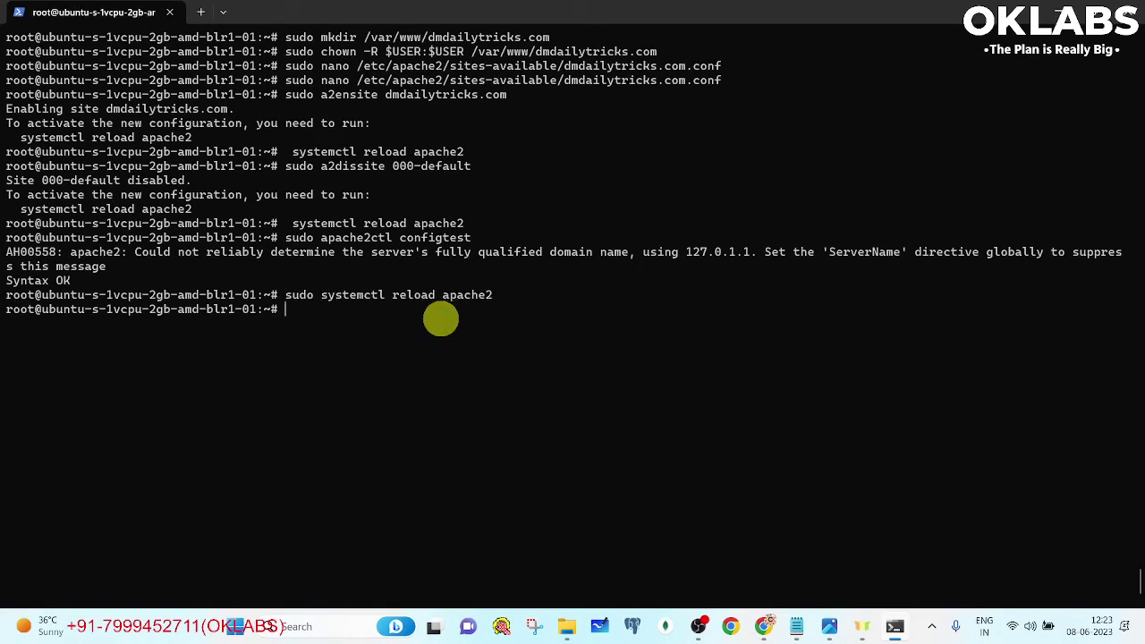
- Run sudo systemctl status apache2, examine the service's loaded and active state, and quit the status view
key("Up")
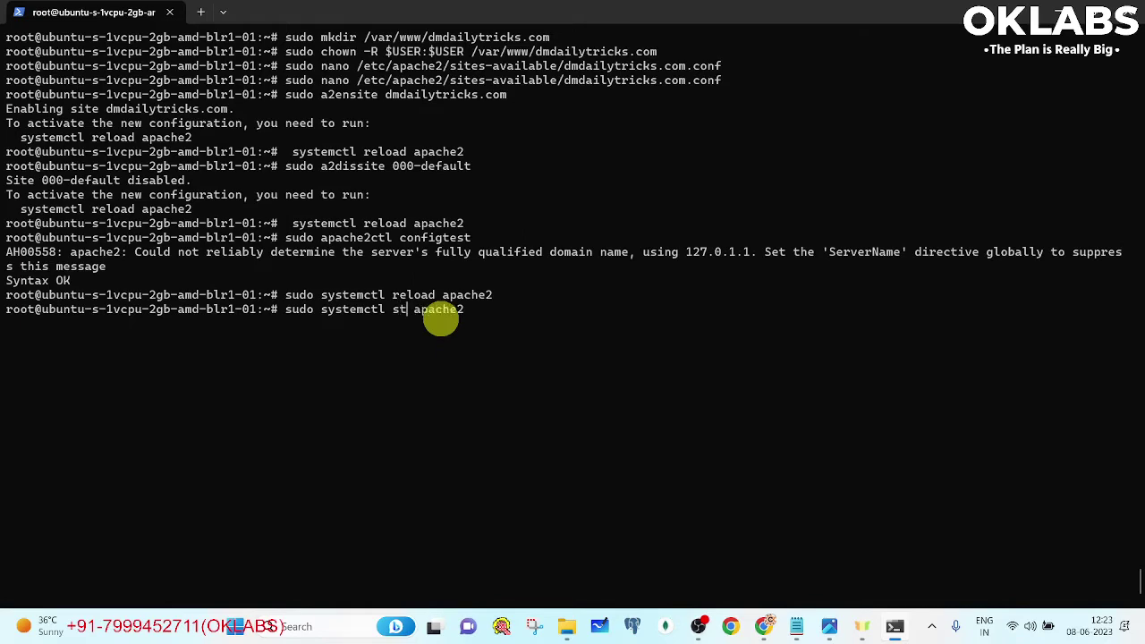
key("Return")
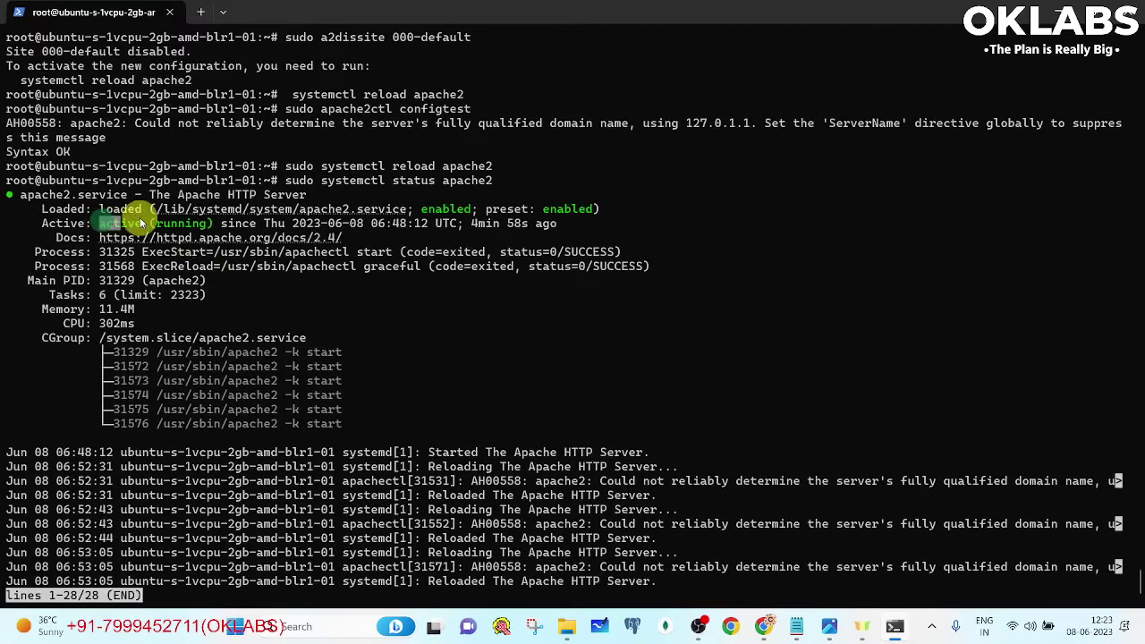
left_click_drag(429, 201, 594, 221)
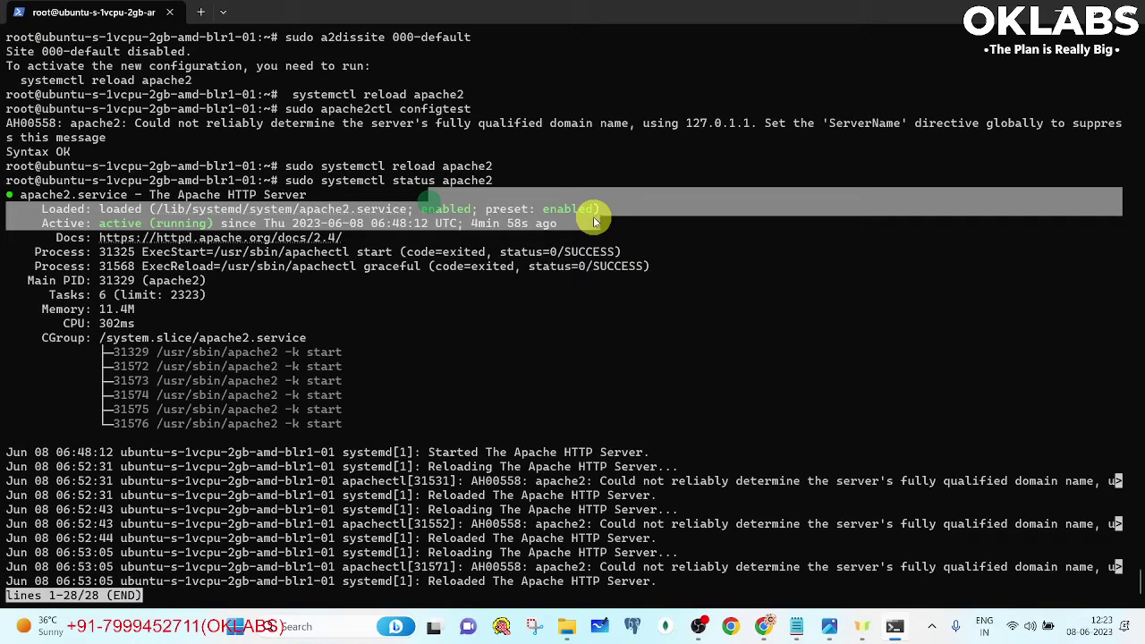
left_click(447, 433)
type("q")
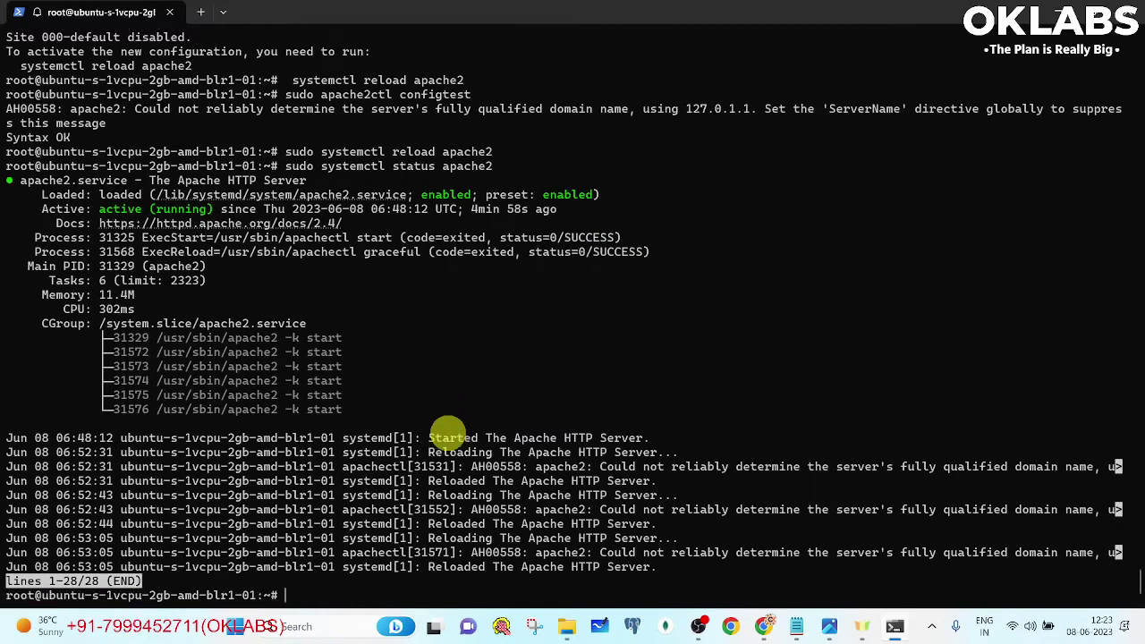
- Clear the terminal screen
type("cls")
key("Return")
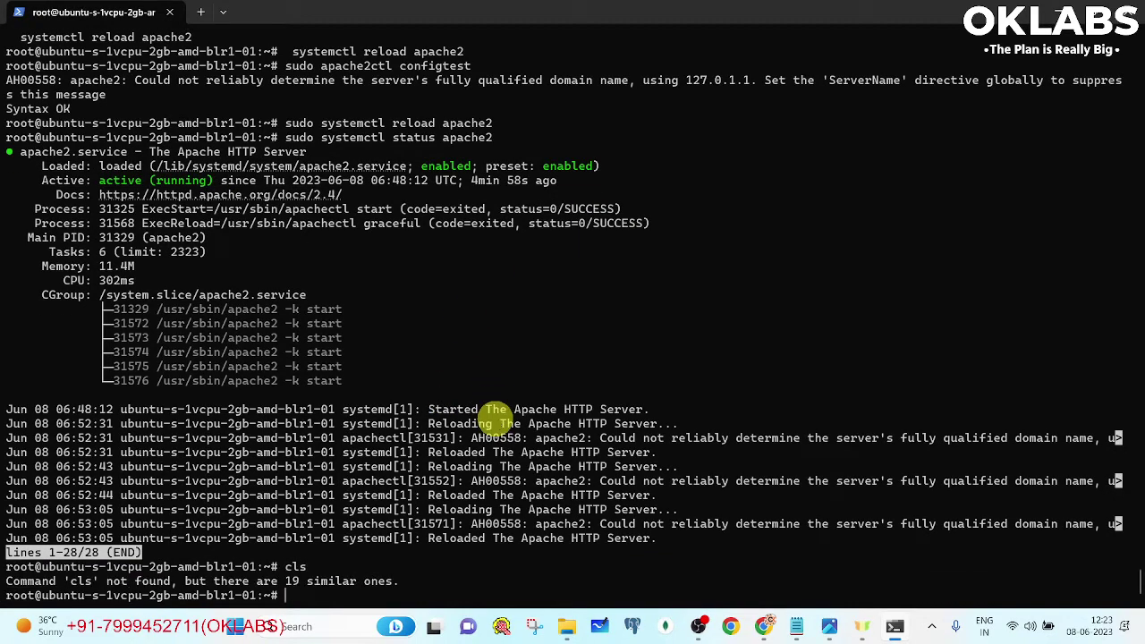
key("ctrl+l")
- Copy the nano index.html command from the Chrome tutorial into the Notepad notes and replace your_domain with dmdailytricks.com
key("alt+Tab")
scroll(360, 340, "down", 3)
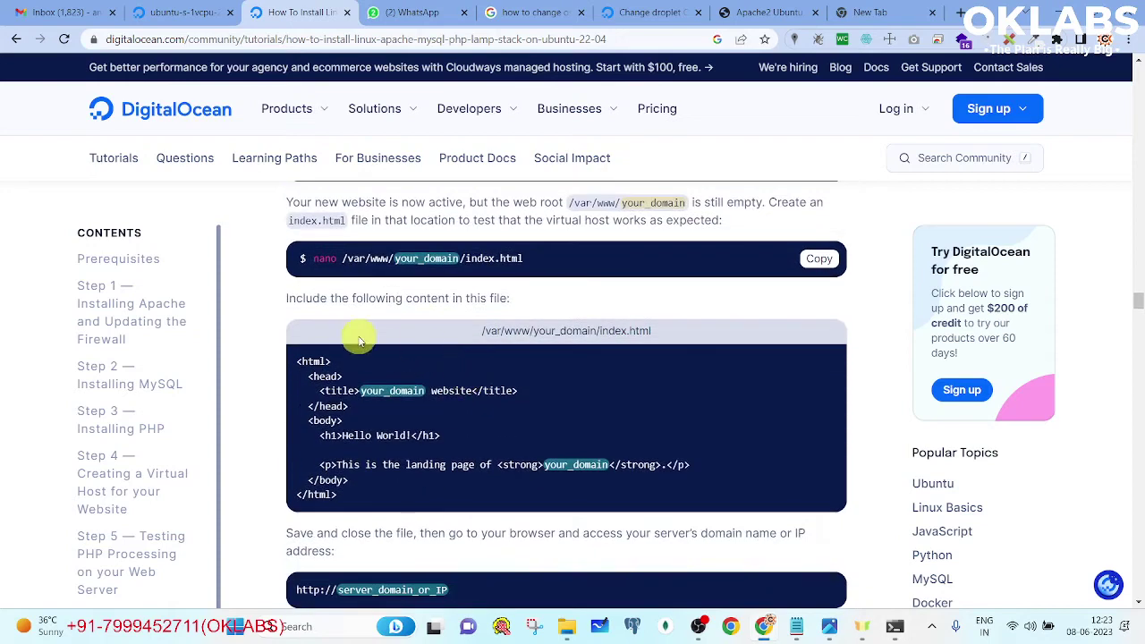
left_click_drag(311, 257, 566, 278)
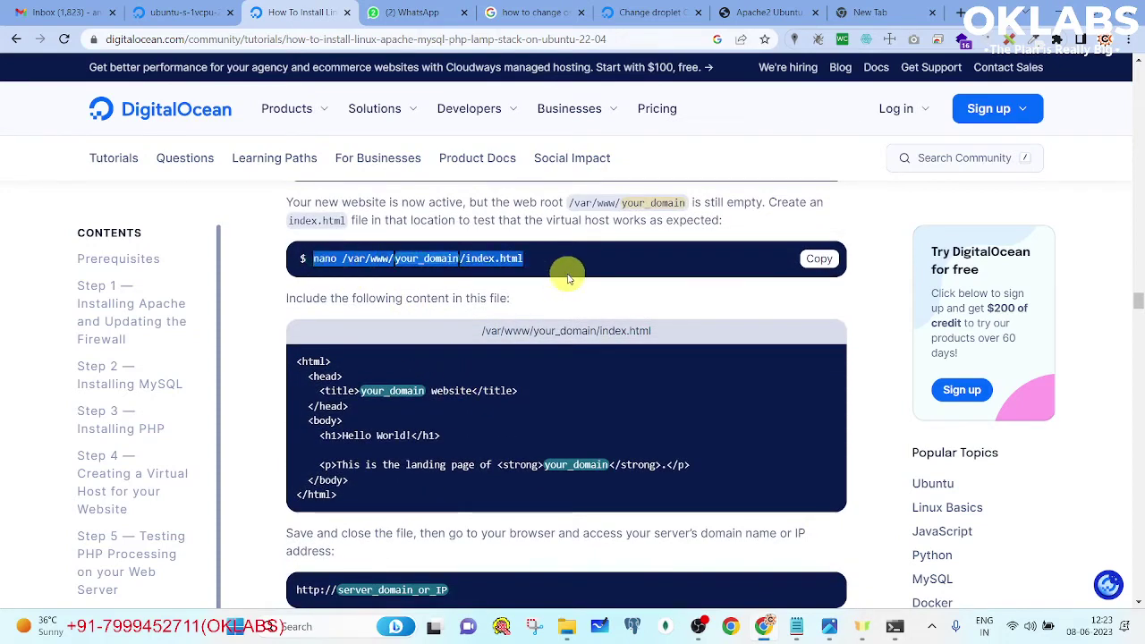
key("alt+Tab")
key("alt+Tab")
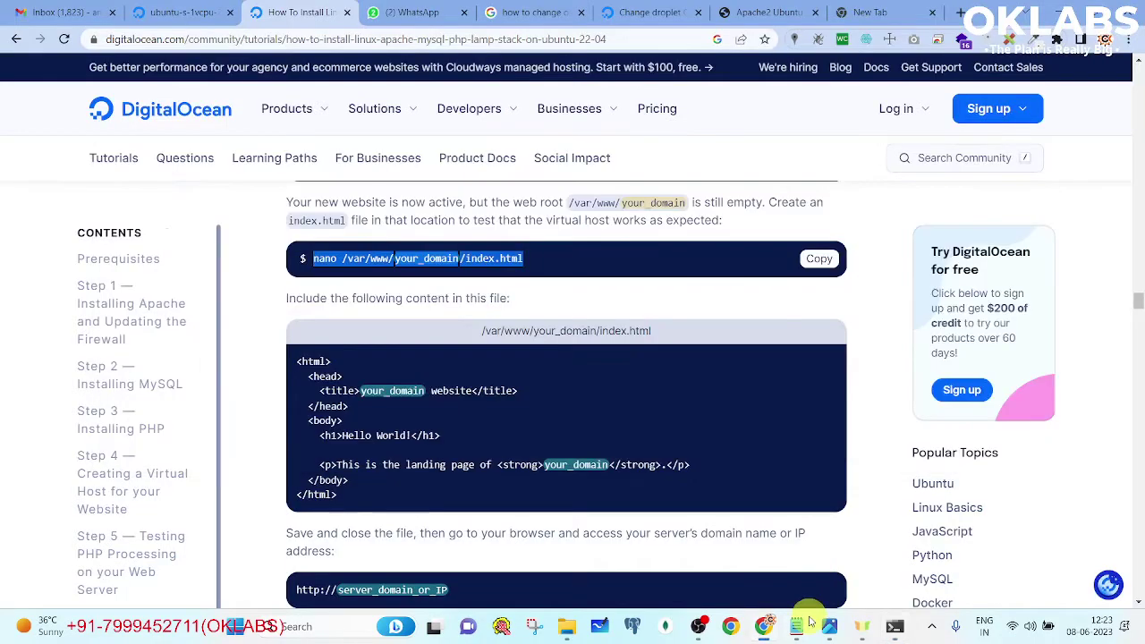
left_click(795, 626)
left_click(628, 457)
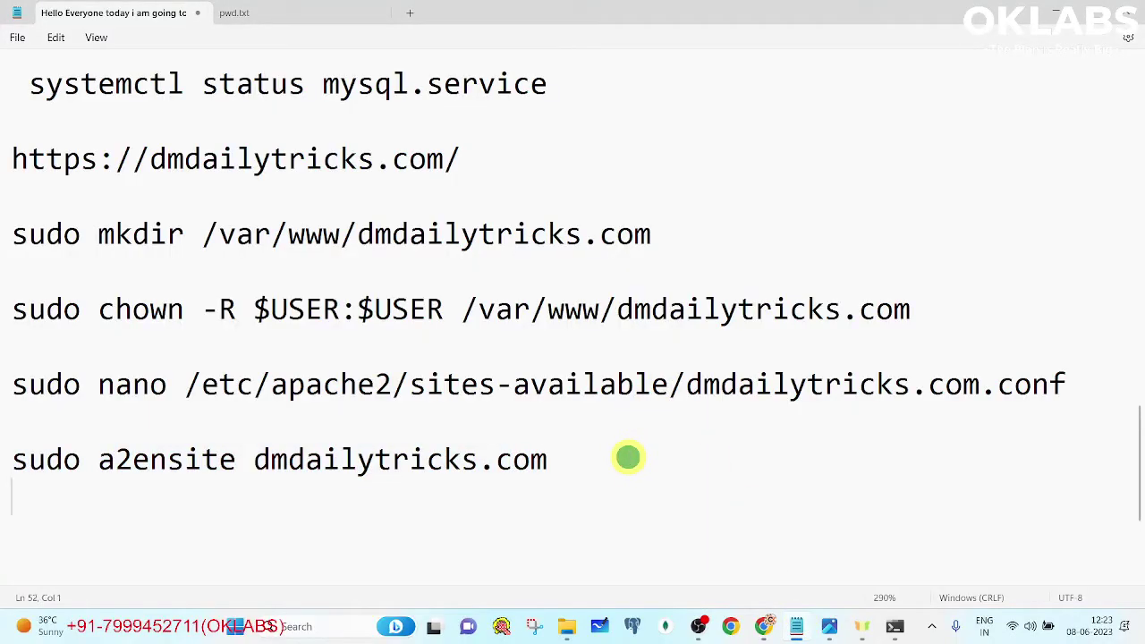
key("ctrl+v")
left_click_drag(254, 459, 548, 458)
key("ctrl+c")
left_click_drag(254, 534, 444, 533)
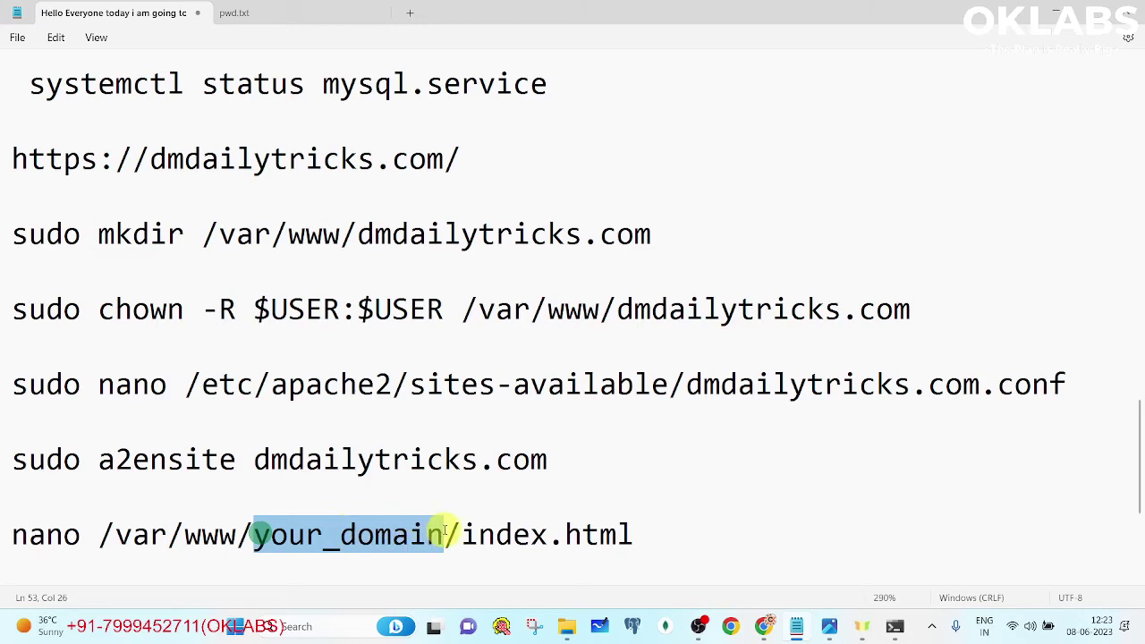
key("ctrl+v")
- Copy nano /var/www/dmdailytricks.com/index.html from the notes and run it in the SSH terminal
left_click_drag(753, 537, 3, 541)
key("alt+Tab")
key("alt+Tab")
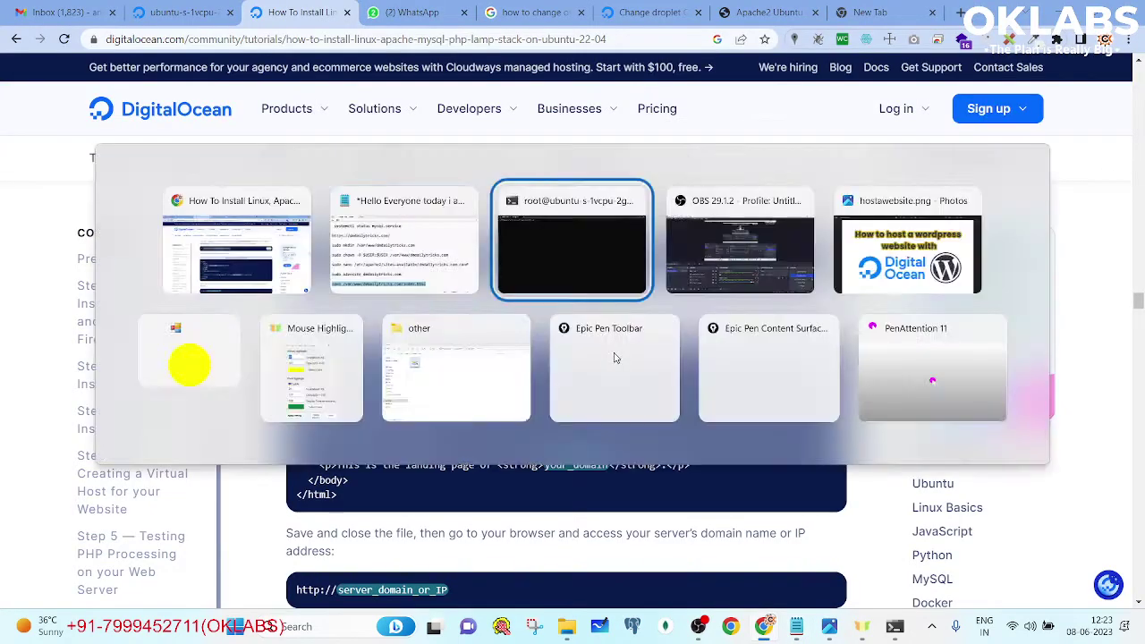
left_click(187, 366)
right_click(544, 319)
key("Return")
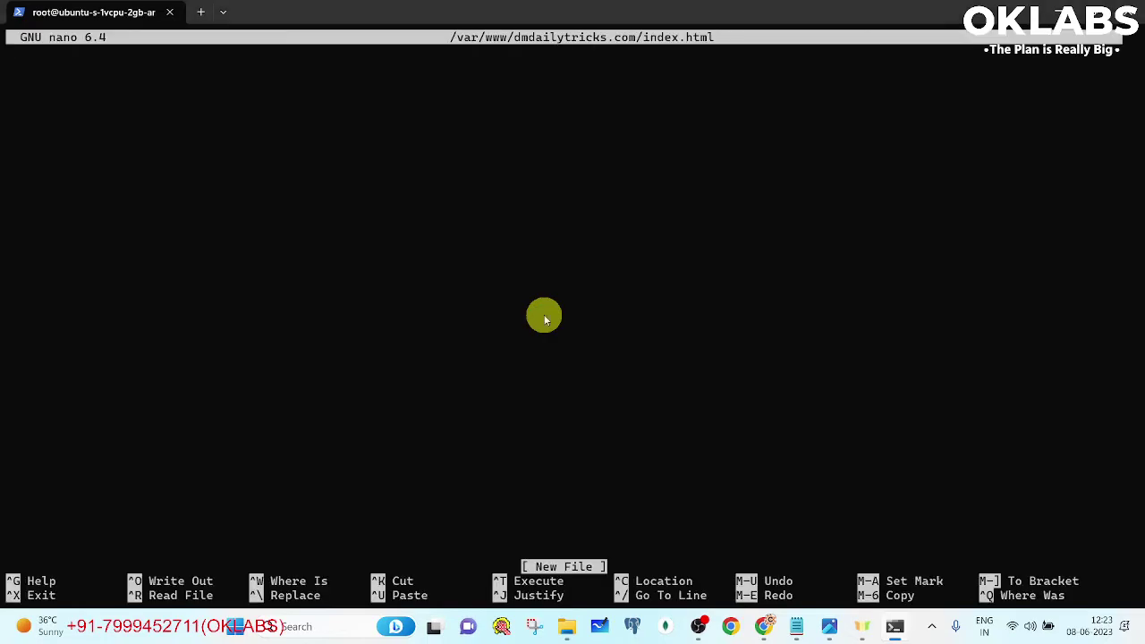
- Paste the tutorial's sample Hello World HTML from Chrome into index.html in nano, save the file and exit
key("alt+Tab")
left_click_drag(301, 361, 355, 498)
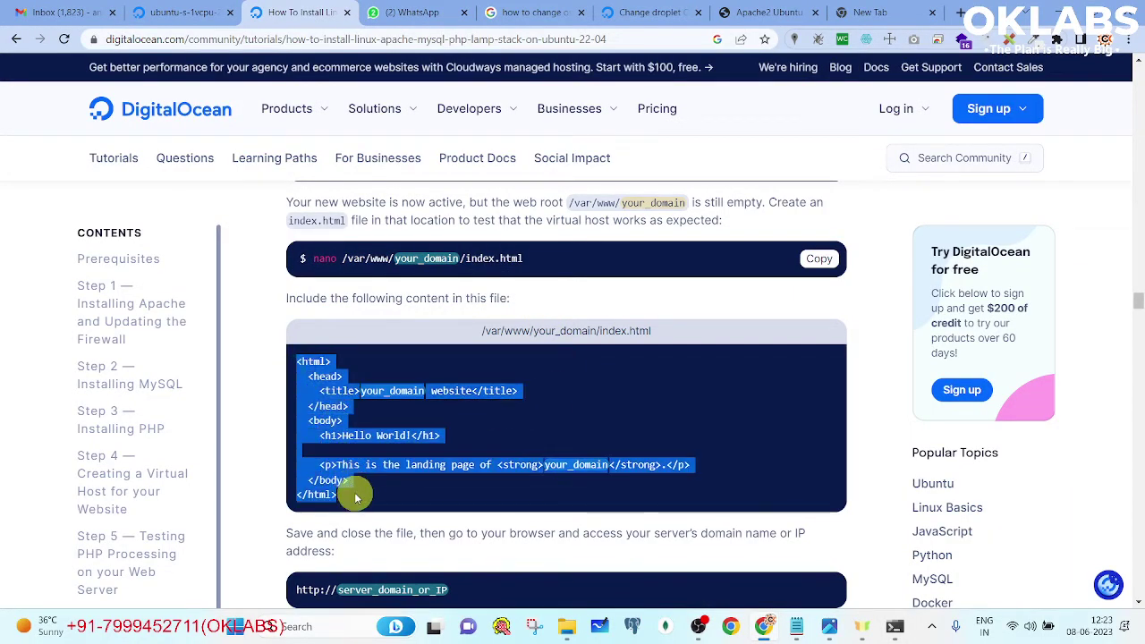
key("ctrl+c")
key("alt+Tab")
right_click(445, 271)
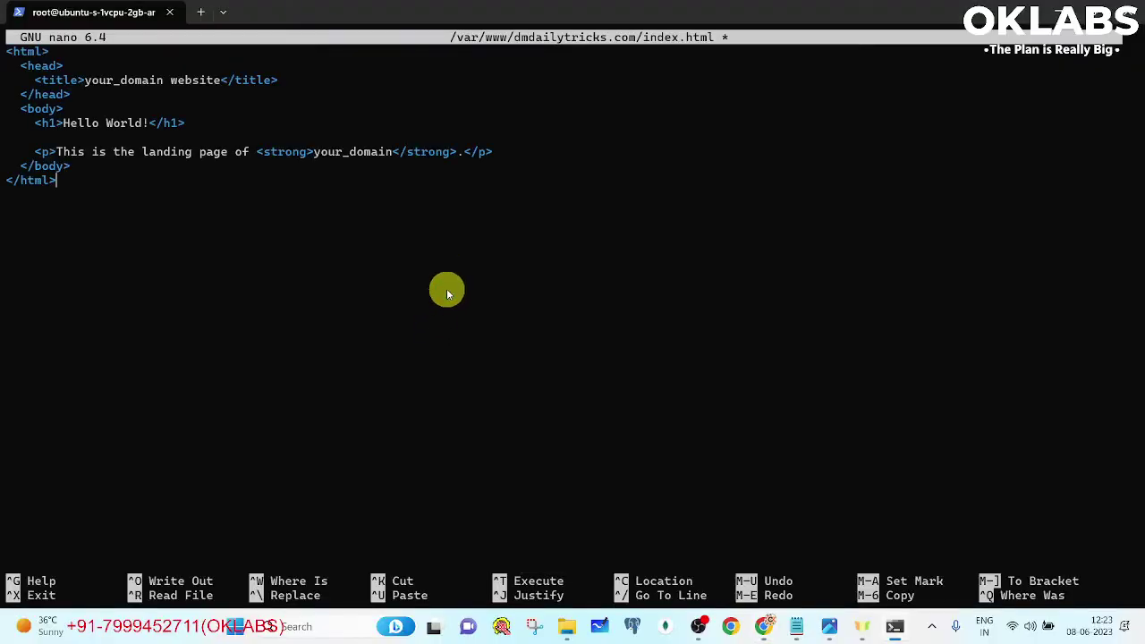
key("ctrl+o")
key("Return")
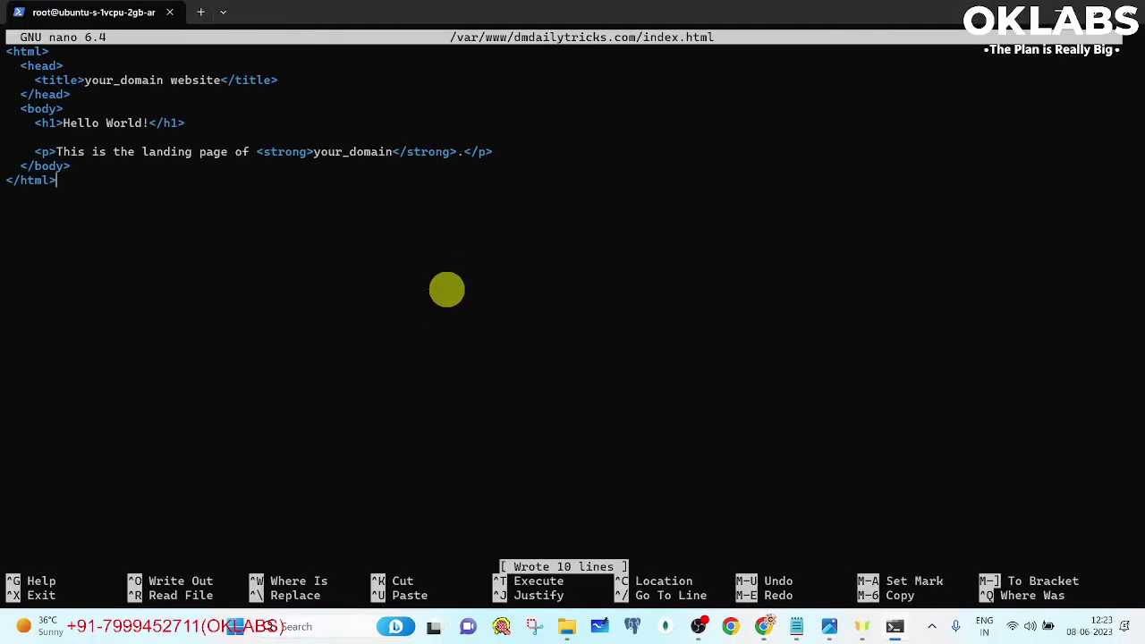
key("ctrl+x")
- Reload the server page at 64.227.153.83 in Chrome and compare its content with the tutorial's expected landing page
key("alt+Tab")
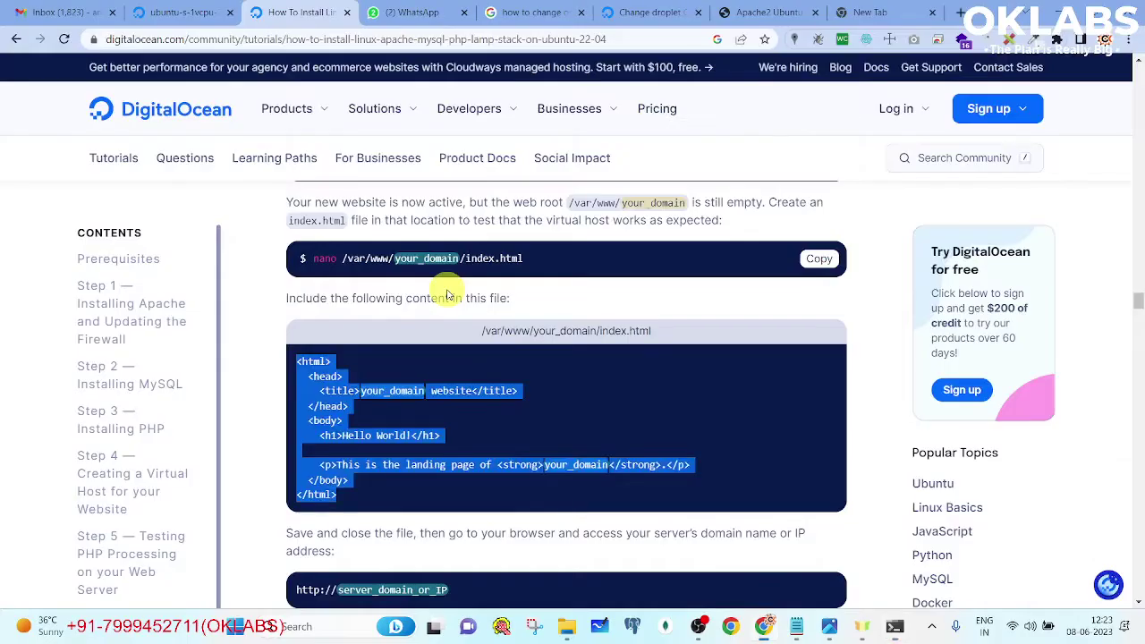
scroll(465, 288, "down", 3)
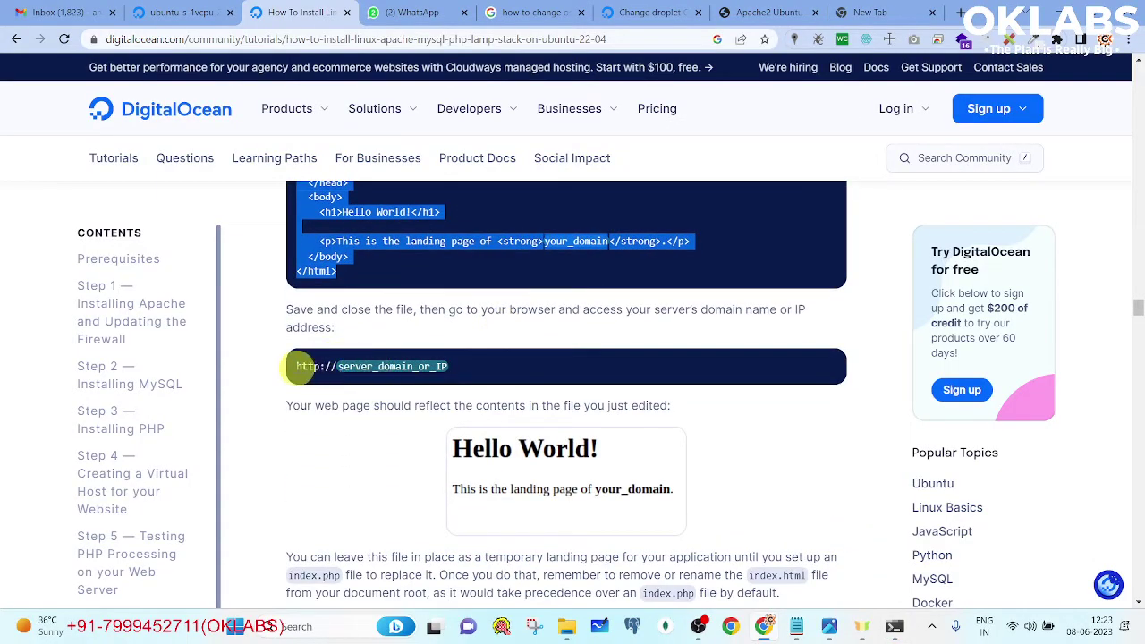
left_click_drag(297, 365, 447, 366)
left_click(715, 18)
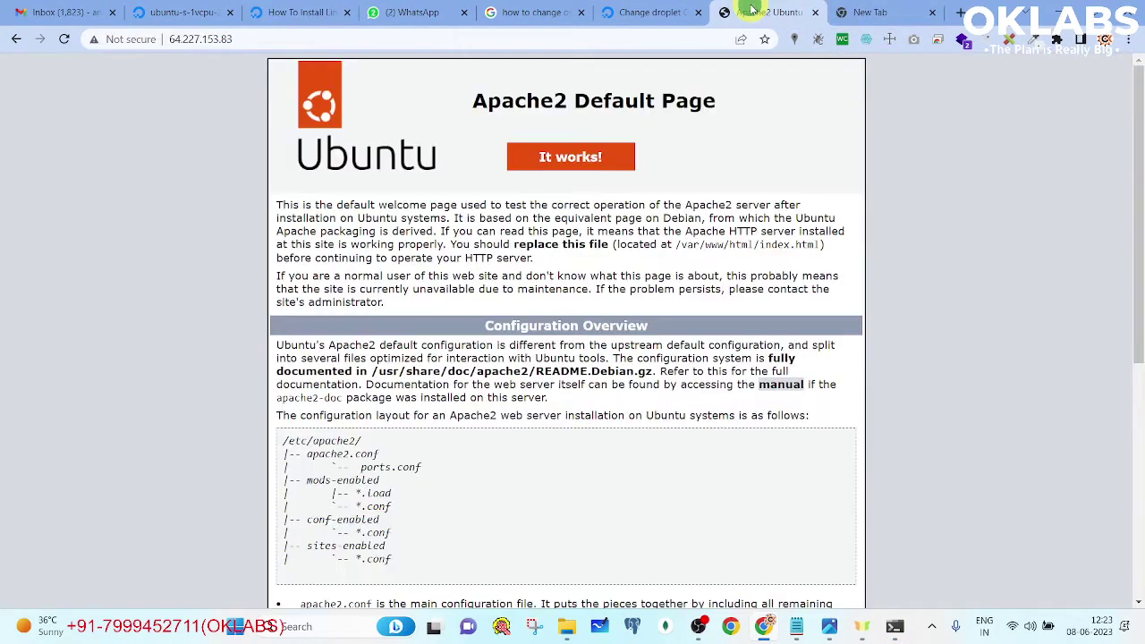
left_click(63, 38)
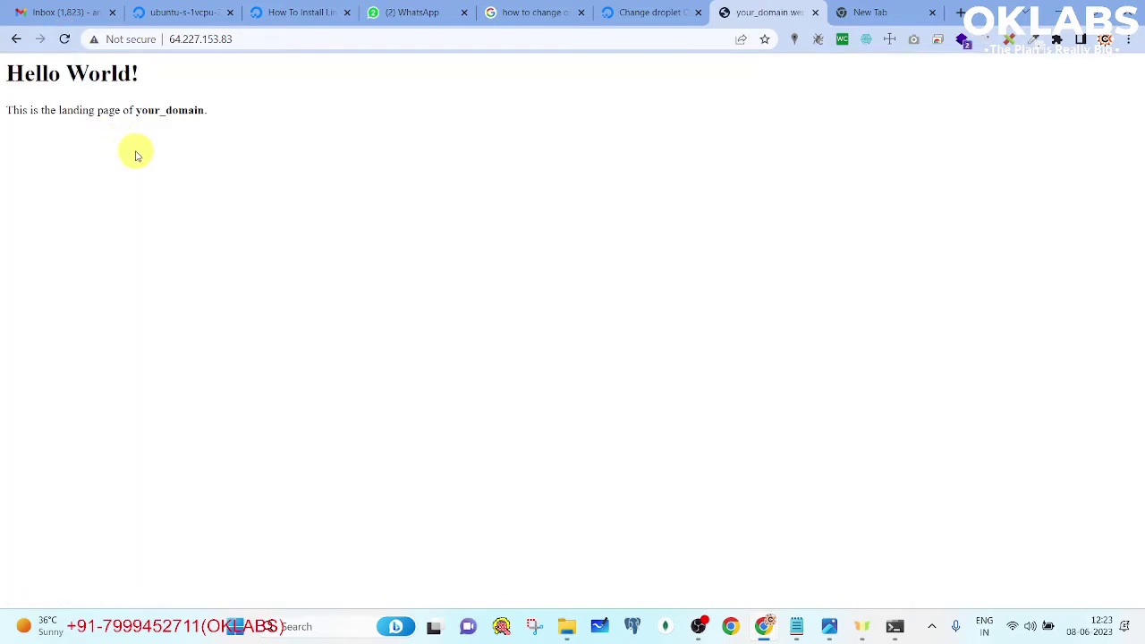
left_click_drag(248, 123, 7, 54)
left_click(441, 122)
left_click(179, 11)
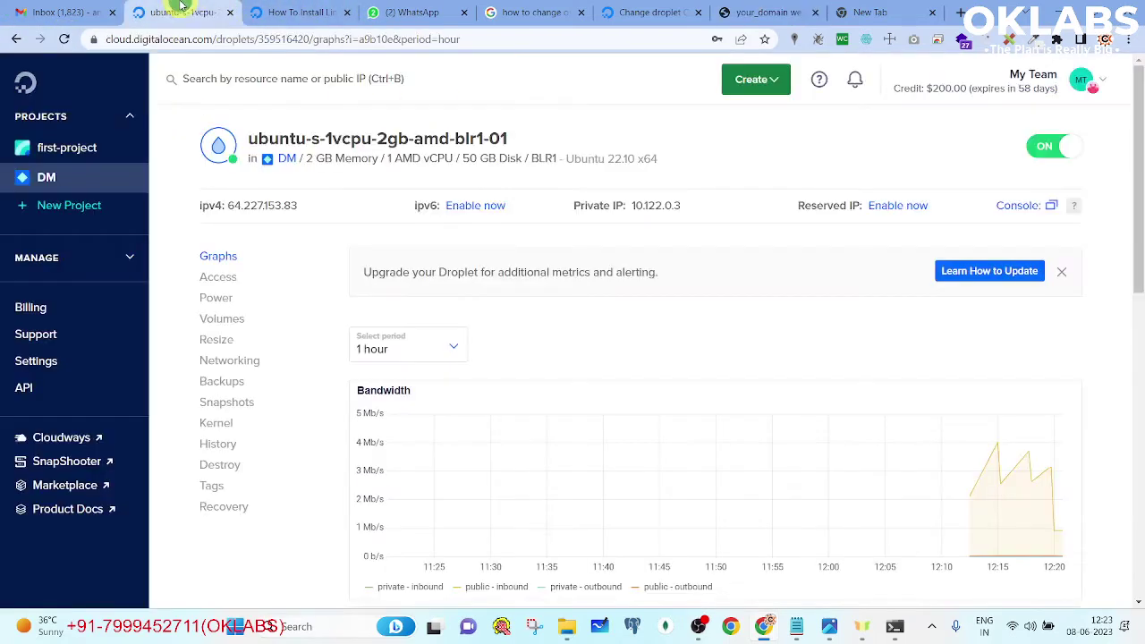
left_click(295, 12)
scroll(564, 315, "down", 3)
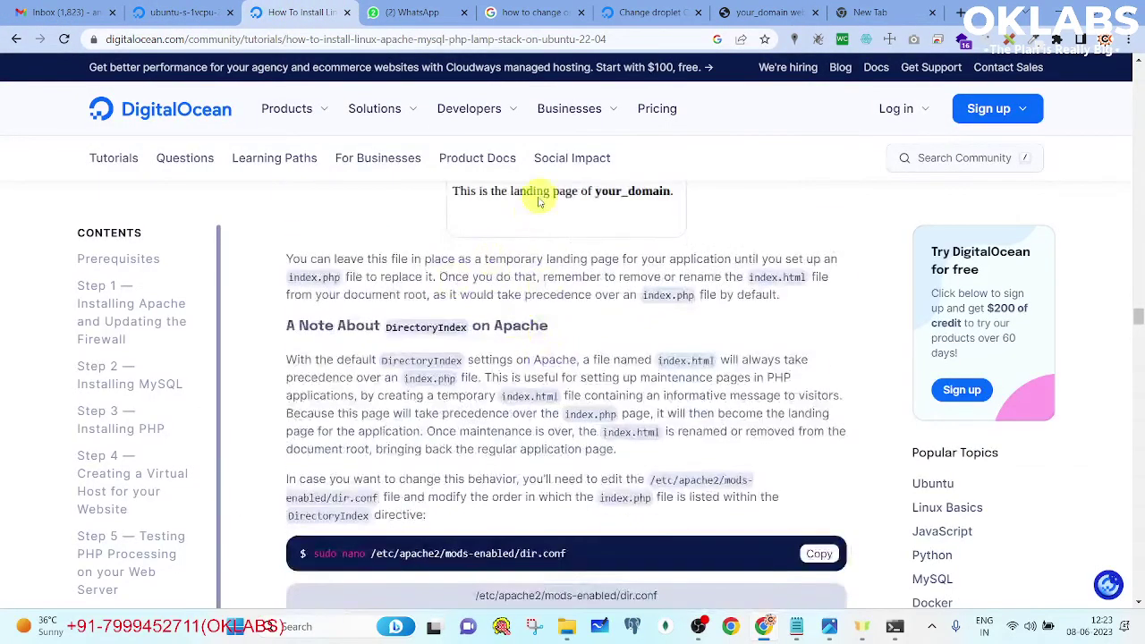
left_click(764, 13)
left_click_drag(188, 143, 4, 109)
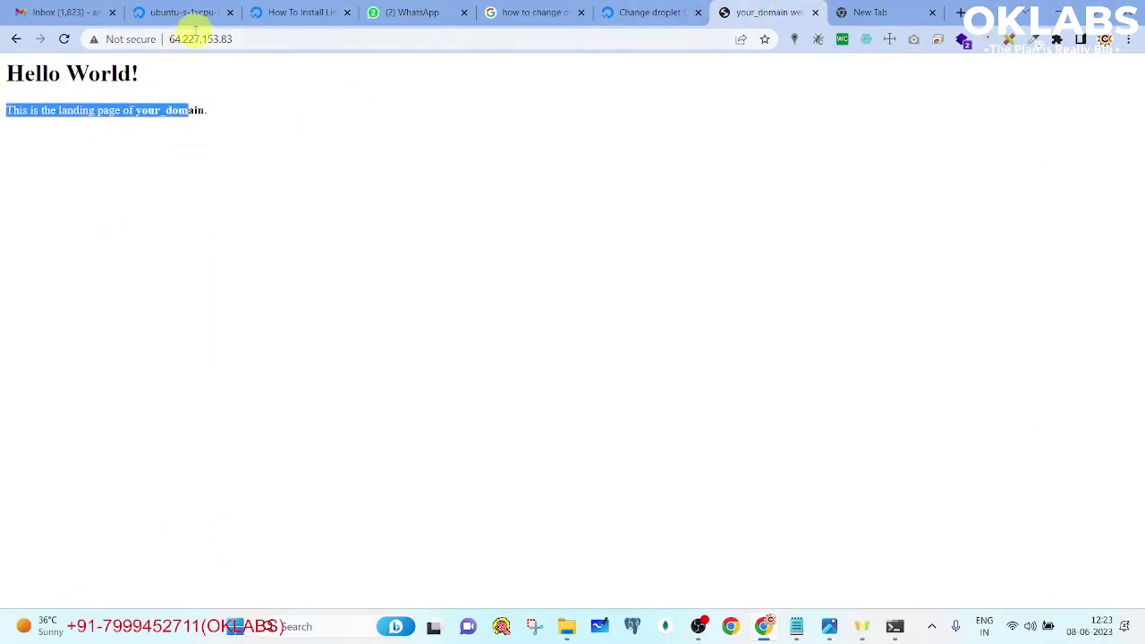
- Copy sudo nano /etc/apache2/mods-enabled/dir.conf from the DirectoryIndex section of the Chrome tutorial and run it in the SSH terminal
left_click(272, 12)
scroll(447, 234, "down", 1)
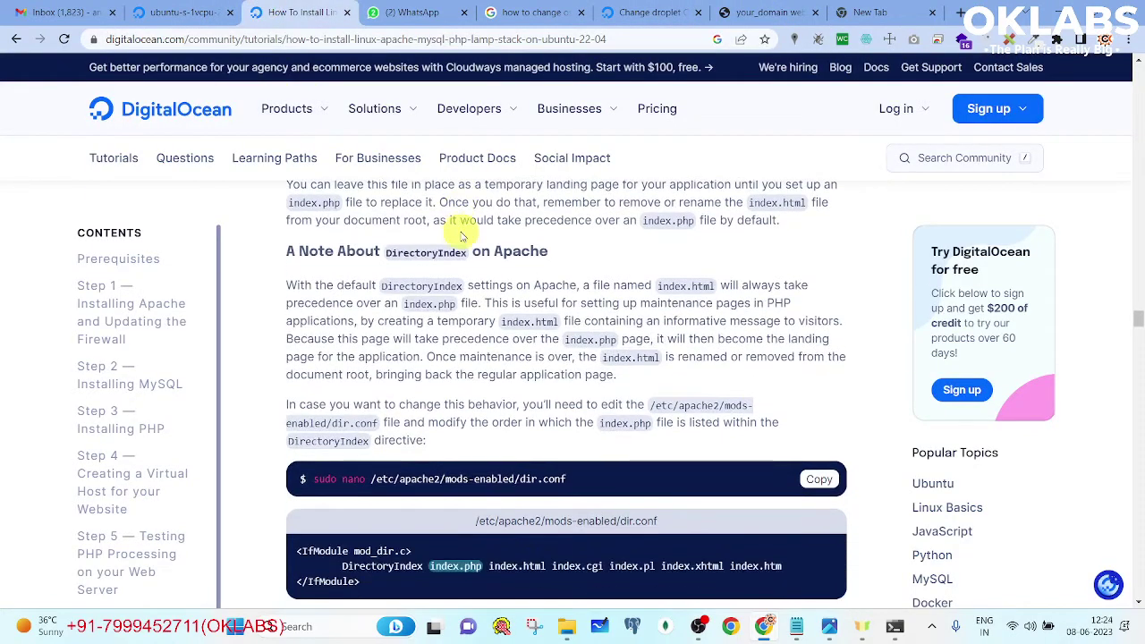
scroll(524, 280, "down", 2)
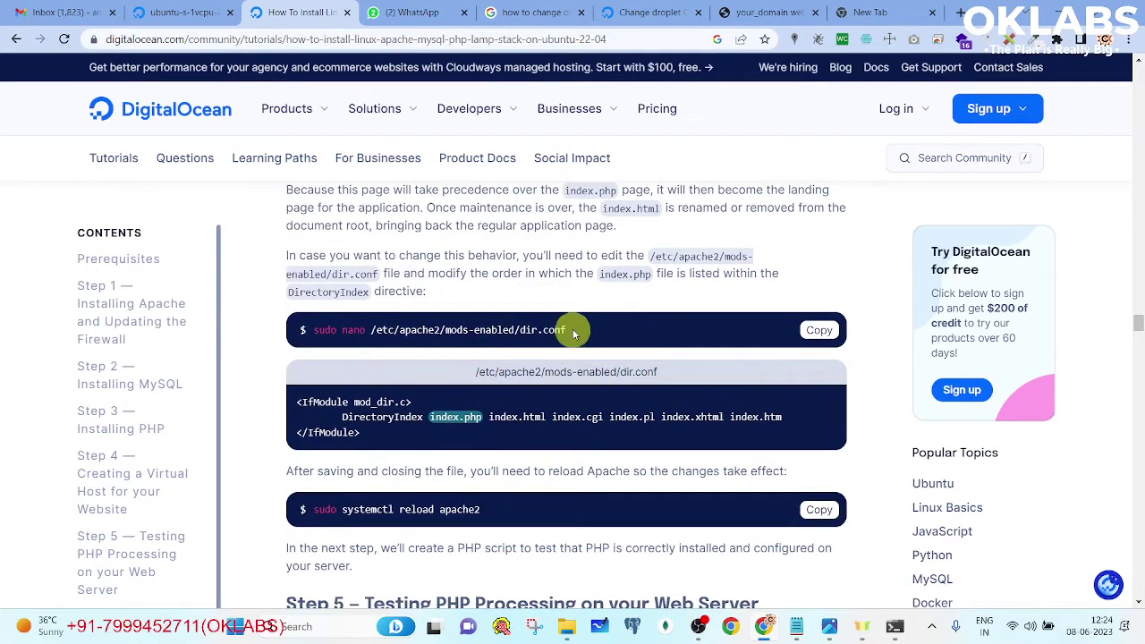
left_click_drag(575, 330, 313, 339)
key("ctrl+c")
key("alt+Tab")
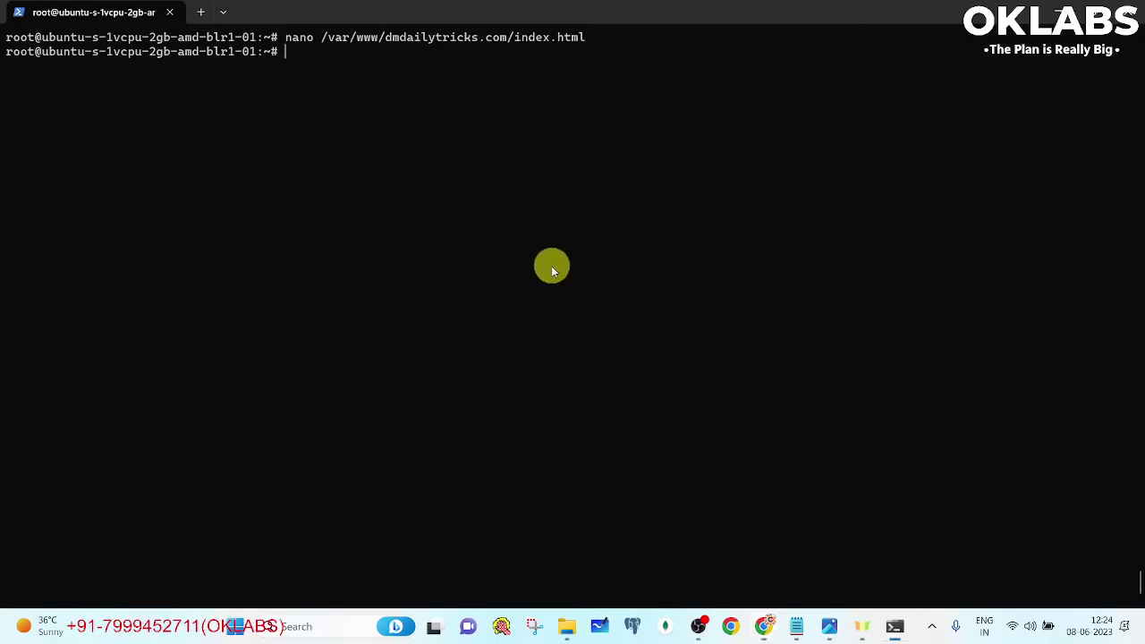
right_click(552, 266)
key("Return")
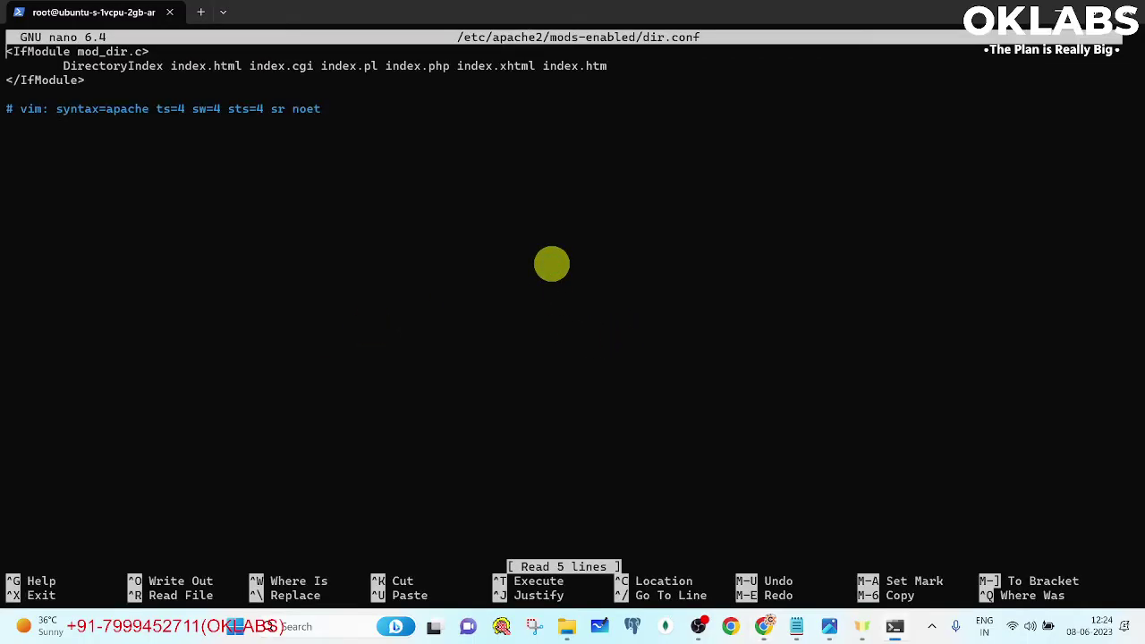
- Add index.php before index.html in dir.conf's DirectoryIndex line, check it against the Chrome tutorial, and save and exit nano
key("alt+Tab")
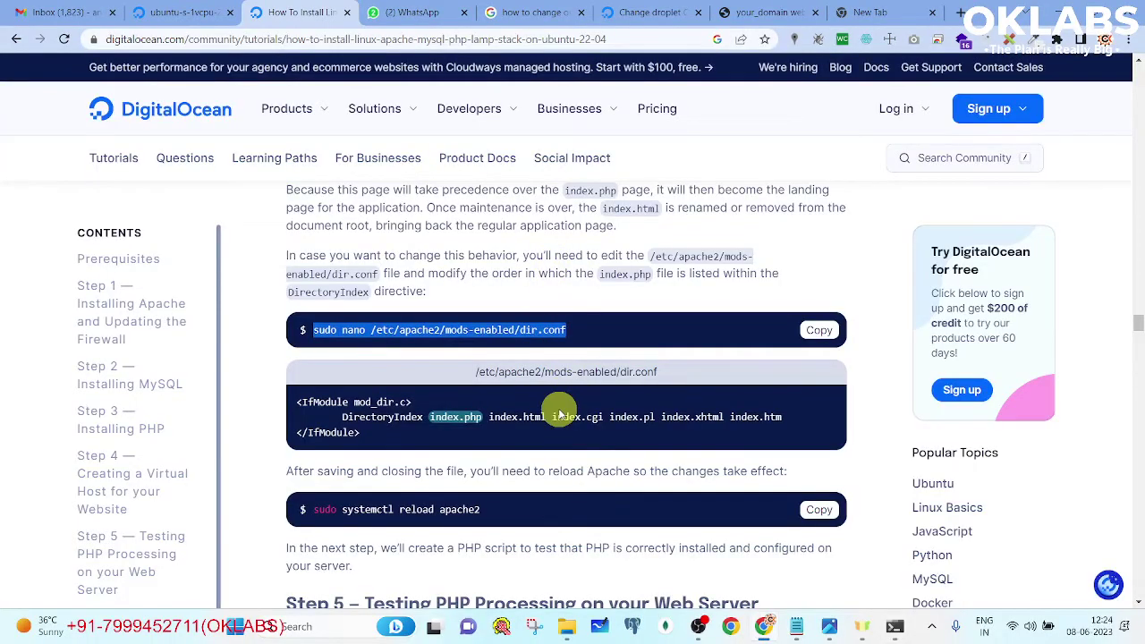
key("alt+Tab")
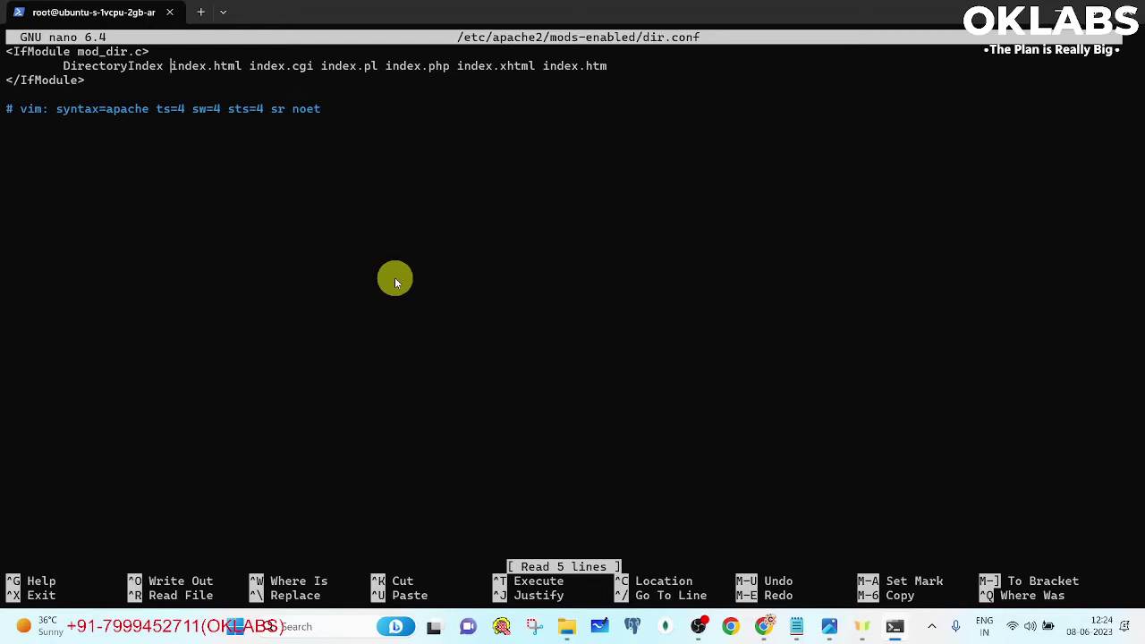
key("Left")
type("index.h")
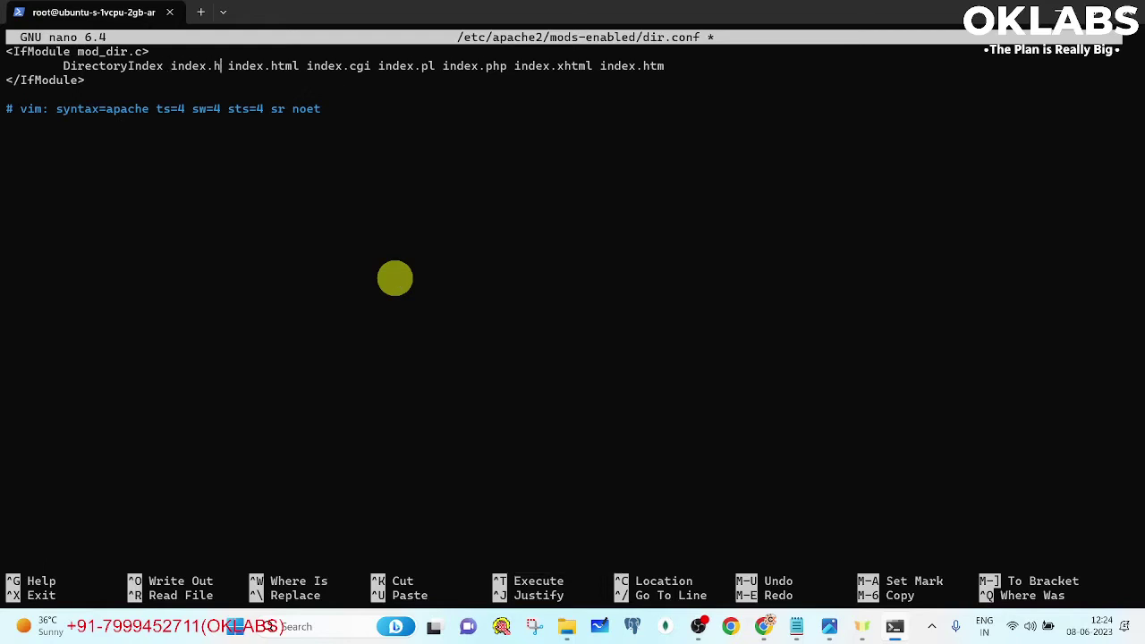
key("BackSpace")
type("php")
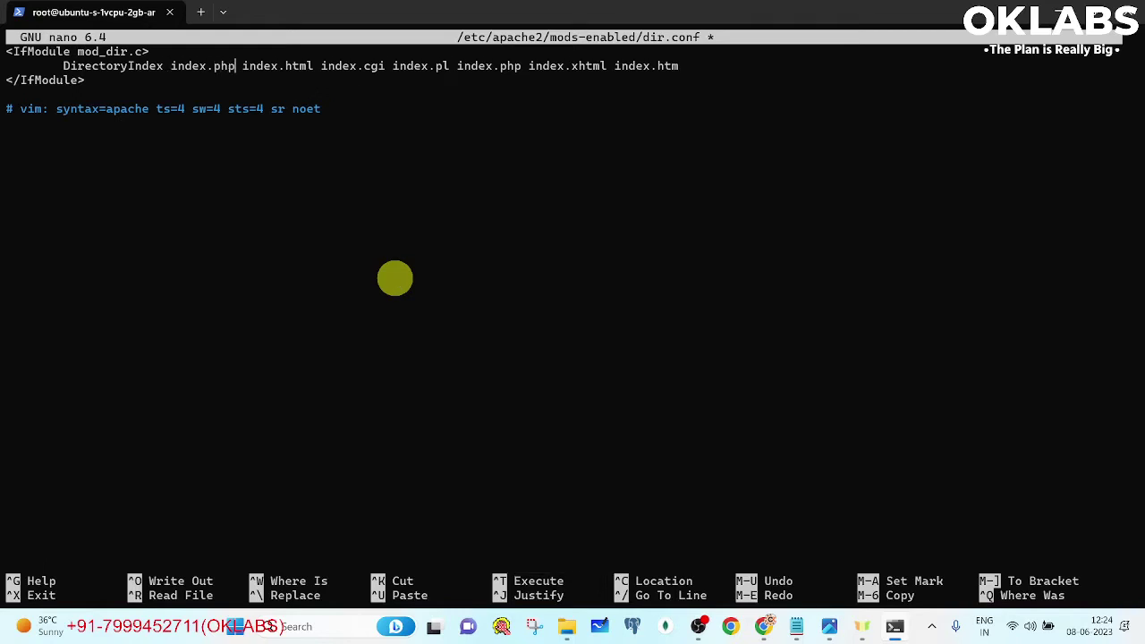
key("alt+Tab")
left_click_drag(426, 417, 483, 421)
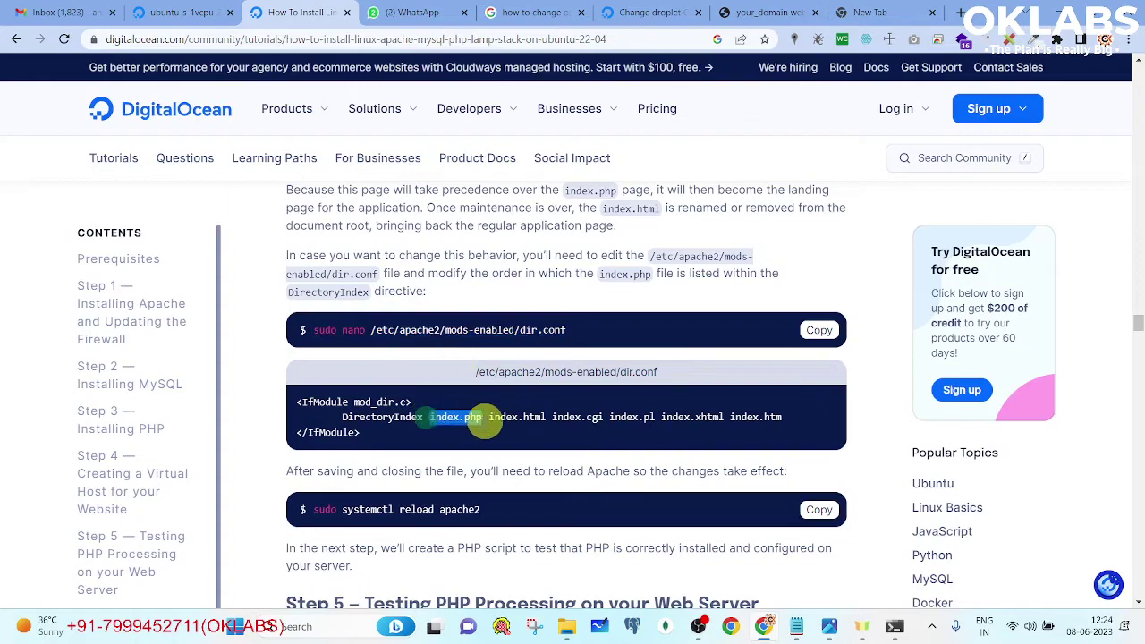
key("alt+Tab")
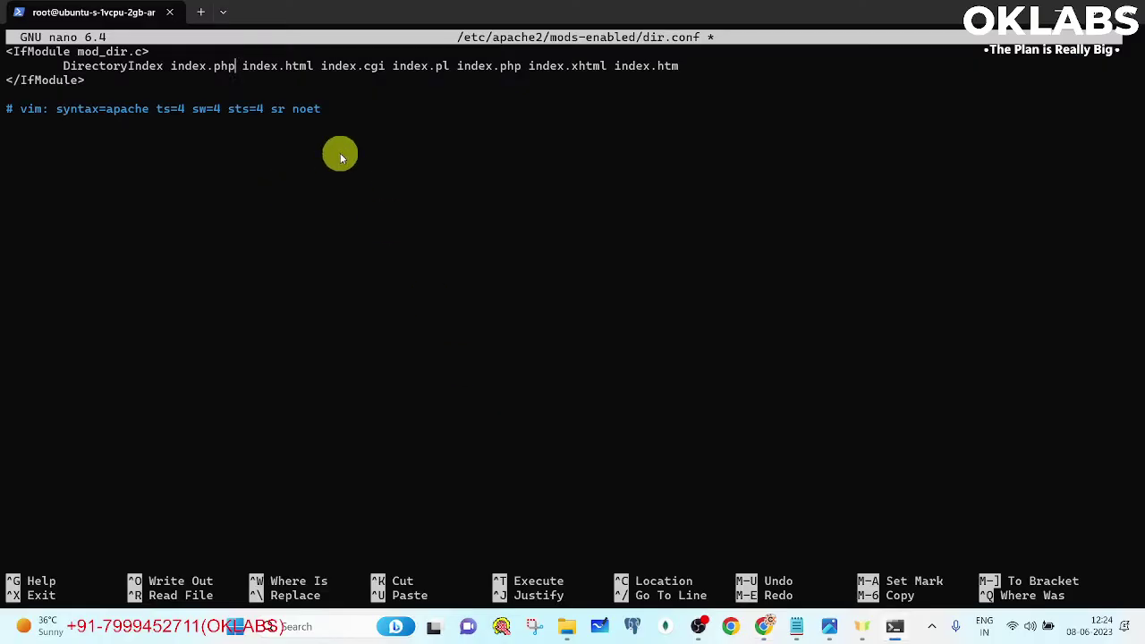
key("ctrl+o")
key("Return")
key("ctrl+x")
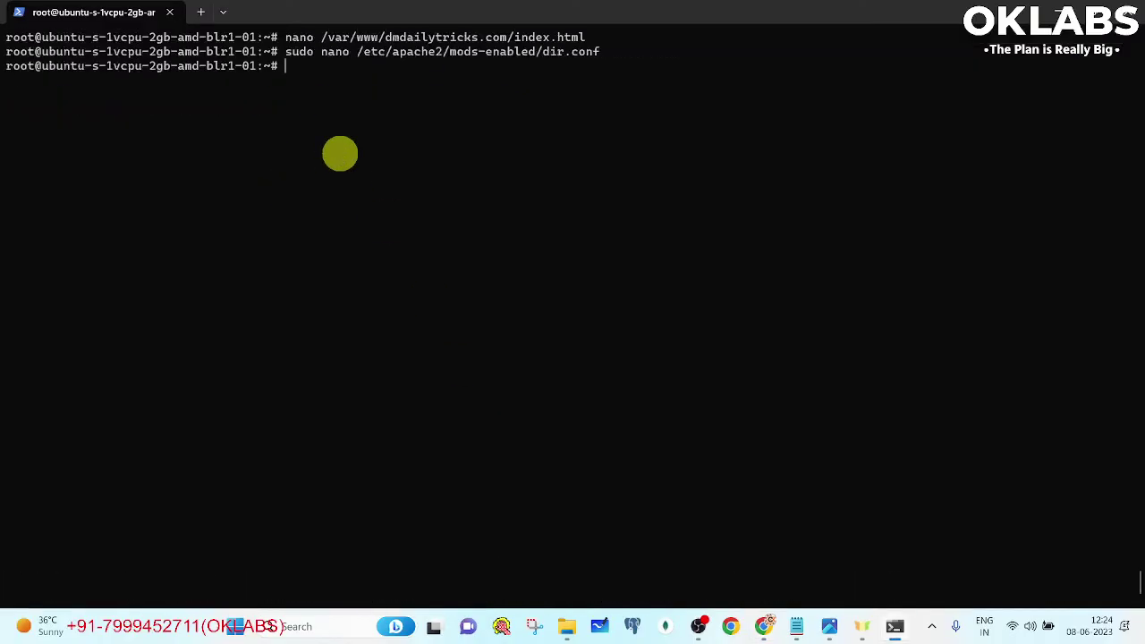
- Copy sudo systemctl reload apache2 from the Chrome tutorial and run it in the SSH terminal
key("alt+Tab")
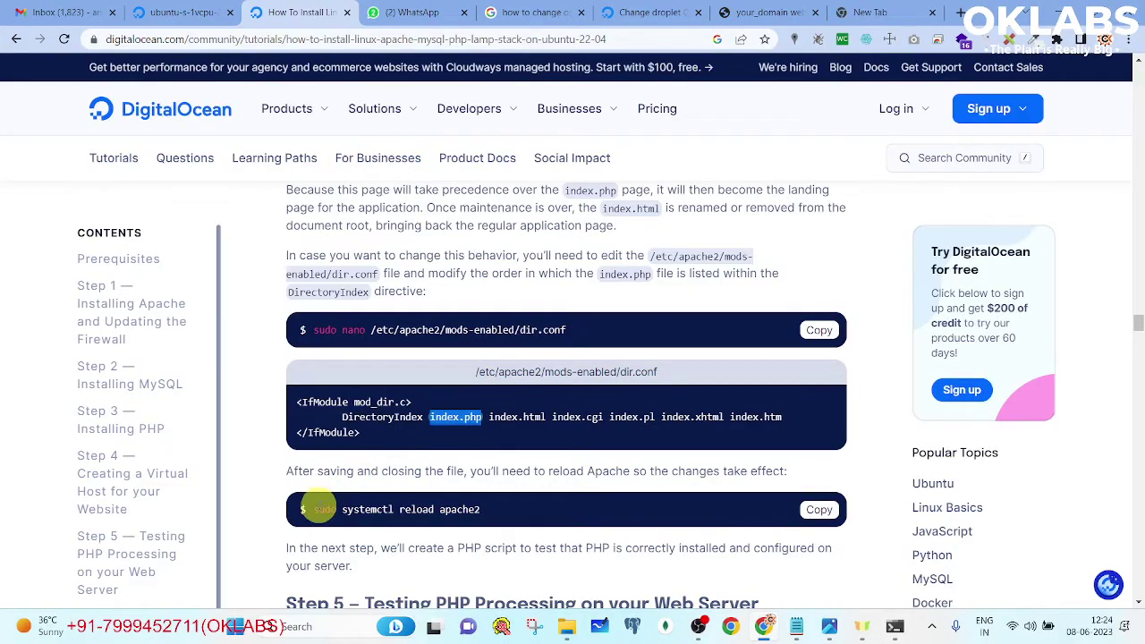
left_click_drag(304, 510, 503, 506)
key("ctrl+c")
key("alt+Tab")
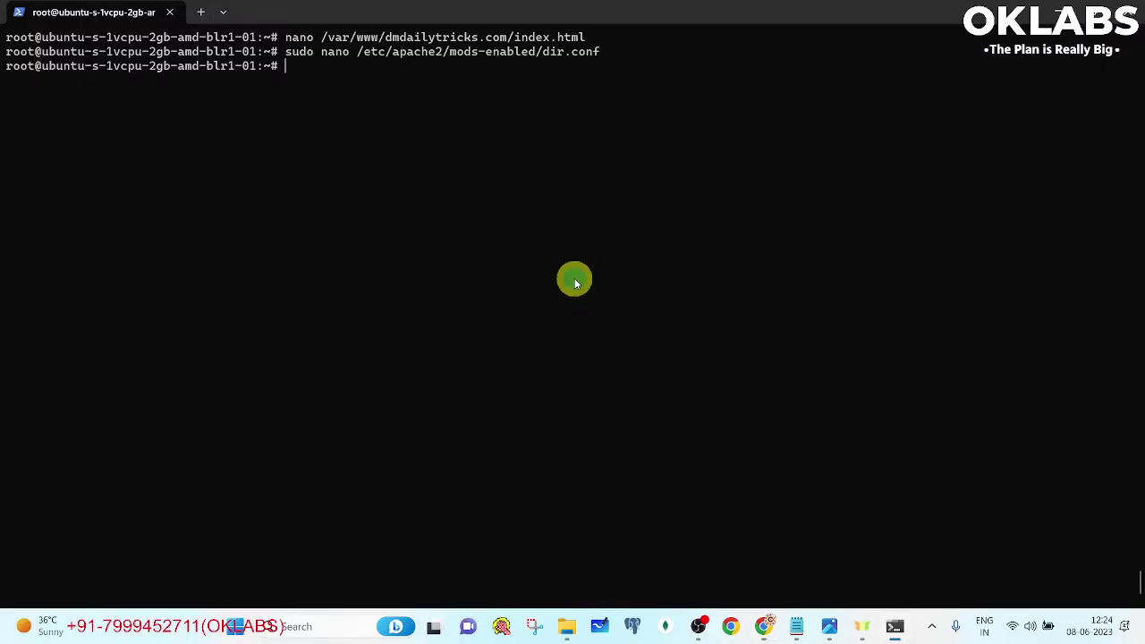
key("ctrl+v")
key("Return")
- Check Apache's state with sudo systemctl status apache2, quit the status output and clear the terminal
key("Up")
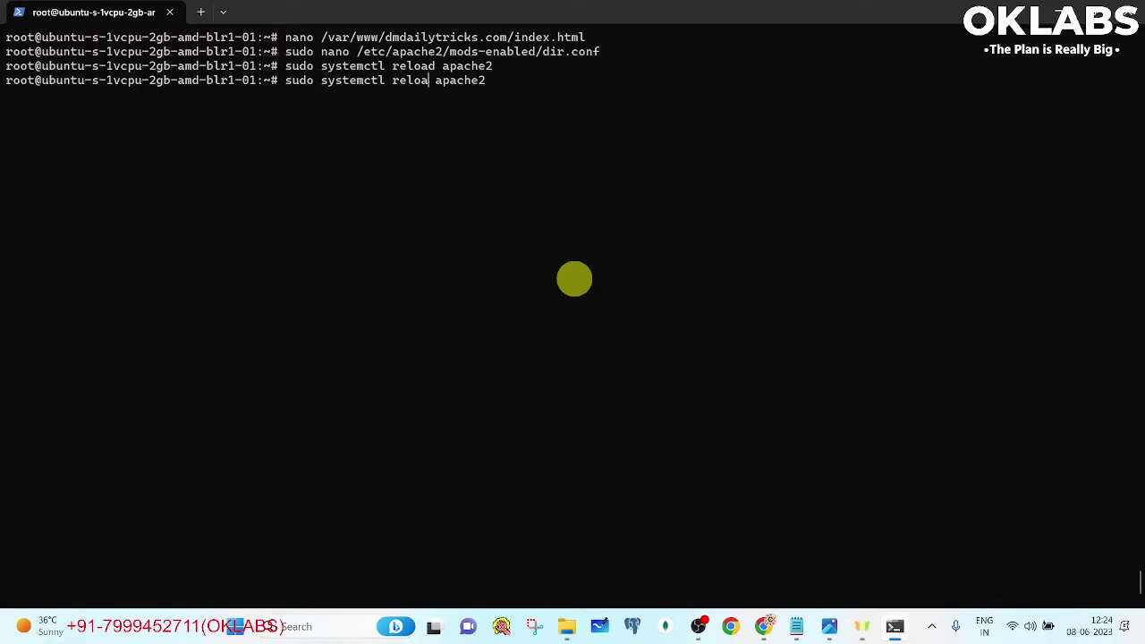
type("status")
key("Return")
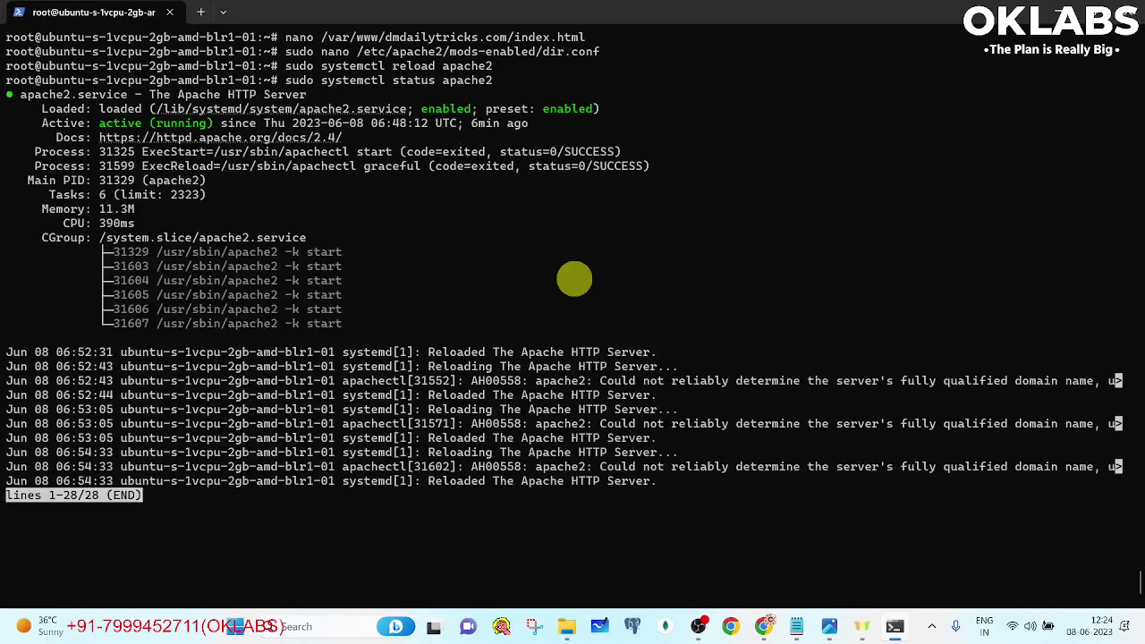
type("q")
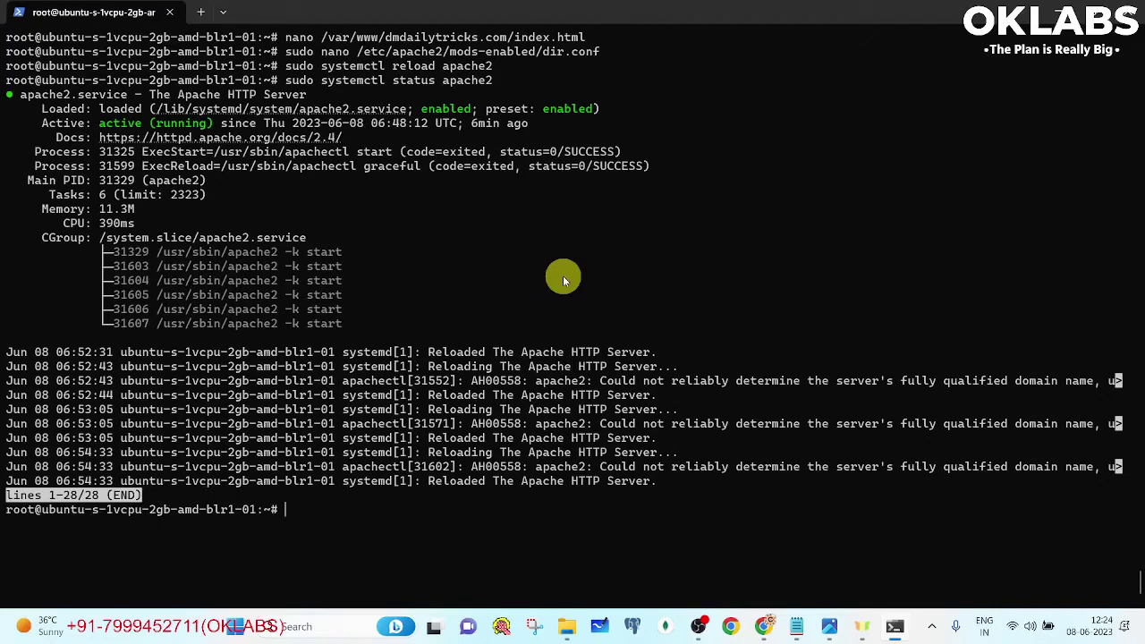
type("cls")
key("Return")
key("ctrl+l")
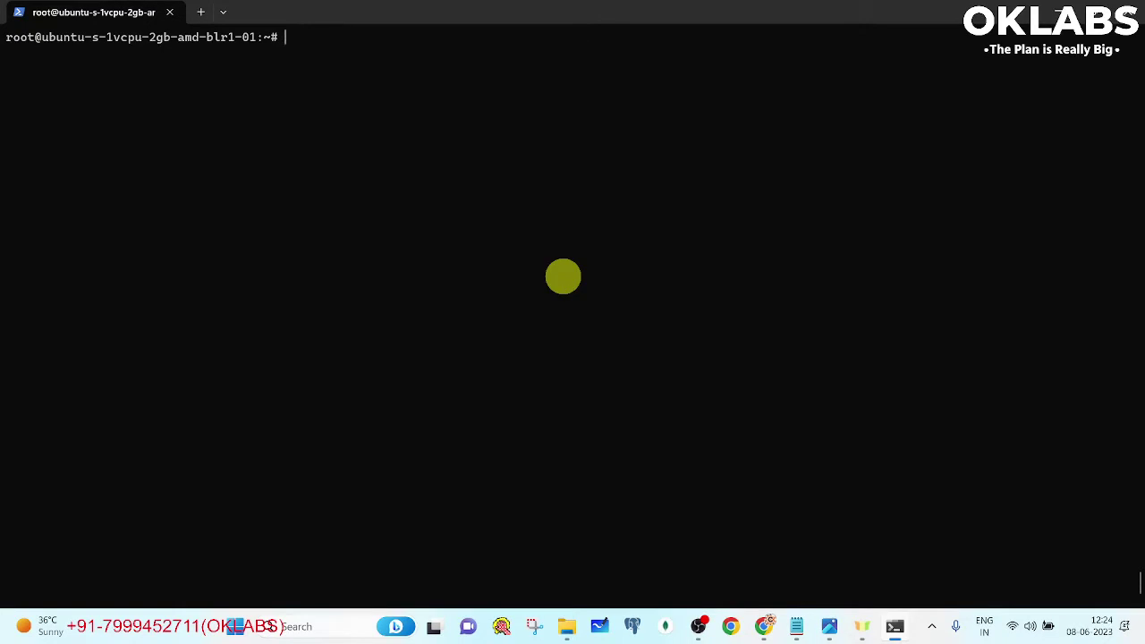
- Read Step 5 of the Chrome tutorial on testing PHP and copy its nano /var/www/your_domain/info.php command
key("alt+Tab")
scroll(572, 295, "down", 3)
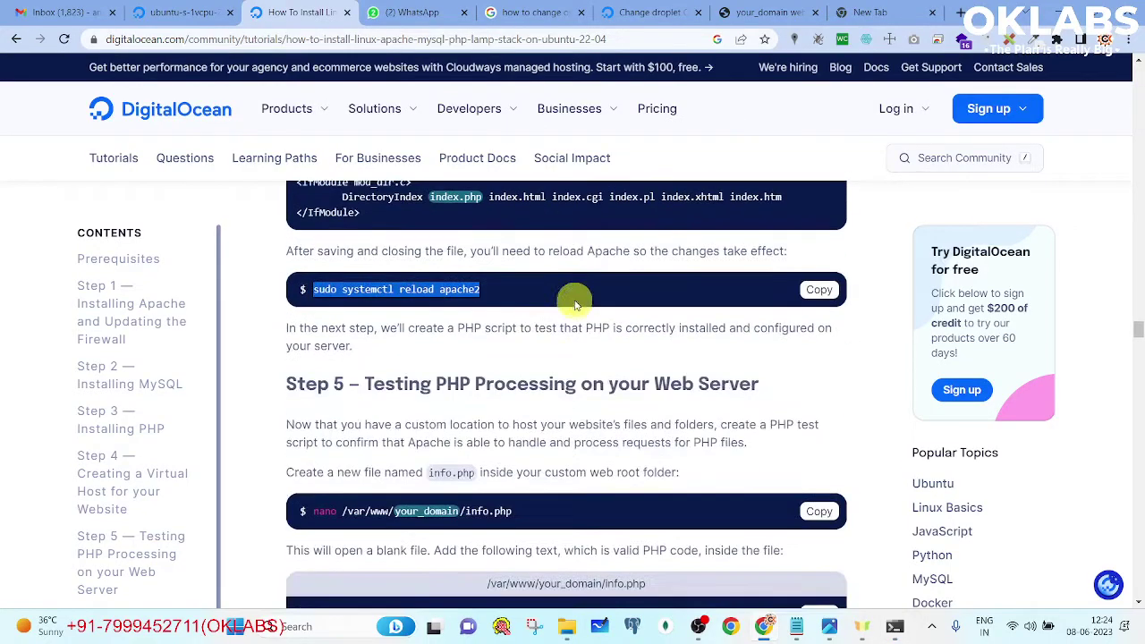
scroll(569, 301, "down", 2)
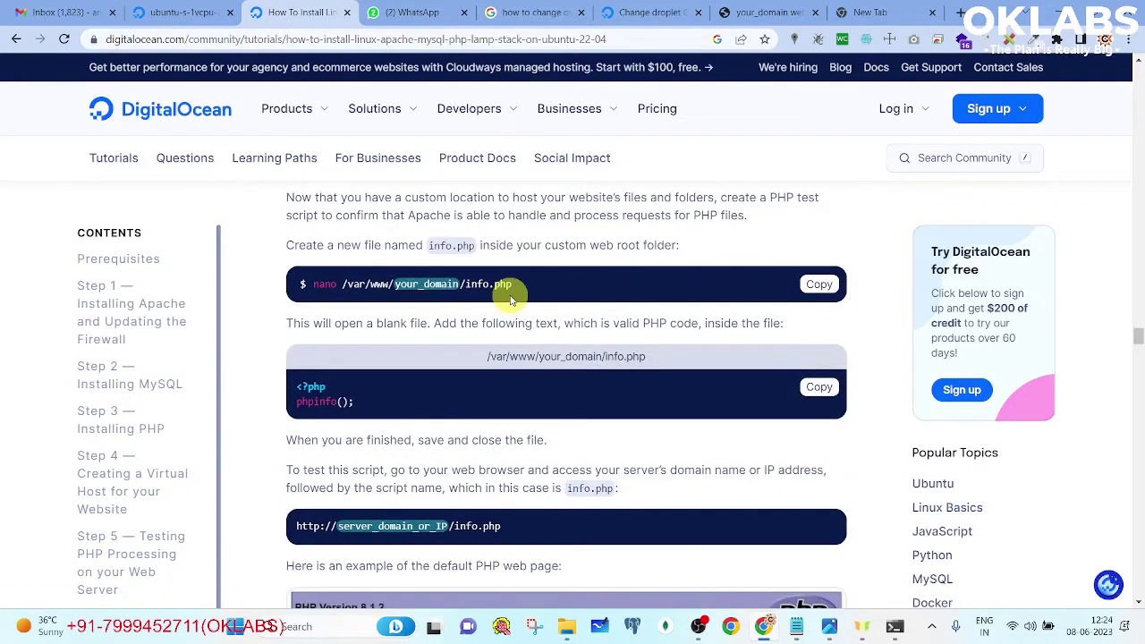
scroll(518, 309, "up", 1)
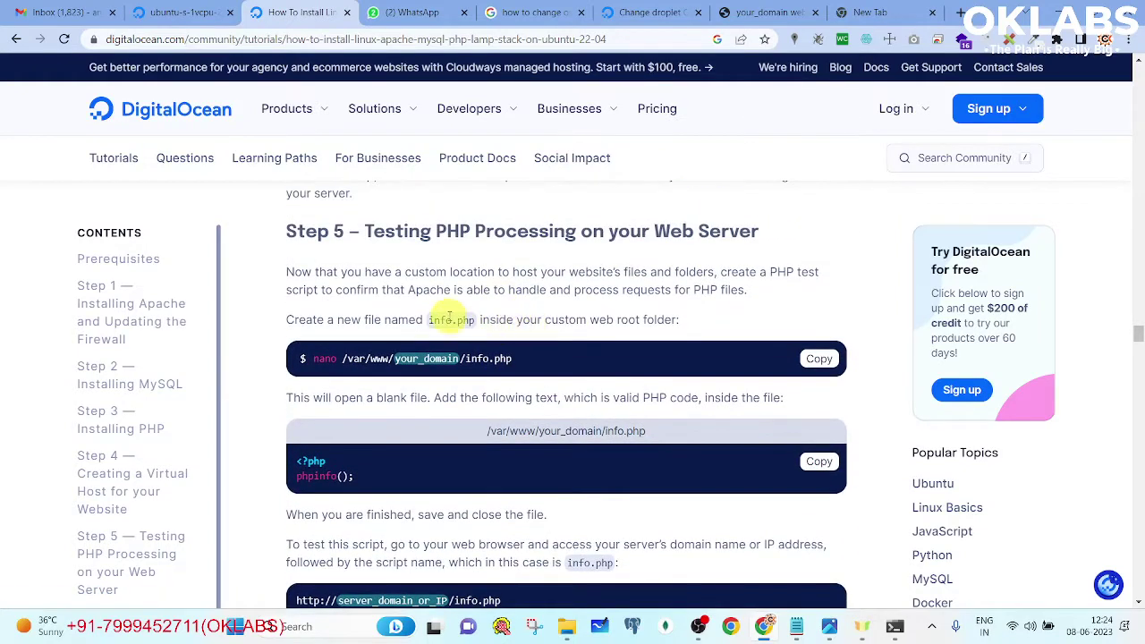
left_click_drag(438, 319, 475, 320)
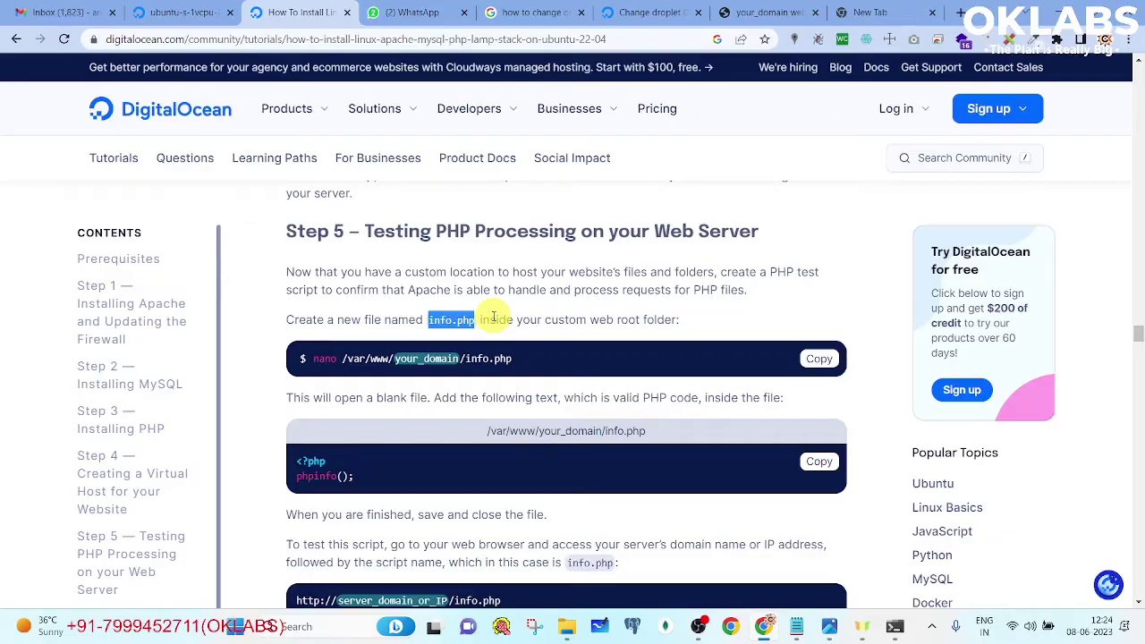
key("alt+Tab")
key("alt+Tab")
left_click_drag(533, 356, 298, 366)
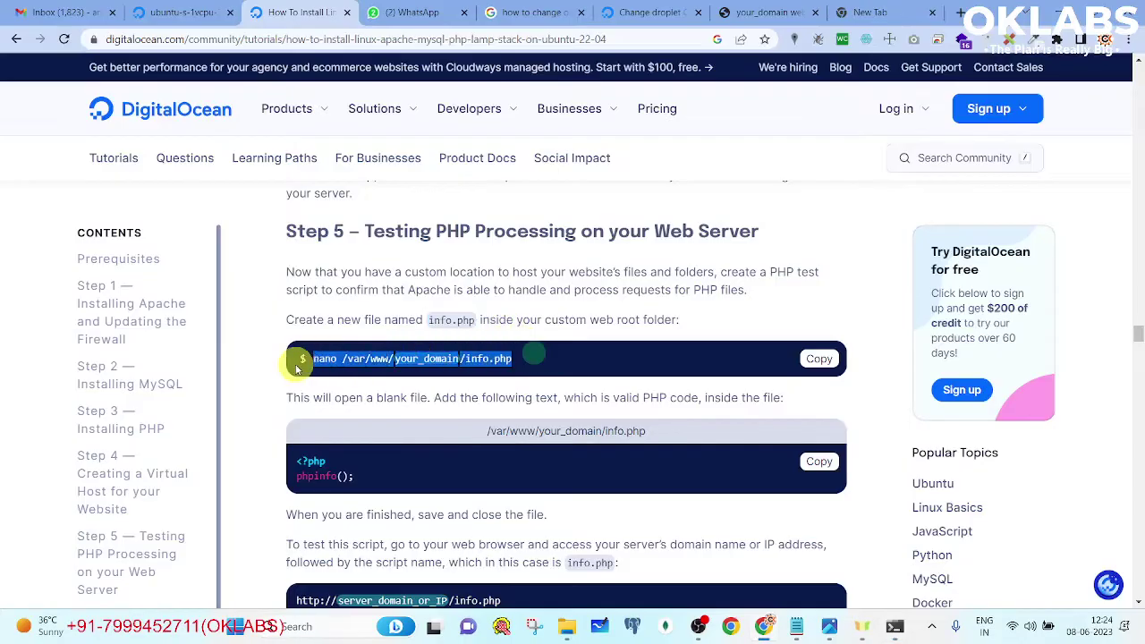
left_click(819, 358)
- Paste the info.php command on a new line of the Notepad notes and replace your_domain with dmdailytricks.com
key("alt+Tab")
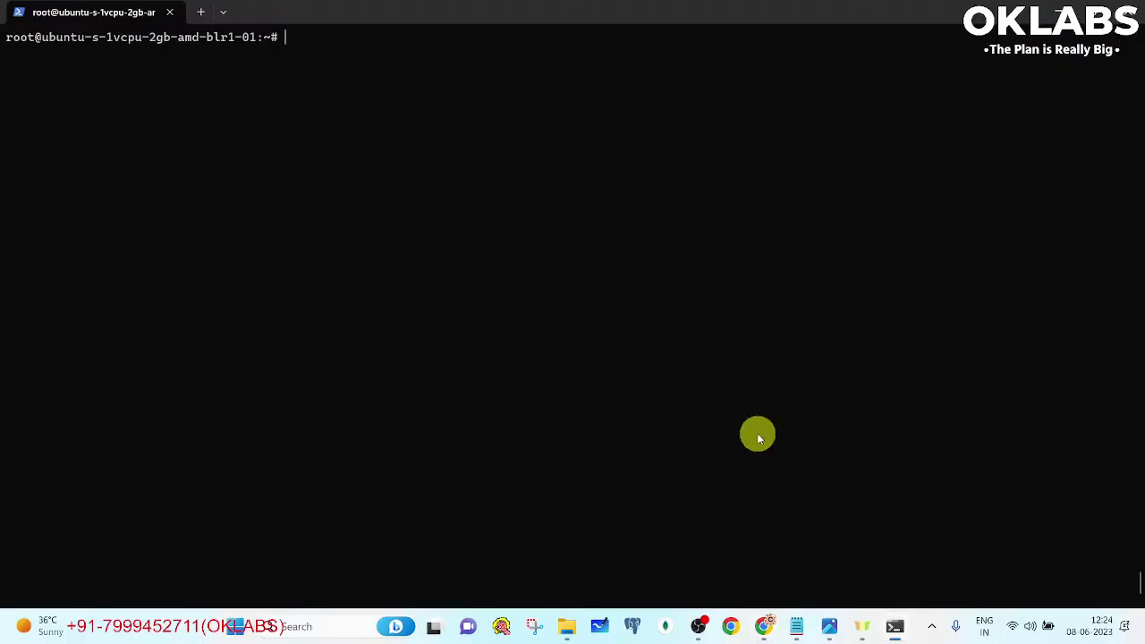
left_click(798, 630)
left_click(792, 518)
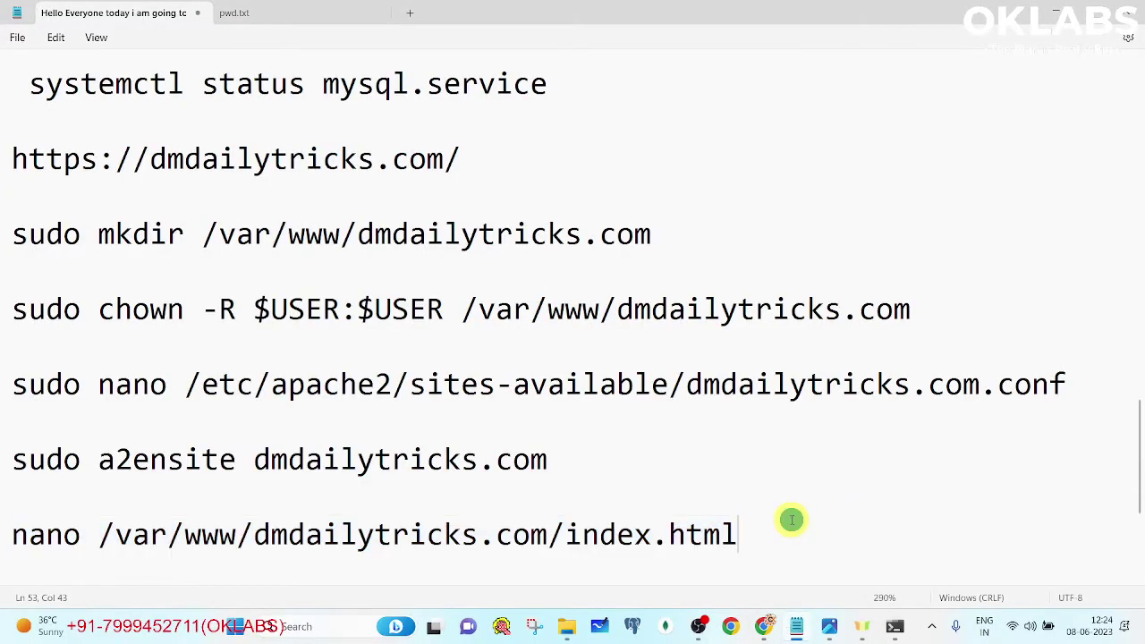
key("Return")
key("Return")
key("ctrl+v")
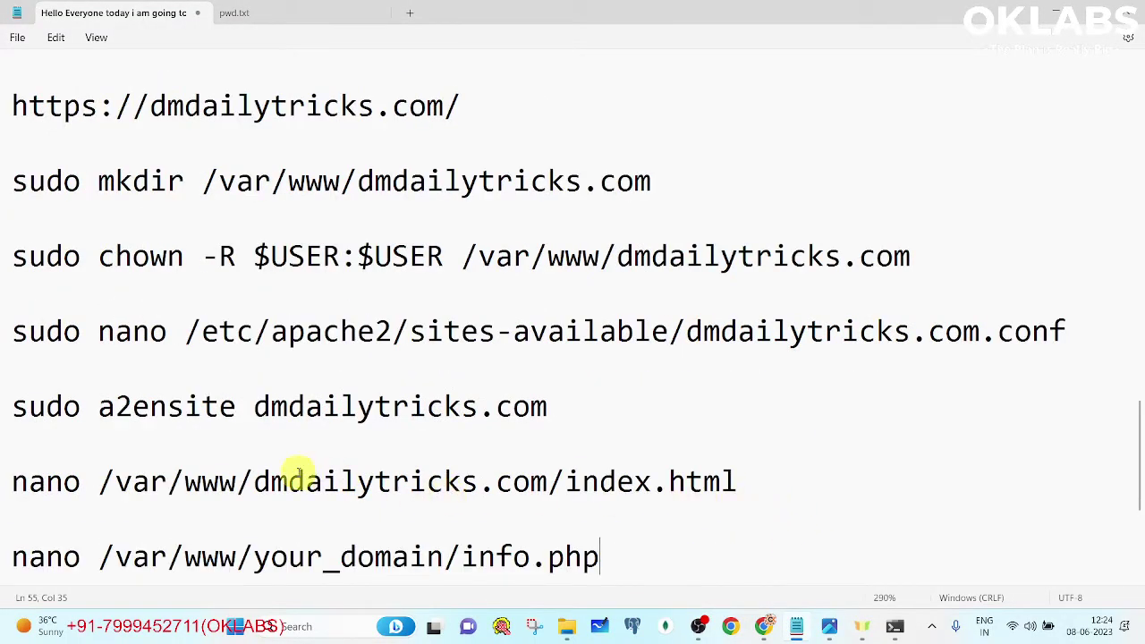
left_click_drag(254, 481, 548, 479)
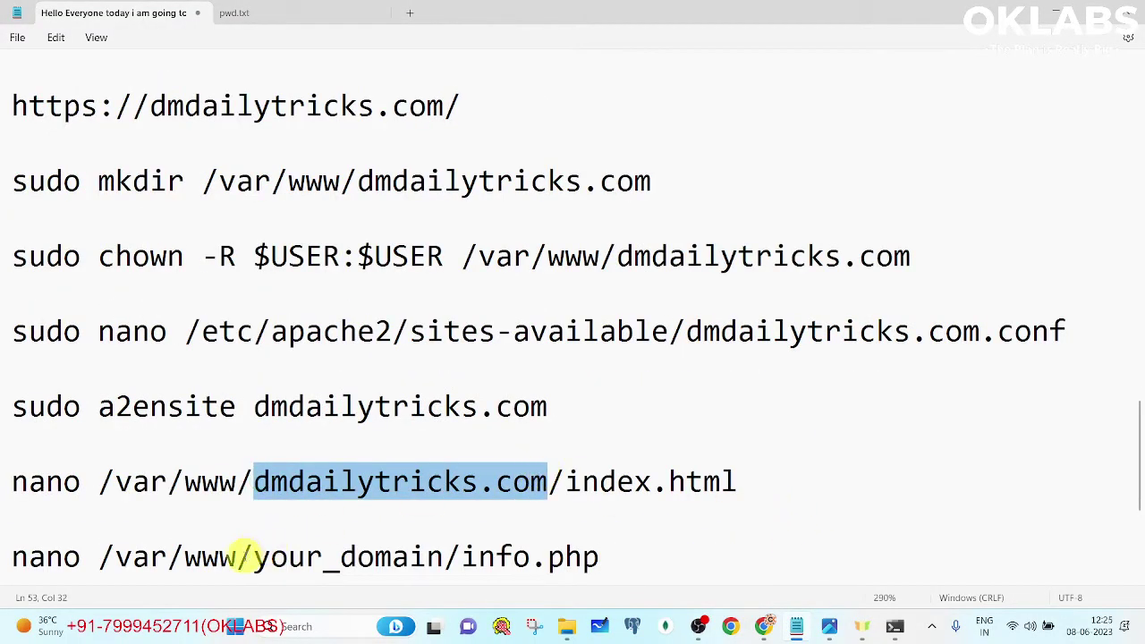
left_click_drag(254, 557, 444, 547)
key("ctrl+v")
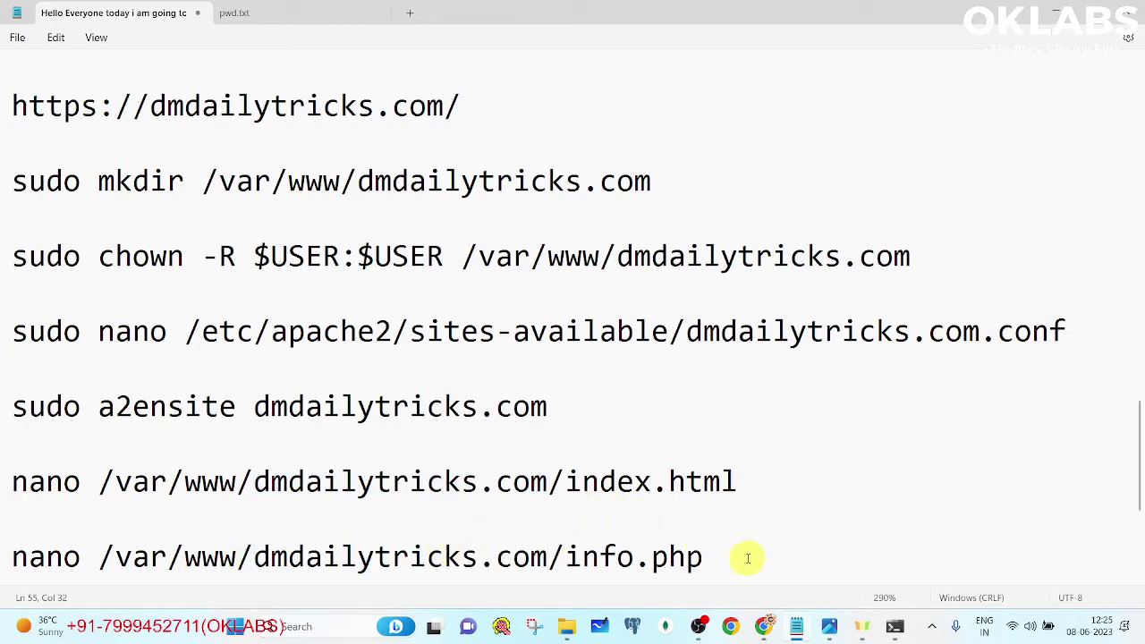
- Copy nano /var/www/dmdailytricks.com/info.php from the notes and run it in the SSH terminal
left_click_drag(743, 554, 12, 556)
key("ctrl+c")
key("alt+Tab")
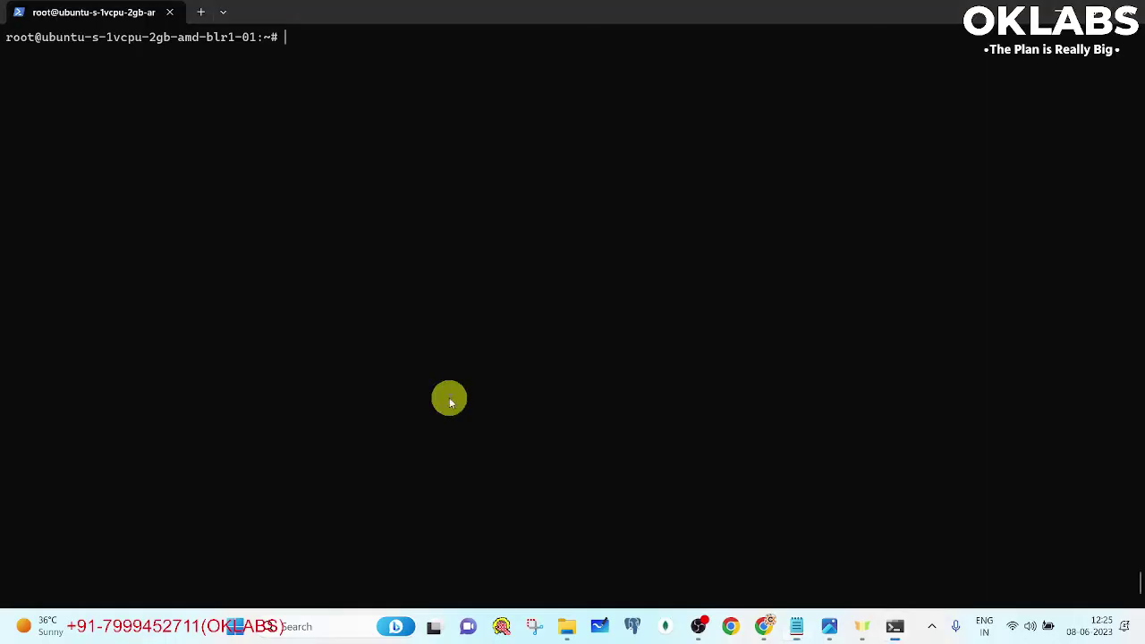
key("ctrl+v")
key("Return")
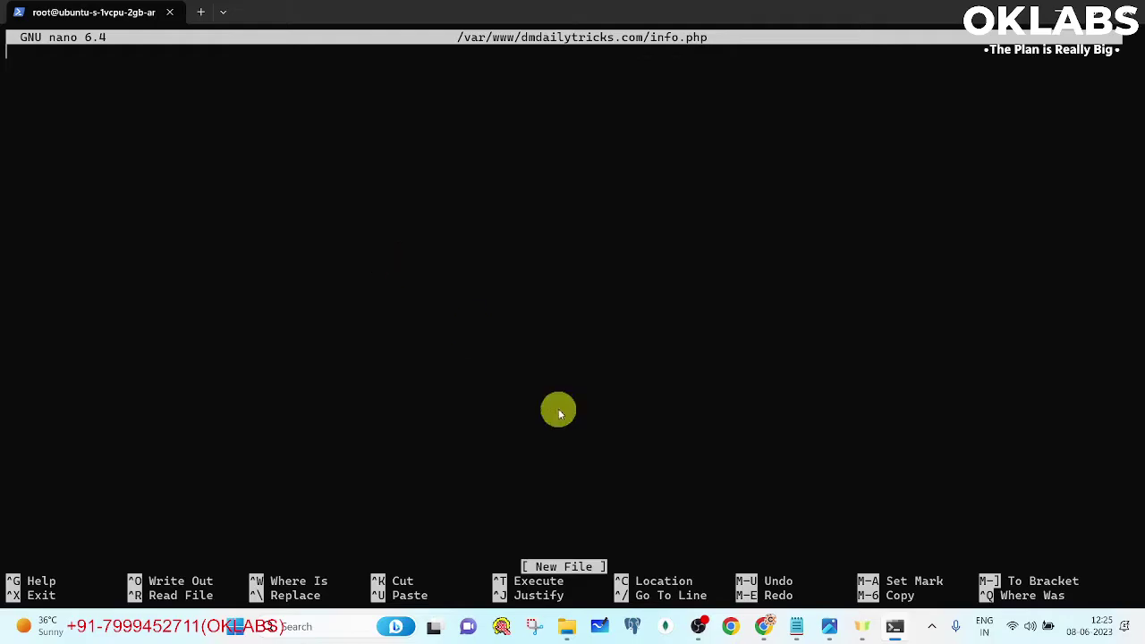
- Paste the tutorial's phpinfo() code from Chrome into info.php in nano, save the file and exit
left_click(731, 626)
left_click_drag(372, 476, 285, 459)
key("ctrl+c")
key("alt+Tab")
key("ctrl+v")
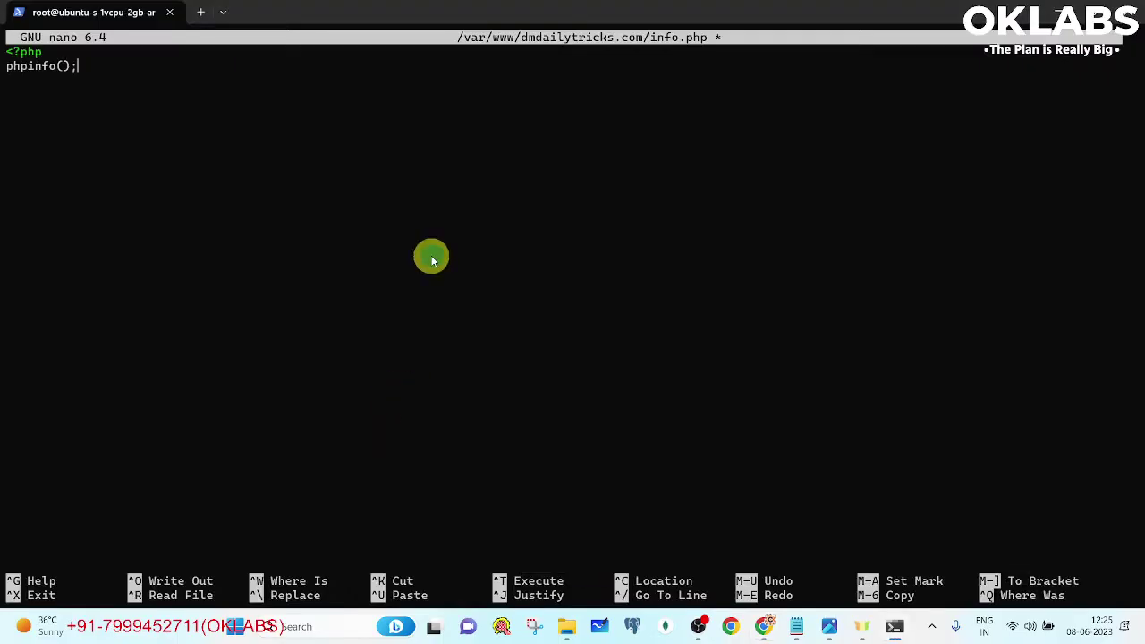
key("ctrl+o")
key("Return")
key("ctrl+x")
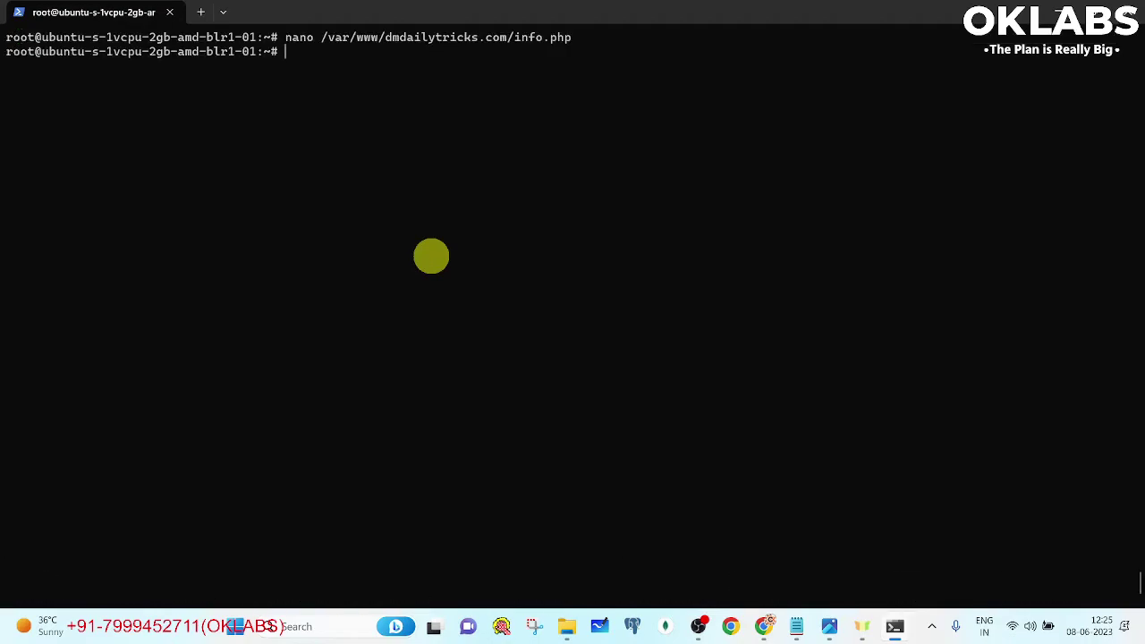
- Copy info.php from the tutorial's test URL in Chrome, append it to the server address and open 64.227.153.83/info.php
key("alt+Tab")
scroll(485, 396, "down", 2)
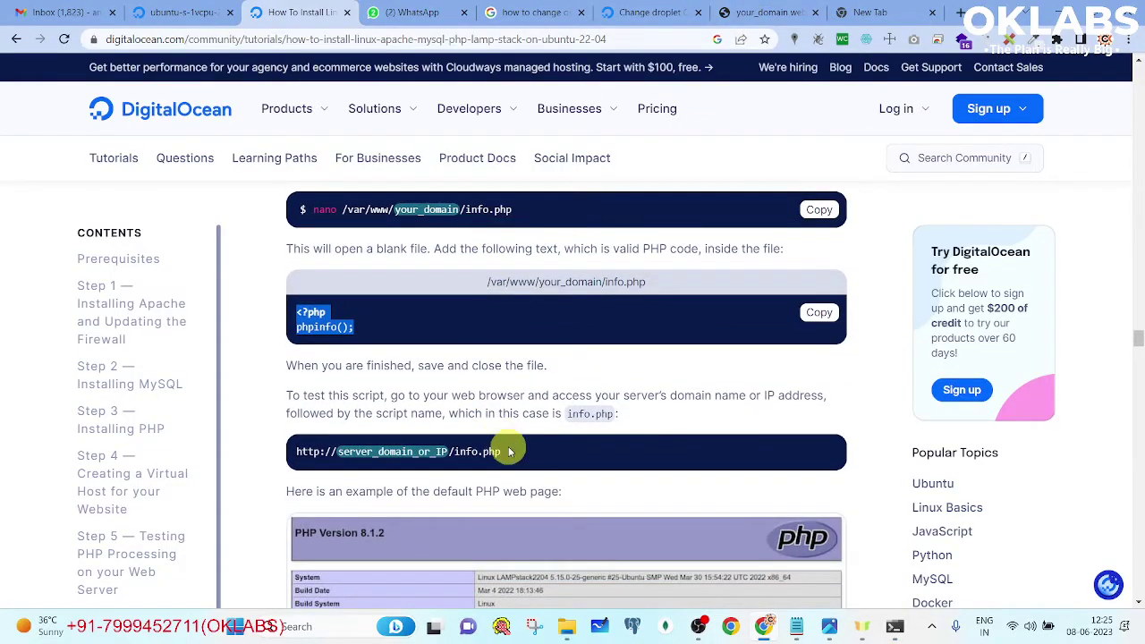
left_click_drag(508, 451, 454, 452)
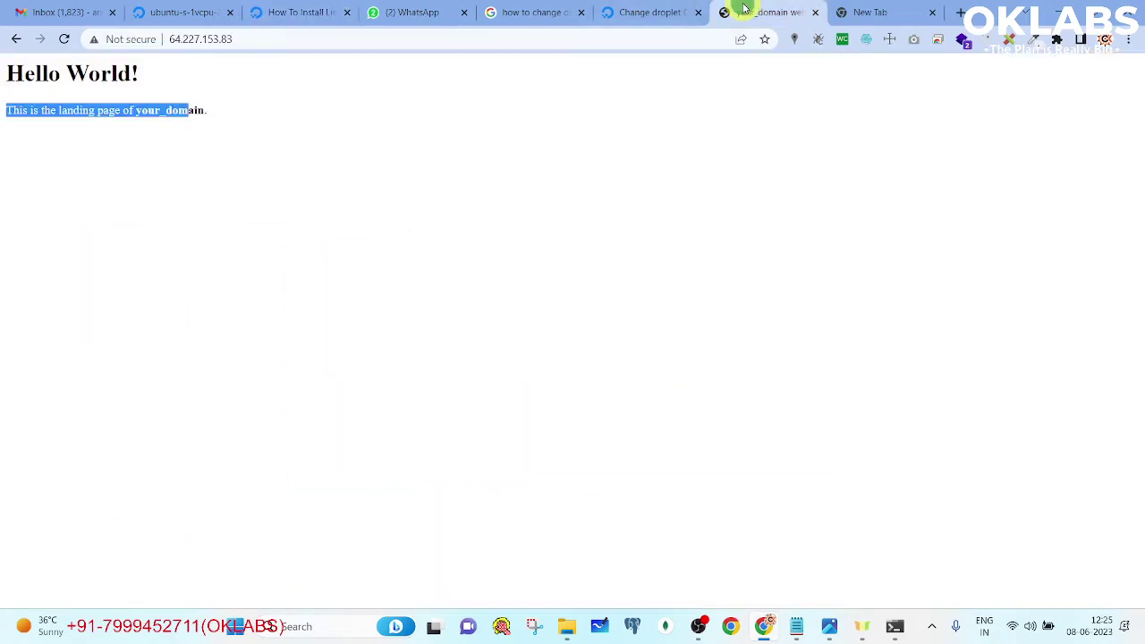
left_click(745, 10)
left_click(66, 41)
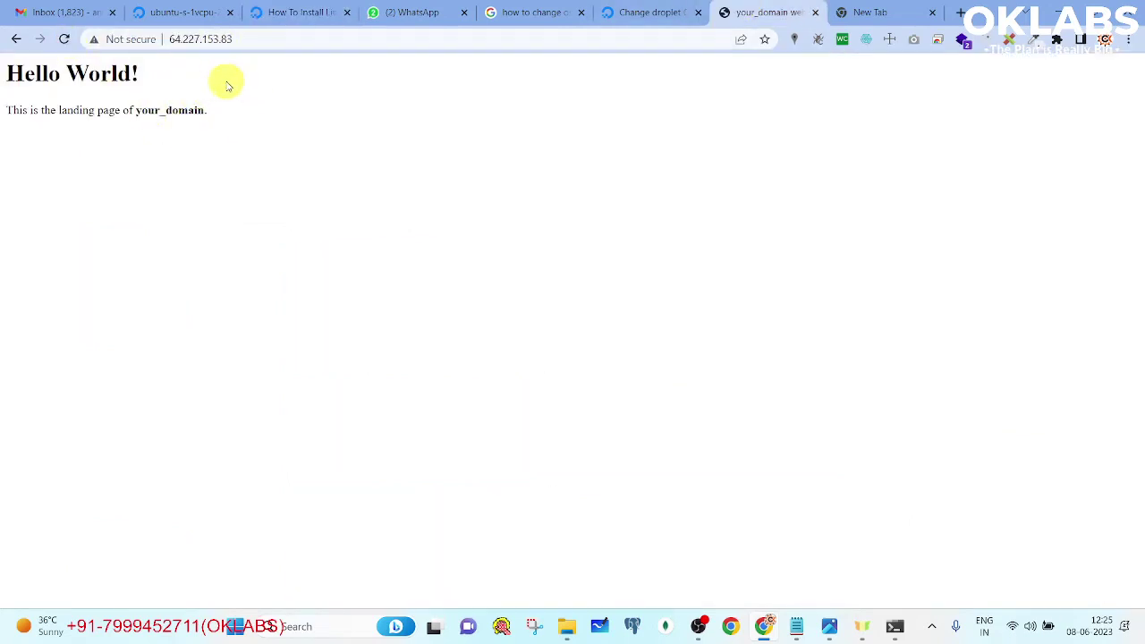
left_click(280, 40)
type("/")
key("ctrl+v")
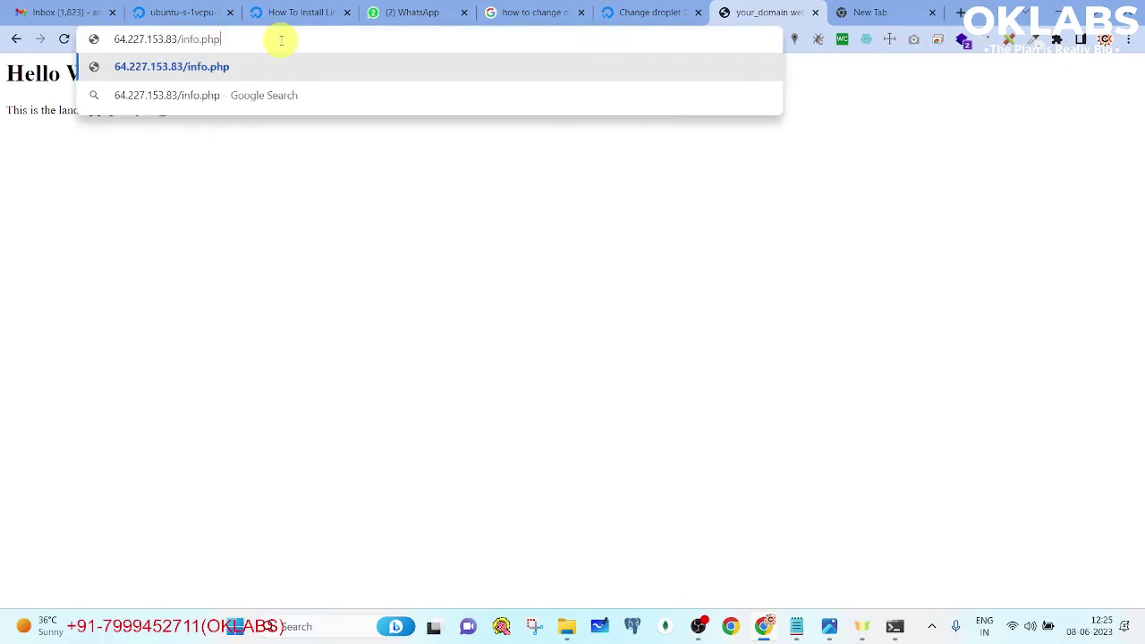
key("Return")
left_click_drag(217, 77, 458, 86)
- Read the end of Step 5 in the tutorial and copy its sudo rm /var/www/your_domain/info.php command
left_click(309, 9)
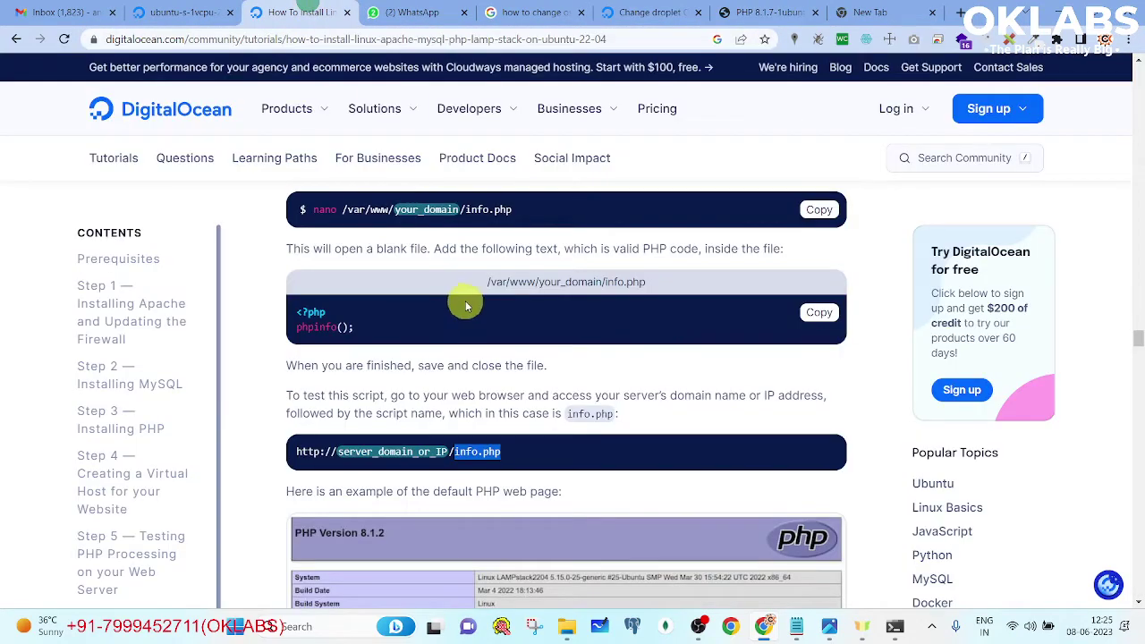
scroll(519, 314, "down", 3)
scroll(468, 348, "down", 5)
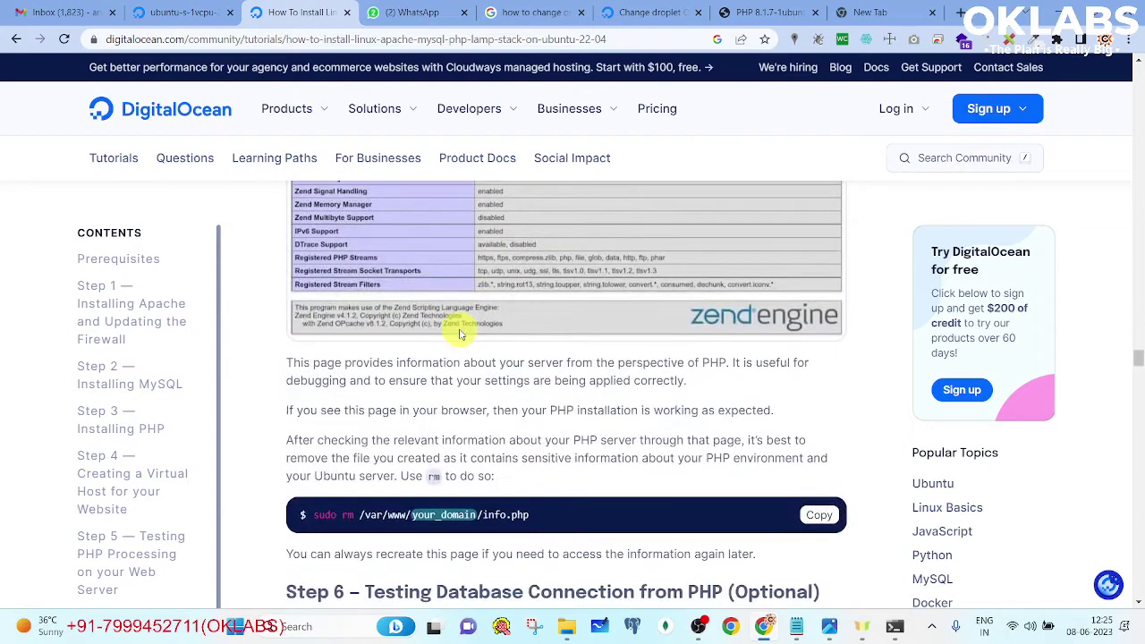
scroll(460, 334, "down", 1)
scroll(471, 348, "down", 1)
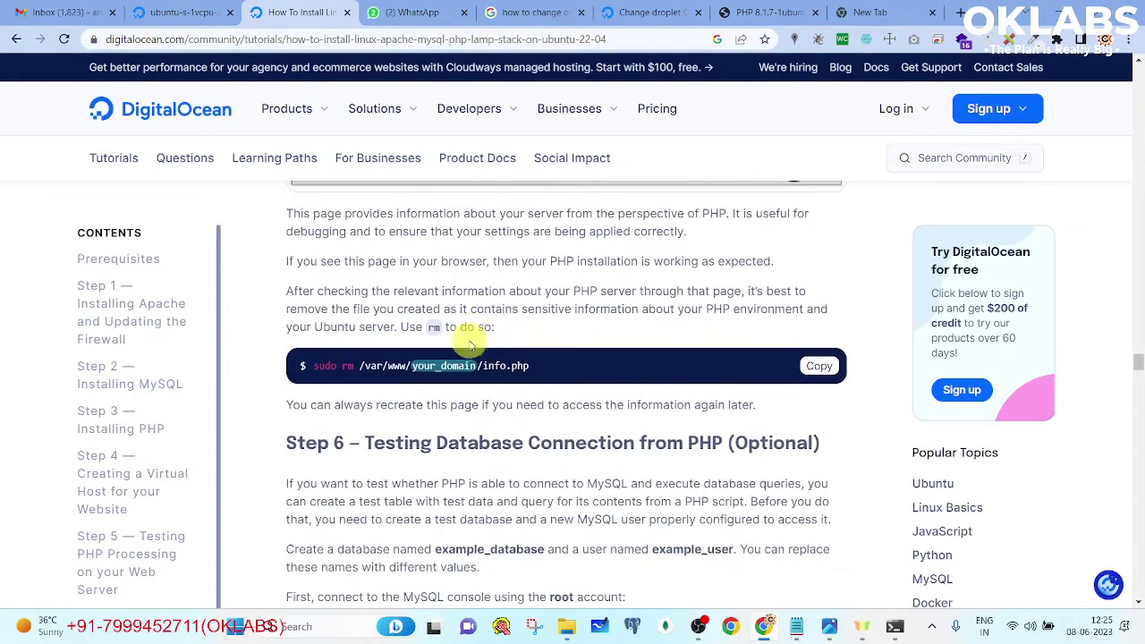
left_click_drag(313, 365, 559, 360)
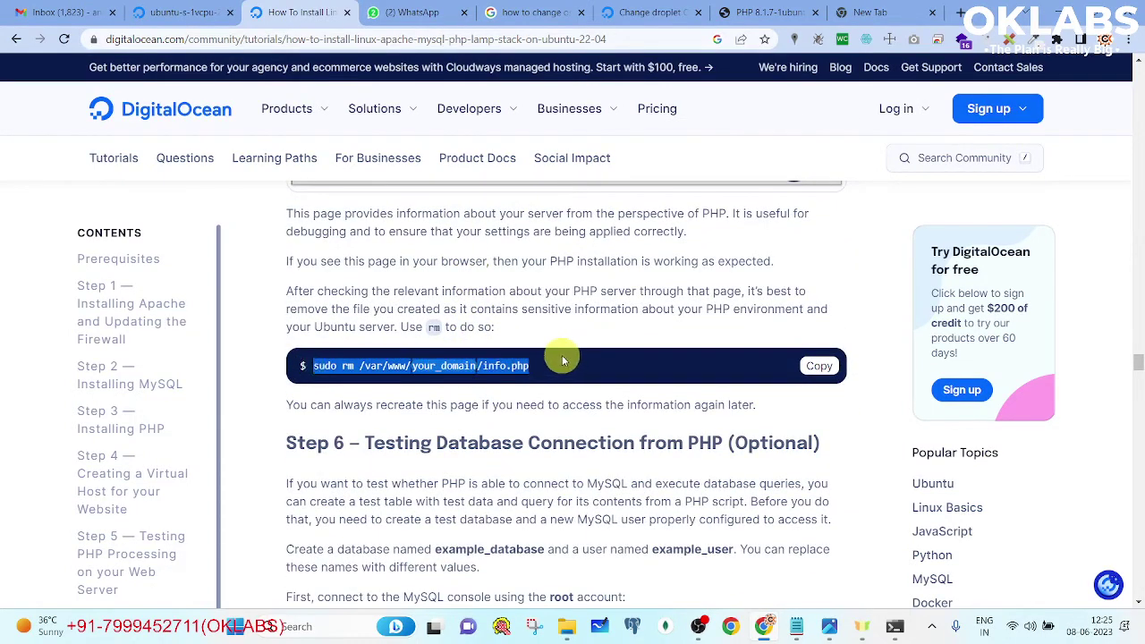
- Paste the sudo rm command on a new line of the Notepad notes and replace your_domain with dmdailytricks.com
key("alt+Tab")
key("alt+Tab")
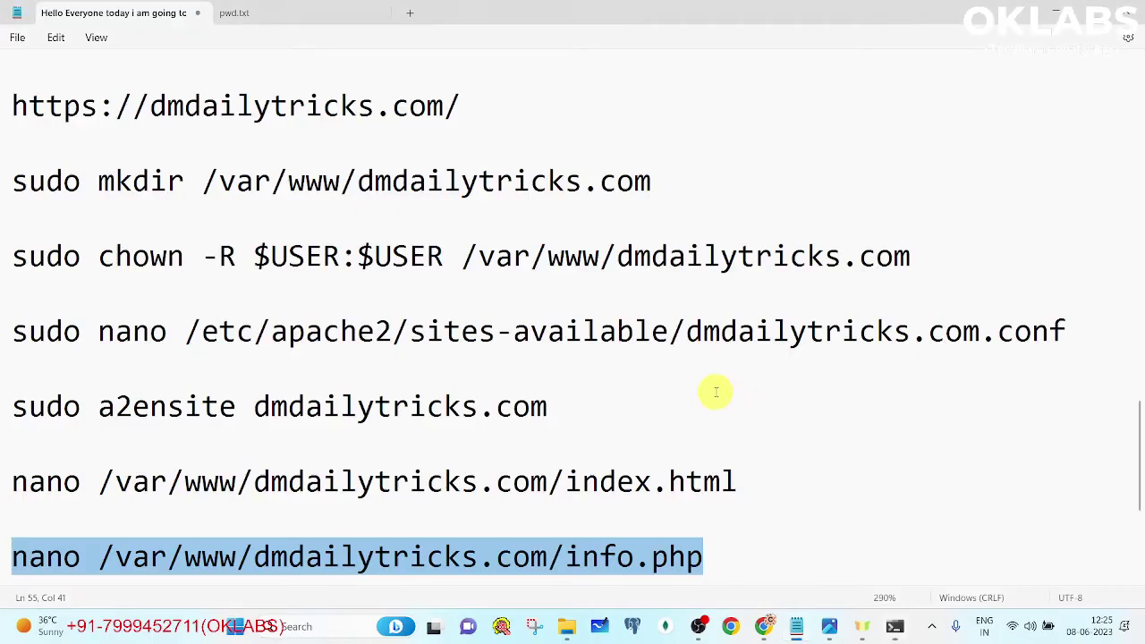
scroll(731, 480, "down", 1)
left_click(729, 390)
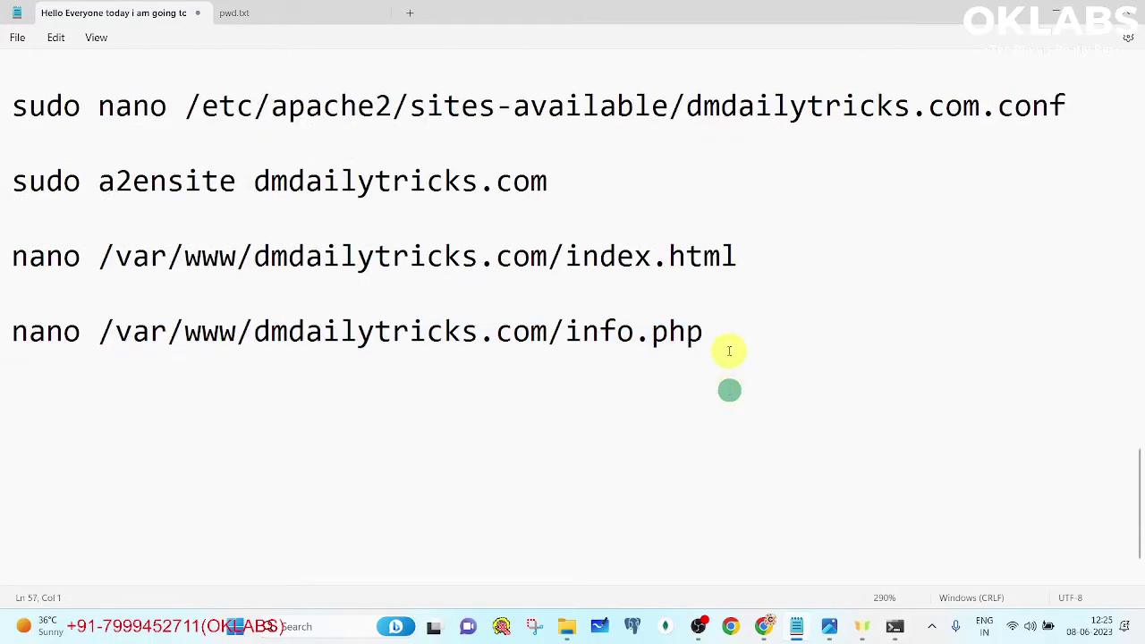
key("ctrl+v")
left_click_drag(253, 331, 548, 332)
left_click_drag(306, 410, 514, 409)
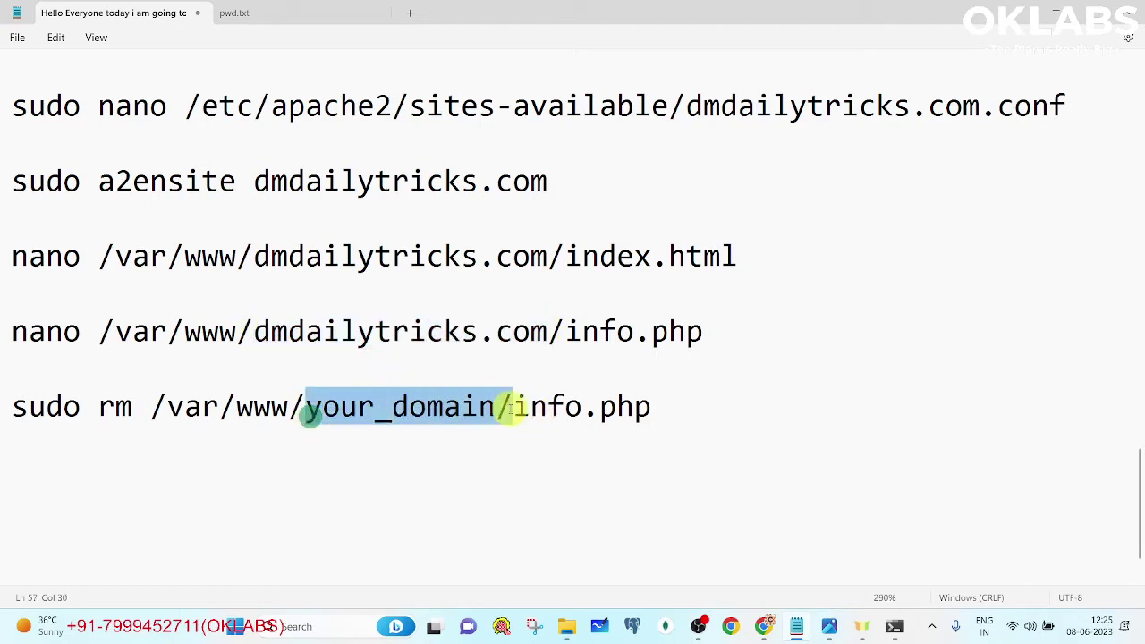
key("ctrl+v")
- Copy sudo rm /var/www/dmdailytricks.com/info.php from the notes and run it in the SSH terminal
left_click_drag(756, 409, 2, 404)
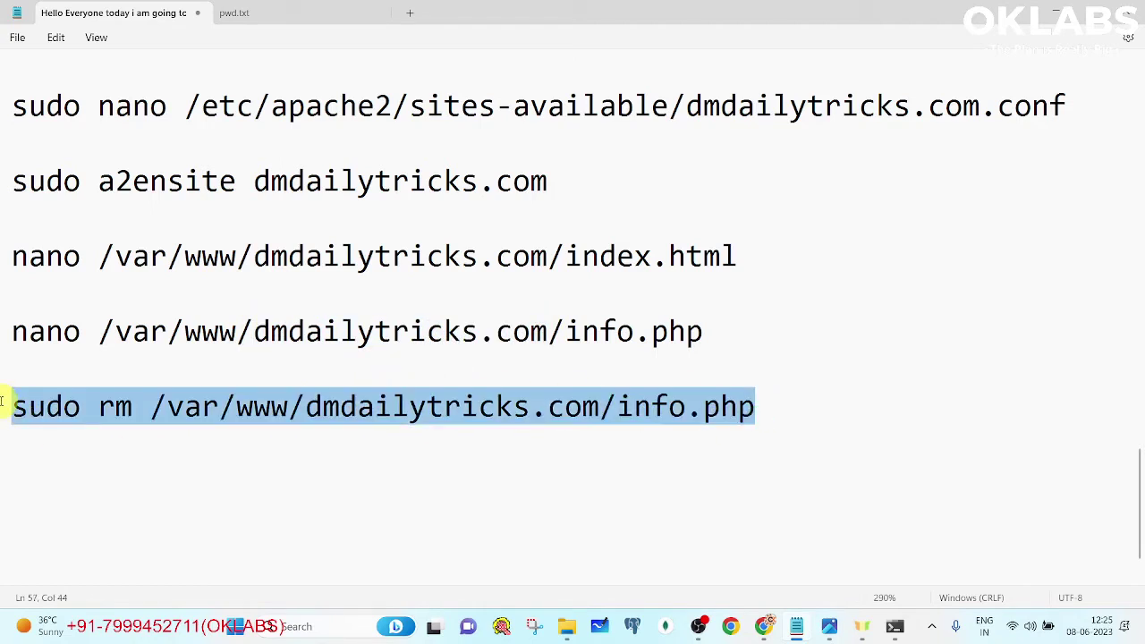
left_click(892, 626)
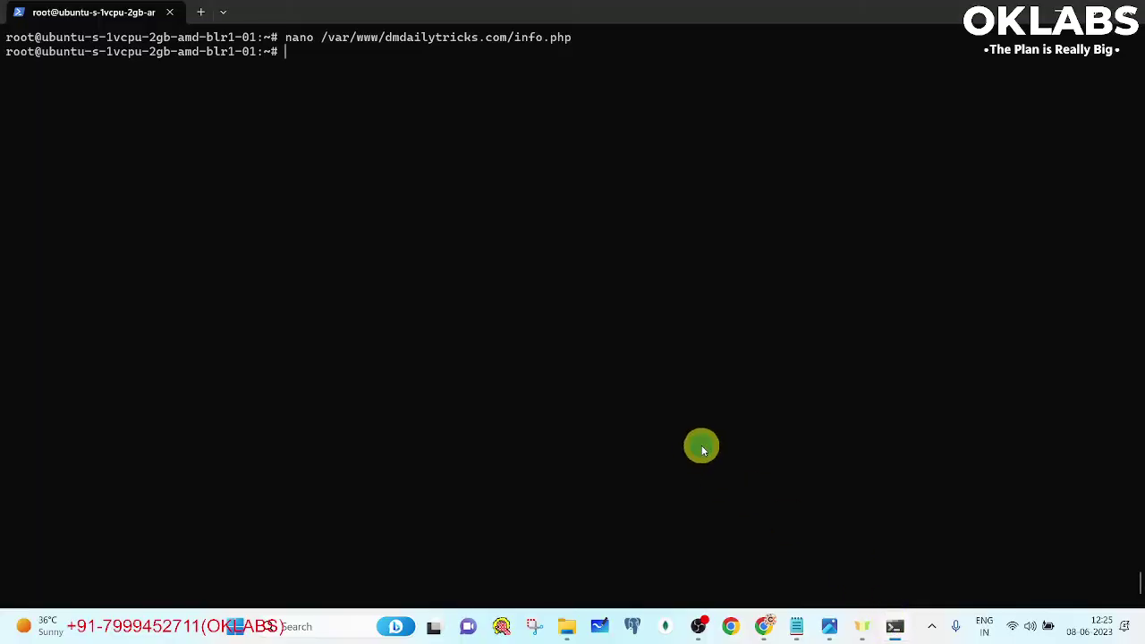
key("ctrl+v")
key("Return")
- Reload the info.php page in Chrome to check the removal, and open the site's root page at 64.227.153.83
key("alt+Tab")
key("alt+Tab")
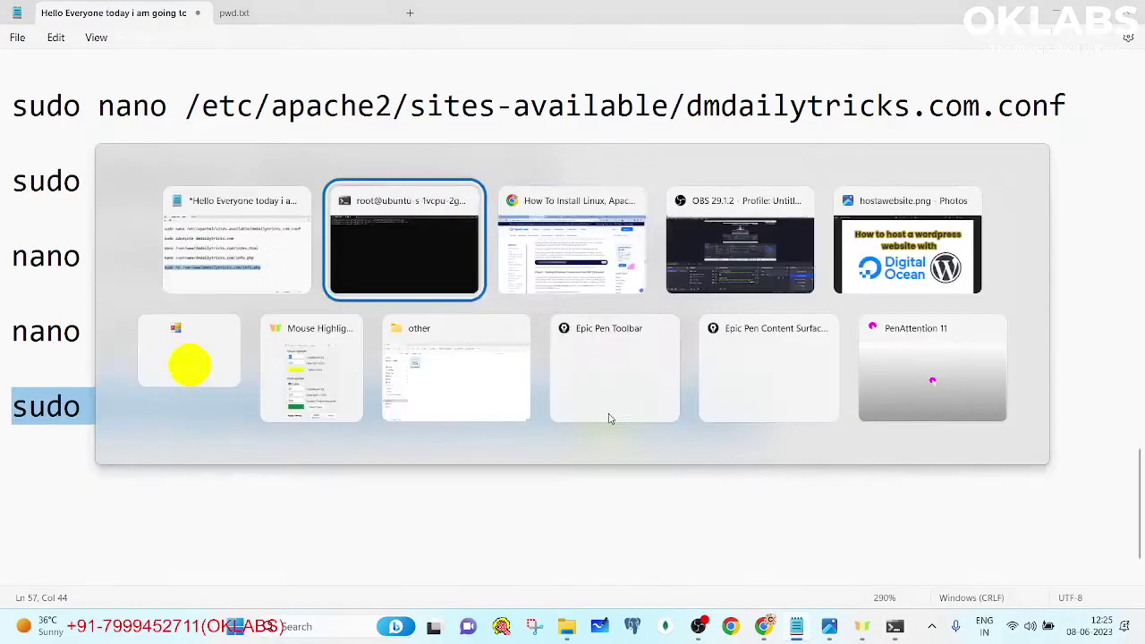
key("alt+Tab")
left_click(756, 13)
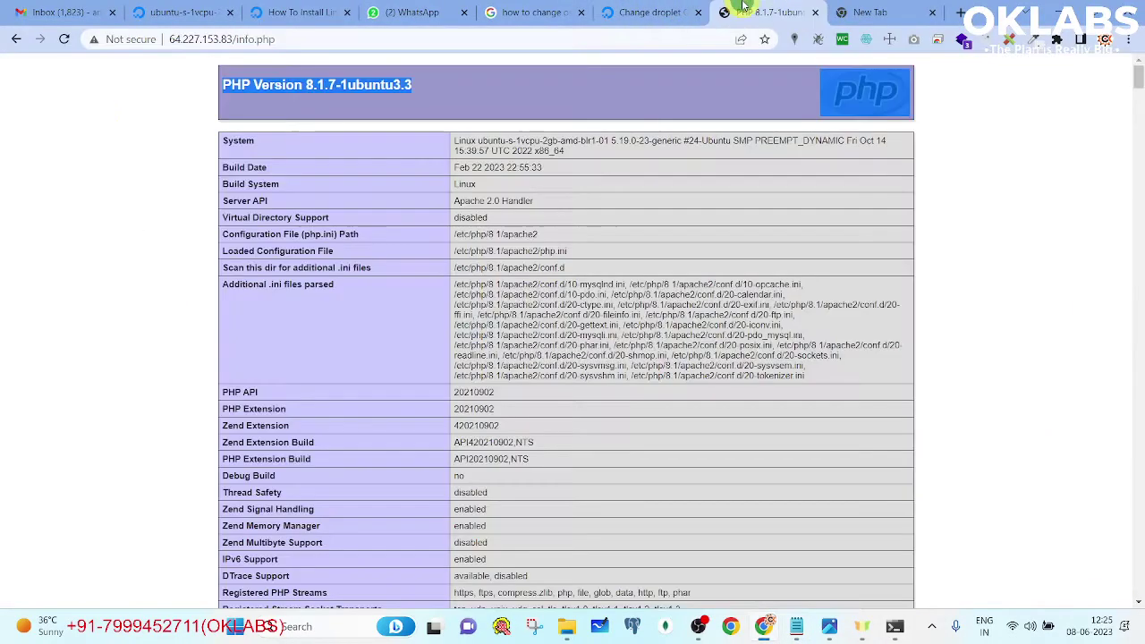
left_click(64, 38)
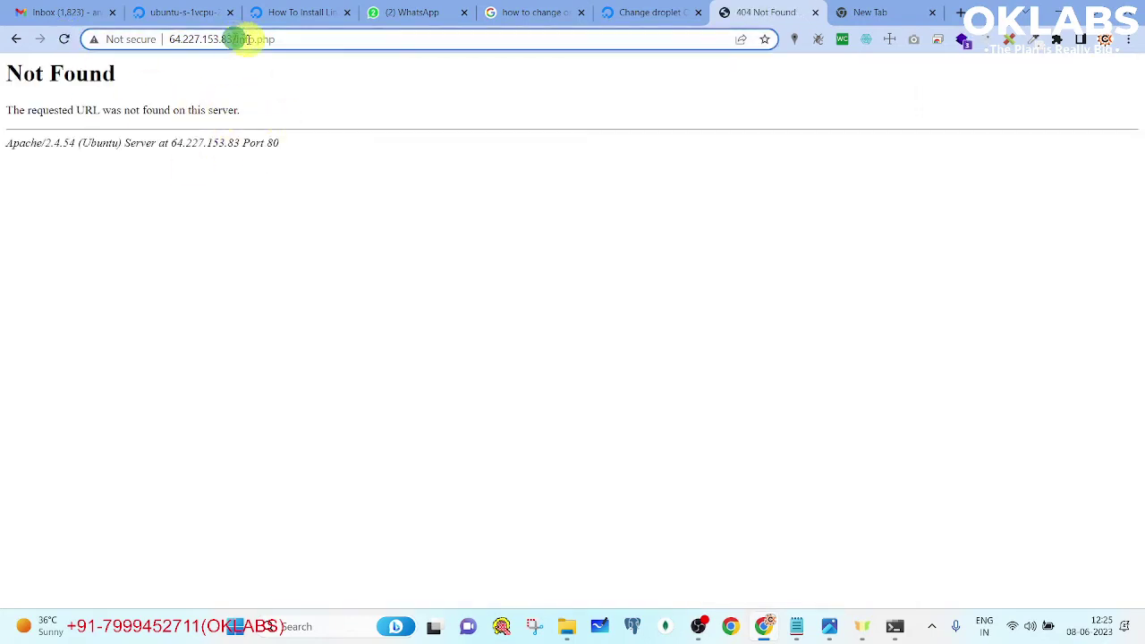
left_click_drag(223, 40, 378, 43)
key("BackSpace")
key("Return")
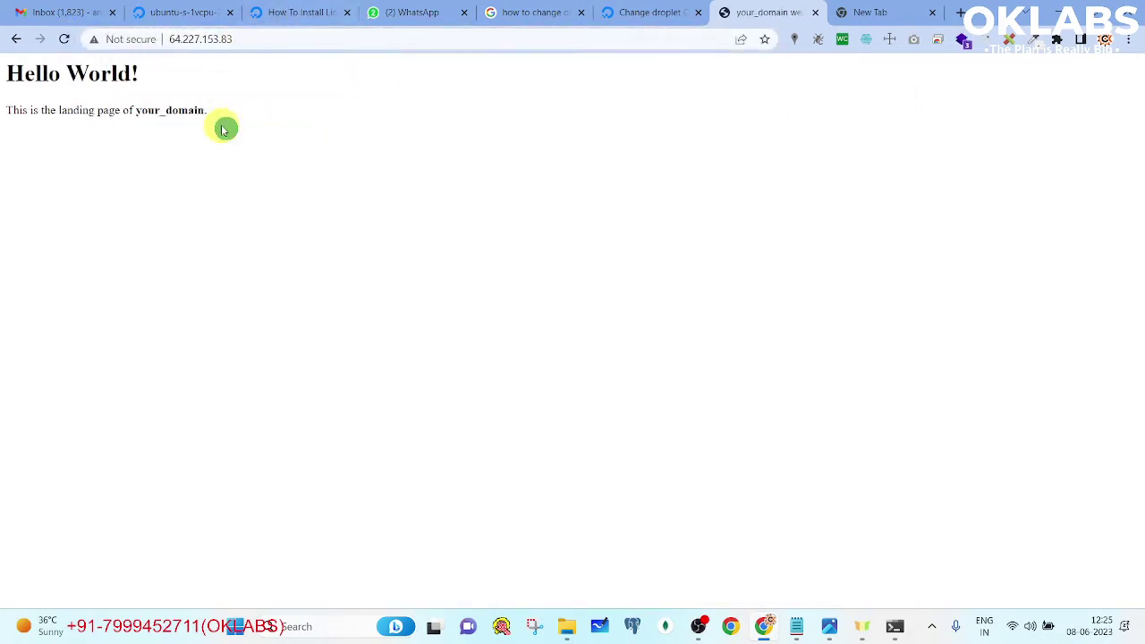
left_click_drag(223, 129, 107, 84)
- Try to open the MySQL console by copying sudo mysql from the tutorial's Step 6 and running it in the SSH terminal
left_click(302, 12)
scroll(462, 433, "down", 1)
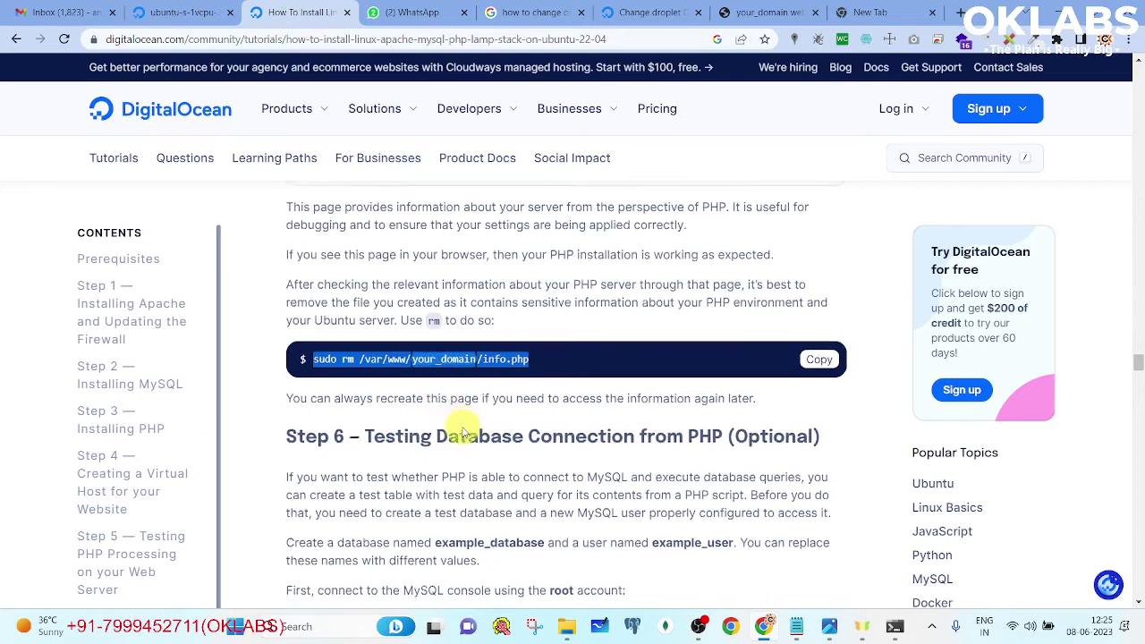
scroll(462, 432, "down", 2)
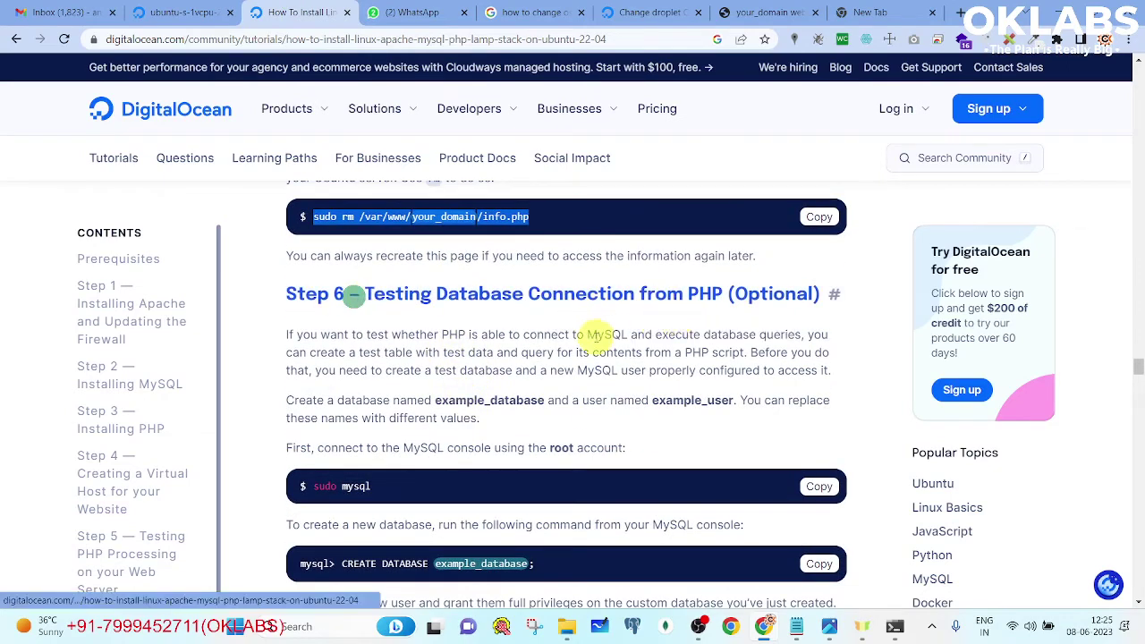
scroll(597, 335, "down", 2)
left_click_drag(308, 336, 476, 337)
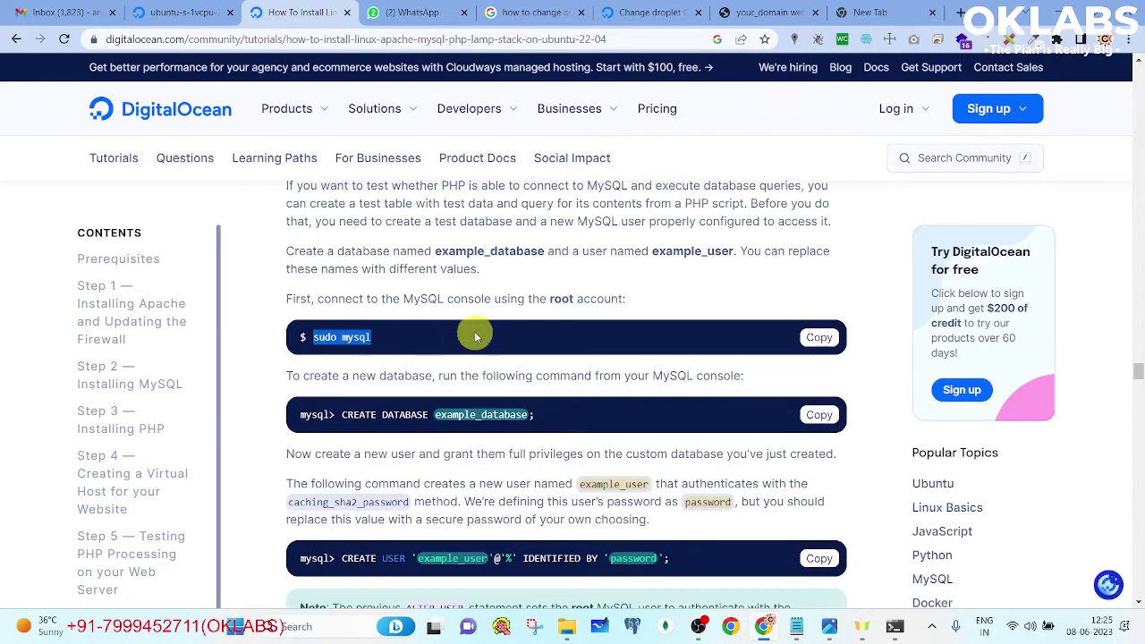
key("alt+Tab")
key("alt+Tab")
key("Tab")
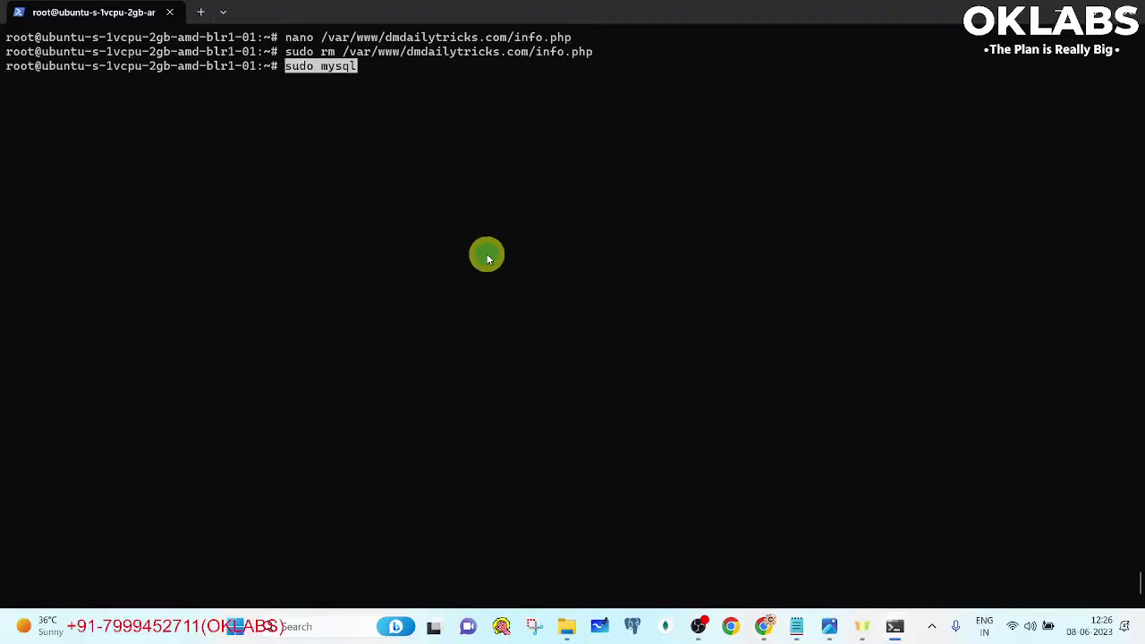
key("Return")
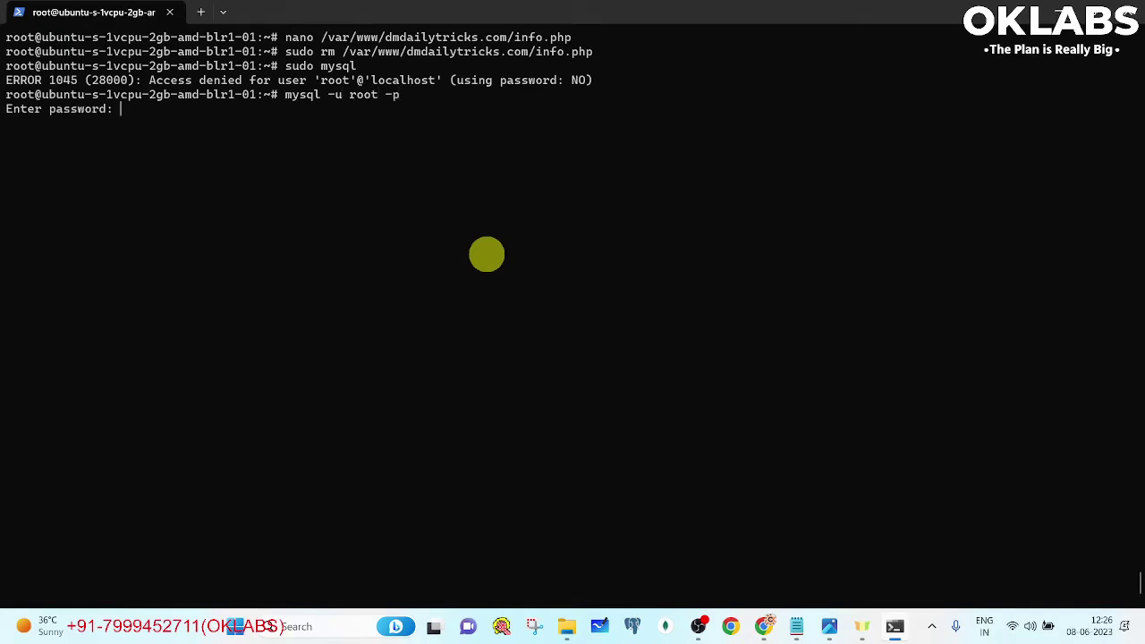
- Log in to MySQL with mysql -u root -p, pasting the root password copied from pwd.txt in Notepad
key("alt+Tab")
left_click(300, 16)
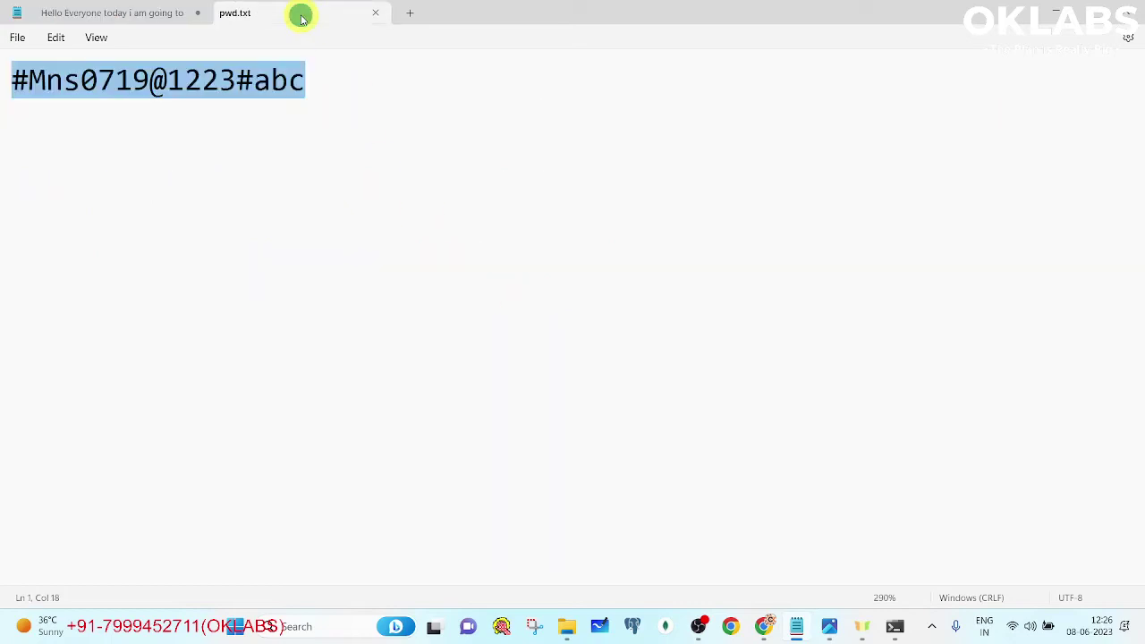
left_click(154, 14)
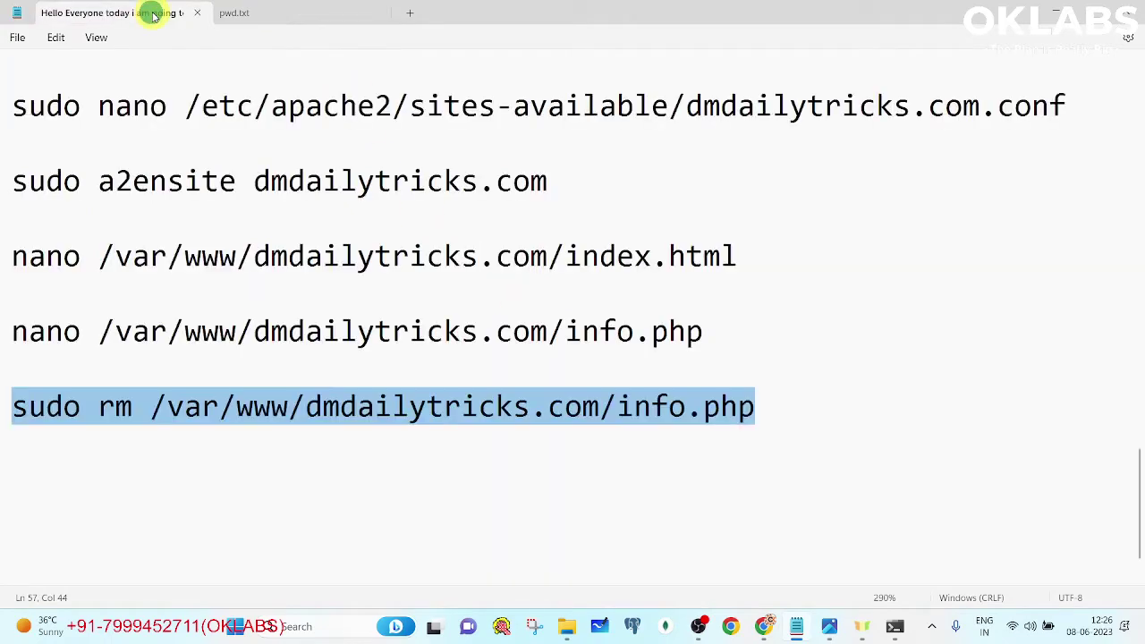
key("alt+Tab")
right_click(341, 130)
key("Return")
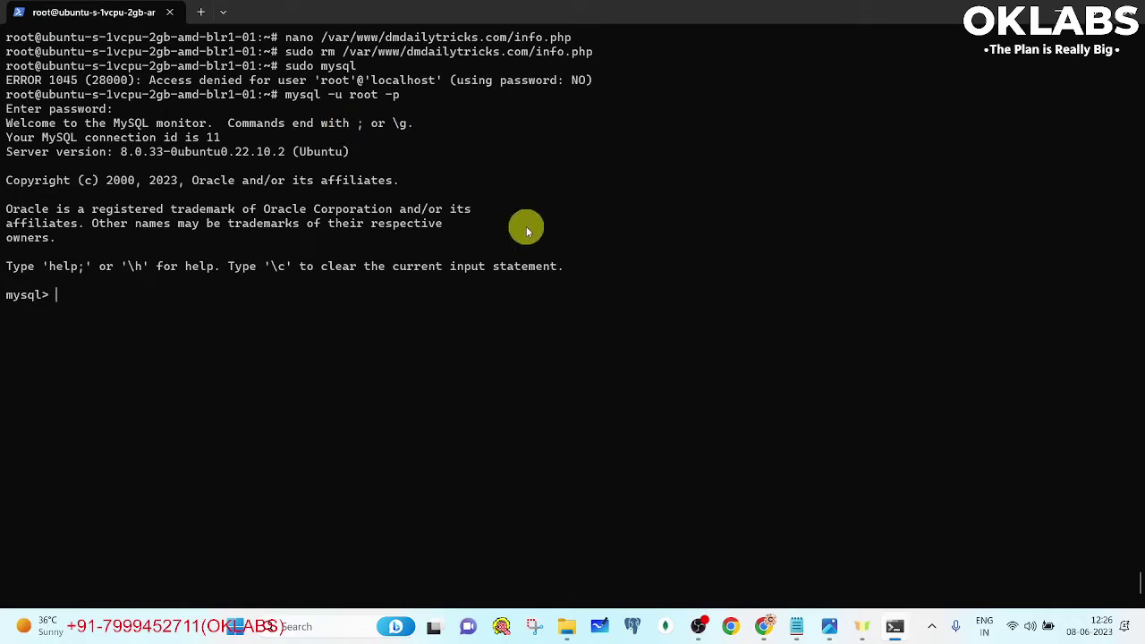
- Copy CREATE DATABASE example_database; from the Chrome tutorial and paste it at the mysql prompt in the terminal
left_click(767, 626)
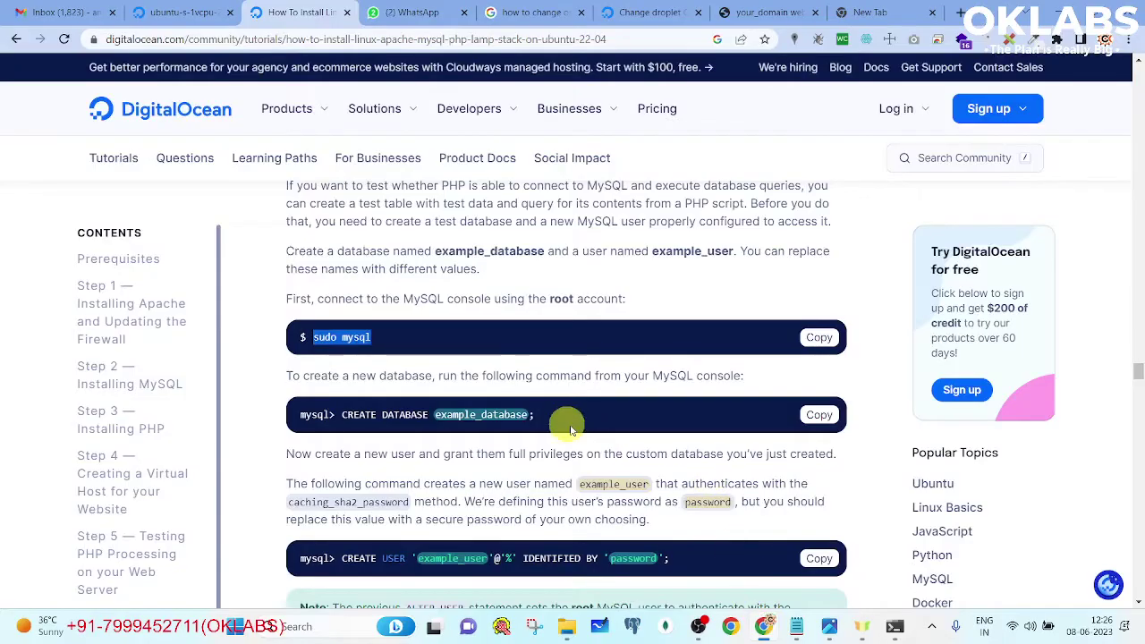
scroll(567, 427, "down", 1)
left_click_drag(342, 340, 541, 337)
key("super+c")
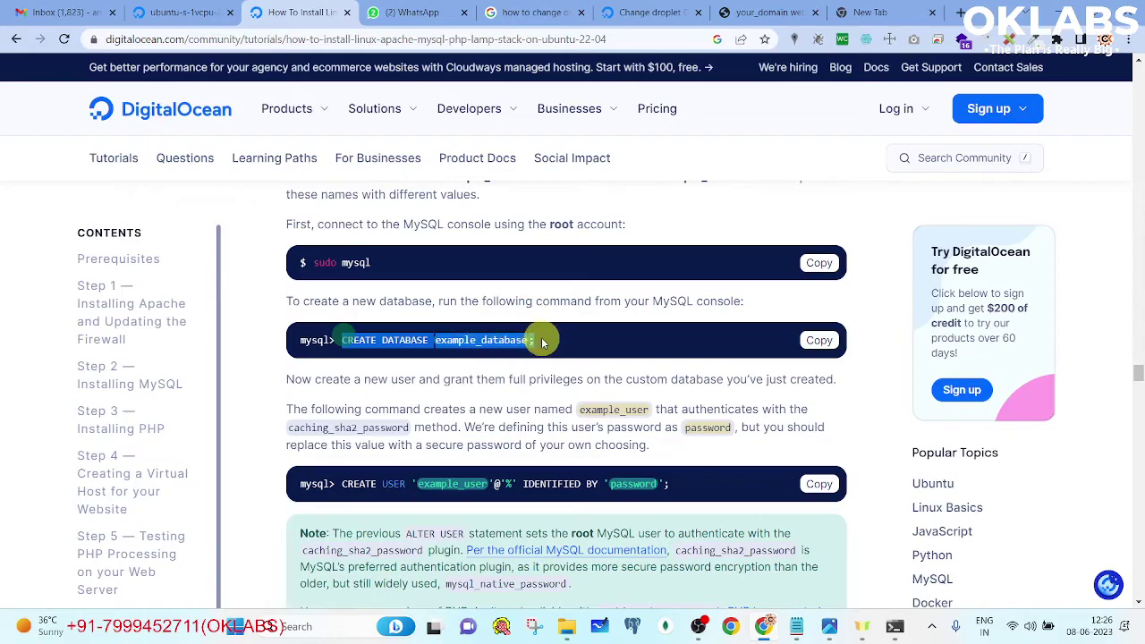
key("alt+Tab")
right_click(590, 312)
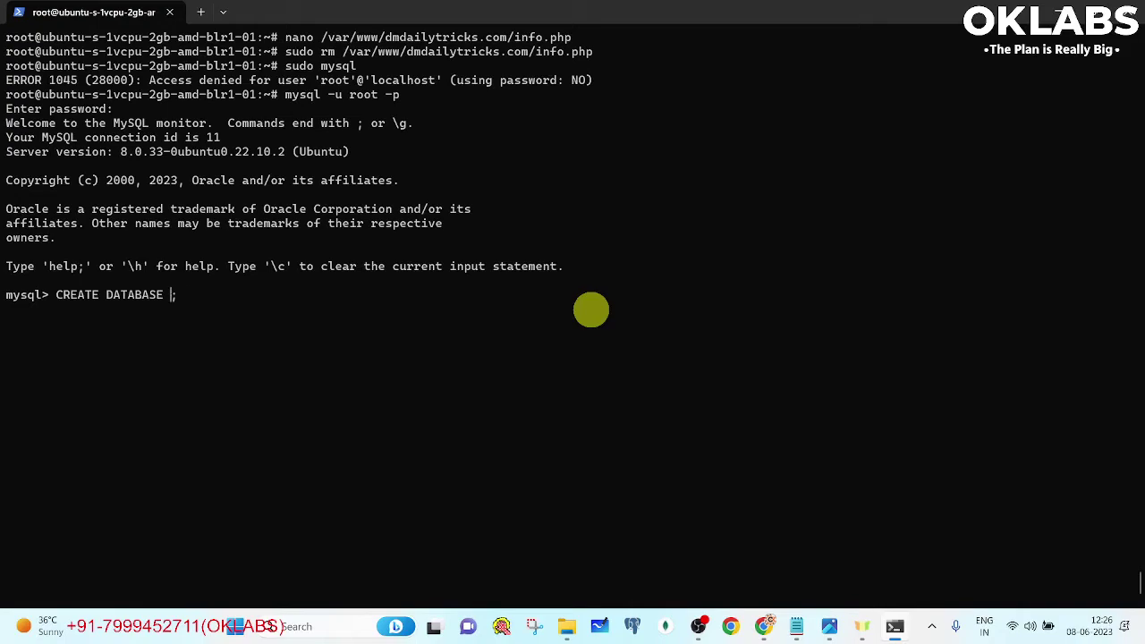
- Paste the CREATE DATABASE statement at the end of the Notepad notes and change the database name to dmdailytricks_db
key("alt+Tab")
left_click(794, 628)
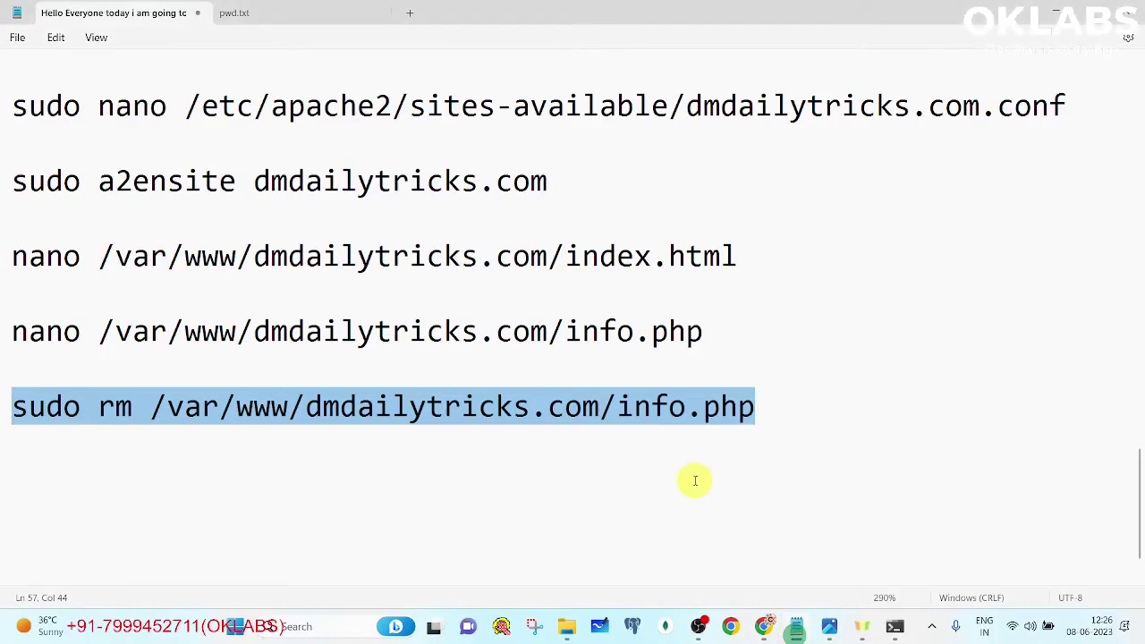
left_click(754, 479)
key("ctrl+v")
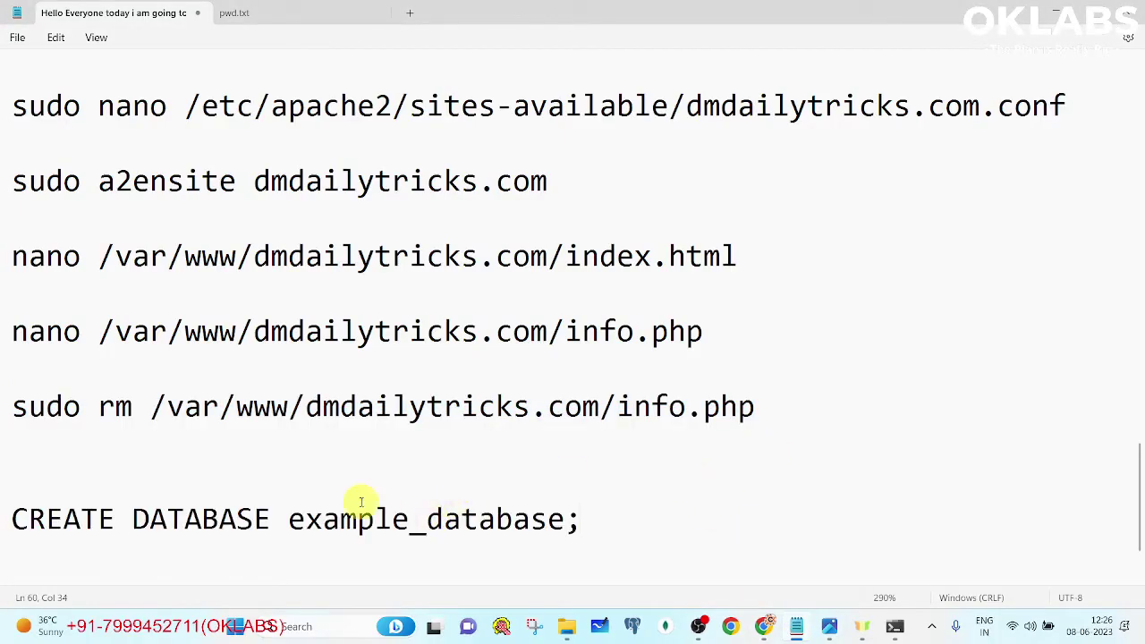
left_click_drag(305, 407, 524, 396)
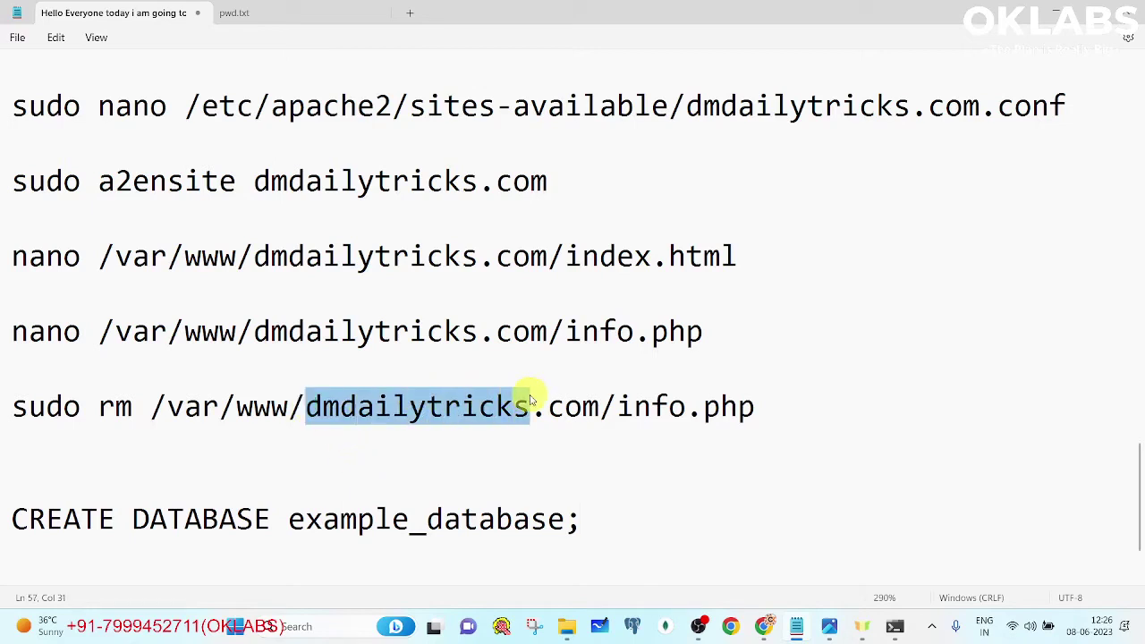
left_click_drag(286, 521, 551, 520)
type("dmdailytricks")
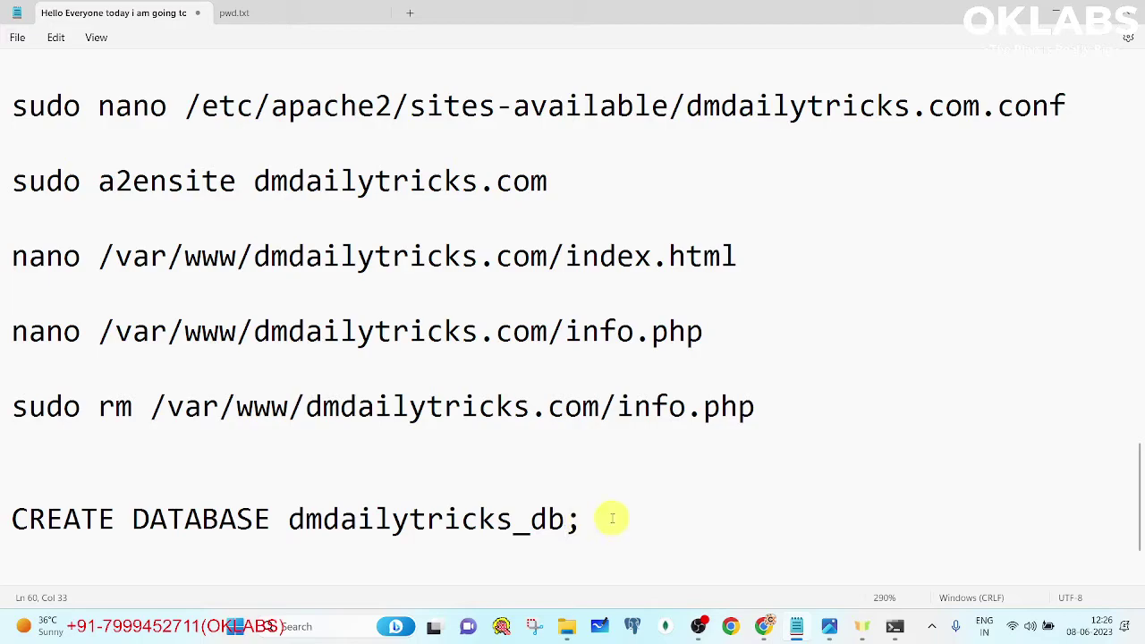
- Copy CREATE DATABASE dmdailytricks_db; from the notes and run it at the mysql prompt in the SSH terminal
left_click_drag(609, 521, 2, 516)
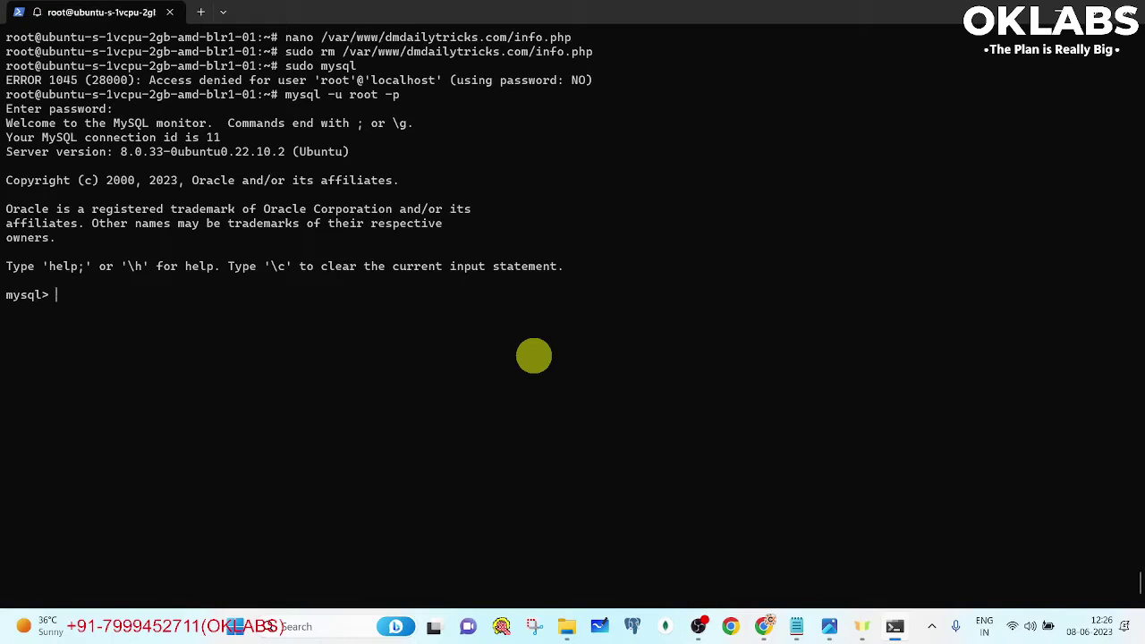
right_click(534, 359)
key("Return")
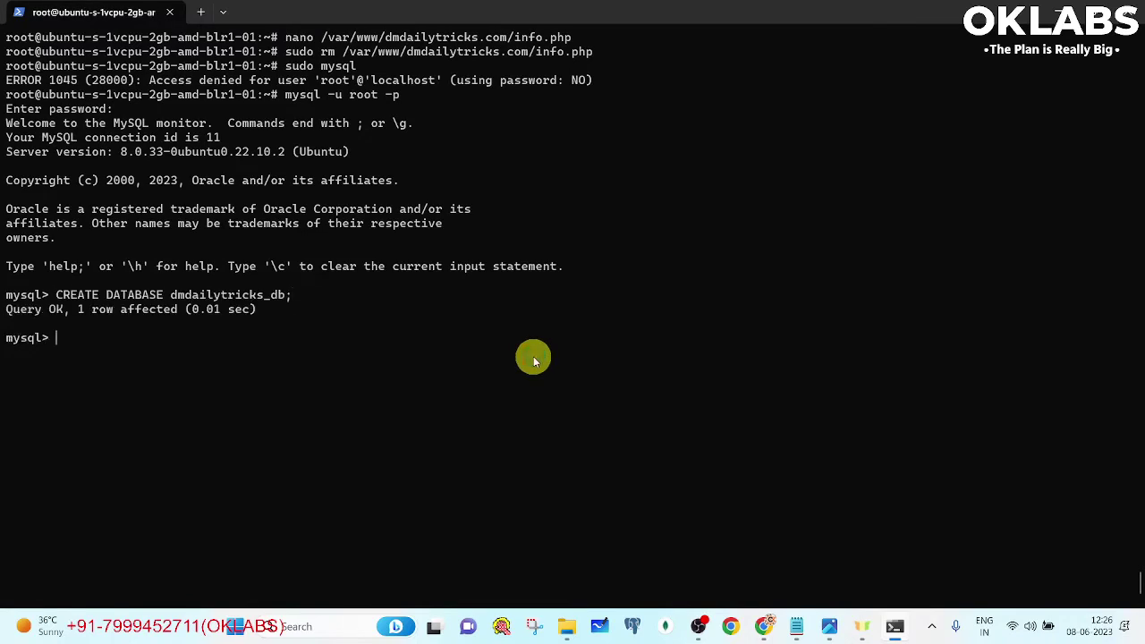
- Copy the CREATE USER statement from the Chrome tutorial and paste it below the CREATE DATABASE line in the Notepad notes
key("alt+Tab")
scroll(588, 370, "down", 1)
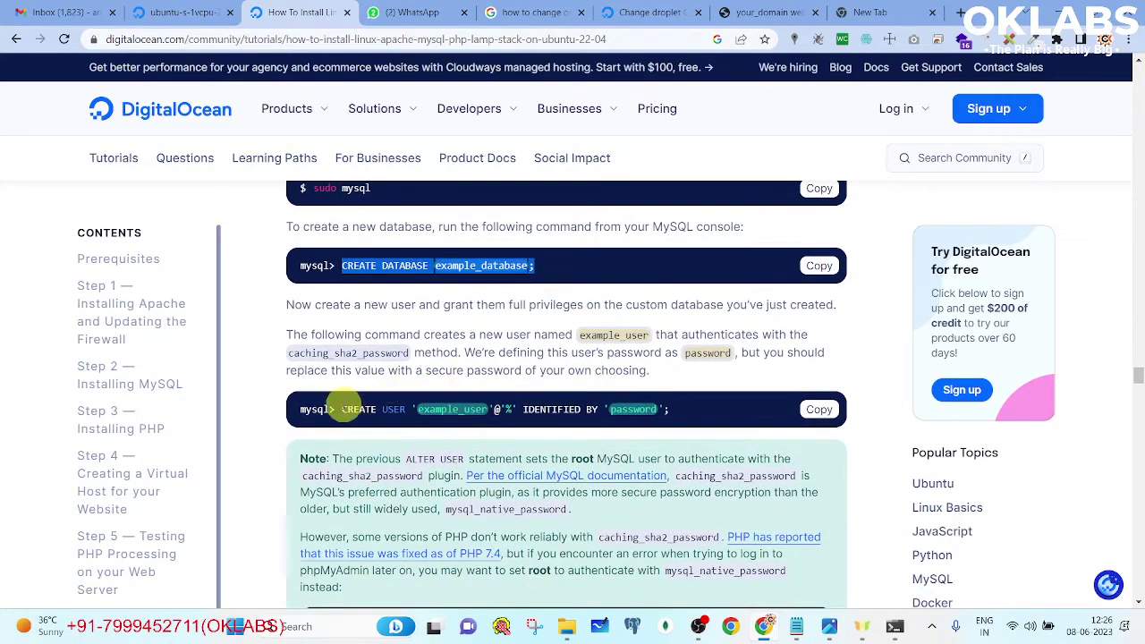
left_click_drag(340, 409, 685, 408)
key("ctrl+c")
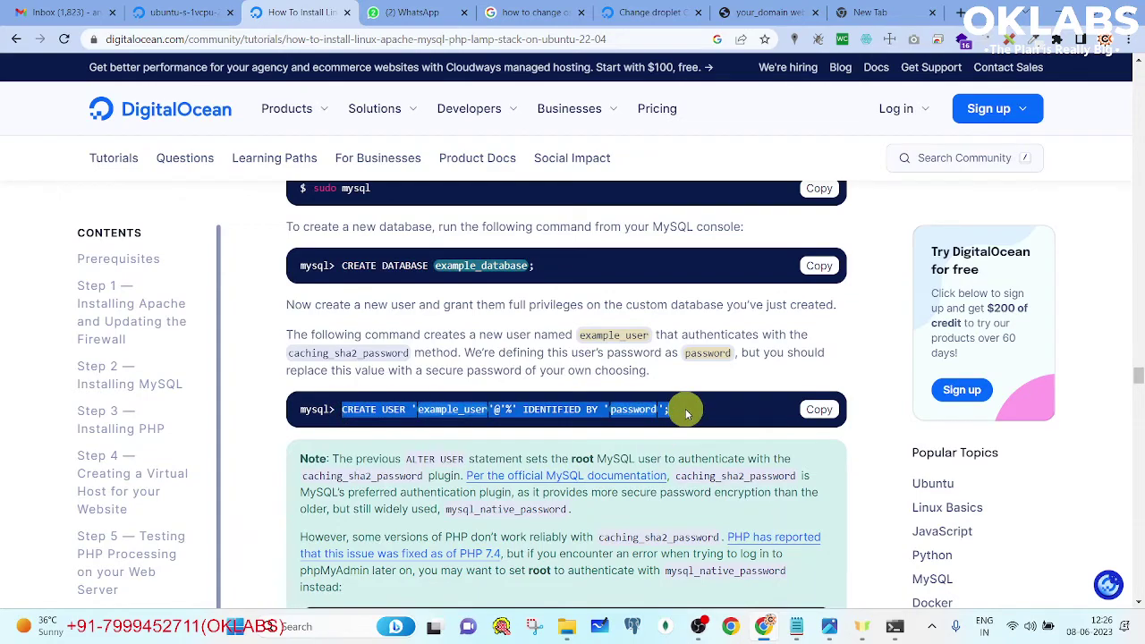
key("alt+Tab")
left_click(795, 623)
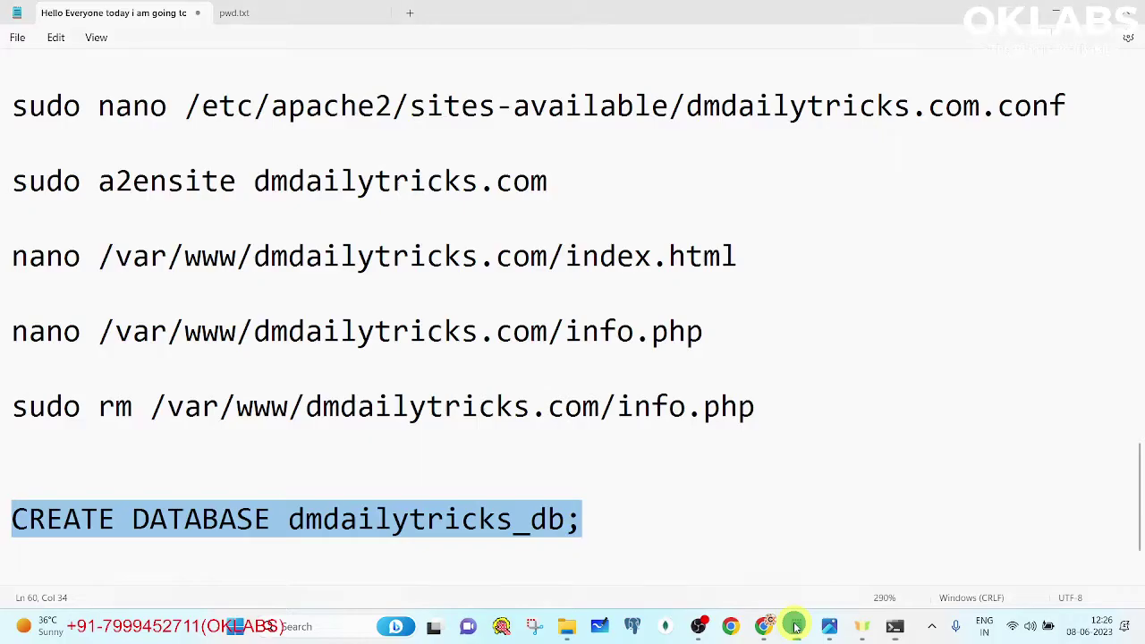
left_click(690, 528)
scroll(694, 531, "down", 1)
key("ctrl+v")
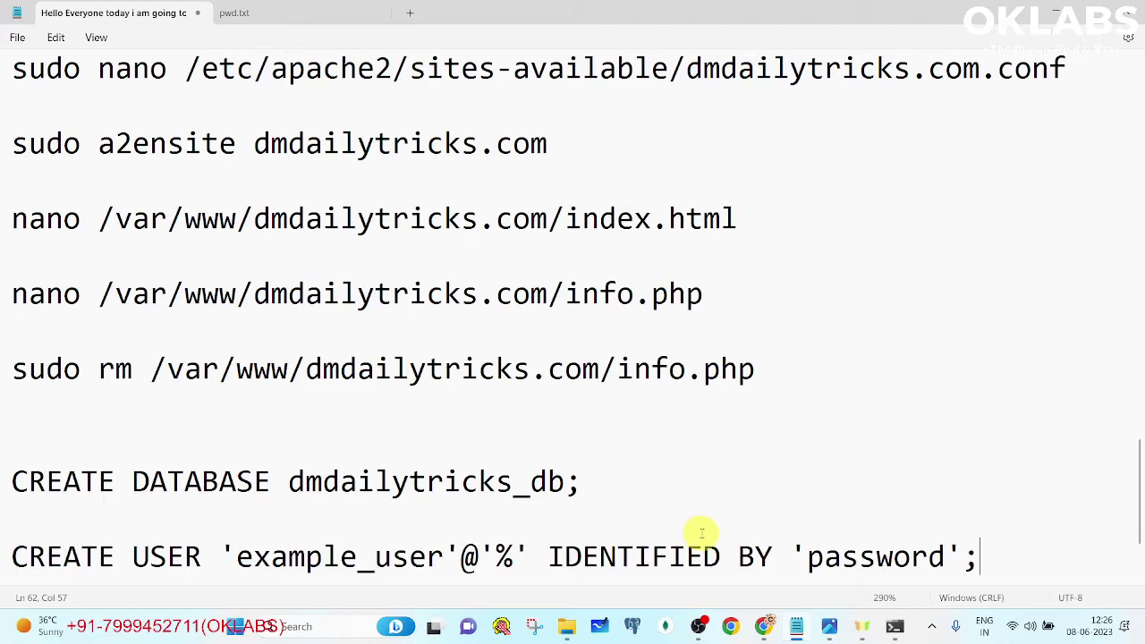
- Replace example_user in the pasted CREATE USER statement with dmdailytricks_user, reusing the database name from the line above
scroll(644, 501, "down", 2)
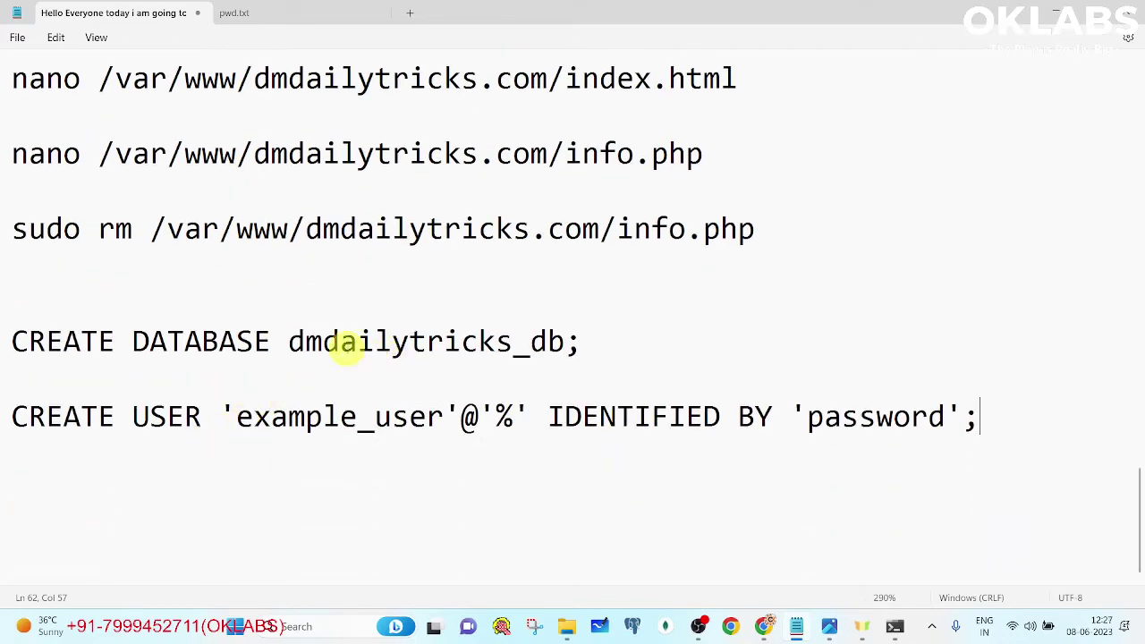
left_click_drag(295, 341, 566, 342)
key("ctrl+c")
left_click_drag(445, 416, 234, 416)
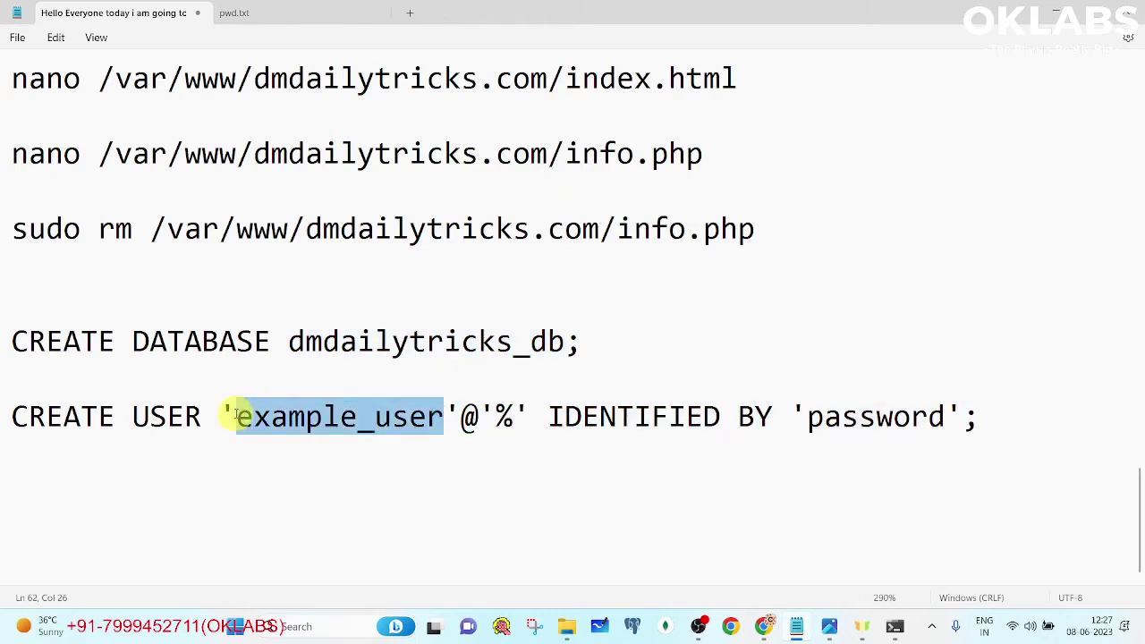
key("ctrl+v")
key("BackSpace")
key("BackSpace")
type("user")
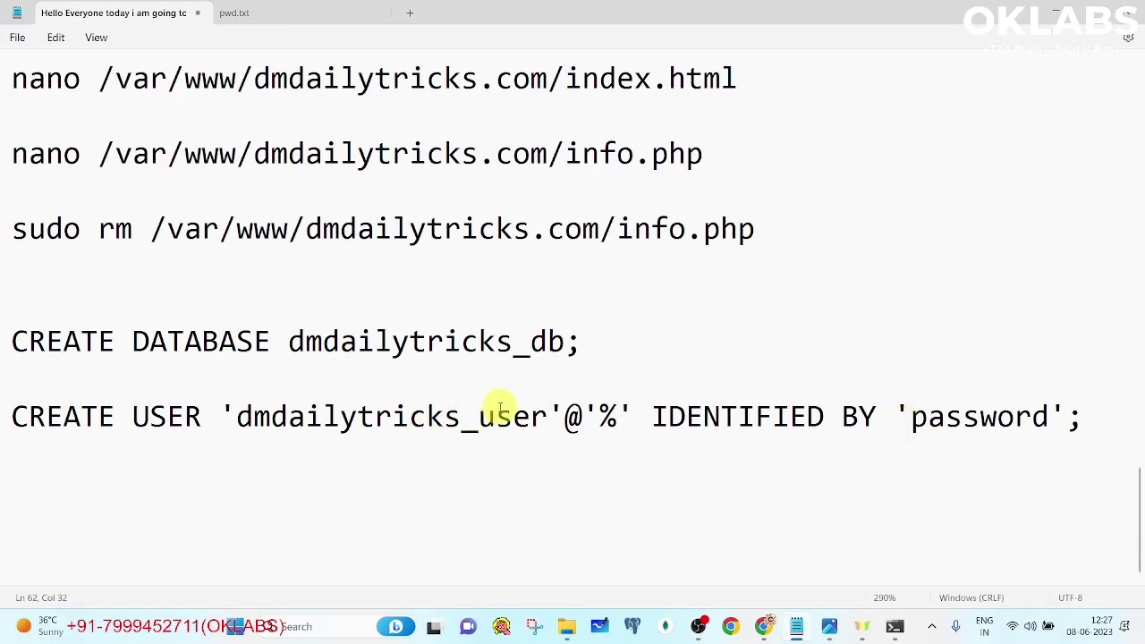
left_click_drag(537, 416, 288, 417)
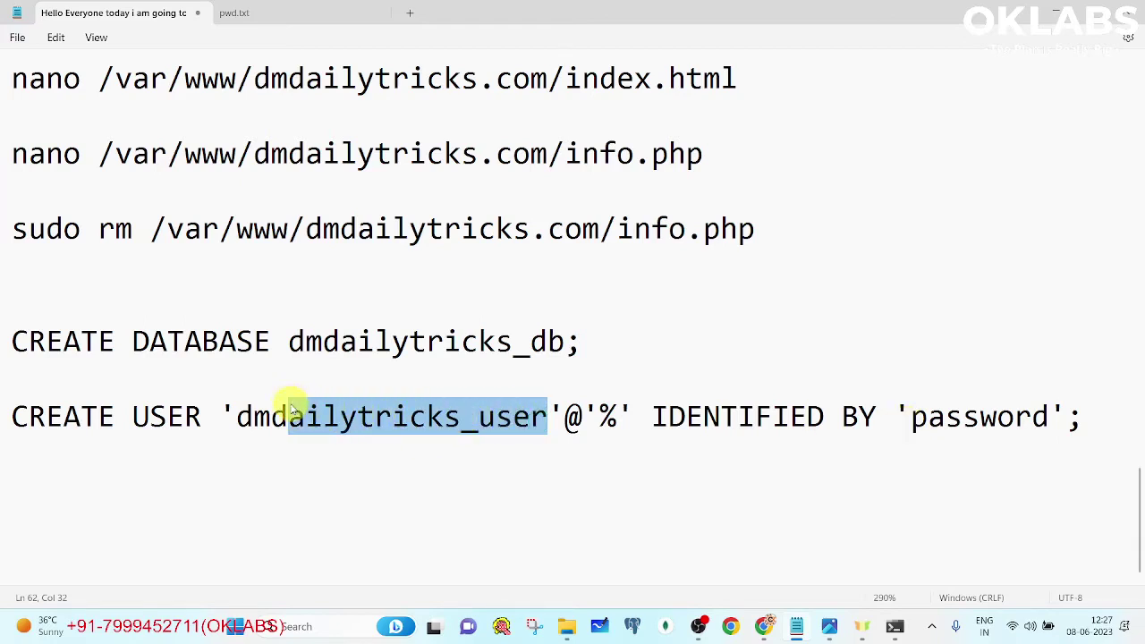
left_click_drag(910, 417, 1048, 417)
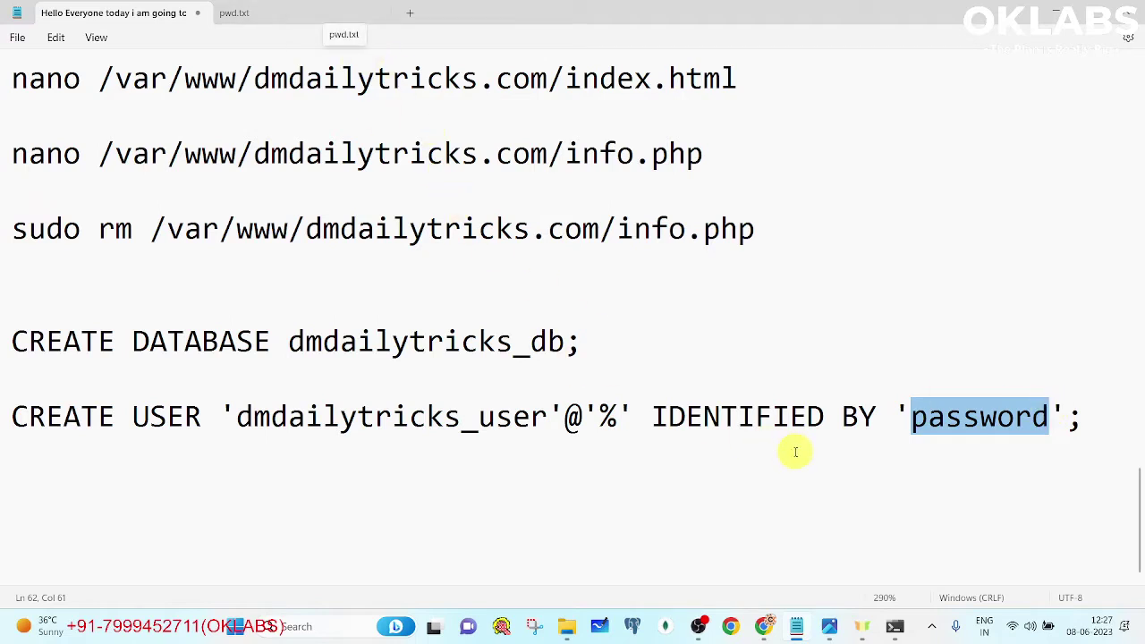
left_click(953, 430)
left_click_drag(1031, 417, 224, 417)
left_click(874, 413)
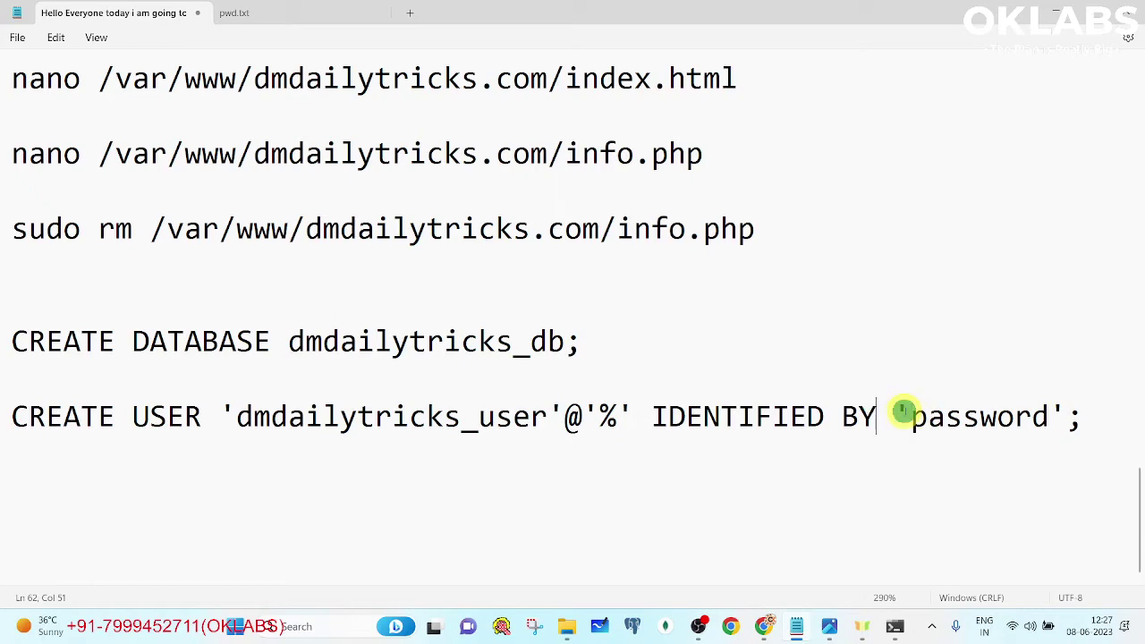
- Copy the CREATE USER statement up to the password's opening quote and paste it at the mysql prompt in the terminal
left_click_drag(906, 413, 2, 403)
key("super+c")
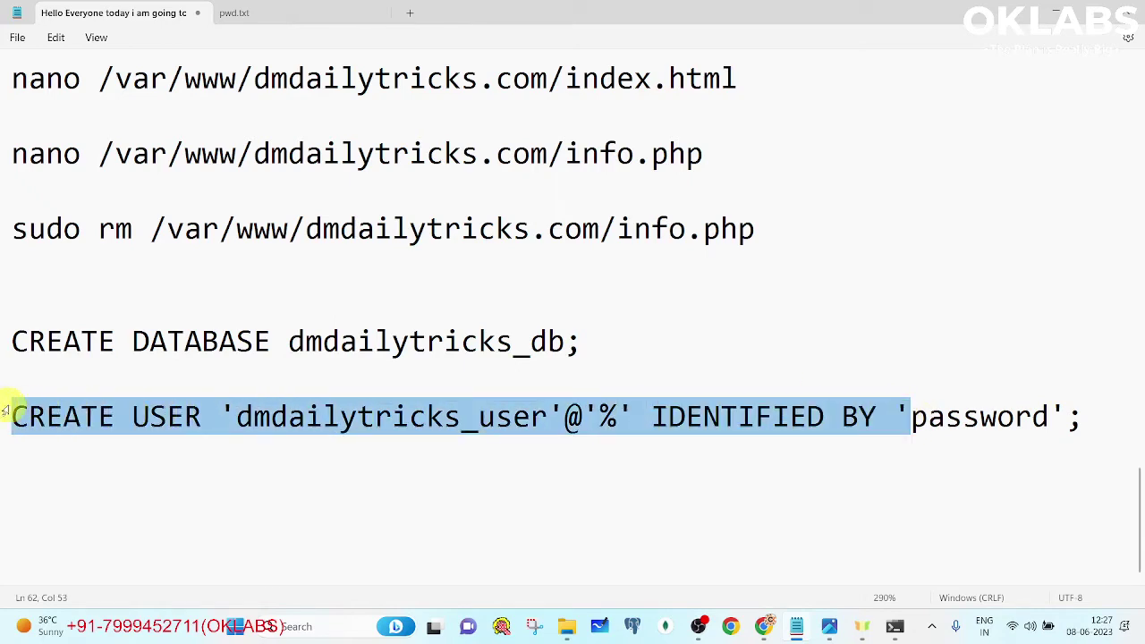
key("alt+Tab")
right_click(402, 410)
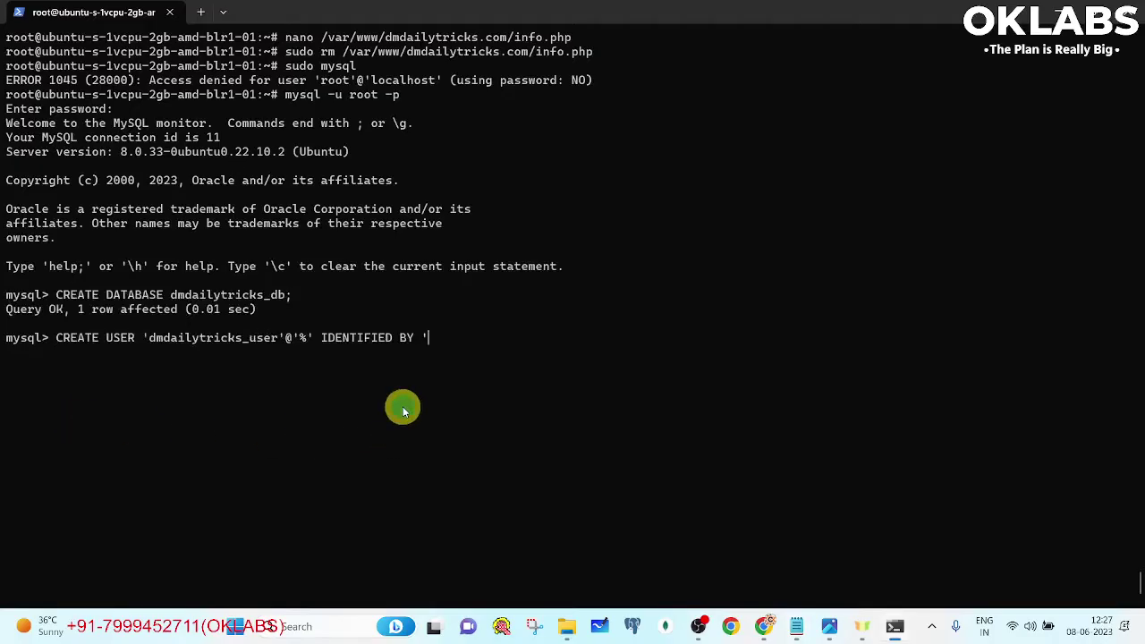
- Insert the password from pwd.txt in Notepad into the terminal's CREATE USER statement, close it with '; and run it
key("alt+Tab")
left_click(235, 12)
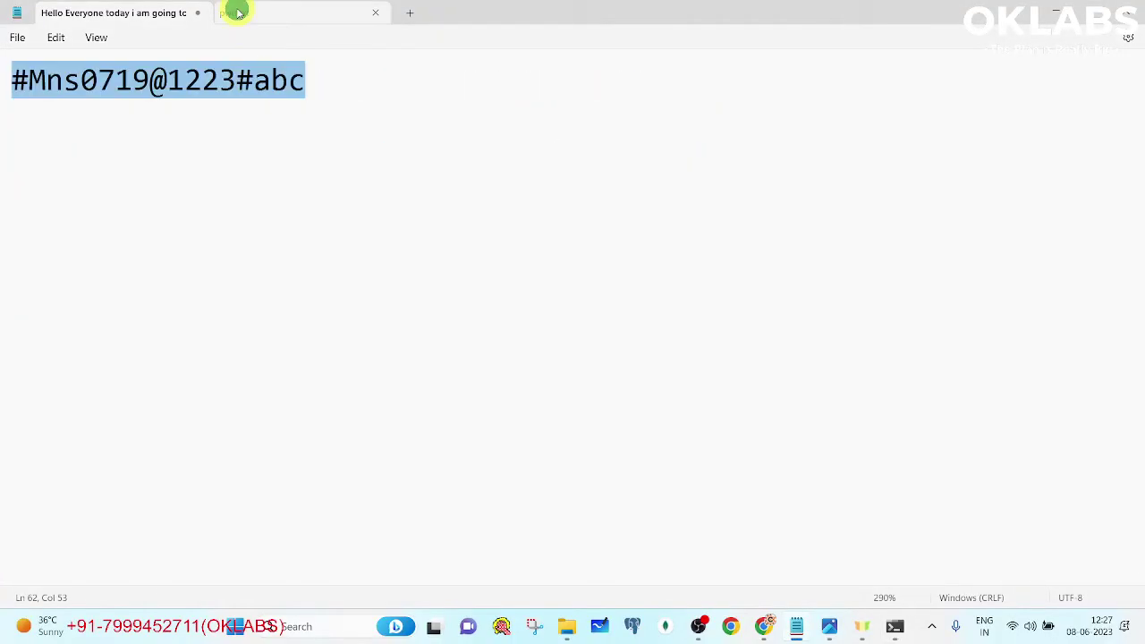
key("alt+Tab")
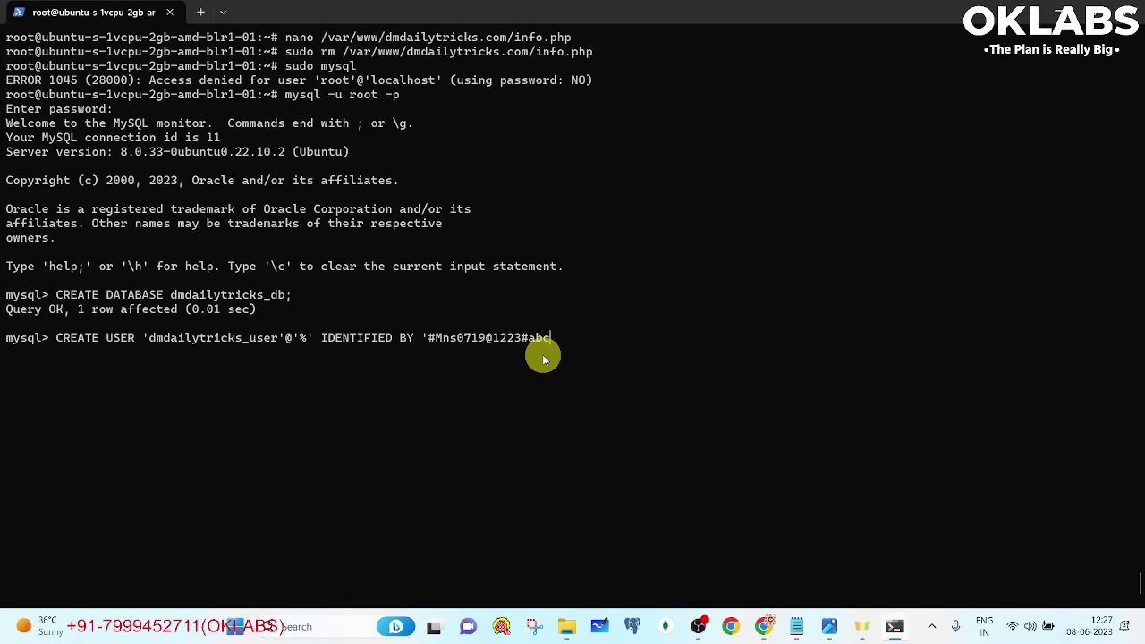
key("Return")
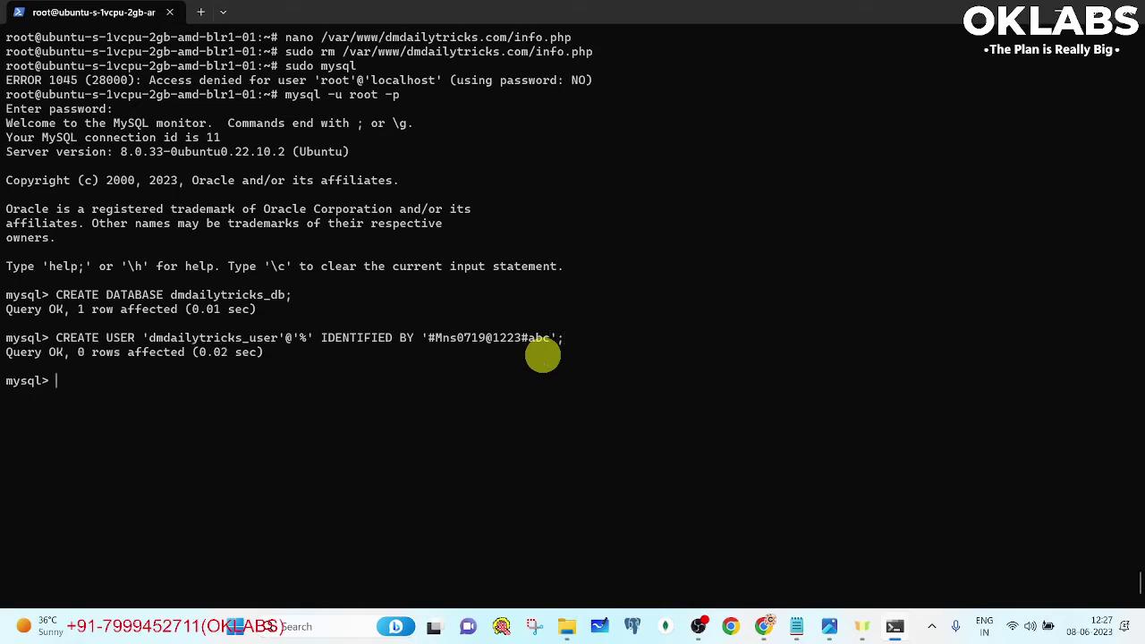
- Copy the GRANT ALL ON example_database statement from the Chrome tutorial and paste it below the CREATE USER line in the Notepad notes
key("alt+Tab")
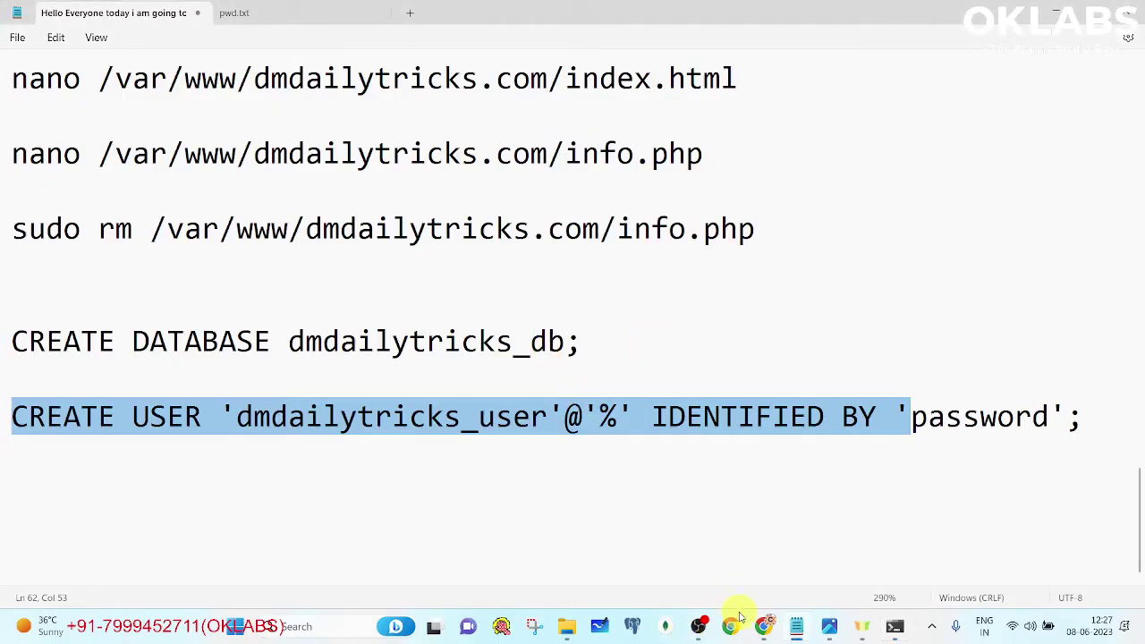
left_click(765, 629)
scroll(486, 332, "down", 4)
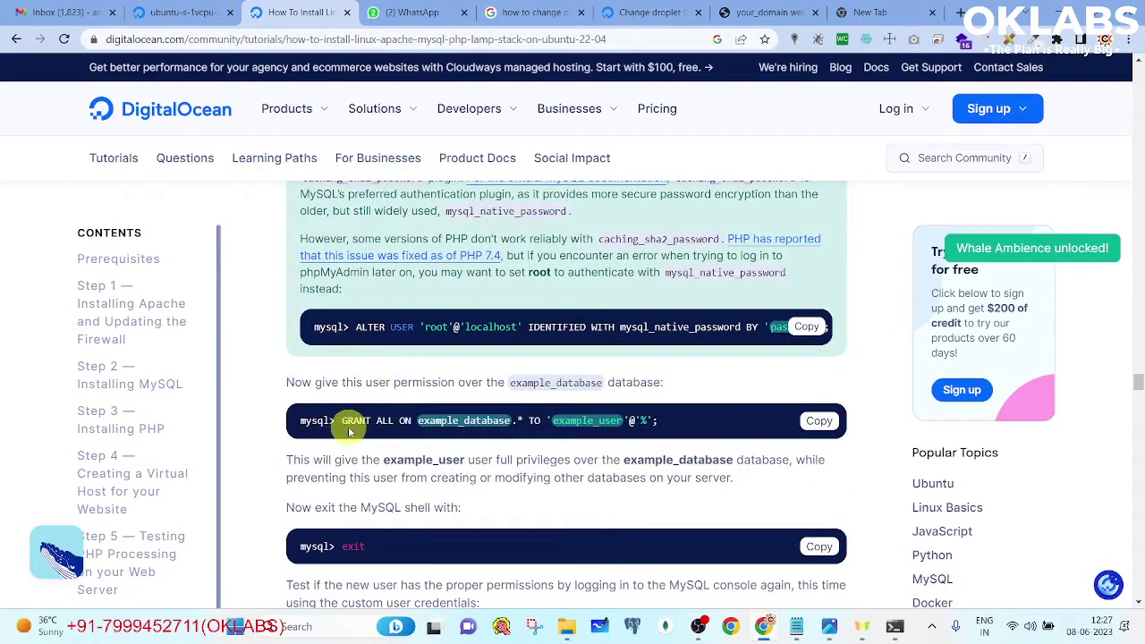
left_click_drag(375, 420, 666, 431)
key("ctrl+c")
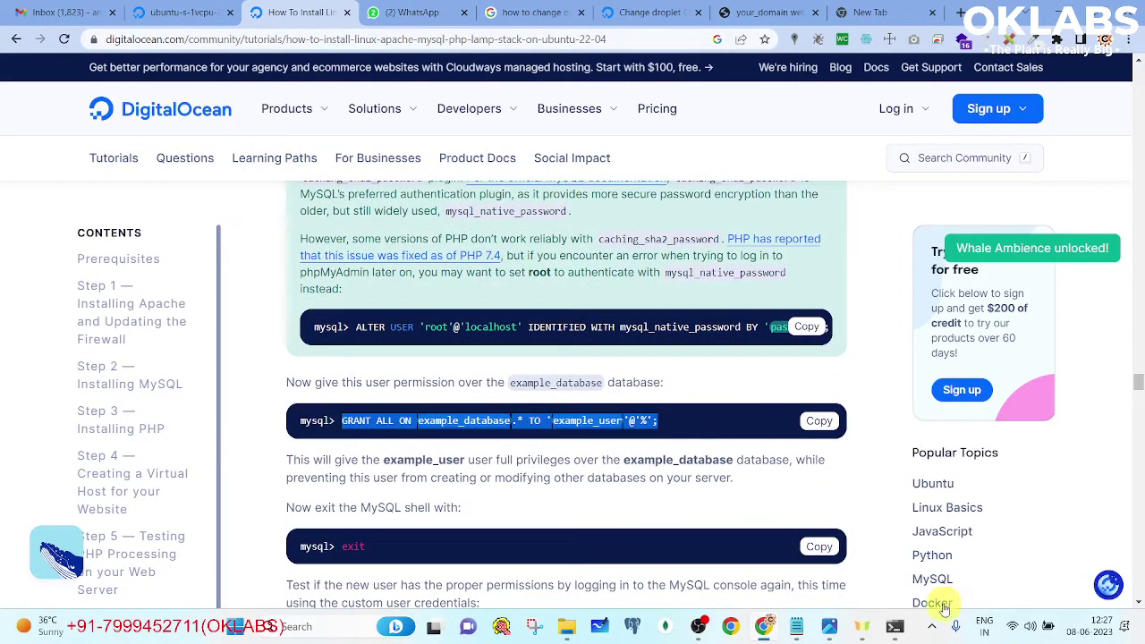
left_click(796, 626)
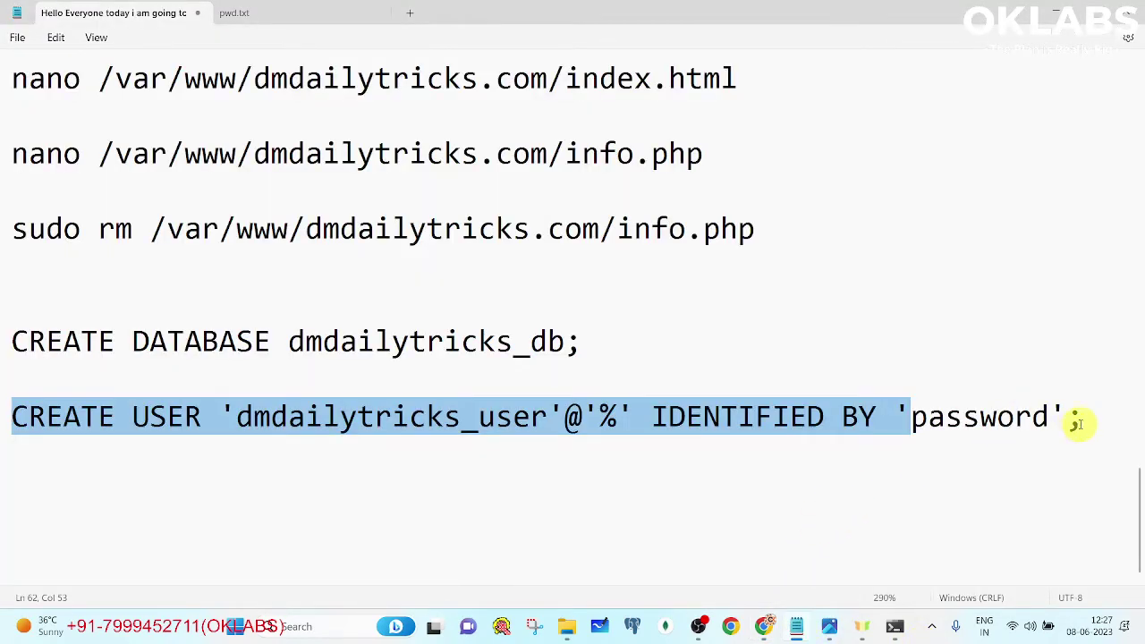
left_click(1081, 420)
key("ctrl+v")
scroll(690, 373, "down", 1)
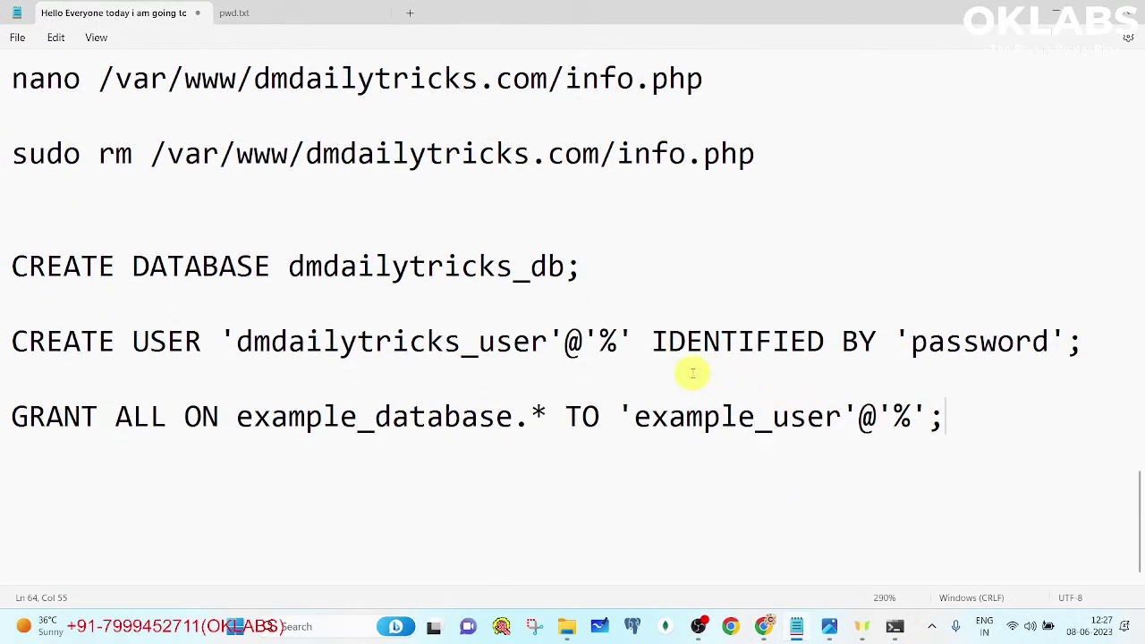
- Replace example_database in the notes' GRANT ALL statement with dmdailytricks_db, keeping the .* after it
double_click(438, 266)
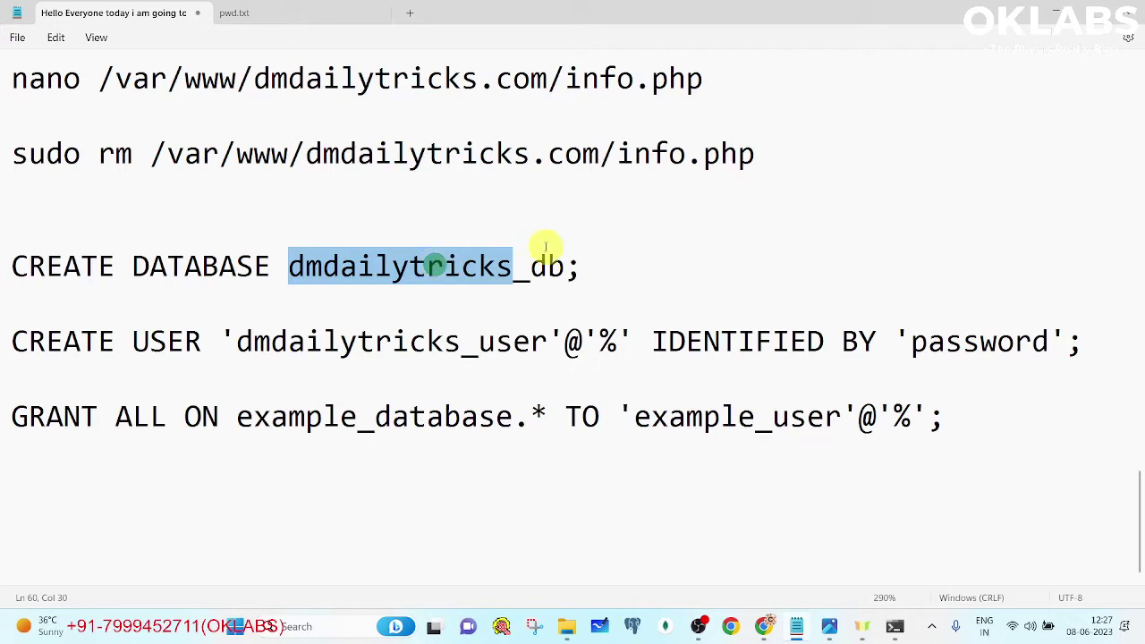
left_click_drag(563, 266, 309, 261)
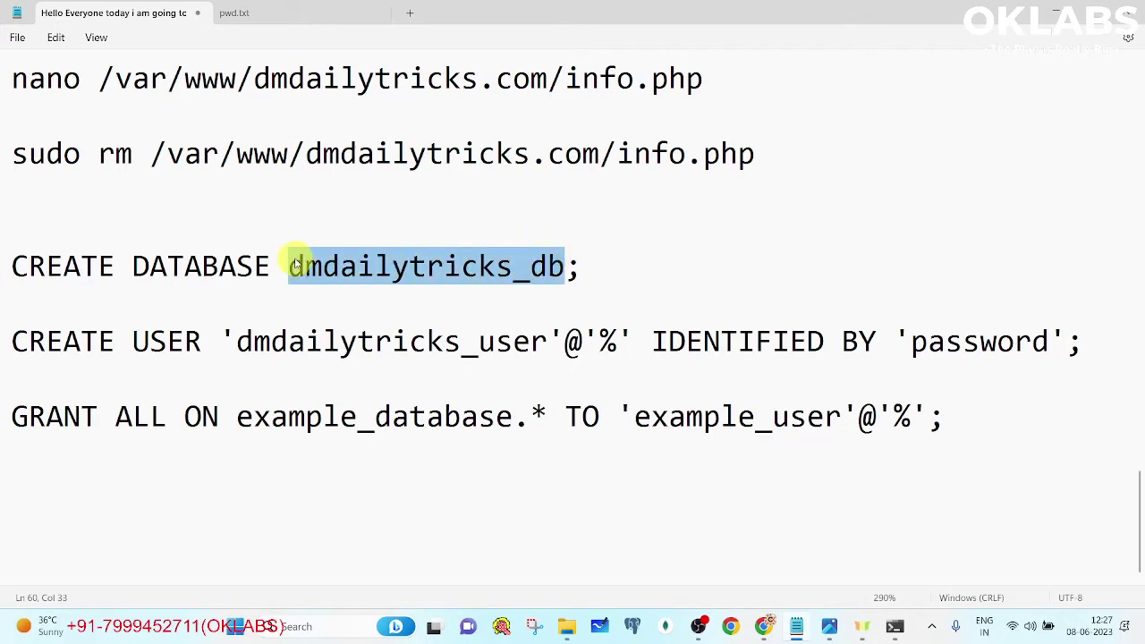
left_click_drag(236, 414, 537, 409)
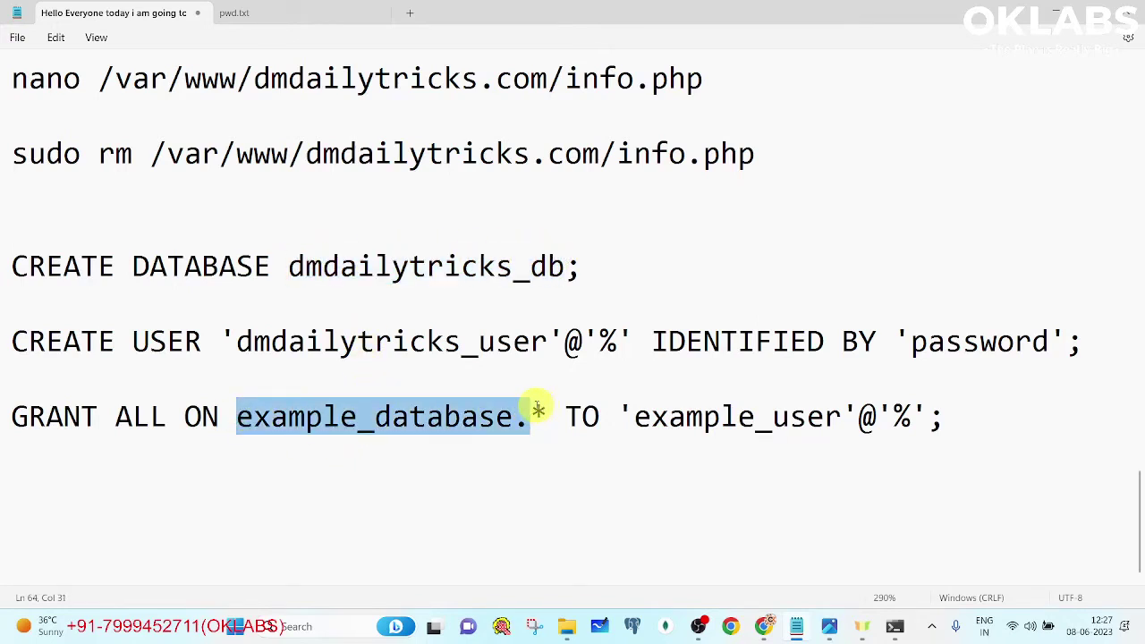
type("dmdailytricks_db")
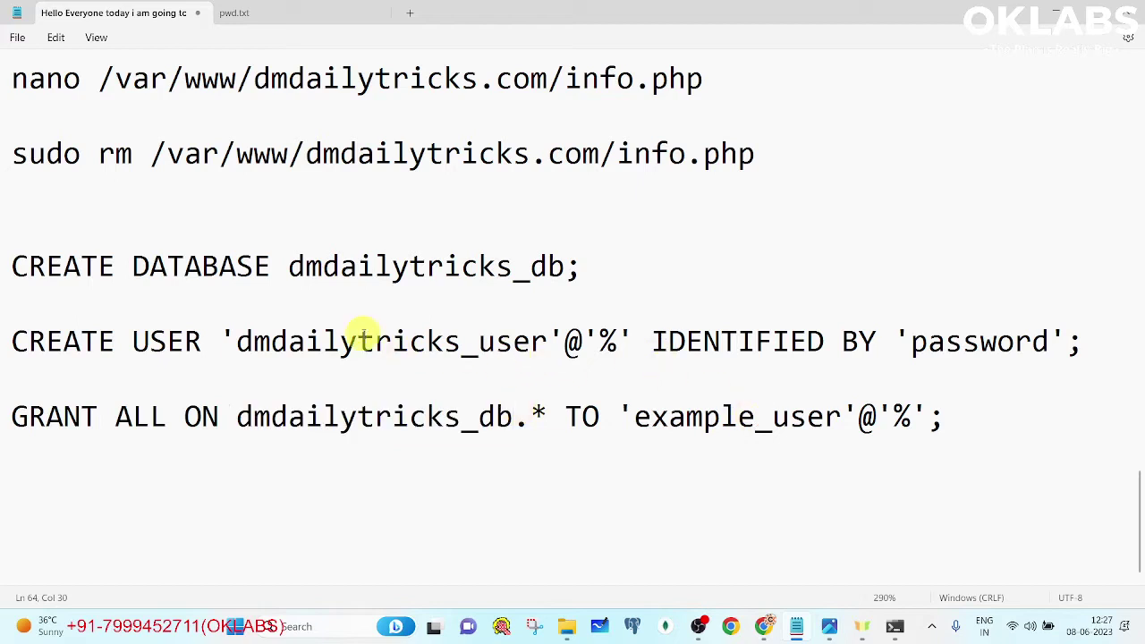
- Select the user name dmdailytricks_user in the CREATE USER statement of the notes
left_click_drag(234, 338, 531, 333)
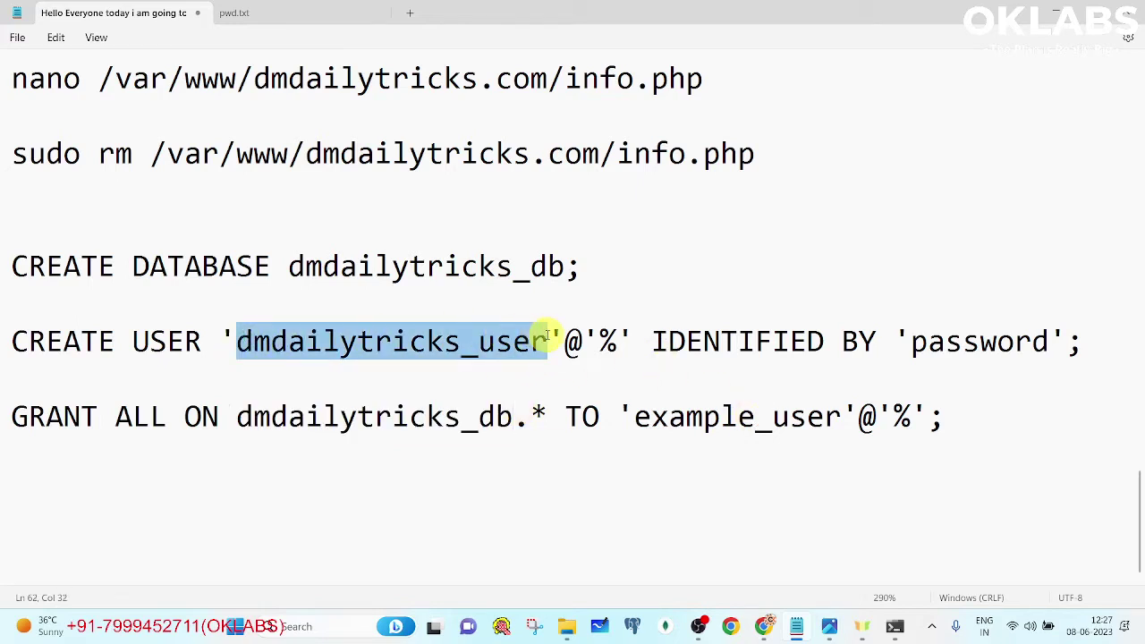
- Replace example_user with dmdailytricks_user in the notes' GRANT ALL statement and run the full statement in the MySQL terminal
left_click_drag(629, 415, 842, 404)
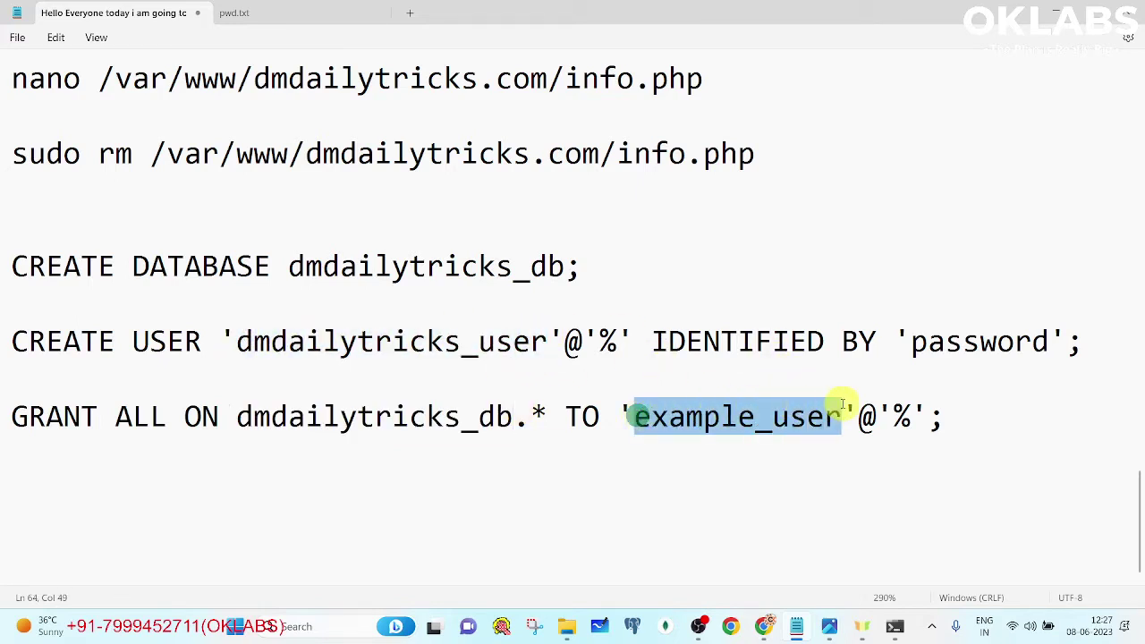
type("dmdailytricks_user")
left_click_drag(1046, 413, 13, 413)
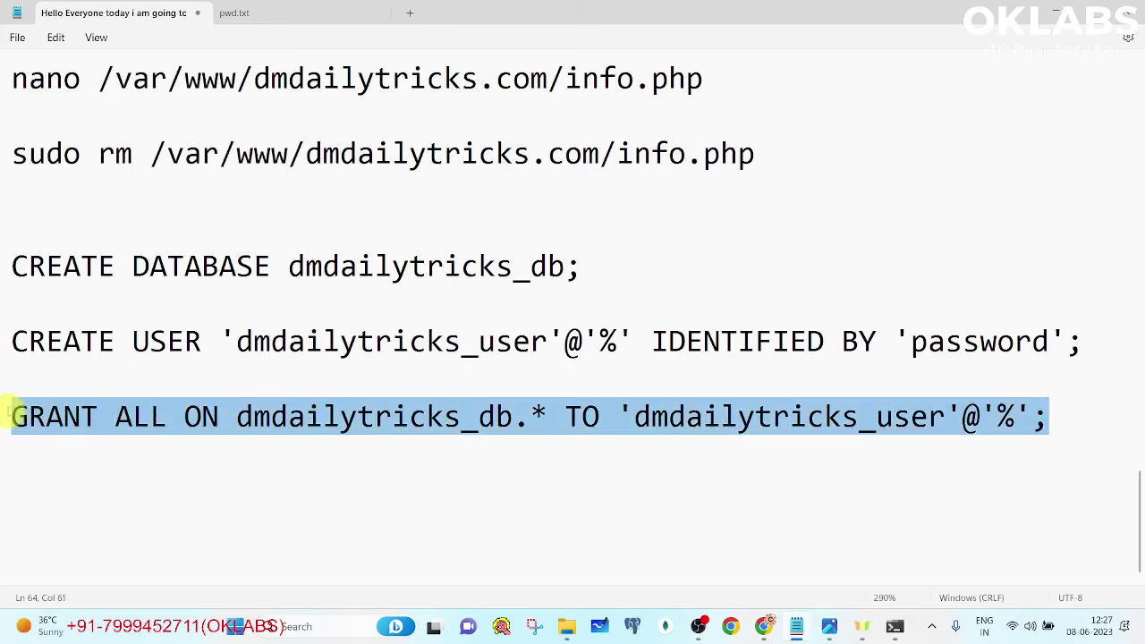
left_click(890, 626)
right_click(454, 402)
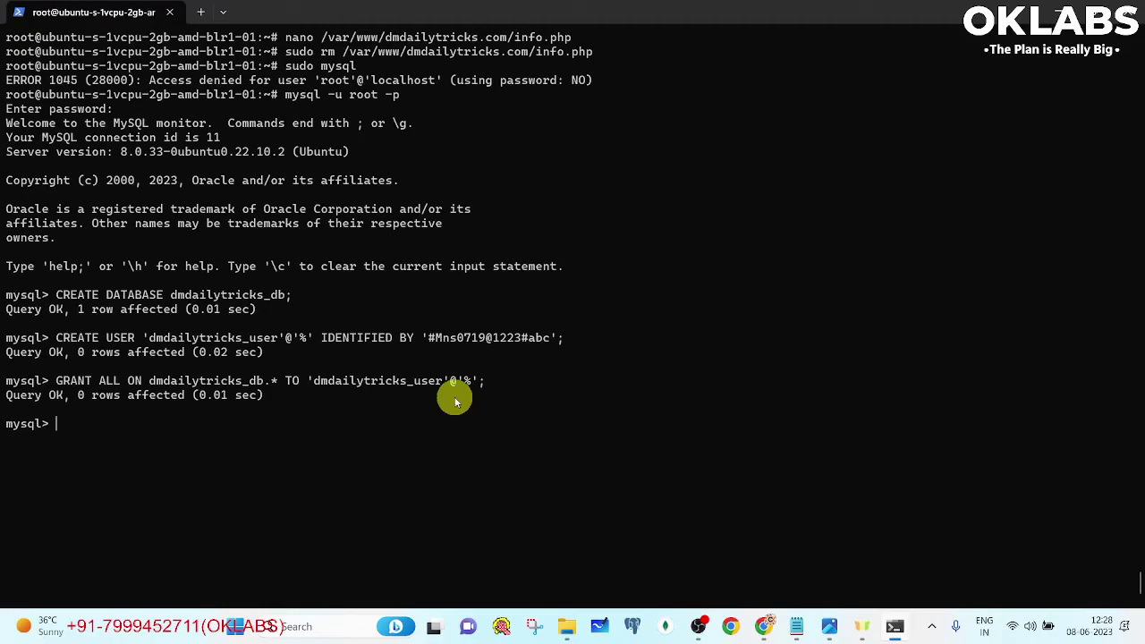
- Check the DigitalOcean tutorial's instructions after the grant and add the line "now you have to flush the previleges" below the GRANT statement in Notepad
key("alt+Tab")
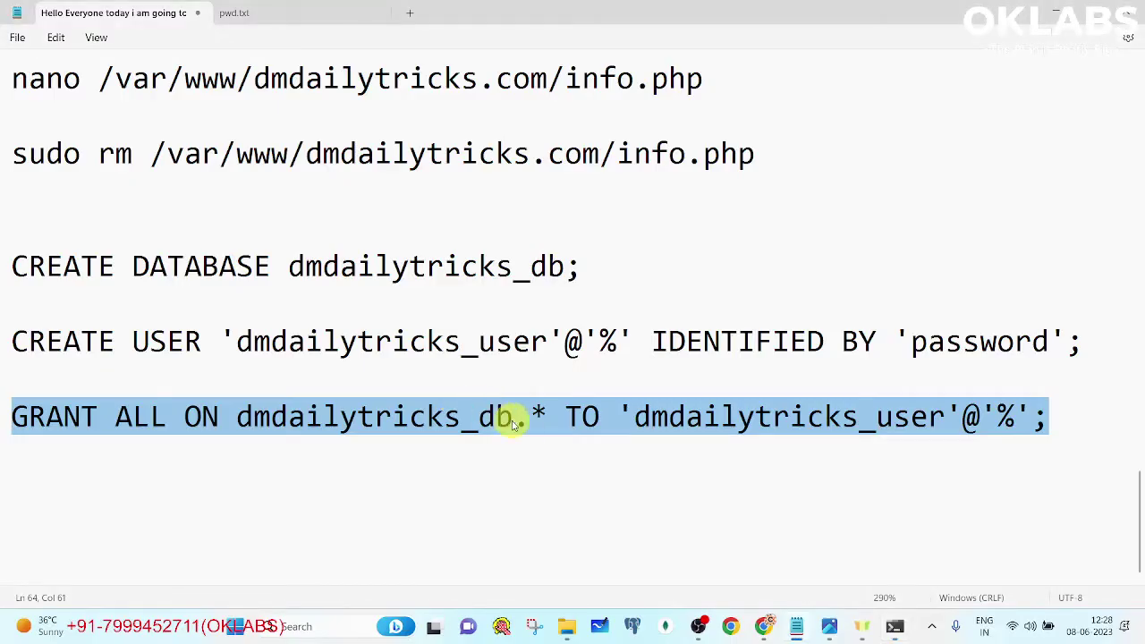
left_click(764, 625)
scroll(503, 439, "down", 3)
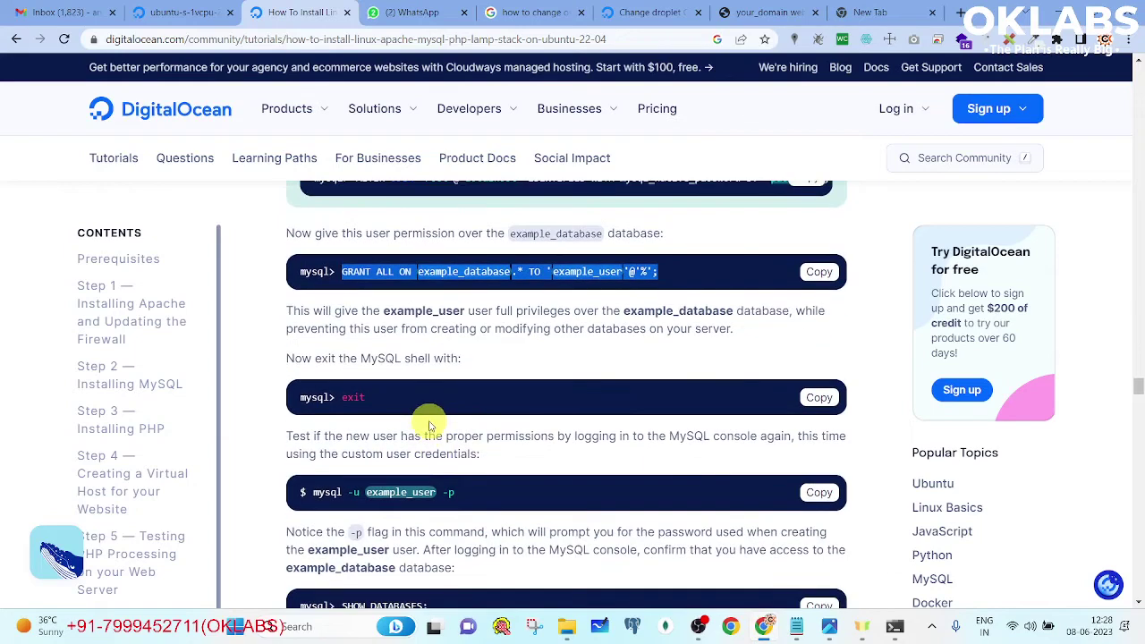
scroll(420, 403, "down", 3)
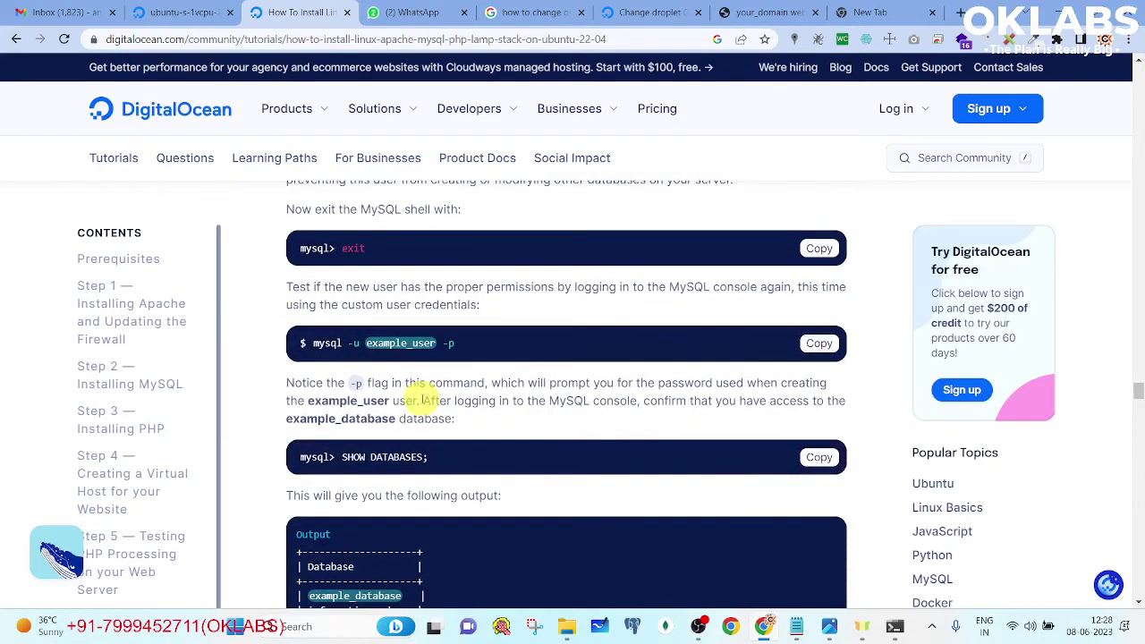
scroll(536, 205, "down", 3)
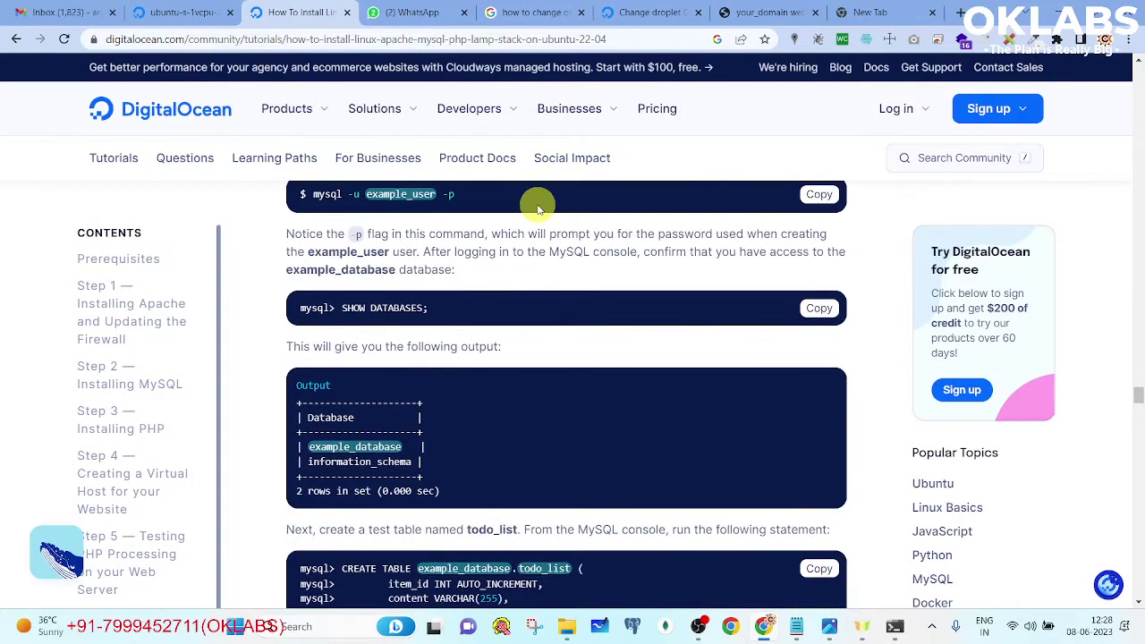
key("alt+Tab")
left_click(1065, 430)
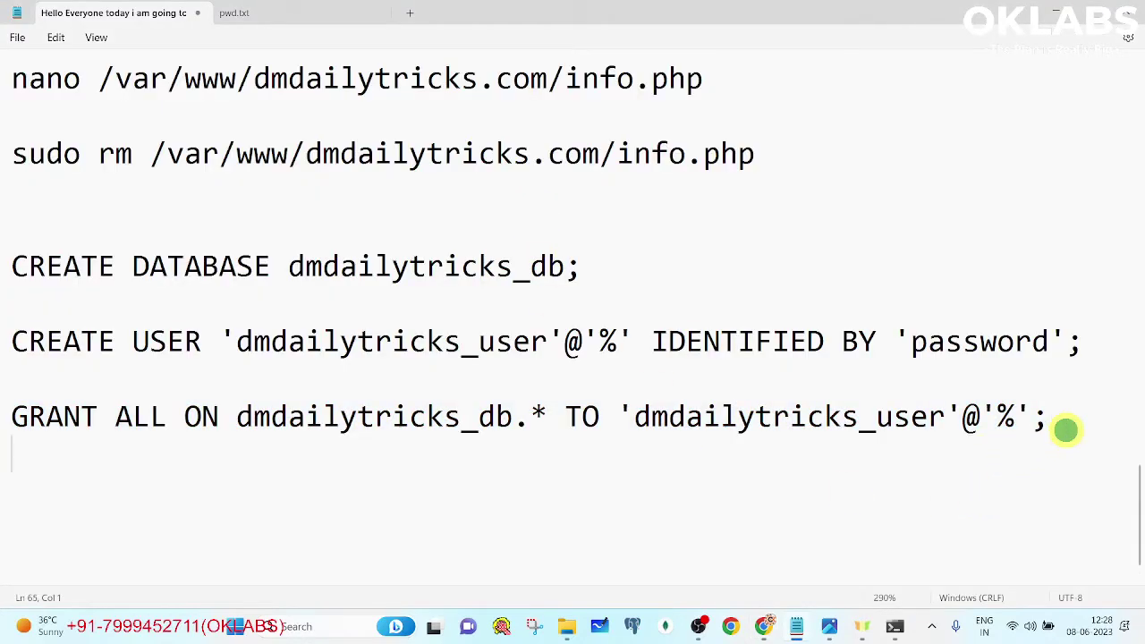
key("Return")
type("now you hav")
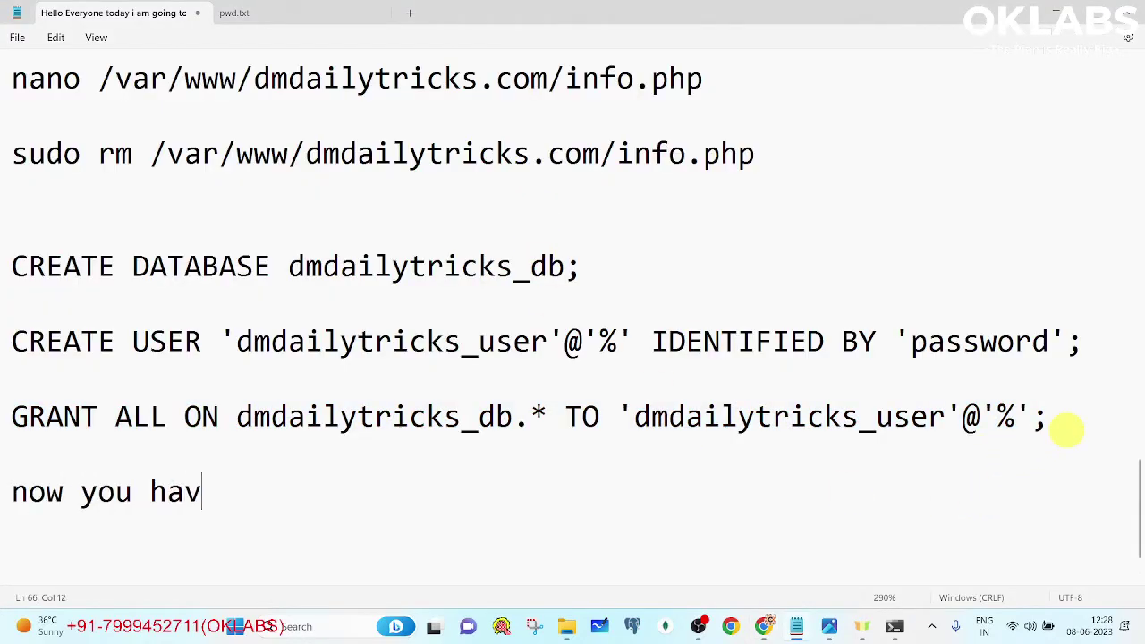
type("e to flush the previleges")
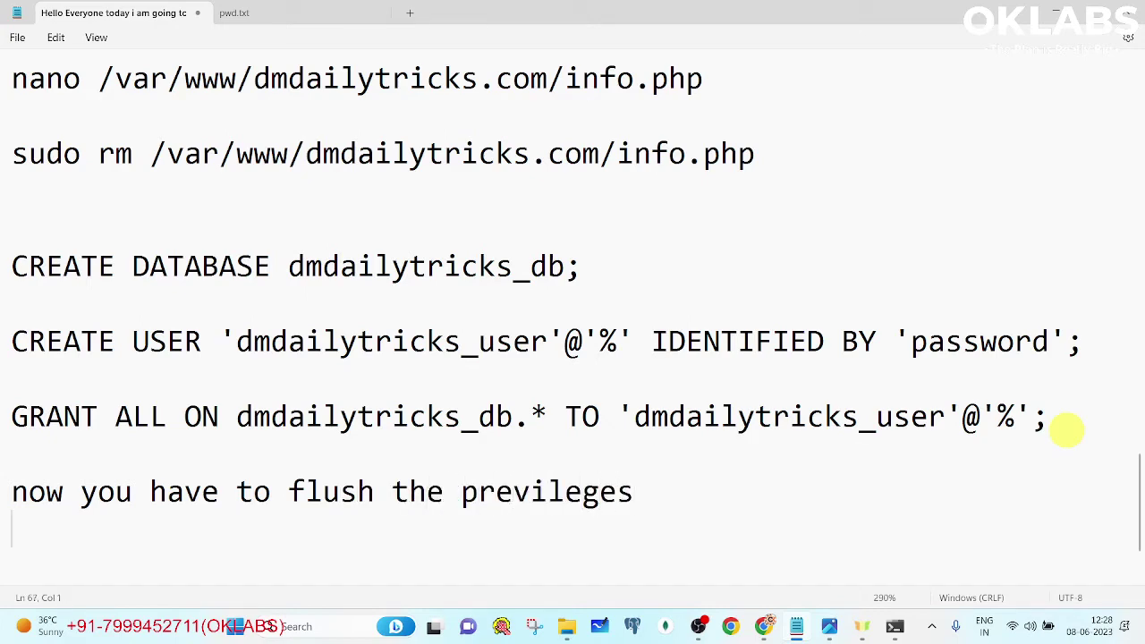
- Switch to the browser and search Google for "mysql flush privileges" in a new tab
key("alt+Tab")
key("ctrl+t")
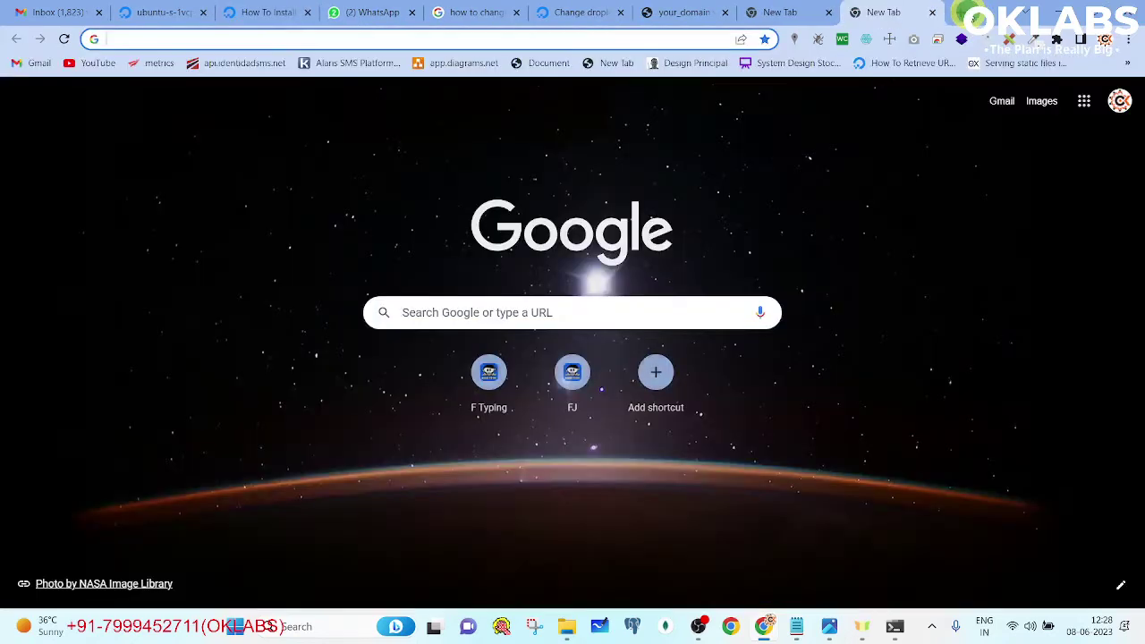
type("mysql flush pre")
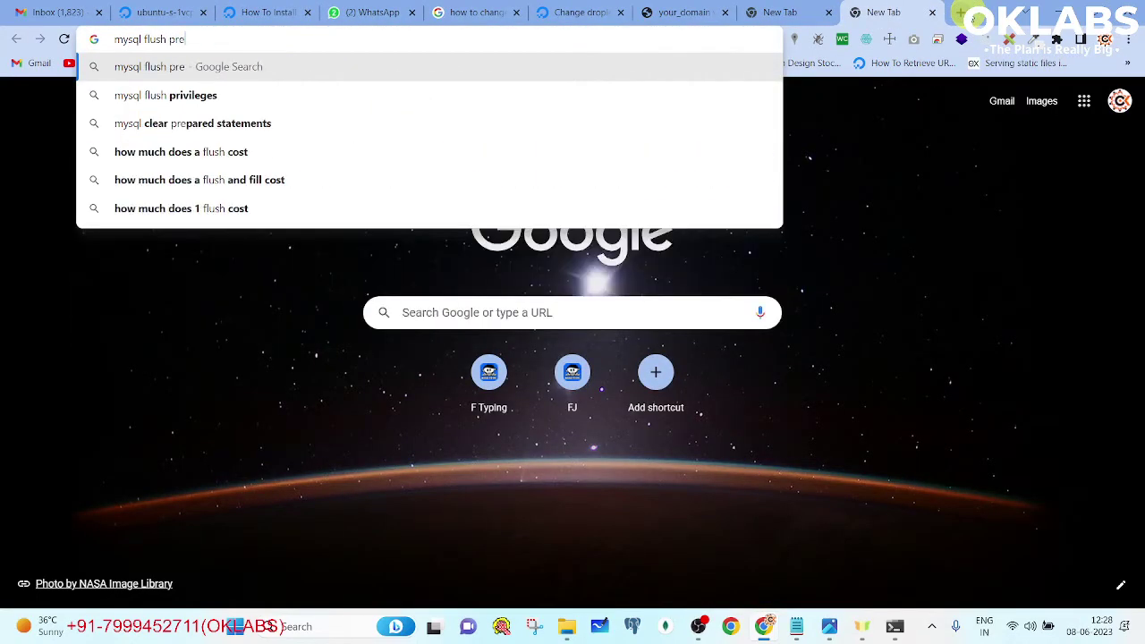
key("Down")
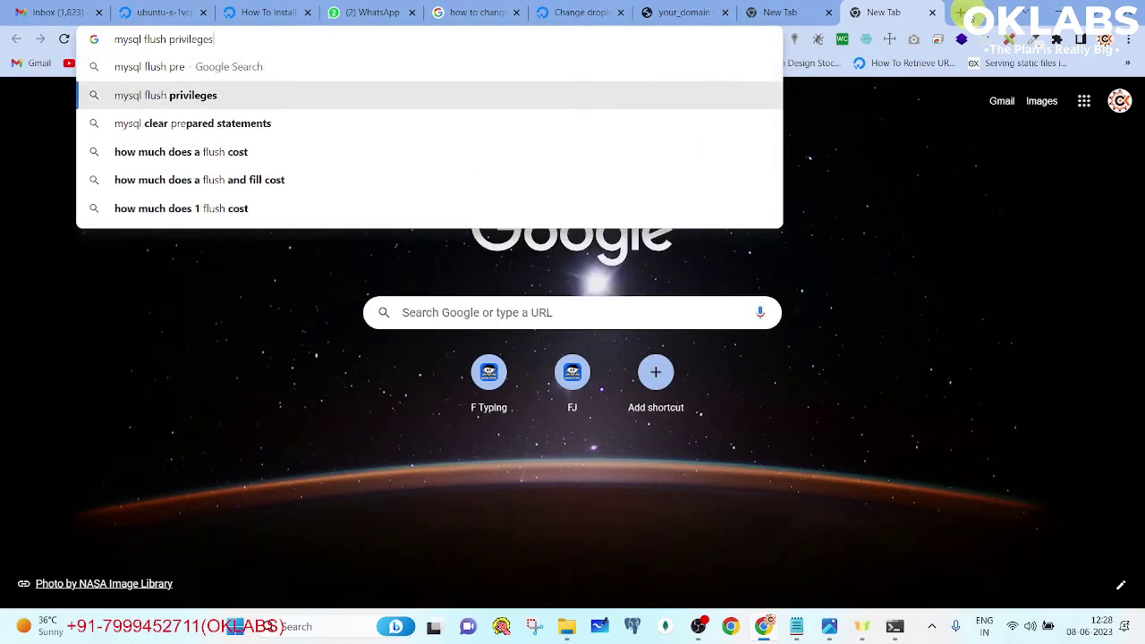
key("Return")
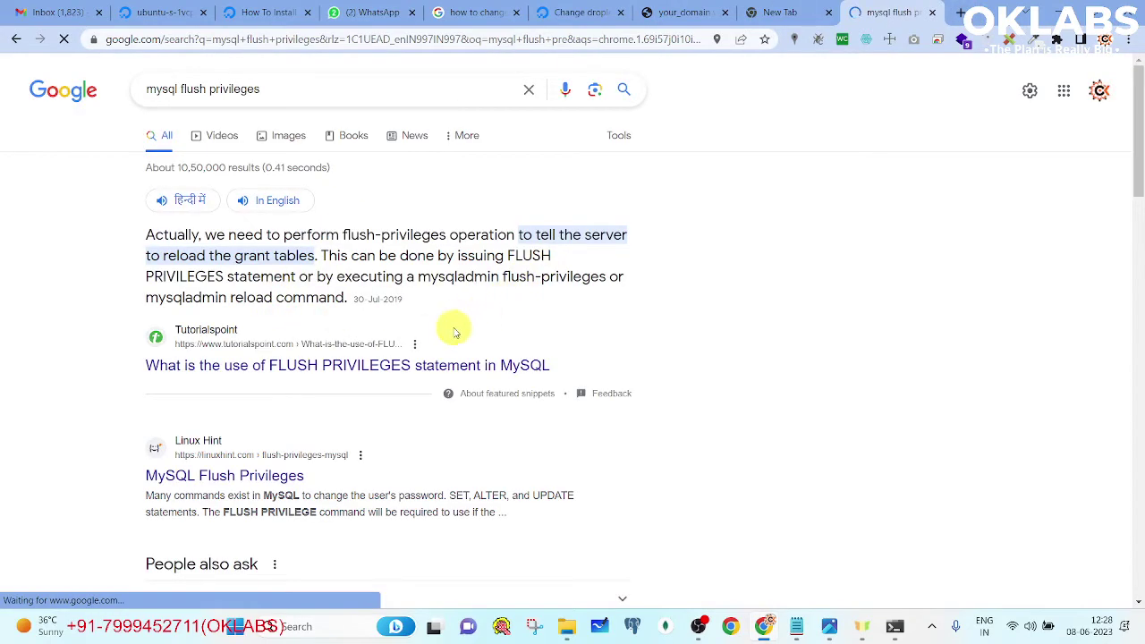
- Open the Linux Hint article "MySQL Flush Privileges" in a separate tab and the Tutorialspoint result in the current one
scroll(378, 365, "down", 1)
right_click(275, 399)
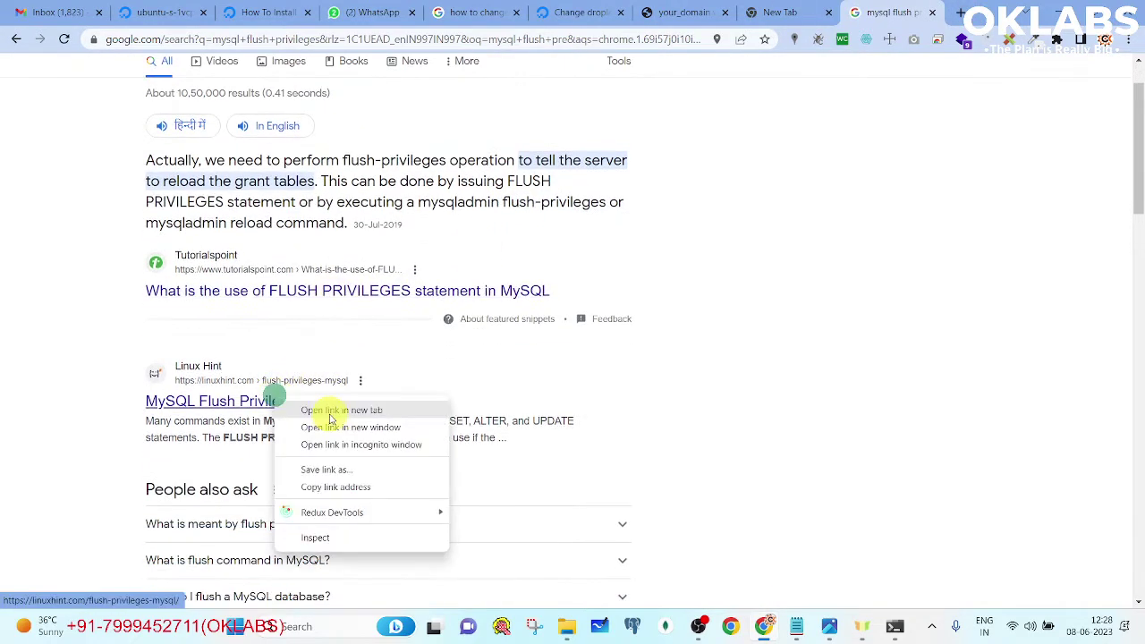
left_click(327, 408)
left_click(413, 299)
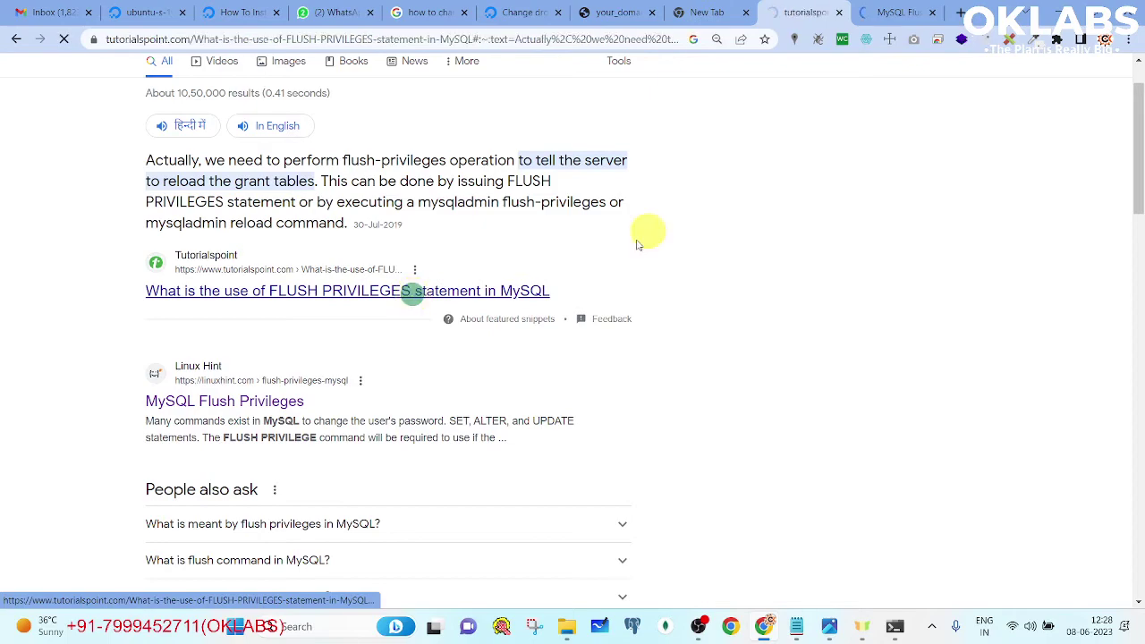
key("ctrl+Tab")
- Examine the Linux Hint and Tutorialspoint articles for the exact statement that flushes MySQL privileges
scroll(486, 205, "down", 3)
scroll(444, 295, "down", 10)
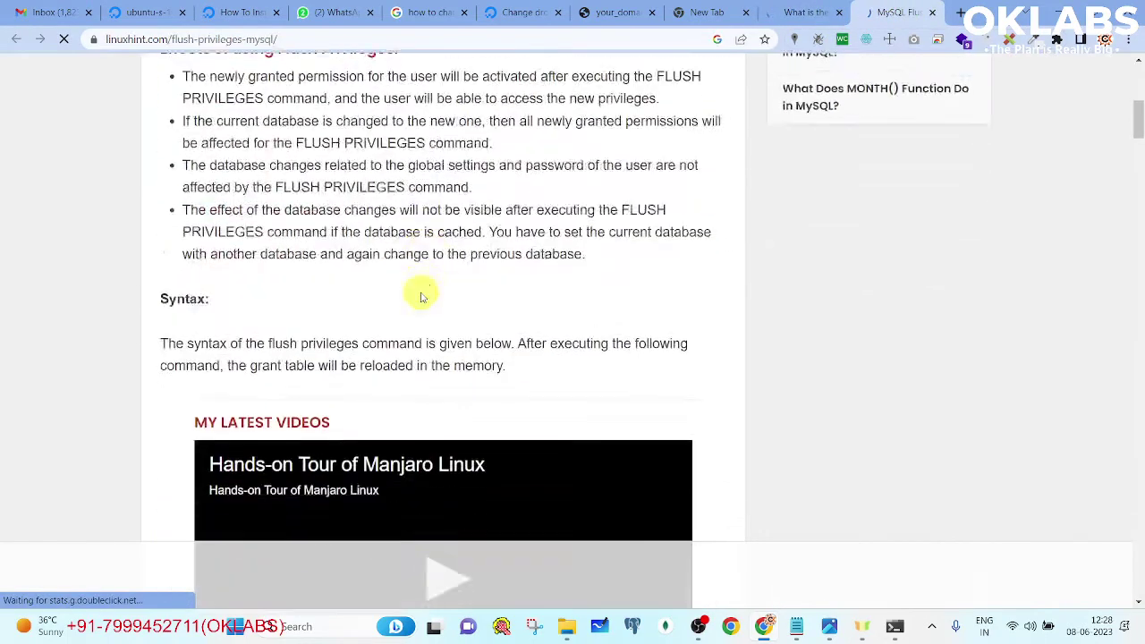
scroll(372, 295, "down", 8)
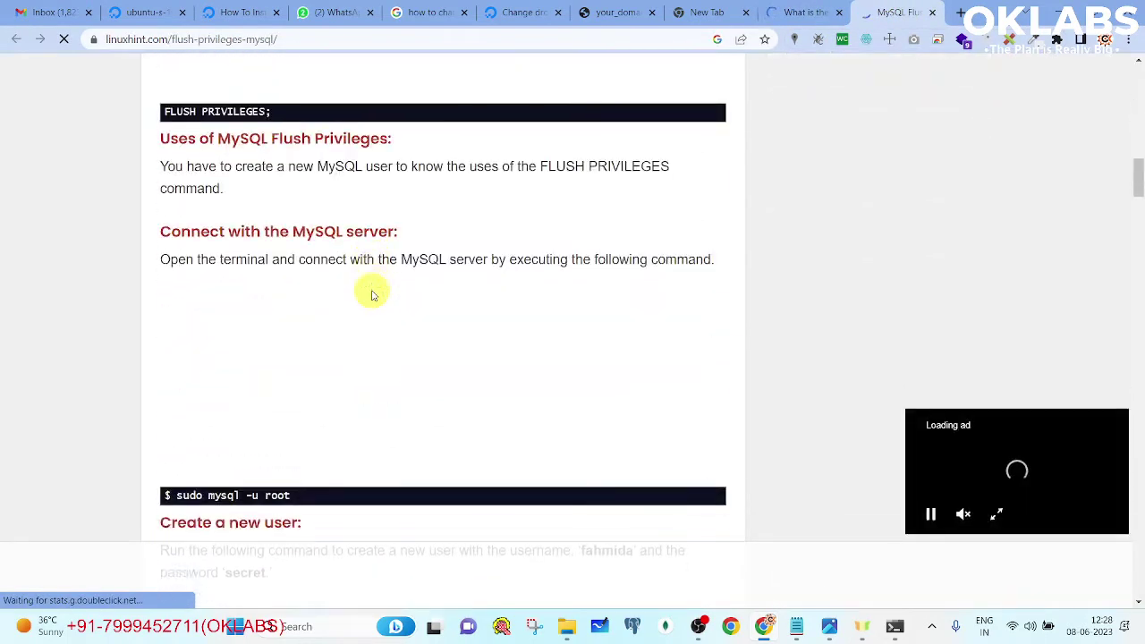
scroll(372, 296, "down", 10)
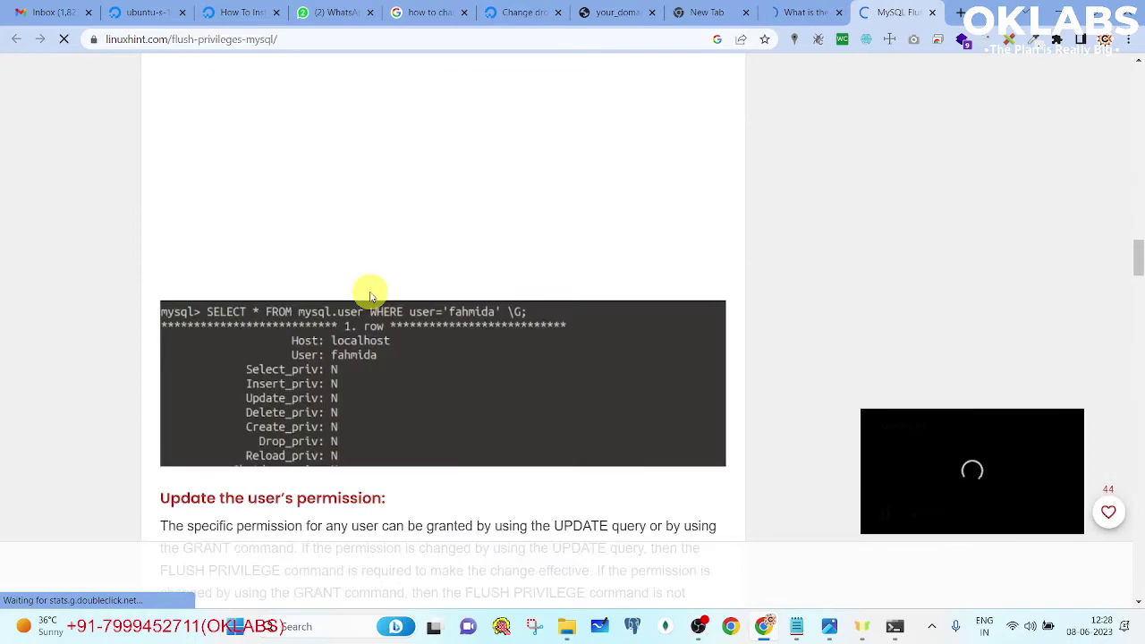
scroll(370, 295, "down", 10)
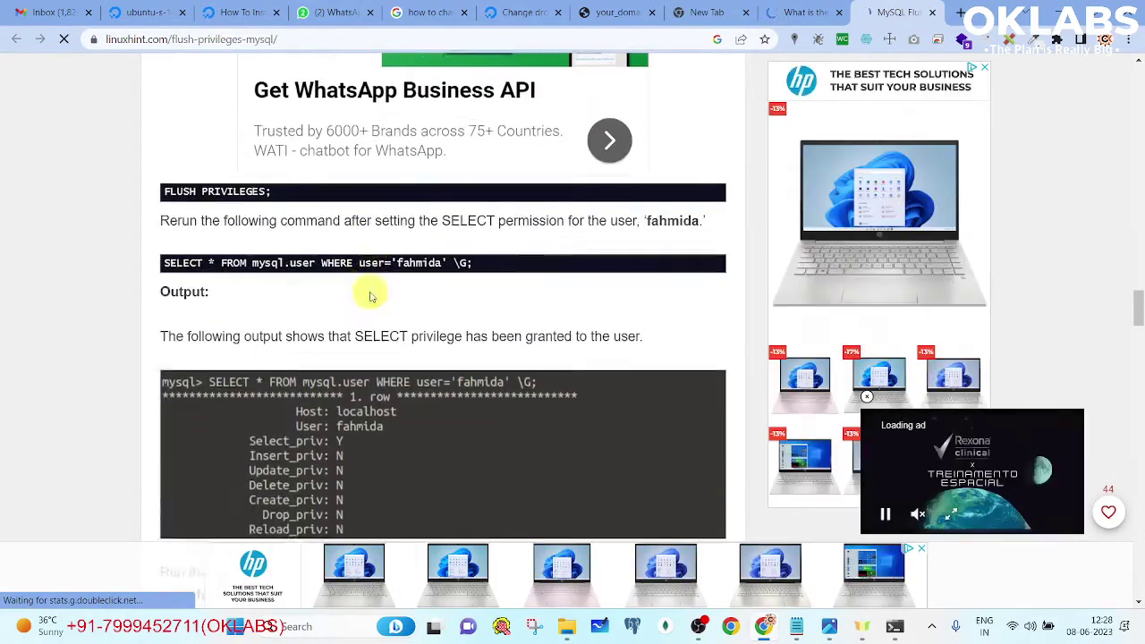
scroll(370, 295, "down", 8)
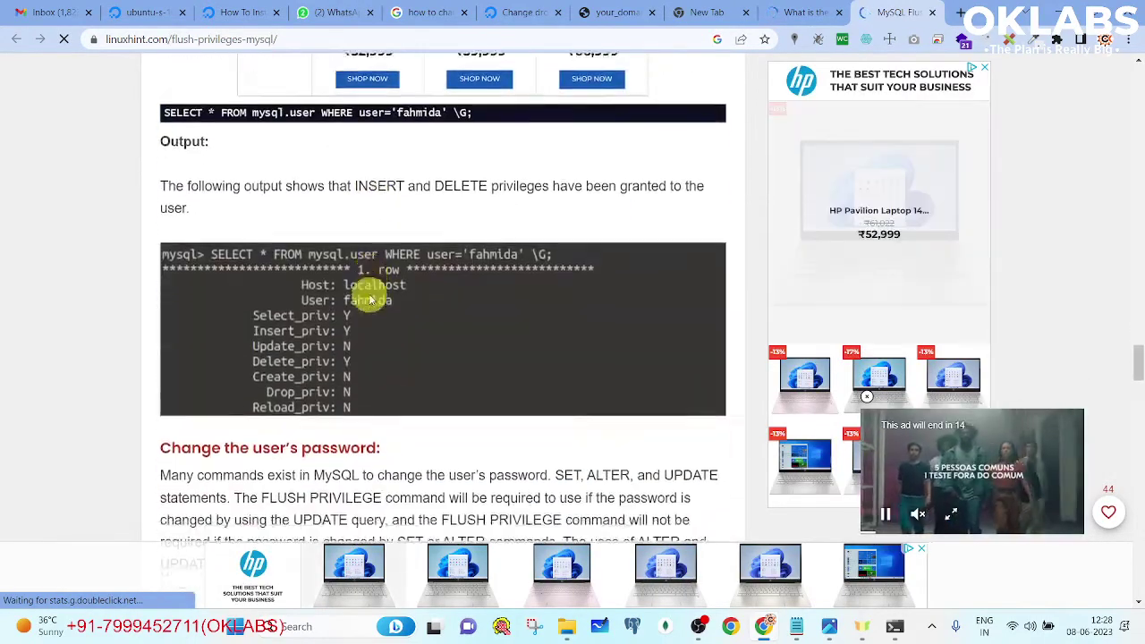
scroll(371, 295, "down", 7)
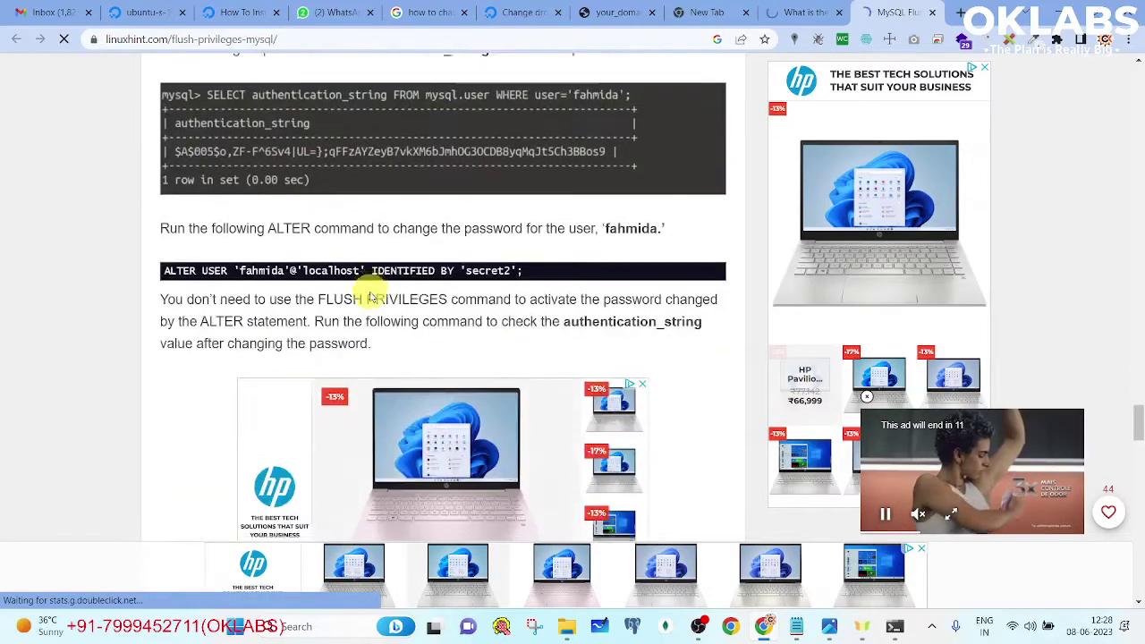
left_click(787, 7)
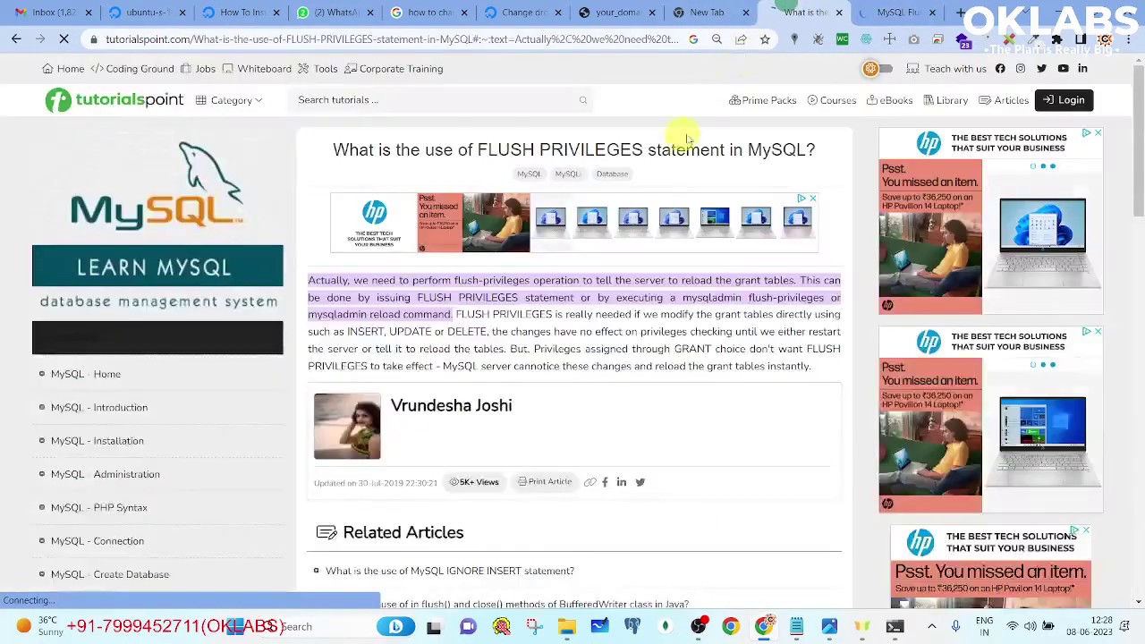
scroll(638, 199, "down", 10)
scroll(713, 156, "up", 3)
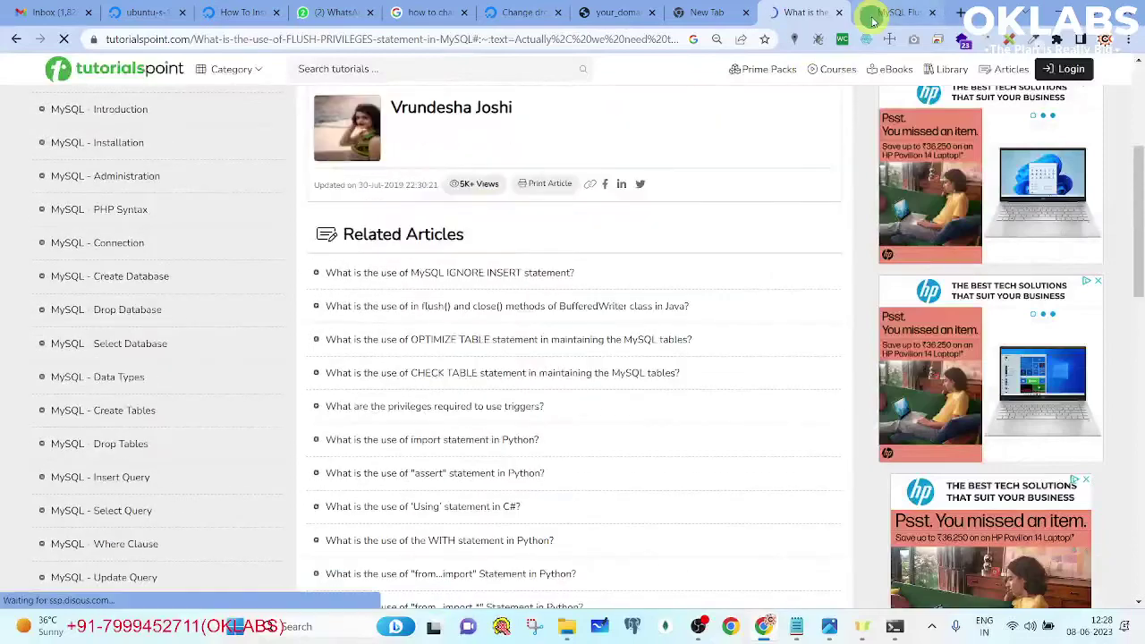
left_click(881, 12)
scroll(494, 273, "down", 5)
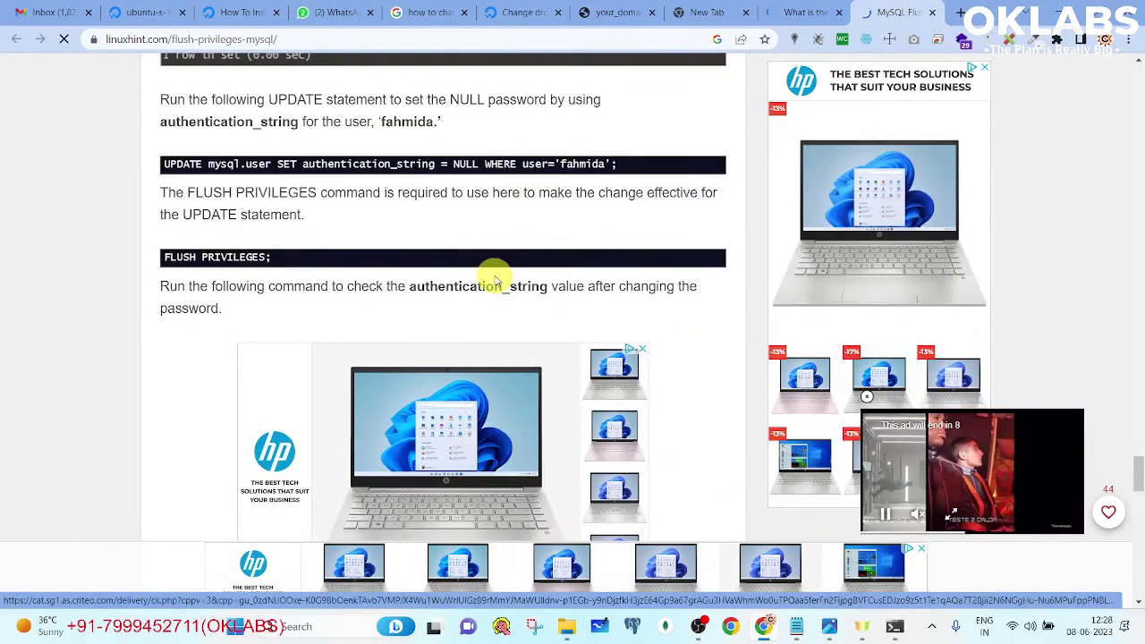
- Copy FLUSH PRIVILEGES; from the Linux Hint article, close the two article tabs, and paste the statement under the flush note in Notepad
left_click_drag(292, 259, 161, 262)
key("ctrl+c")
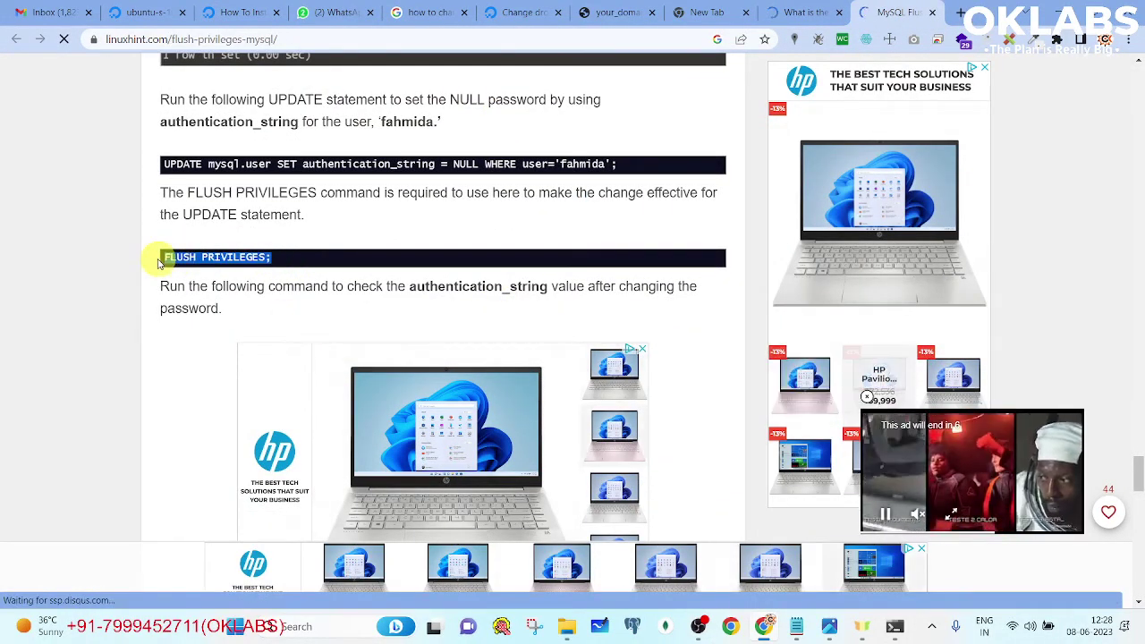
left_click(840, 12)
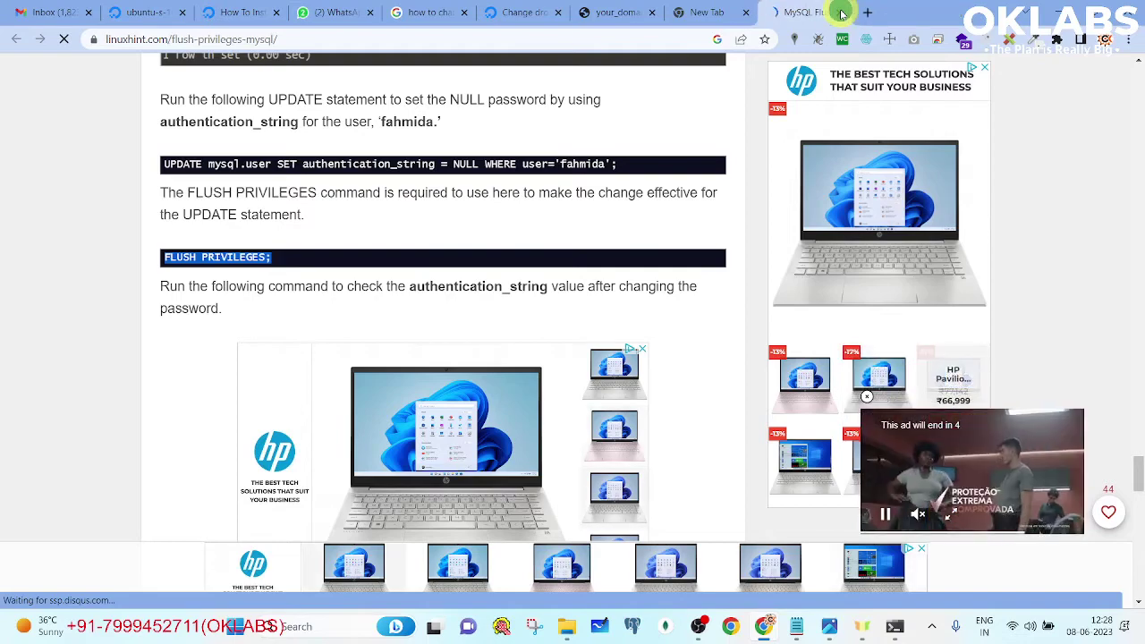
left_click(841, 12)
left_click(810, 636)
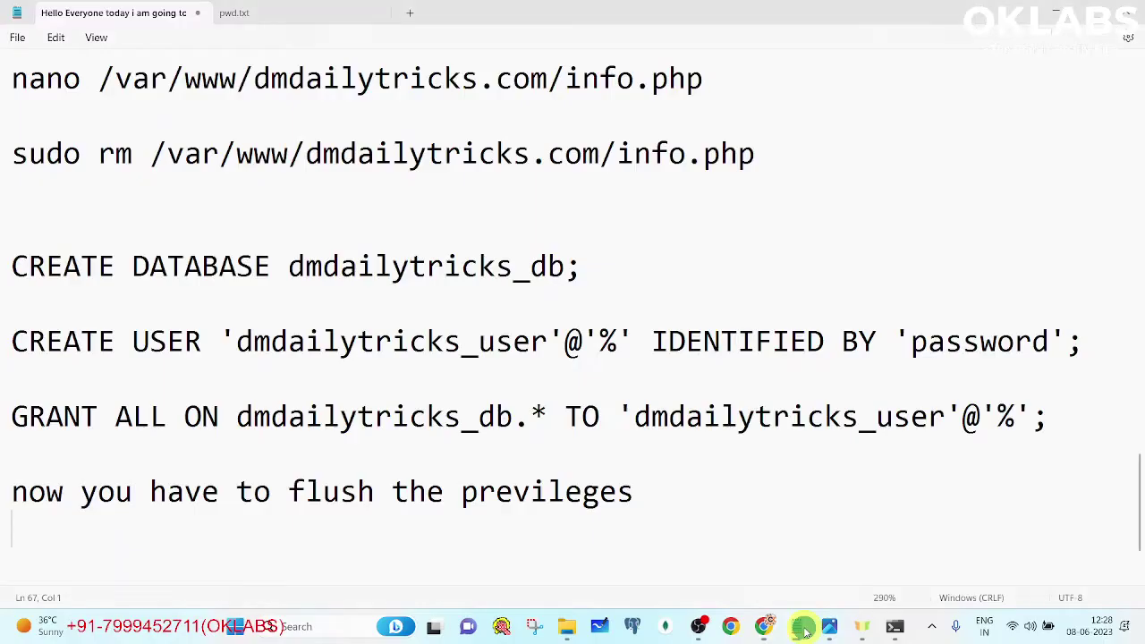
key("ctrl+v")
- Copy FLUSH PRIVILEGES; from the notes and run it at the MySQL prompt in the terminal
triple_click(339, 531)
key("super+c")
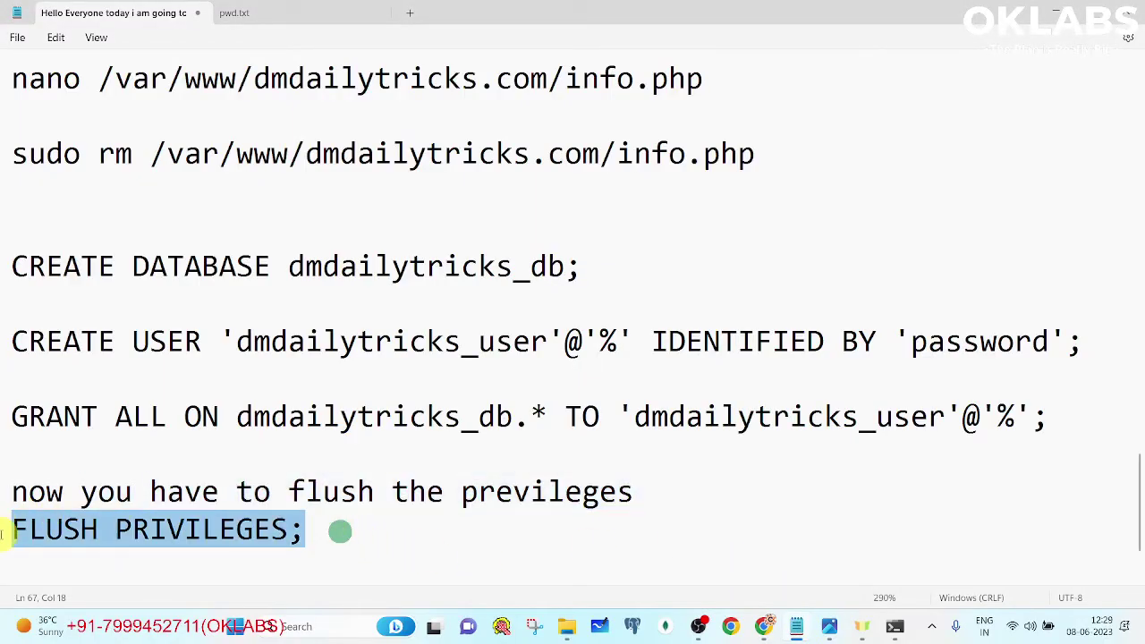
left_click(894, 626)
right_click(545, 465)
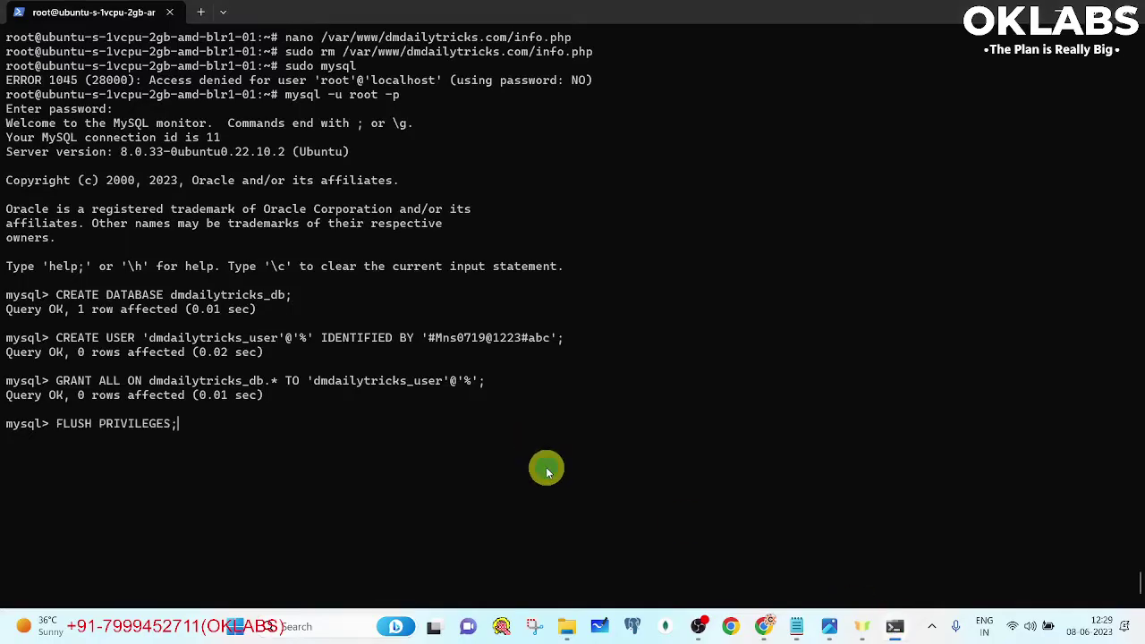
key("Return")
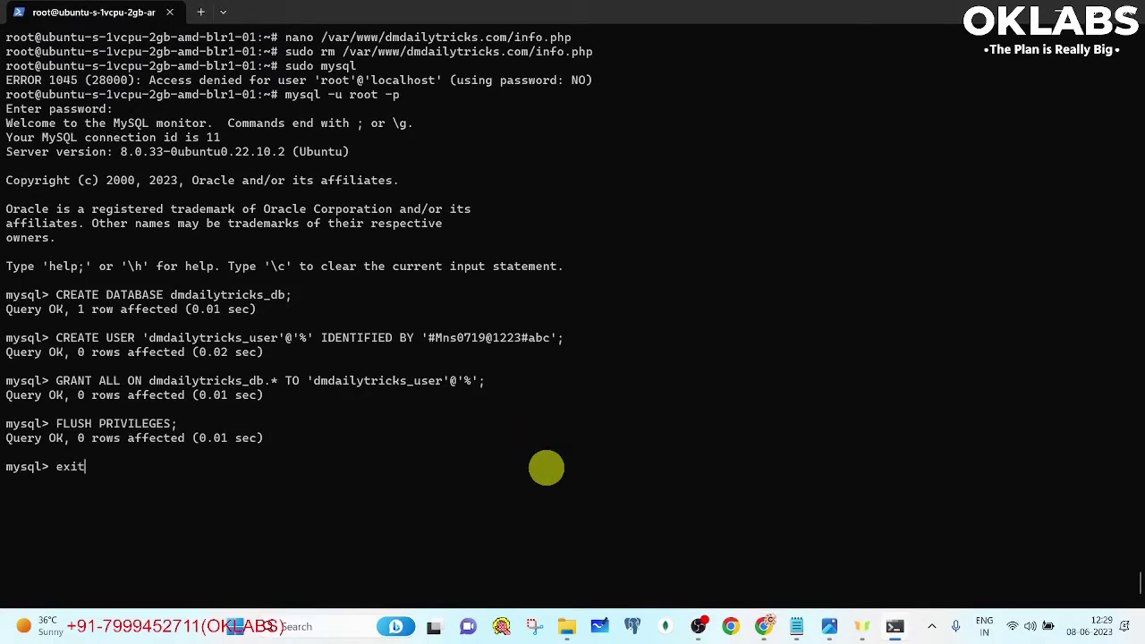
- Exit the MySQL shell and clear the terminal screen
type("exit")
key("Return")
key("ctrl+l")
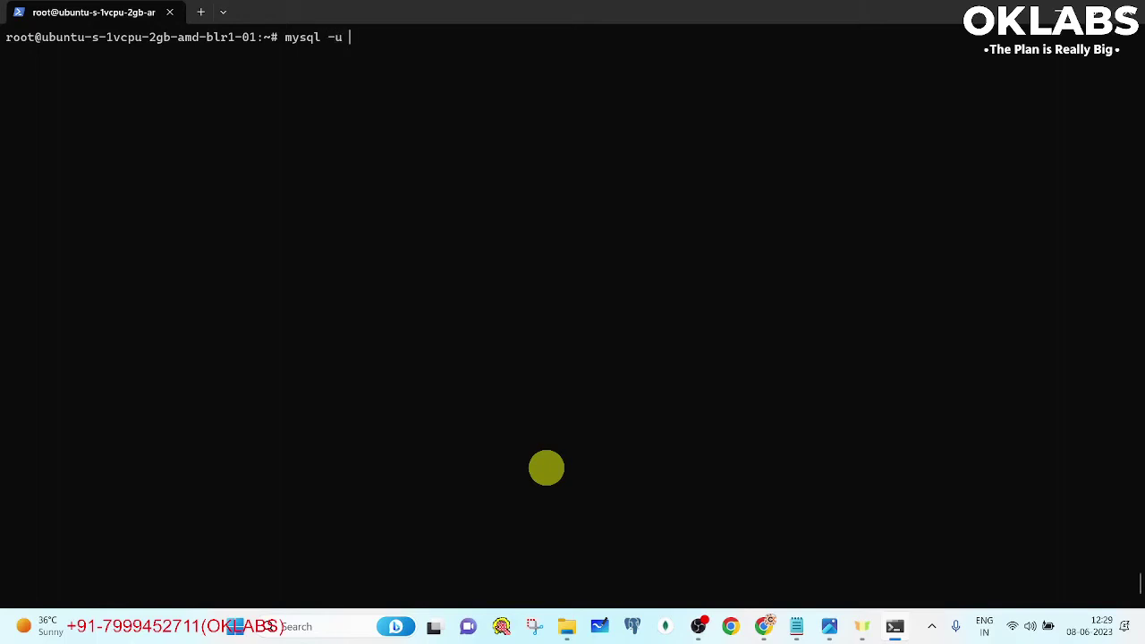
- Log in to the MySQL shell with mysql -u root -p, supplying the root password from pwd.txt in Notepad
key("Return")
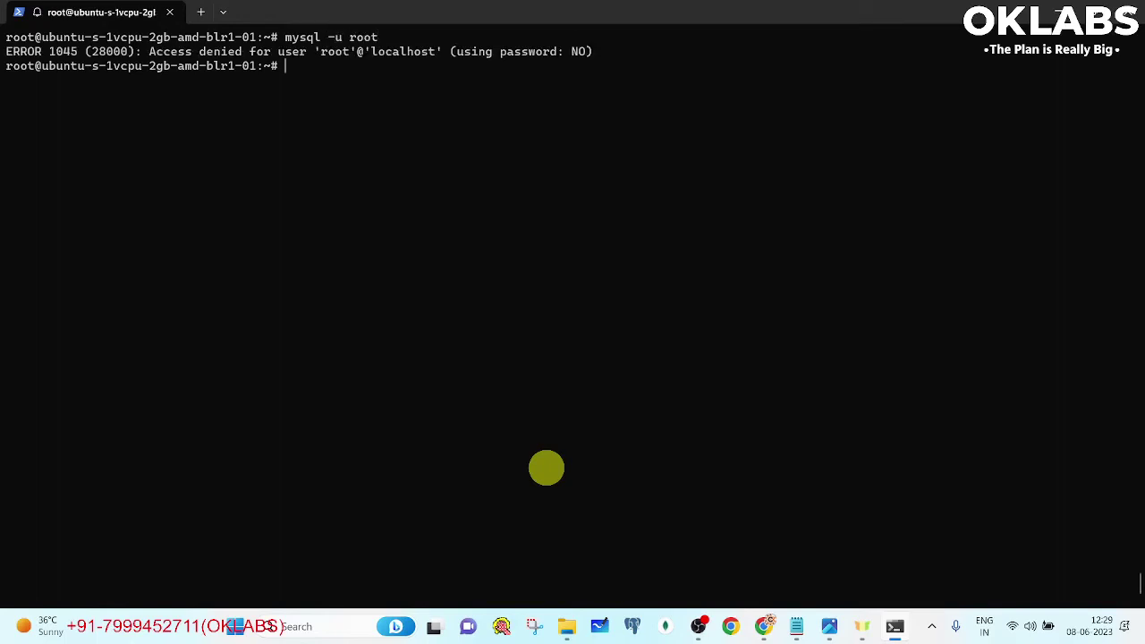
key("Up")
type("-p")
key("Return")
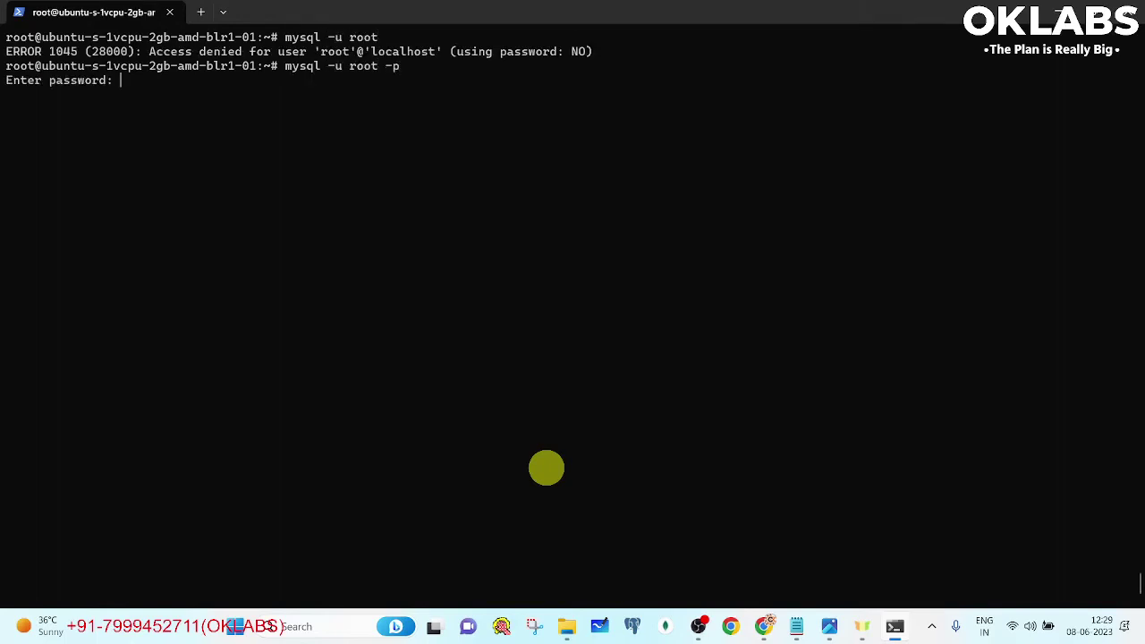
key("alt+Tab")
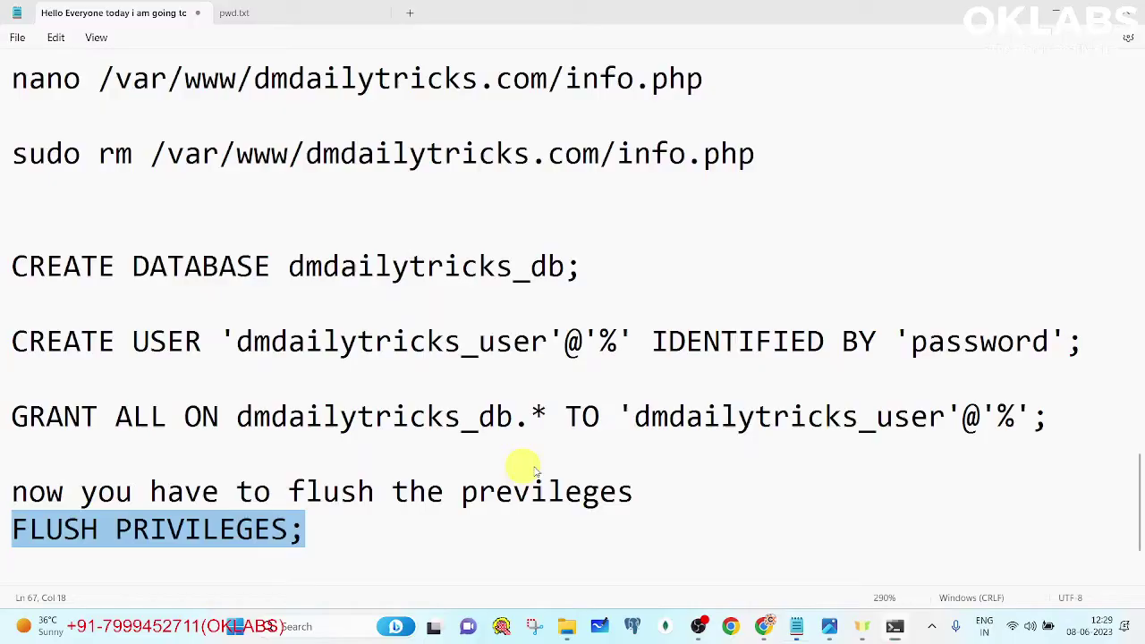
left_click(245, 15)
key("alt+Tab")
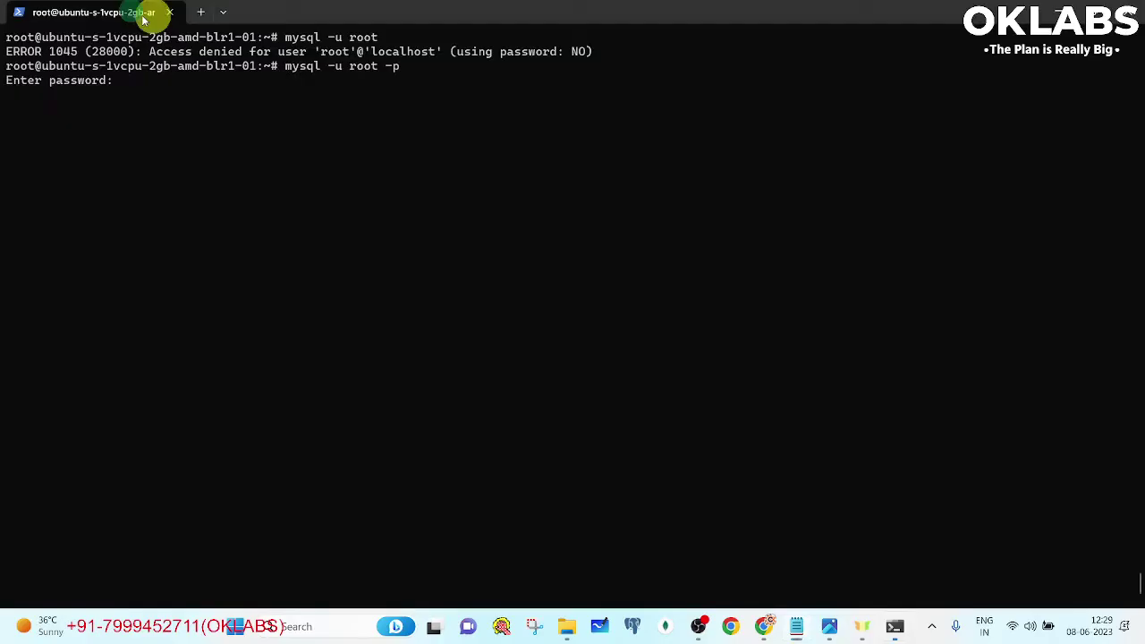
right_click(348, 106)
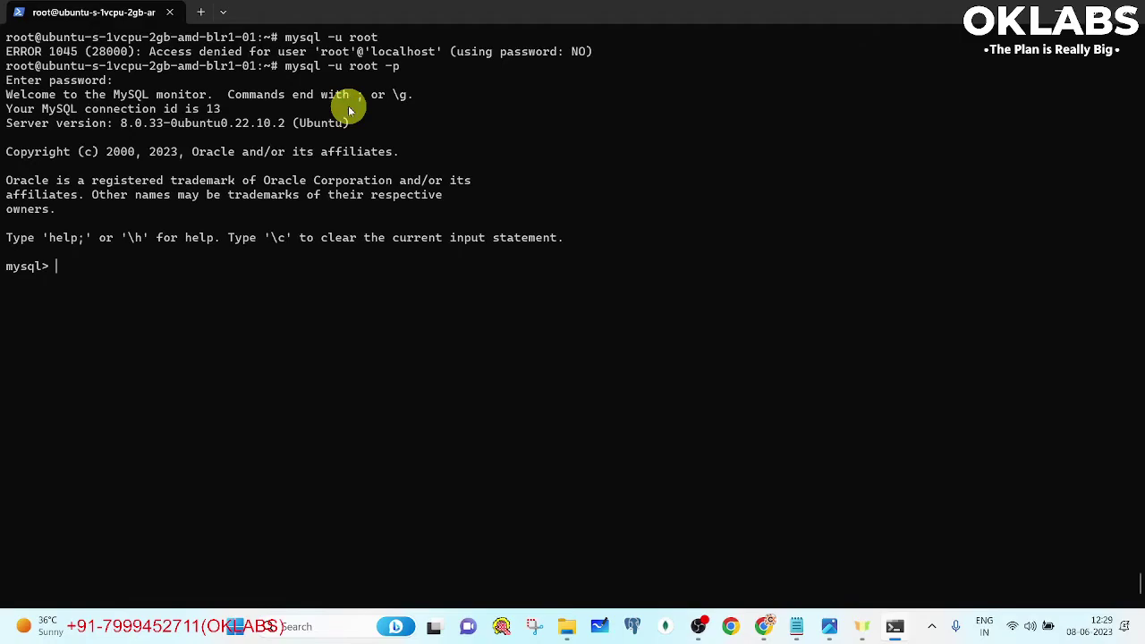
- Switch to Chrome and examine the DigitalOcean LAMP tutorial's section on the test table and the PHP database script
key("alt+Tab")
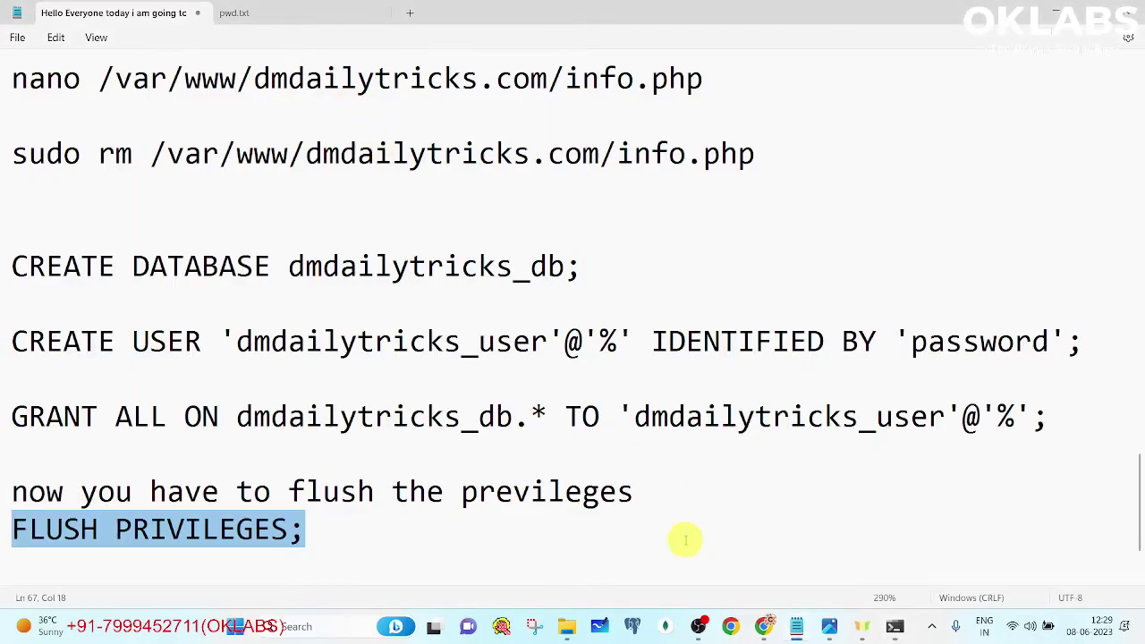
left_click(760, 626)
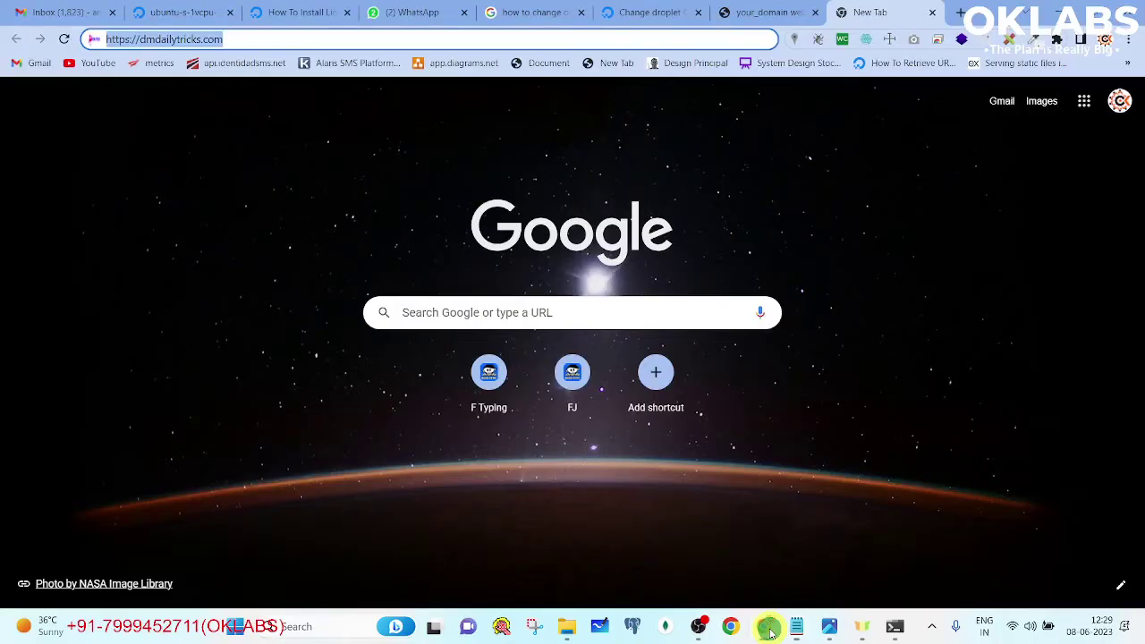
left_click(204, 9)
left_click(295, 11)
scroll(478, 236, "down", 4)
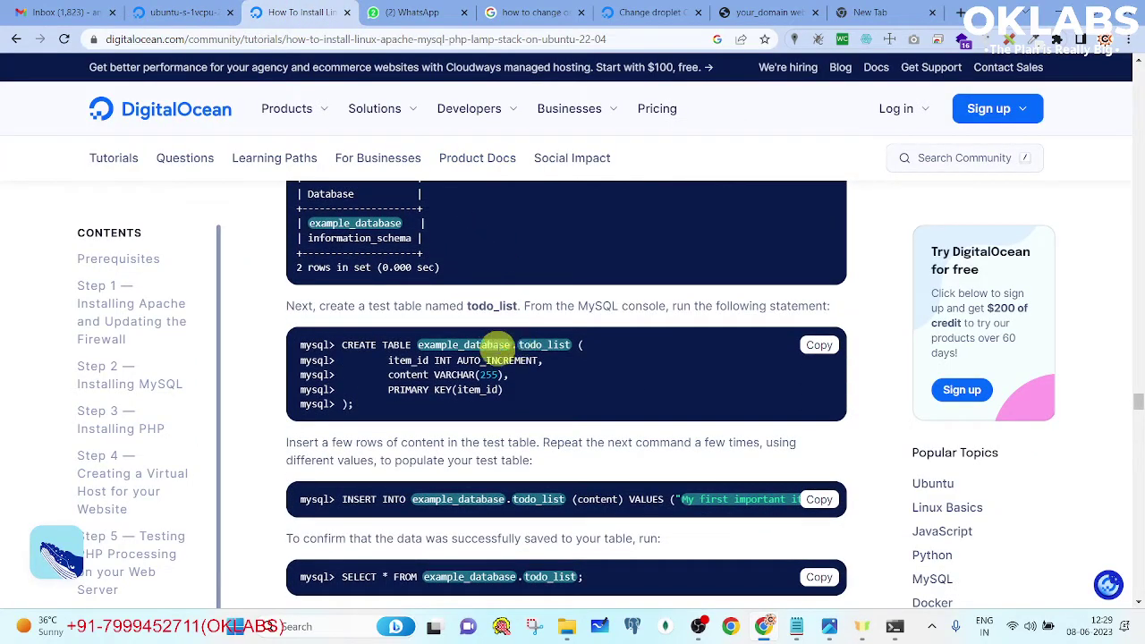
scroll(496, 346, "down", 6)
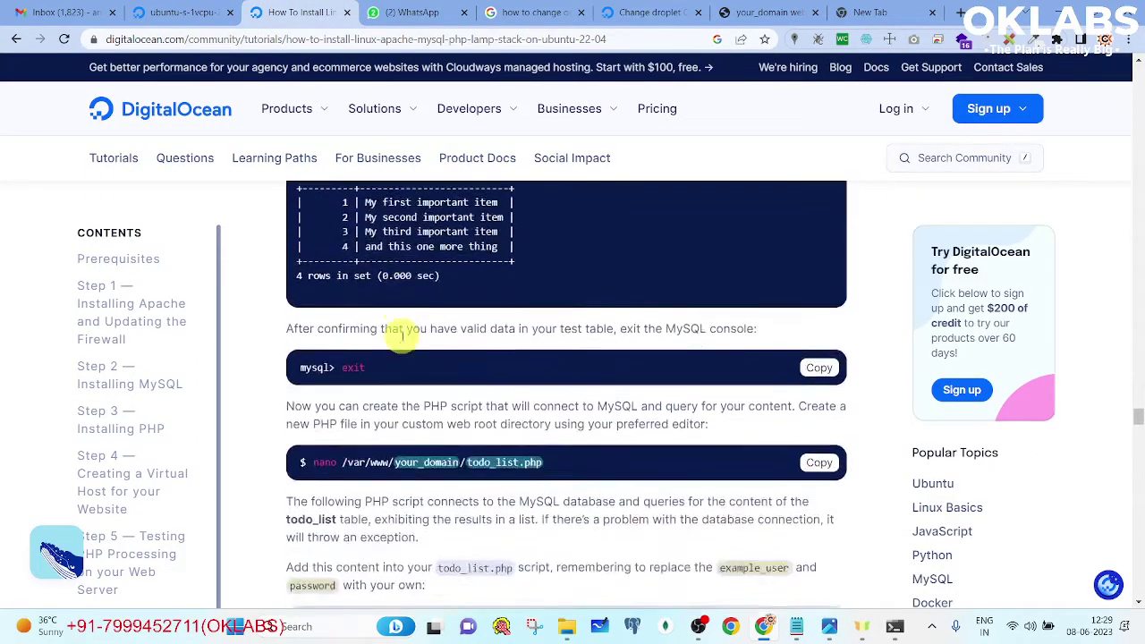
scroll(406, 337, "down", 2)
scroll(441, 353, "down", 2)
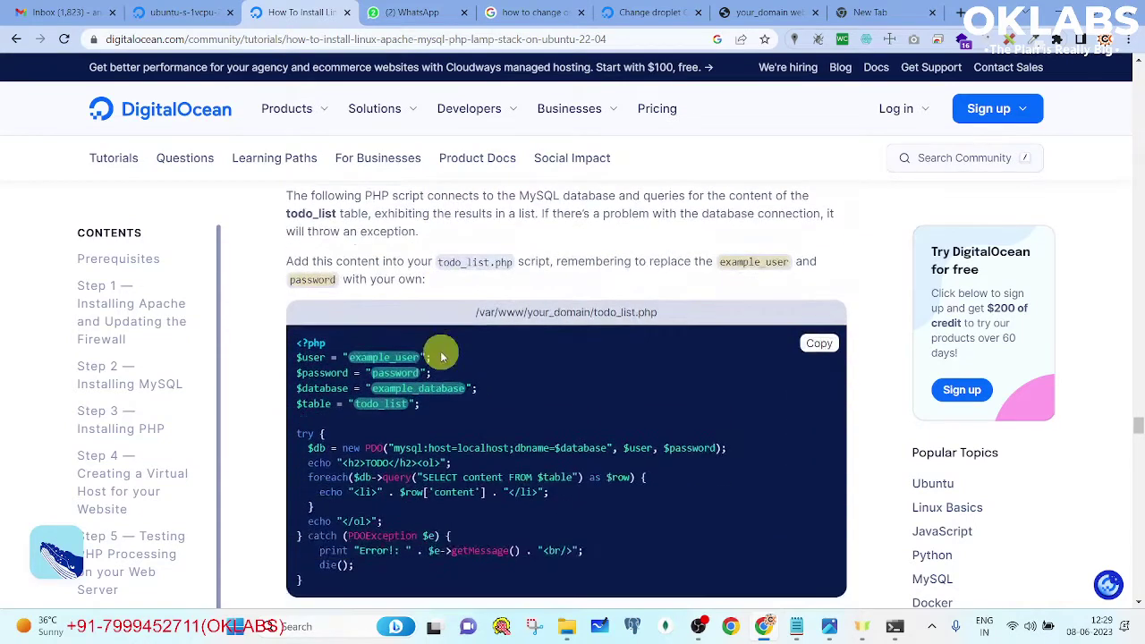
- In Notepad, add the note "Now its time to upload the zip of Wordpress installation to the server" below FLUSH PRIVILEGES;
key("alt+Tab")
left_click(339, 532)
key("Return")
key("Return")
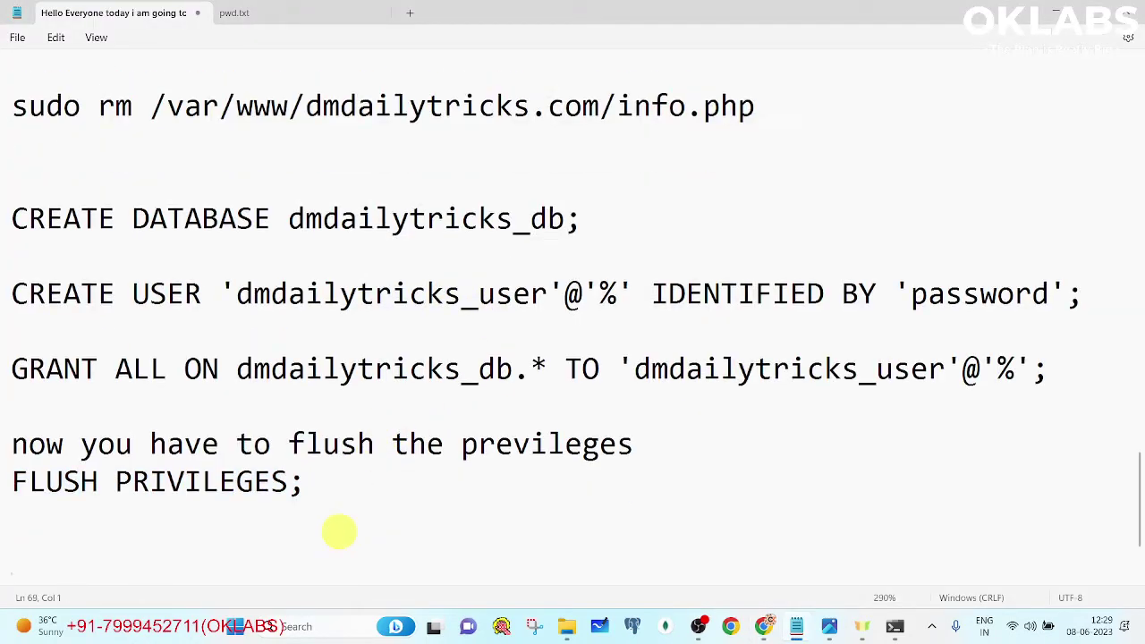
type("Now its do")
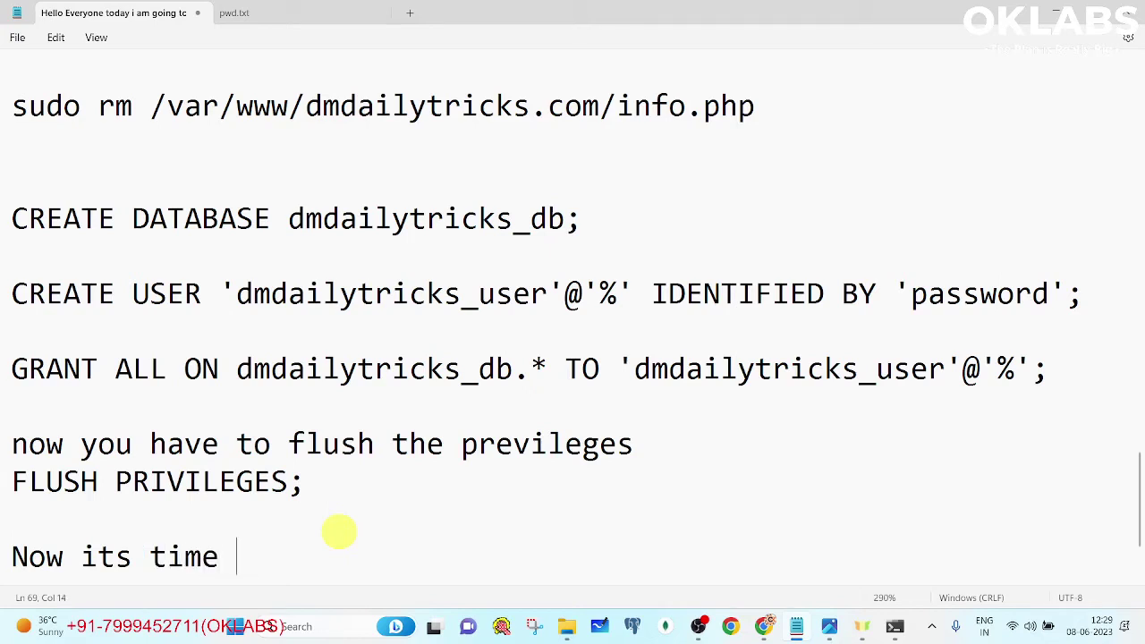
type("me to upload teh")
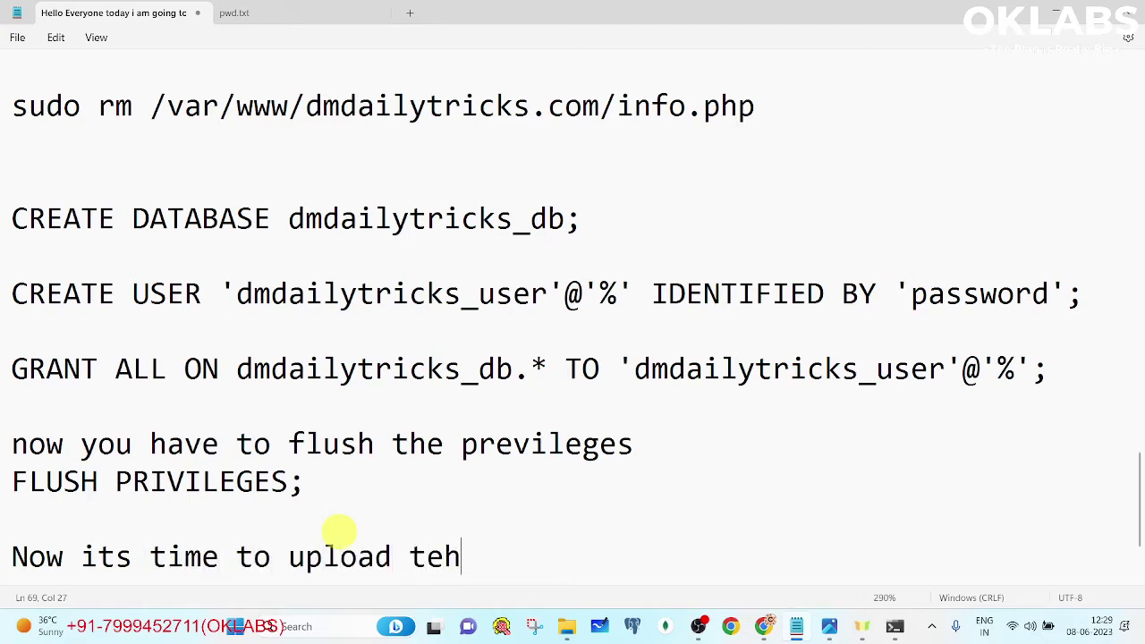
key("BackSpace")
key("BackSpace")
type("he zip of Wordpress i")
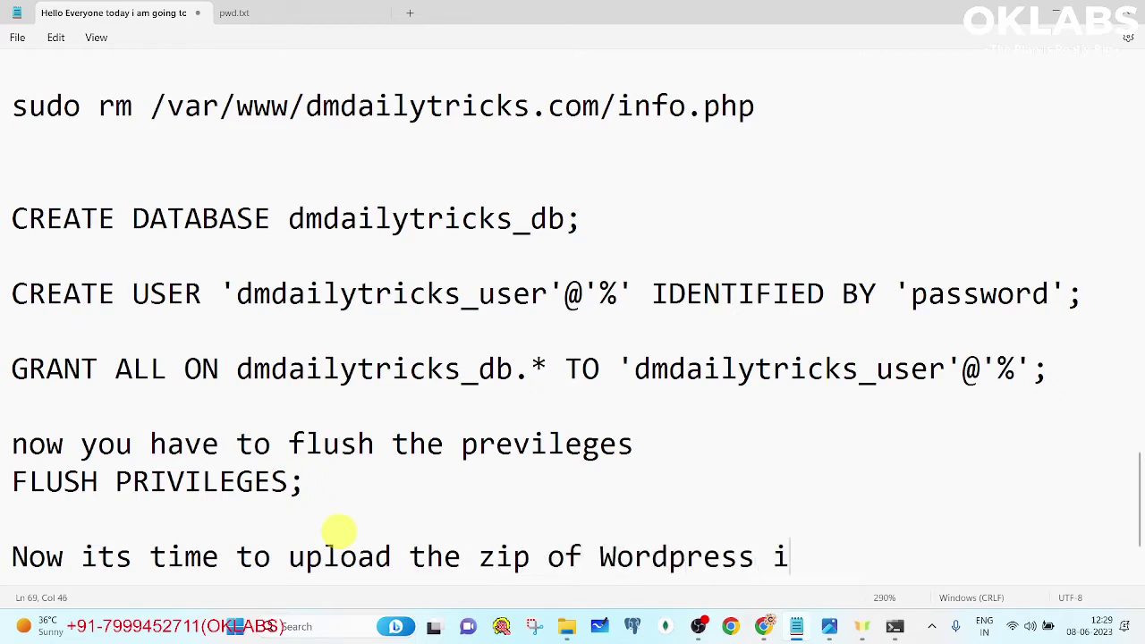
type("nstallation t")
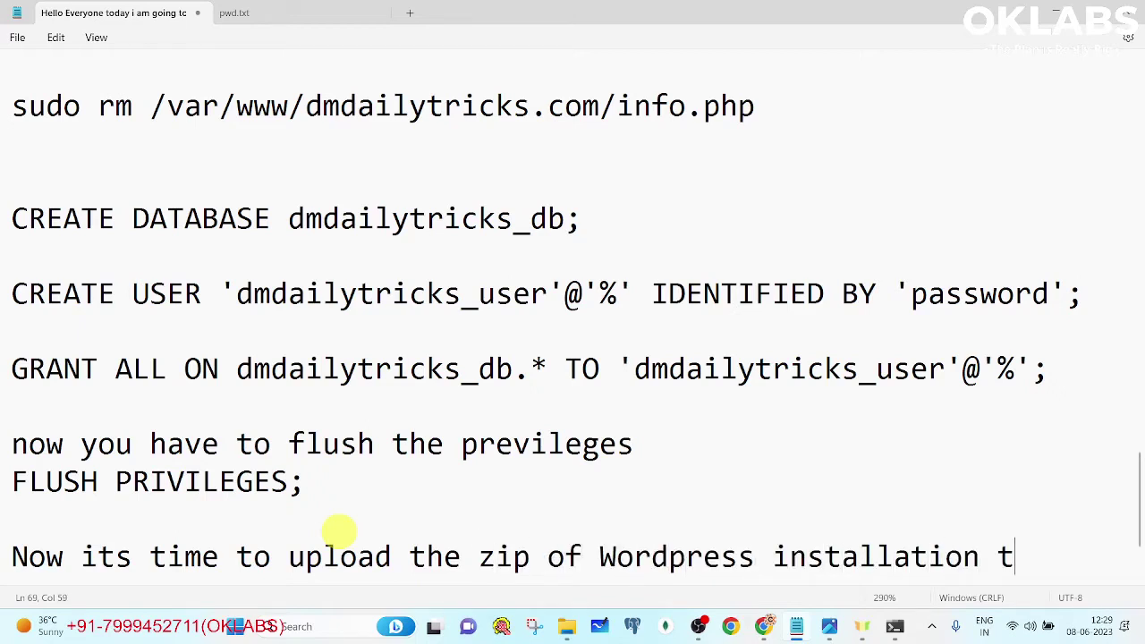
type("o the serv")
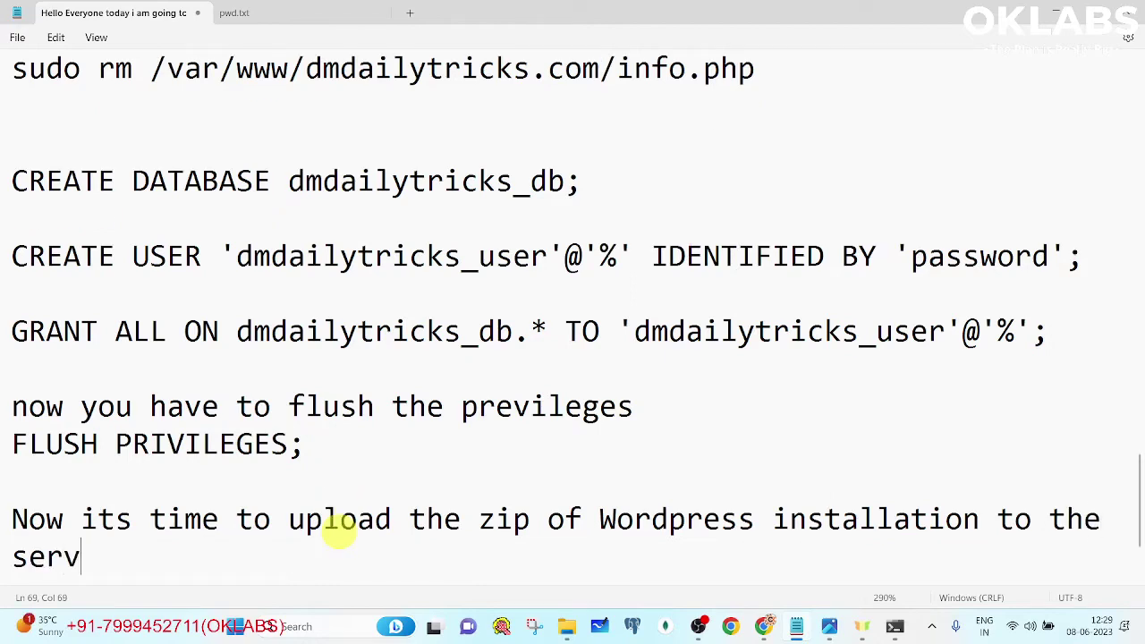
type("er")
key("Return")
key("Return")
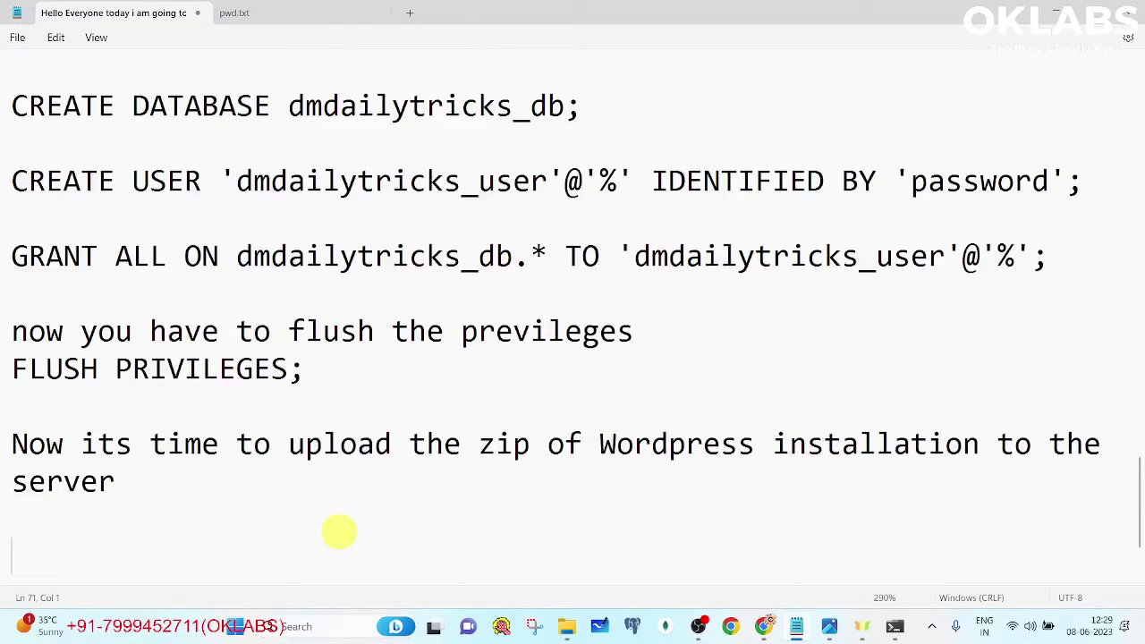
- Check the desktop for the zip and add the note "My Zip is located at desktop" in Notepad
key("super+d")
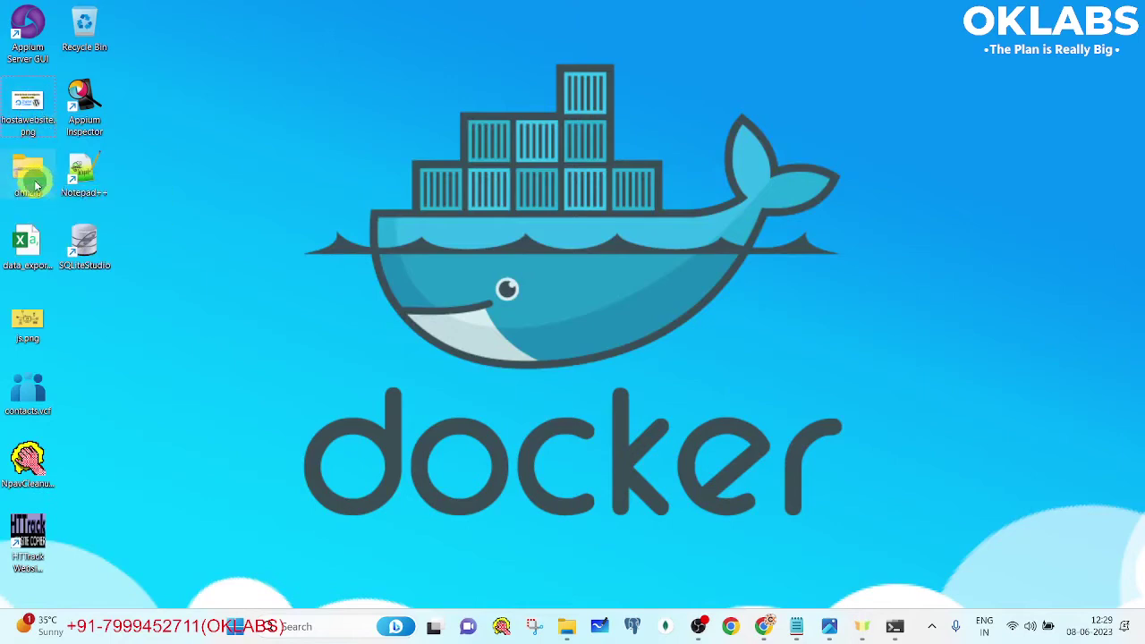
key("super+d")
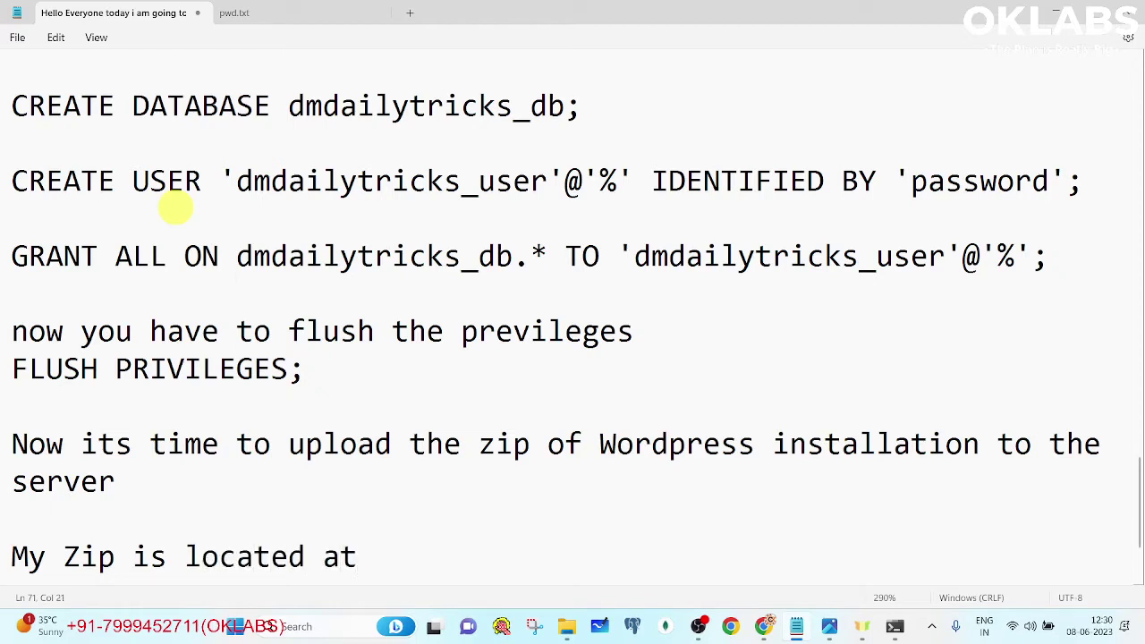
type("My Zip is located at desktop")
scroll(173, 212, "down", 1)
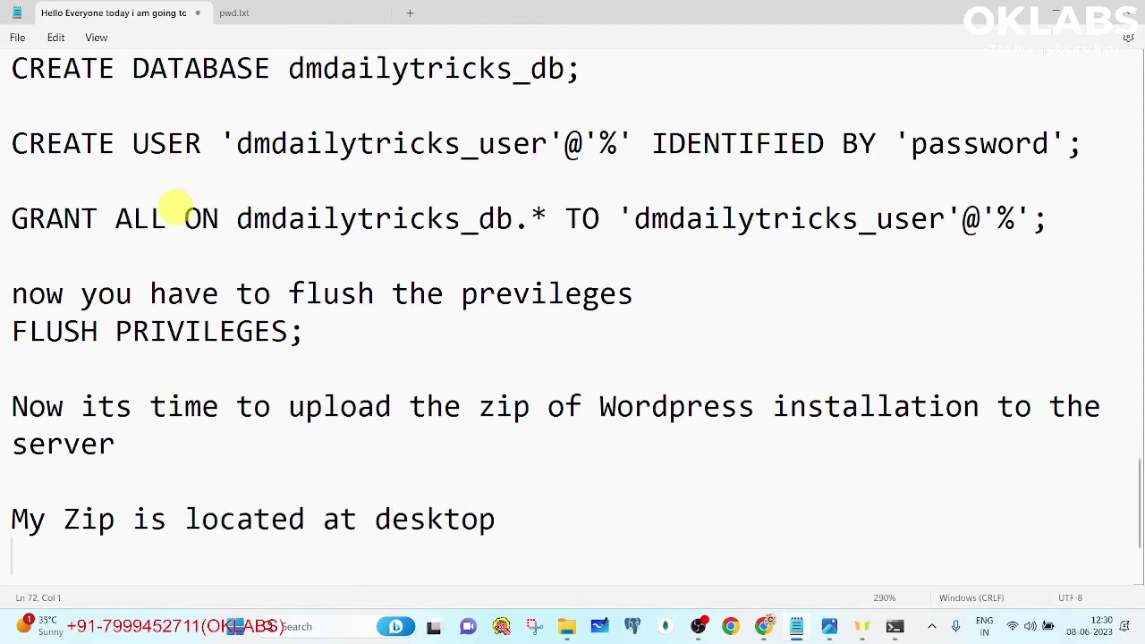
- Add the note "I will use SCP (Secure Copy Linux utility command to send the zip from my computer to the droplet)"
key("alt+Tab")
key("alt+Tab")
scroll(530, 362, "down", 1)
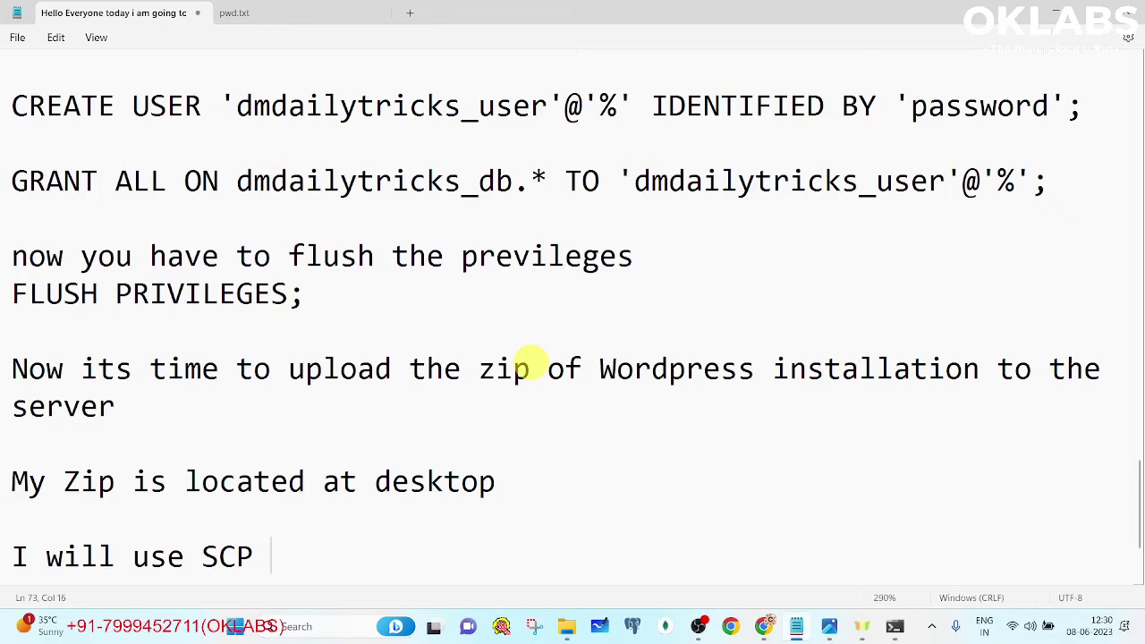
key("Left")
type("Secure Co")
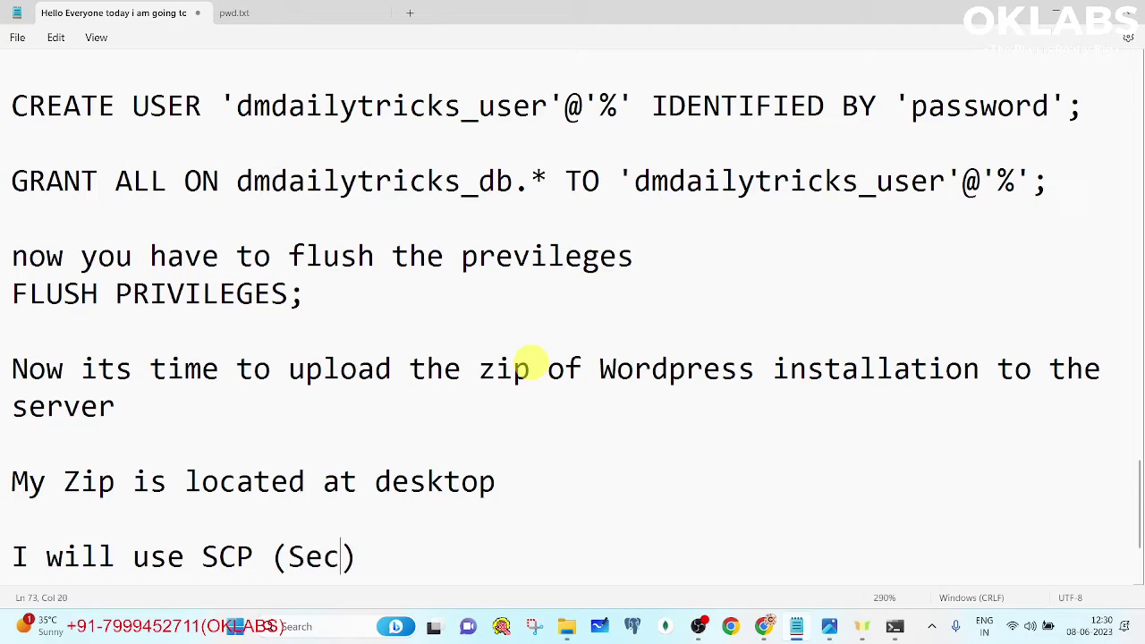
type("py")
key("BackSpace")
key("BackSpace")
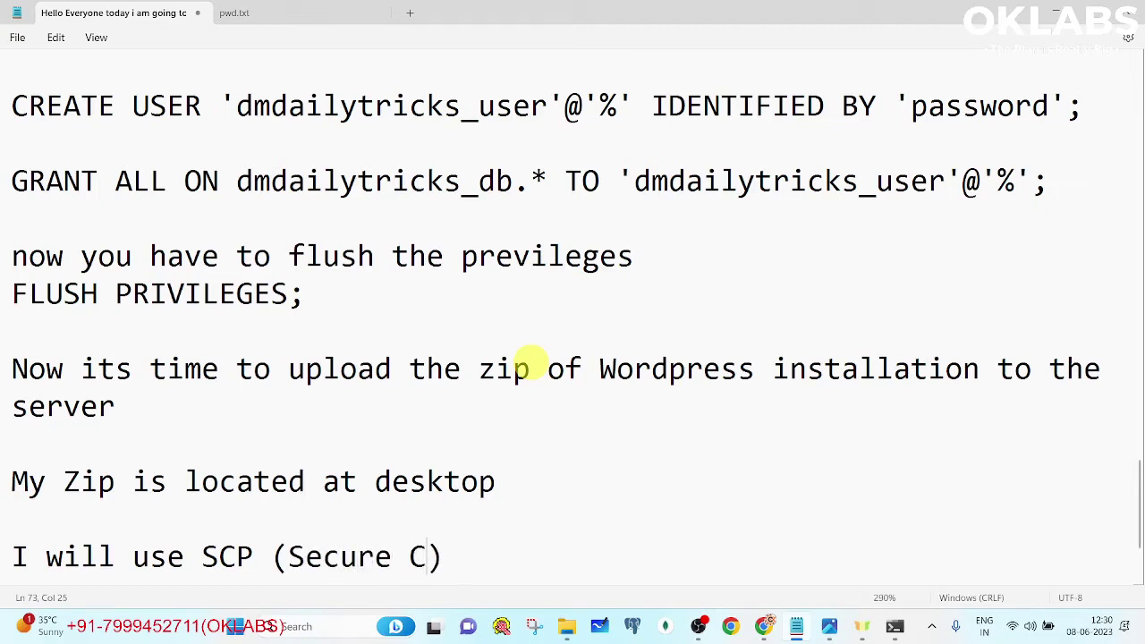
type("opy ")
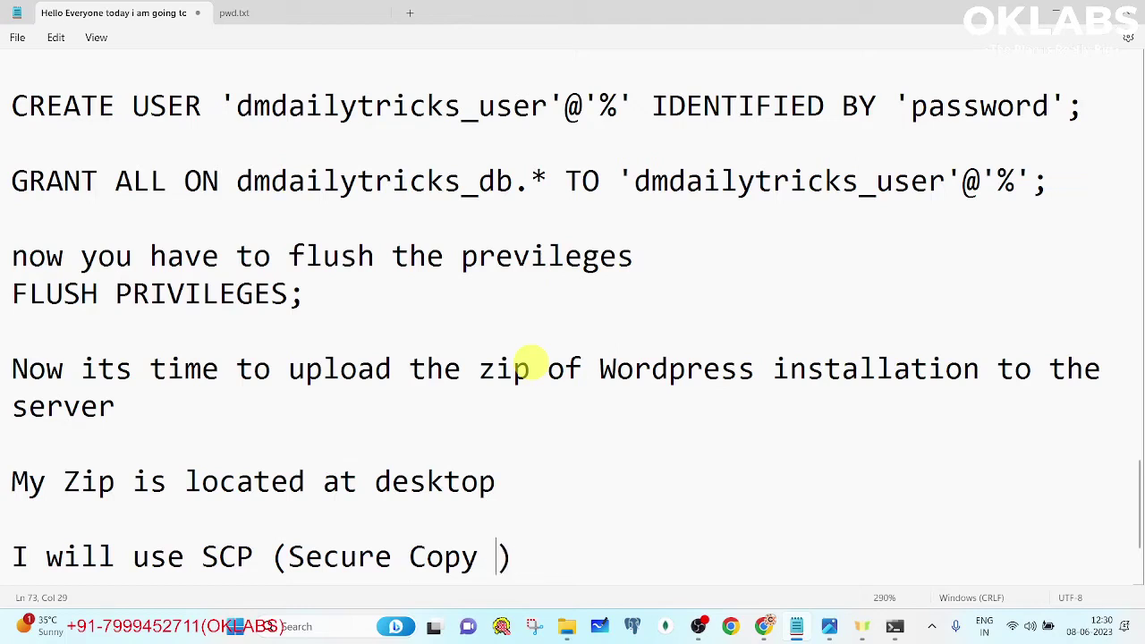
type("Linux u")
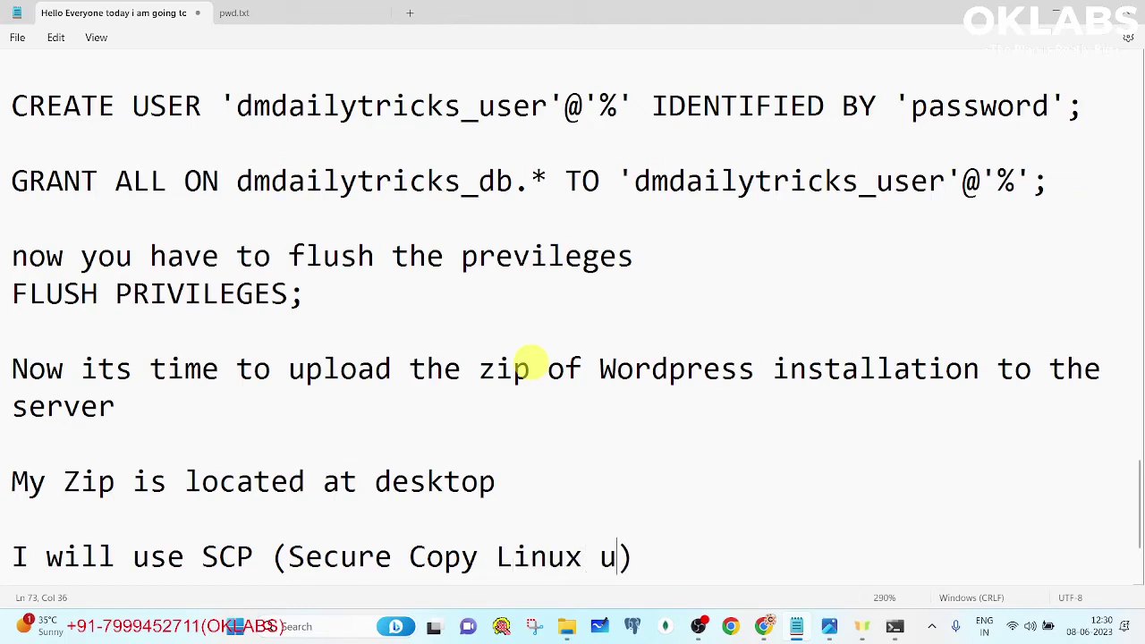
type("tility command ")
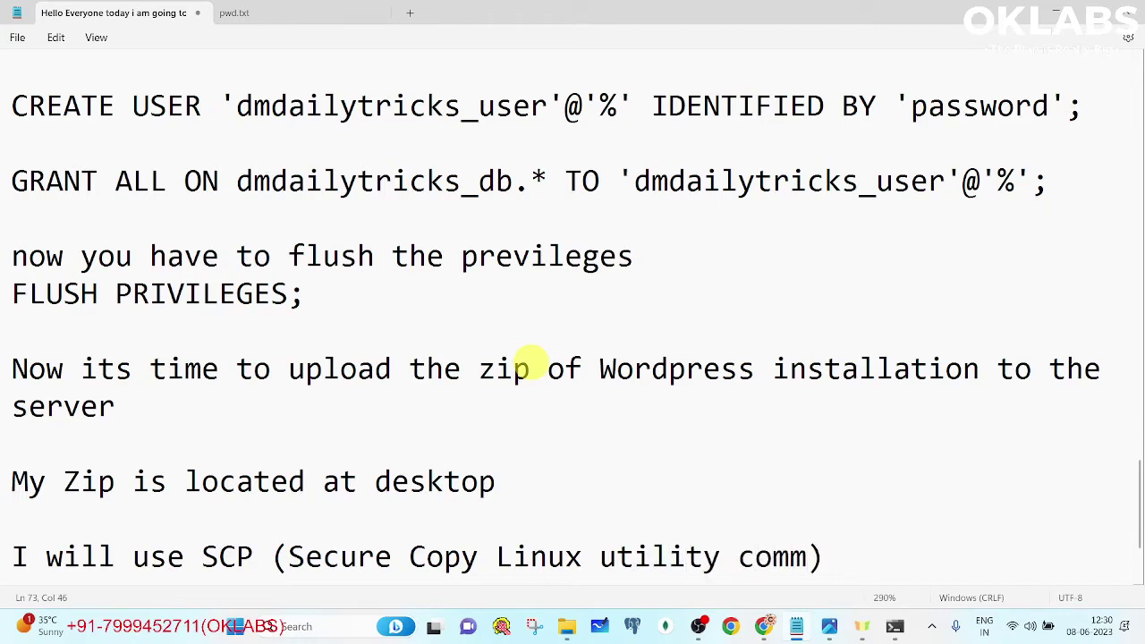
type("to send ")
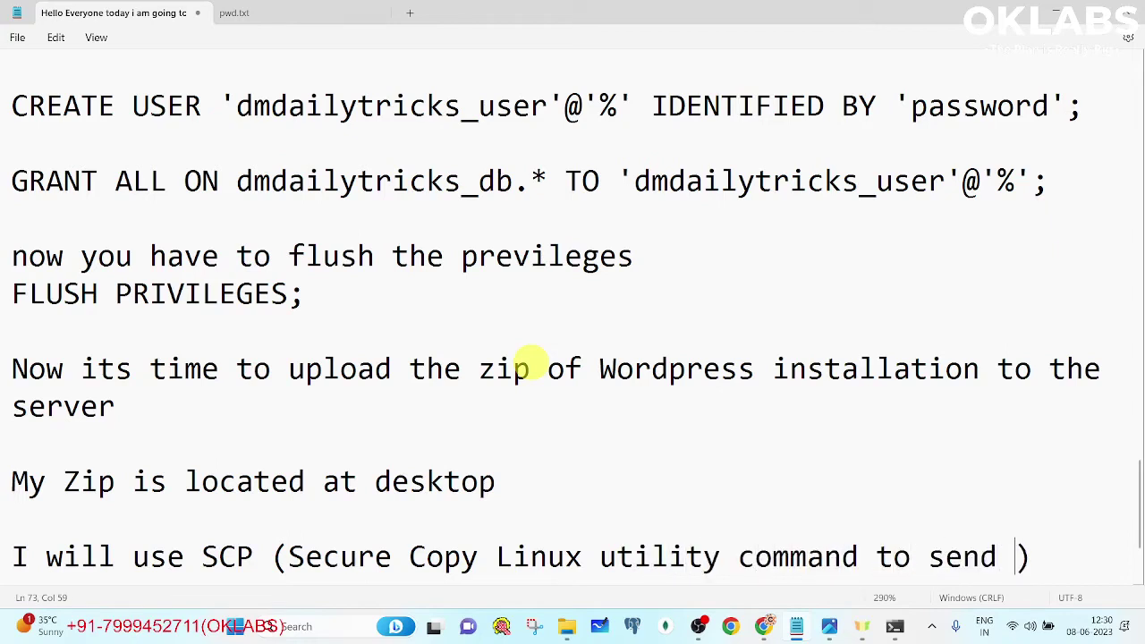
type("fro")
key("BackSpace")
key("BackSpace")
key("BackSpace")
type("the zip from m")
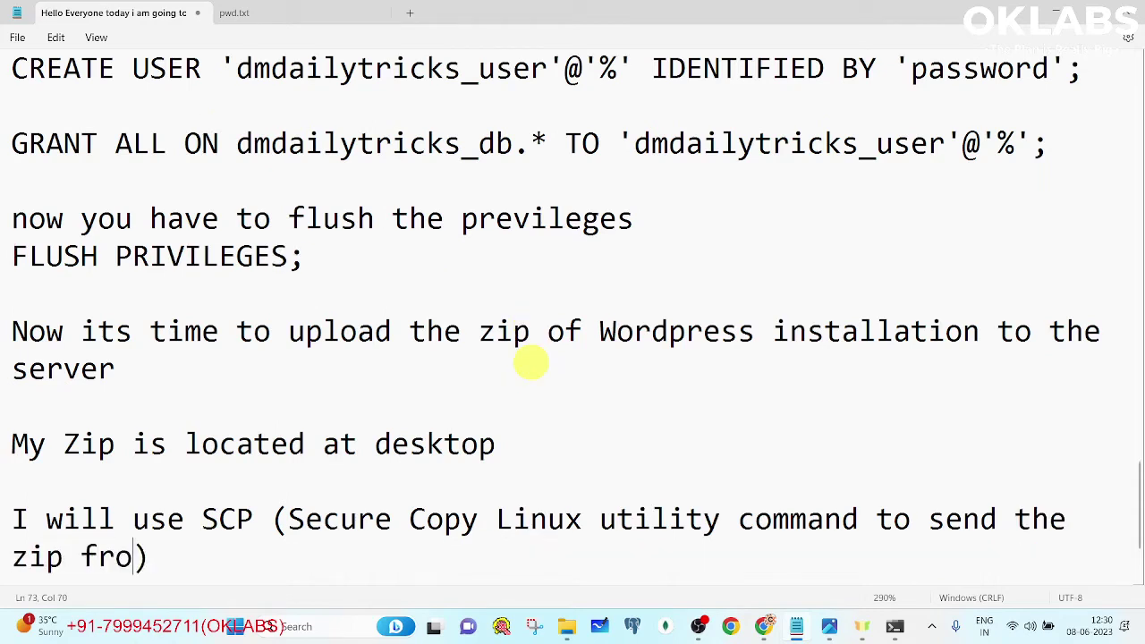
type("ys")
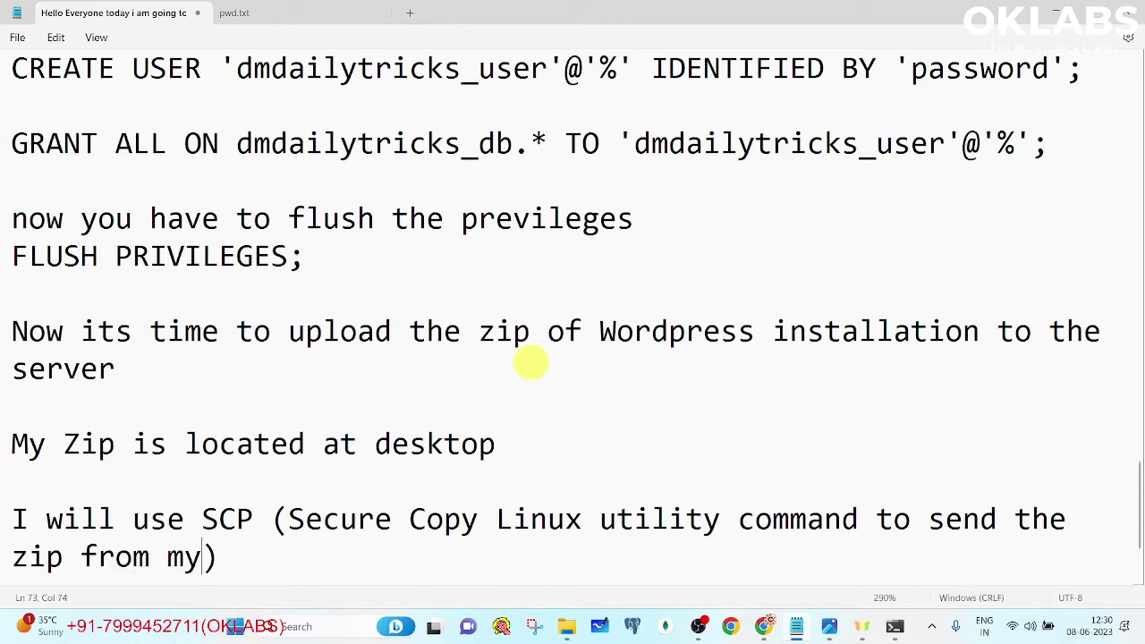
type(" computer to ")
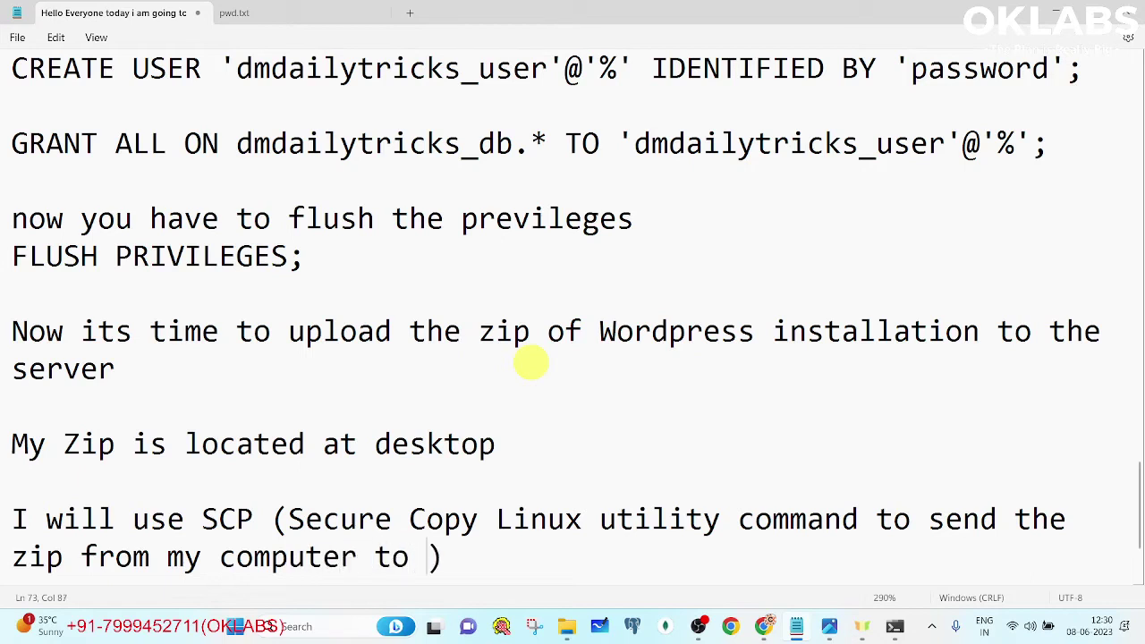
type("l")
type("the dor")
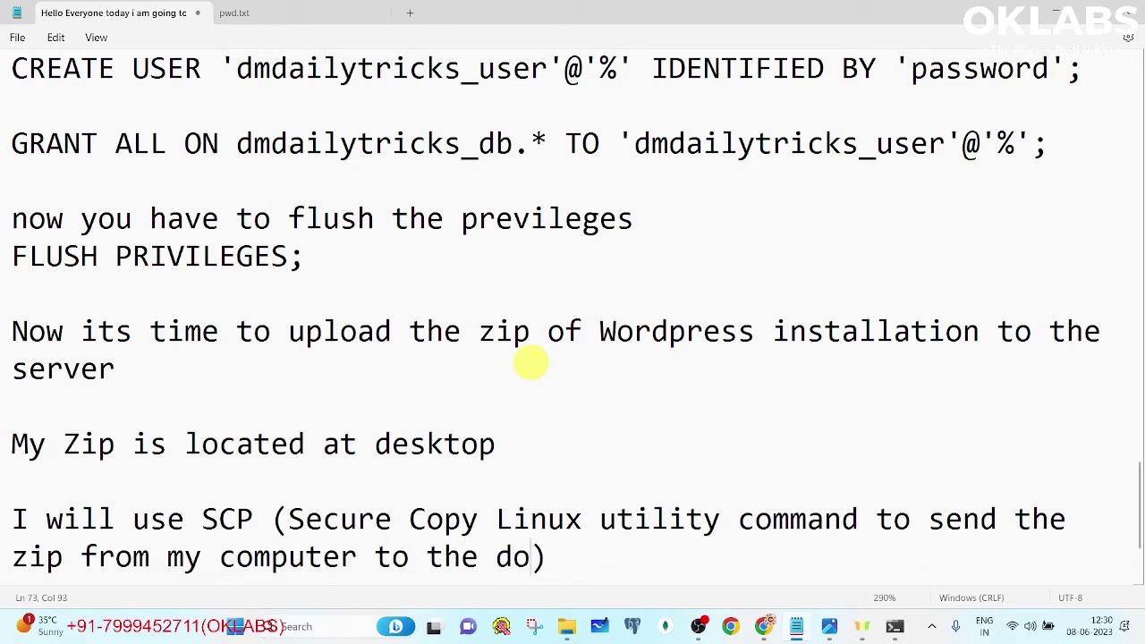
key("BackSpace")
key("BackSpace")
type("roplet")
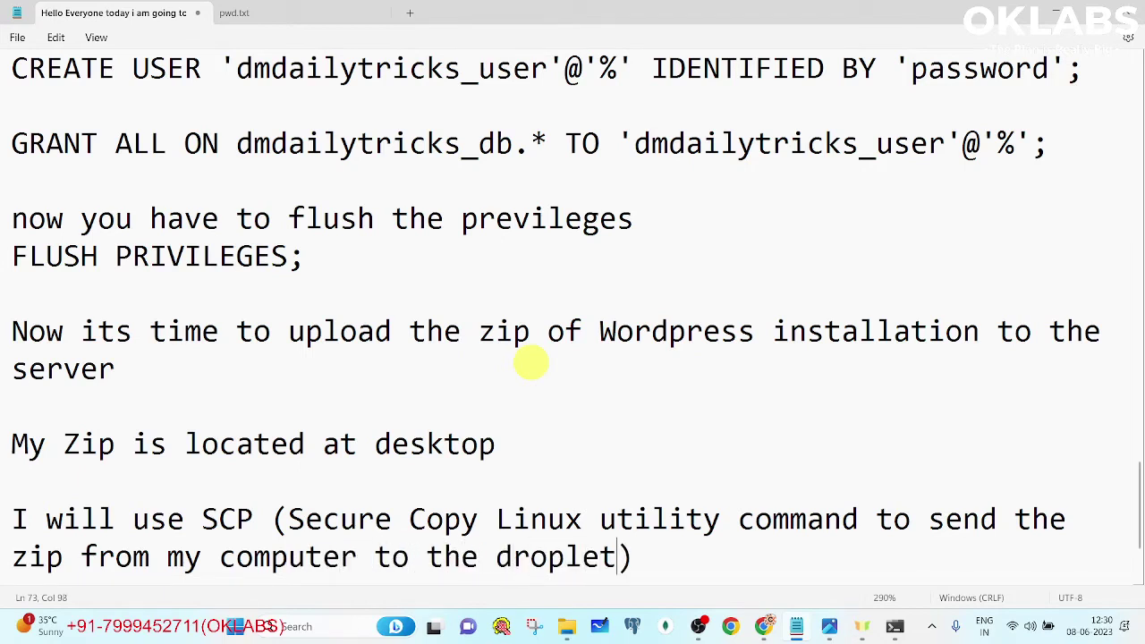
key("Return")
key("Return")
- Switch to Chrome and search Google for scp in a new tab
key("alt+Tab")
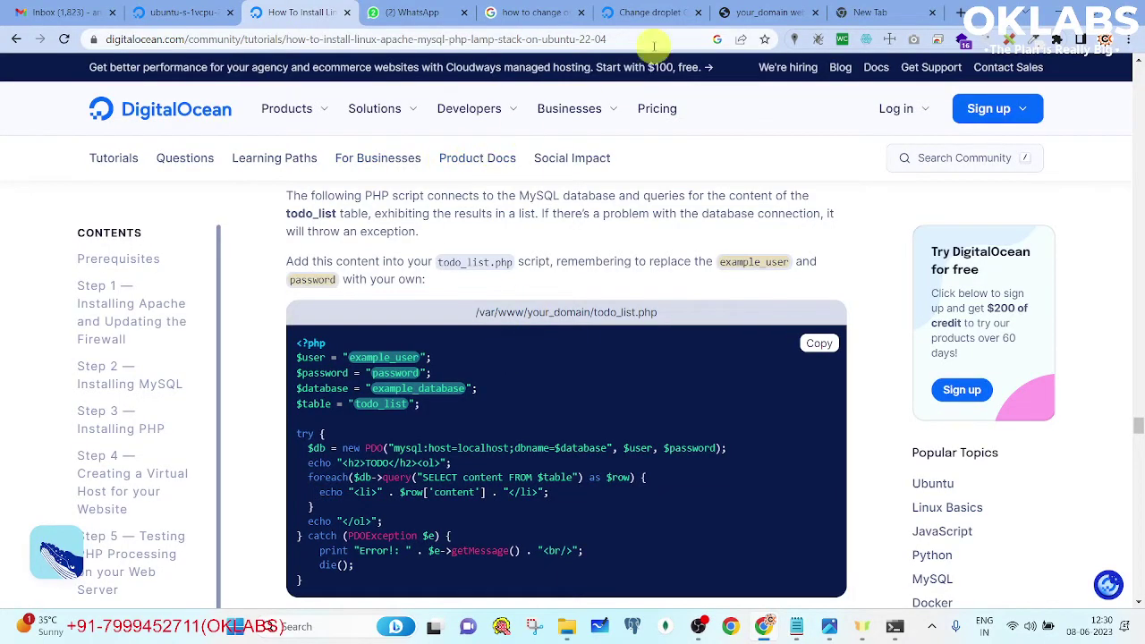
left_click(963, 11)
type("scp")
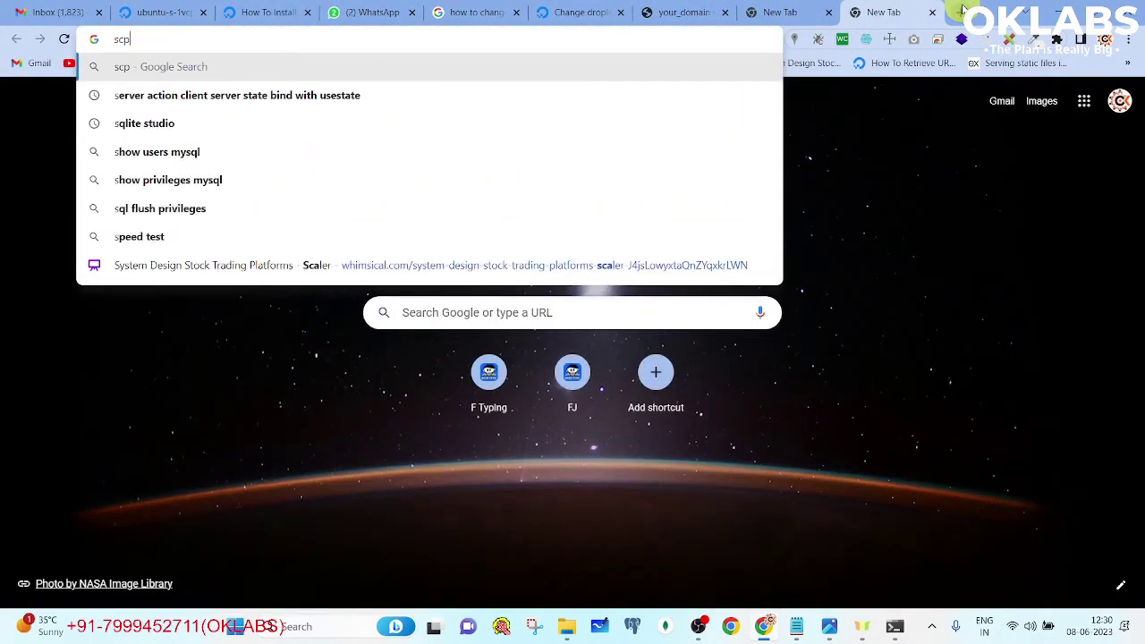
key("Return")
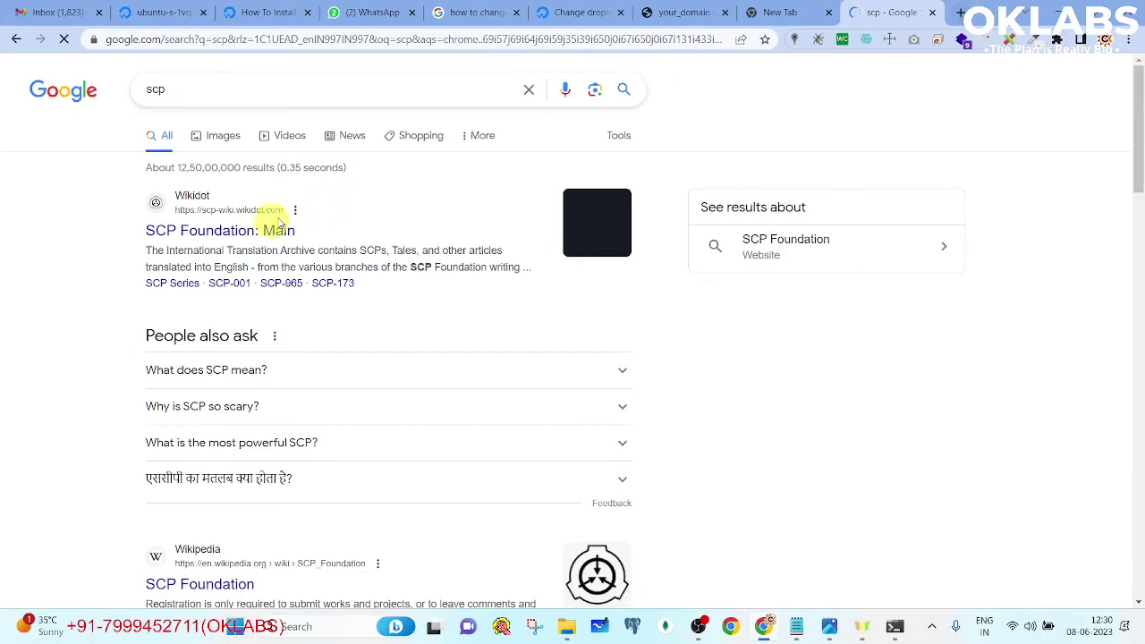
- Refine the Google search to "scp syntax in linux"
left_click(215, 95)
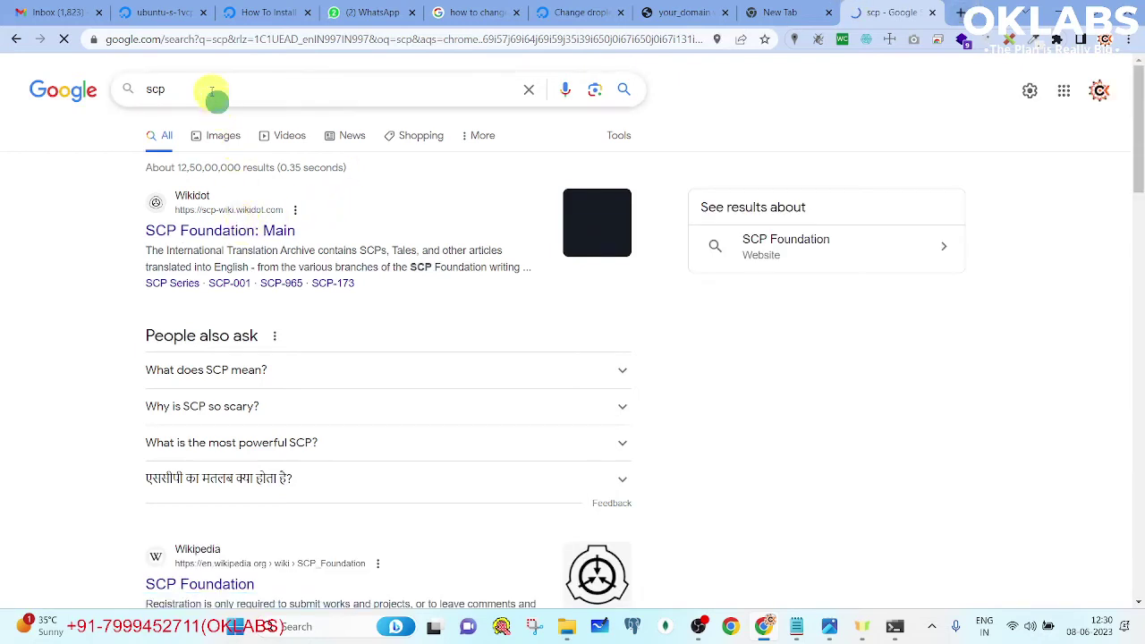
type("syntax")
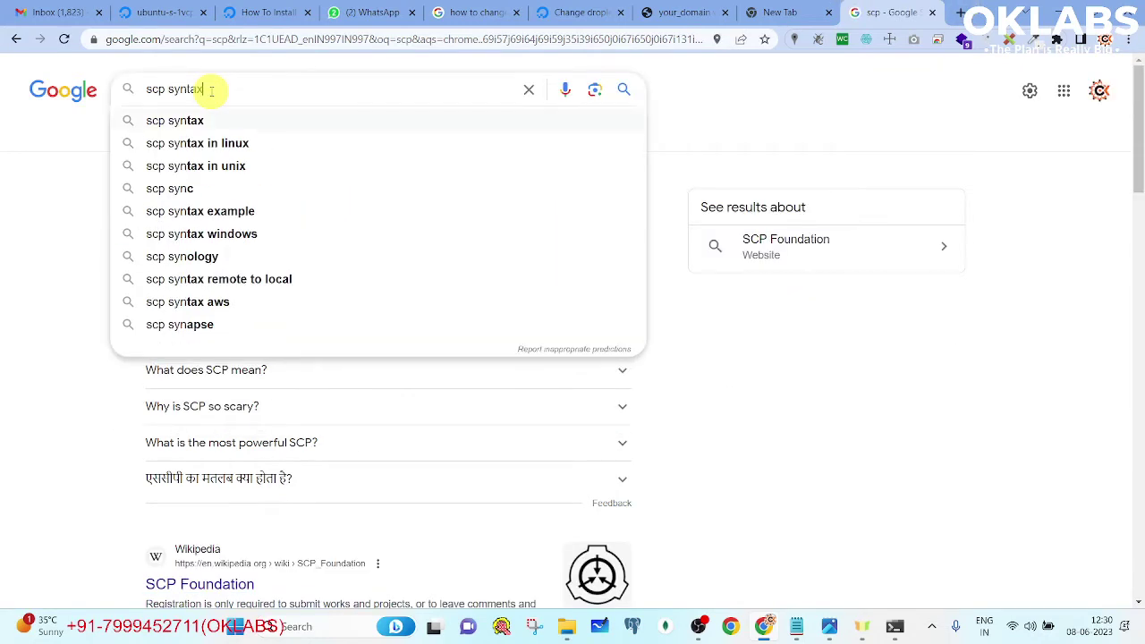
key("Down")
key("Down")
key("Return")
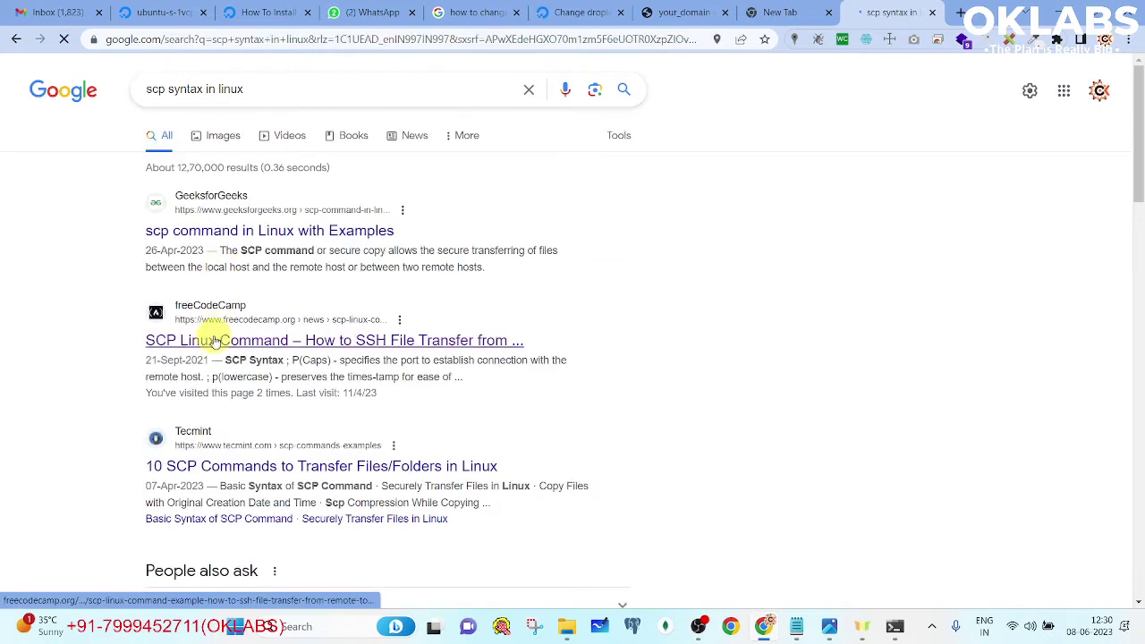
- Open the freeCodeCamp and GeeksforGeeks results about the scp command in new tabs
right_click(229, 340)
left_click(263, 350)
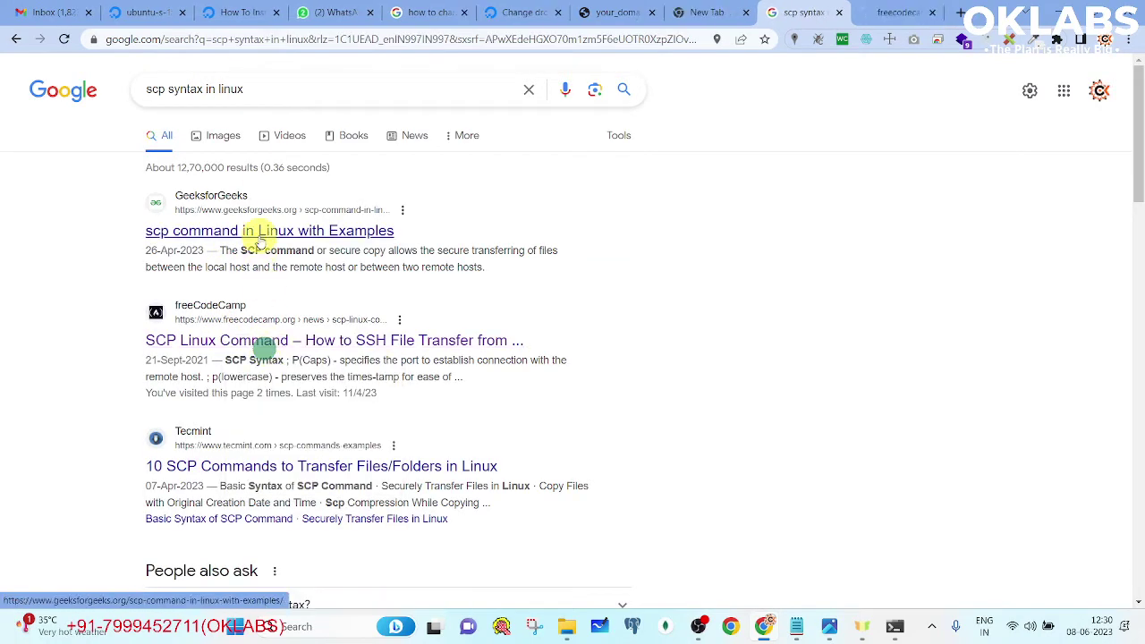
left_click(255, 230)
- Copy the general scp command syntax from the SCP Syntax section of the freeCodeCamp article
left_click(889, 11)
scroll(456, 304, "down", 15)
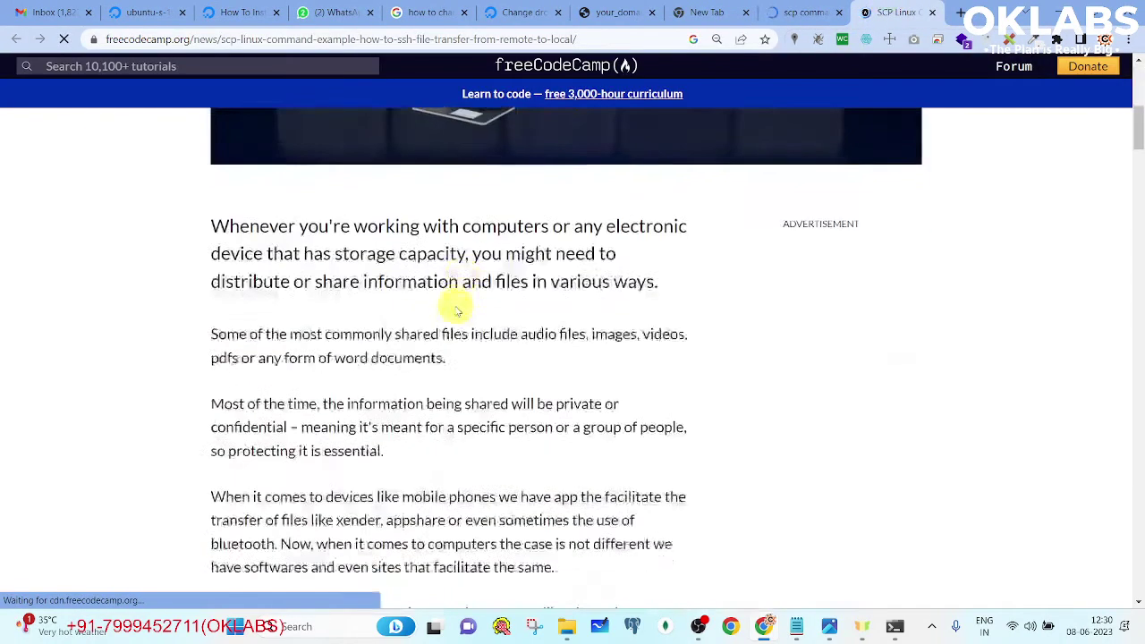
scroll(455, 311, "down", 3)
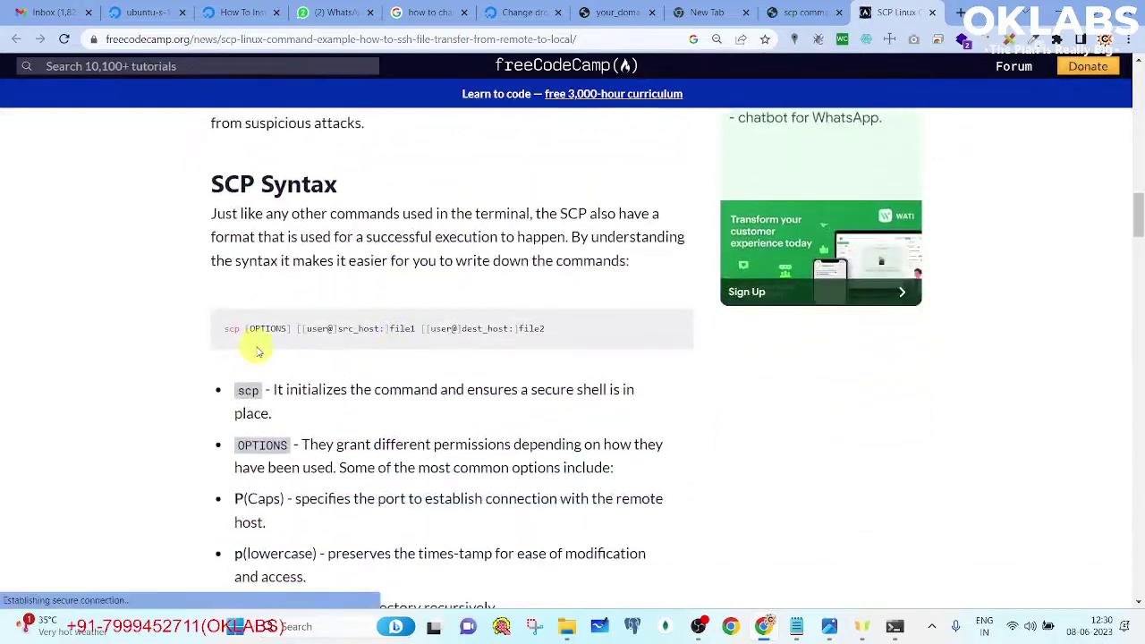
left_click_drag(221, 327, 599, 327)
key("ctrl+c")
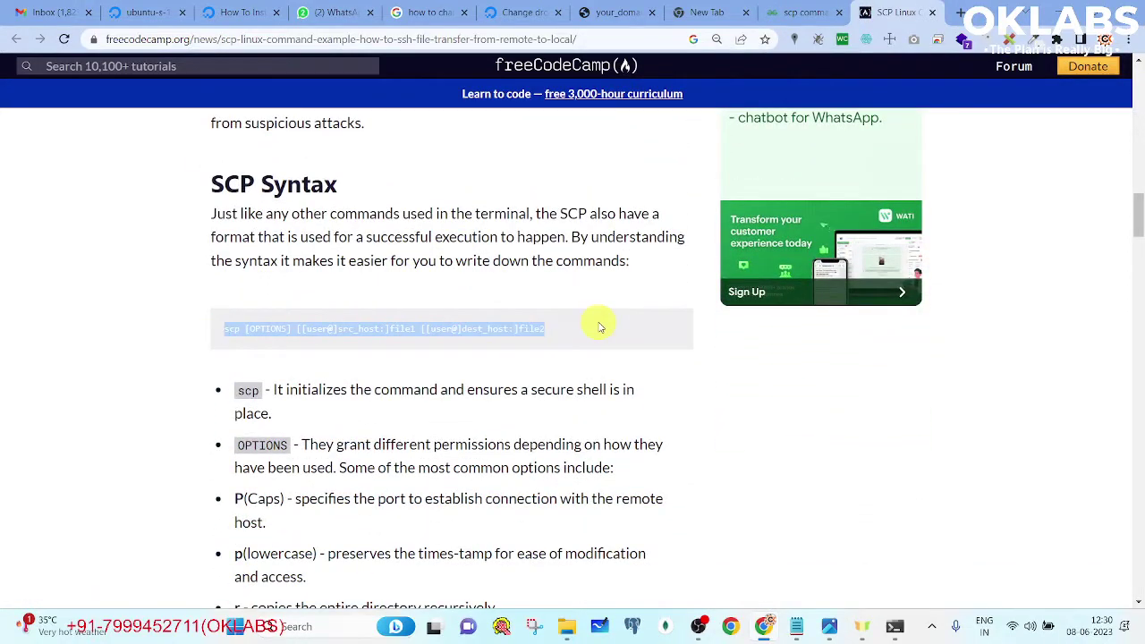
- Switch to Notepad, paste the scp syntax below the SCP note and begin the command "scp root@ip:/" under it
key("alt+Tab")
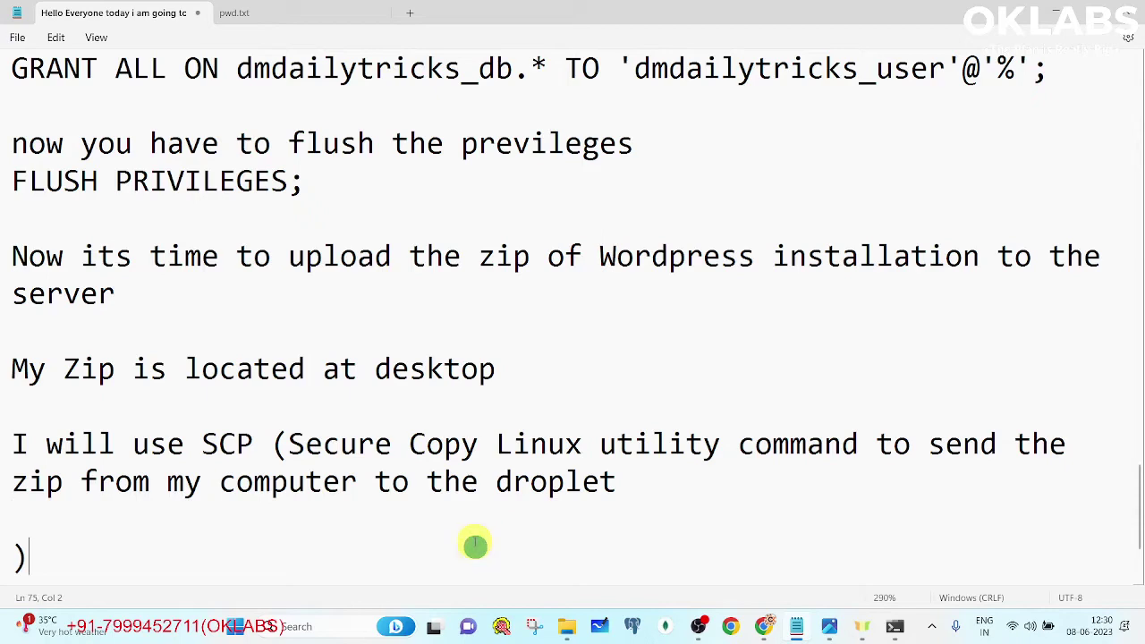
key("Return")
key("Return")
key("ctrl+v")
scroll(393, 465, "down", 1)
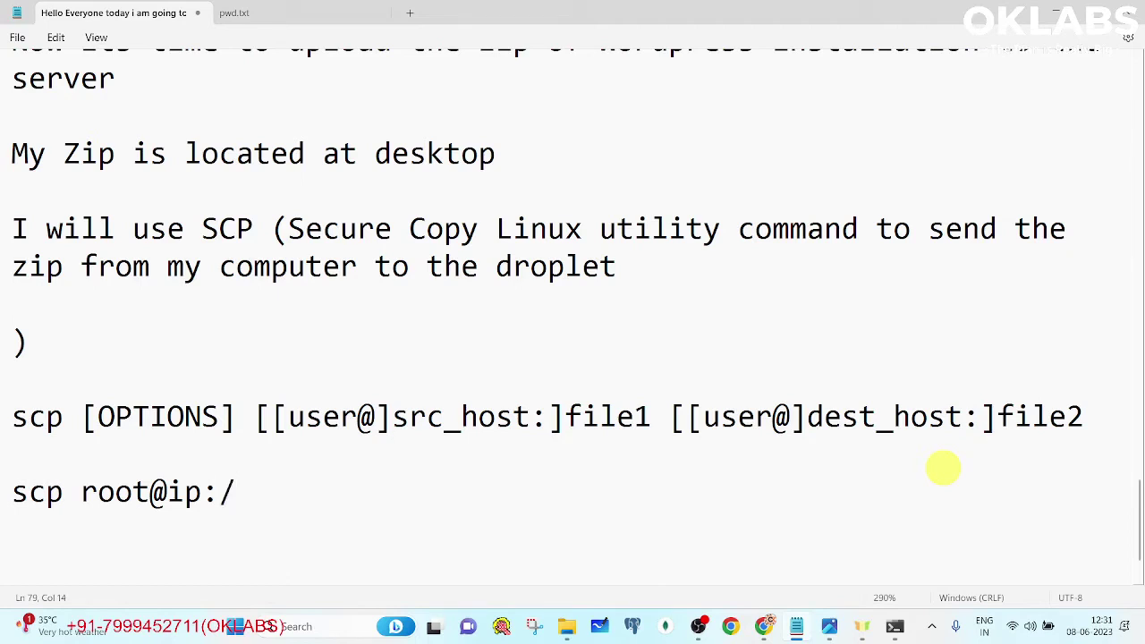
- Switch to the terminal and exit the MySQL monitor
left_click(894, 627)
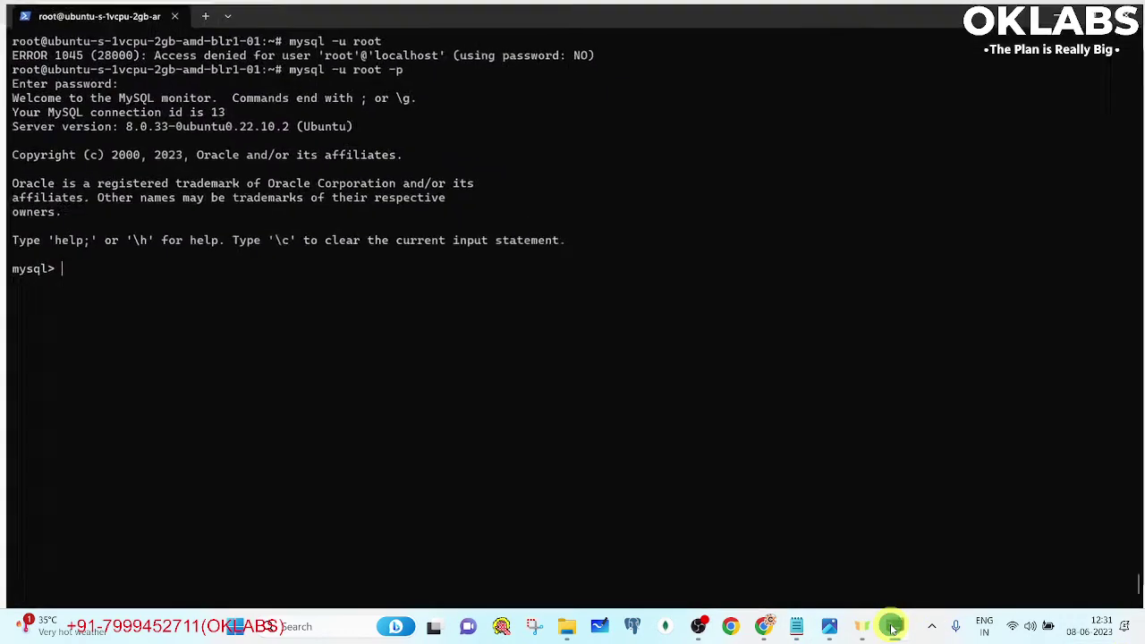
type("it")
key("Return")
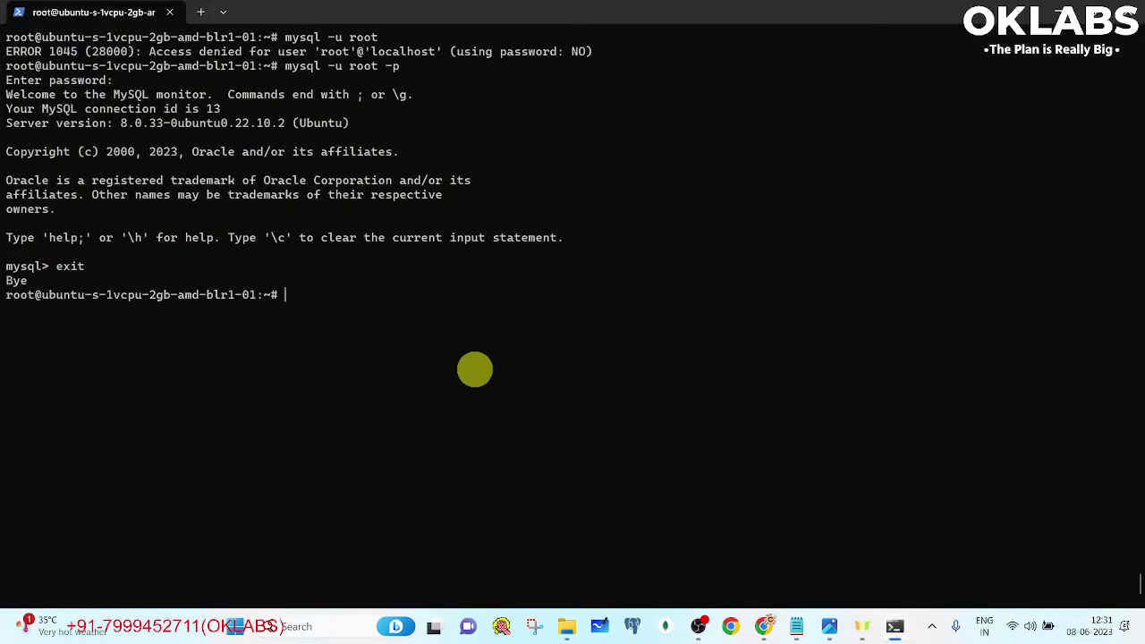
- Go to the server's /home directory and list its contents
type("s")
key("BackSpace")
type("sls")
key("Return")
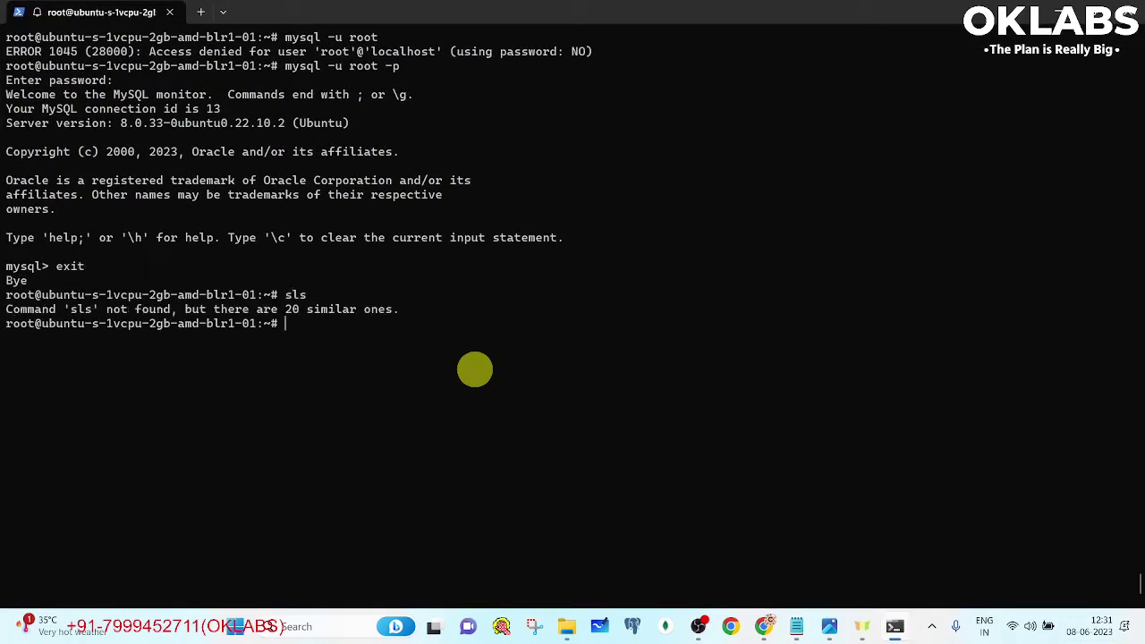
type("cd /home/")
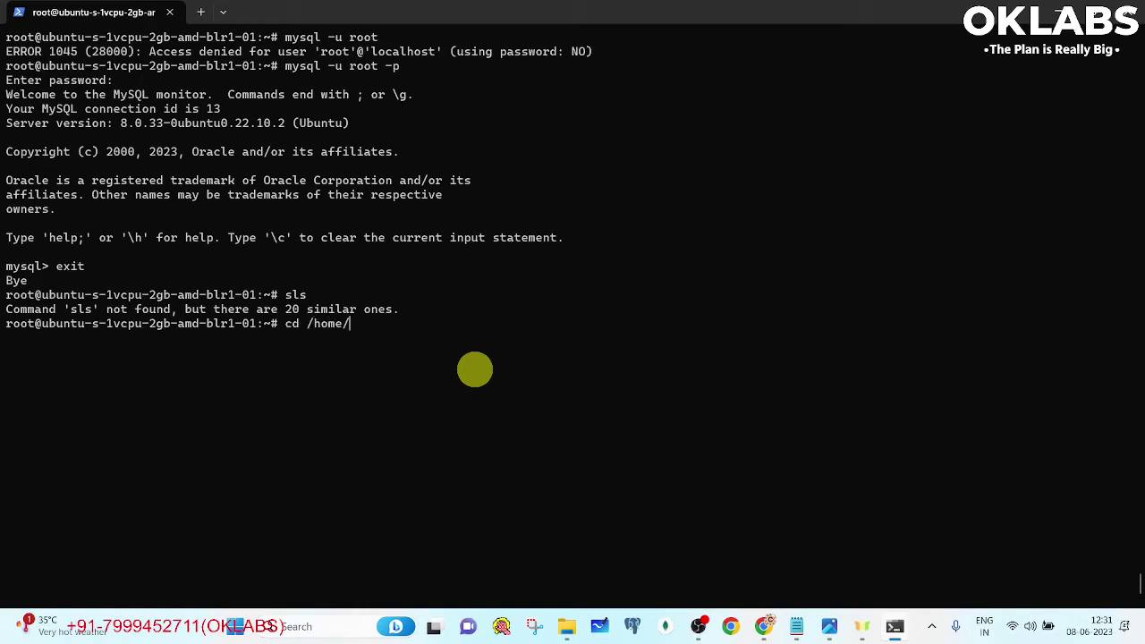
key("Return")
type("ls")
key("Return")
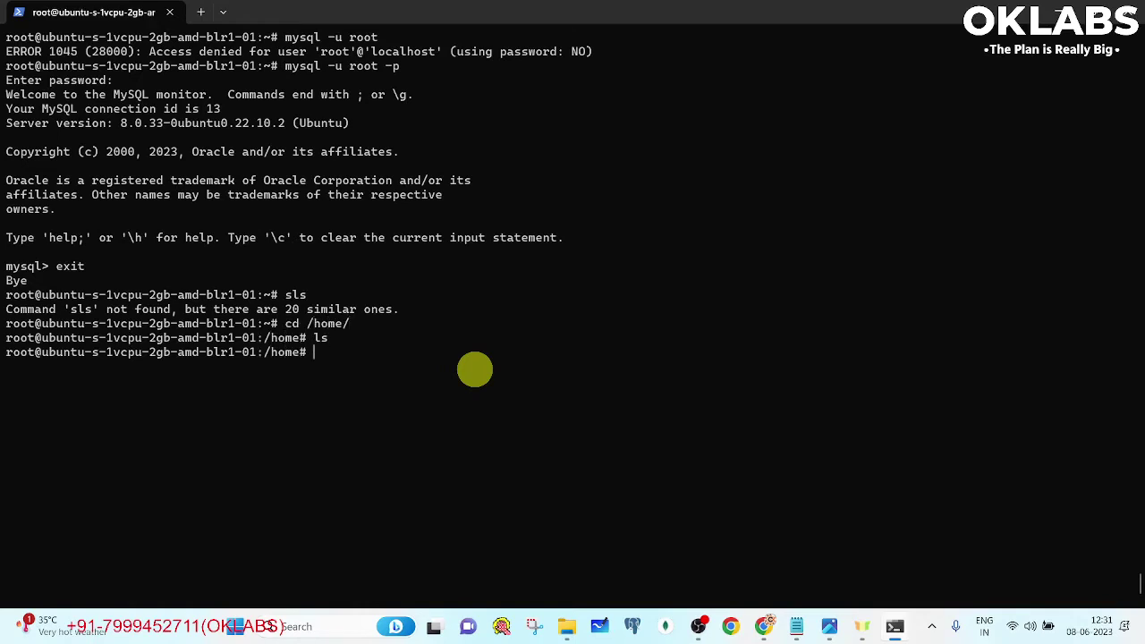
- Change to the /var/www/ directory and list its contents
type("cd /var/www/")
key("Return")
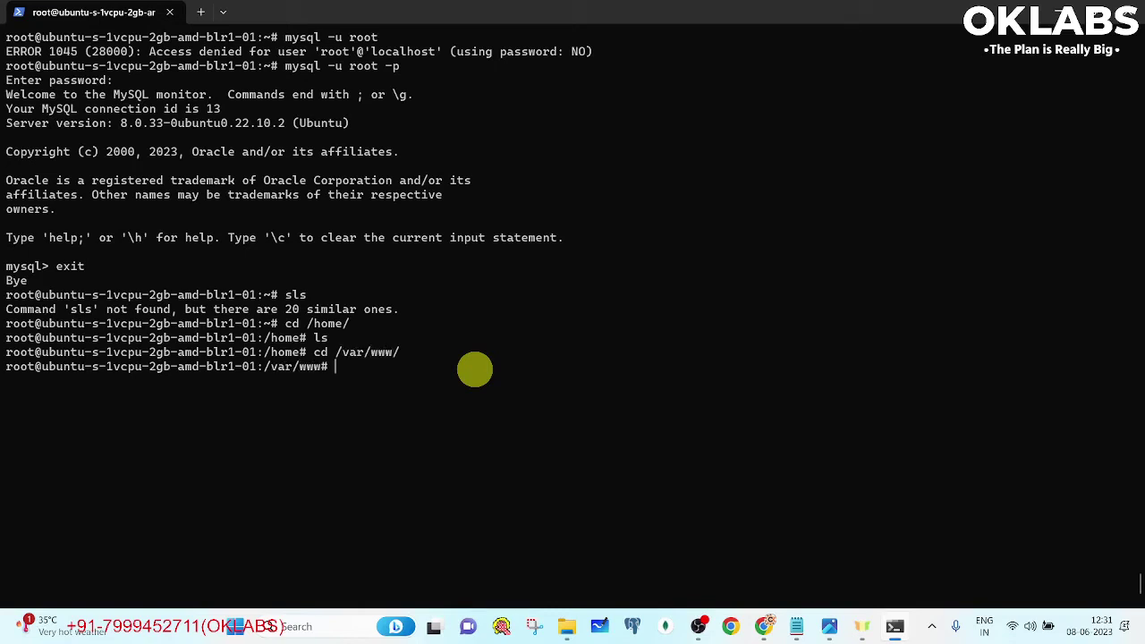
type("ls")
key("Return")
- Enter the dmdailytricks.com directory and list its files
type("cd d")
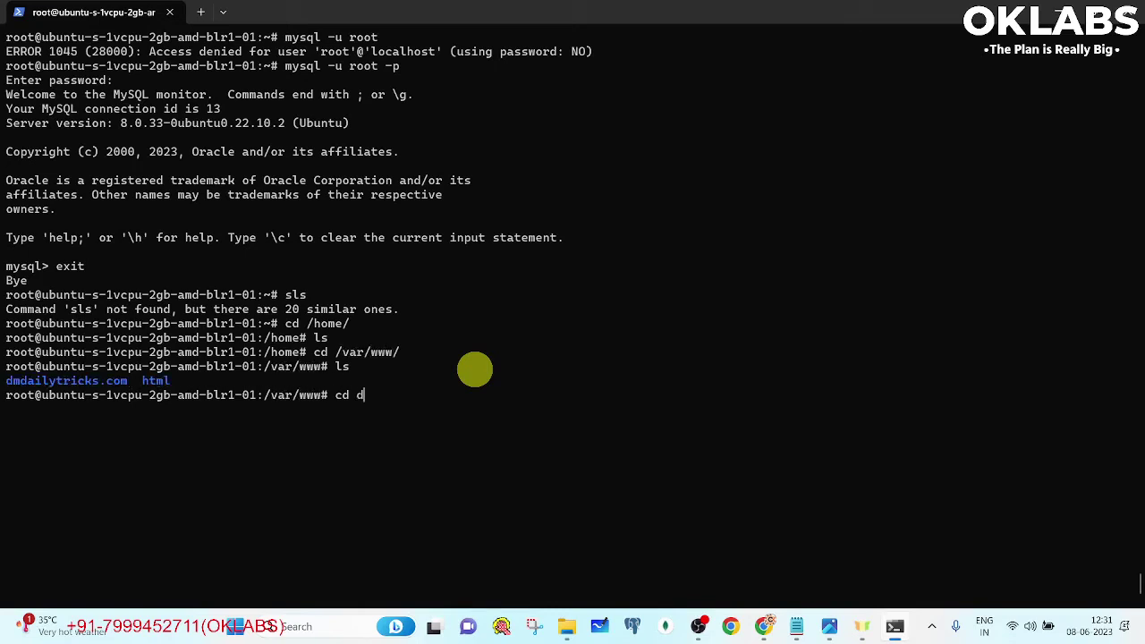
type("md")
key("Tab")
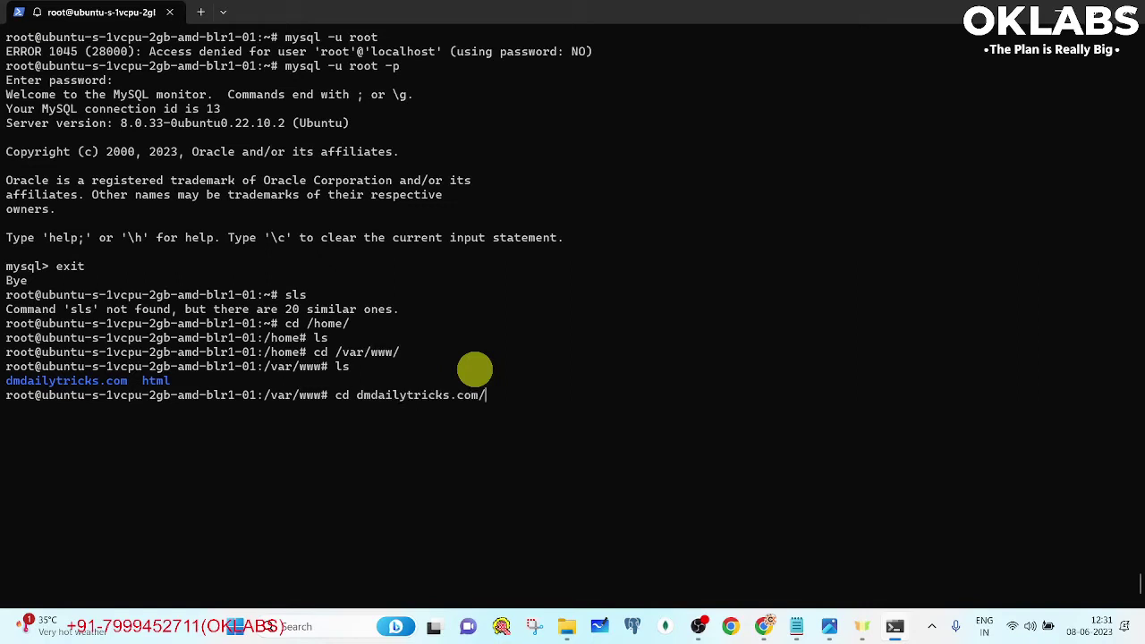
key("Return")
type("ls")
key("Return")
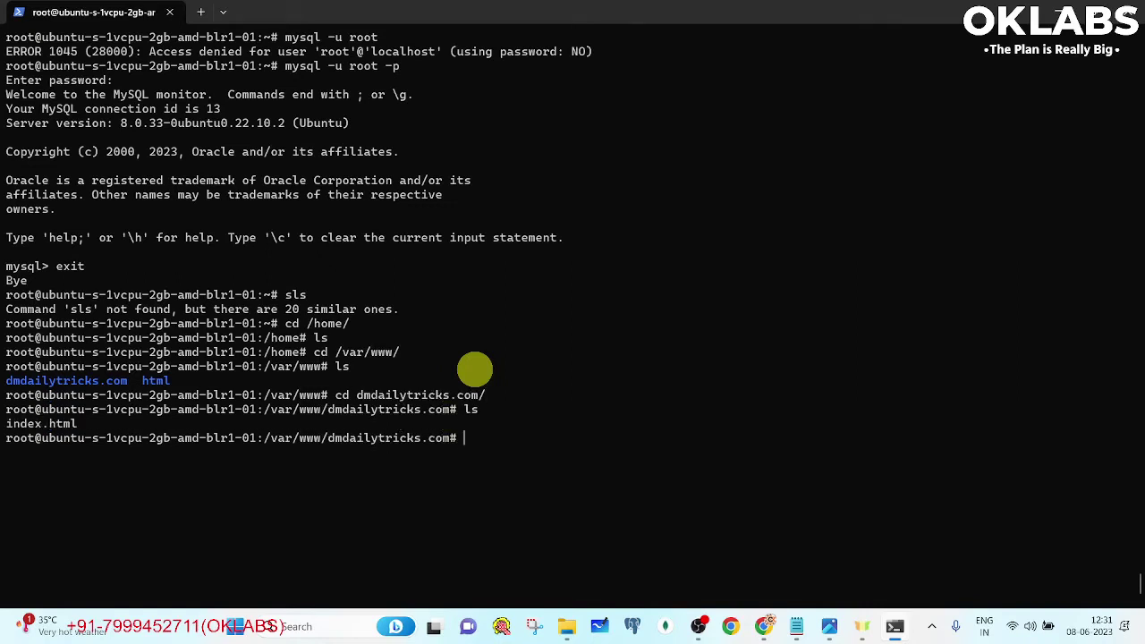
- Print the current working directory with pwd and copy the path /var/www/dmdailytricks.com
type("pwd")
key("Return")
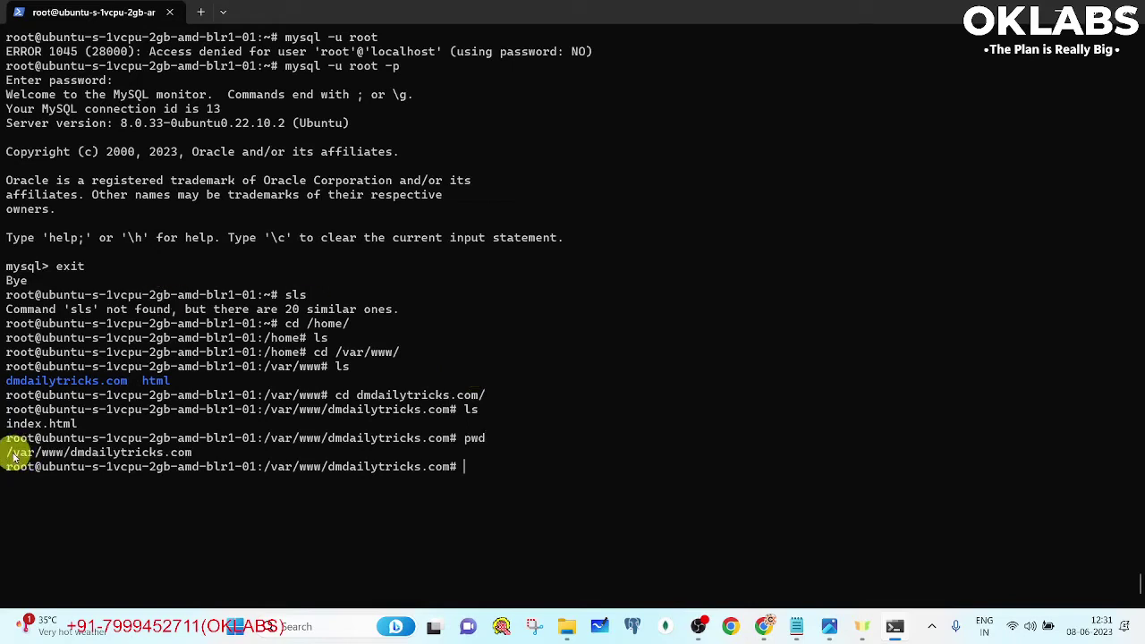
left_click_drag(7, 452, 192, 454)
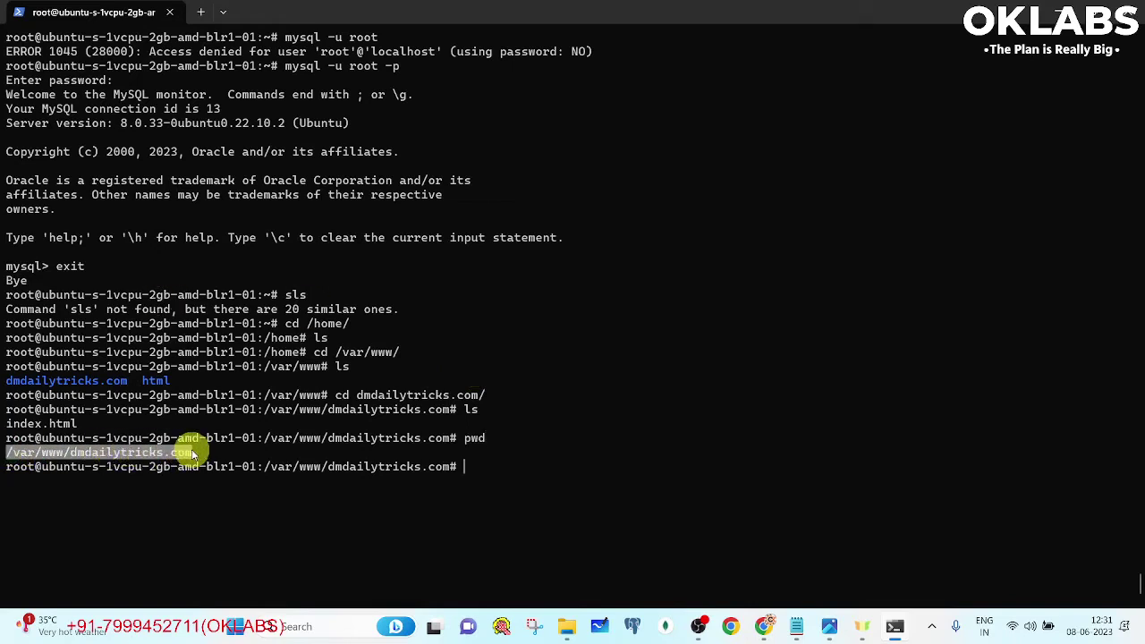
key("ctrl+c")
- Switch to Notepad and note the copied path /var/www/dmdailytricks.com under a "Destination" heading below the scp command
key("alt+Tab")
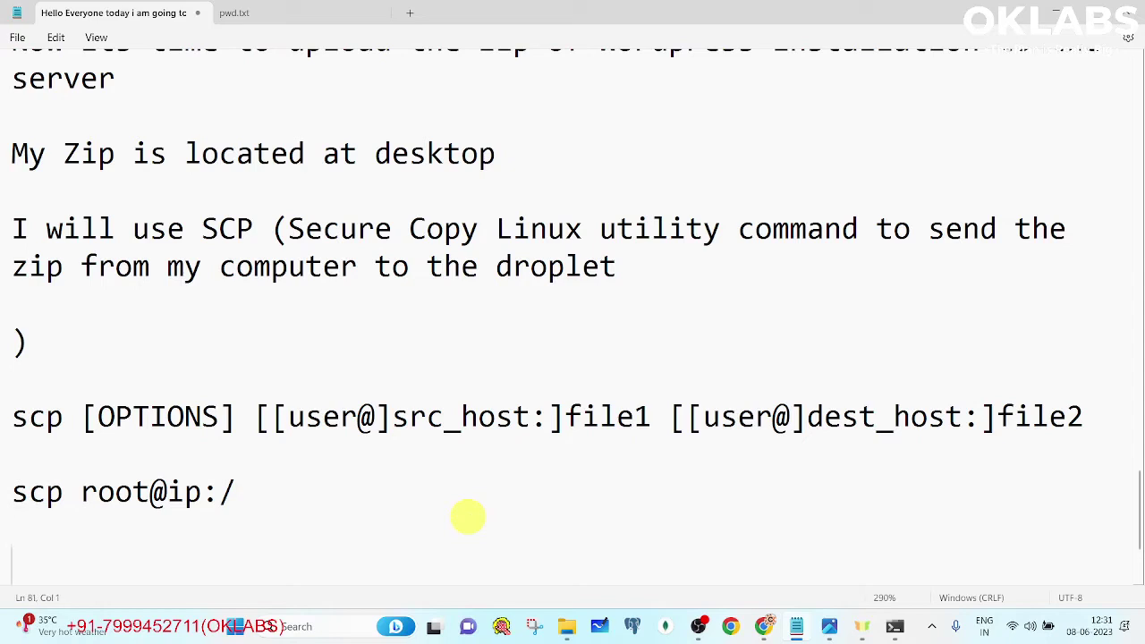
key("ctrl+v")
key("ctrl+z")
type("Destination")
key("Return")
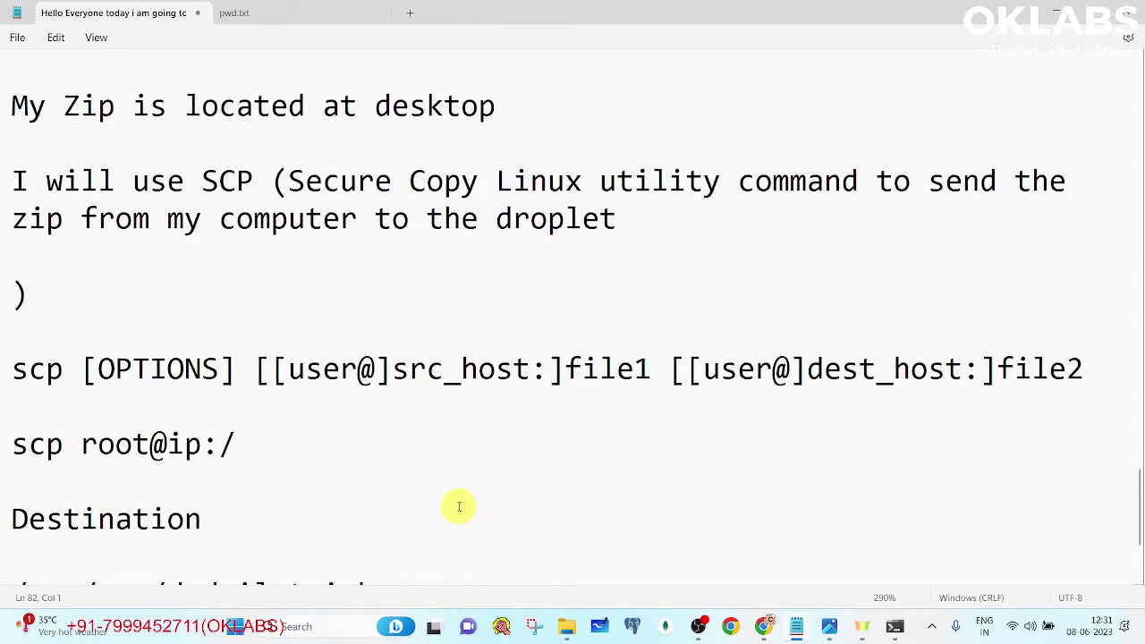
scroll(459, 506, "down", 2)
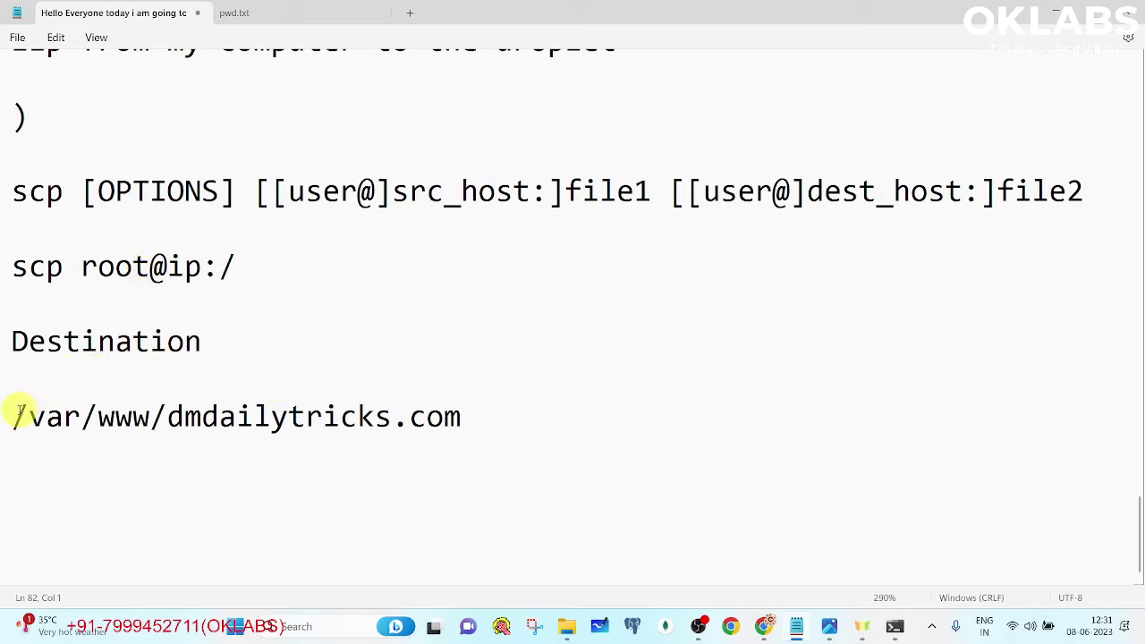
- Append the destination path to the scp command so it reads "scp root@ip:/var/www/dmdailytricks.com", with a single slash after the colon
left_click_drag(18, 411, 458, 416)
key("ctrl+c")
left_click(294, 266)
key("ctrl+v")
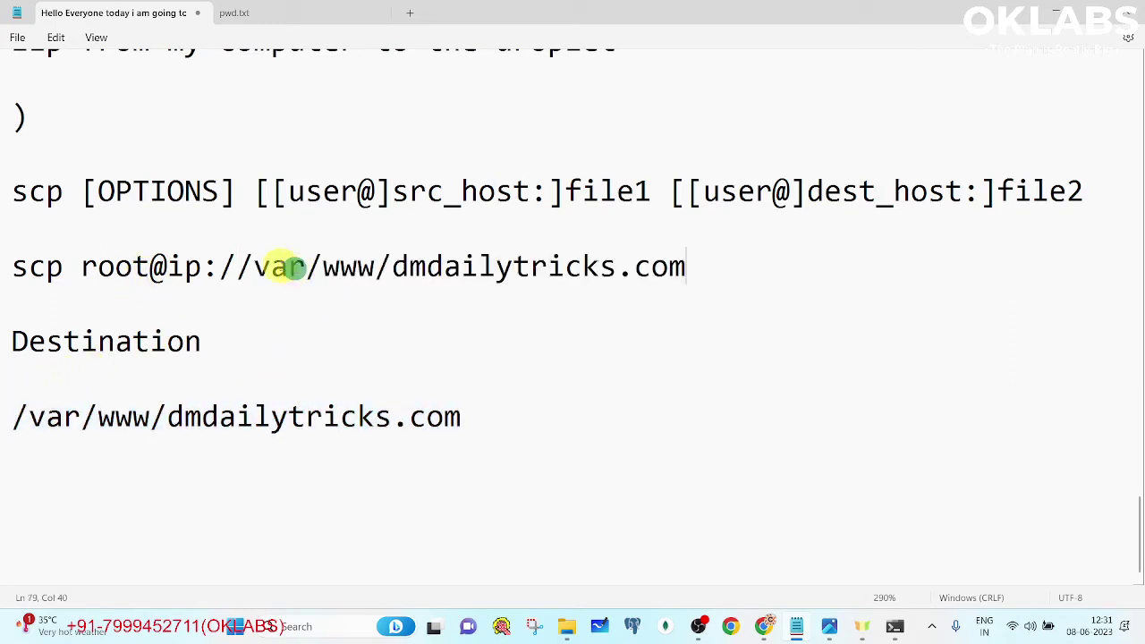
left_click(249, 266)
key("BackSpace")
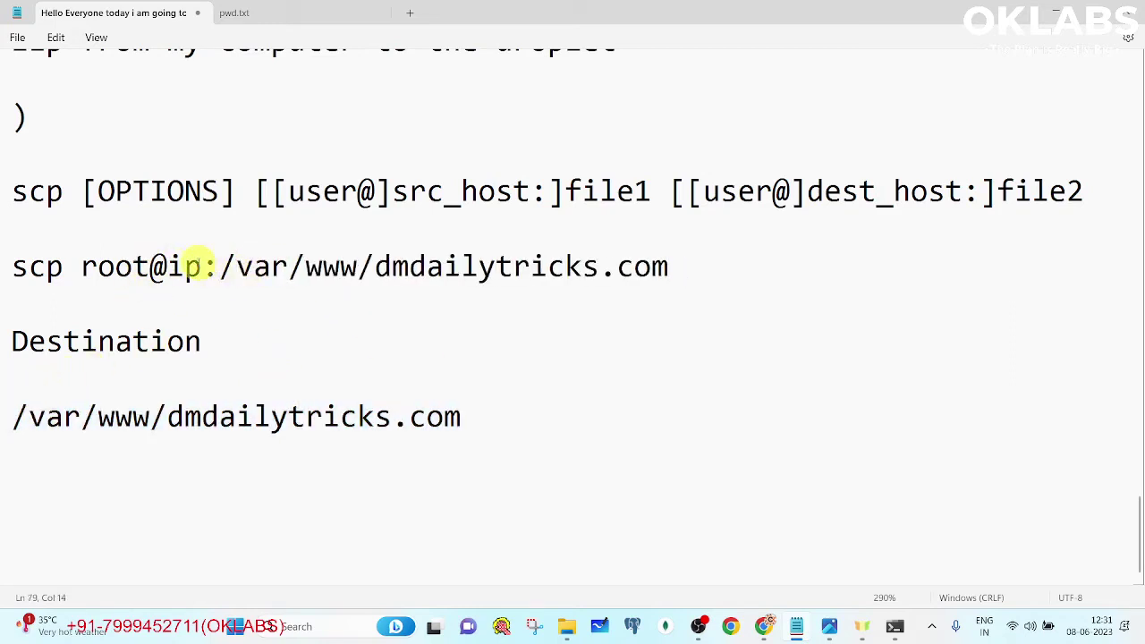
- Switch to Chrome and copy the droplet's ipv4 address from its DigitalOcean page
double_click(193, 266)
key("alt+Tab")
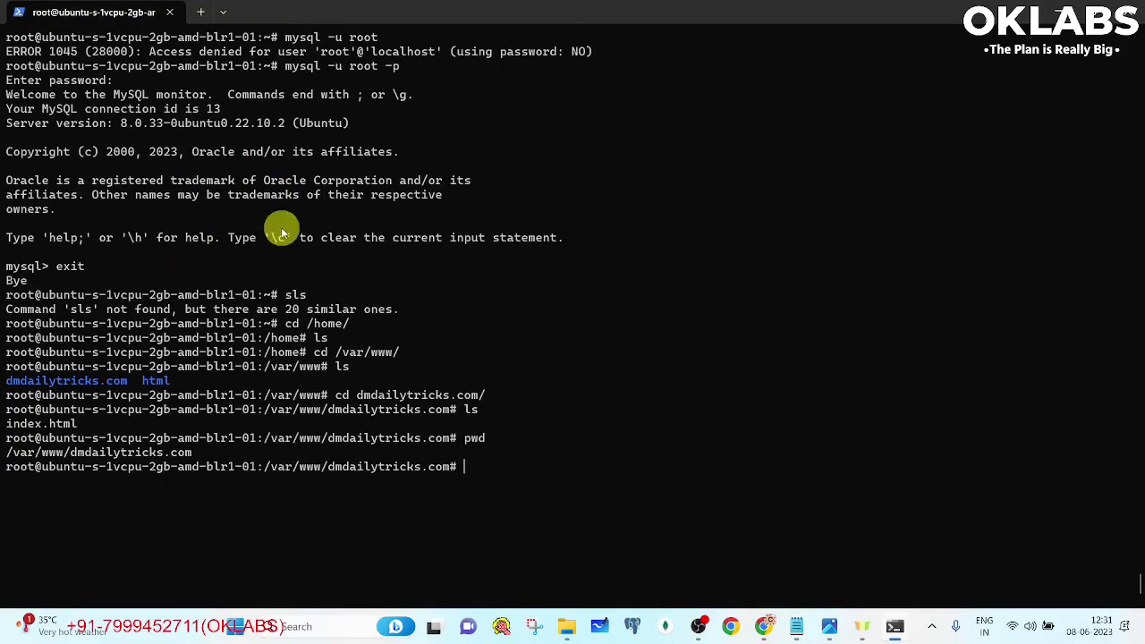
left_click(762, 626)
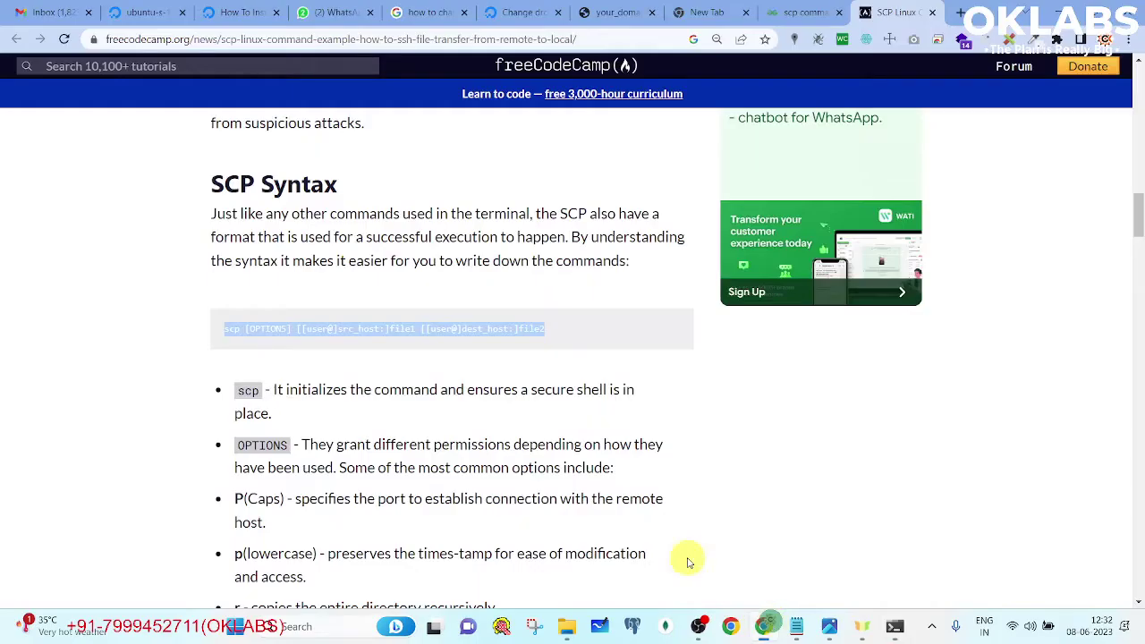
left_click(143, 12)
left_click(322, 208)
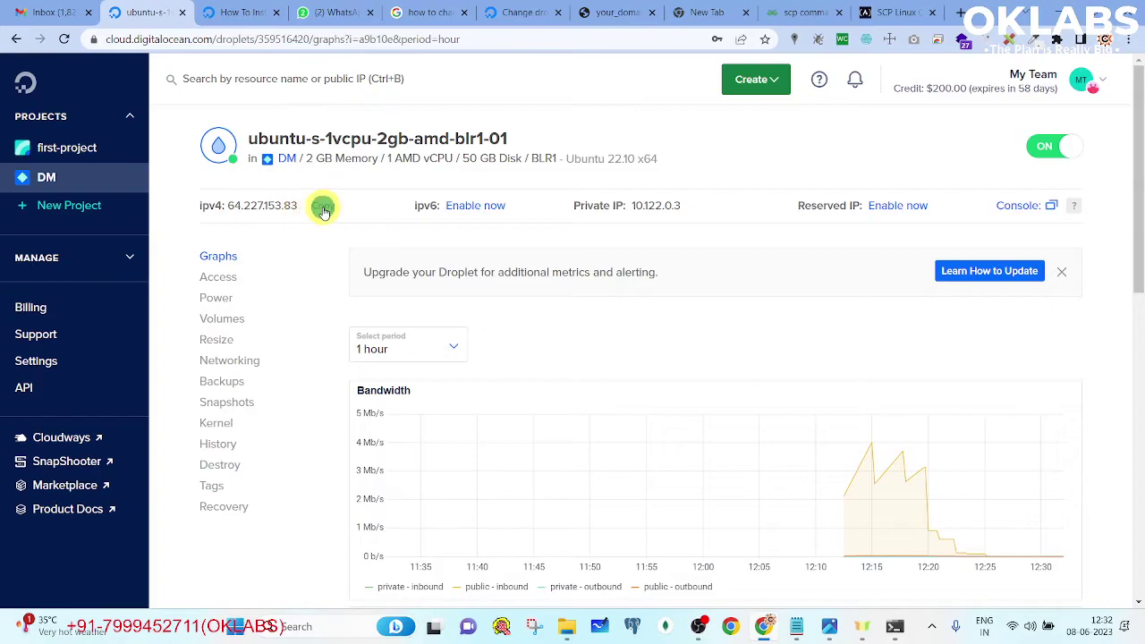
- Switch to Notepad and replace the ip placeholder in the scp command with 64.227.153.83
key("alt+Tab")
key("alt+Tab")
key("Tab")
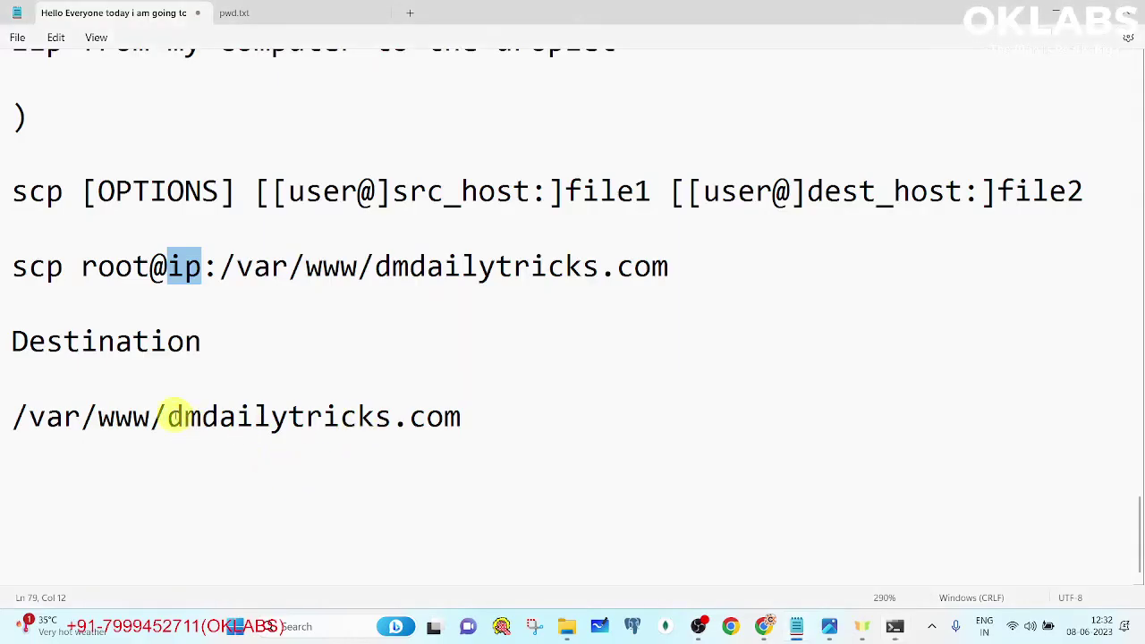
left_click(168, 266)
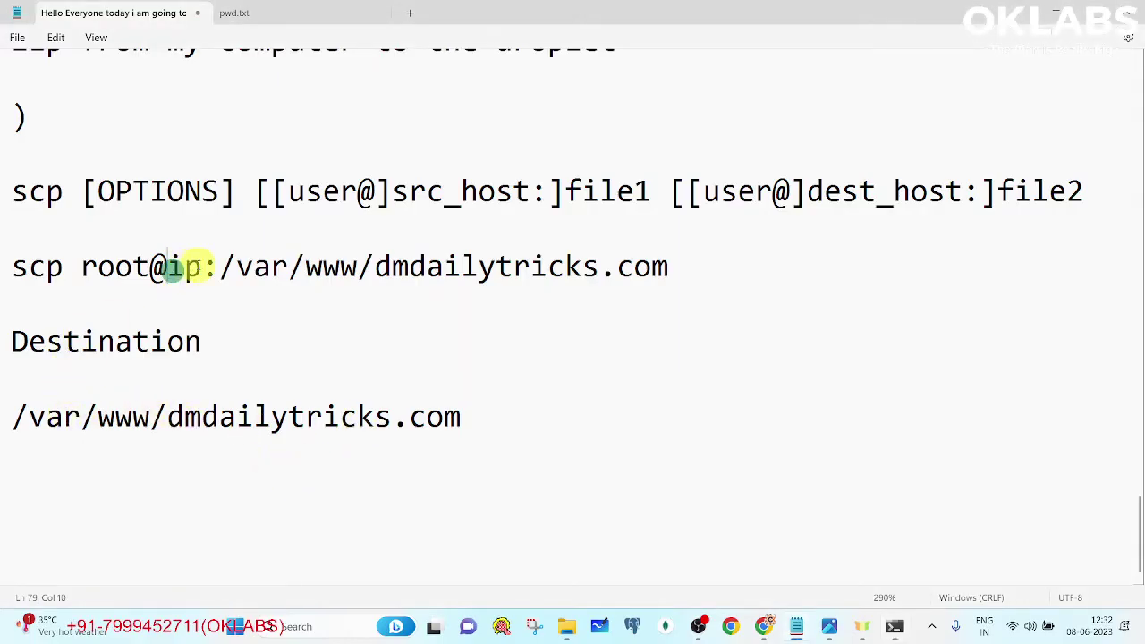
left_click_drag(168, 266, 204, 266)
key("ctrl+v")
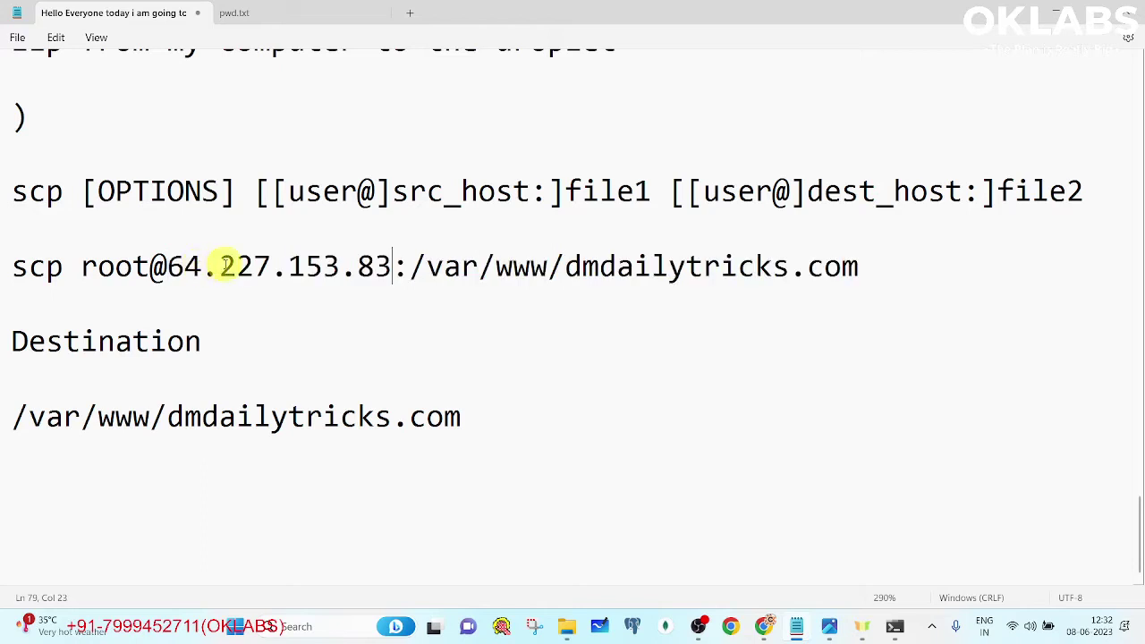
- Insert ./dm.zip as the source file after scp and select the whole command line
left_click(72, 265)
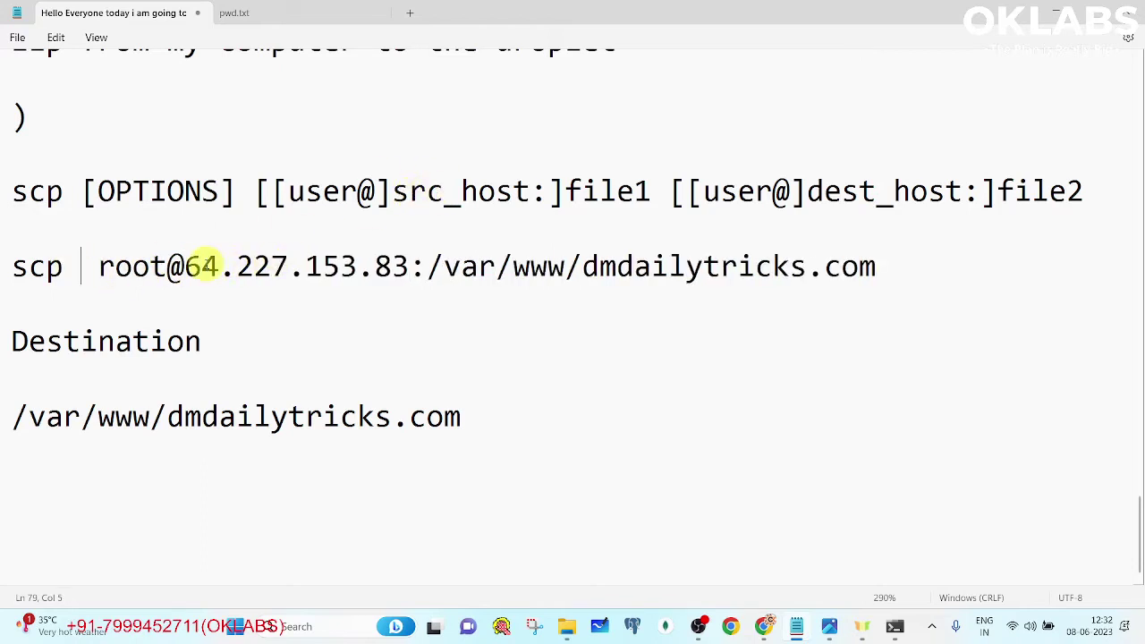
type("./")
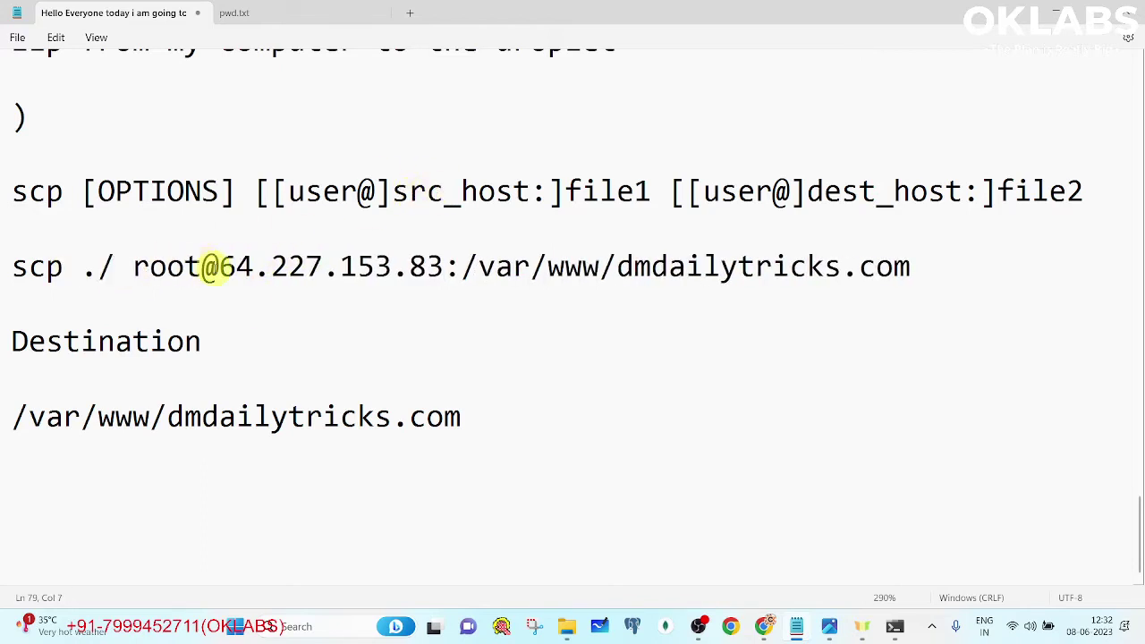
type("dm.z")
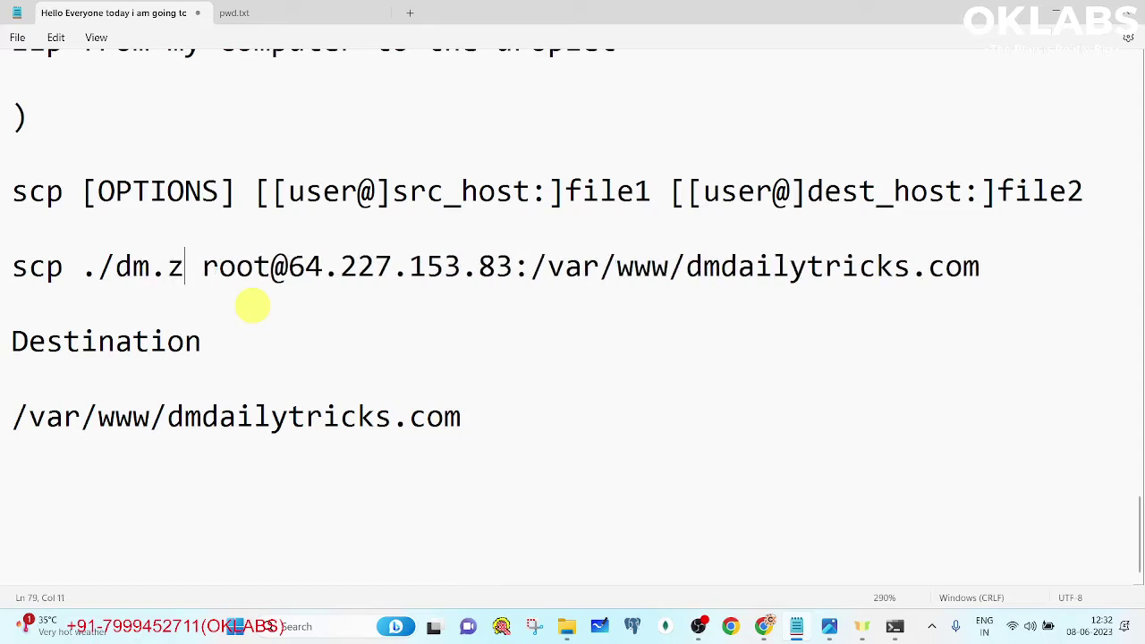
type("ip")
left_click_drag(1024, 268, 12, 266)
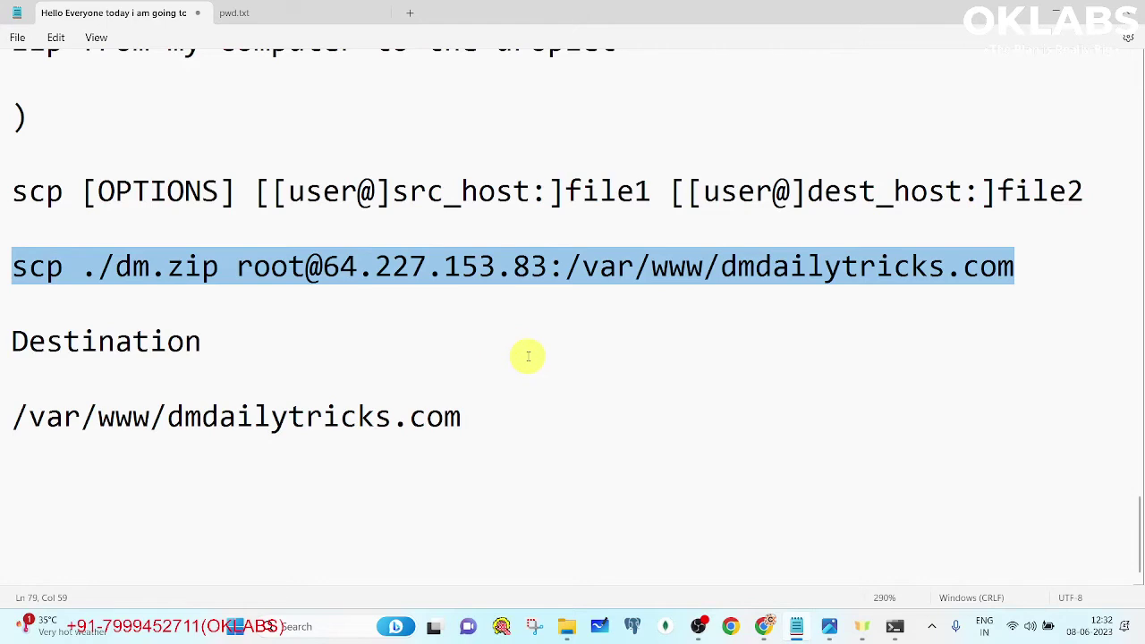
key("super+d")
right_click(306, 142)
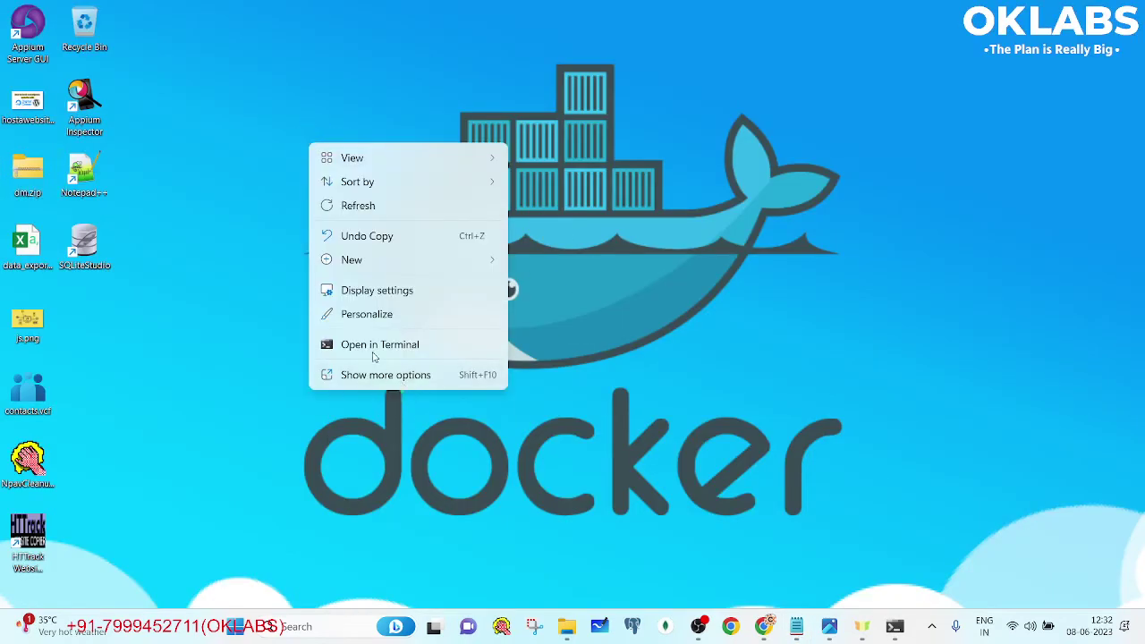
left_click(366, 345)
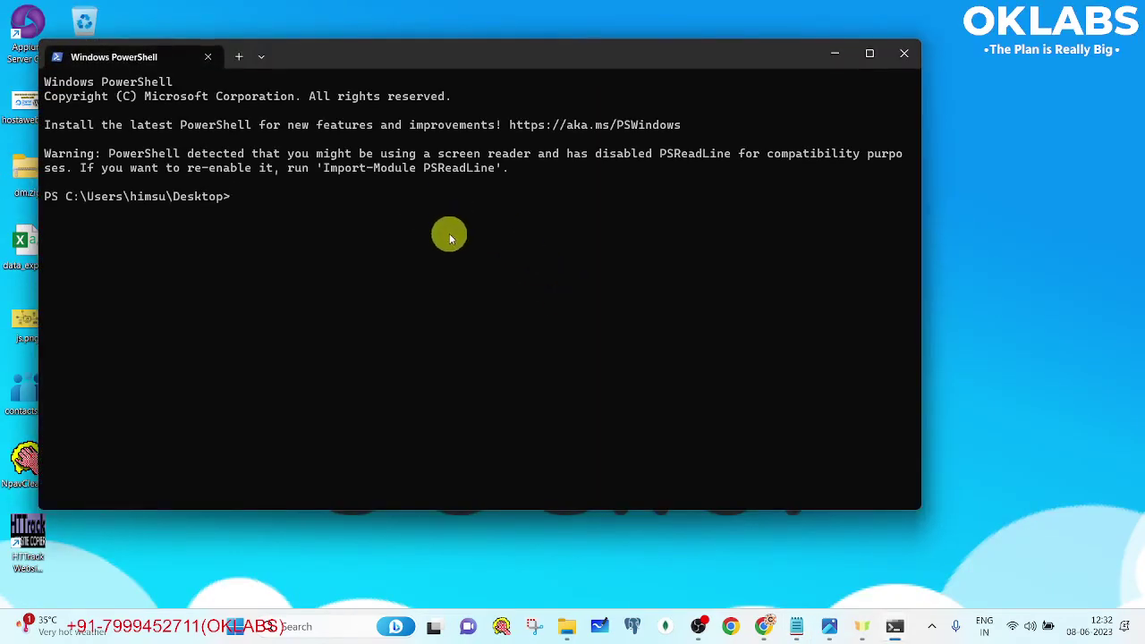
key("ctrl+v")
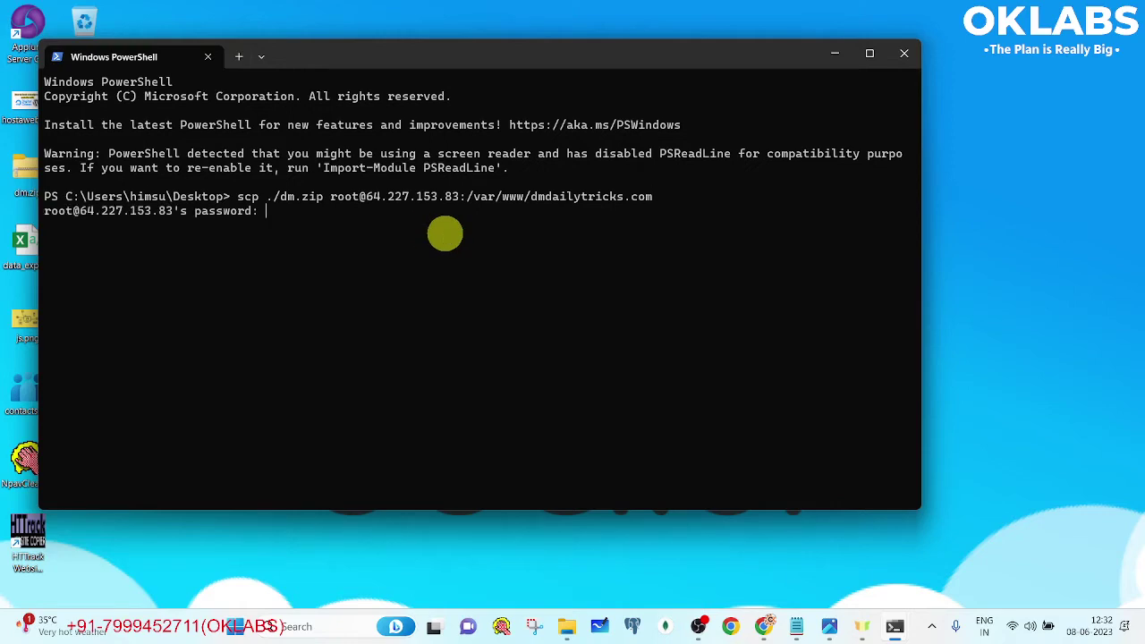
- Get the root password from pwd.txt in Notepad and enter it at the scp password prompt in PowerShell
left_click(796, 625)
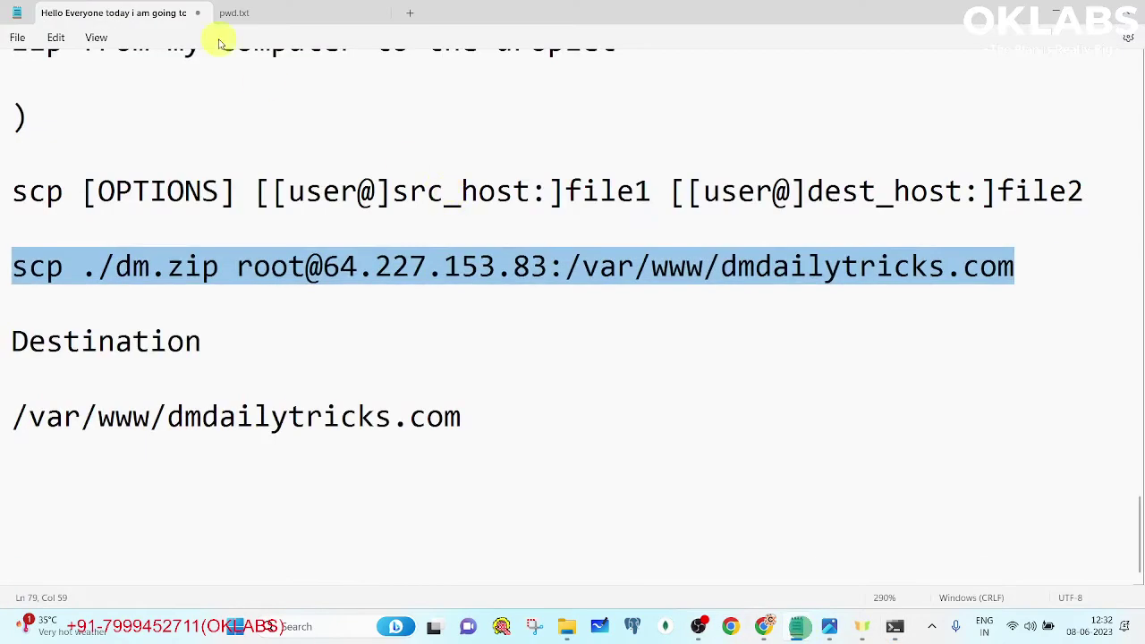
left_click(232, 12)
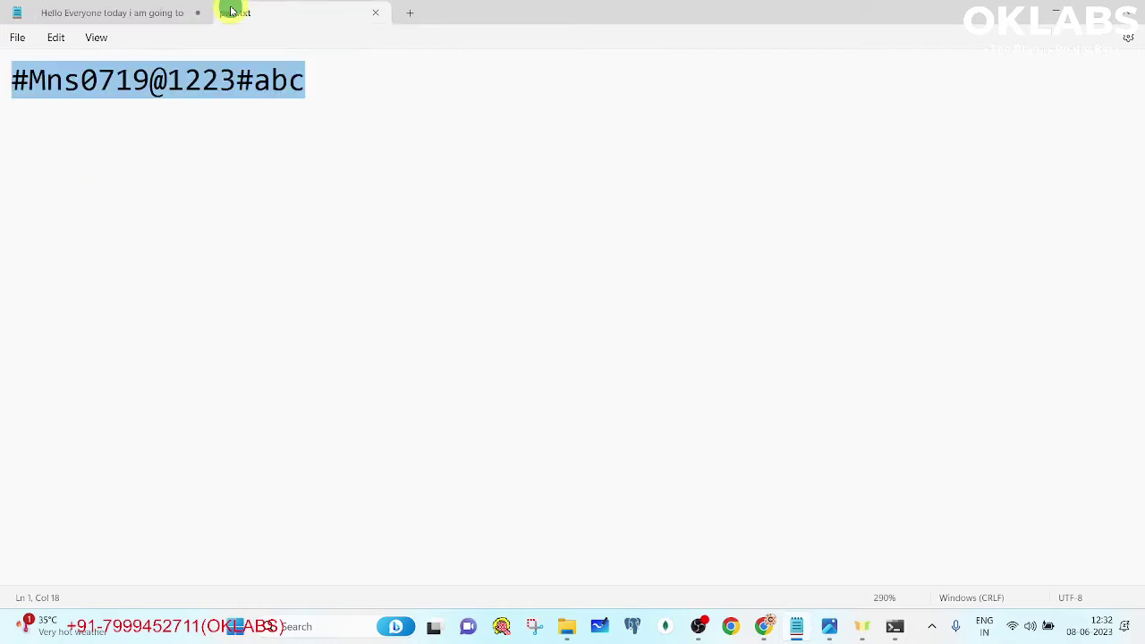
left_click(96, 11)
key("alt+Tab")
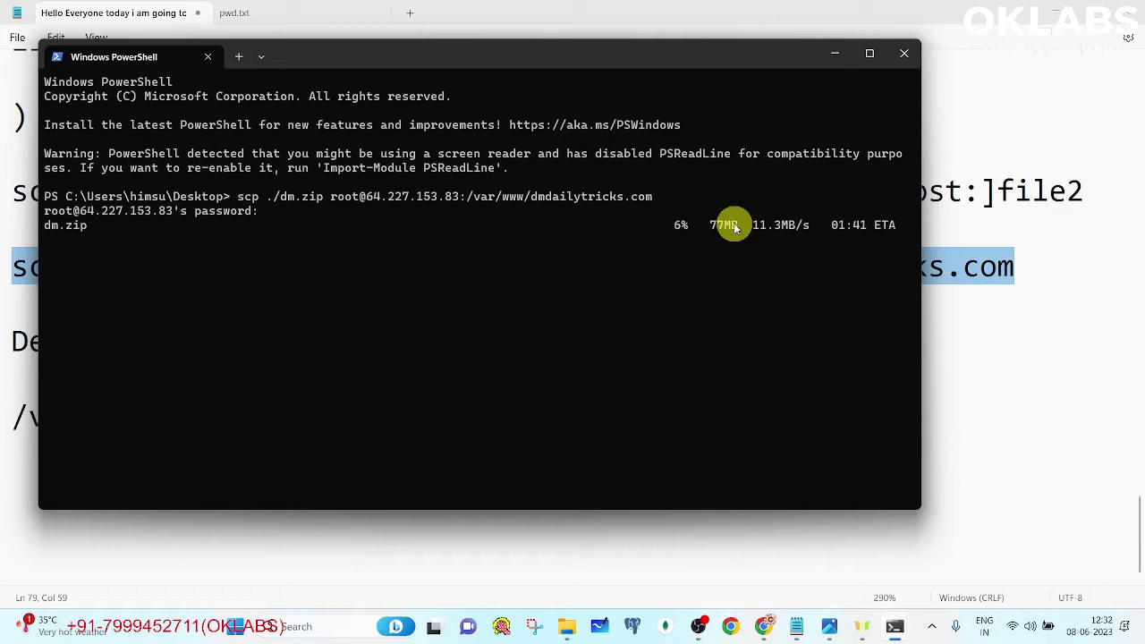
- Switch to Notepad and add the note "My Zip is getting uploaded to the server using SCP command" below the destination path
left_click(1002, 286)
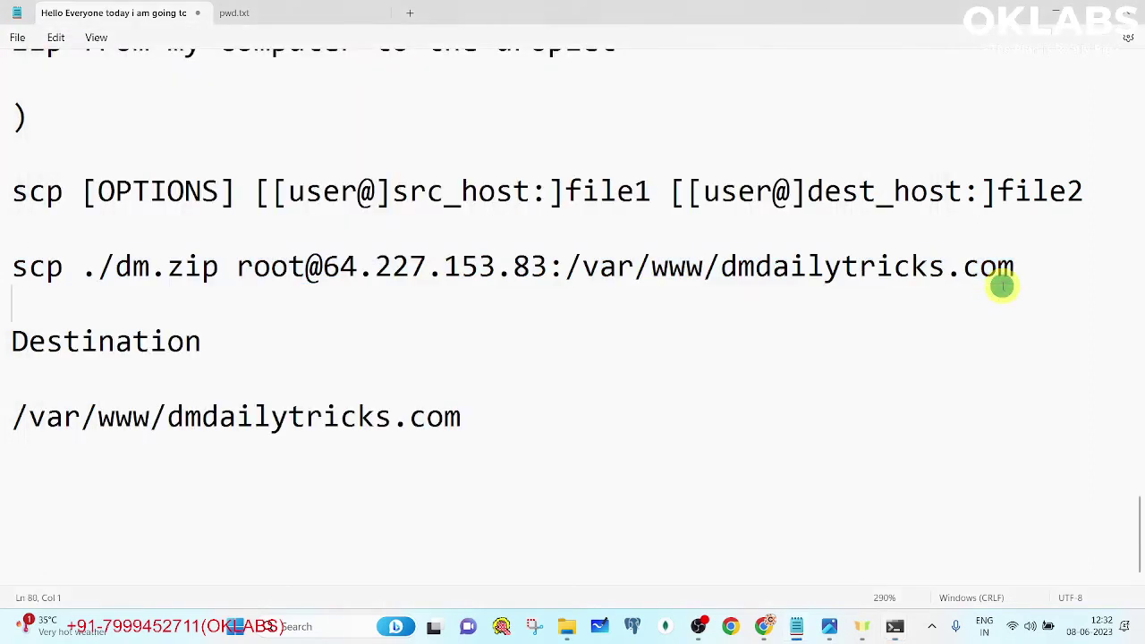
left_click(501, 410)
key("Return")
key("Return")
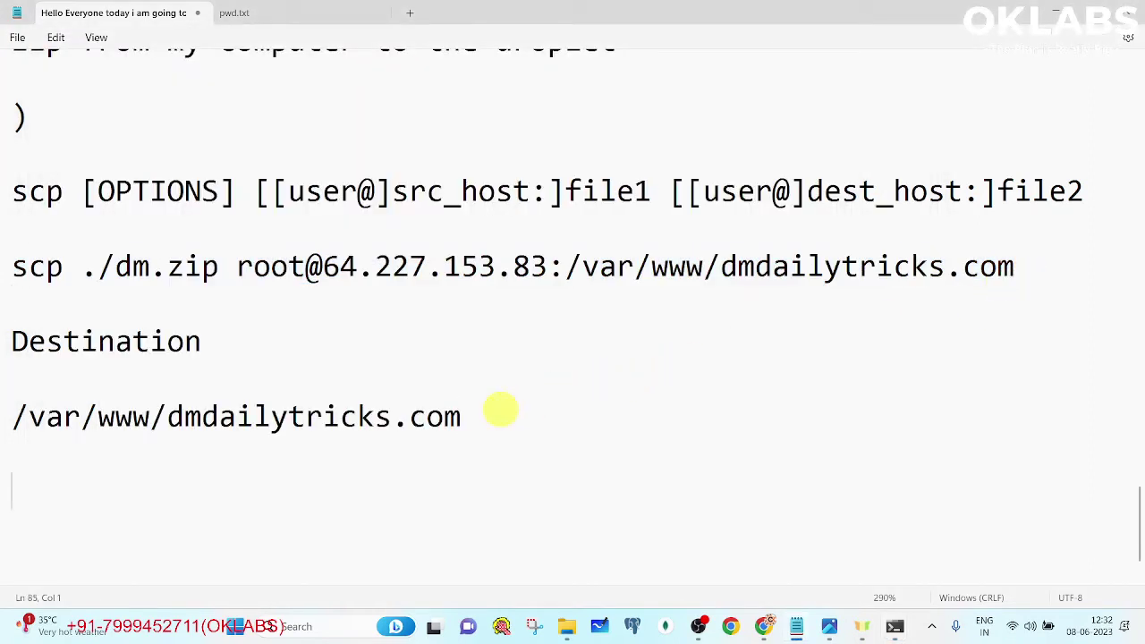
type("My Zip is ")
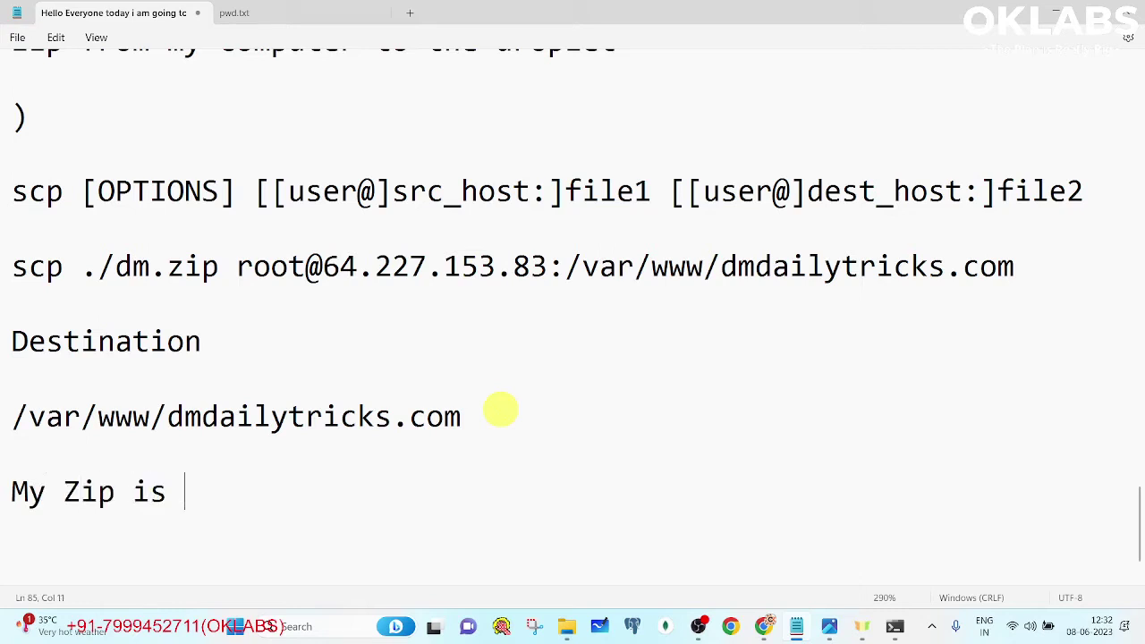
type("gettin")
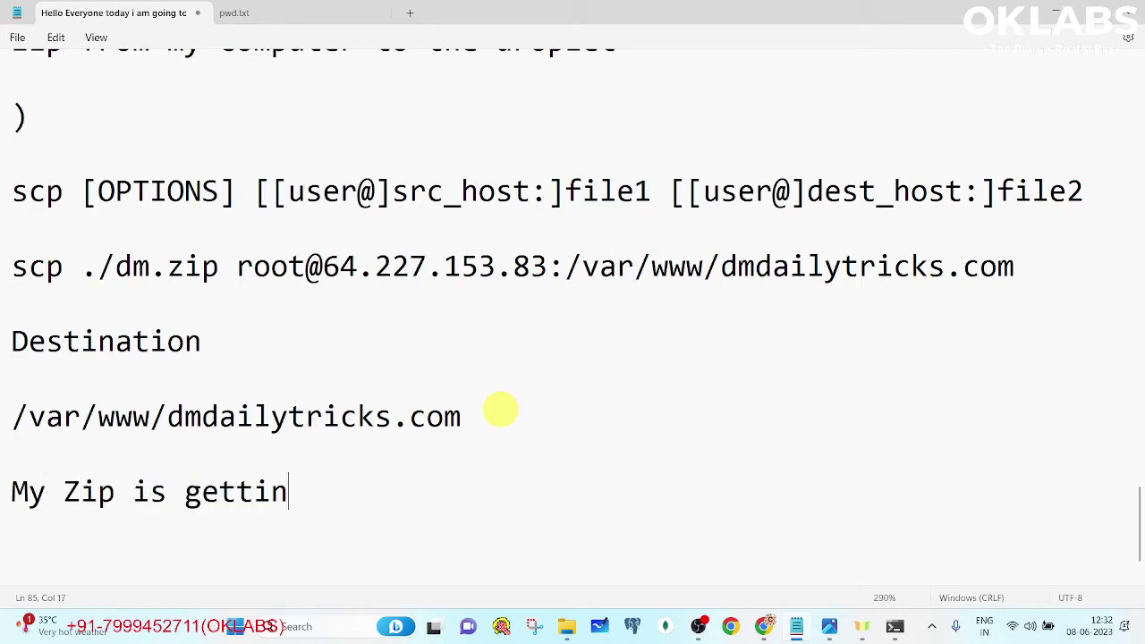
type("g uploaded to ")
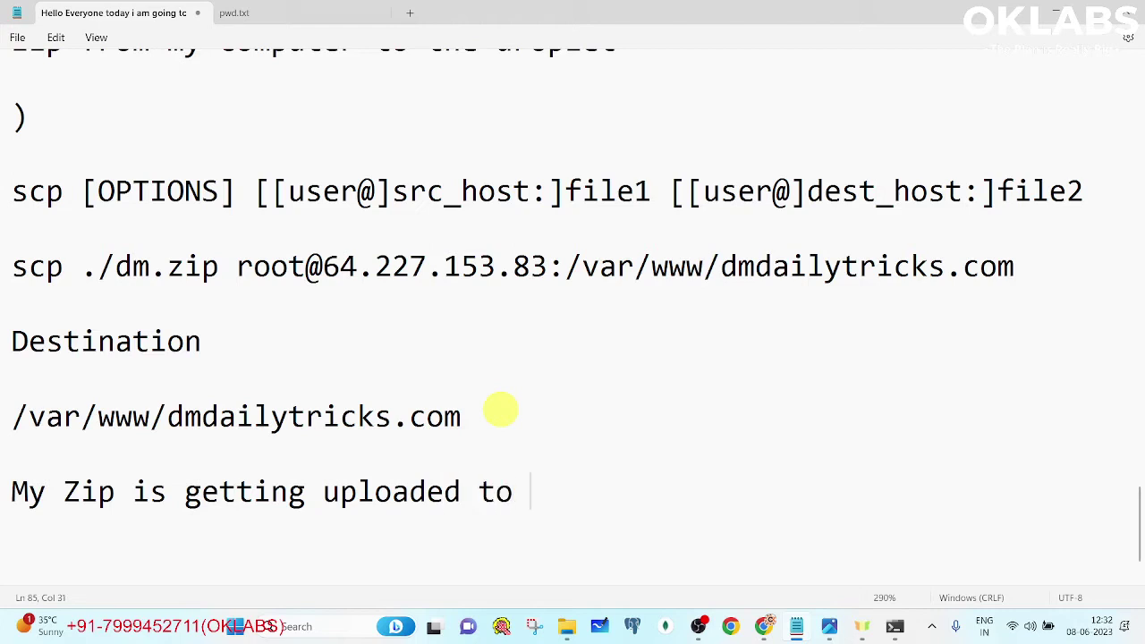
type("the server")
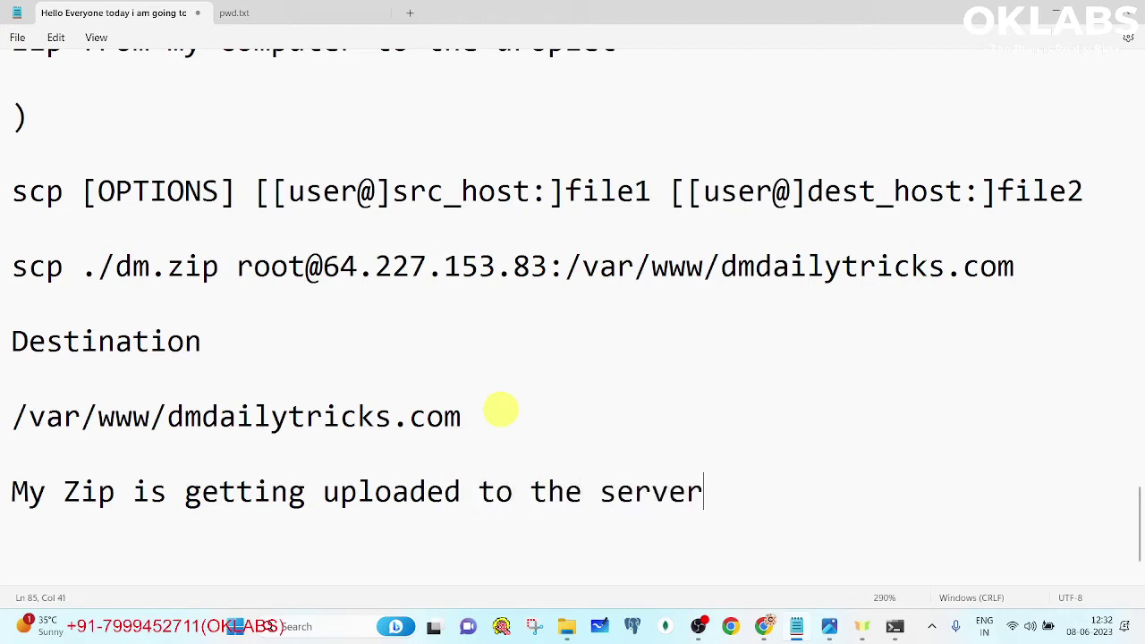
type(" using SCP ")
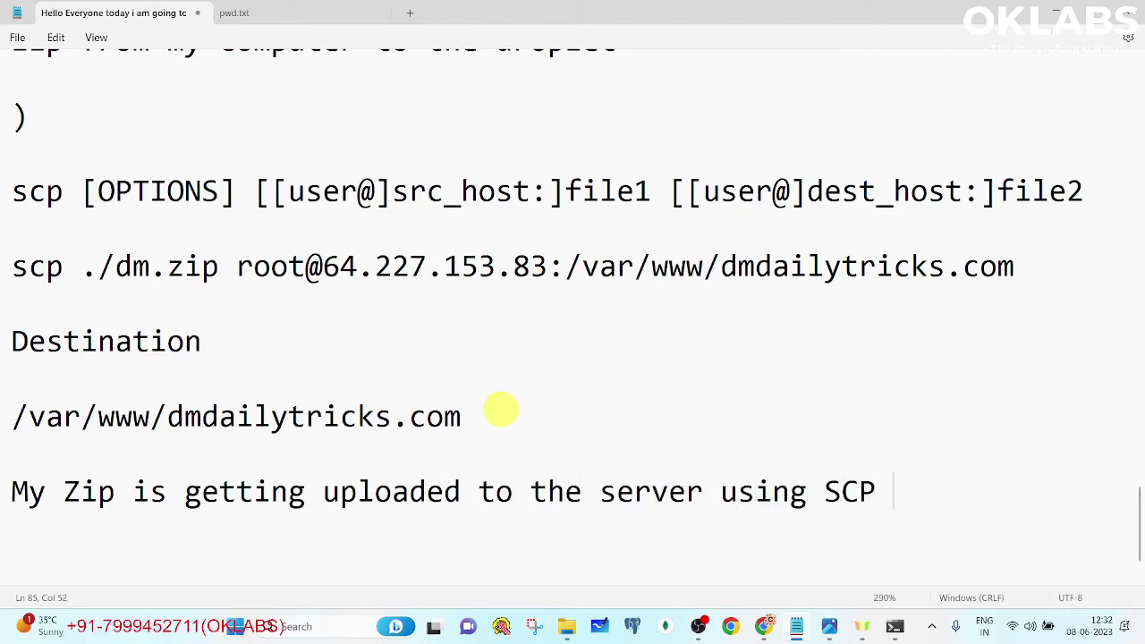
type("command")
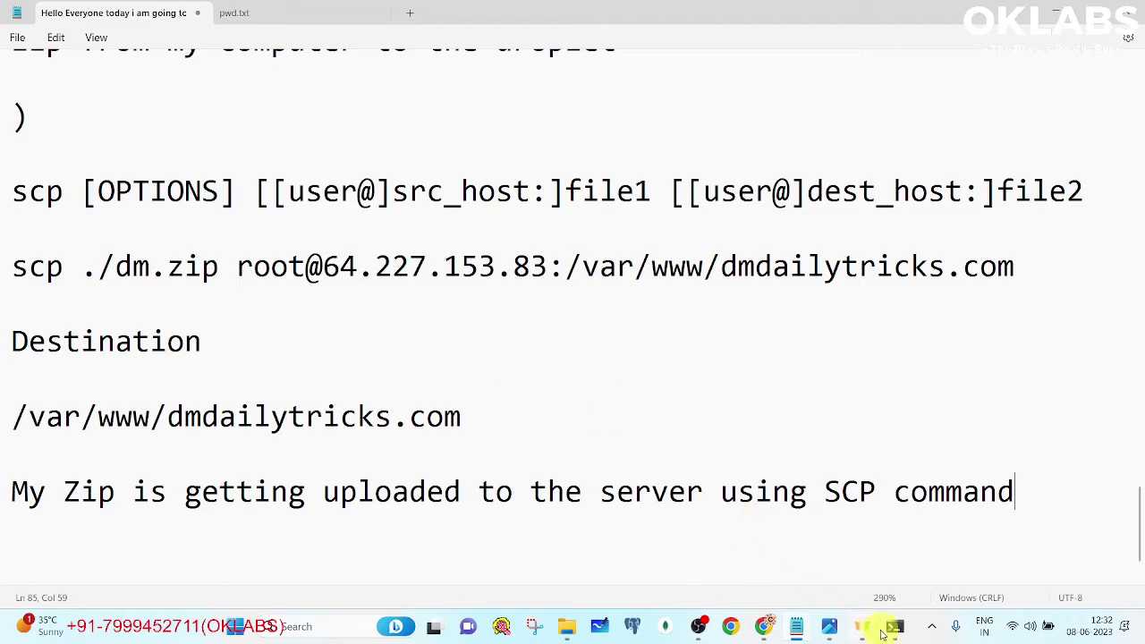
- Switch to PowerShell and check the upload progress of dm.zip
mouse_move(885, 631)
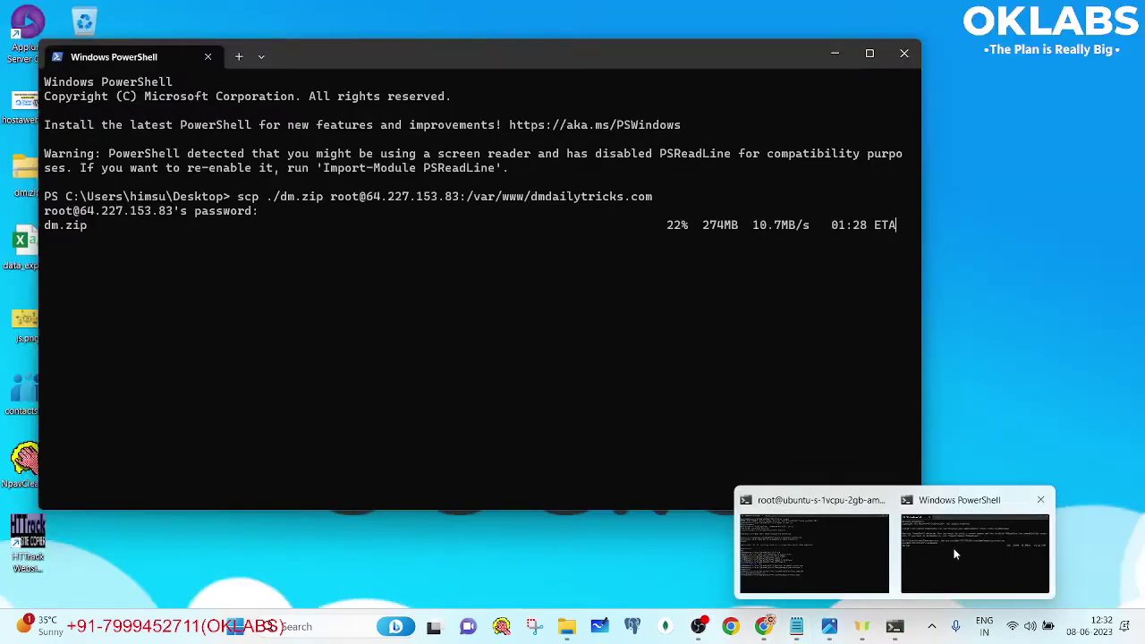
left_click(953, 549)
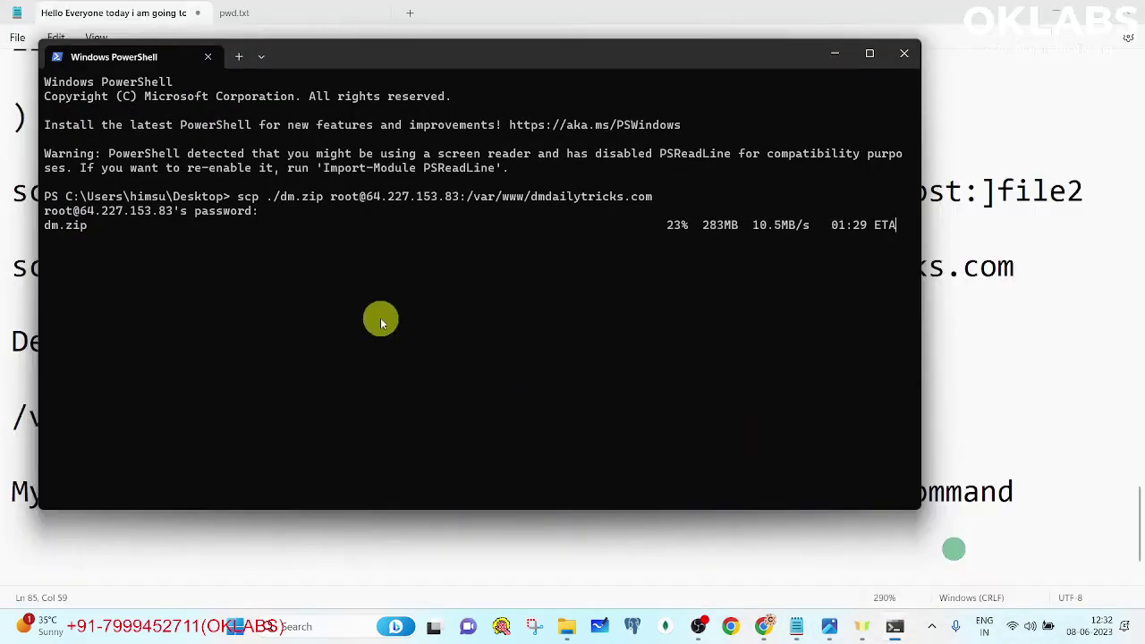
left_click_drag(689, 224, 660, 226)
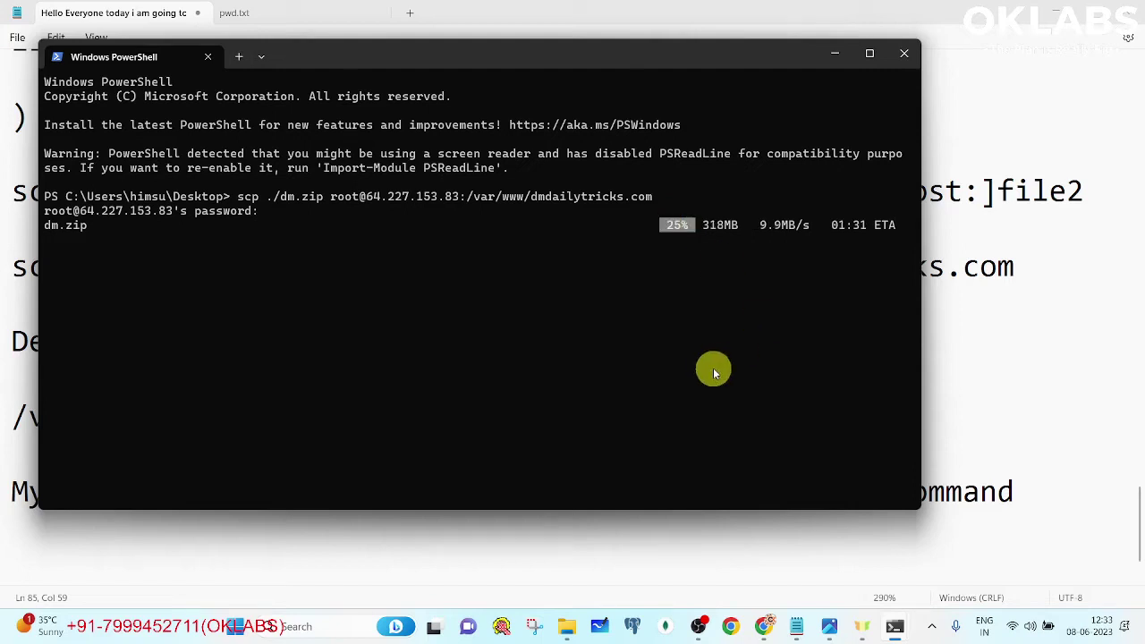
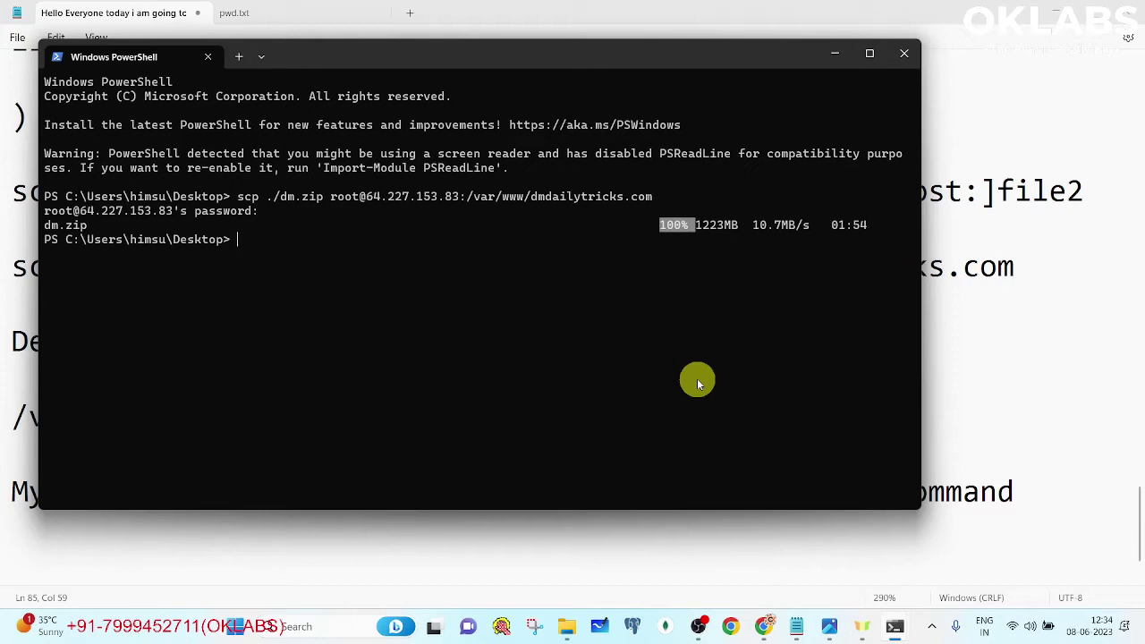
- Switch to the droplet's terminal session, list the dmdailytricks.com folder and try to extract the archive with unzip dm.zip
mouse_move(894, 626)
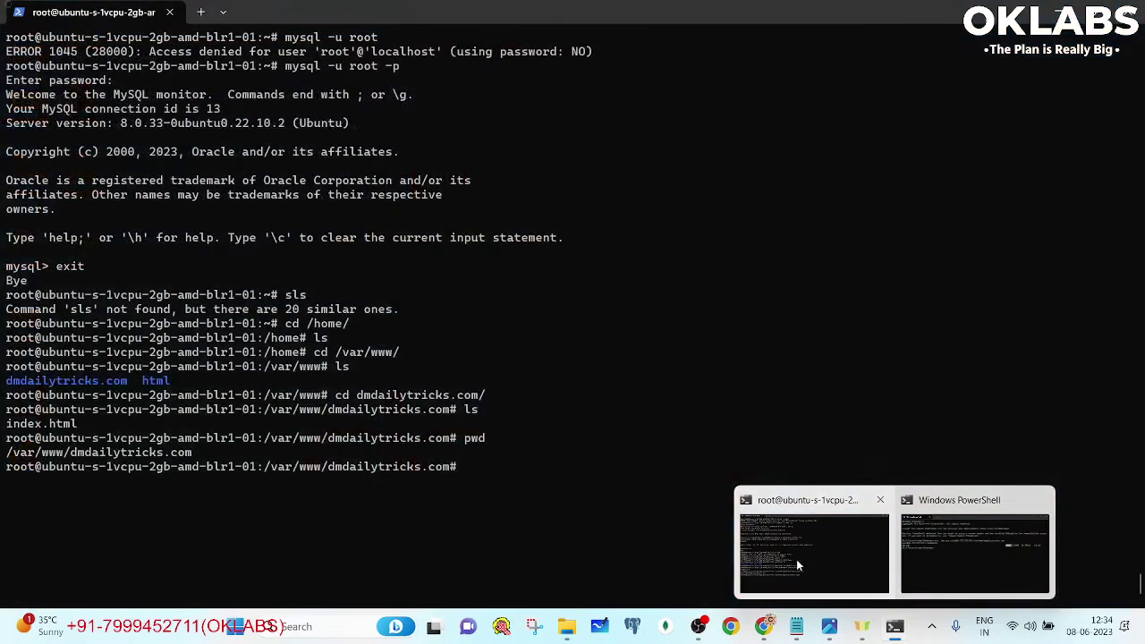
left_click(795, 559)
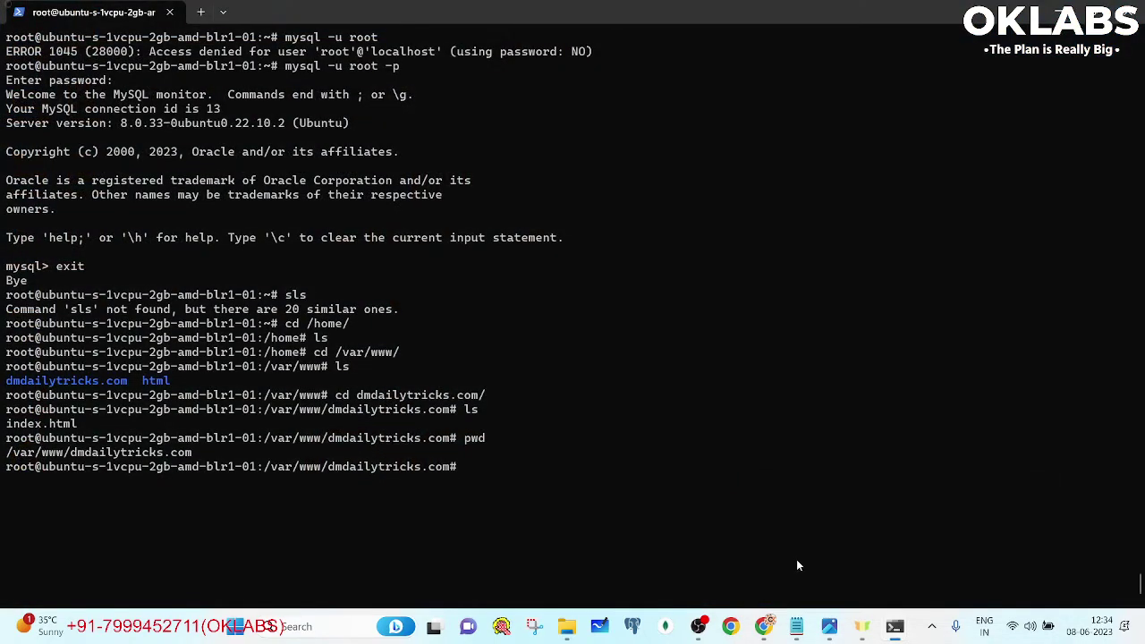
left_click(508, 470)
type("ls")
key("Return")
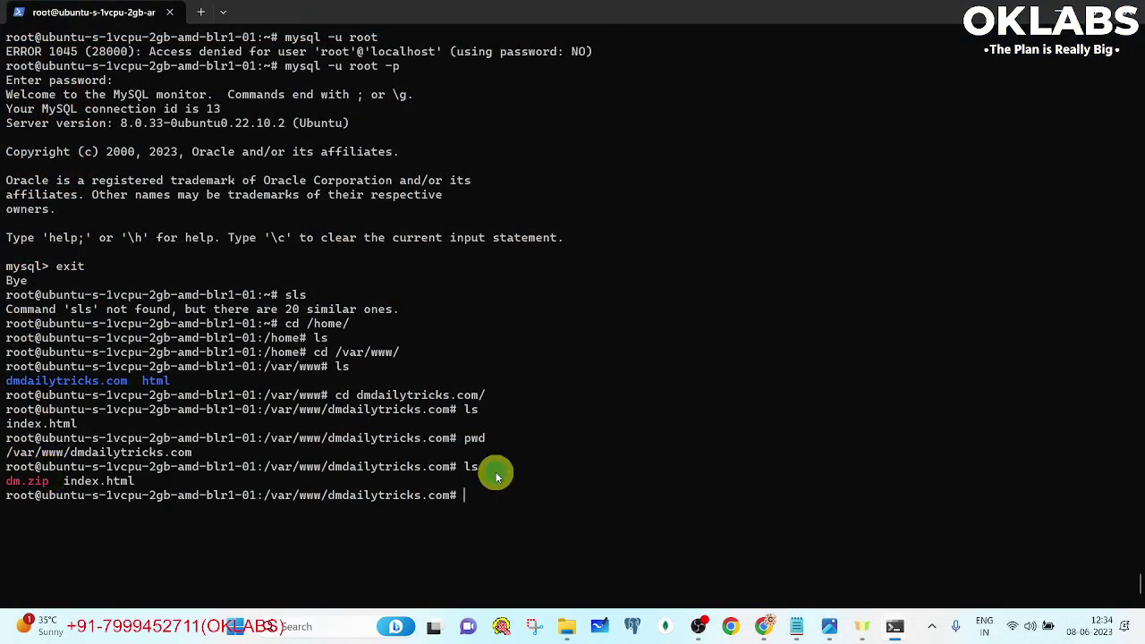
type("unzip dm.zip .")
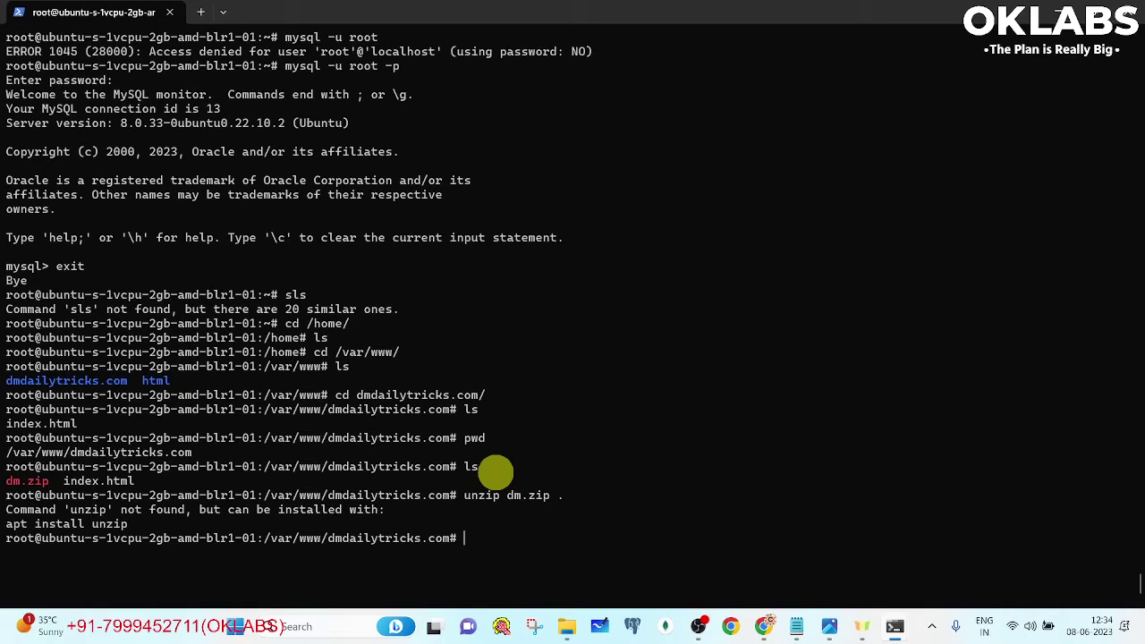
- Install the unzip package with apt, acknowledging the kernel notice and closing the service restart dialog without selecting any service
type("apt install unzip")
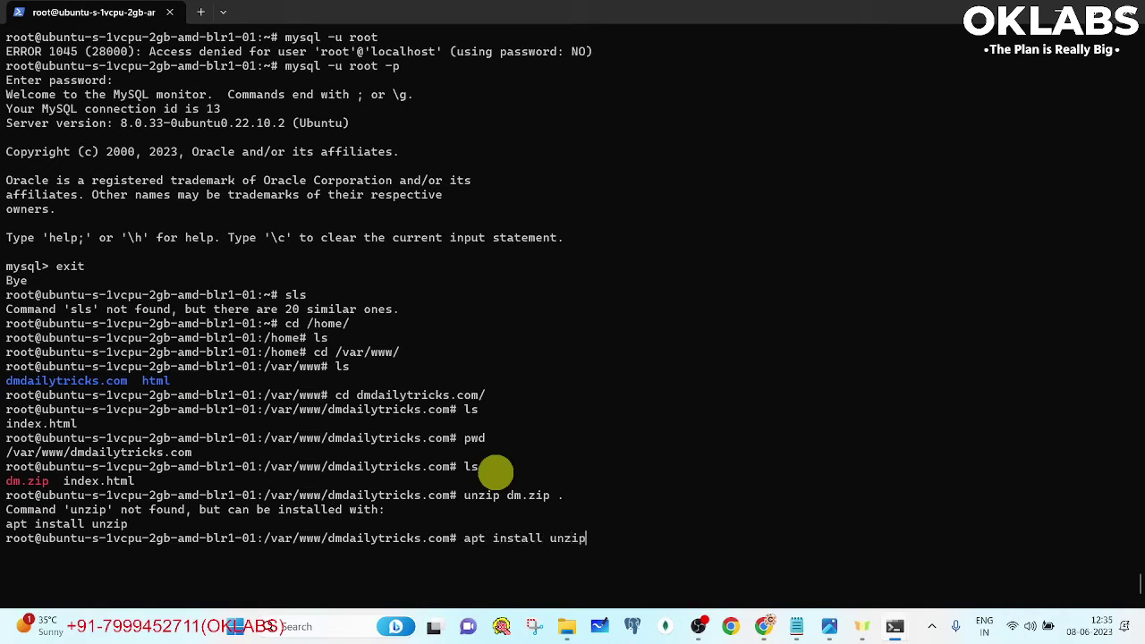
key("Return")
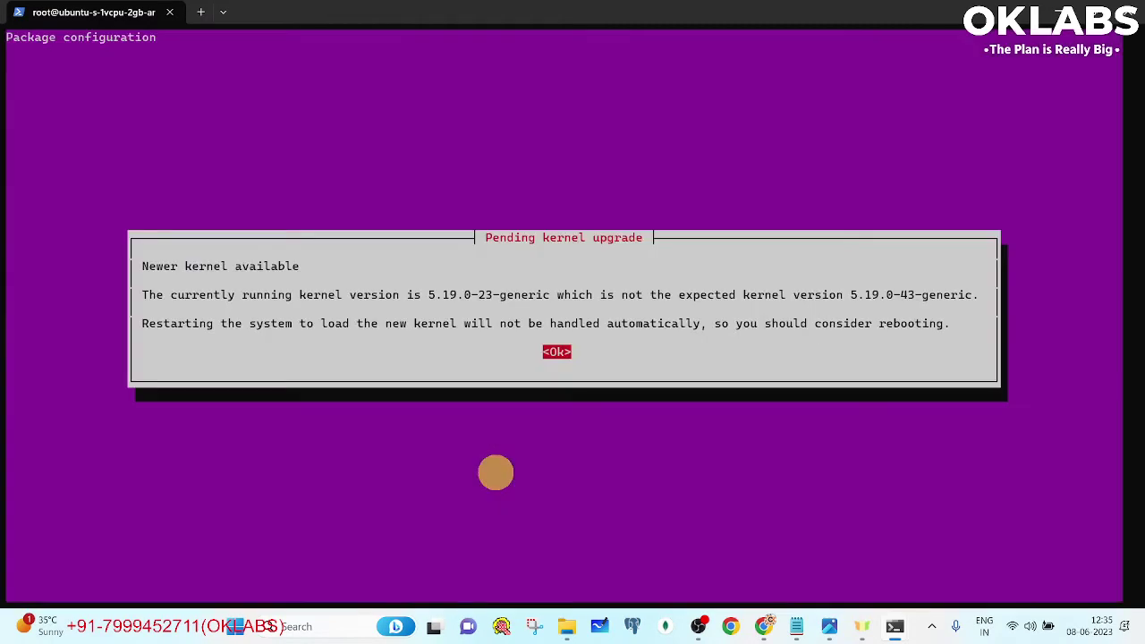
key("Return")
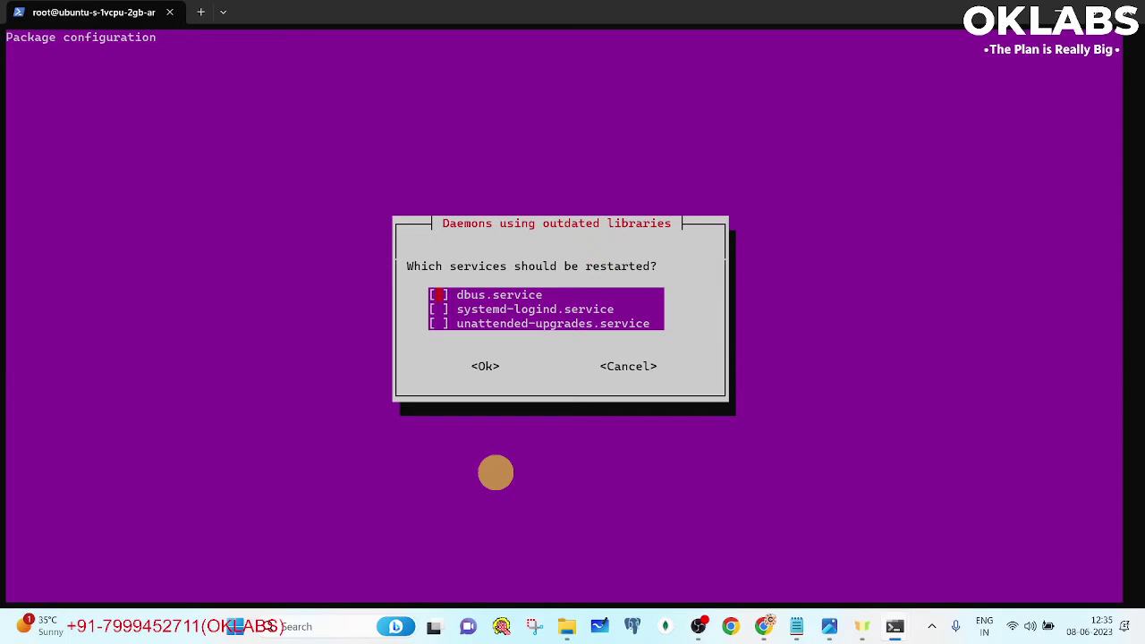
key("Tab")
key("Return")
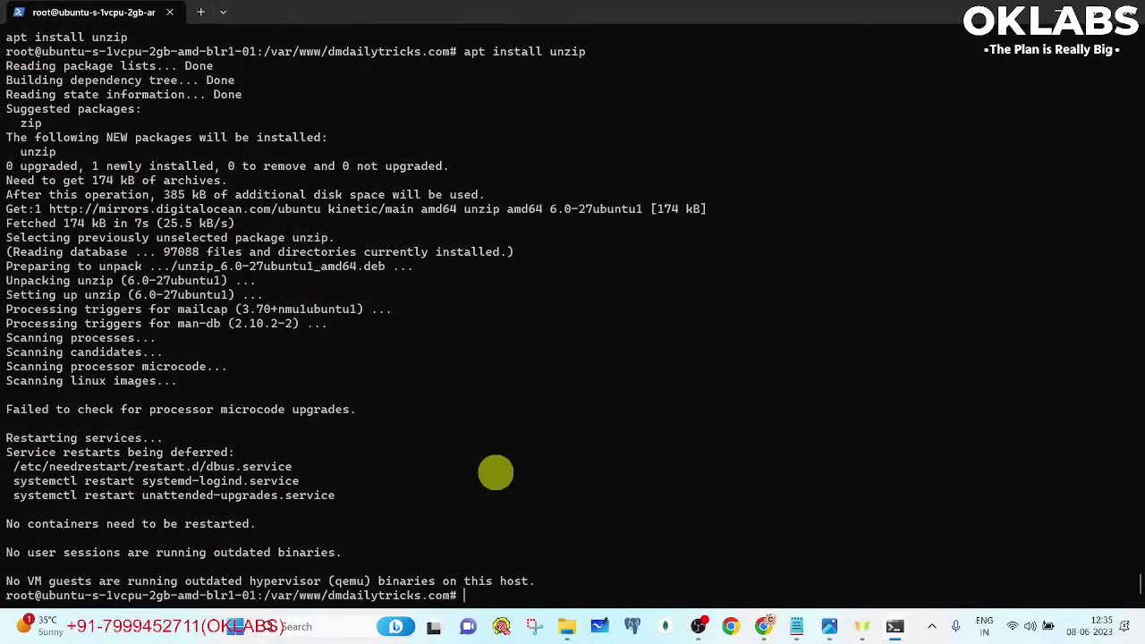
- Clear the terminal, list the folder and try to extract the archive with unzip dm.zip . again
key("ctrl+l")
type("ls")
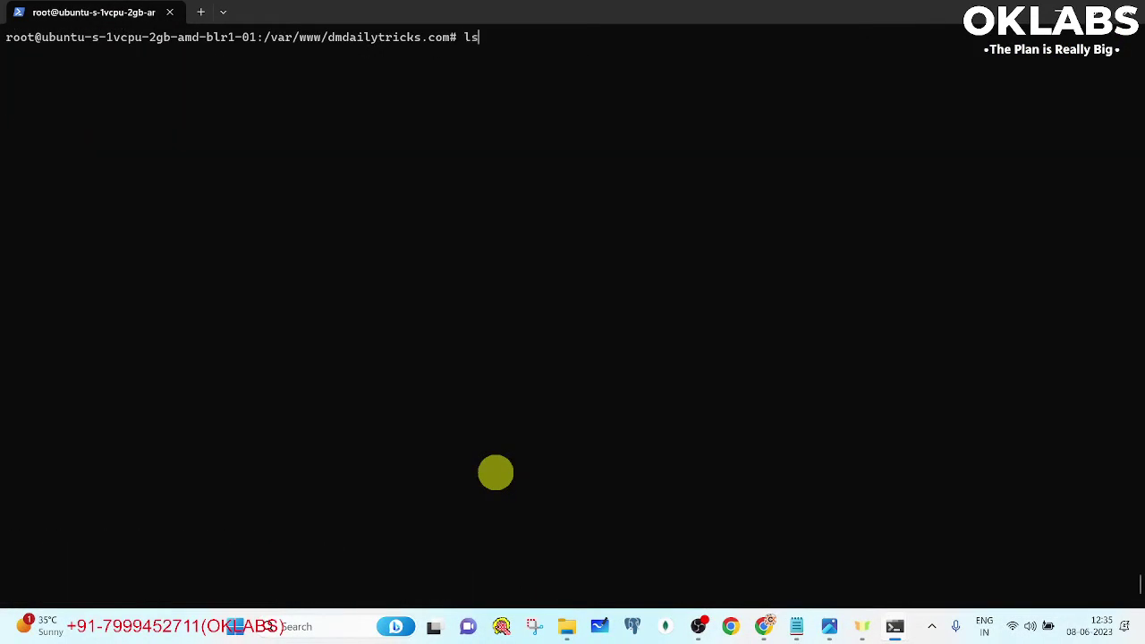
key("Return")
type("unzip")
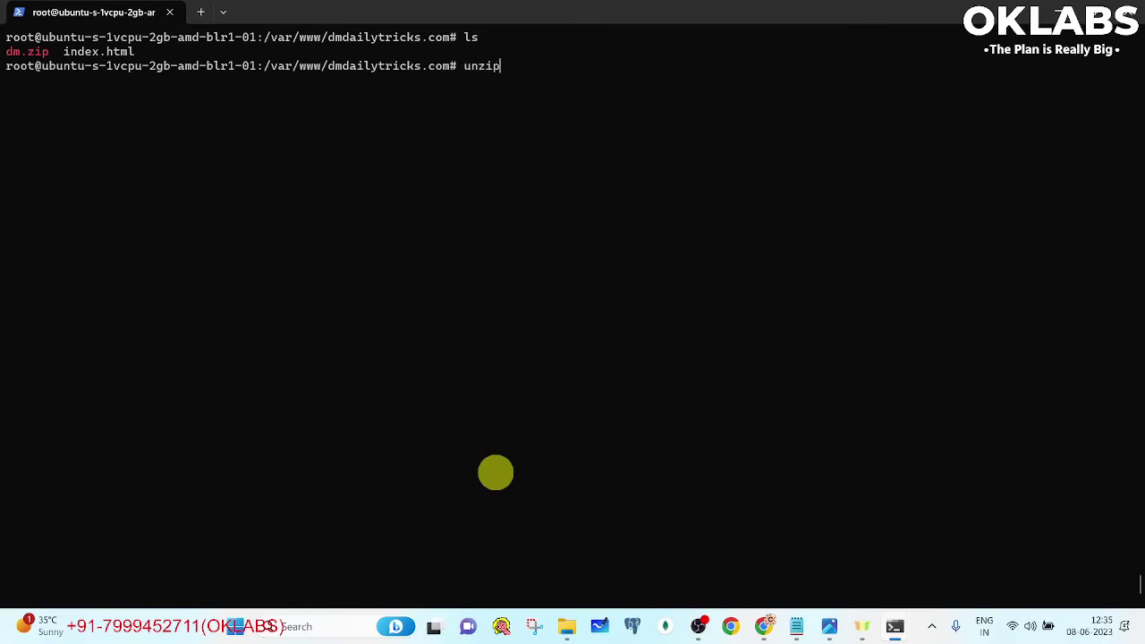
type(" dm")
key("Tab")
key("Return")
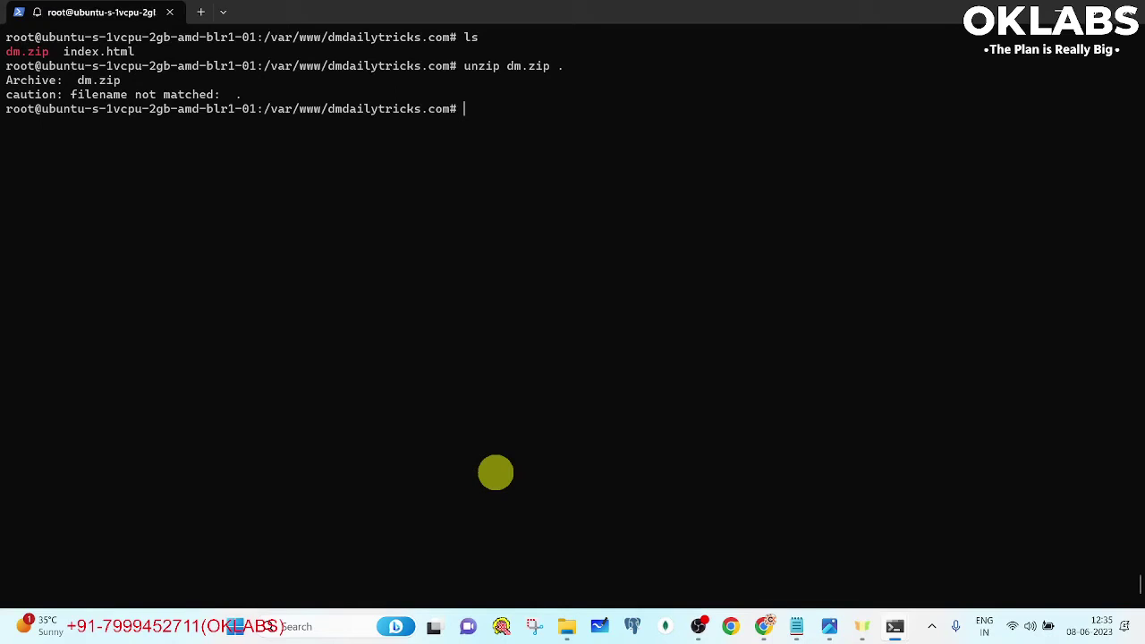
- Extract the archive with unzip dm.zip and list the folder's contents on a cleared screen
type("unzip dm.zip")
key("Return")
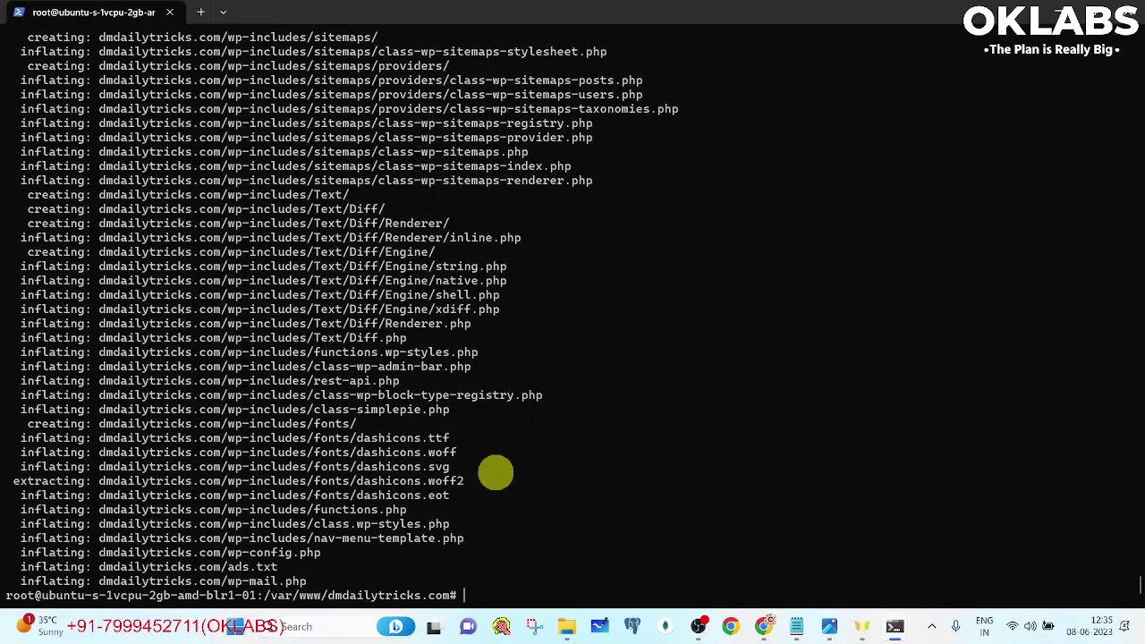
type("ls")
key("Return")
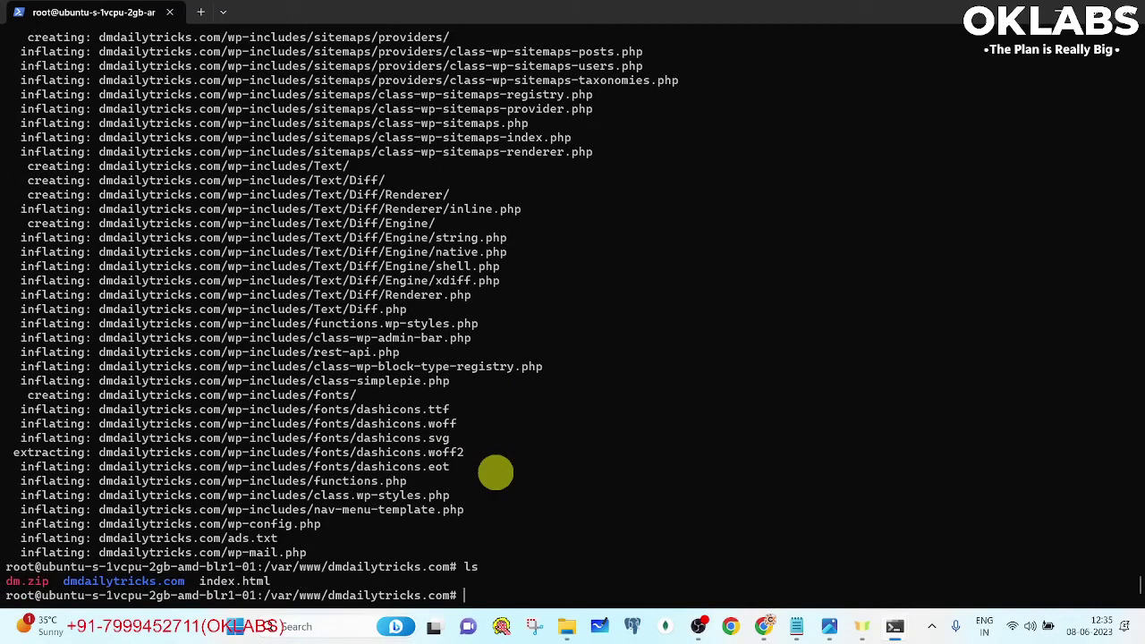
key("ctrl+l")
type("ls")
key("Return")
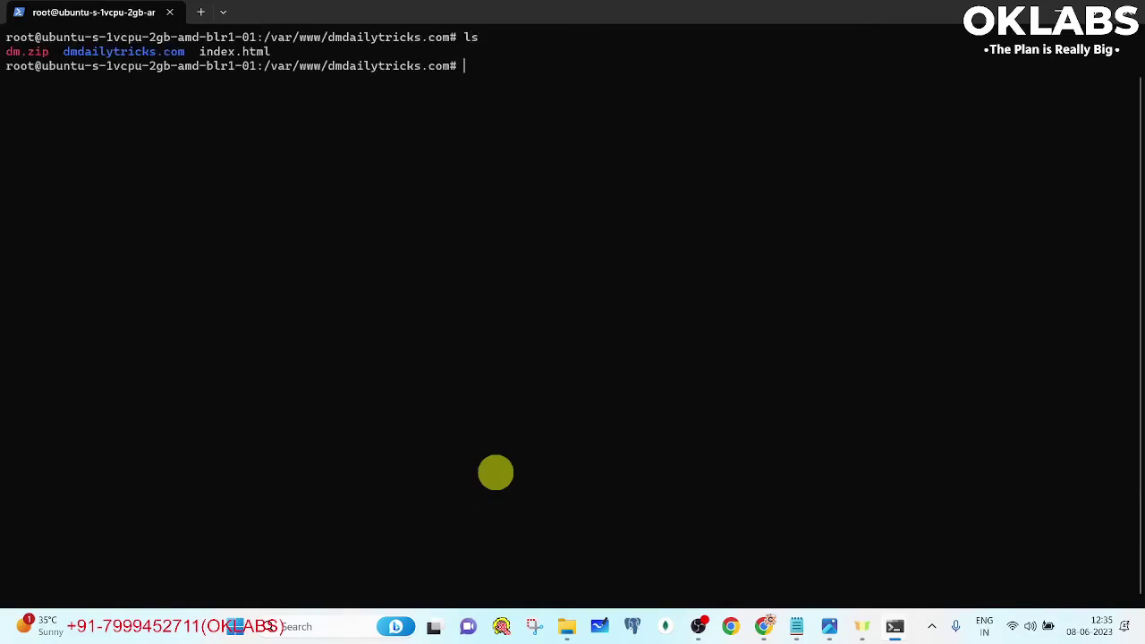
- Print the working directory path and list all files in it with details using ls -al
type("pwd")
key("Return")
left_click_drag(80, 82, 176, 96)
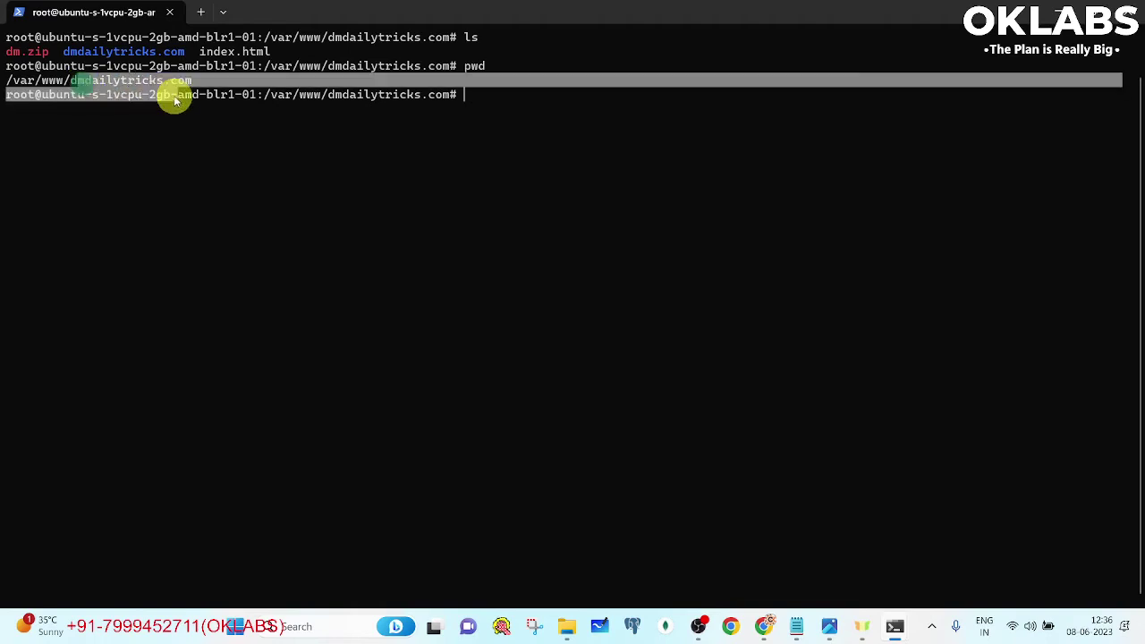
left_click(168, 111)
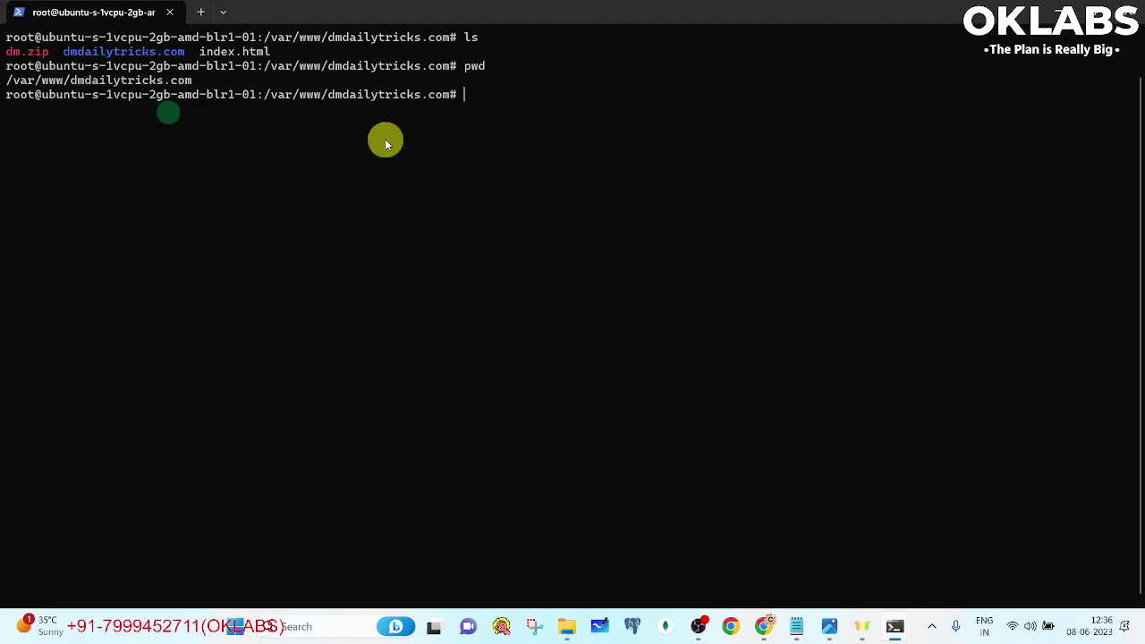
type("ls -al")
key("Return")
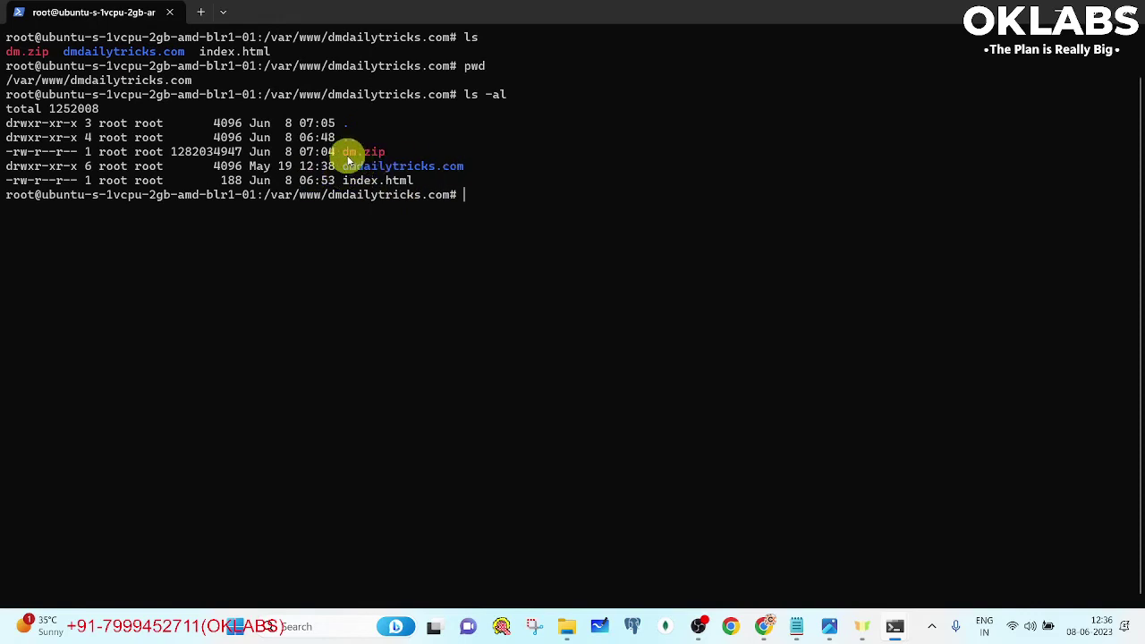
- Delete the dm.zip archive with rm -rf and list the folder's remaining files in detail with ls -al
left_click_drag(342, 152, 399, 152)
key("ctrl+c")
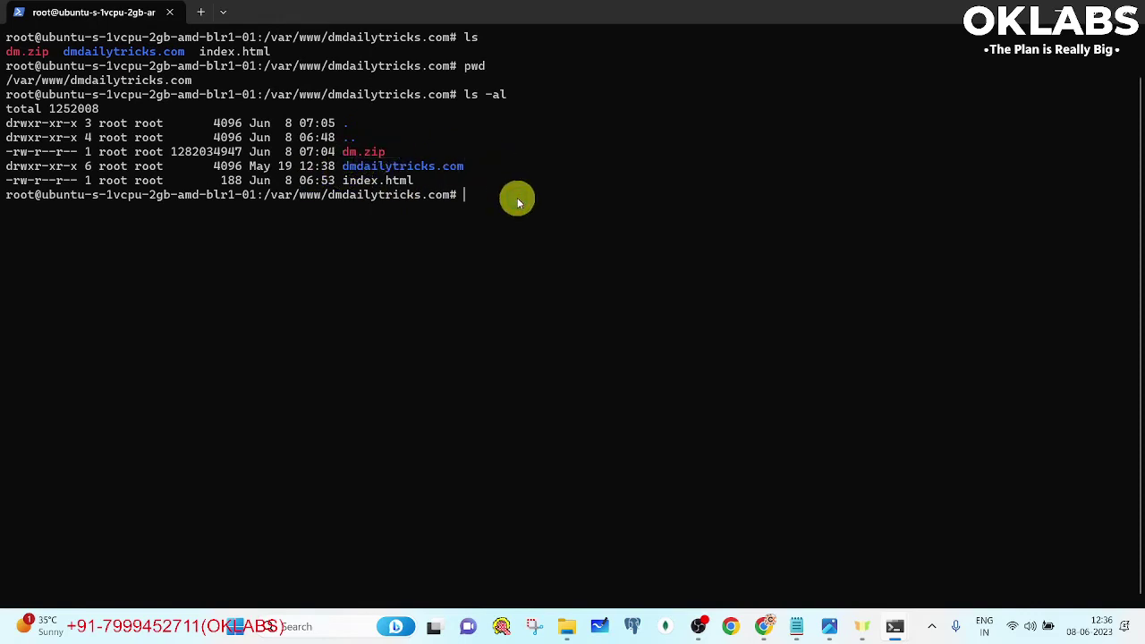
type("rm -rf dm.zip")
key("Return")
type("ls -al")
key("Return")
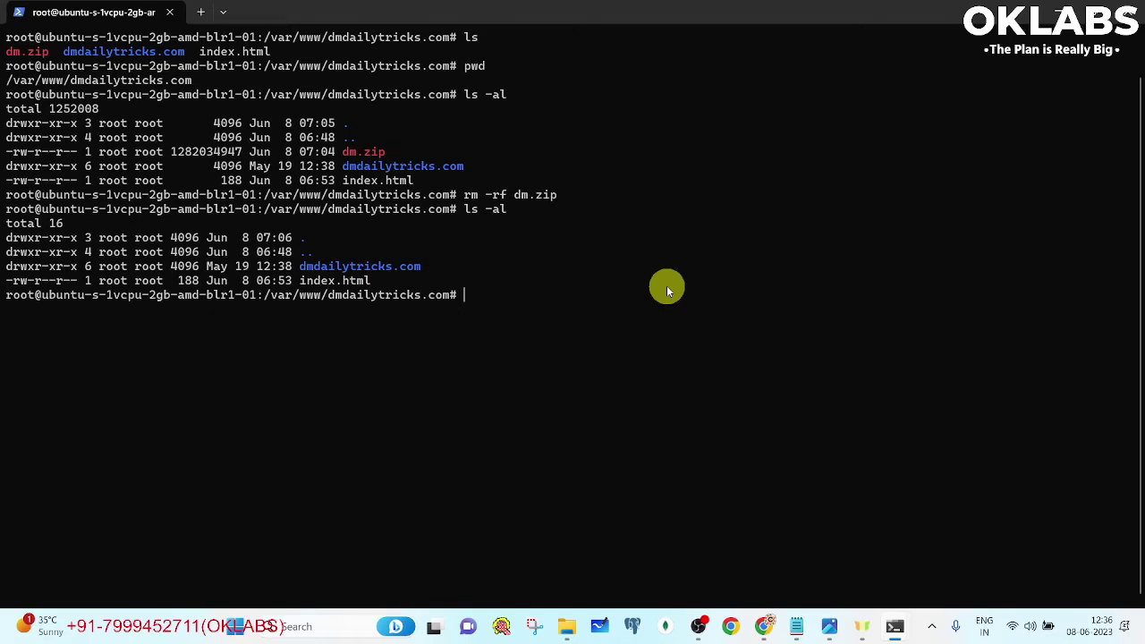
- Move everything matched by dmdailytricks.com/* from the nested folder into the current folder, and list all files with ls -al
type("mv dm")
key("Tab")
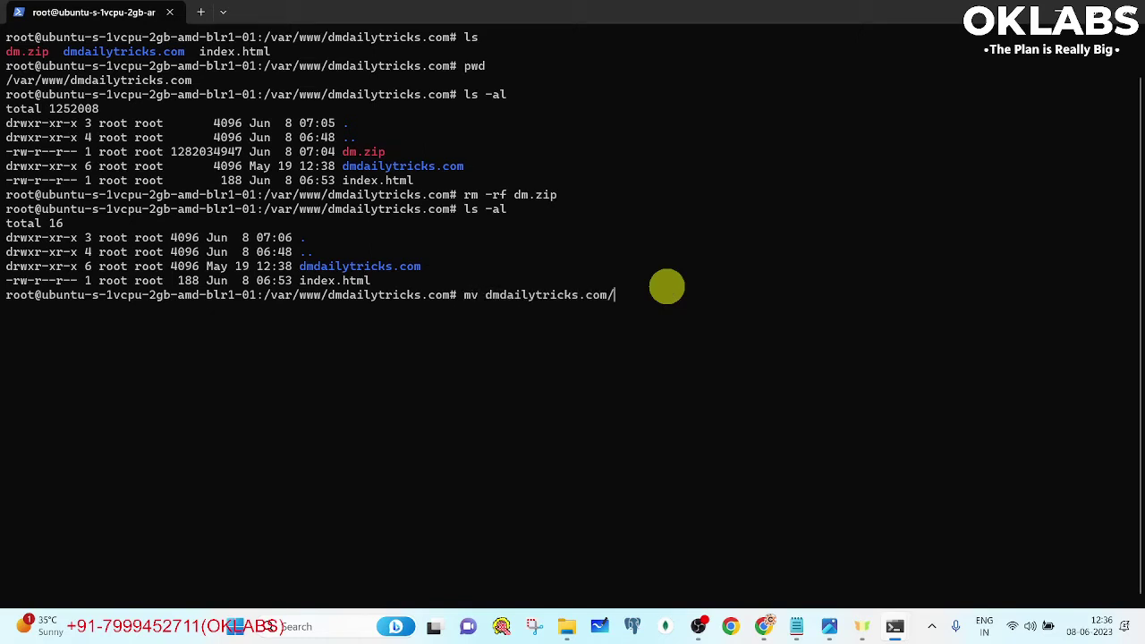
type("* .")
key("Return")
type("ls -al")
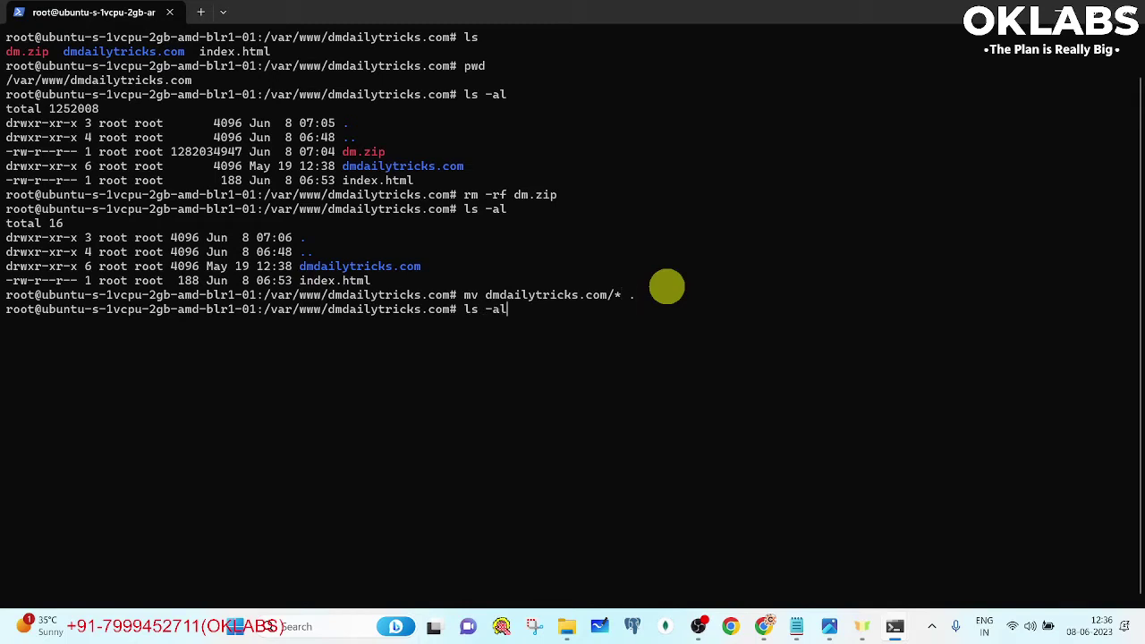
key("Return")
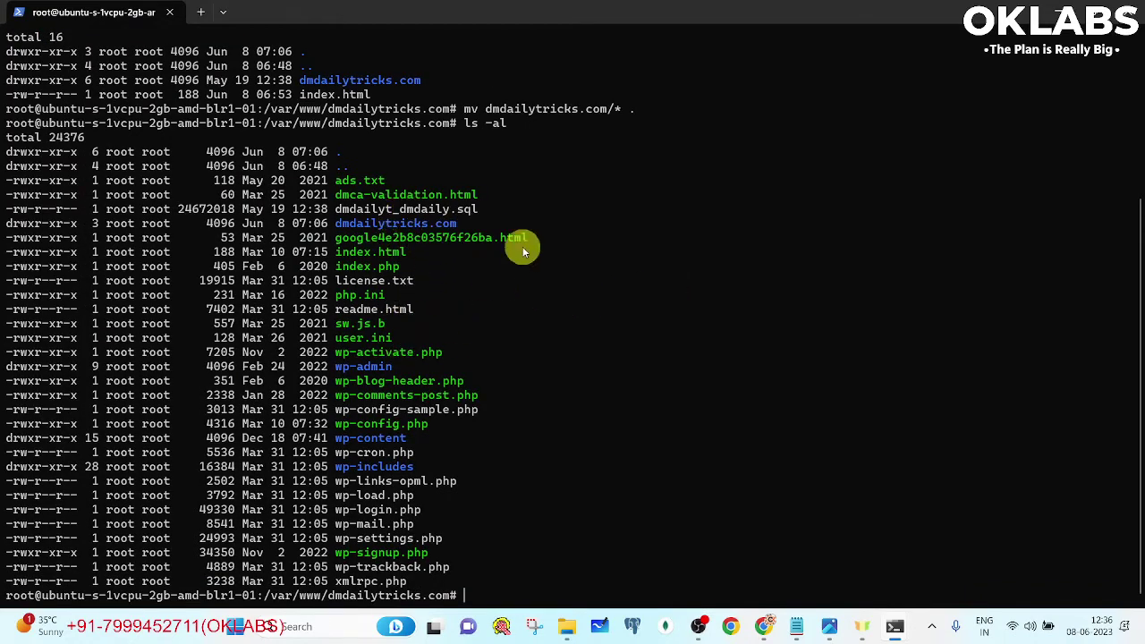
- Enter the nested dmdailytricks.com folder and list all its files, including hidden ones, with ls -al
type("cd ")
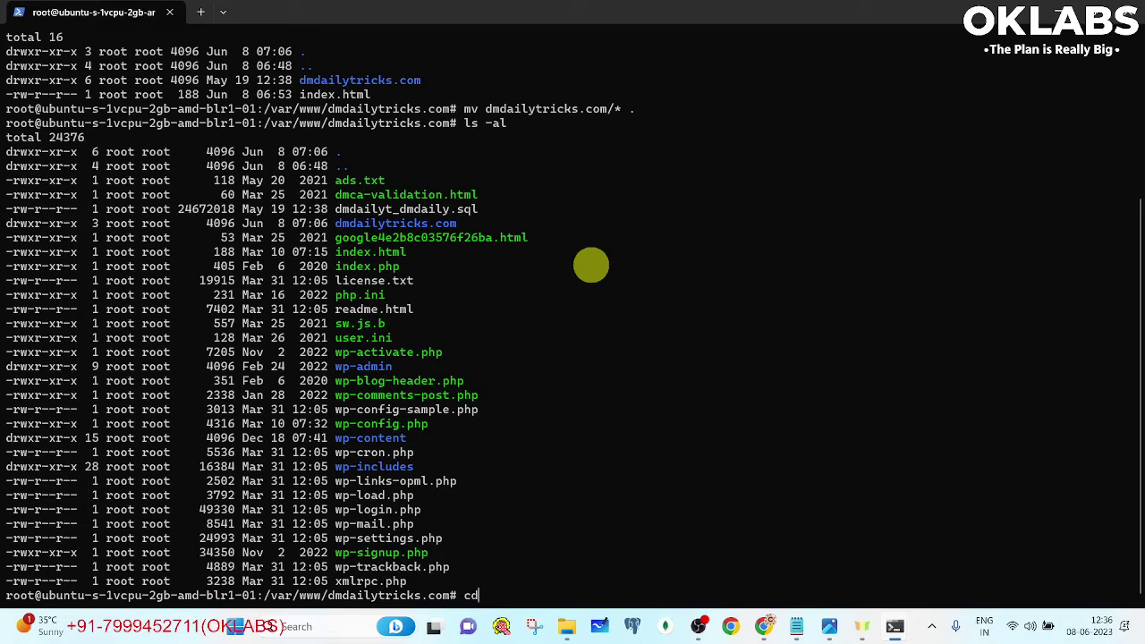
type("dmdailytricks.com/")
key("Return")
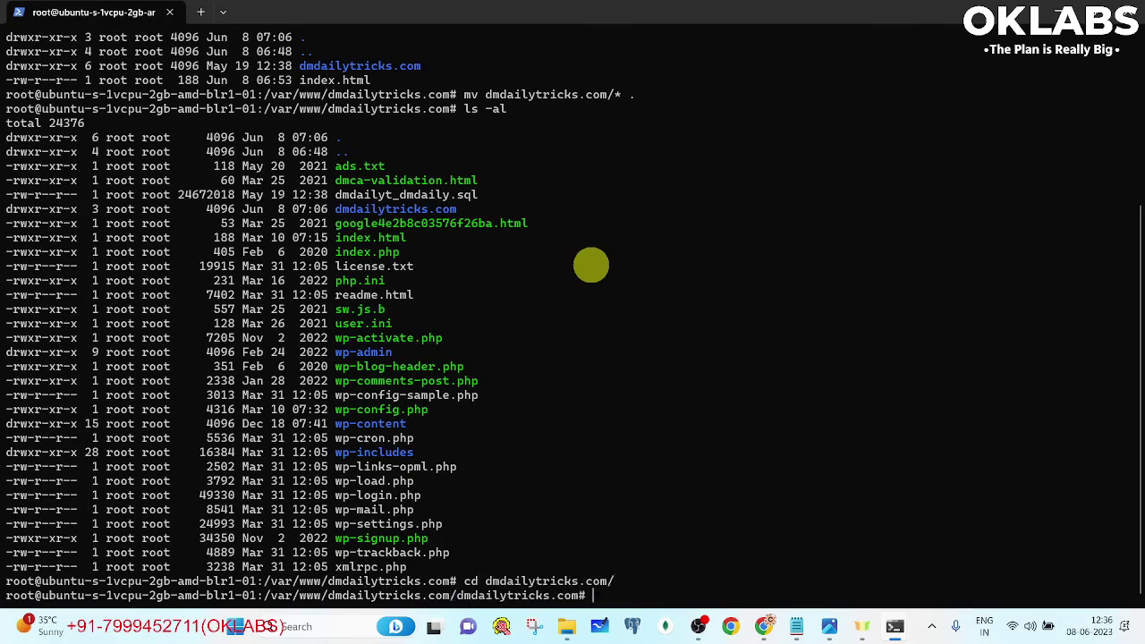
type("ls -al")
key("Return")
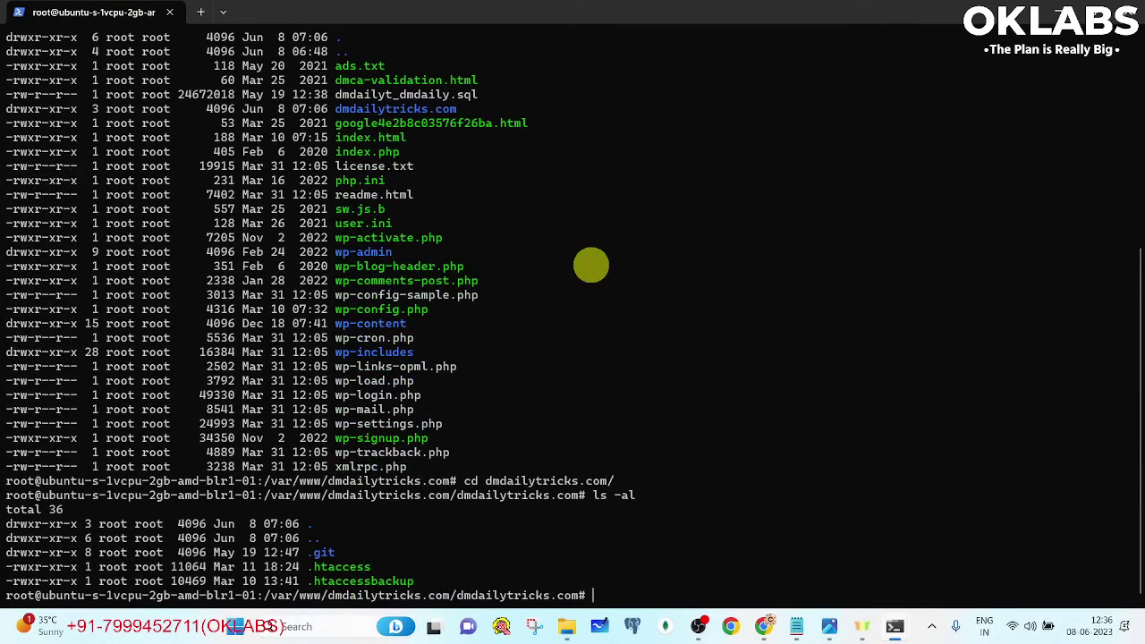
- Move the hidden .htaccess file from the nested folder up to the parent folder
type("mv ")
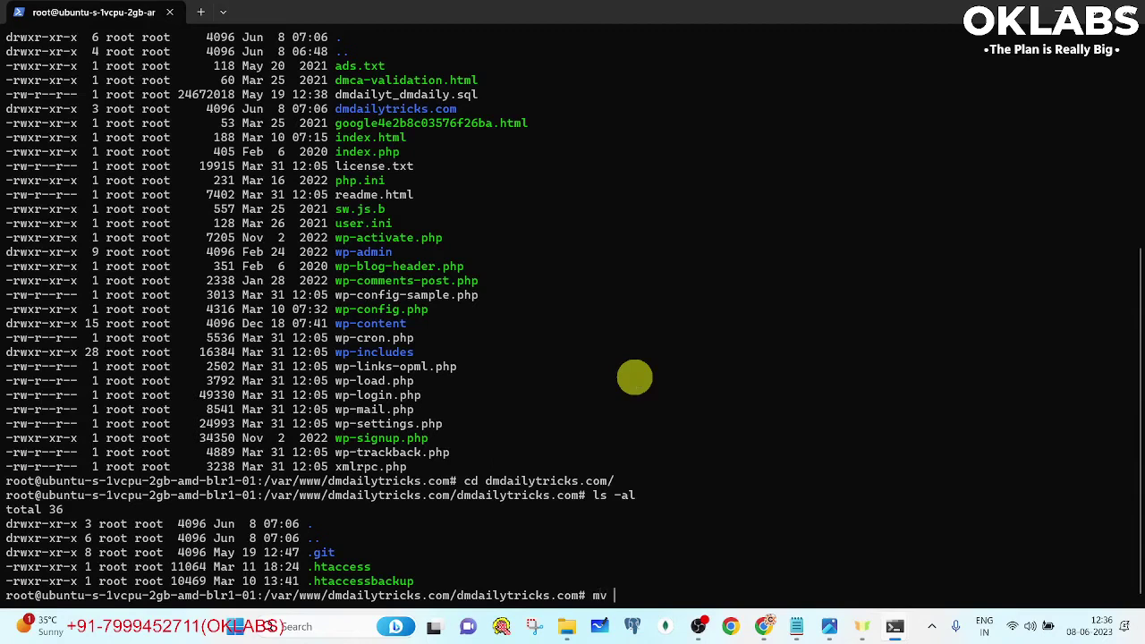
type(".ht")
key("Tab")
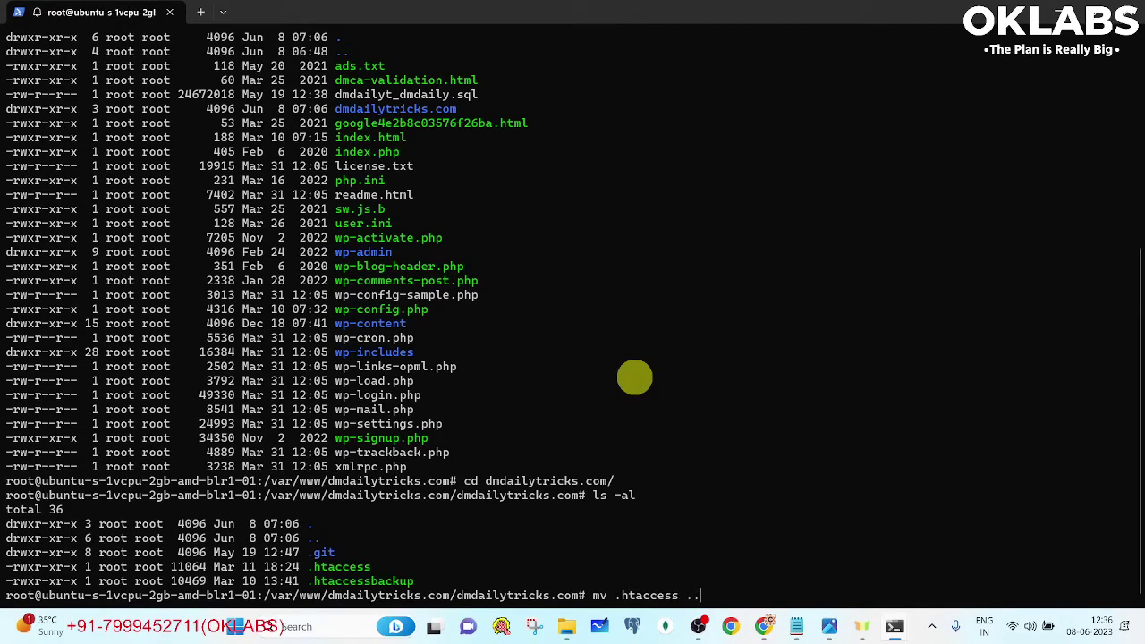
type("..")
key("Return")
- Move the .htaccessbackup file up to the parent folder by reusing and editing the previous mv command
key("Up")
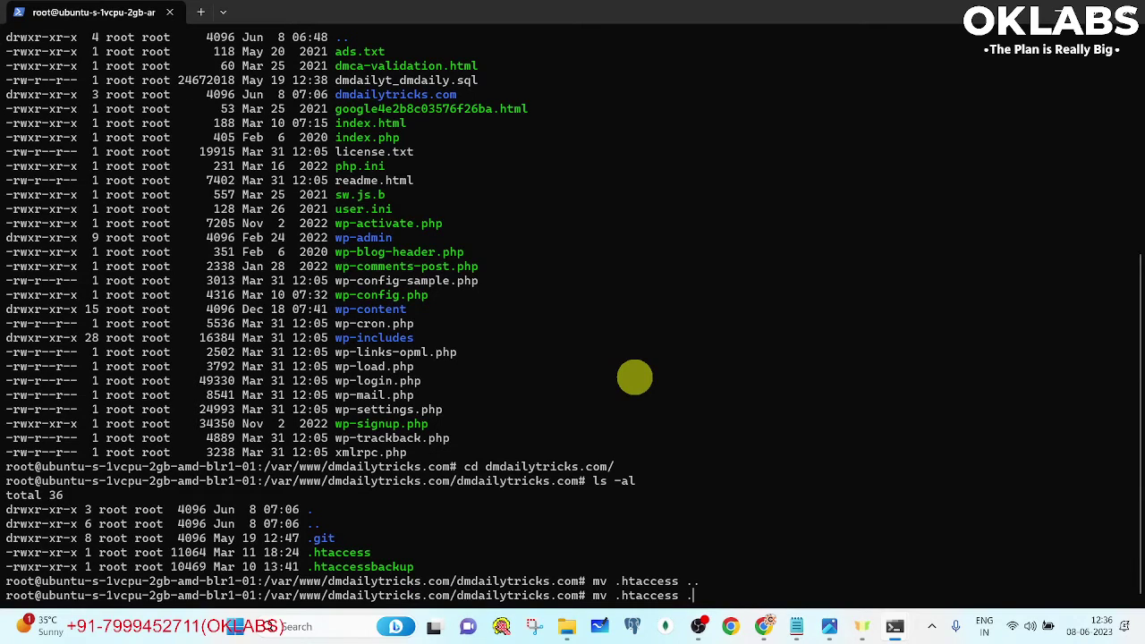
key("BackSpace")
key("BackSpace")
key("BackSpace")
key("BackSpace")
key("BackSpace")
key("BackSpace")
key("BackSpace")
key("BackSpace")
key("BackSpace")
key("BackSpace")
key("BackSpace")
type(".htaccessbackup ..")
key("Return")
- Move the .git directory up to the parent folder and list the nested folder with ls -al
type("mv .")
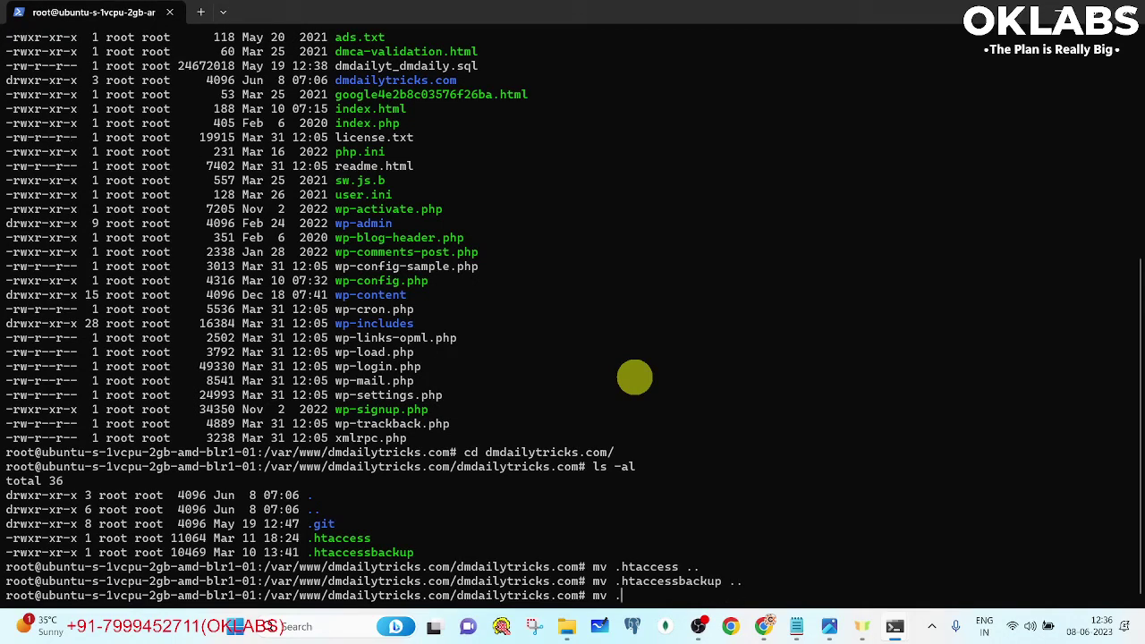
type("git/")
key("BackSpace")
type("/ ")
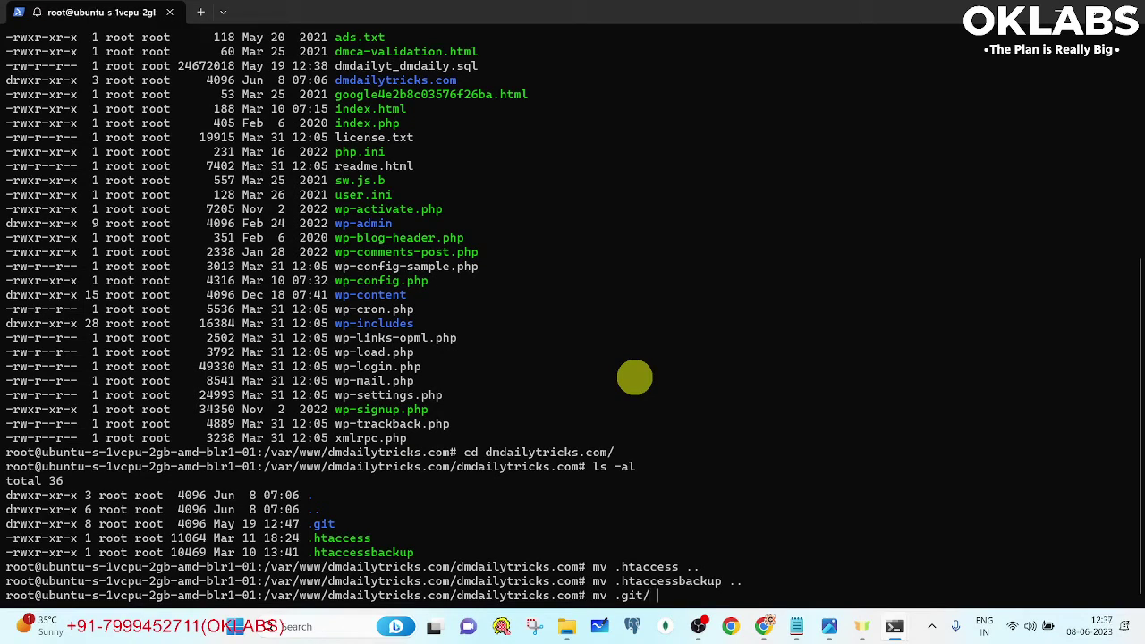
type("..")
key("Return")
type("ls -al")
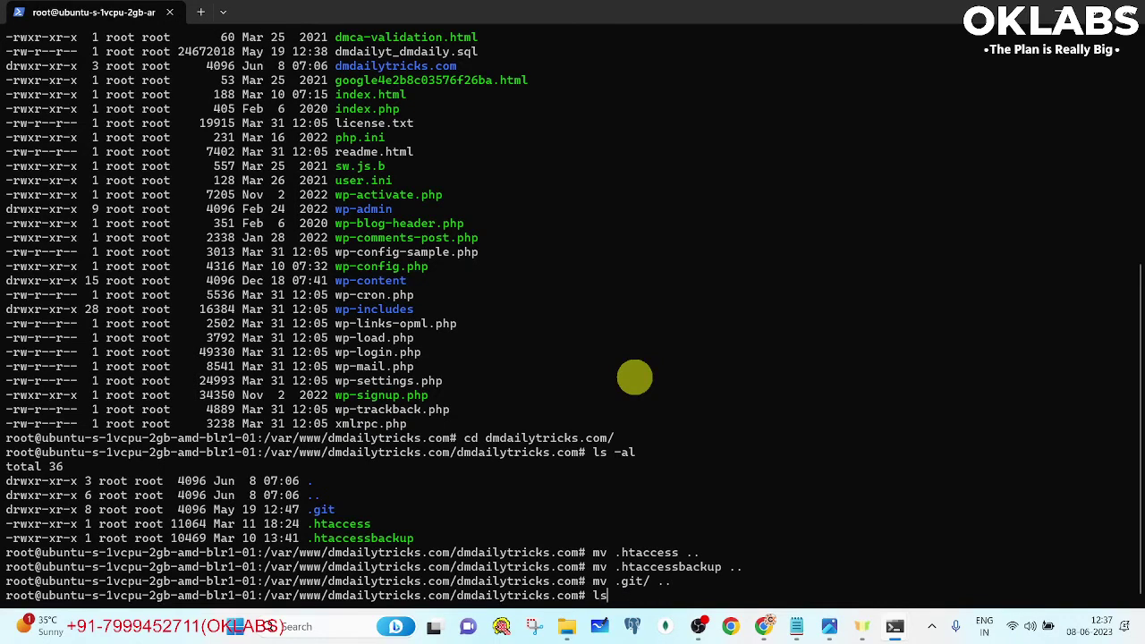
key("Return")
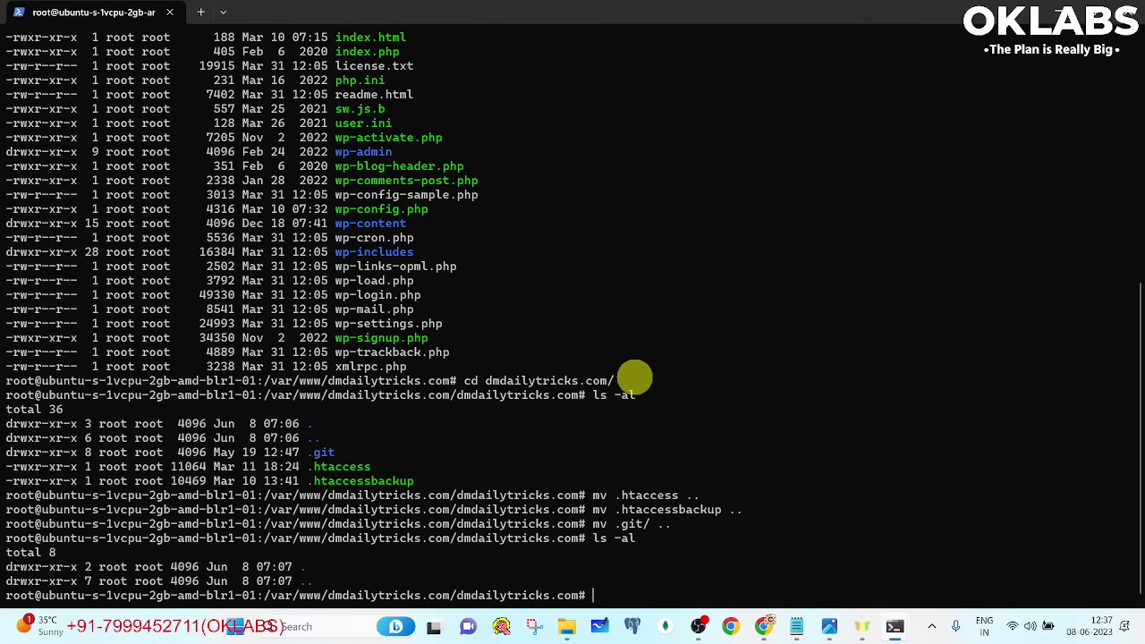
- Return to the parent site folder and list its contents with ls and ls -al
type("cd ..")
key("Return")
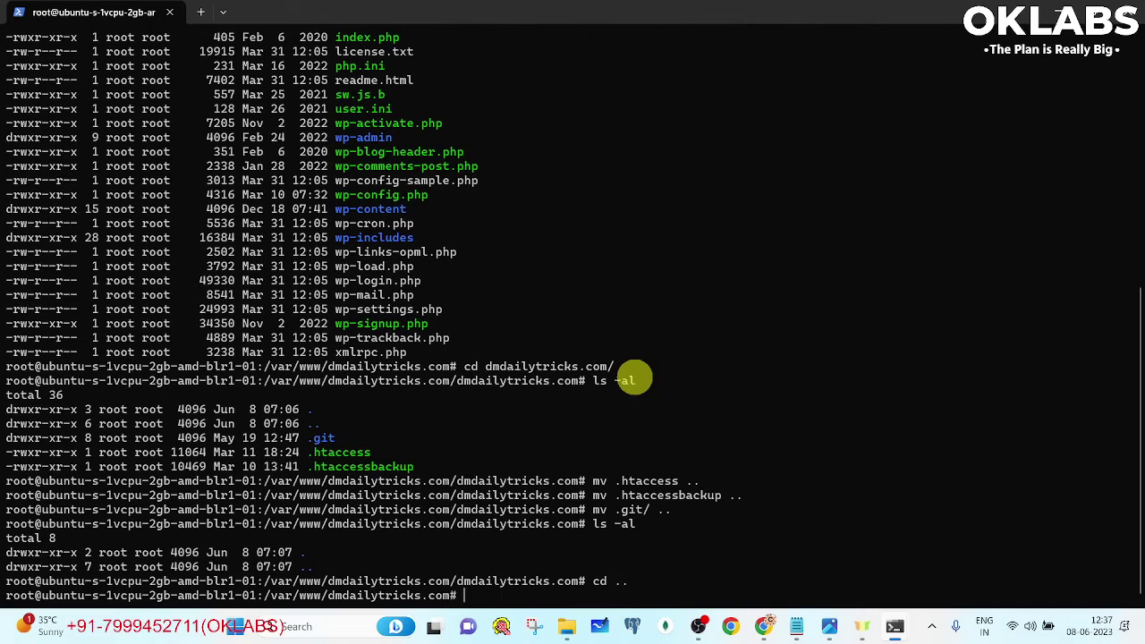
type("ls")
key("Return")
type("ls -al")
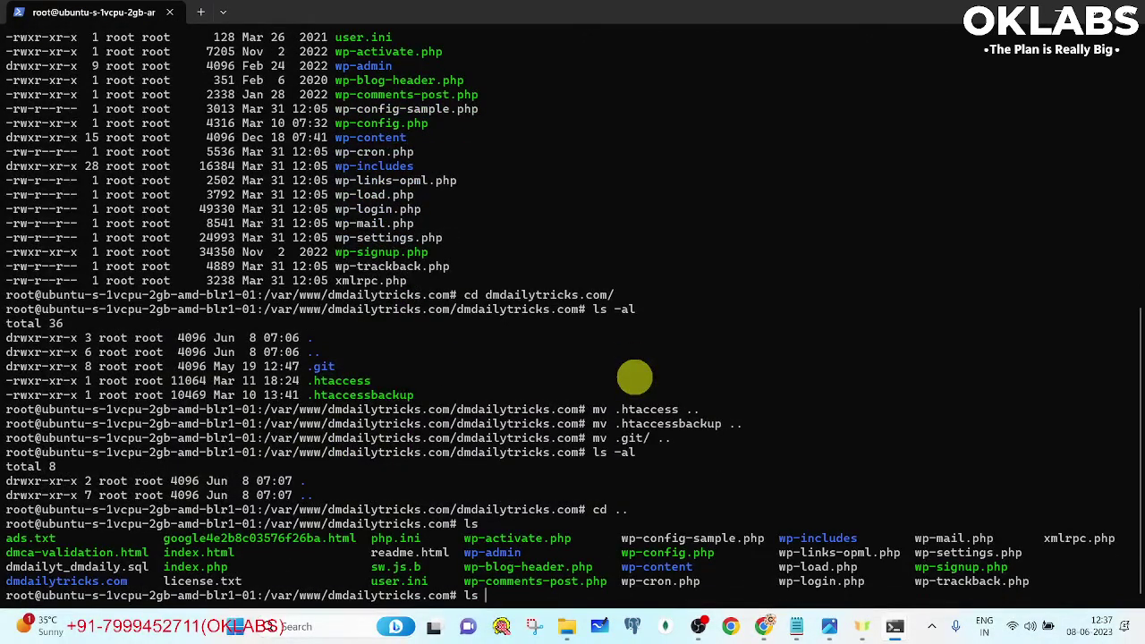
key("Return")
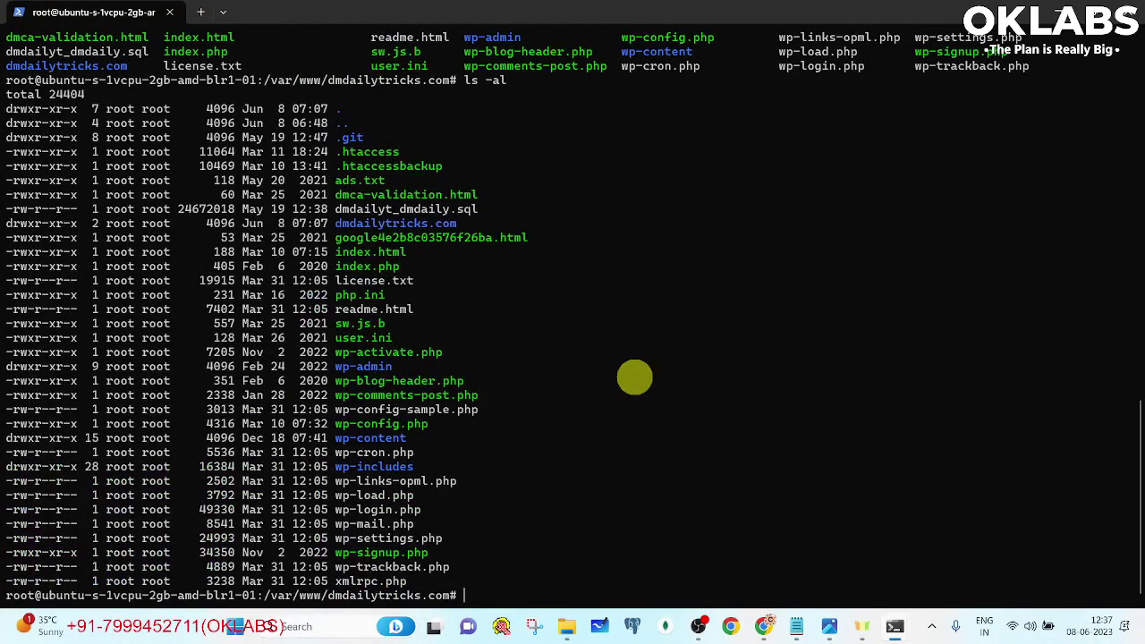
- Delete the nested dmdailytricks.com/ folder with rm -rf
type("rm -rf dm")
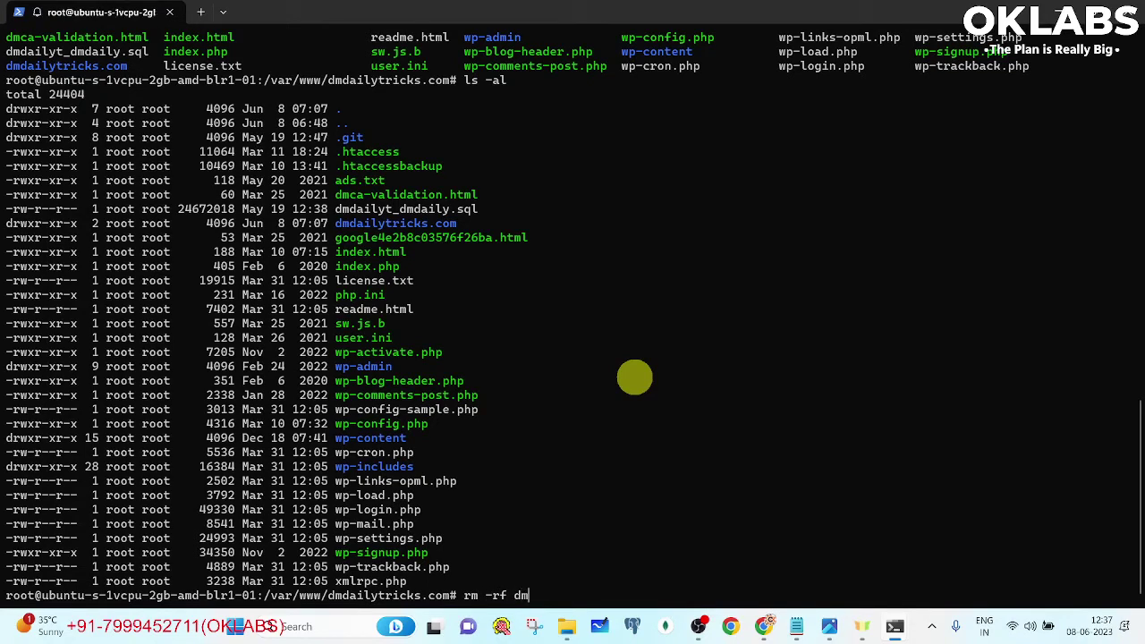
type("dia")
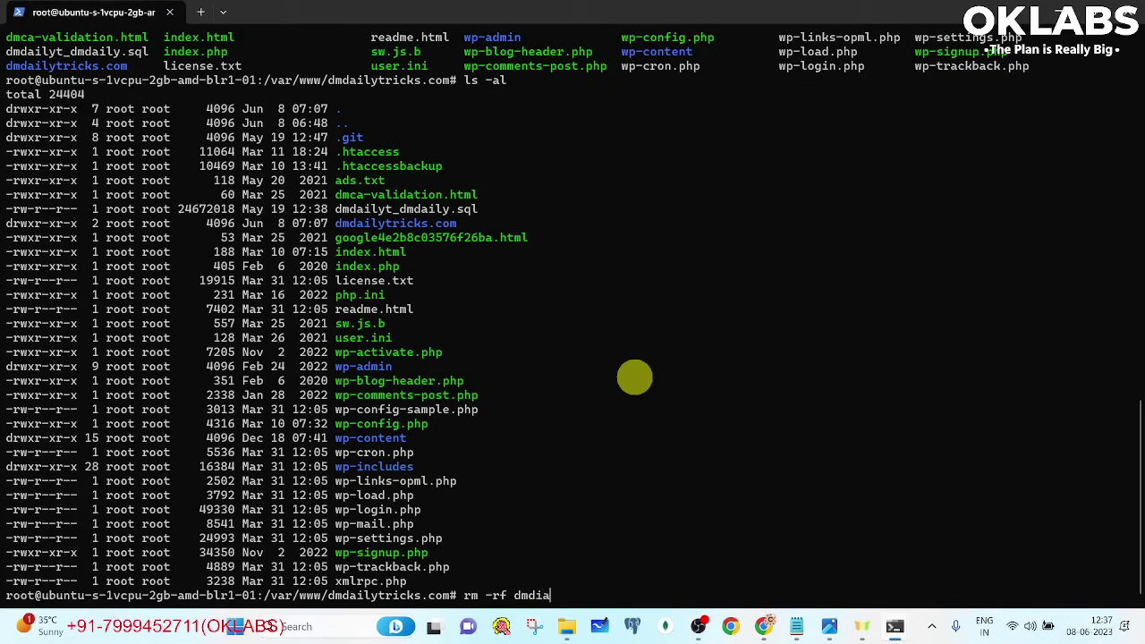
key("BackSpace")
key("BackSpace")
key("Tab")
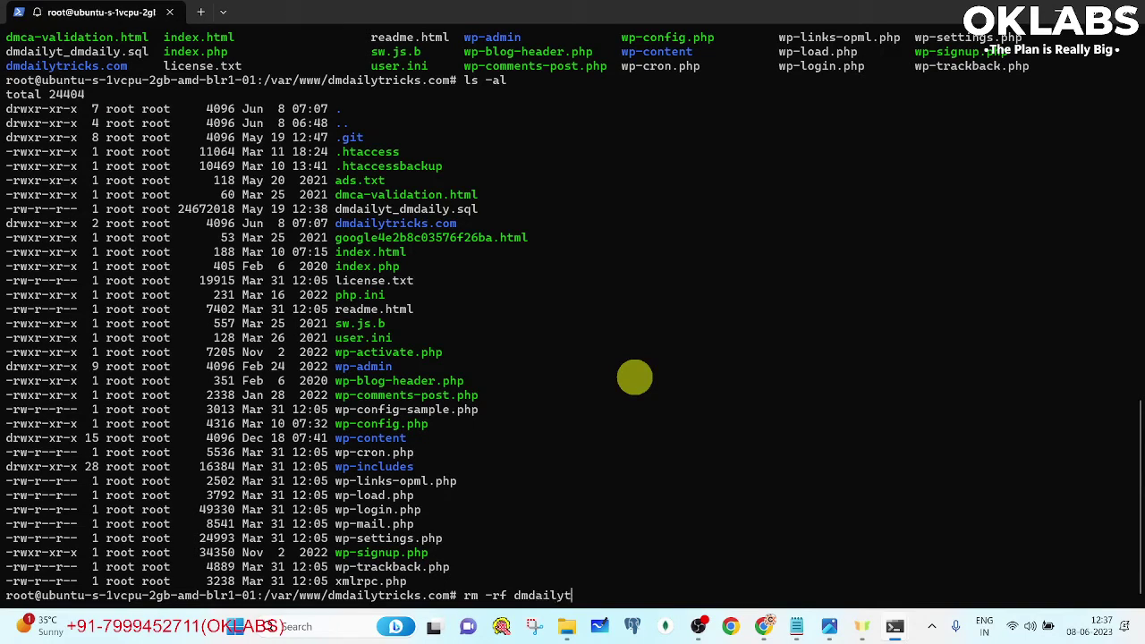
type("r")
key("Tab")
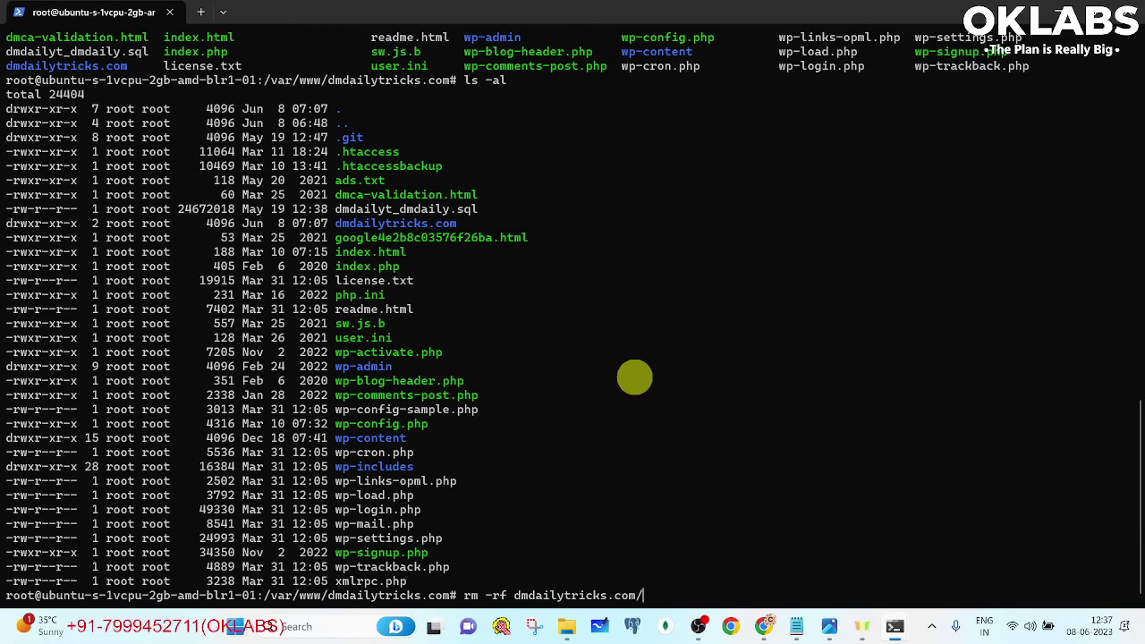
key("Return")
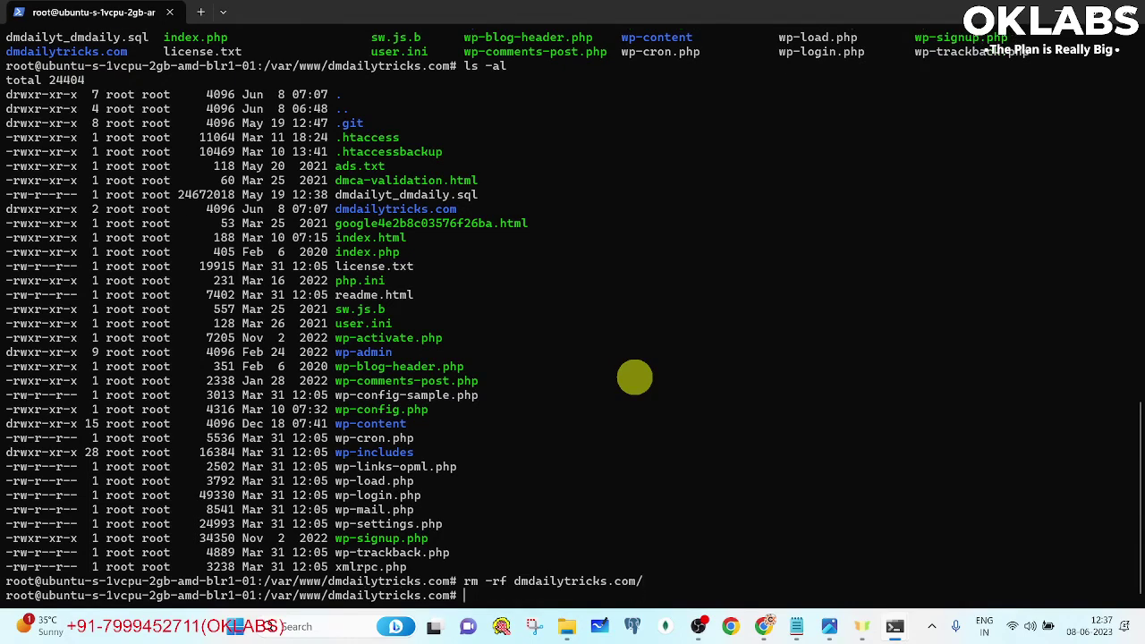
- Check the site folder's contents in brief and detailed form with ls and ls -al
type("ls -al")
key("Return")
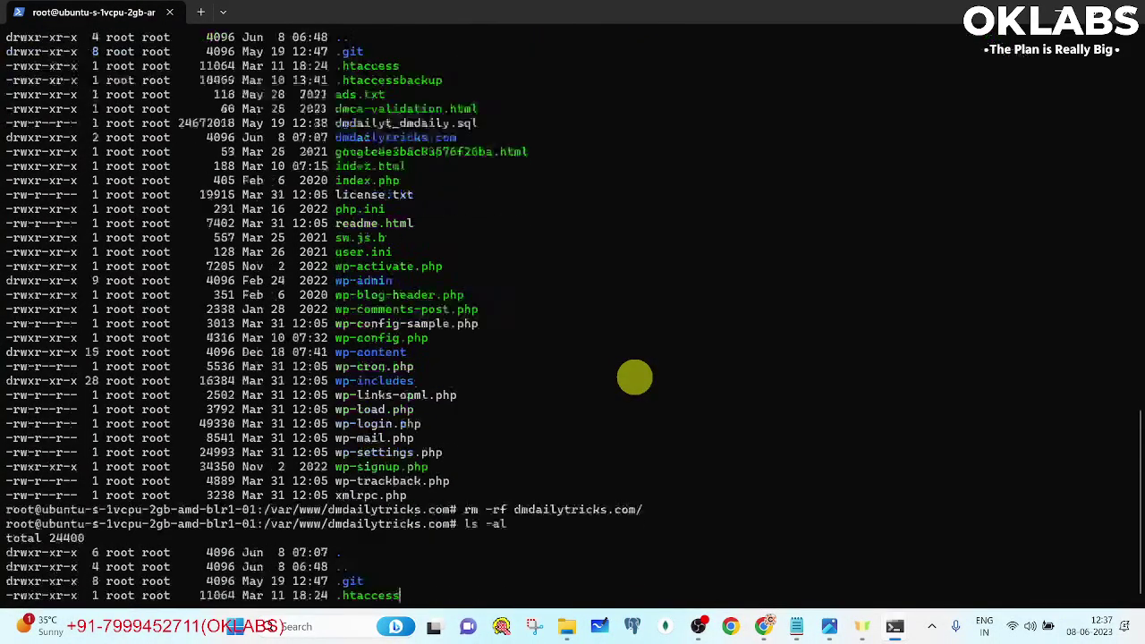
type("ls")
key("Return")
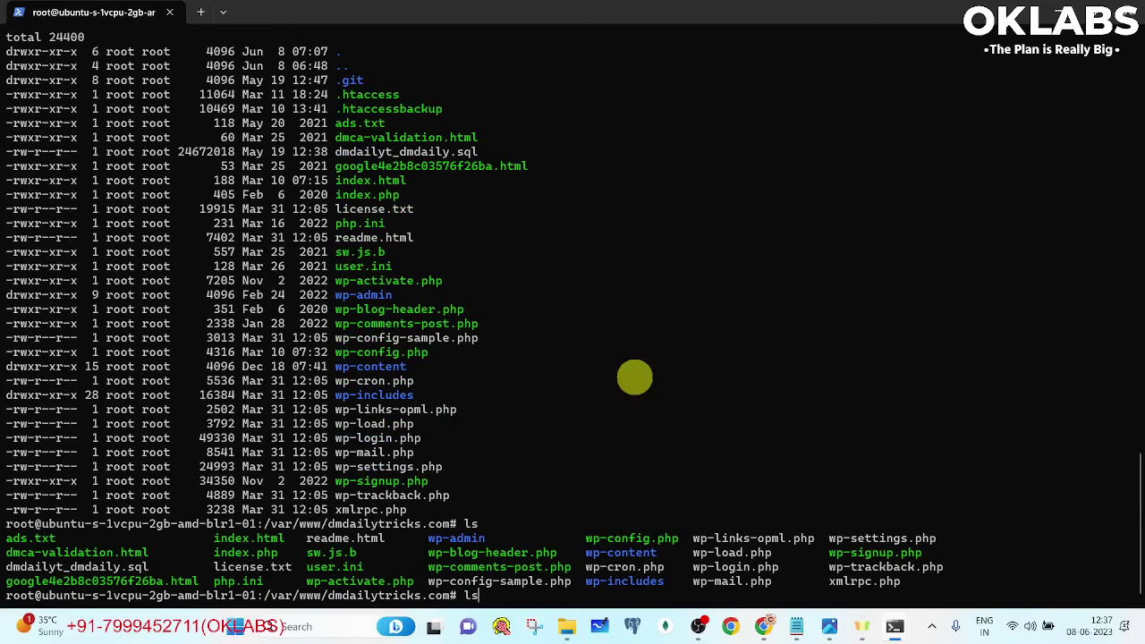
type("ls -al")
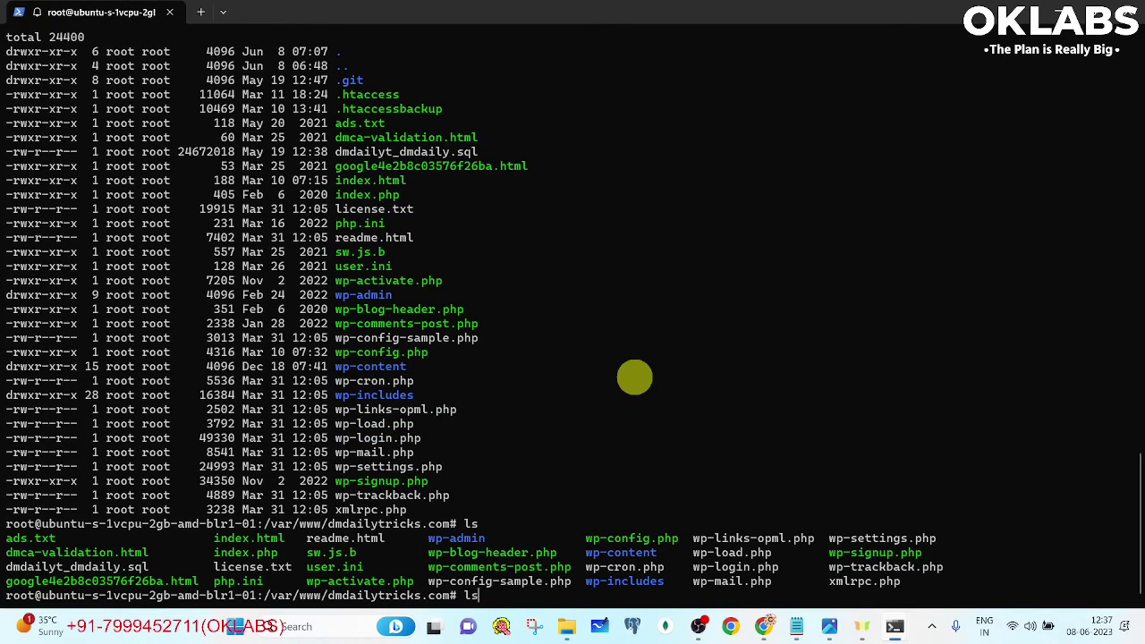
key("Return")
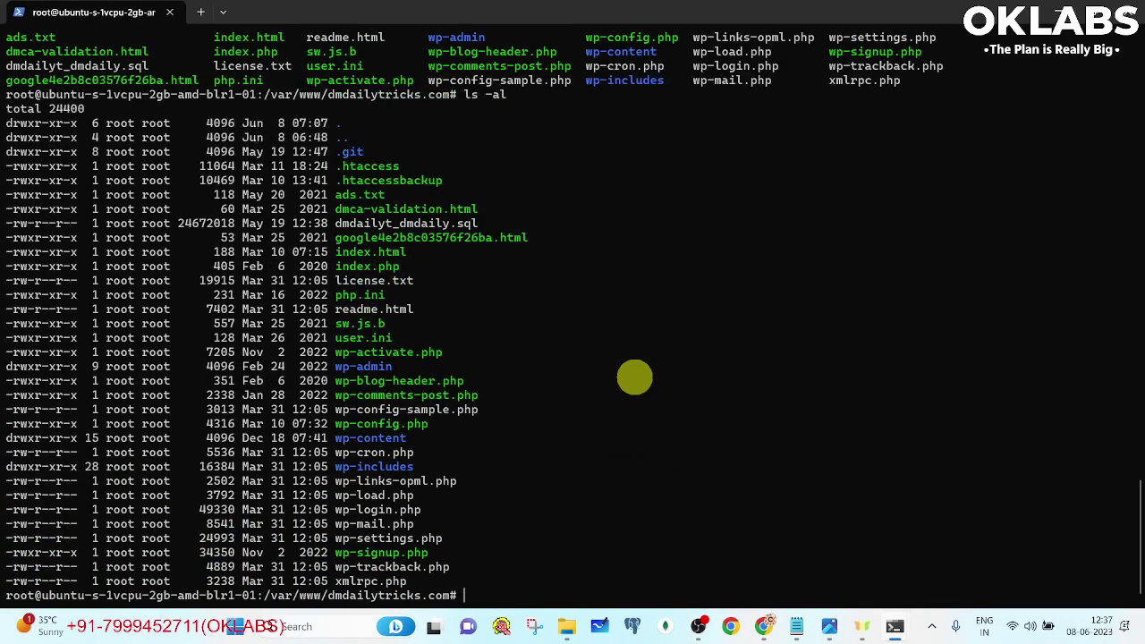
- Delete the database dump dmdailyt_dmdaily.sql from the site folder with rm
type("rm dmd")
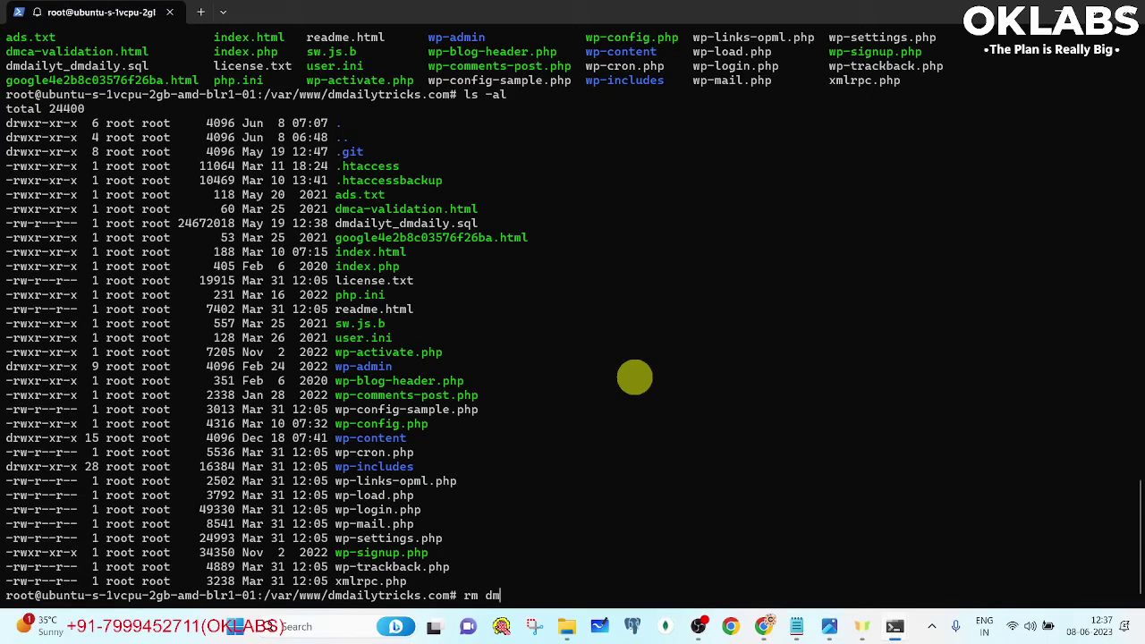
type("ia")
key("BackSpace")
key("BackSpace")
key("Tab")
key("Return")
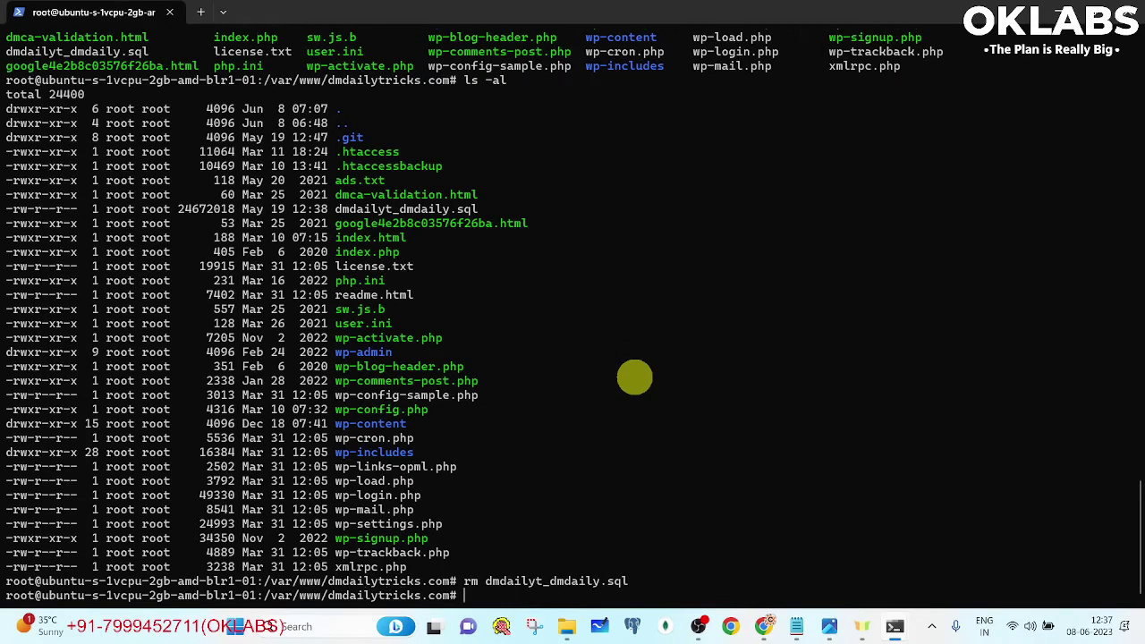
- List the site folder again with ls and ls -al to verify the files left after removing the SQL dump
type("sls")
key("BackSpace")
key("BackSpace")
key("BackSpace")
type("ls")
key("Return")
type("ls -al")
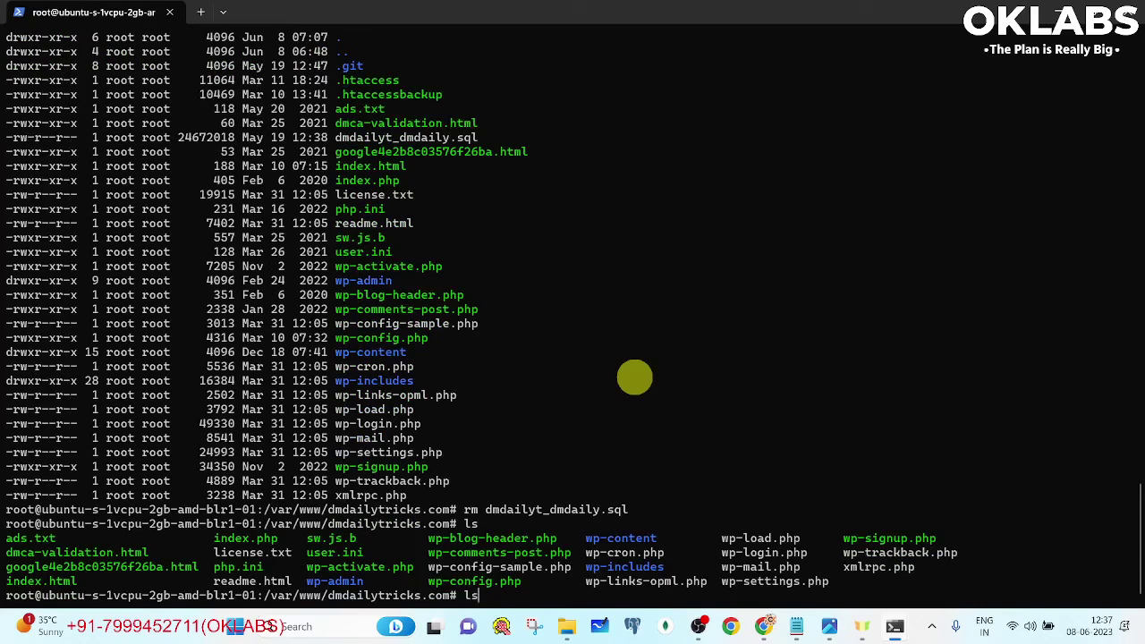
key("Return")
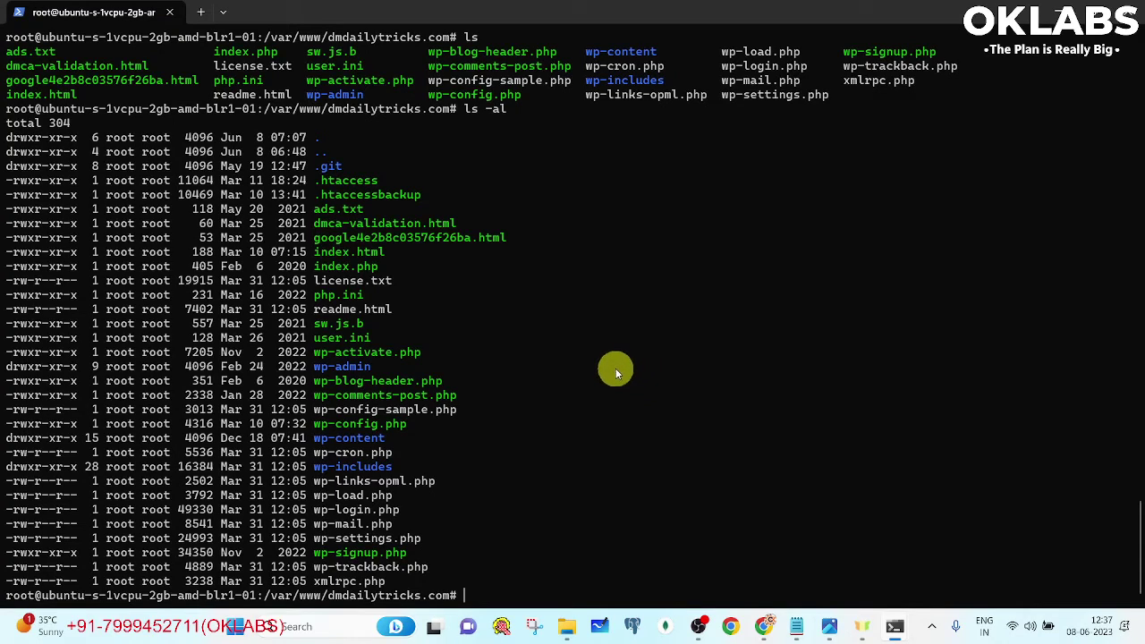
- Switch to the Notepad notes and add the line "Now change permission to 755" below the SCP upload note
left_click(799, 628)
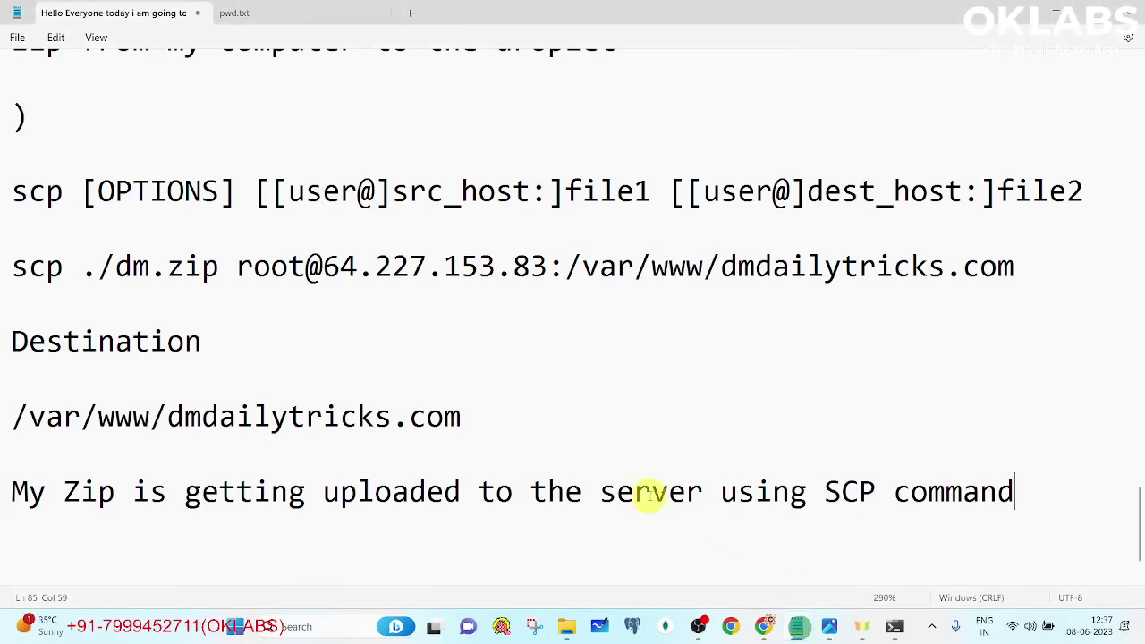
left_click(379, 544)
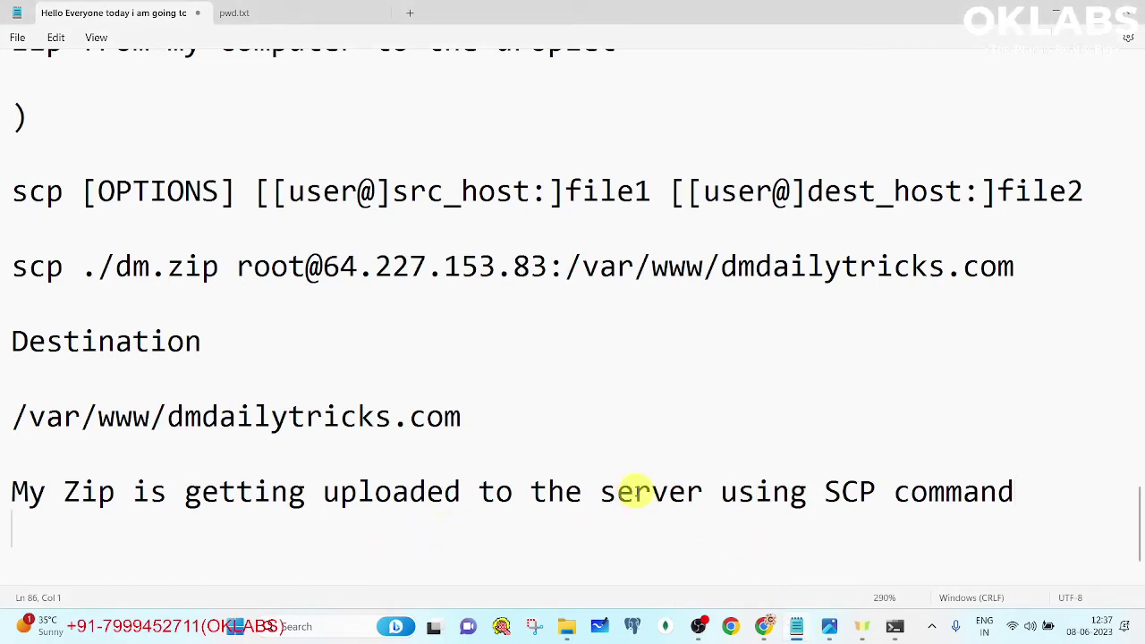
key("Return")
type("U")
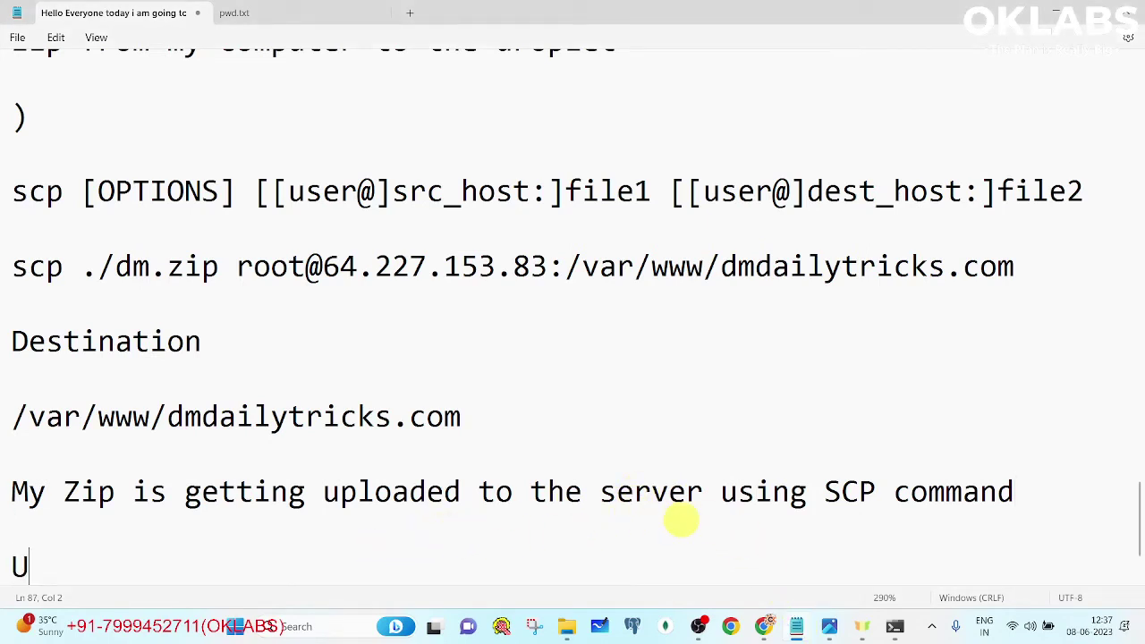
key("BackSpace")
type("Now ")
type("chec")
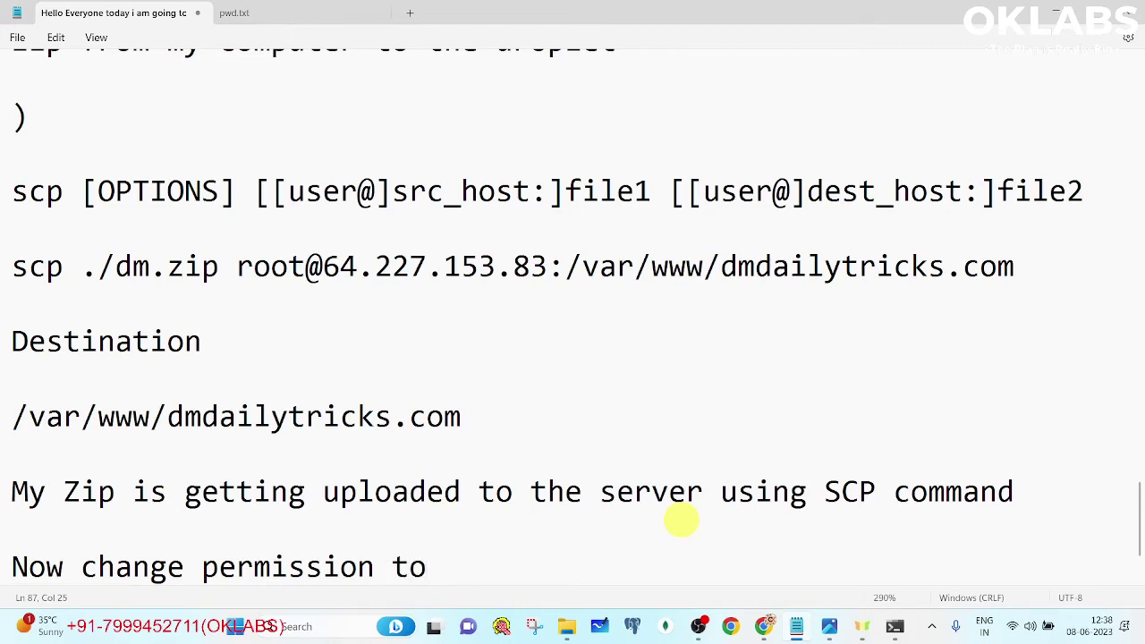
key("Return")
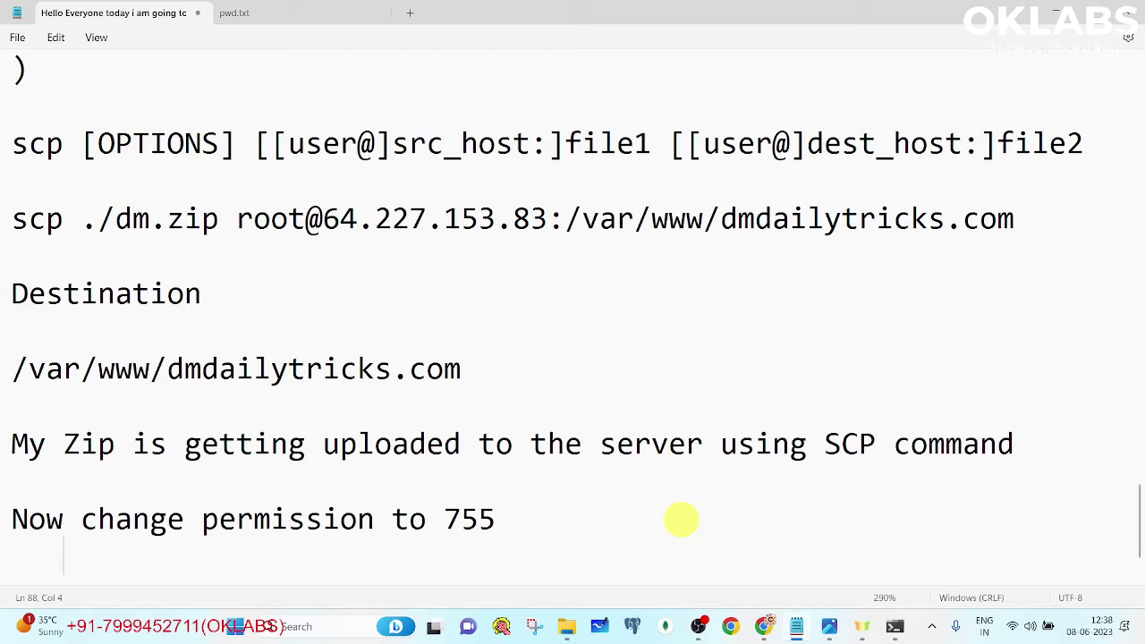
- Add the indented line "change ownwership to no-body:no-body" under the permission note, followed by blank lines
type("change ow")
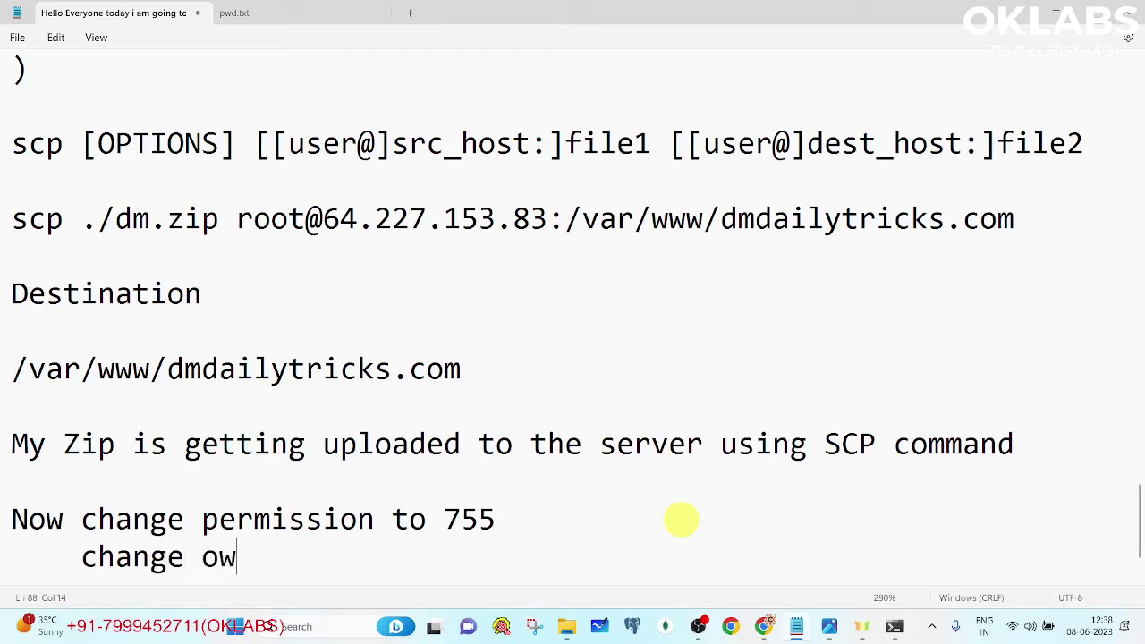
type("nwersh")
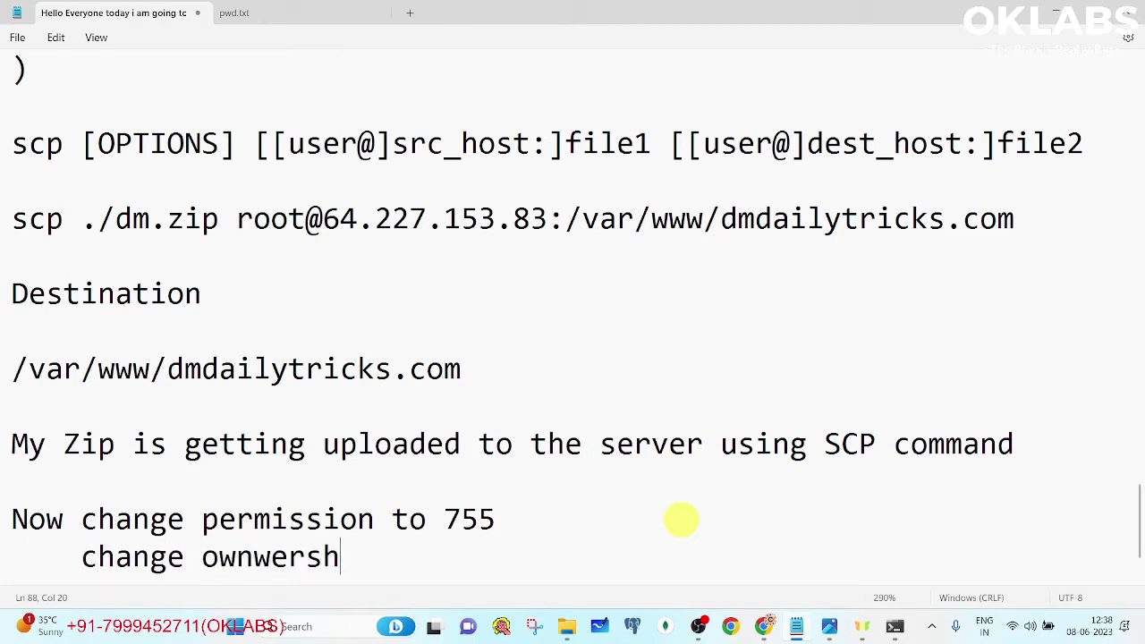
type("ip to no")
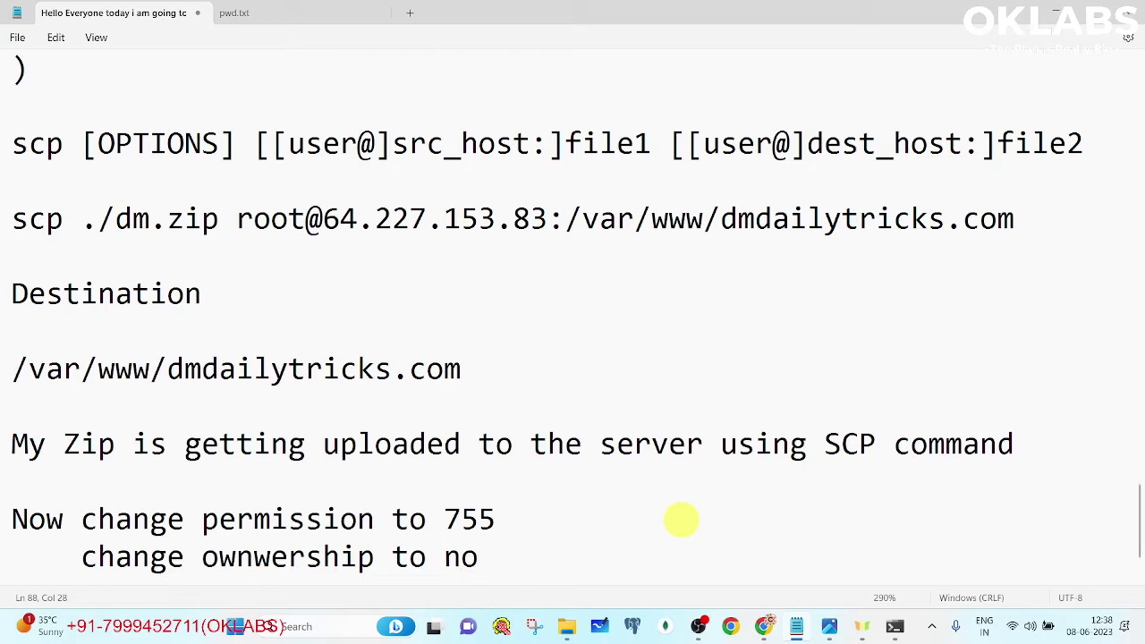
type("-body:no")
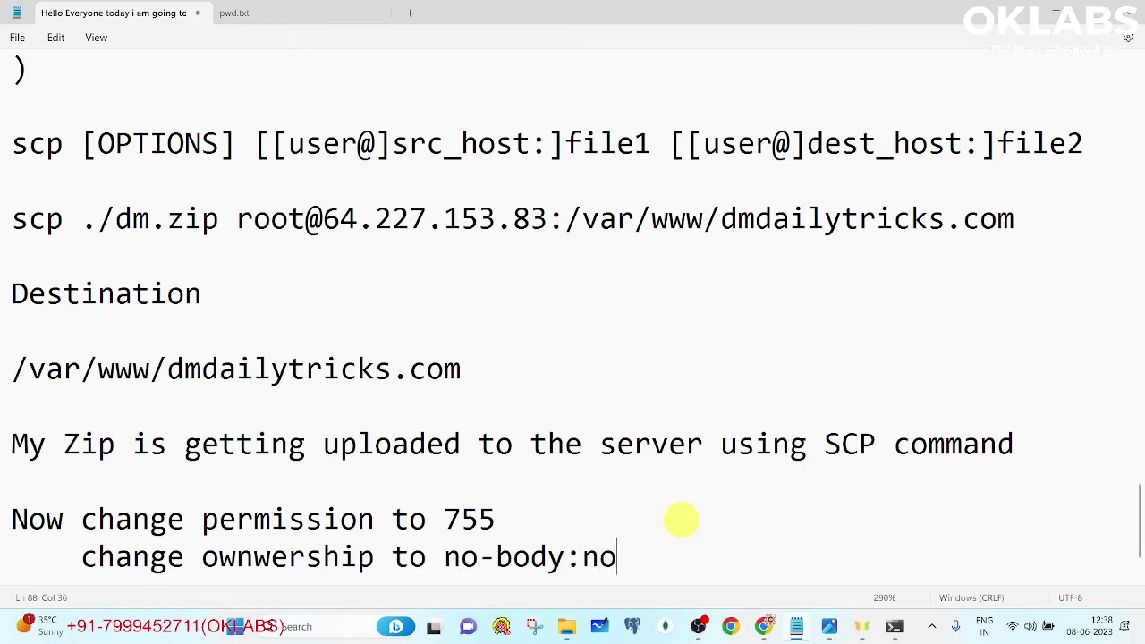
type("-body")
key("Return")
key("Return")
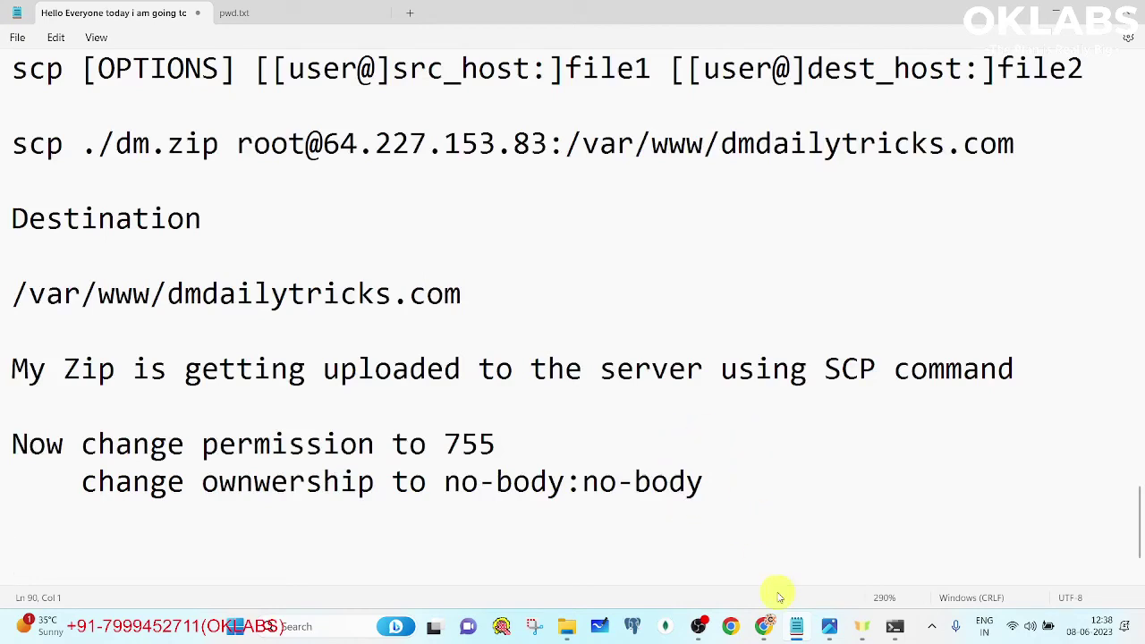
- Switch to Chrome and search Google in a new tab for "ubuntu root user no-body or"
left_click(763, 626)
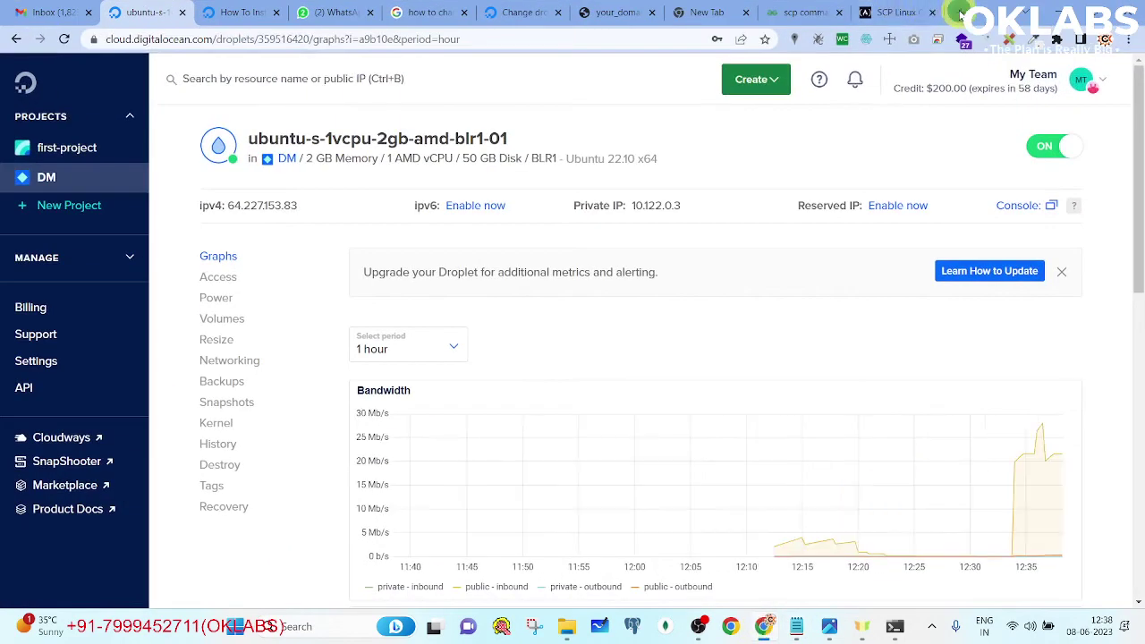
left_click(953, 12)
type("ubunt")
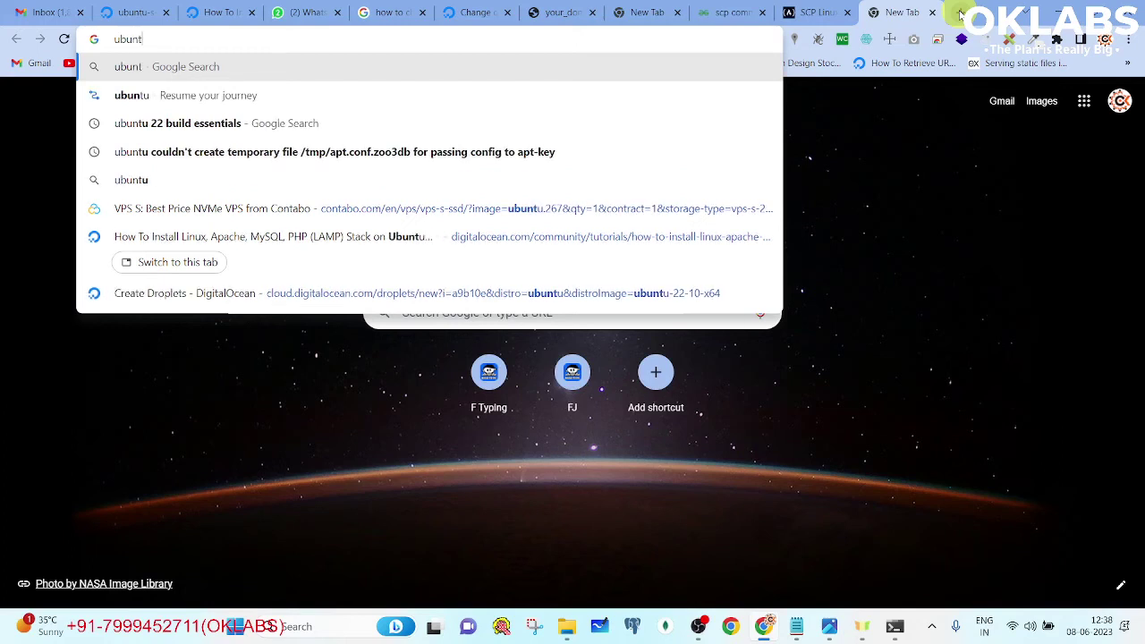
type("u root user no")
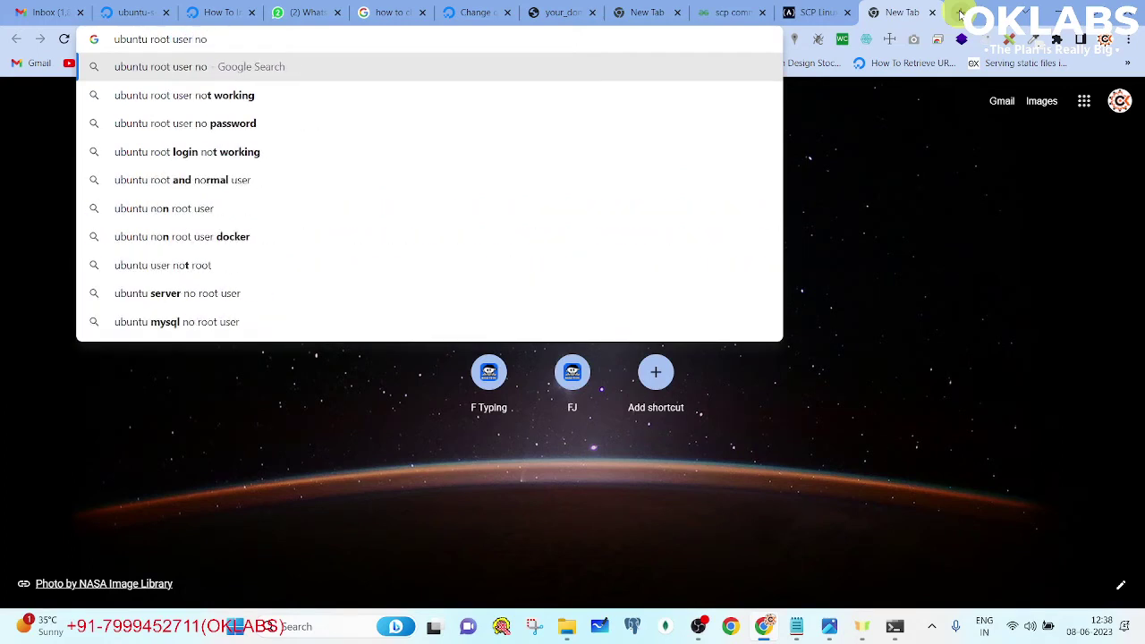
type("-body or")
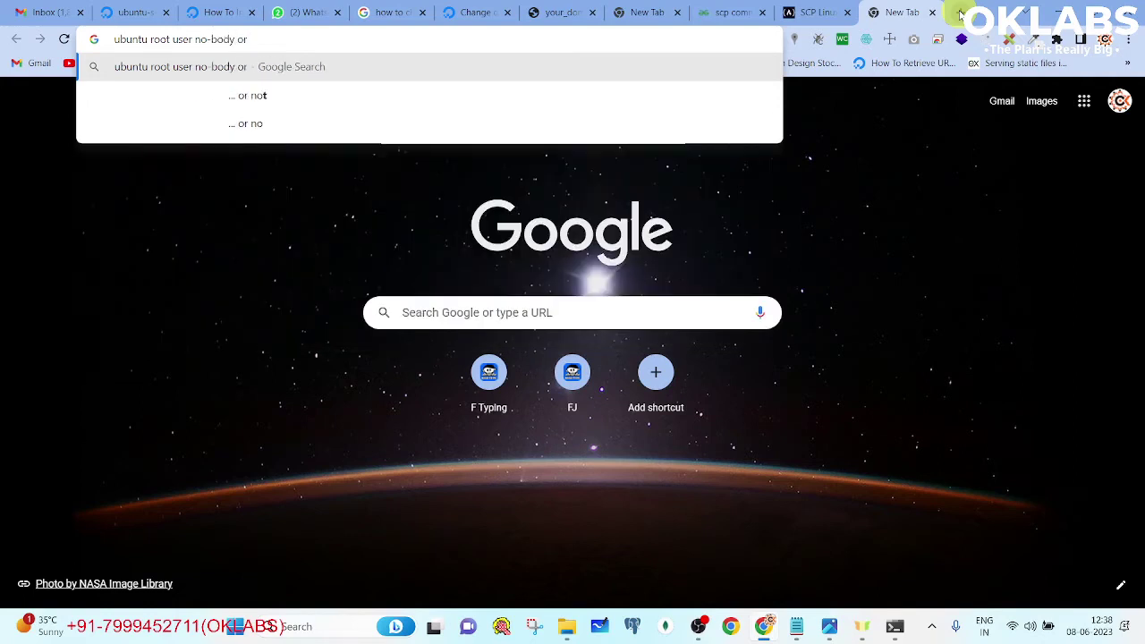
key("Return")
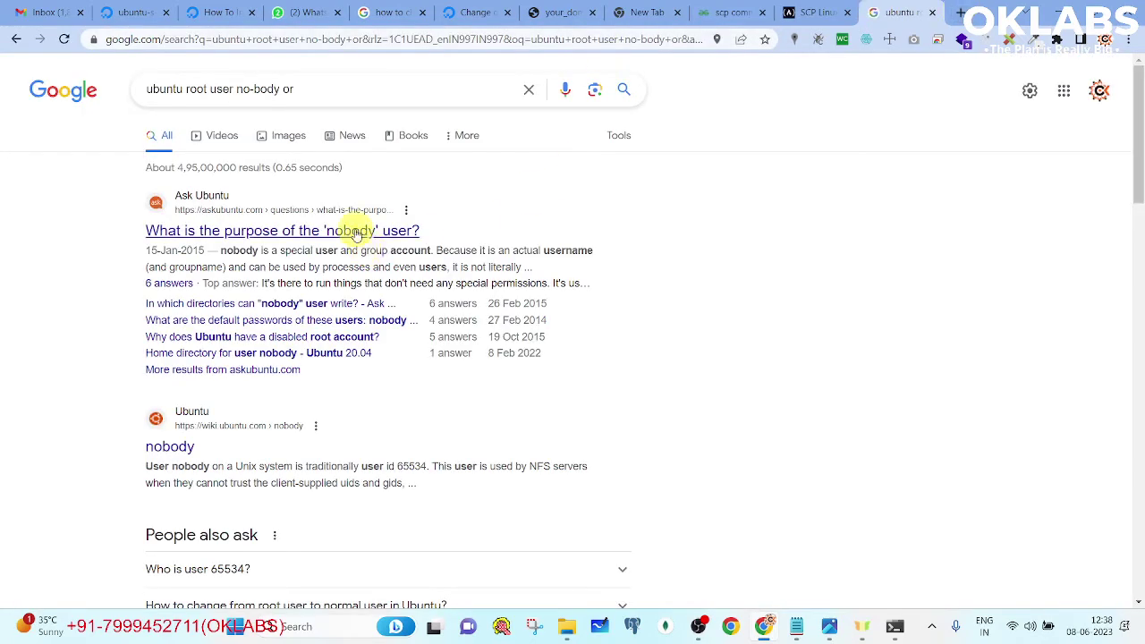
- Open the Ask Ubuntu result "What is the purpose of the 'nobody' user?" in a new tab and accept all cookies
right_click(354, 231)
left_click(382, 243)
scroll(423, 192, "down", 1)
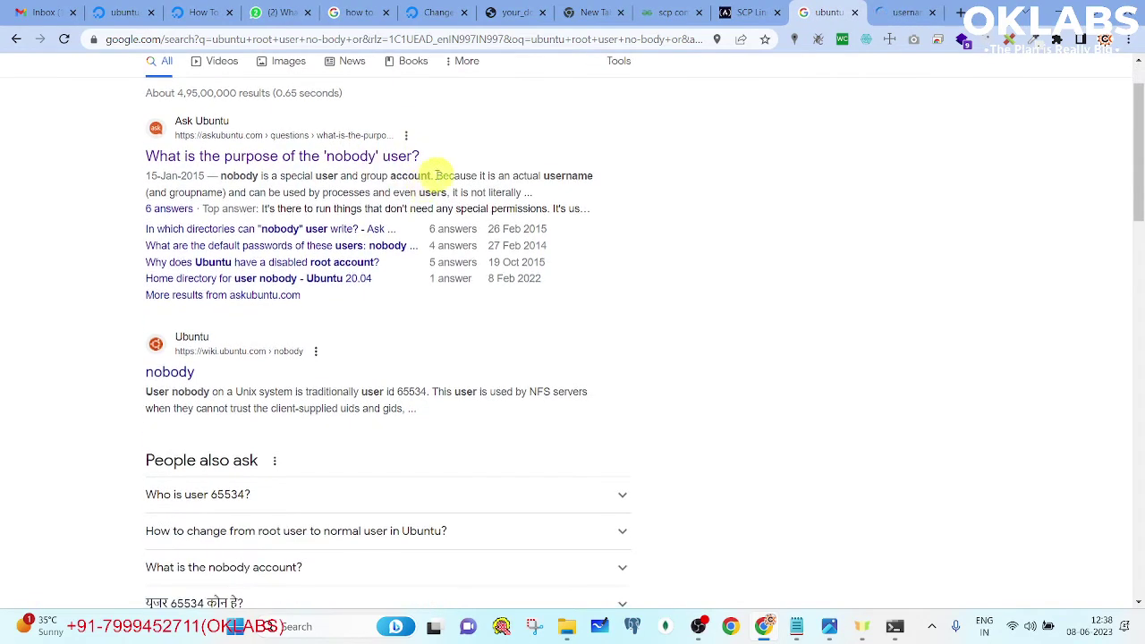
left_click(905, 15)
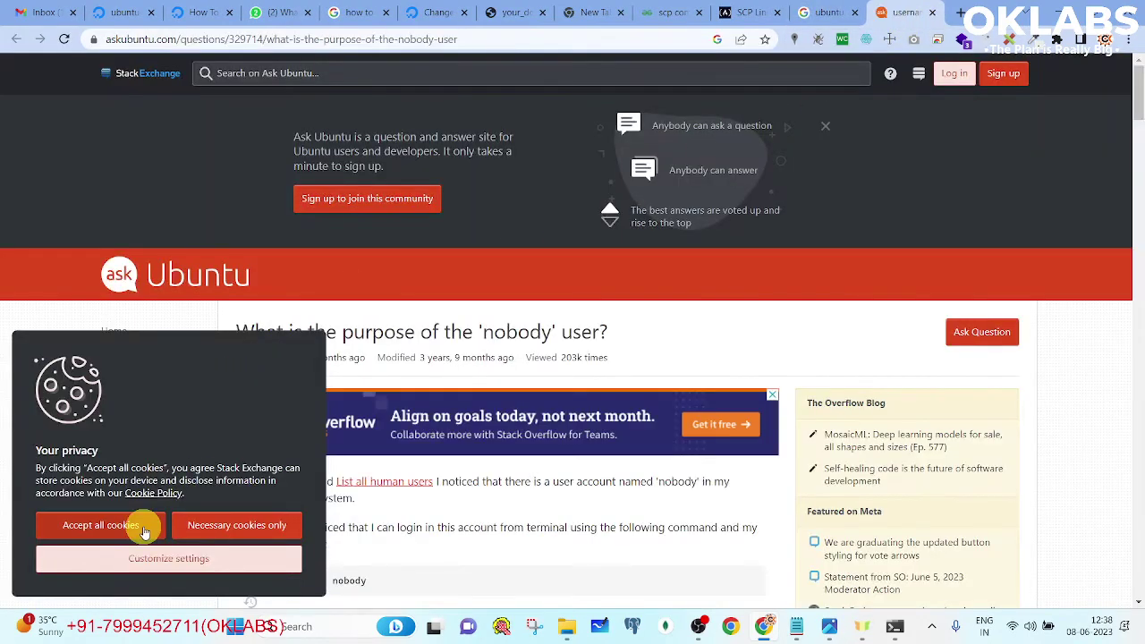
left_click(146, 524)
- Read through the answers on the purpose of the nobody user, and close that page
scroll(442, 417, "down", 5)
scroll(572, 258, "down", 10)
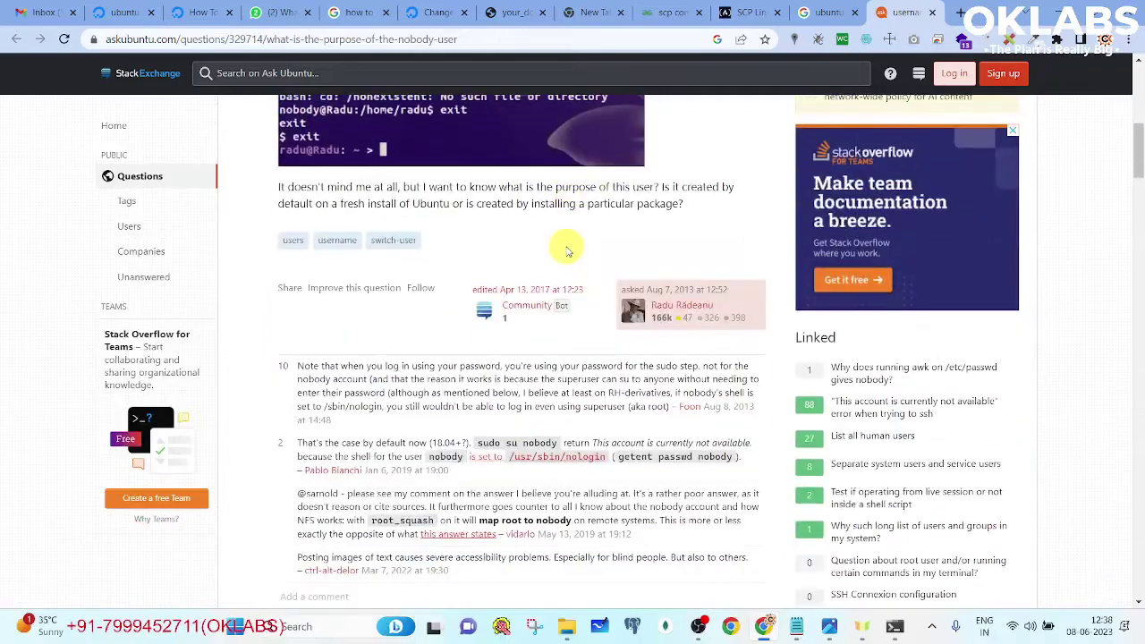
scroll(565, 238, "down", 10)
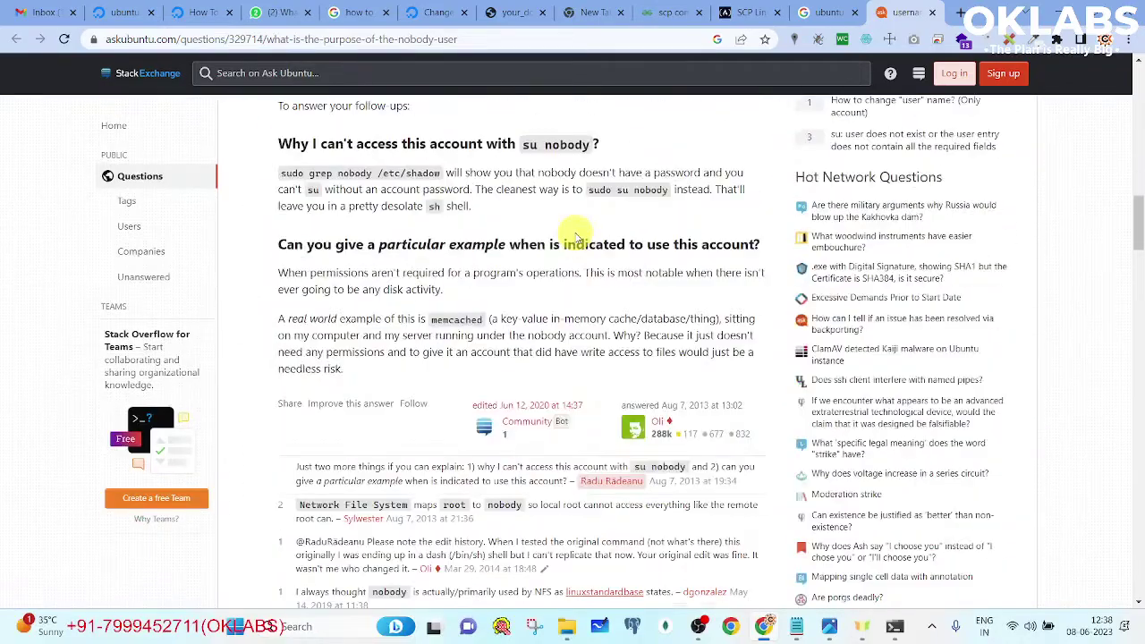
scroll(576, 237, "down", 3)
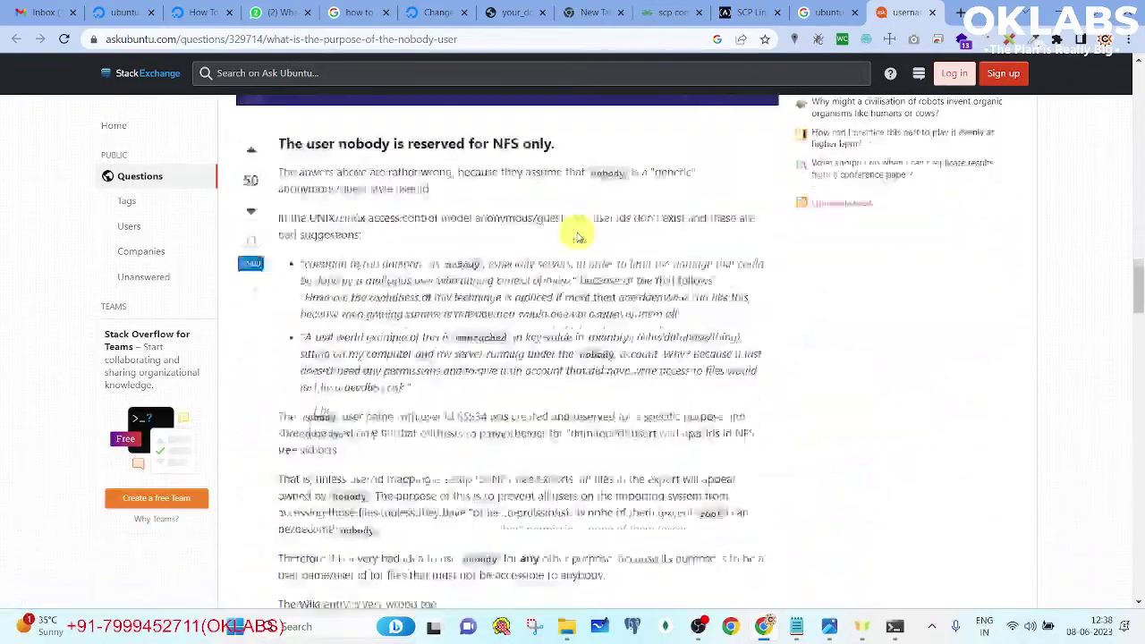
scroll(576, 229, "down", 8)
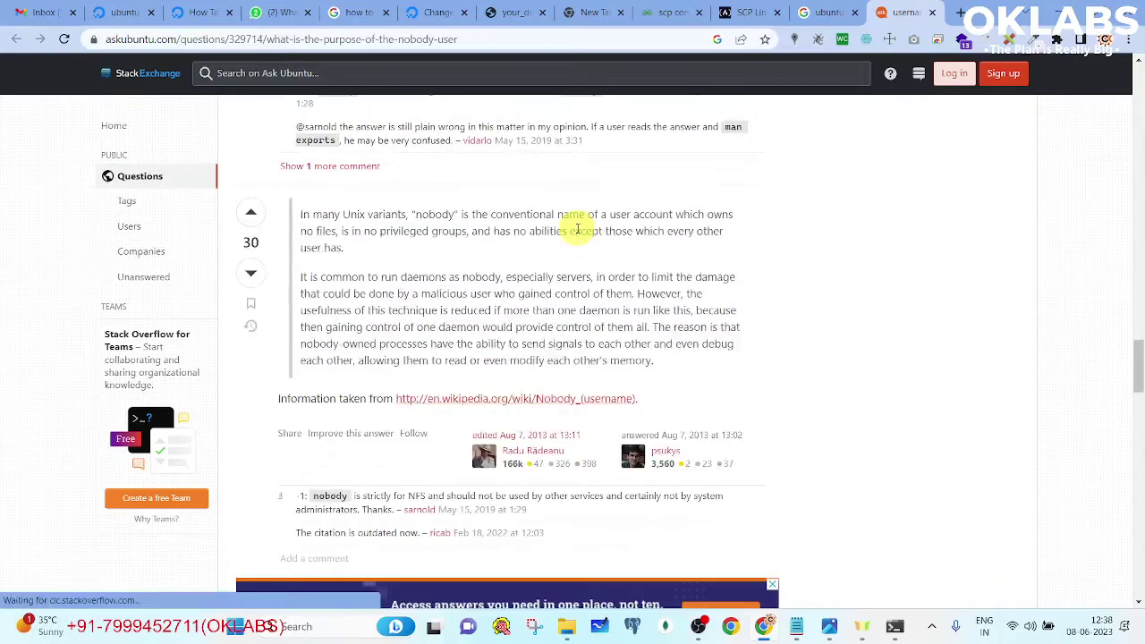
scroll(577, 230, "down", 10)
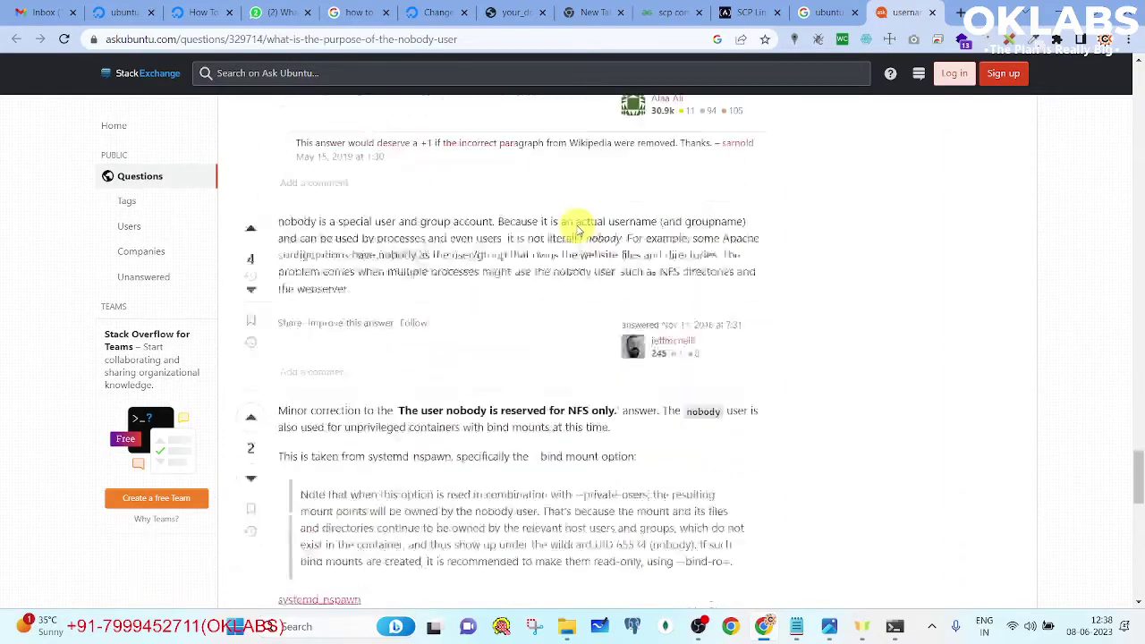
scroll(577, 230, "down", 4)
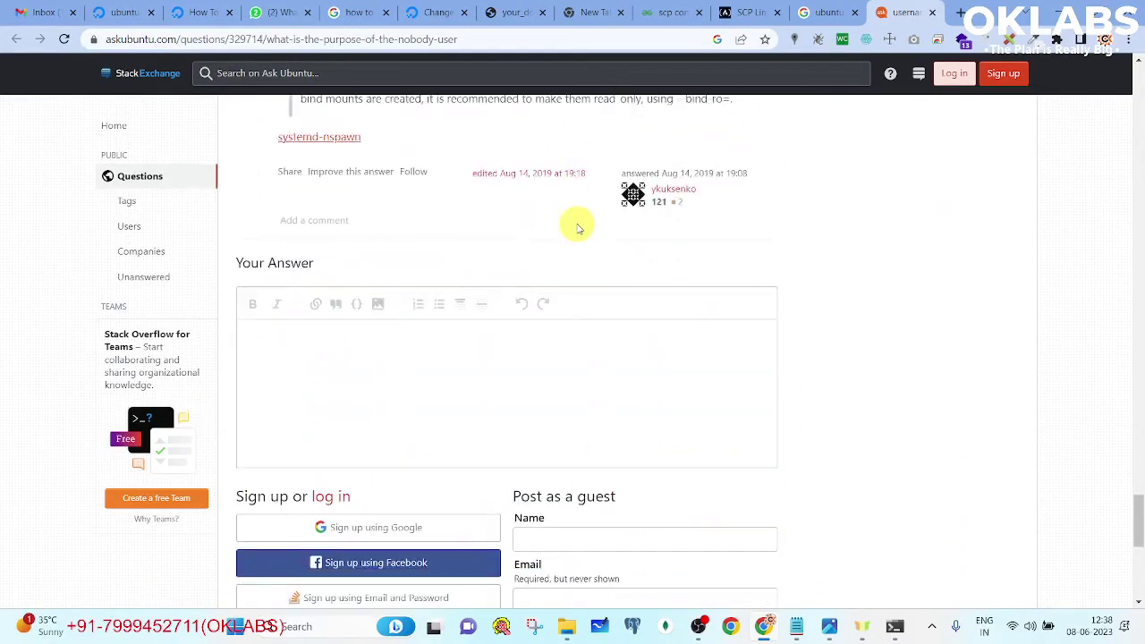
left_click(933, 18)
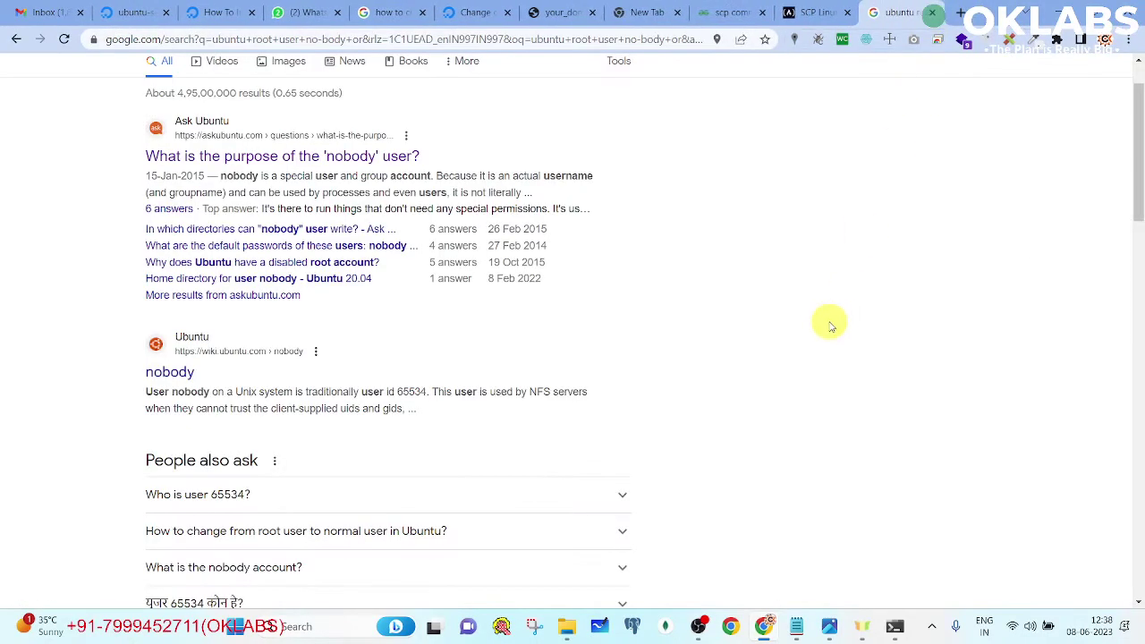
- Return to the Notepad notes and highlight "change permission to 755"
key("alt+Tab")
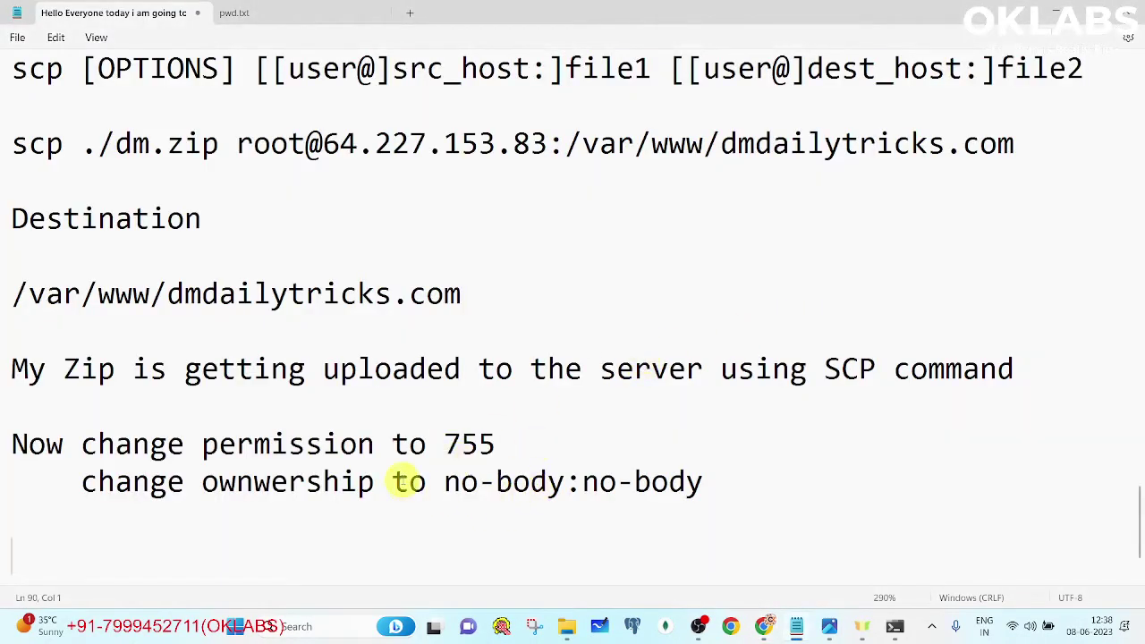
left_click_drag(82, 440, 499, 438)
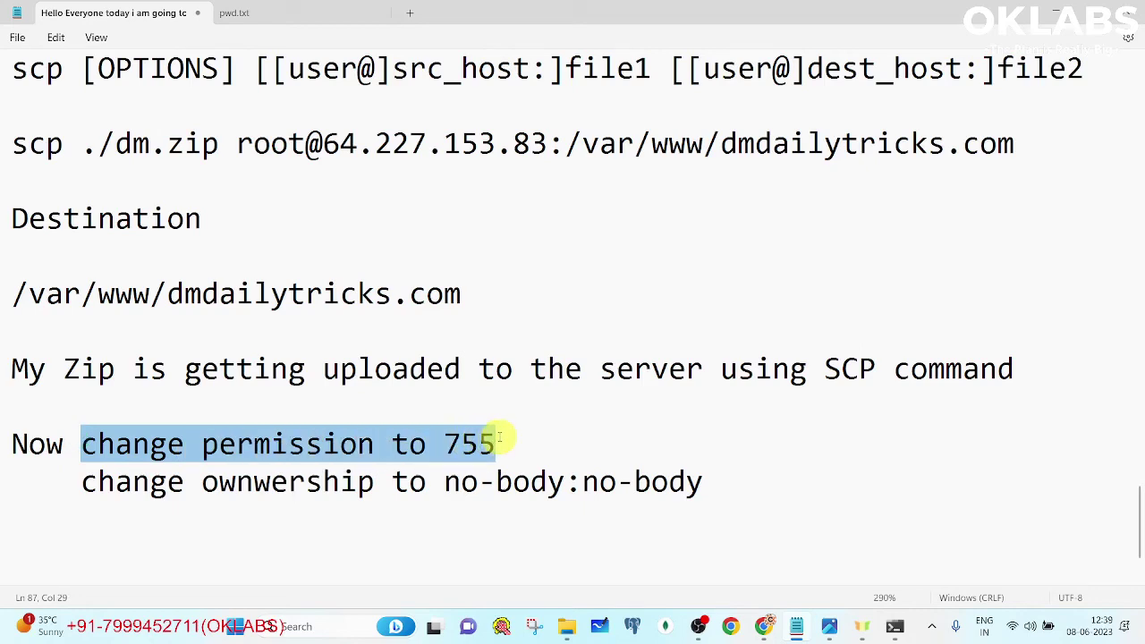
- Switch back to Chrome and search Google in a new tab for "centos nobody:nobody vs ubuntu"
key("alt+Tab")
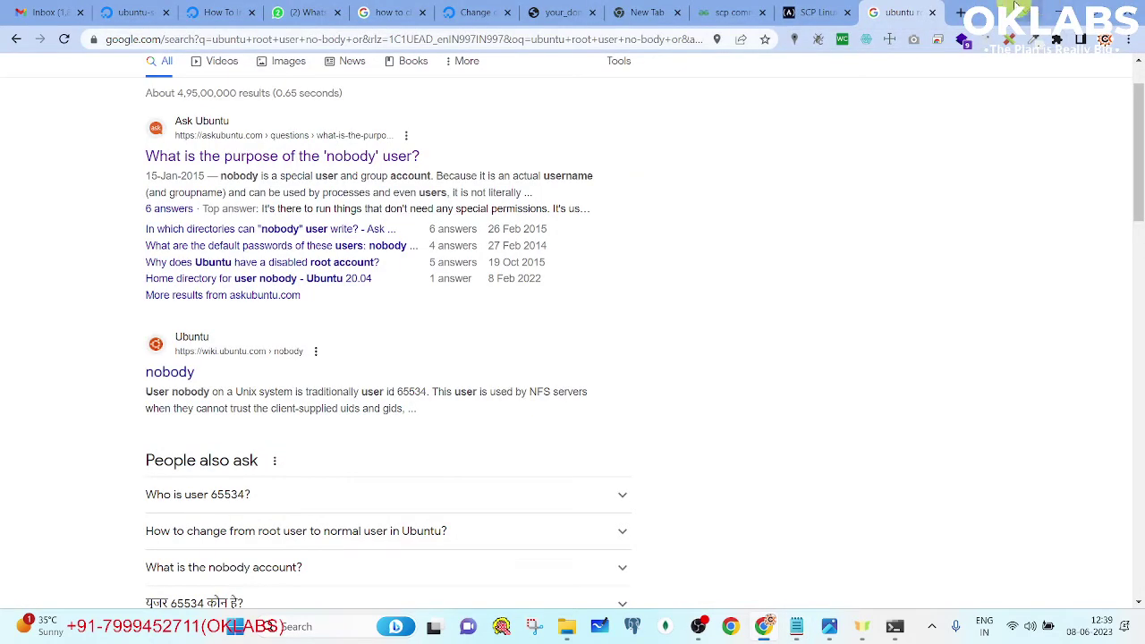
key("ctrl+t")
key("Down")
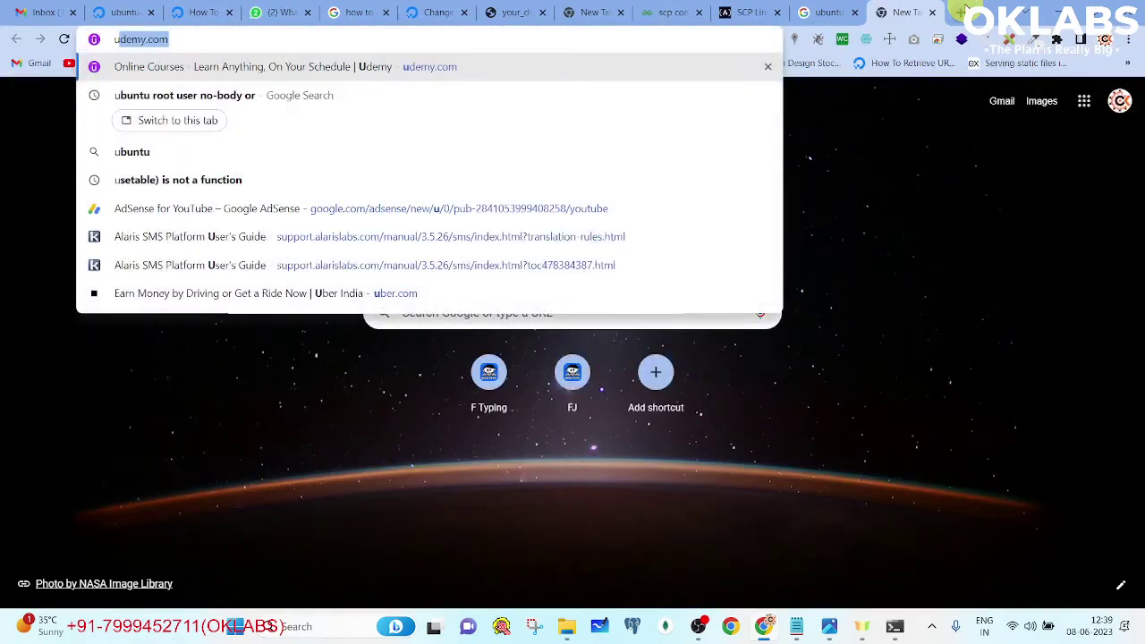
key("Escape")
type("centos")
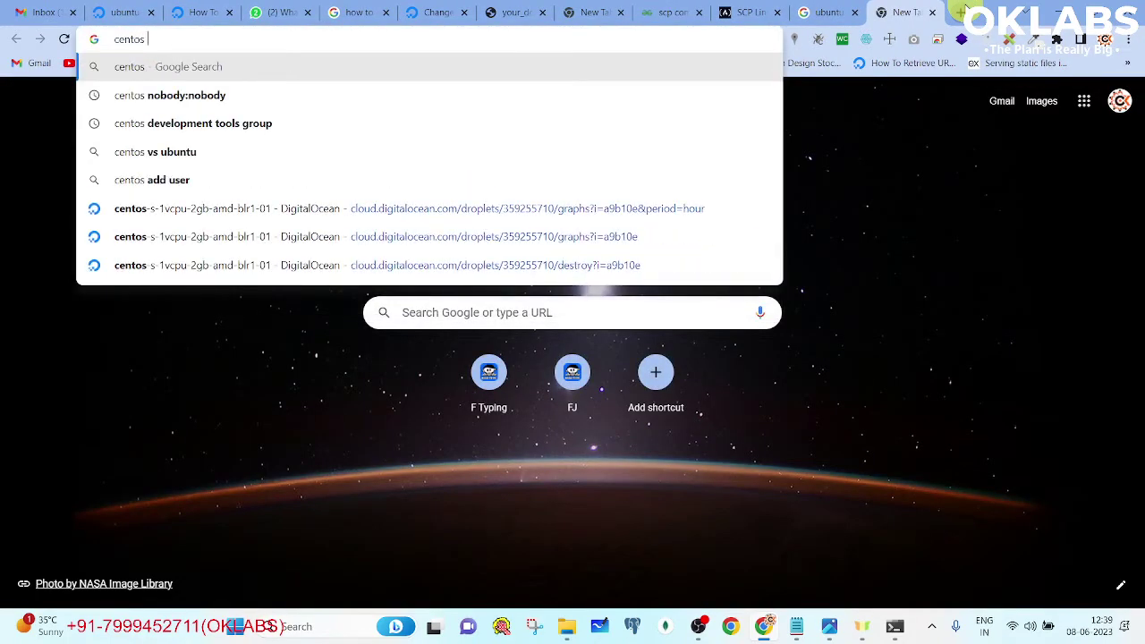
key("Down")
type("vs u")
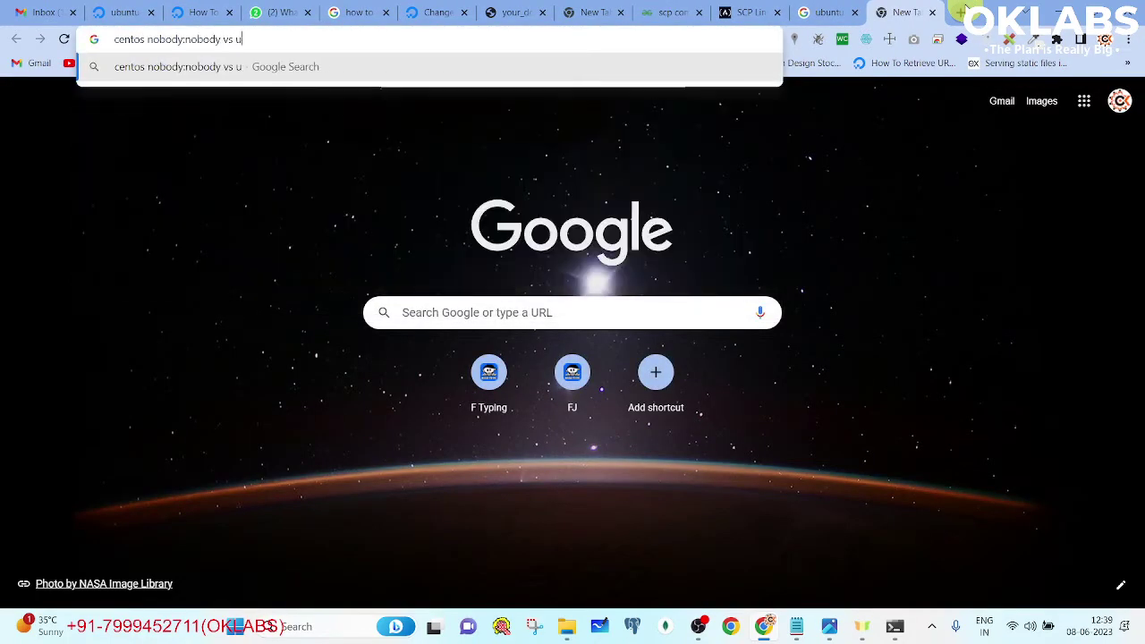
type("buntu")
key("Return")
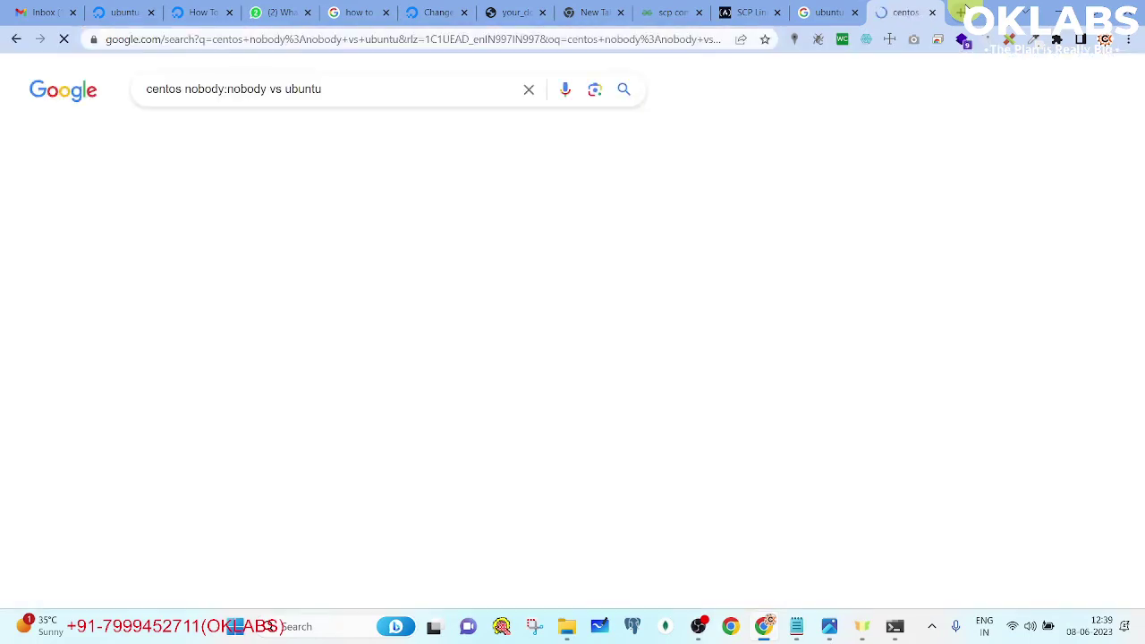
- Open the Ask Ubuntu question on the equivalent user for nobody:nobody from CentOS in a new tab and read its answers
right_click(446, 234)
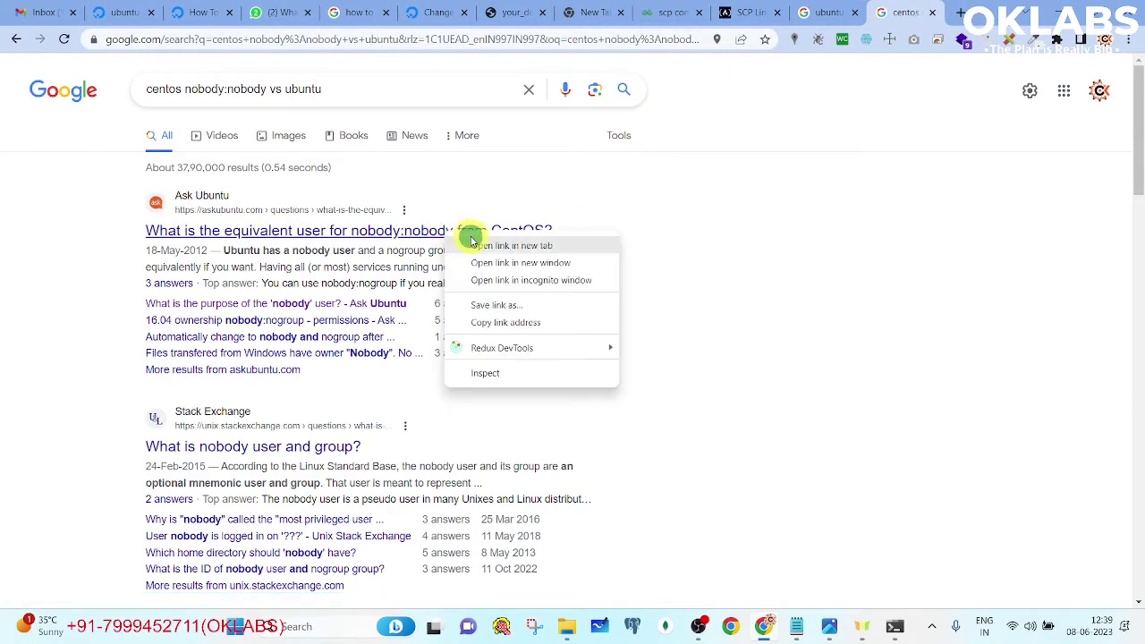
left_click(472, 245)
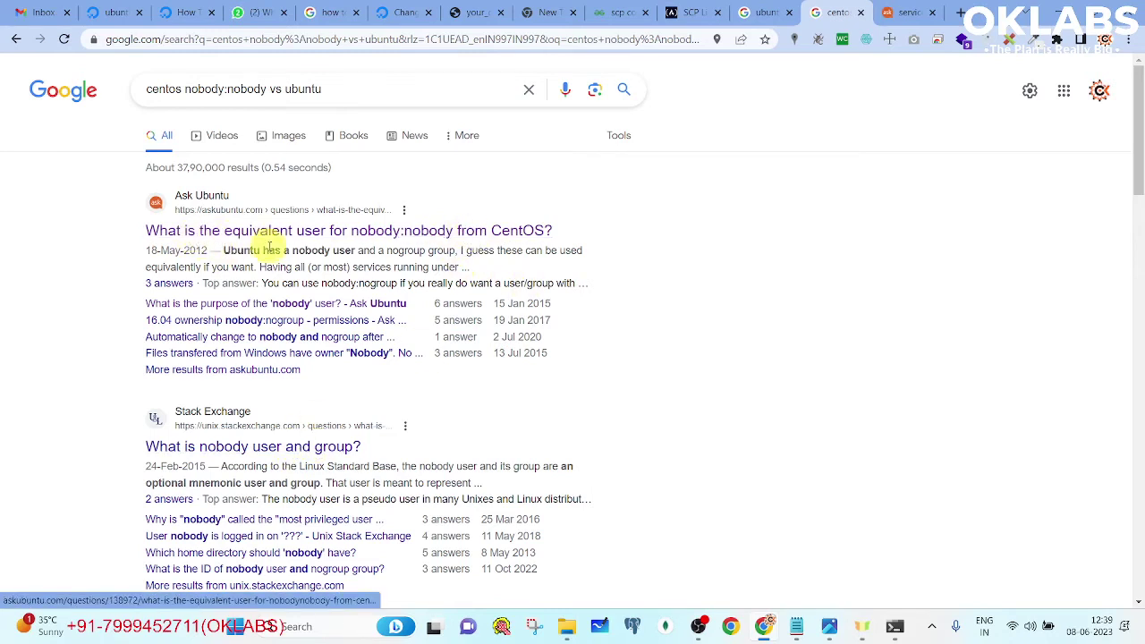
left_click(912, 11)
scroll(610, 288, "down", 3)
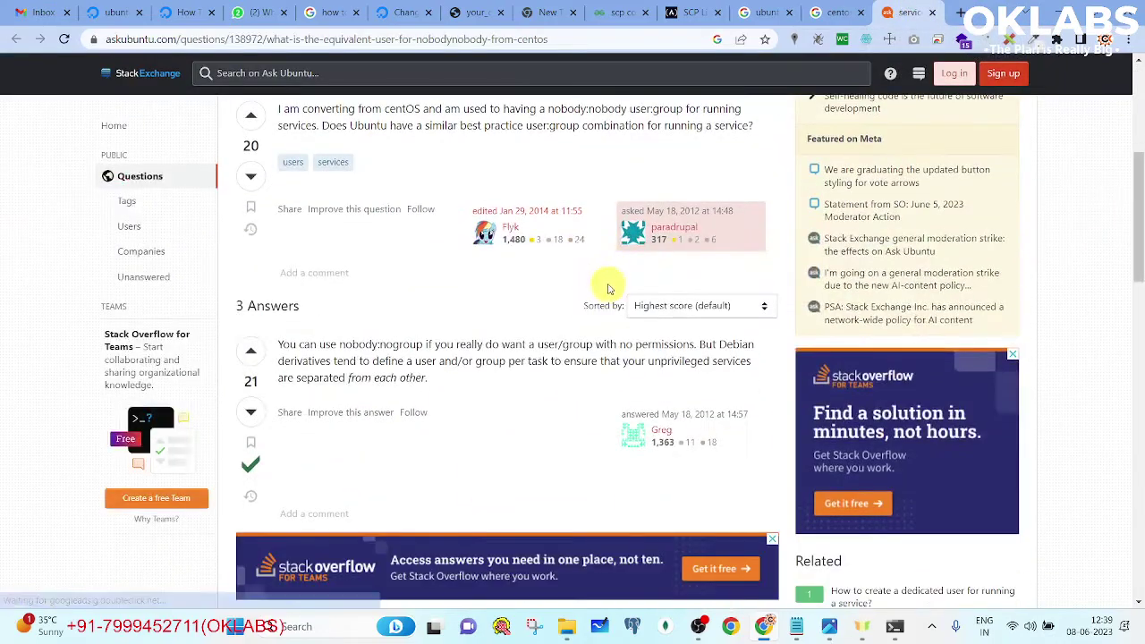
scroll(608, 288, "down", 3)
scroll(610, 286, "up", 2)
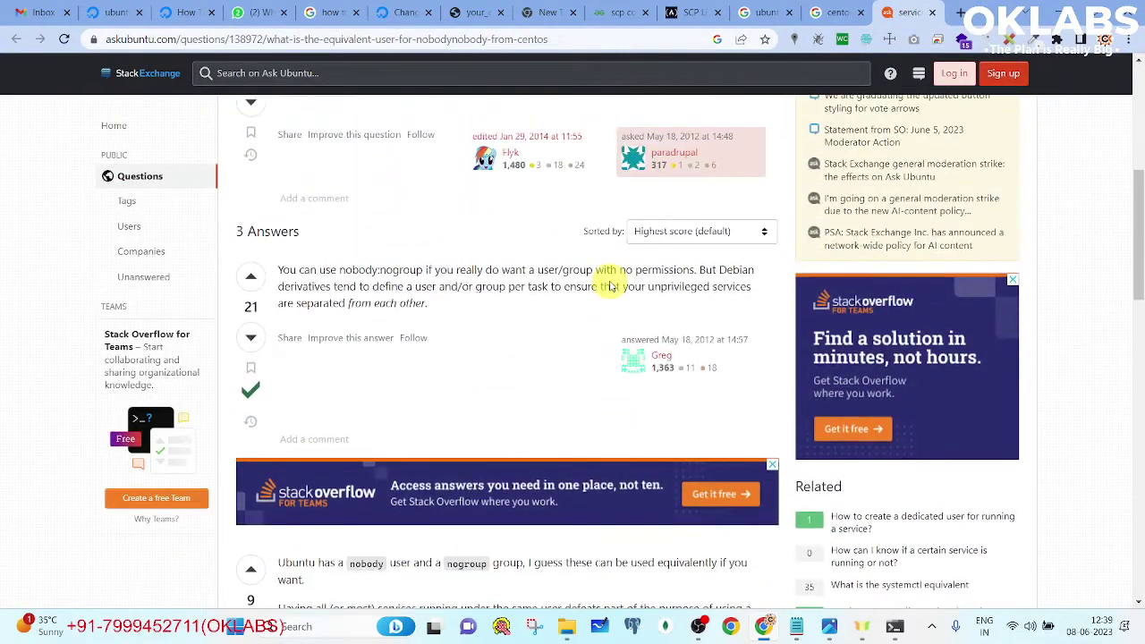
- Go over the answers on Ubuntu's equivalent of nobody:nobody once more, down to the last one
scroll(610, 285, "down", 6)
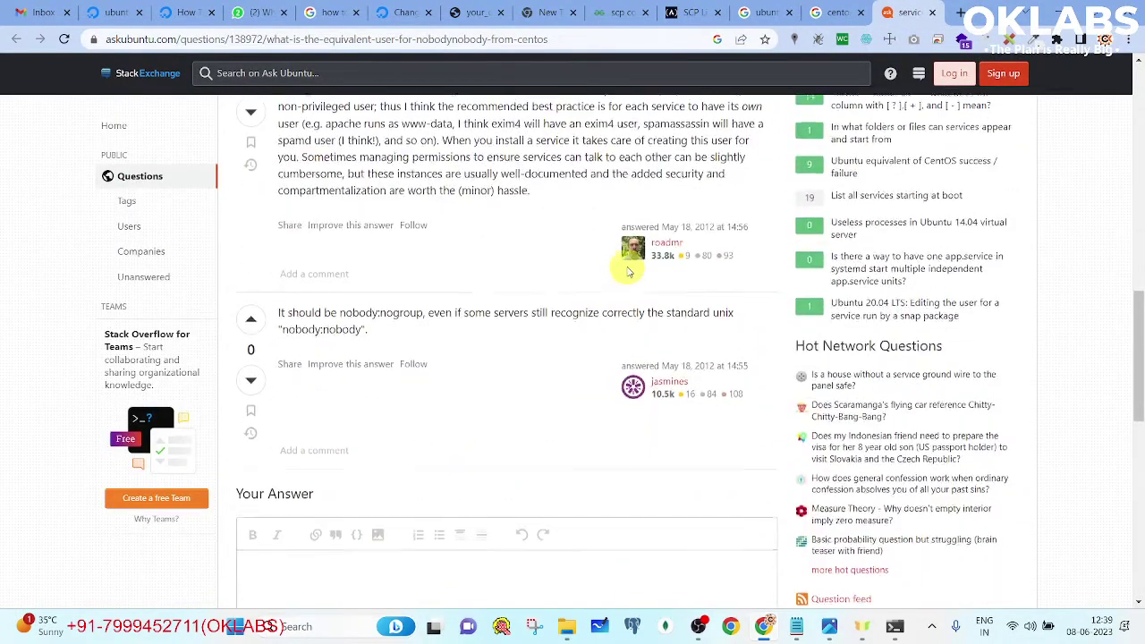
scroll(609, 285, "up", 8)
scroll(632, 258, "down", 2)
scroll(630, 257, "down", 15)
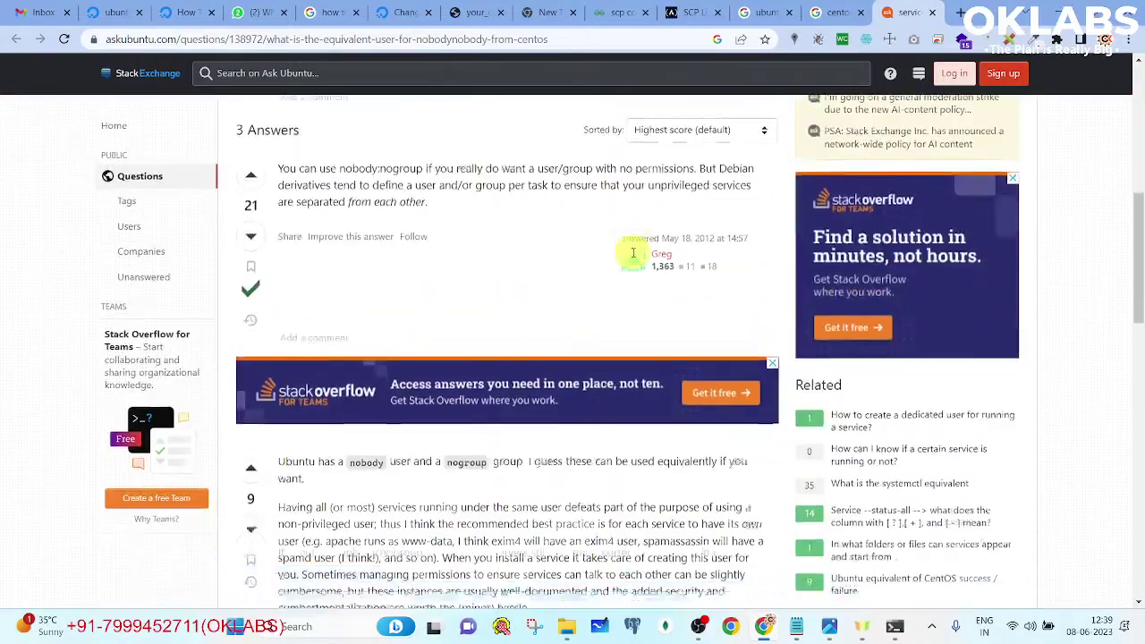
scroll(629, 329, "up", 20)
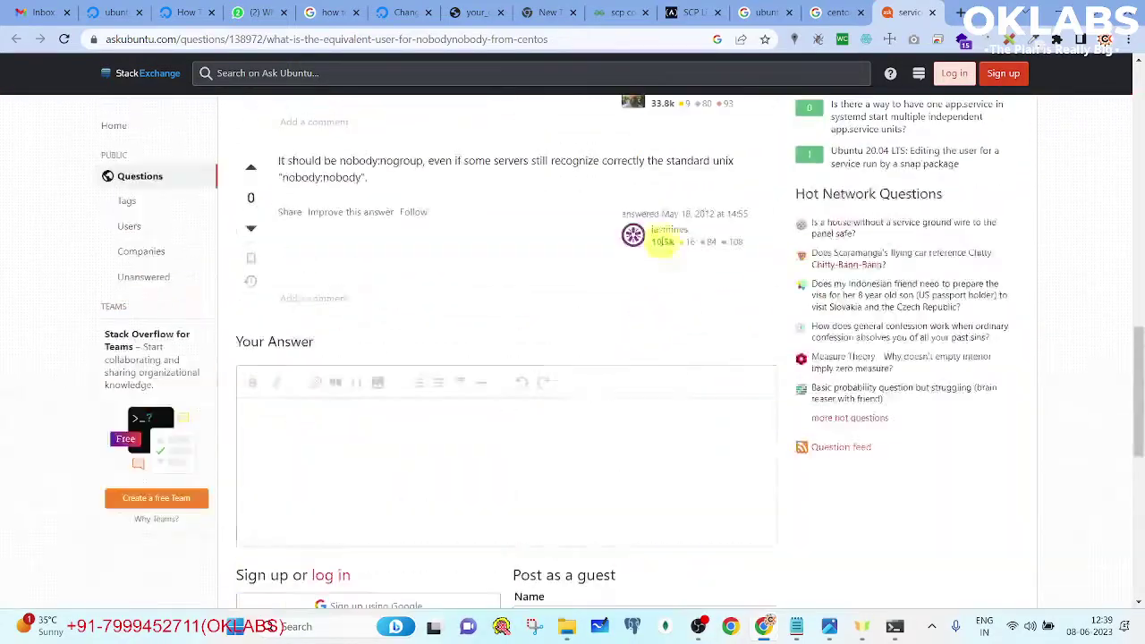
key("alt+Tab")
key("alt+Tab")
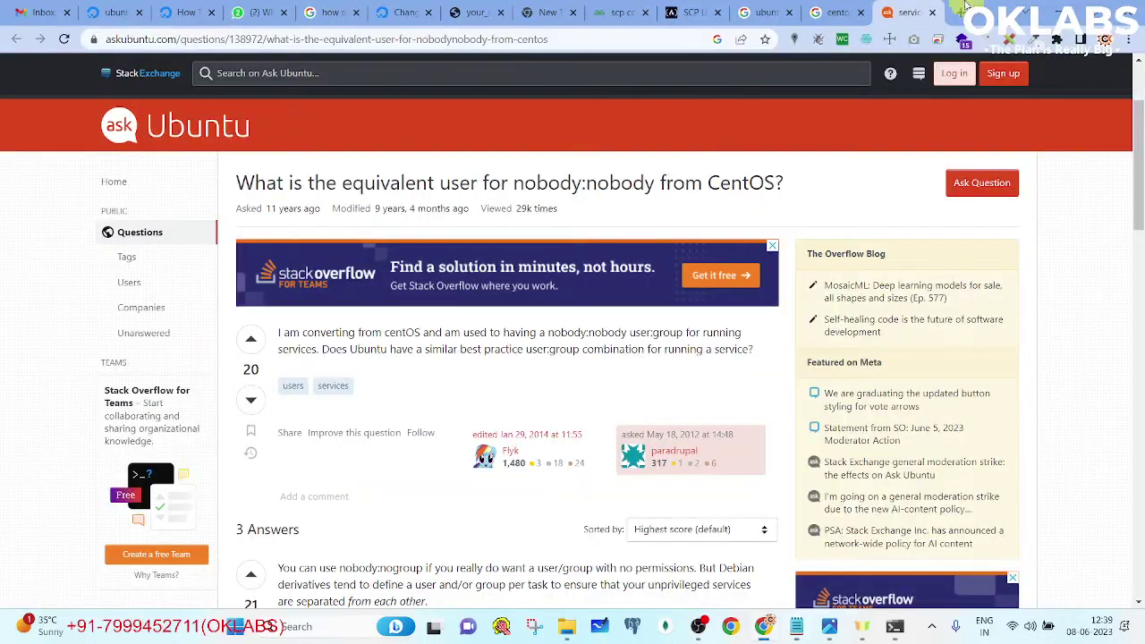
- Search Google in a new tab for "unbunto public user group name"
left_click(959, 13)
type("un")
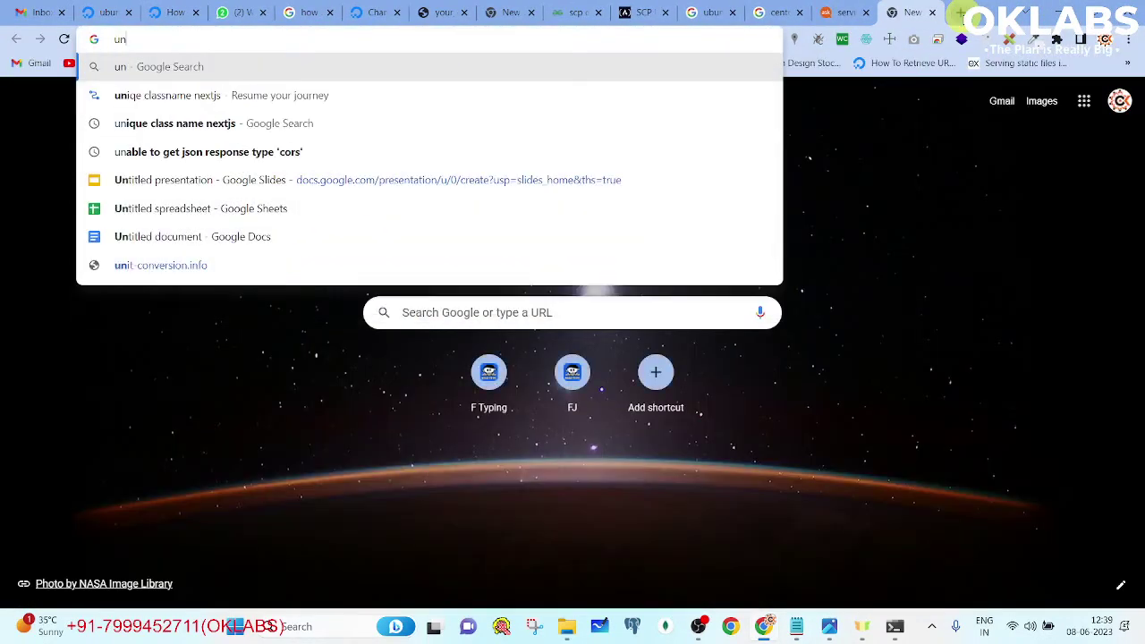
type("bunto ")
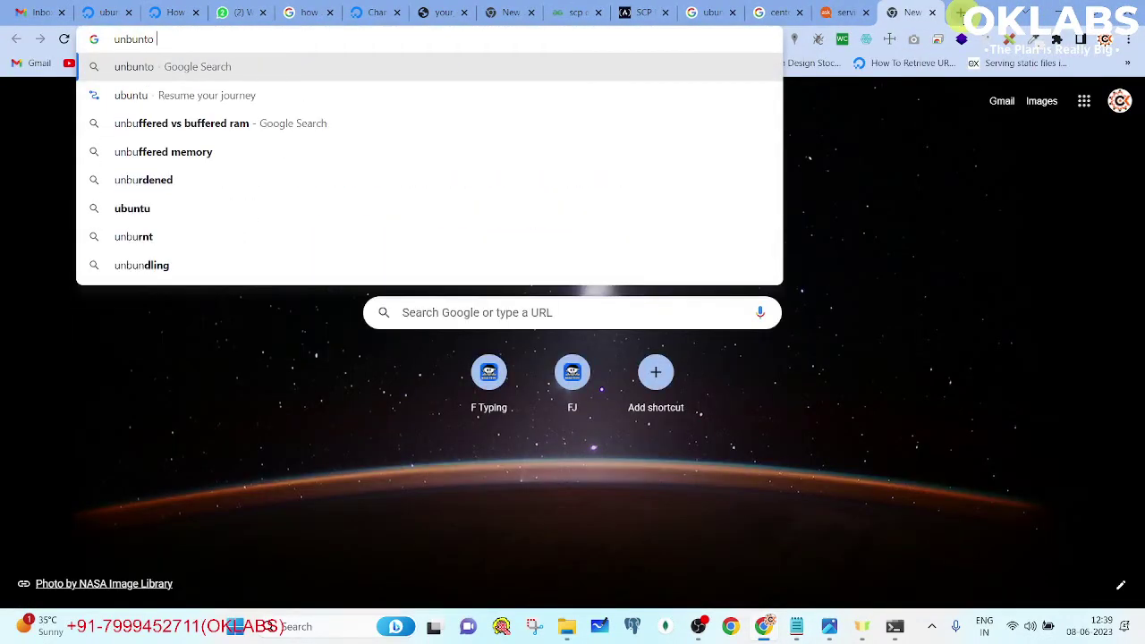
type("public user")
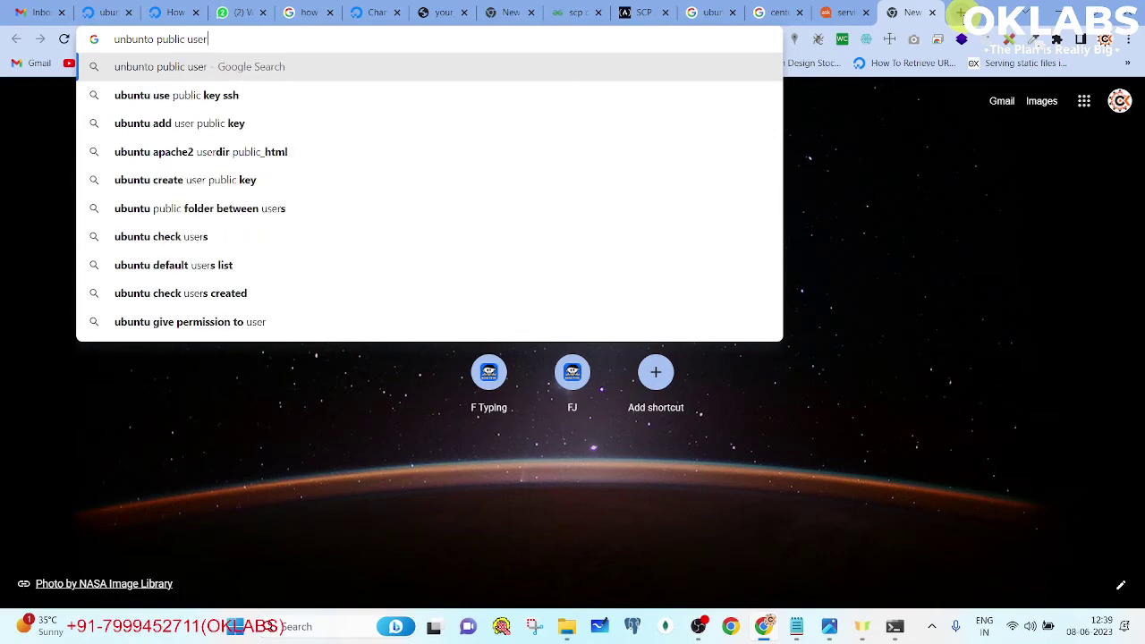
type(" group name")
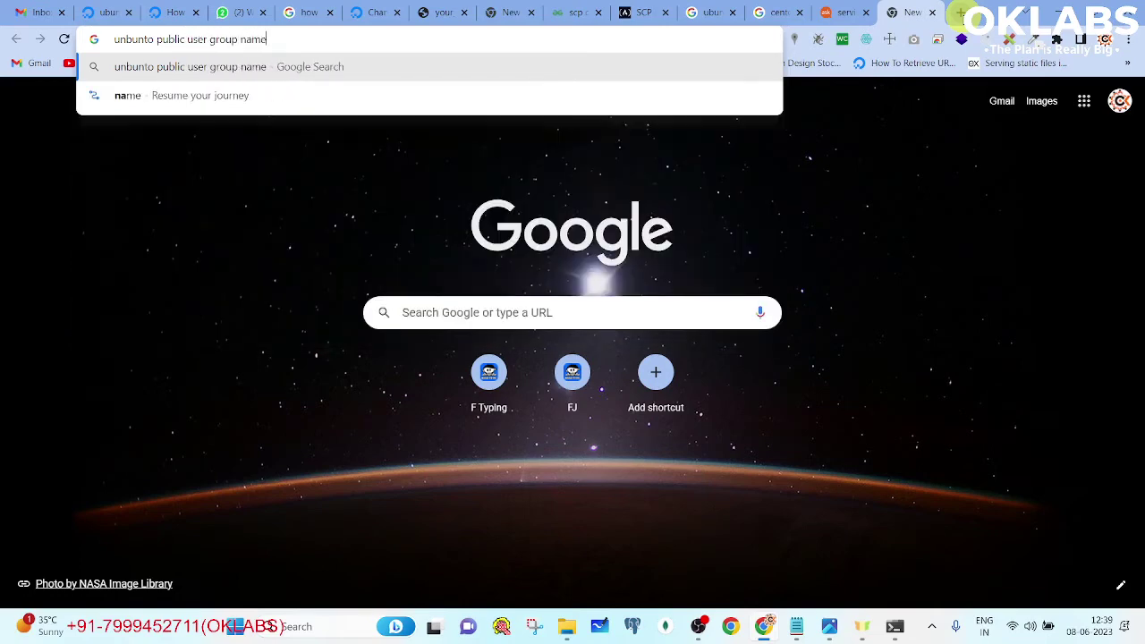
key("Return")
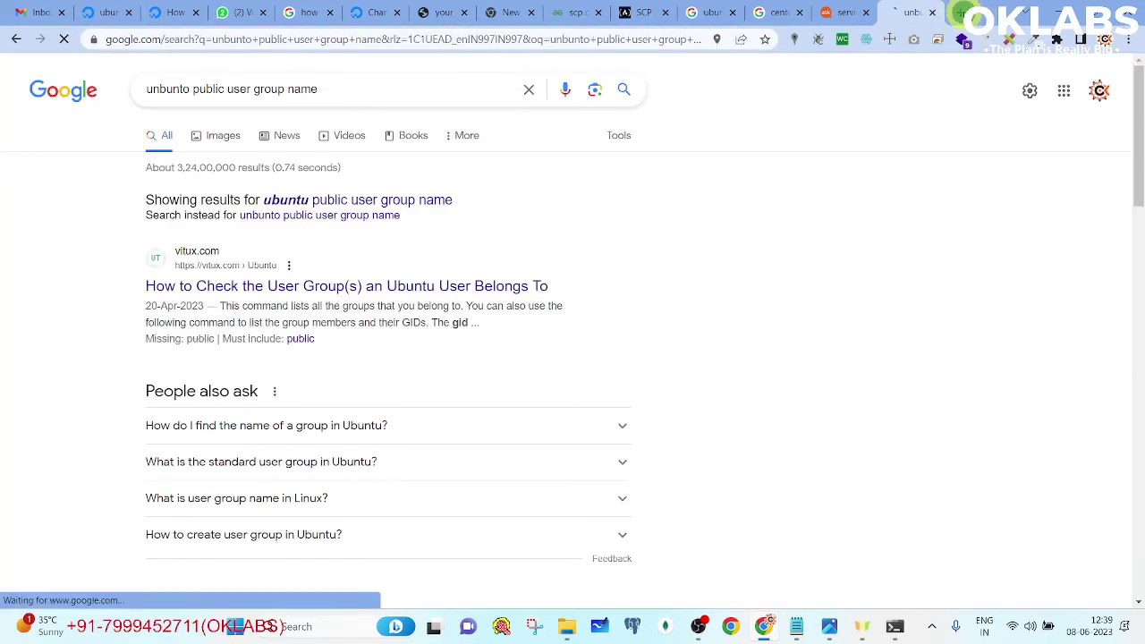
- Open the ChatGPT site in another new tab
key("ctrl+t")
type("cj")
key("BackSpace")
type("h")
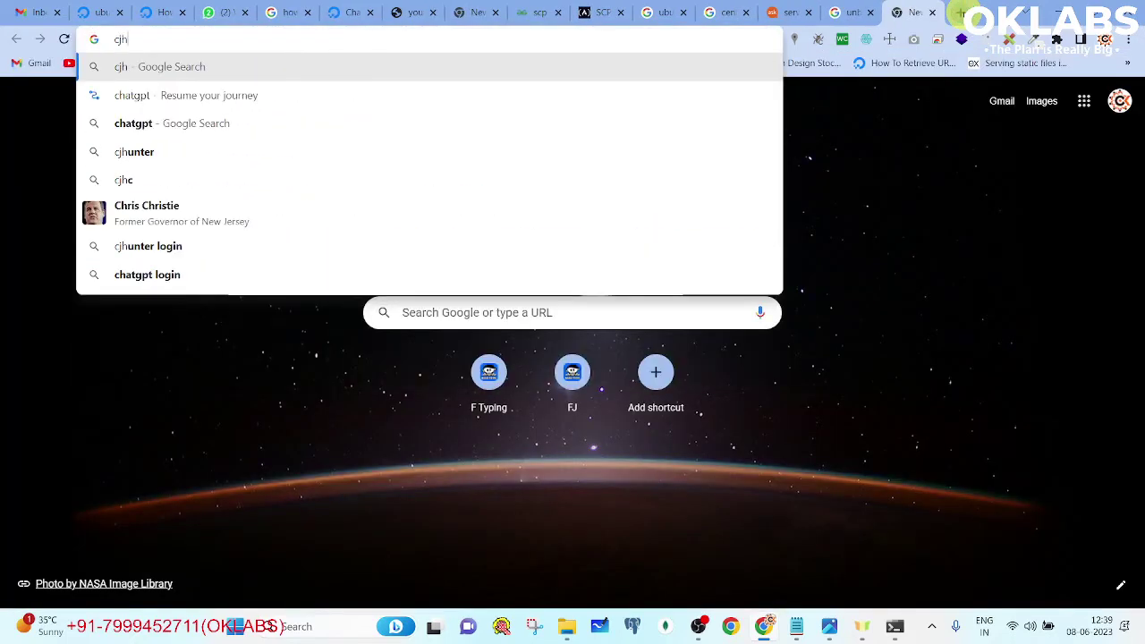
key("BackSpace")
type("j")
key("BackSpace")
type("h")
key("Return")
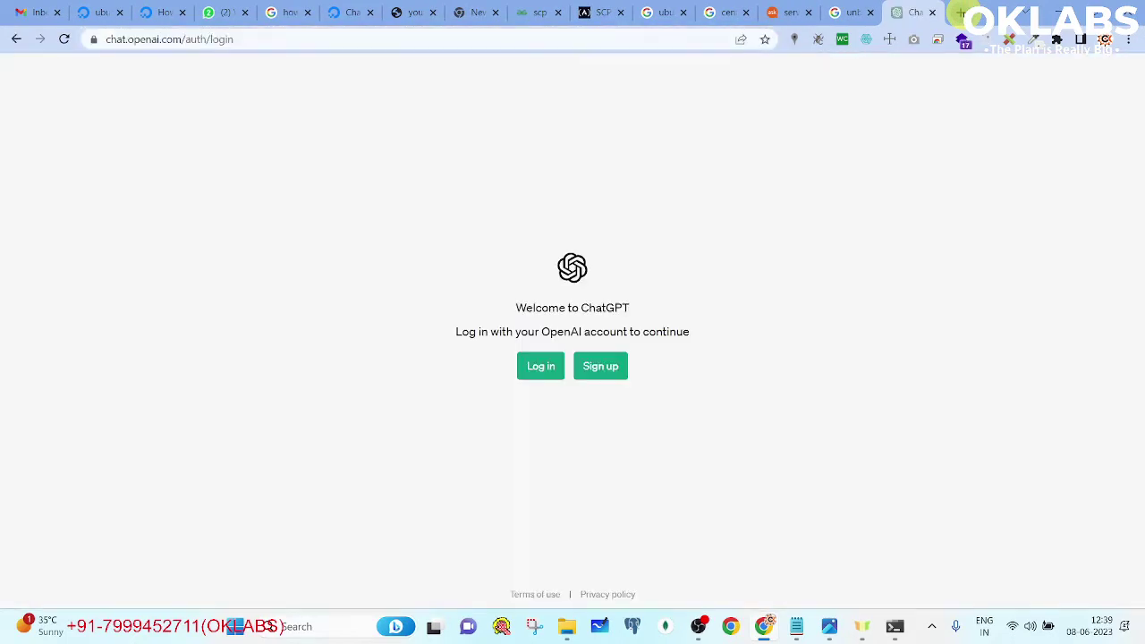
- Log in to ChatGPT by continuing with the OKLABS Google account
left_click(552, 369)
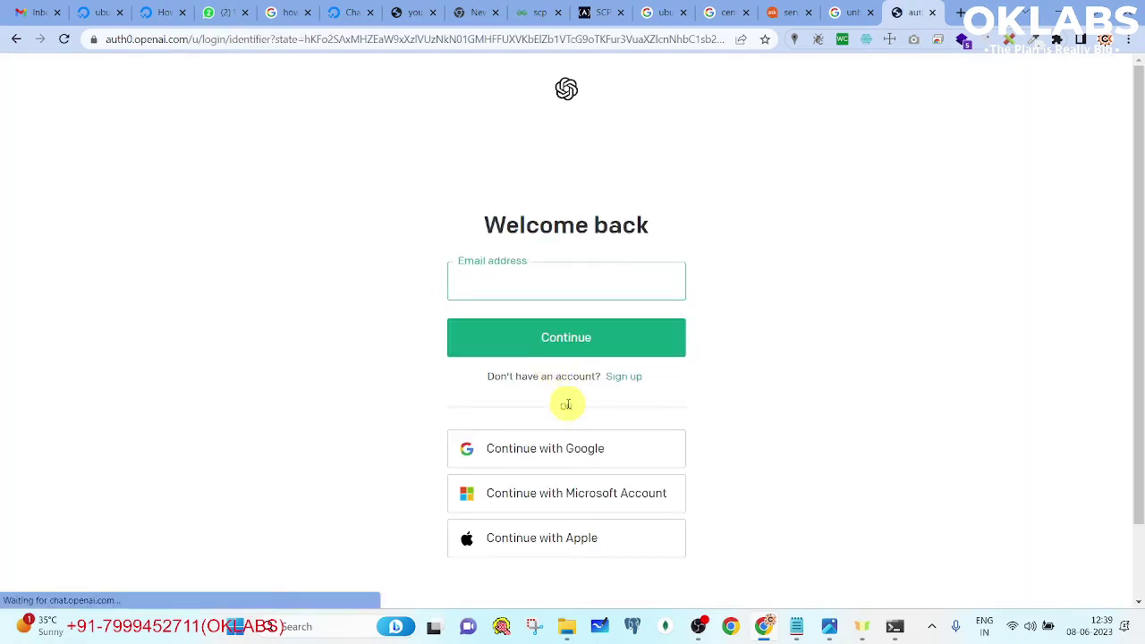
left_click(557, 447)
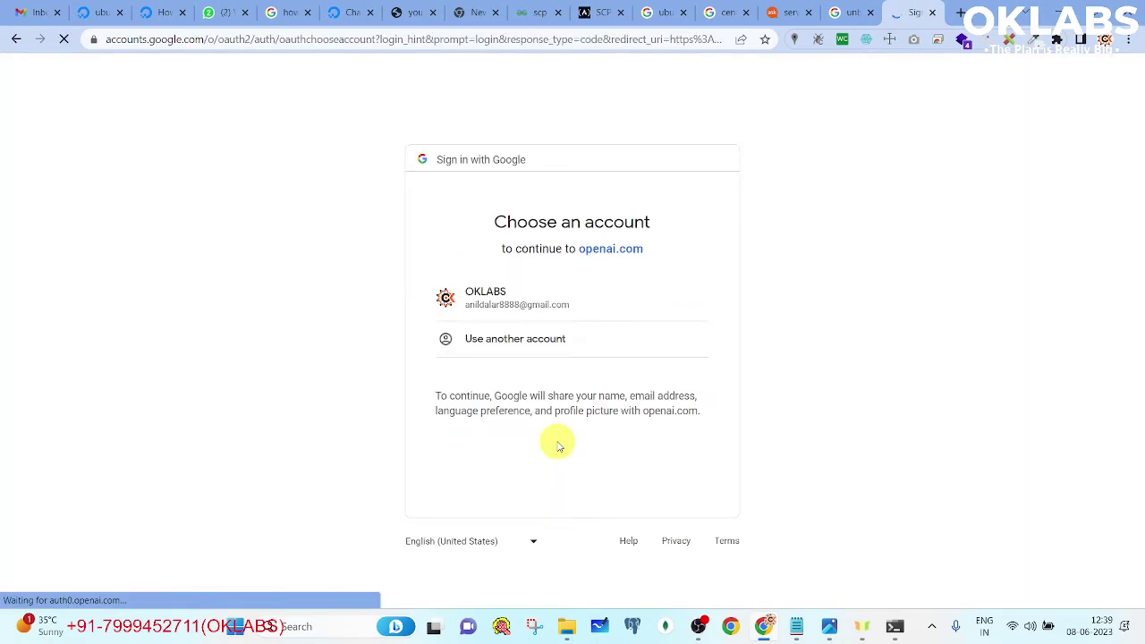
left_click(537, 304)
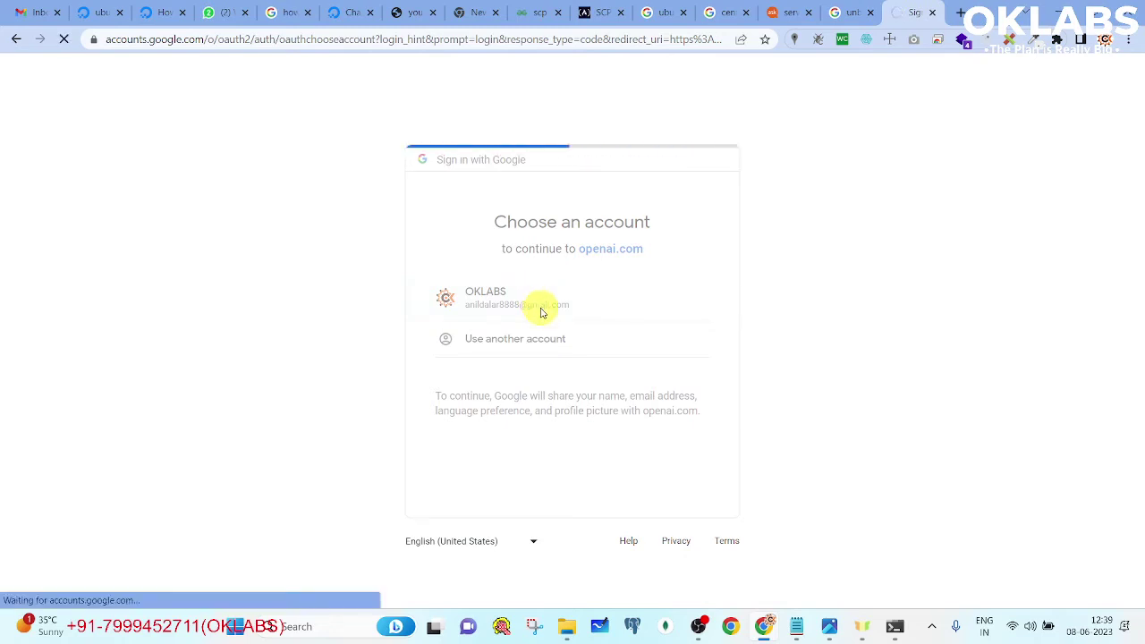
- Ask ChatGPT "centos public user group name is no-body :no-body ?" and follow up with "no-body belongs to which os"
left_click(456, 547)
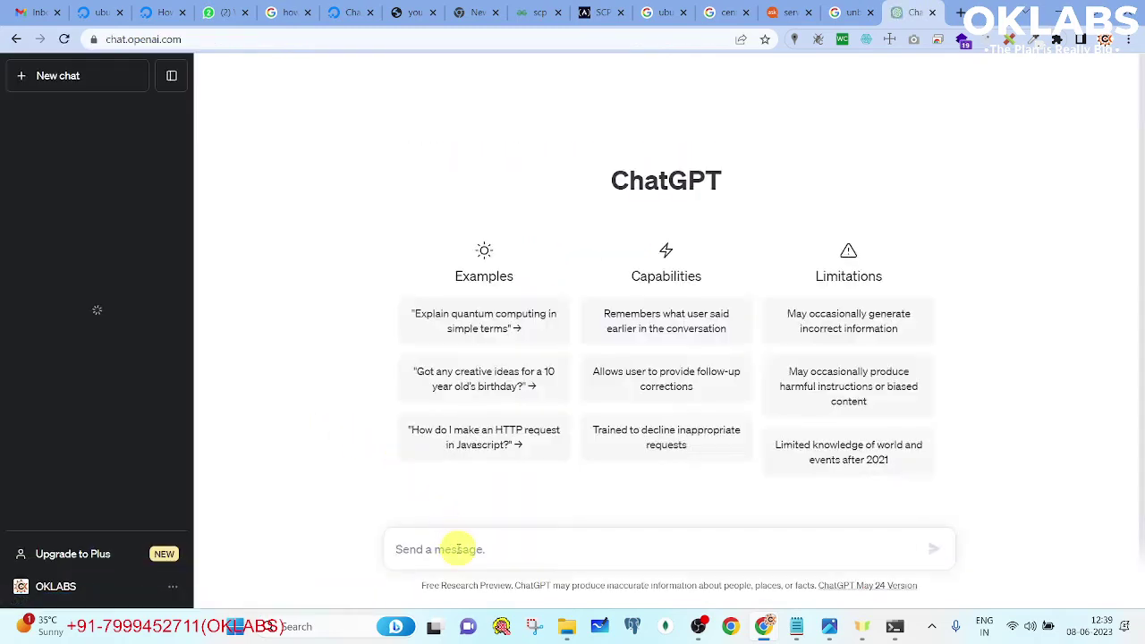
type("centos public user group name is no-body :no-body ?")
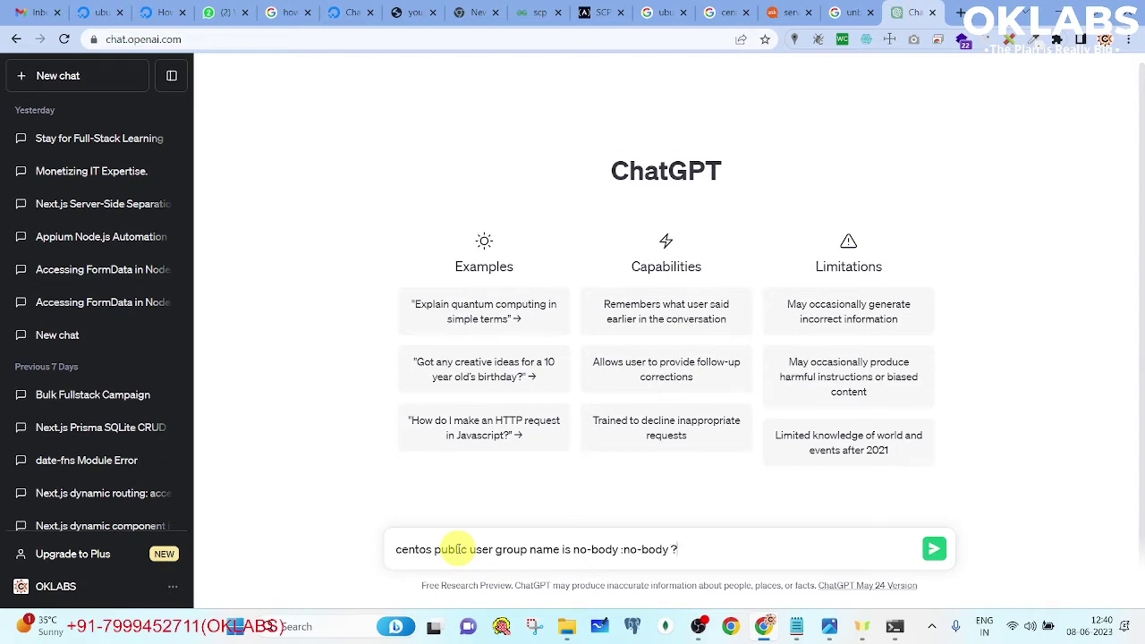
key("Return")
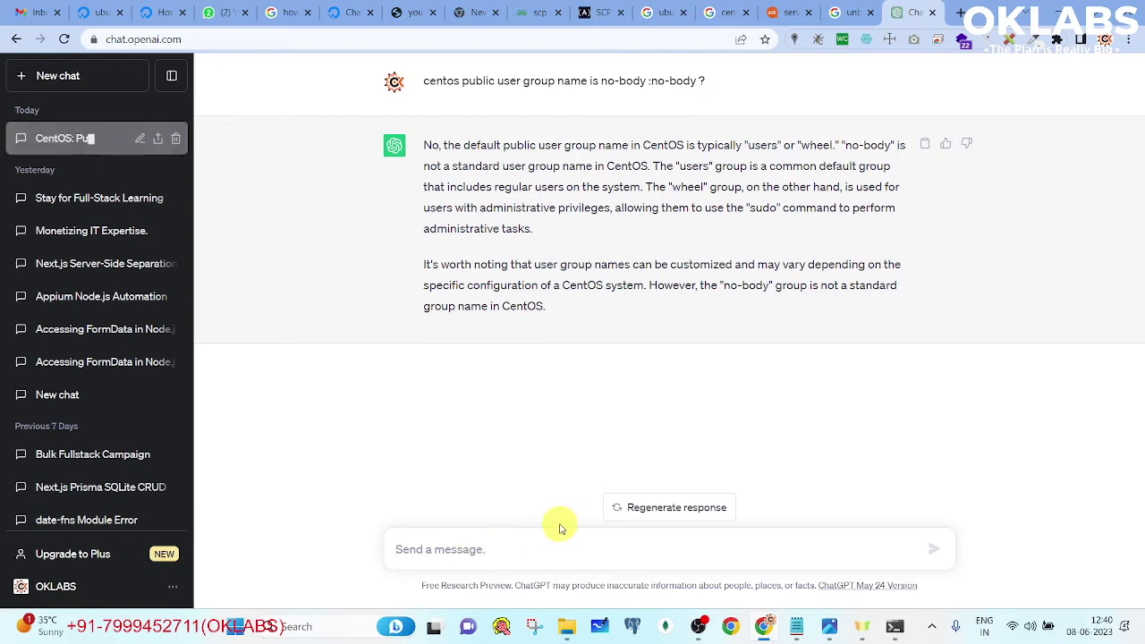
type("no-body belongs to")
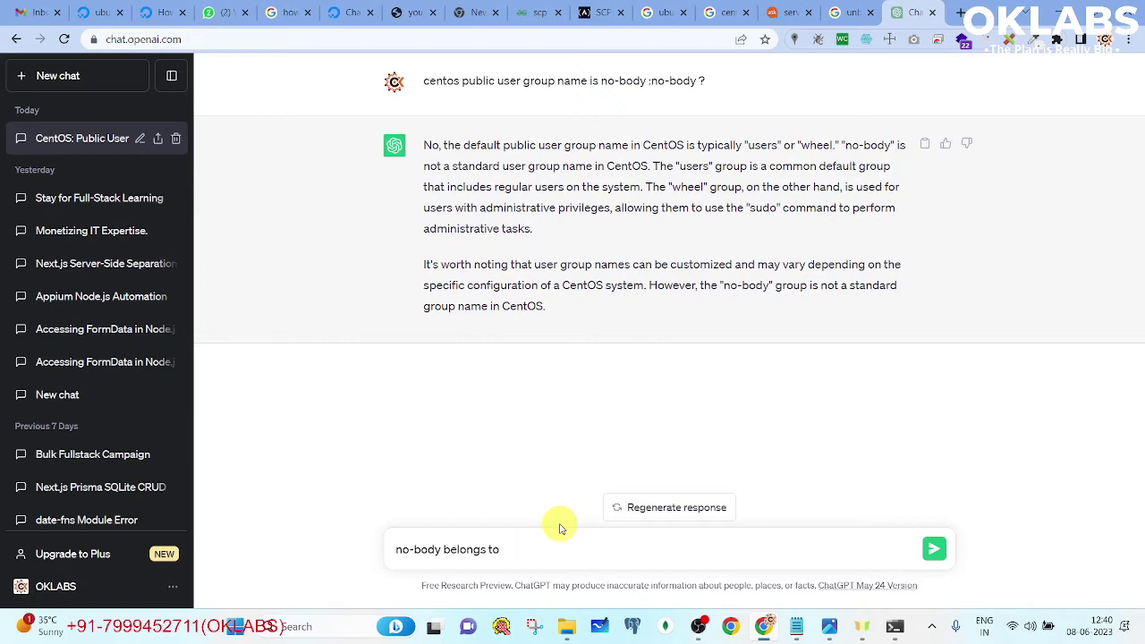
type("which os")
key("Return")
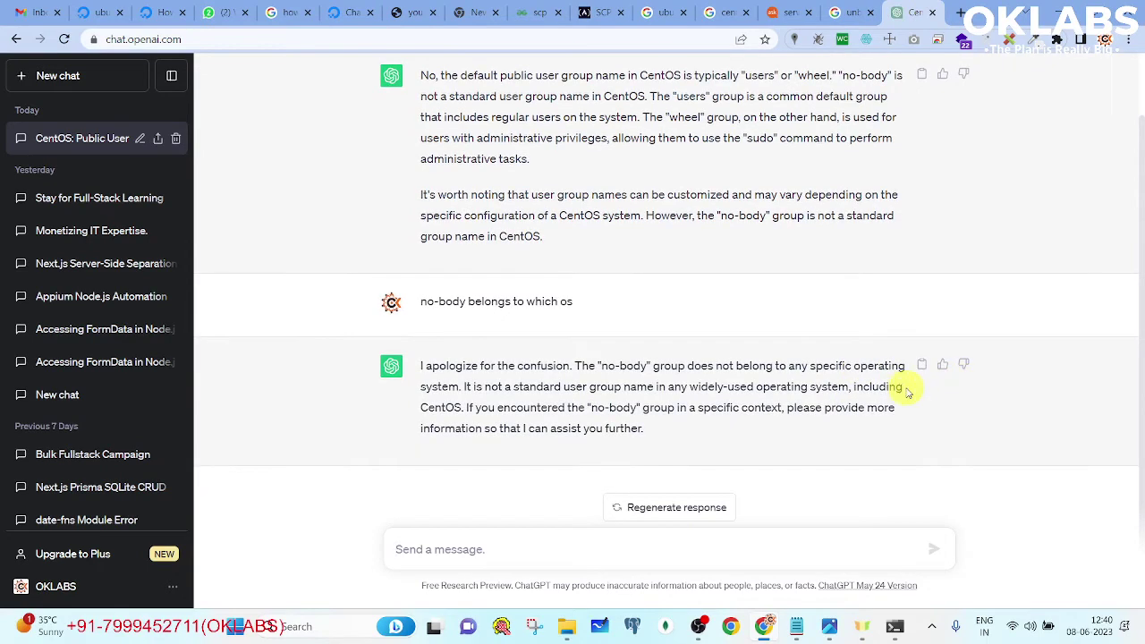
- Look through the Google results for the Ubuntu public user group name, and search for "www-data" instead
left_click(850, 12)
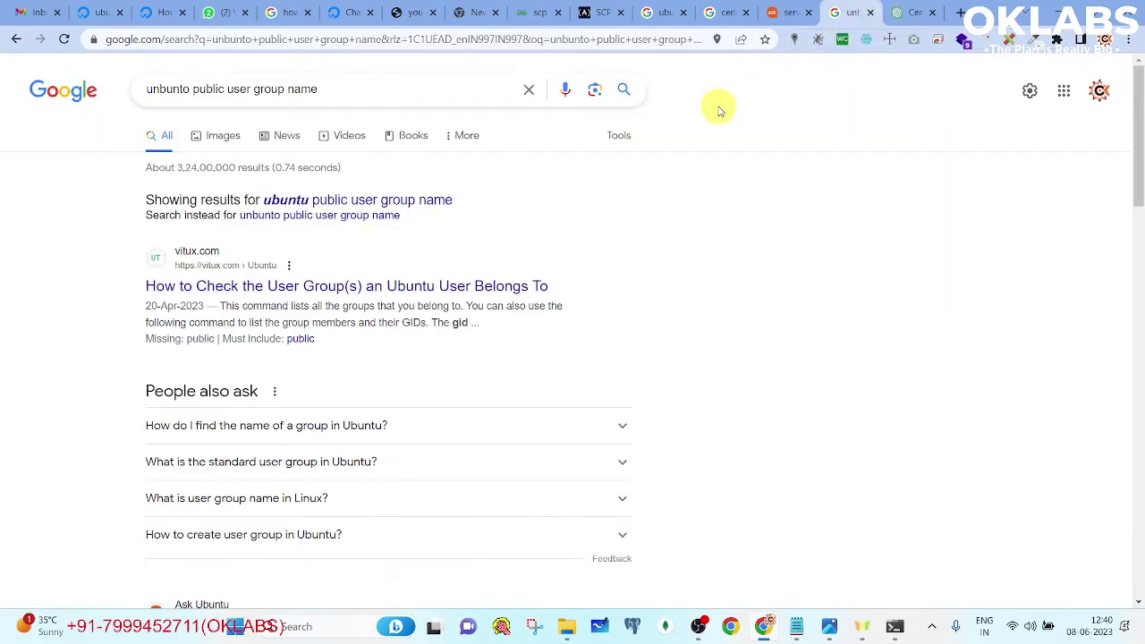
scroll(465, 243, "down", 10)
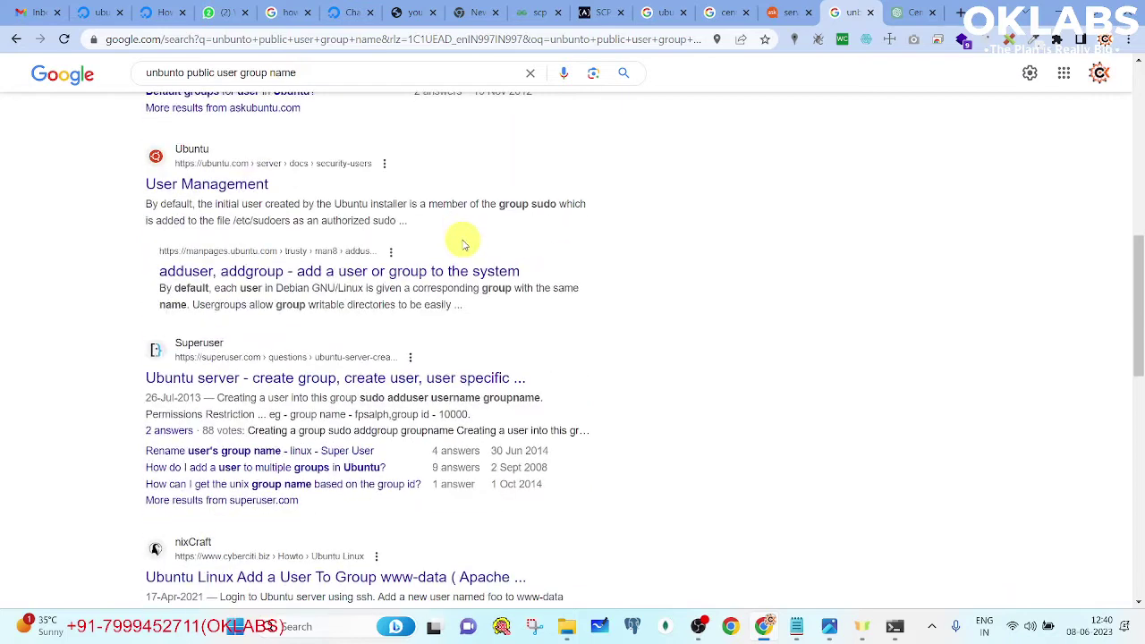
scroll(463, 242, "down", 5)
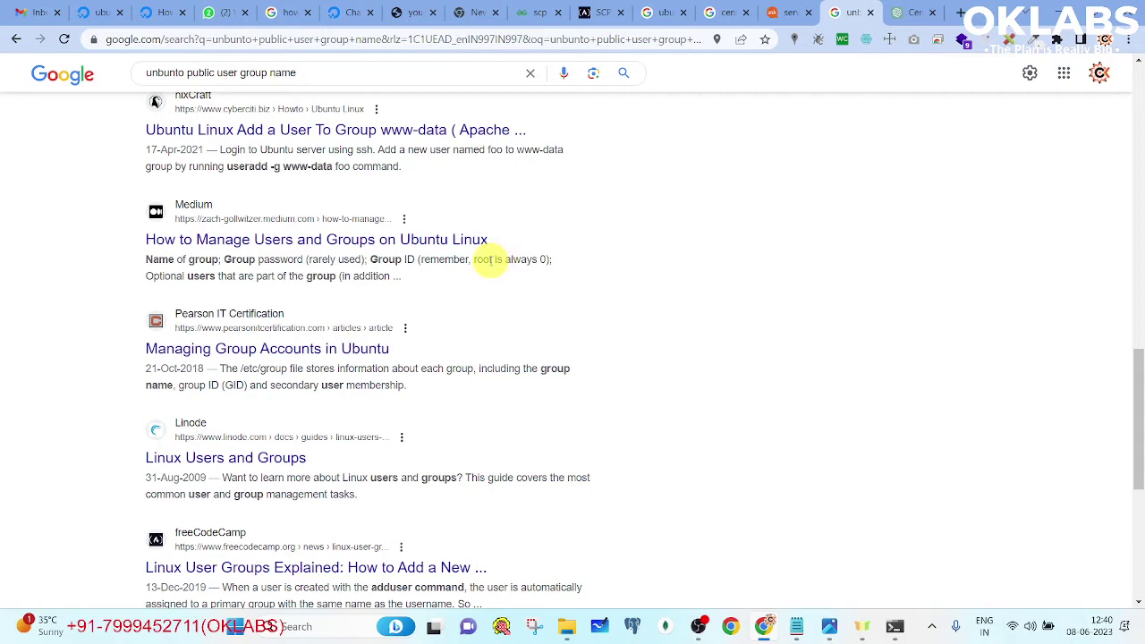
left_click_drag(312, 72, 114, 72)
type("www")
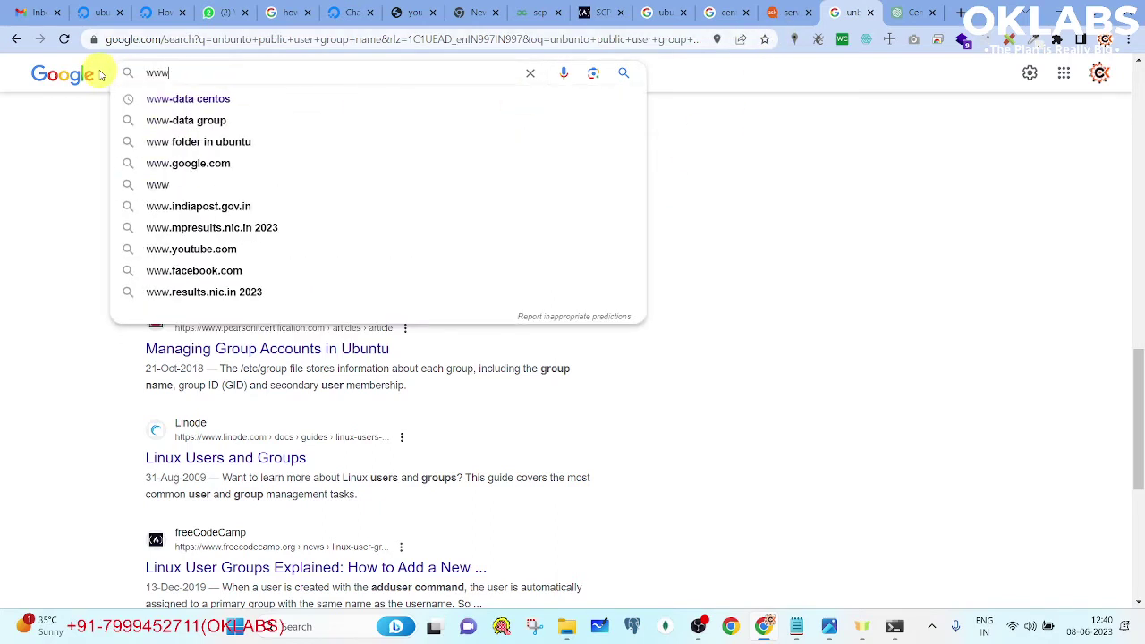
key("Down")
key("Return")
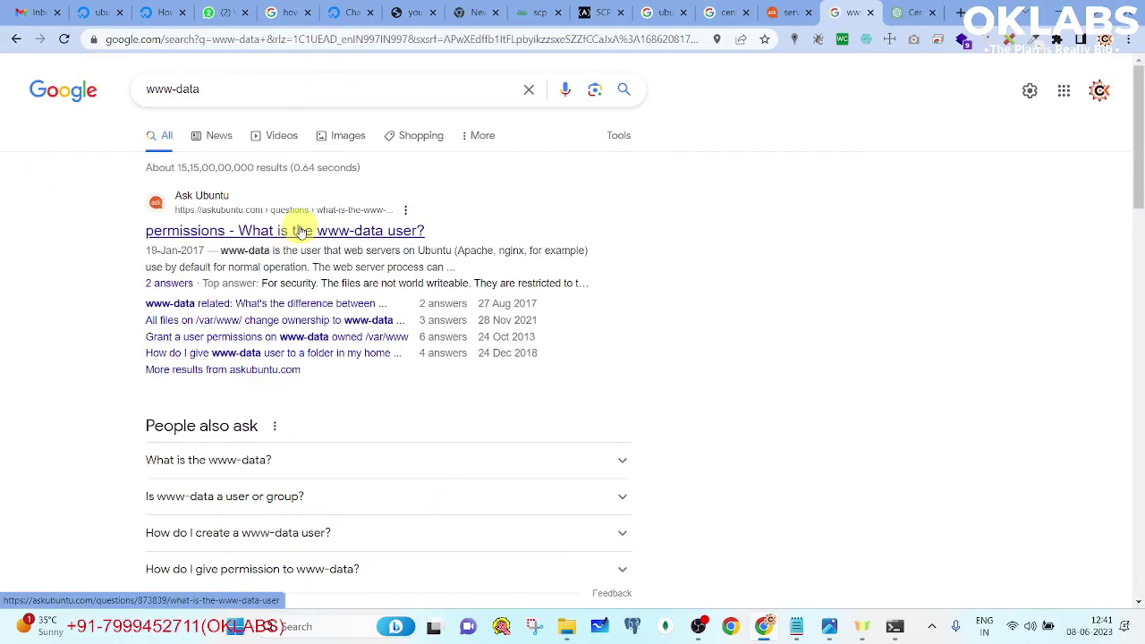
- Open the Ask Ubuntu question "What is the www-data user?", read its answers, and copy "www-data" from a comment
left_click(302, 231)
scroll(344, 255, "down", 4)
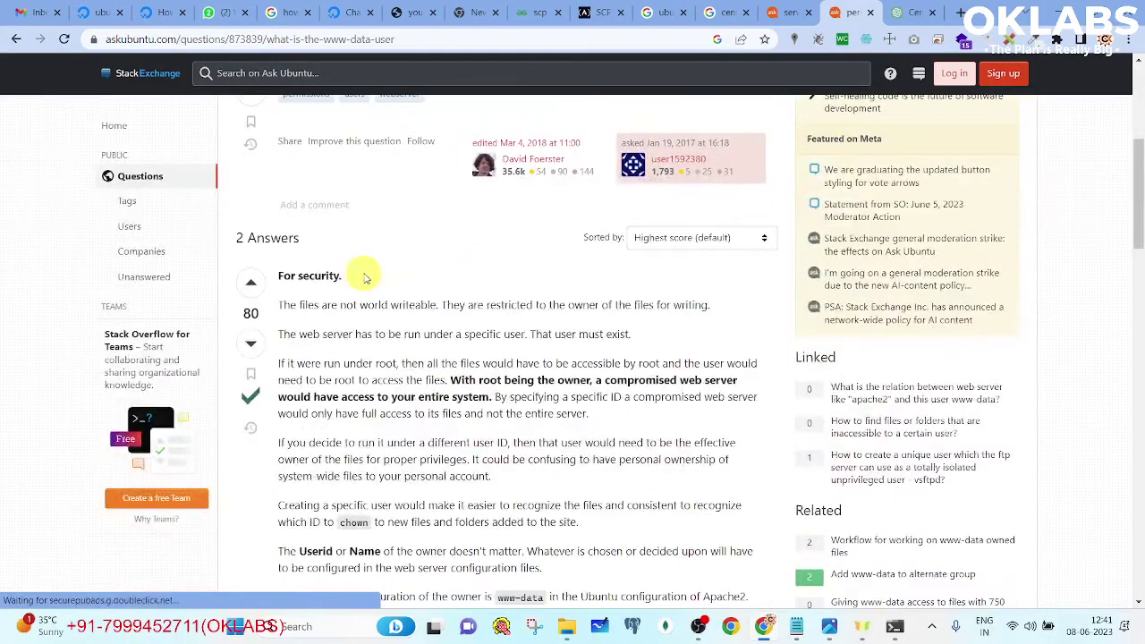
scroll(364, 278, "down", 10)
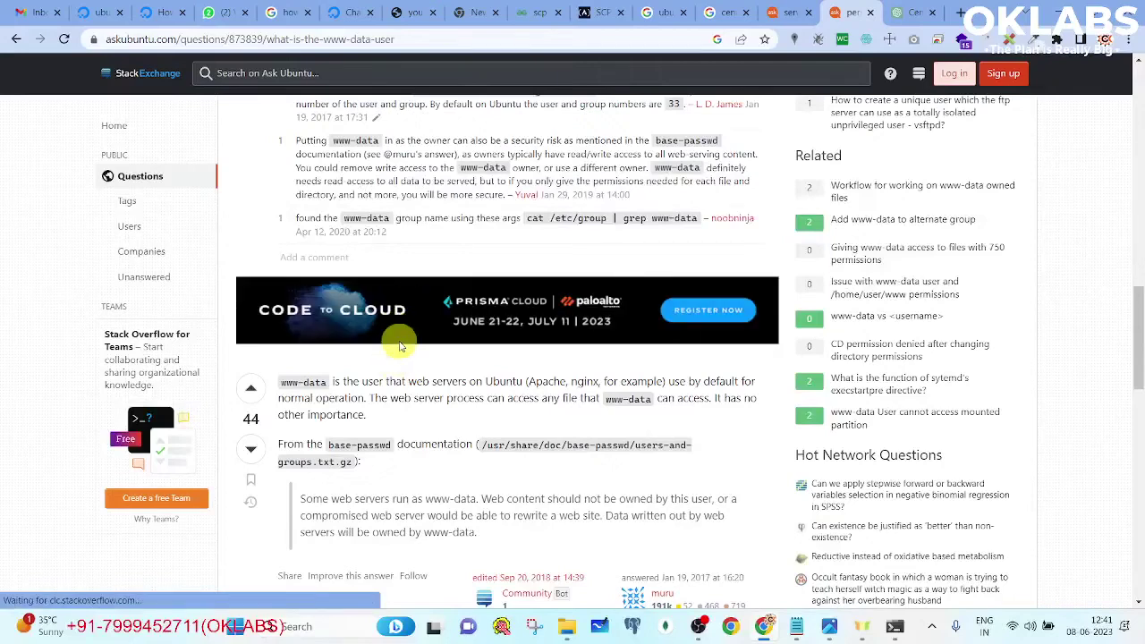
scroll(398, 295, "up", 1)
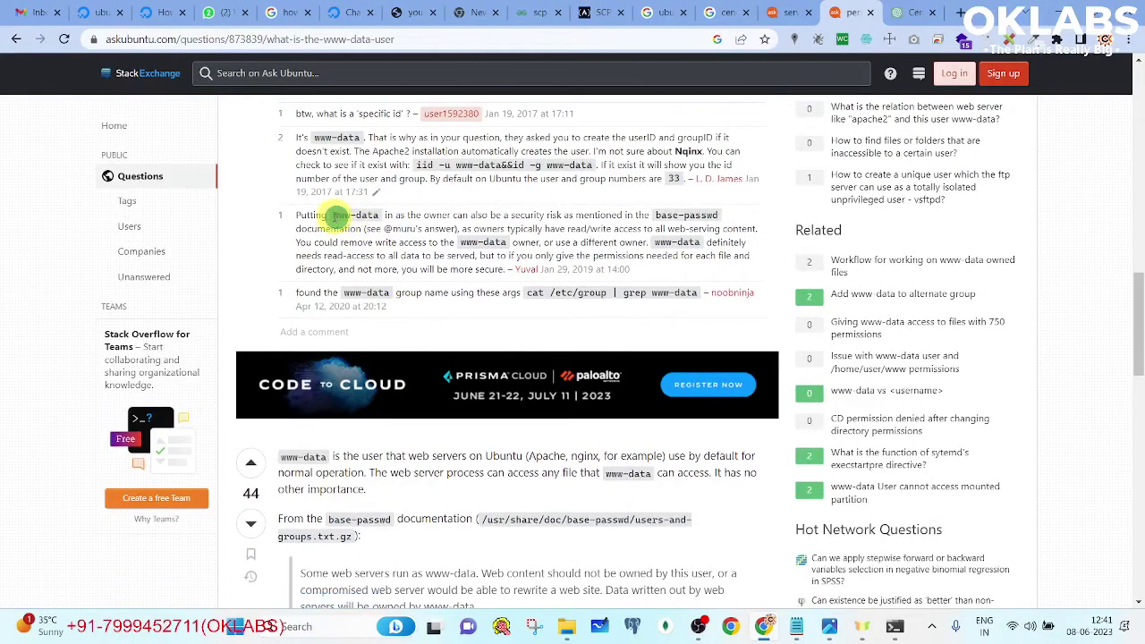
left_click_drag(334, 216, 381, 215)
key("ctrl+c")
- Switch to the Notepad notes and change the ownership line's target to "www-data:www-data (Ubuntu)"
key("alt+Tab")
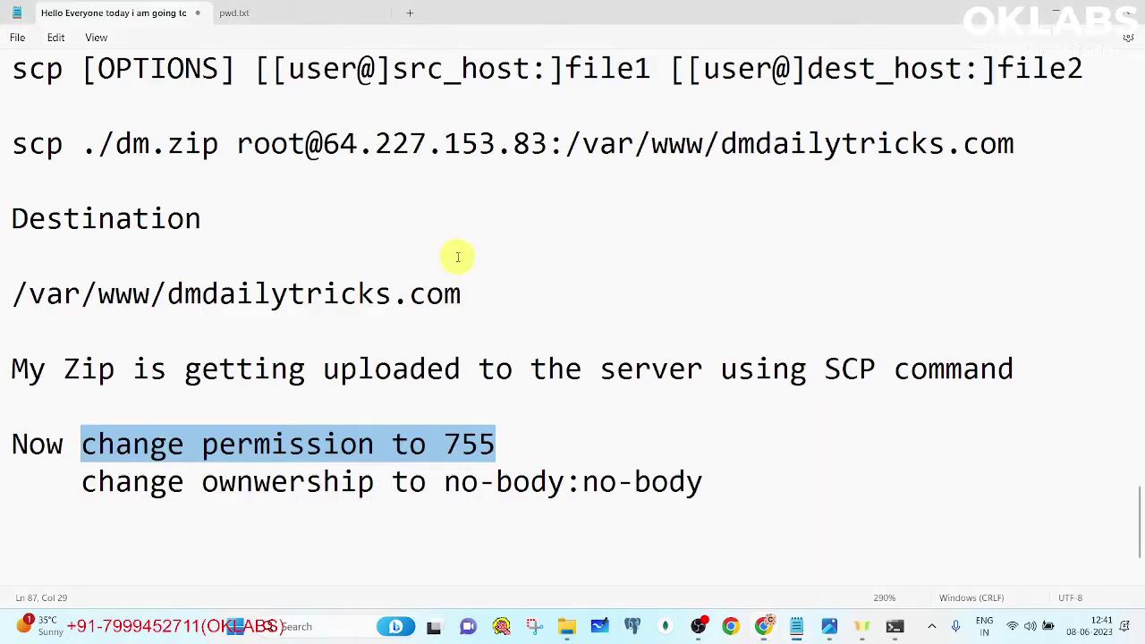
left_click(388, 447)
left_click_drag(444, 481, 731, 487)
key("ctrl+v")
key("ctrl+v")
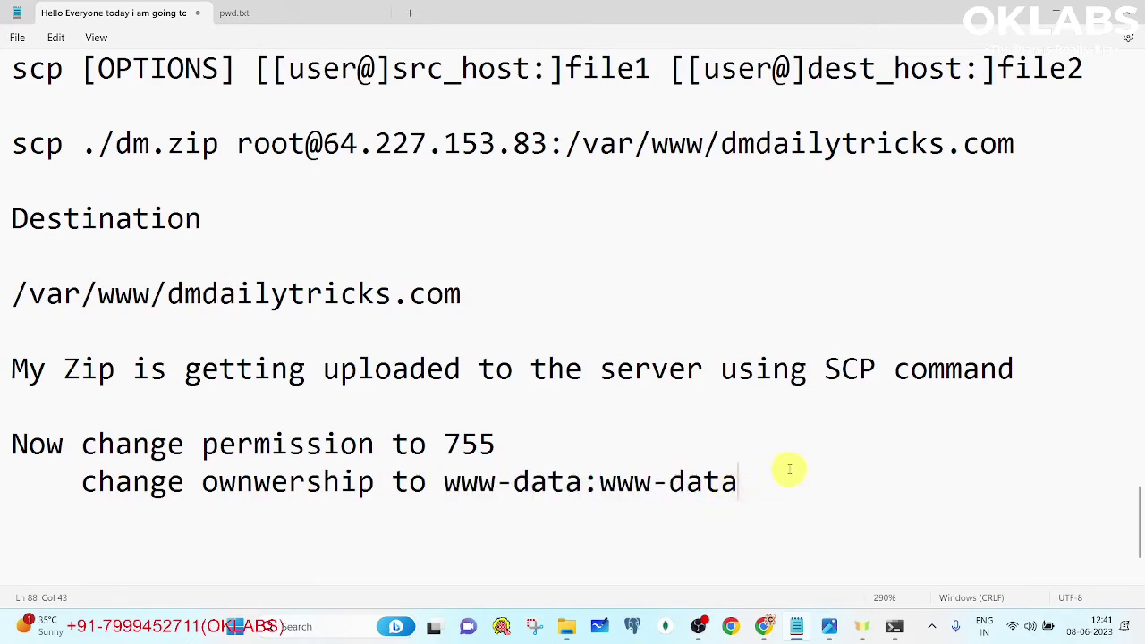
type("()")
type("Ubunt")
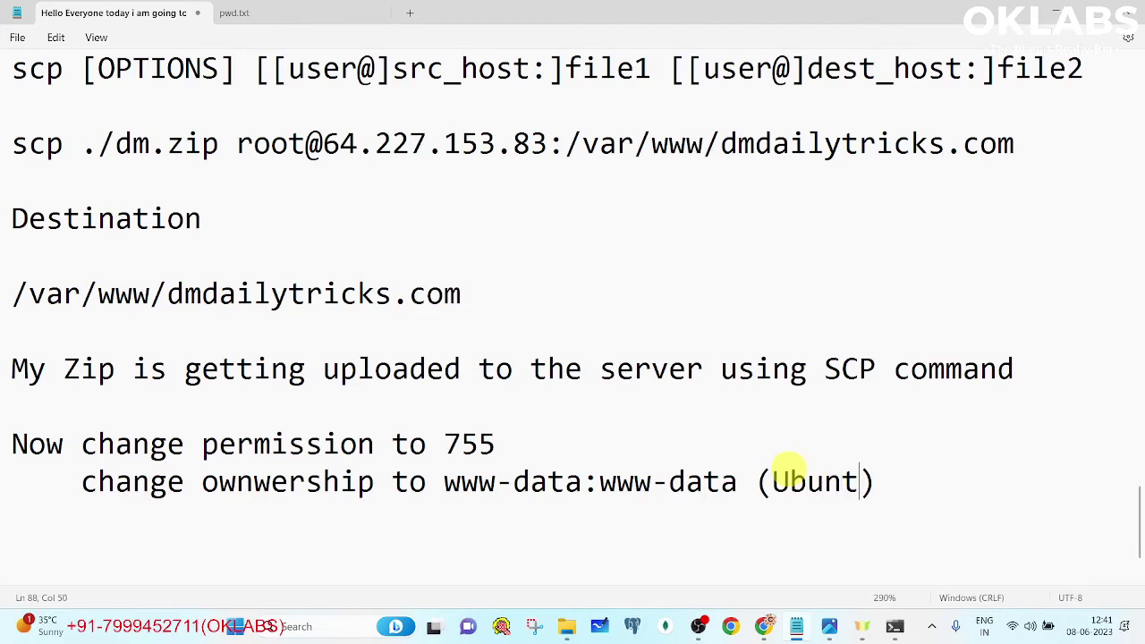
type("u")
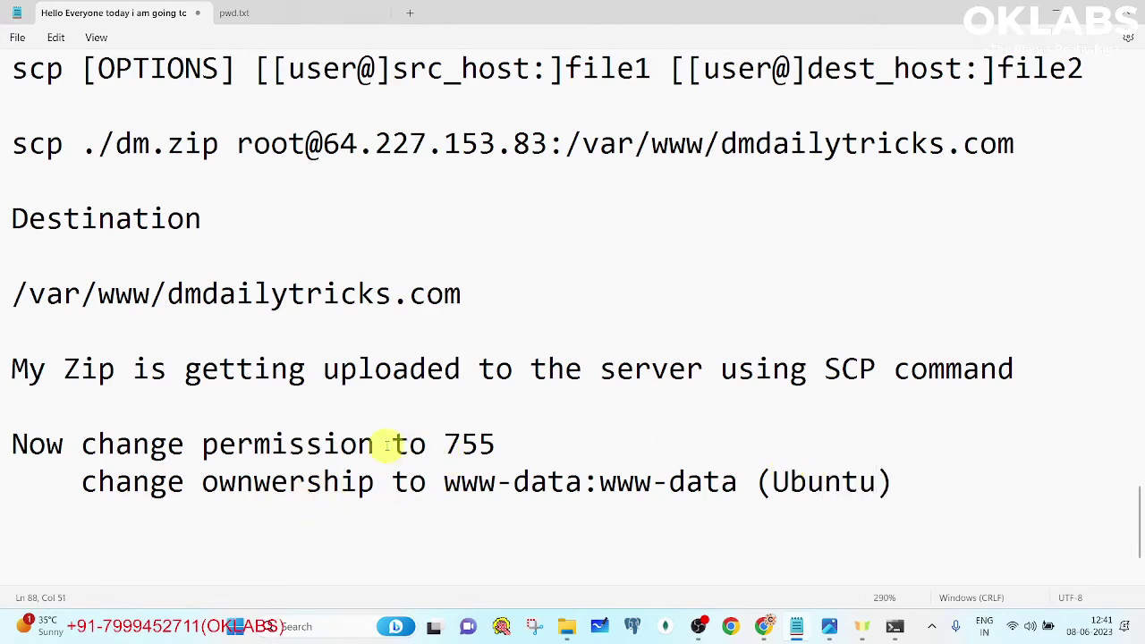
- Copy the two note lines about changing the permission to 755 and the ownership to www-data:www-data
key("alt+Tab")
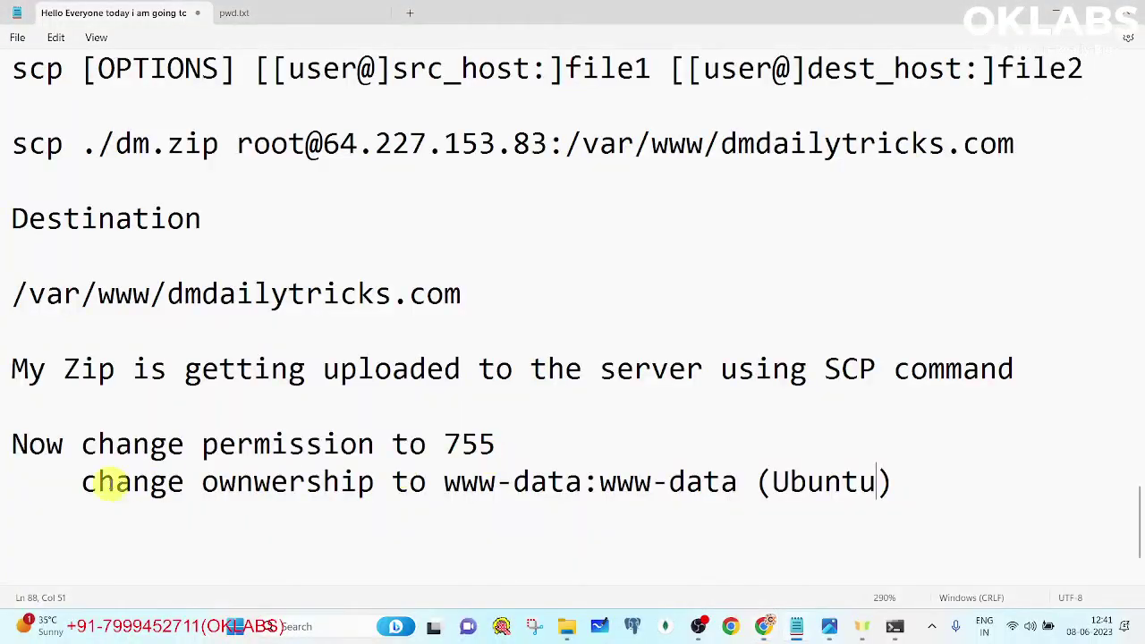
left_click_drag(12, 439, 995, 498)
key("ctrl+c")
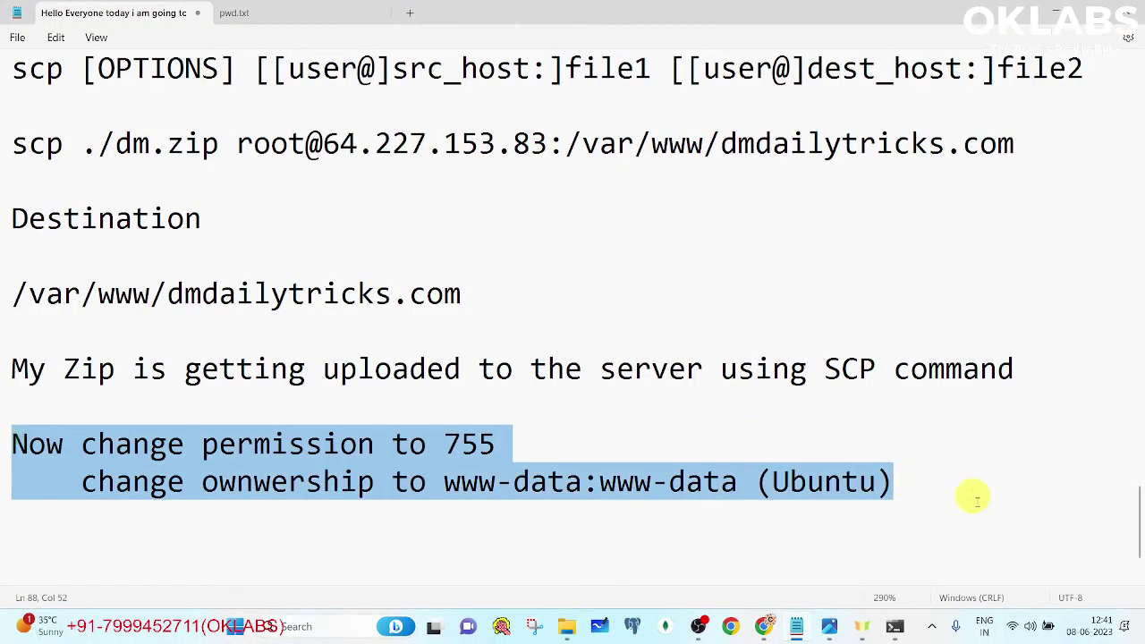
- Switch back to ChatGPT in Chrome and send "for ubunto 22" followed by the copied permission and ownership lines
key("alt+Tab")
left_click(910, 12)
type("for ubu")
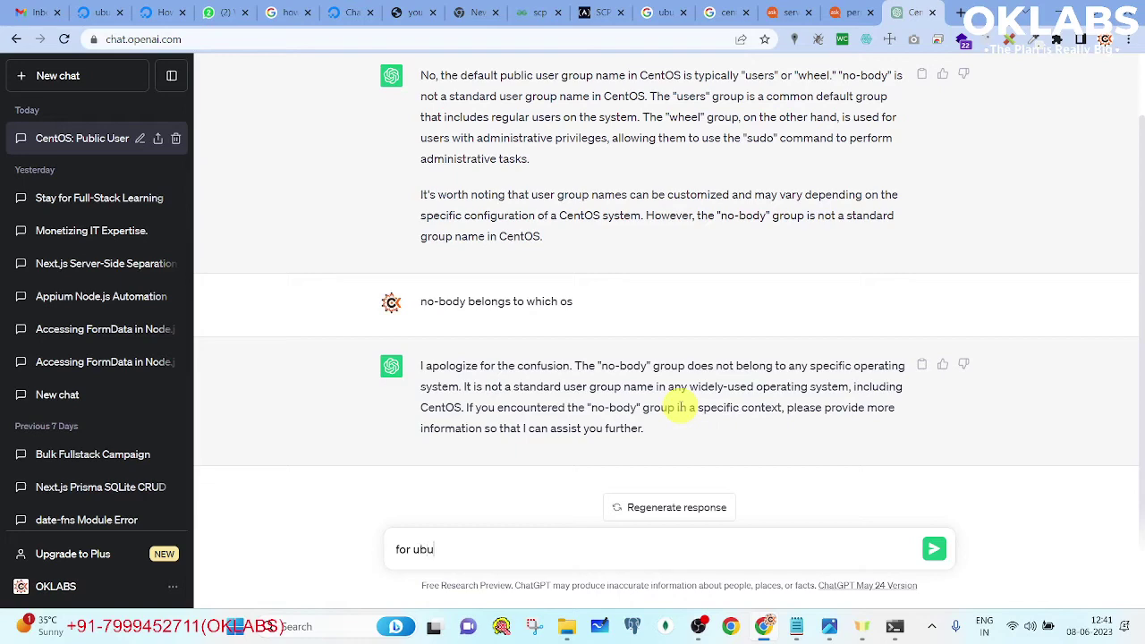
type("nto 22")
key("shift+Return")
key("shift+Return")
key("ctrl+v")
key("Return")
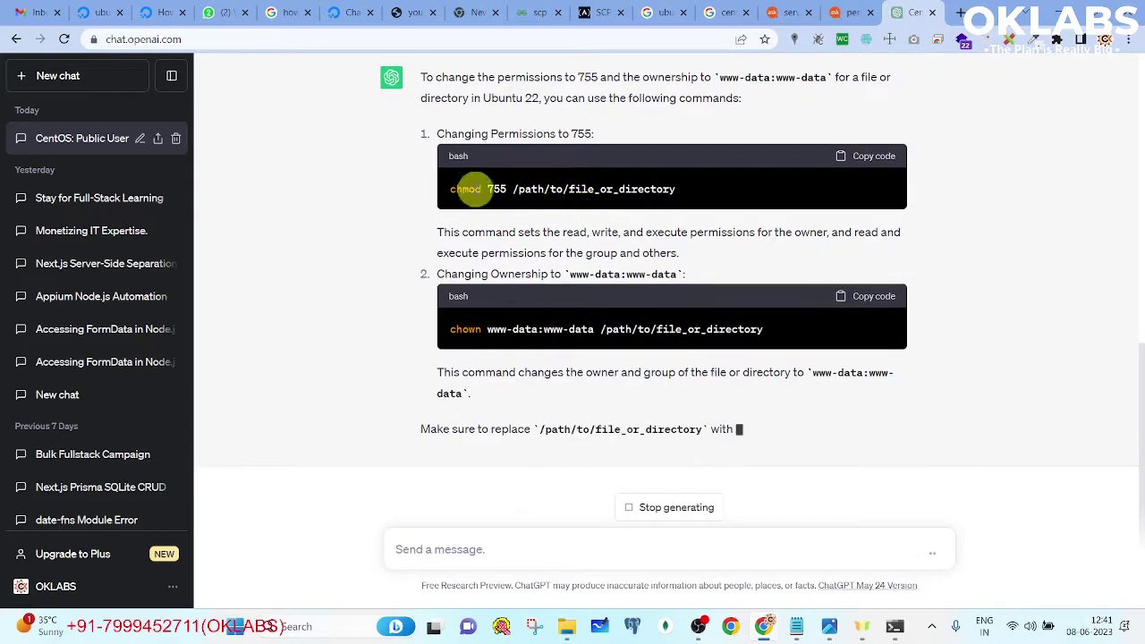
- Copy the command "chmod 755 /path/to/file_or_directory" from the ChatGPT answer and switch to the server terminal
left_click_drag(447, 186, 720, 173)
key("ctrl+c")
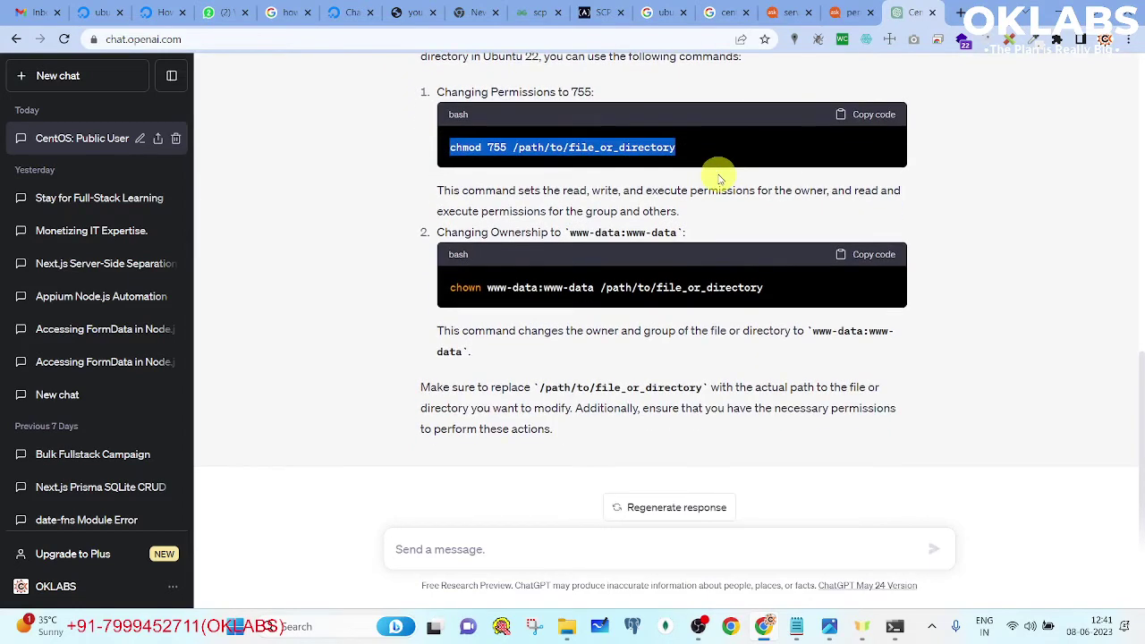
key("alt+Tab")
key("alt+Tab")
key("Tab")
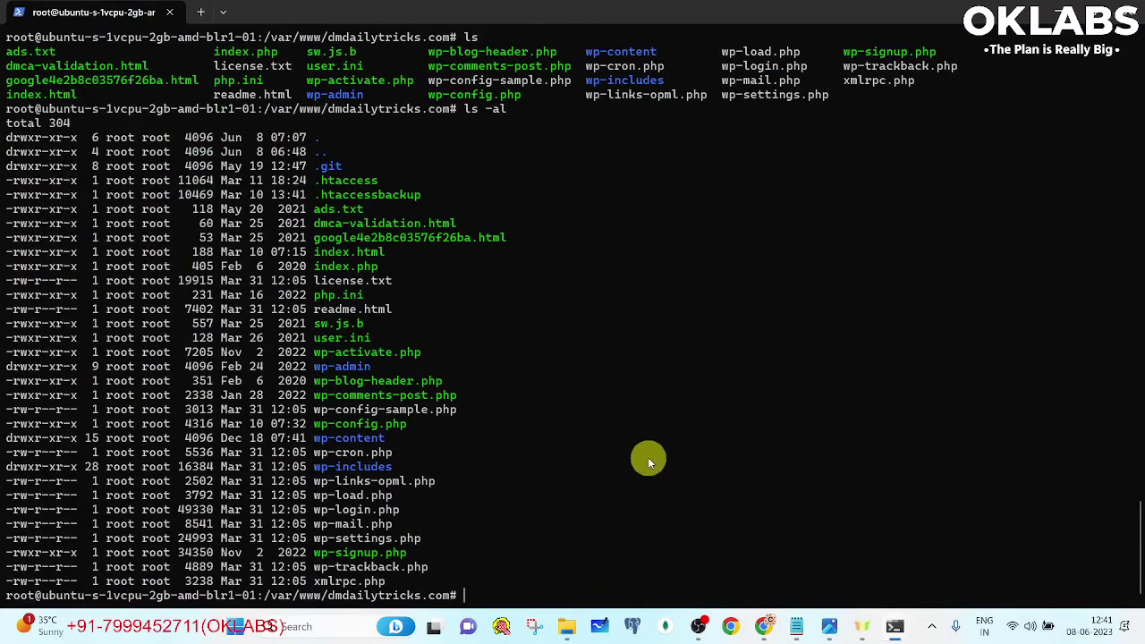
key("ctrl+v")
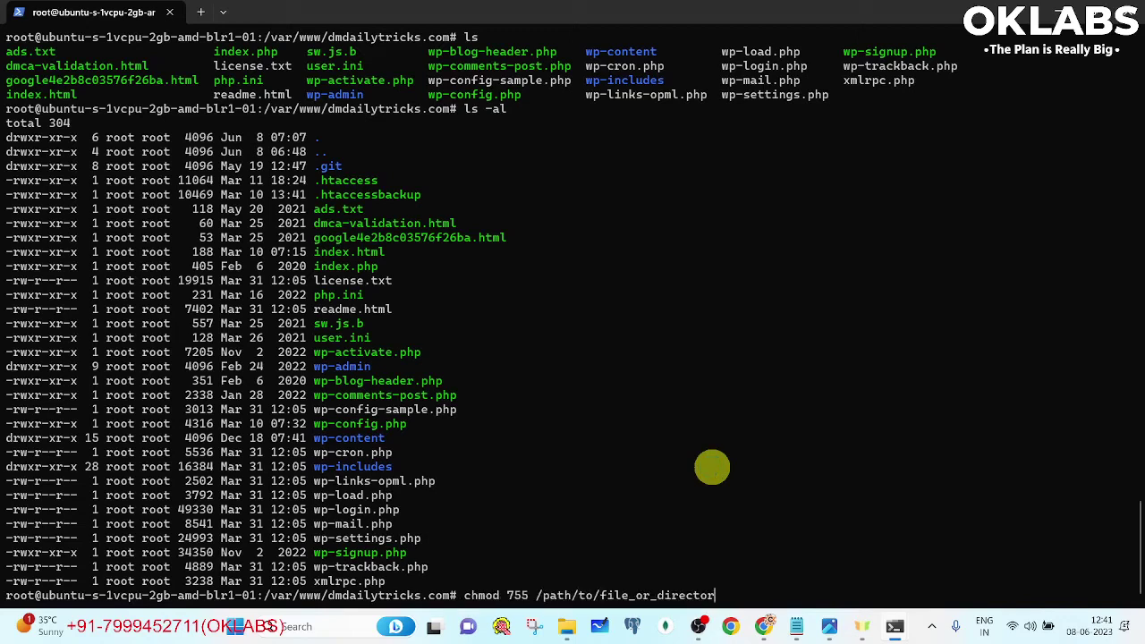
key("BackSpace")
key("BackSpace")
key("BackSpace")
key("BackSpace")
key("BackSpace")
key("BackSpace")
key("BackSpace")
key("BackSpace")
key("BackSpace")
key("BackSpace")
key("BackSpace")
key("BackSpace")
key("BackSpace")
key("BackSpace")
key("BackSpace")
key("BackSpace")
key("BackSpace")
key("BackSpace")
key("BackSpace")
key("BackSpace")
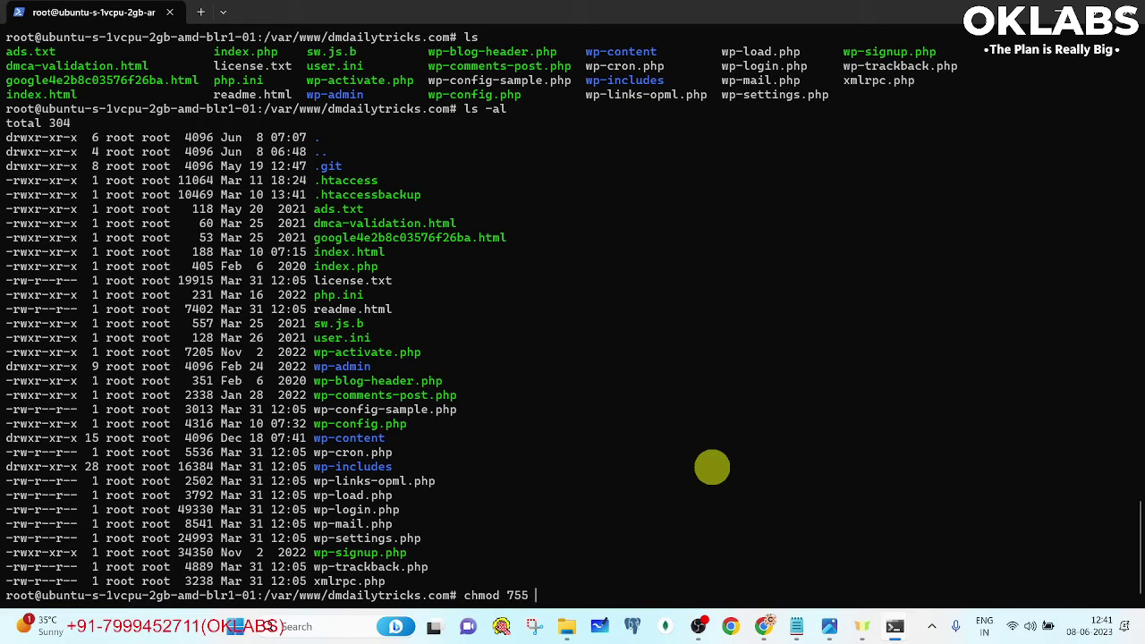
key("BackSpace")
key("BackSpace")
key("BackSpace")
key("BackSpace")
key("BackSpace")
key("BackSpace")
key("BackSpace")
key("BackSpace")
key("BackSpace")
key("BackSpace")
- Go up to /var/www with "cd .." and list its contents in detail with "ls -al"
type("cd")
key("Return")
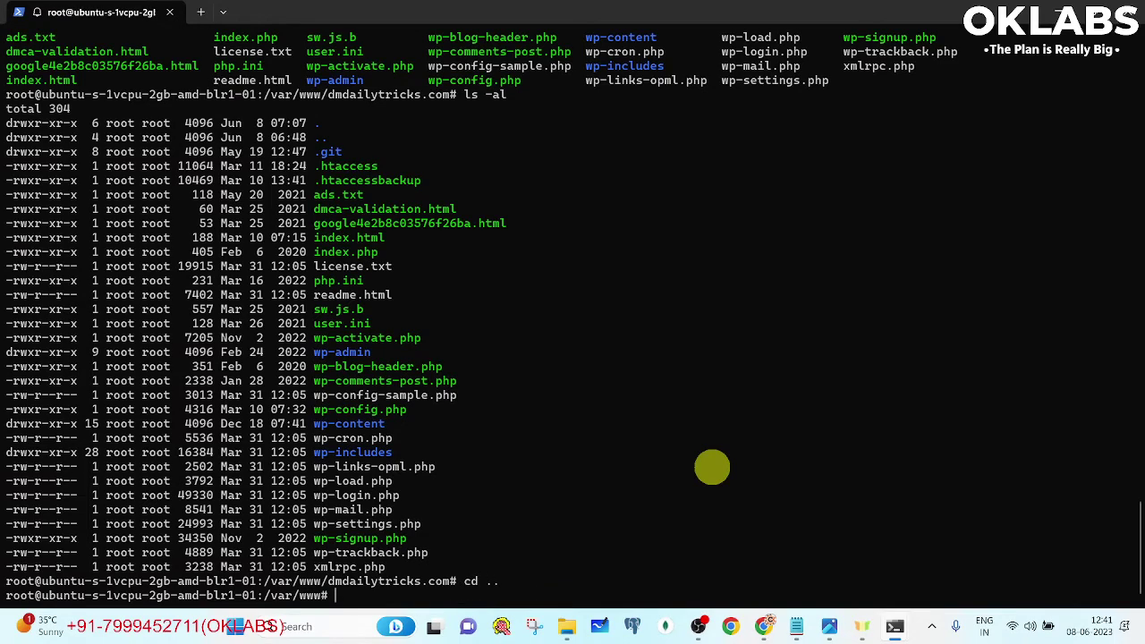
type("ls -al")
key("Return")
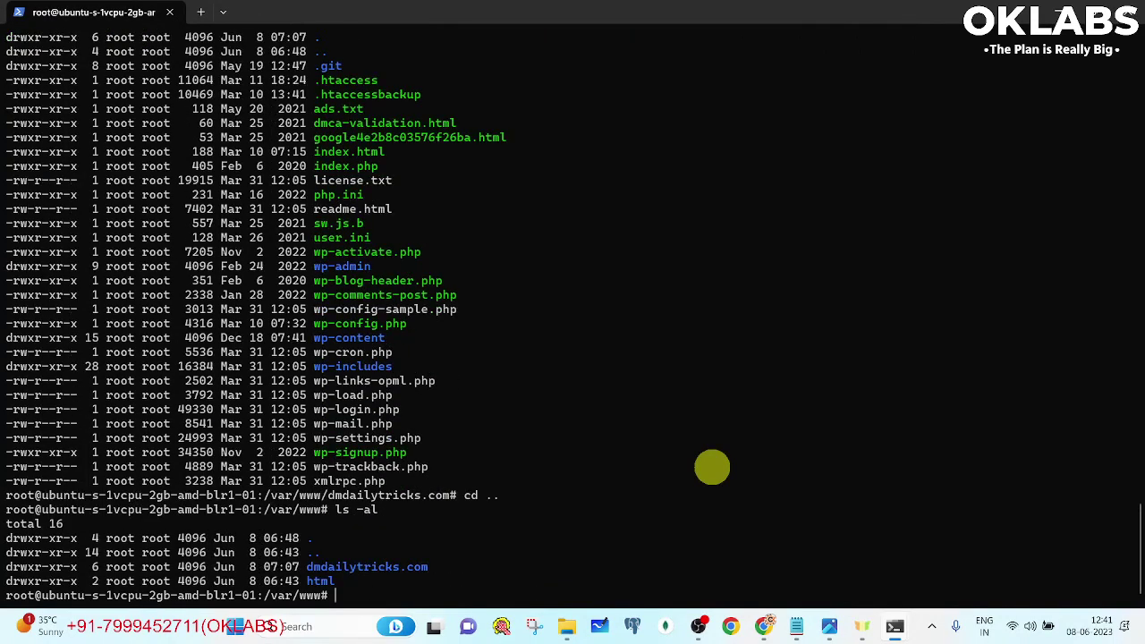
- Run "chmod -R 755 ./dmdailytricks.com/" based on the copied command, and list the directory again with "ls -al"
right_click(711, 466)
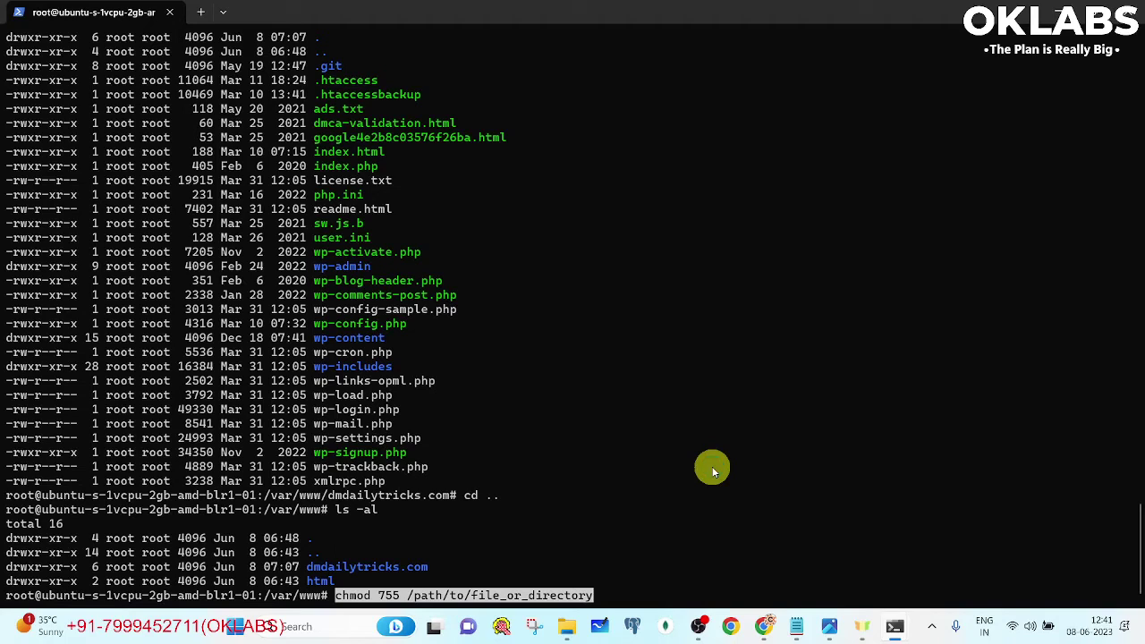
key("BackSpace")
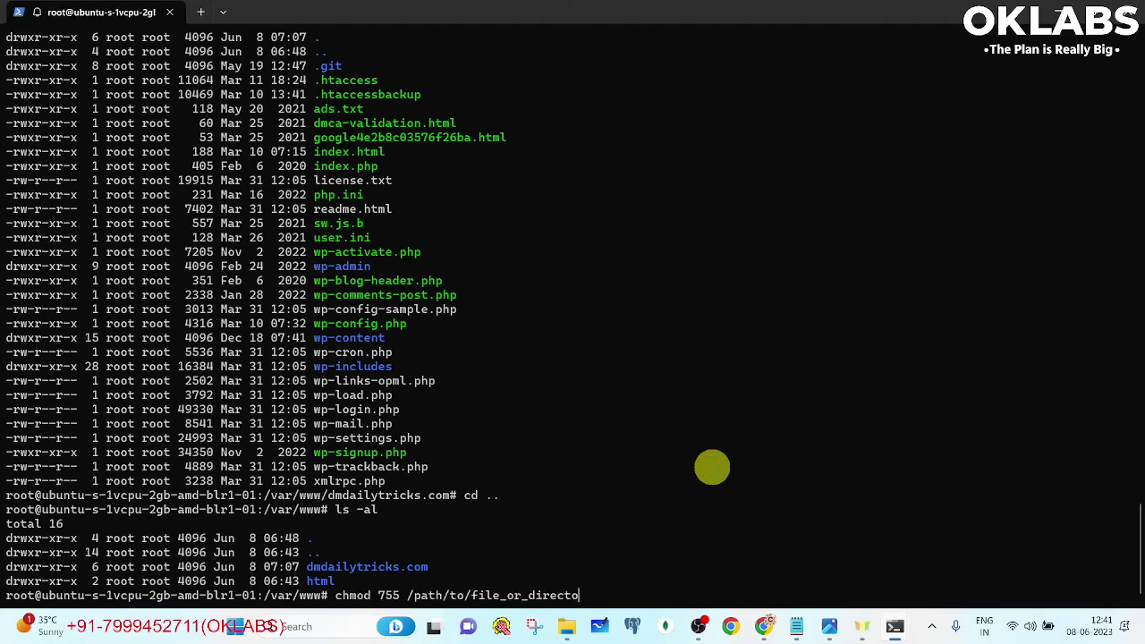
key("BackSpace")
key("BackSpace")
key("BackSpace")
key("BackSpace")
key("BackSpace")
key("BackSpace")
key("BackSpace")
key("BackSpace")
key("BackSpace")
key("BackSpace")
key("BackSpace")
key("BackSpace")
key("BackSpace")
key("BackSpace")
key("BackSpace")
key("BackSpace")
key("BackSpace")
key("BackSpace")
key("BackSpace")
key("BackSpace")
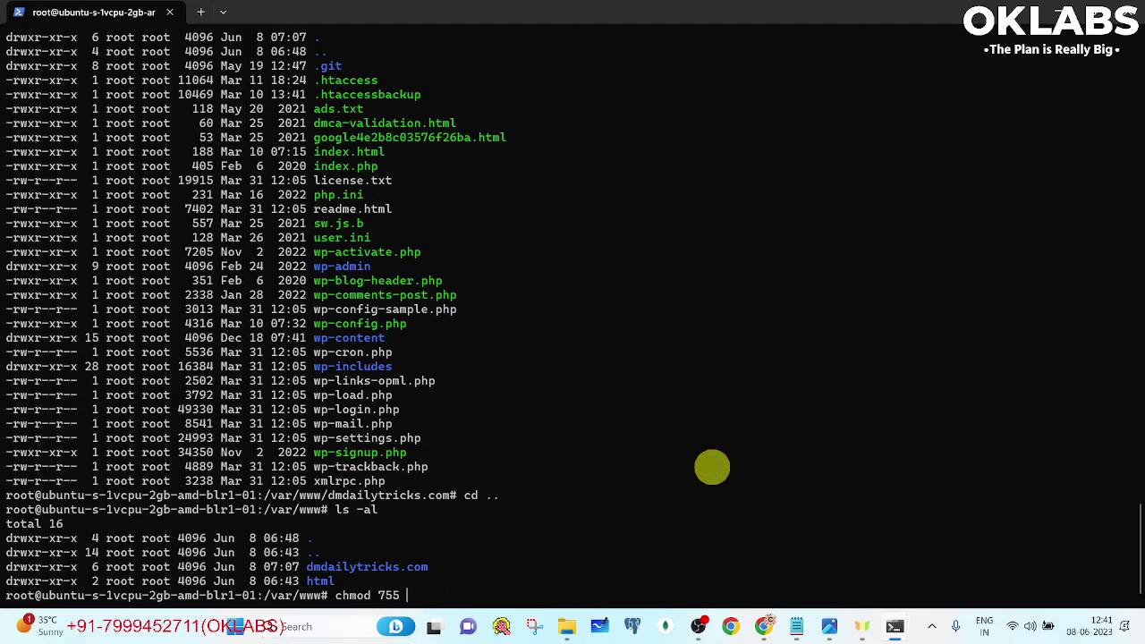
type("./d")
key("Tab")
type("-R")
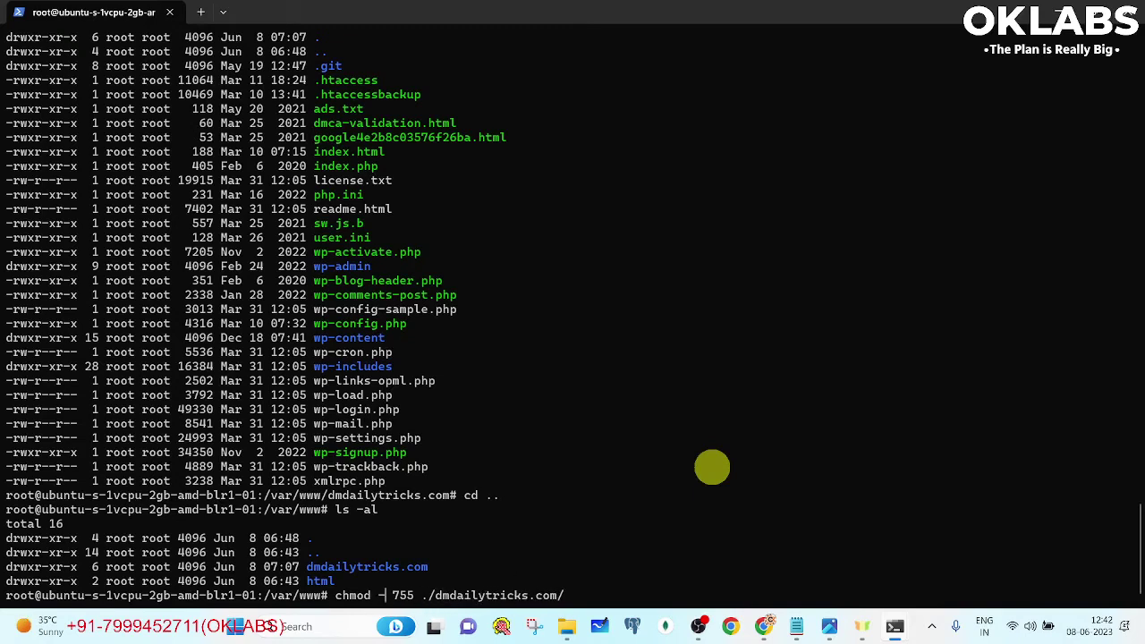
key("Return")
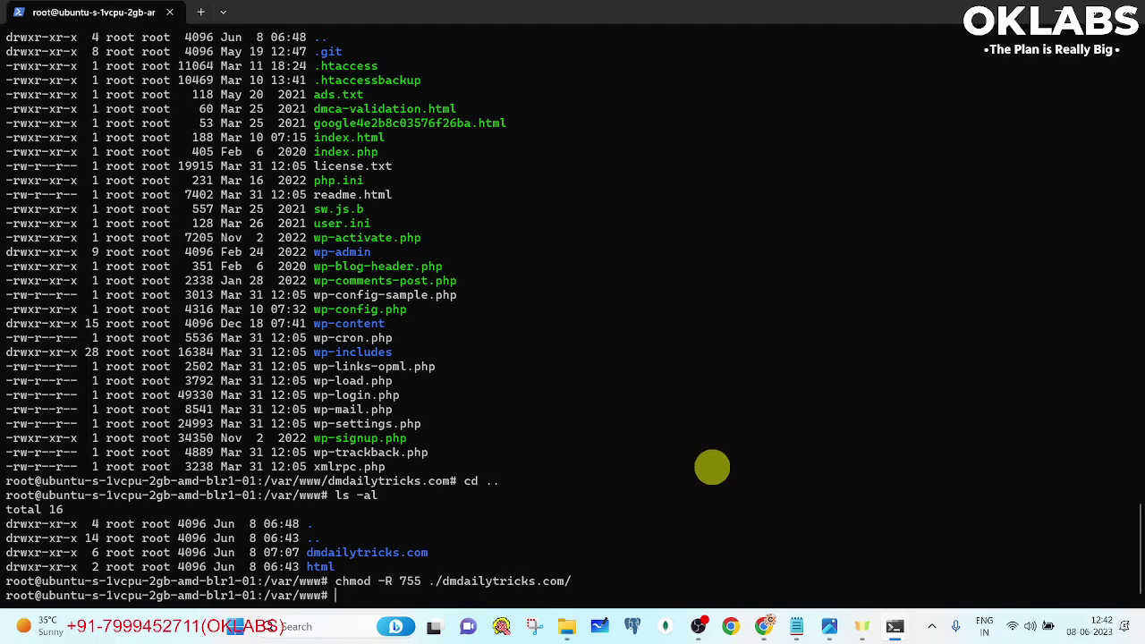
type("ls -al")
key("Return")
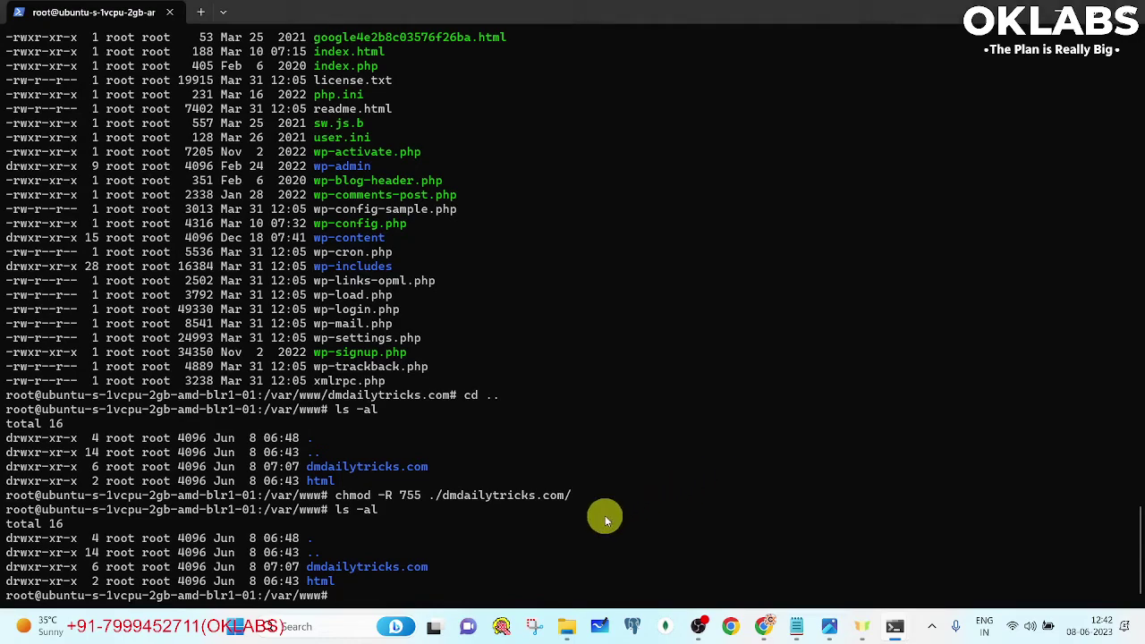
- Switch back to ChatGPT in Chrome and copy the command "chown www-data:www-data /path/to/file_or_directory"
key("alt+Tab")
left_click(563, 493)
key("alt+Tab")
key("alt+Tab")
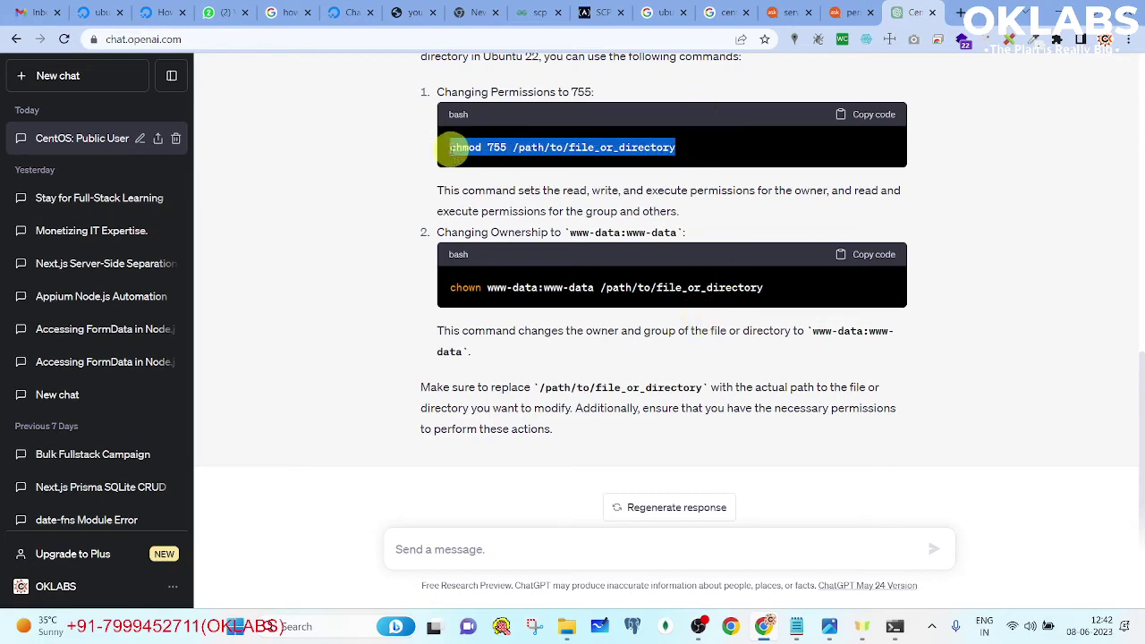
left_click_drag(762, 287, 448, 287)
key("ctrl+c")
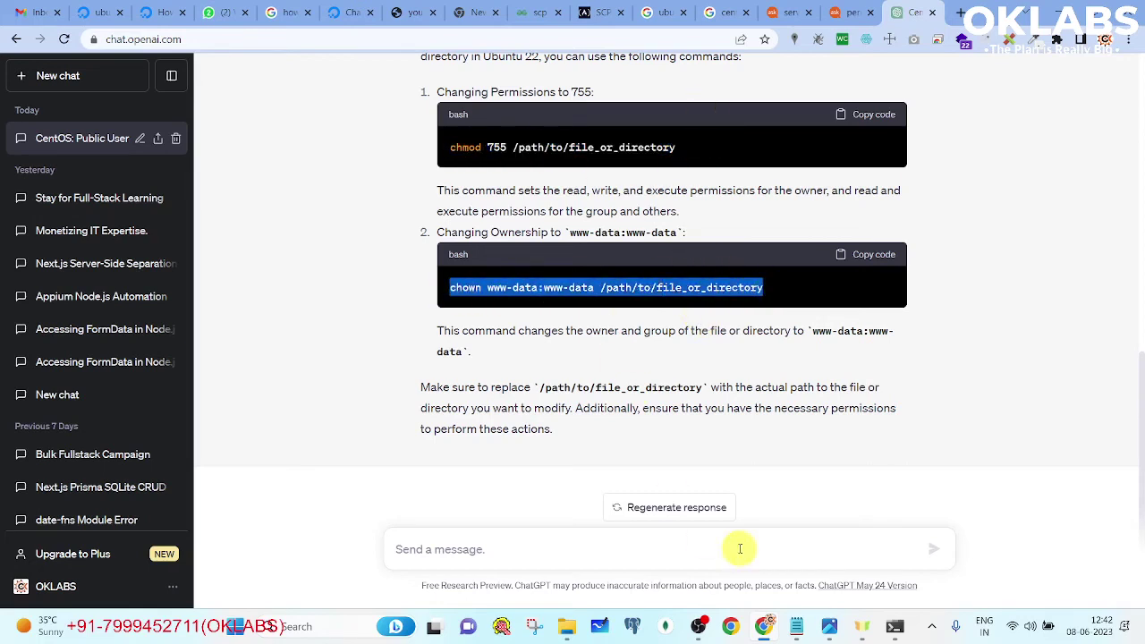
- Switch to the Notepad notes and paste the copied chown command below the ownership line, separated by a blank line
left_click(796, 626)
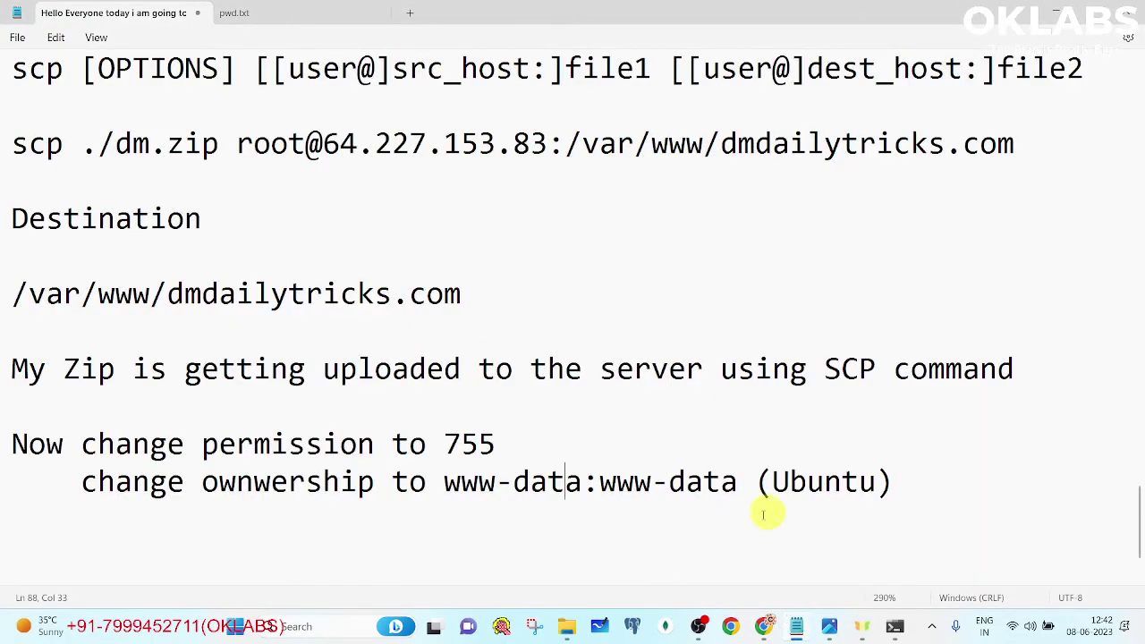
left_click(910, 480)
key("Return")
key("Return")
key("ctrl+v")
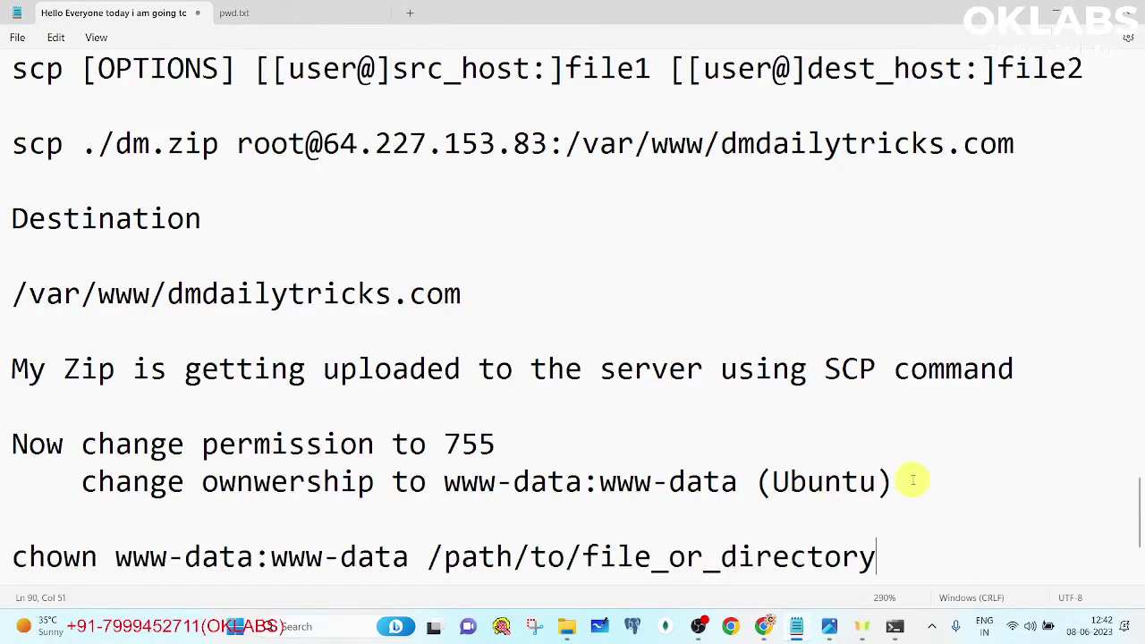
- Copy only the "chown www-data:www-data" part of the pasted note line and switch to the server terminal
scroll(634, 435, "down", 1)
left_click_drag(408, 443, 16, 445)
key("super+c")
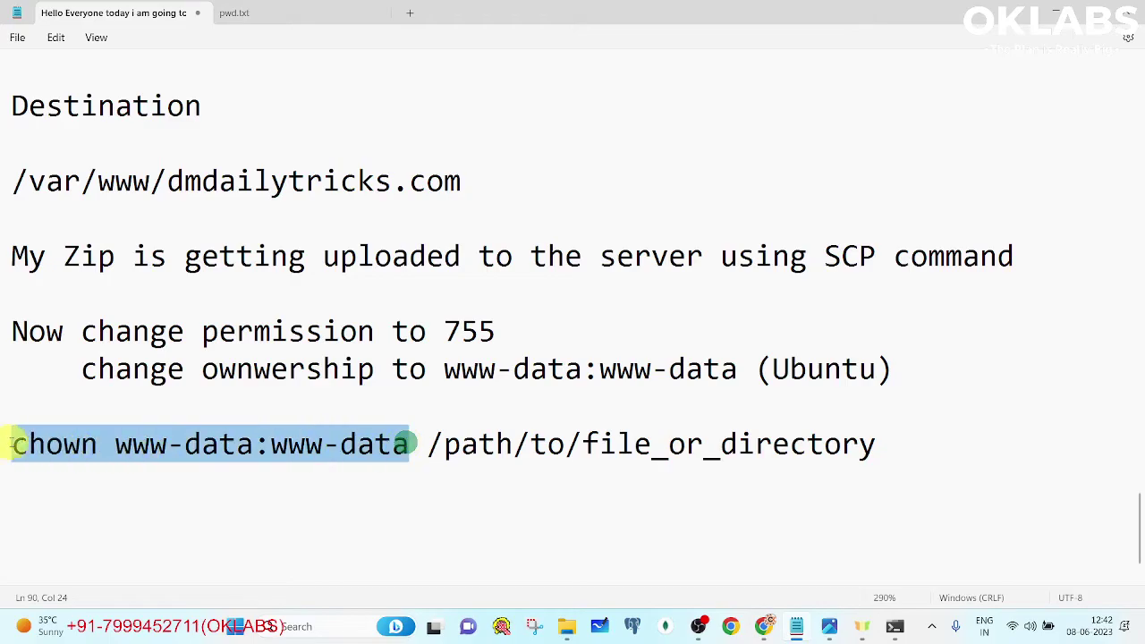
key("alt+Tab")
key("alt+Tab")
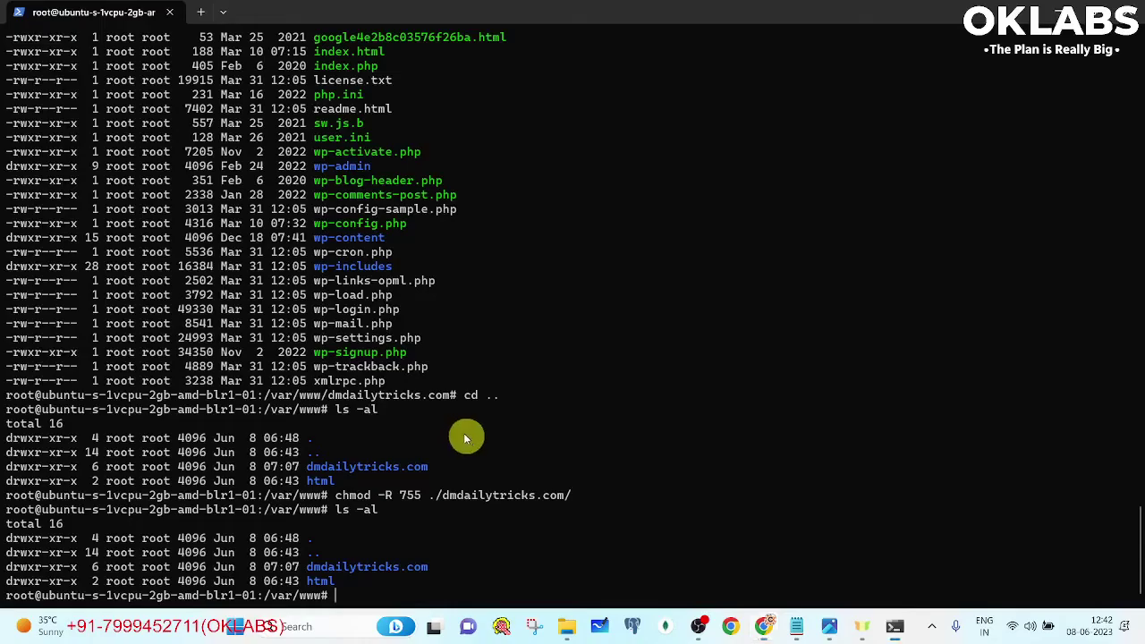
- Run "chown -R www-data:www-data ./dmdailytricks.com/" and check the folder's ownership in /var/www with "ls -al"
right_click(561, 524)
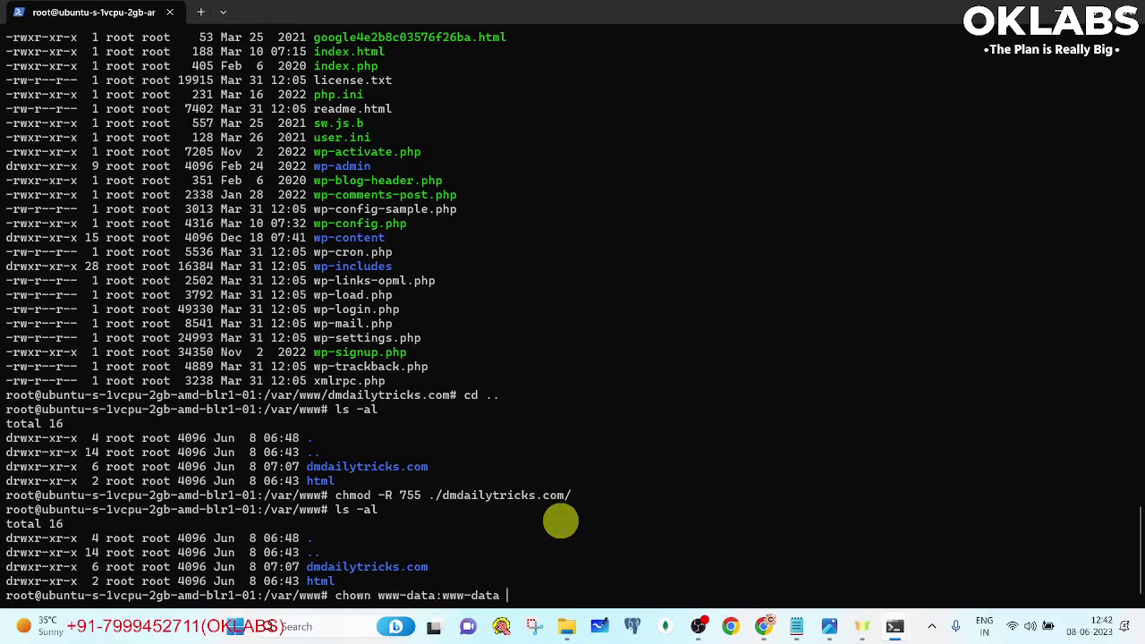
type("./d")
key("Tab")
type("-R")
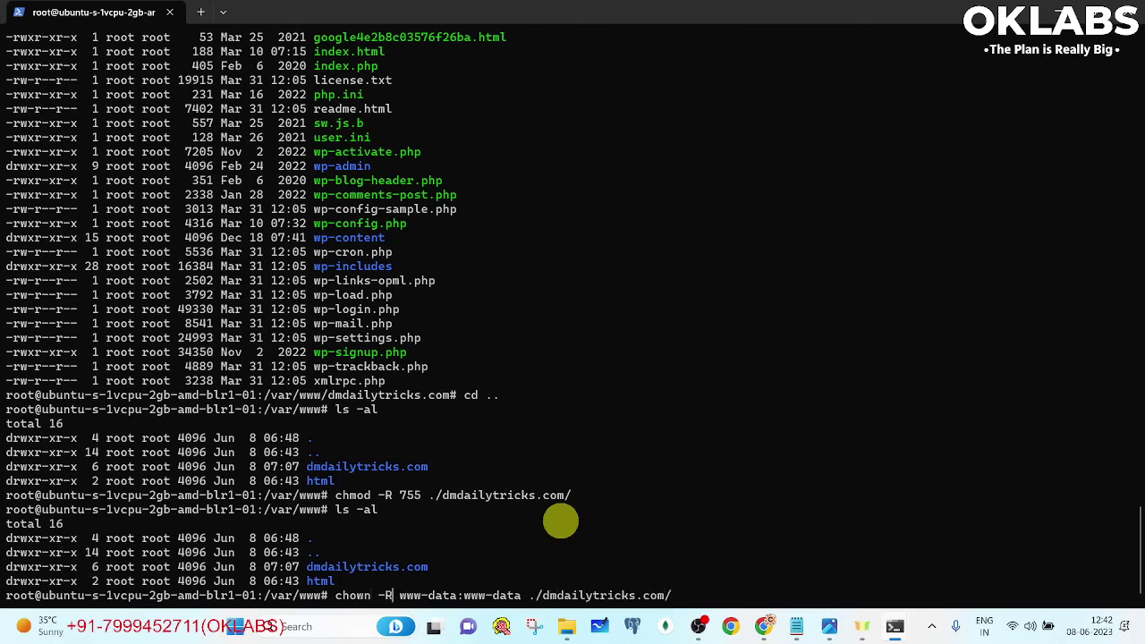
key("Return")
type("ls -al")
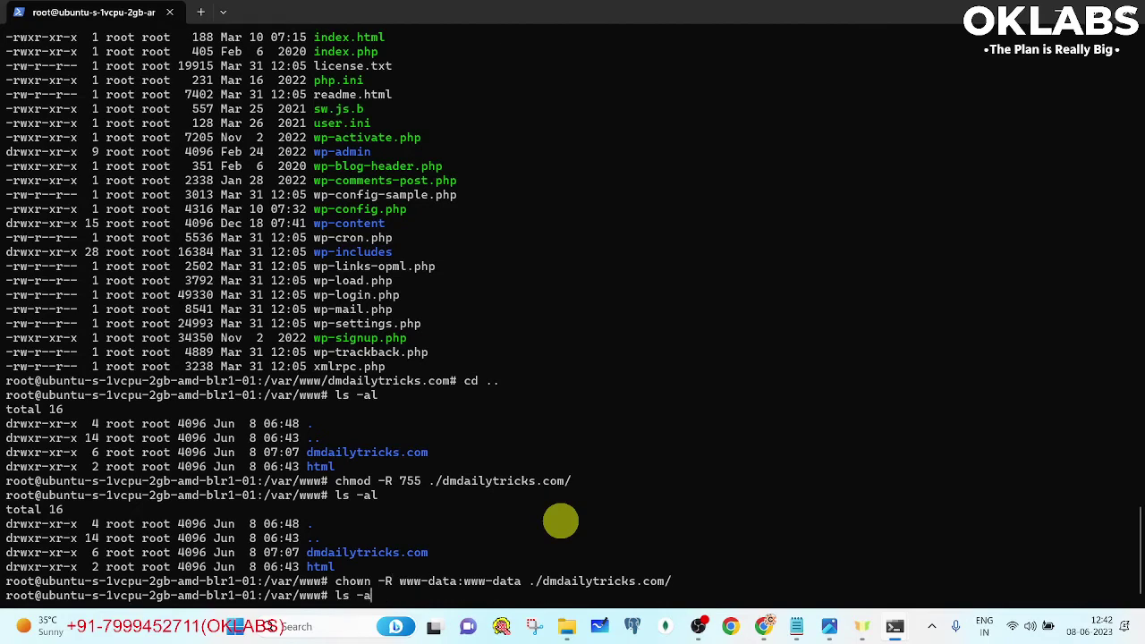
key("Return")
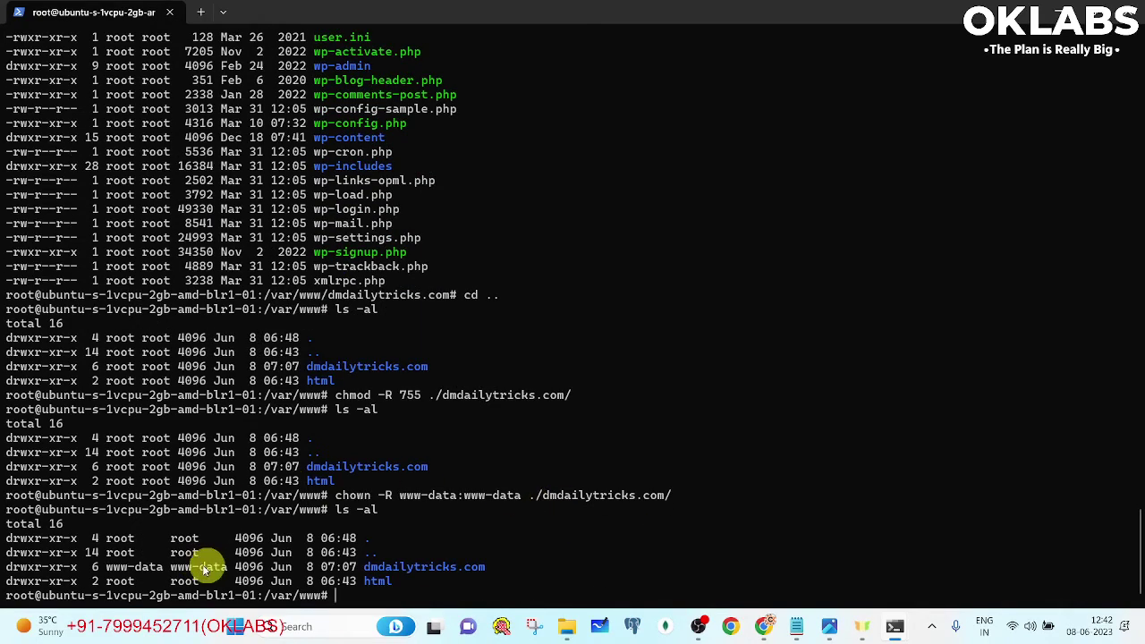
left_click_drag(361, 568, 441, 564)
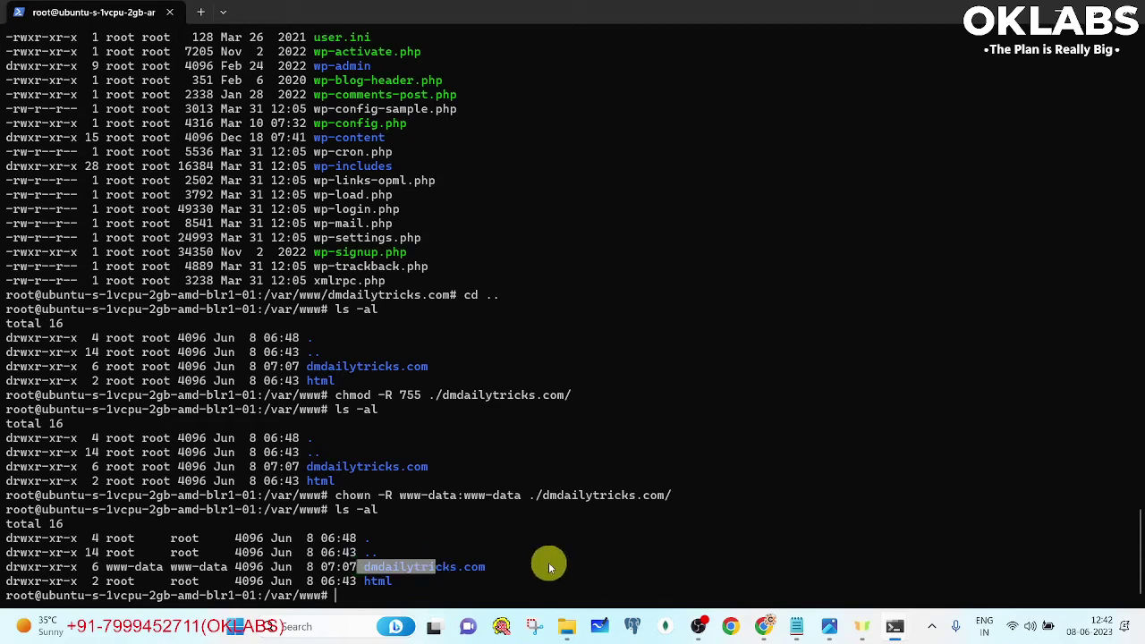
left_click(587, 551)
- Enter the dmdailytricks.com folder and list its files with "ls" and "ls -al" to check their permissions and owners
type("cd dm")
key("Tab")
key("Return")
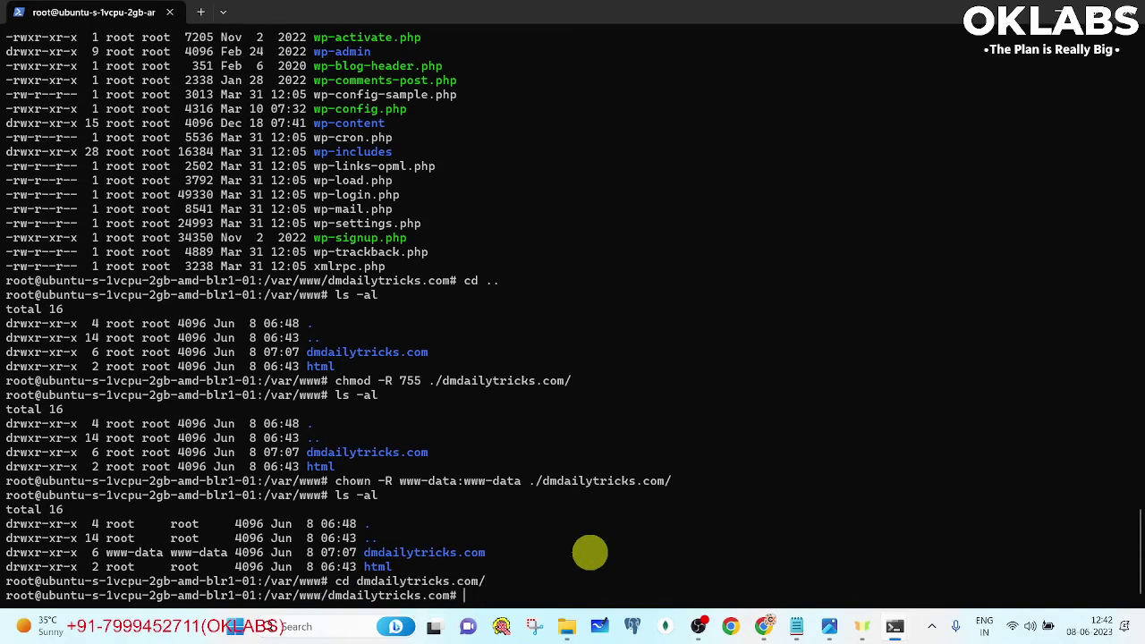
type("ls")
key("Return")
type("ls")
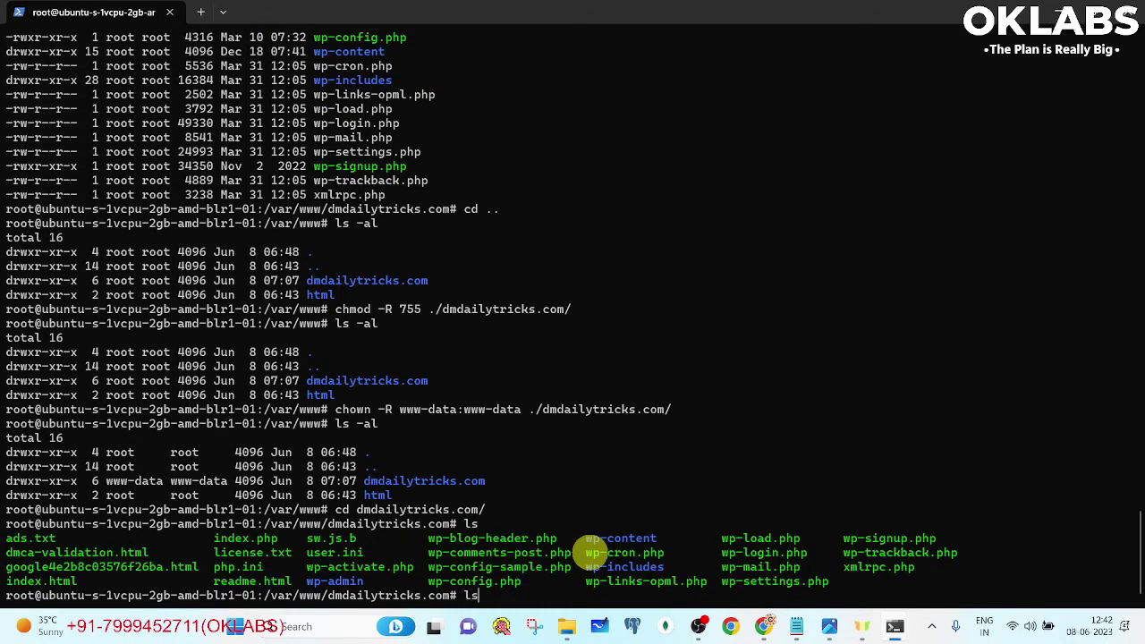
type(" -al")
key("Return")
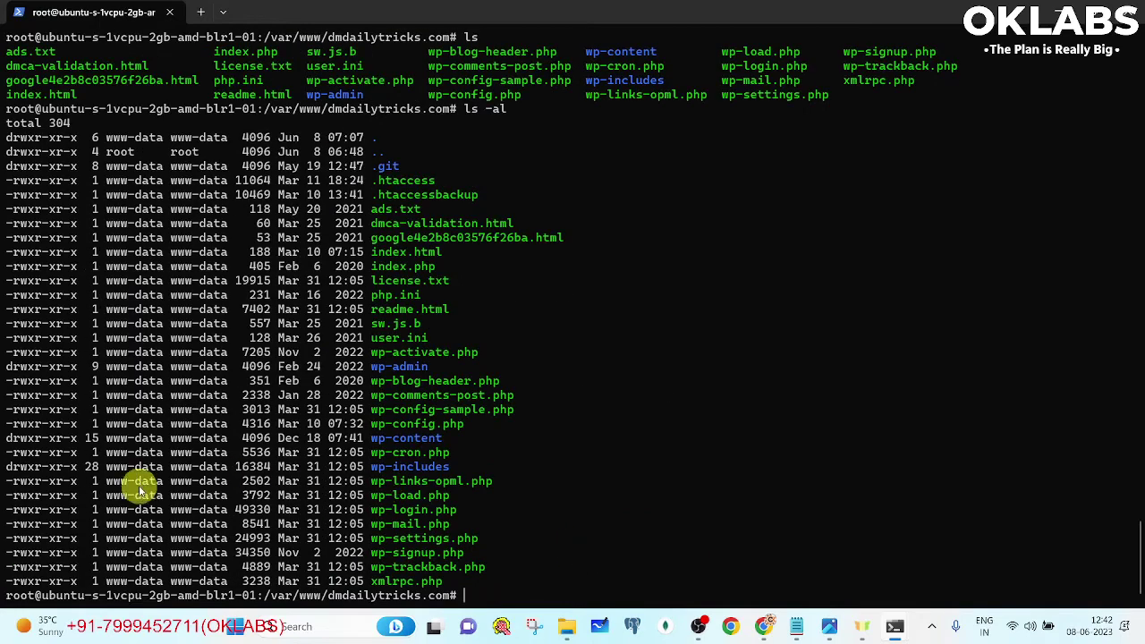
left_click_drag(130, 452, 244, 454)
left_click(766, 454)
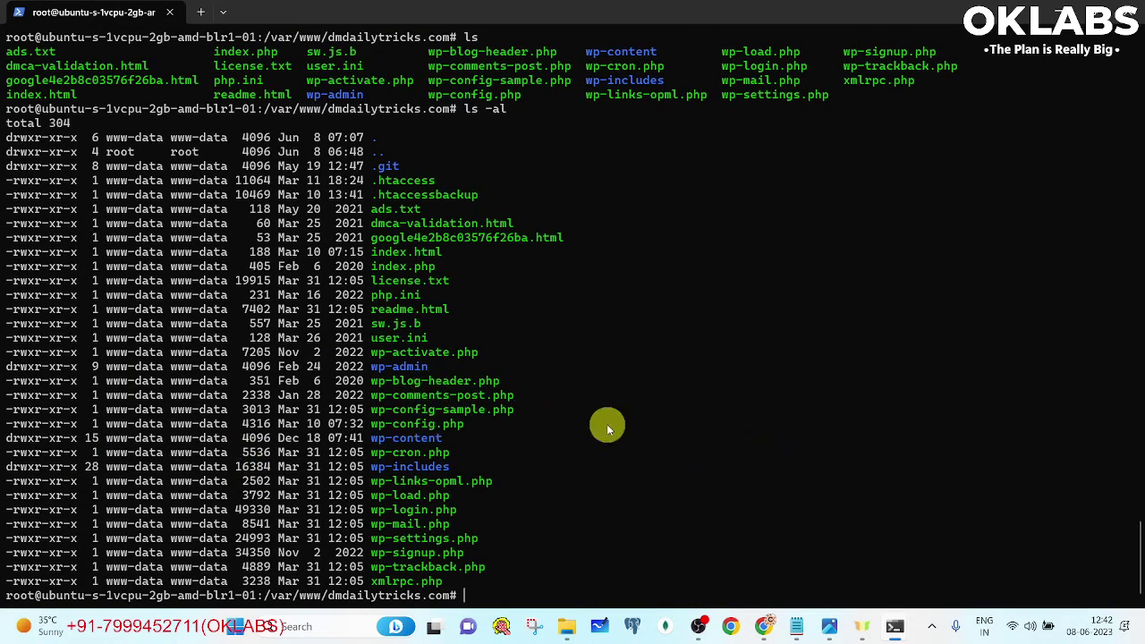
- Switch to the Notepad notes and add the line "Now configure the database credentials with new one" below the chown command
key("alt+Tab")
key("alt+Tab")
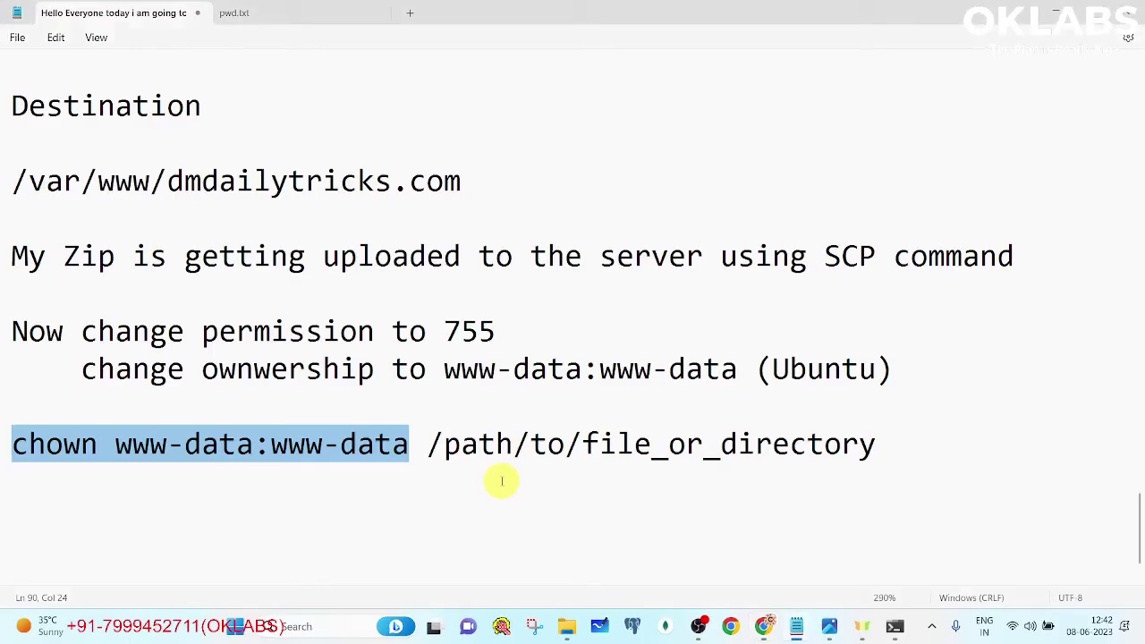
left_click(954, 379)
key("Return")
key("Return")
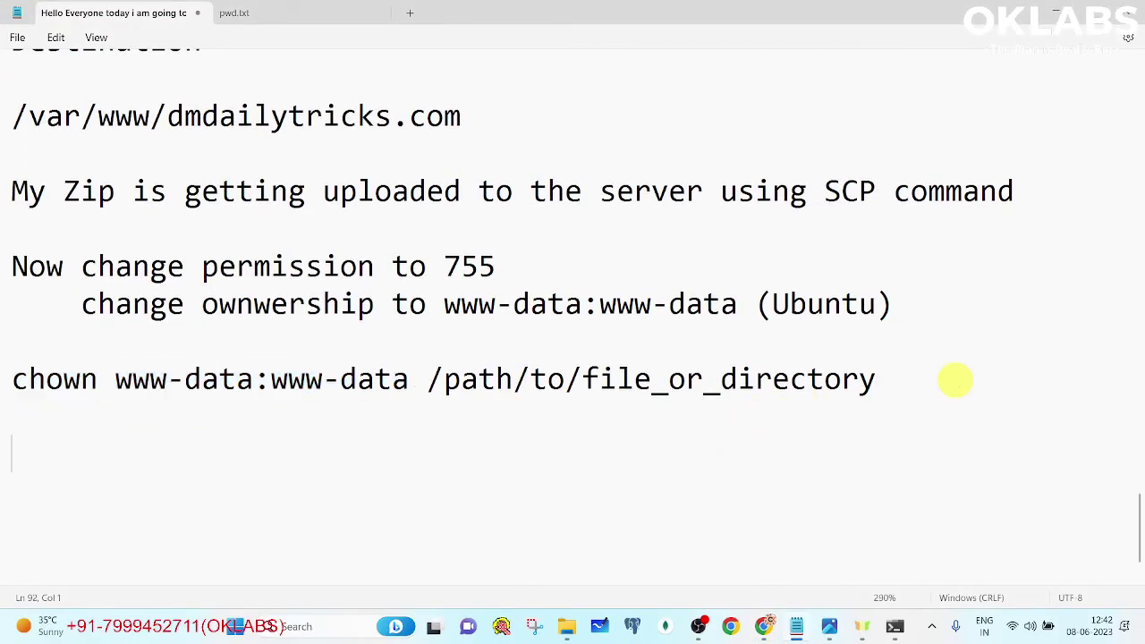
type("Now con")
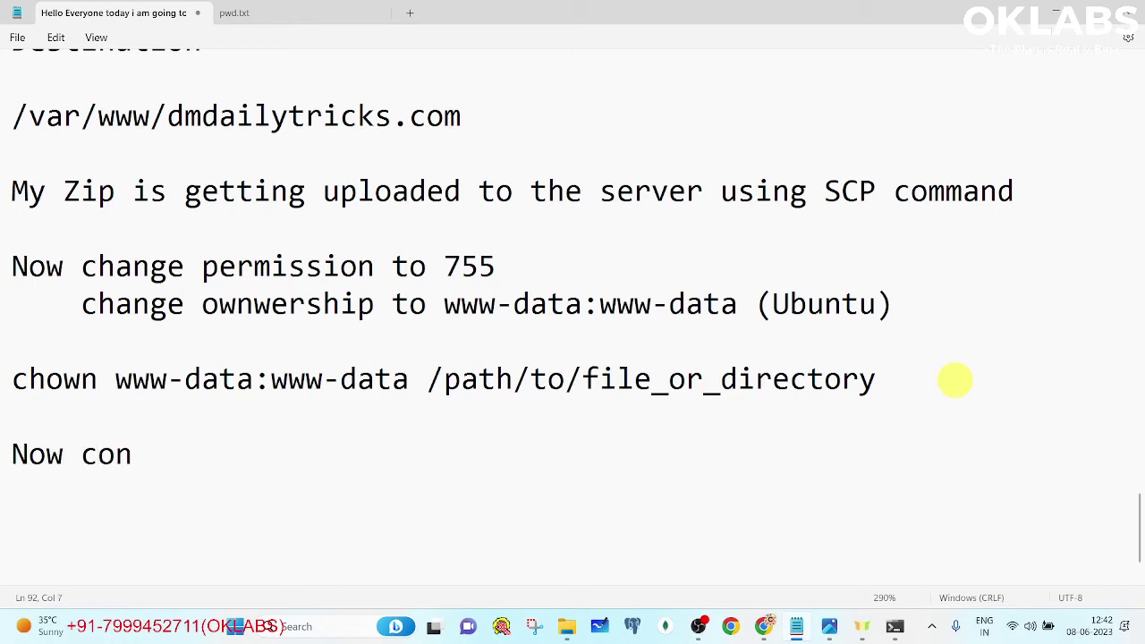
type("figure")
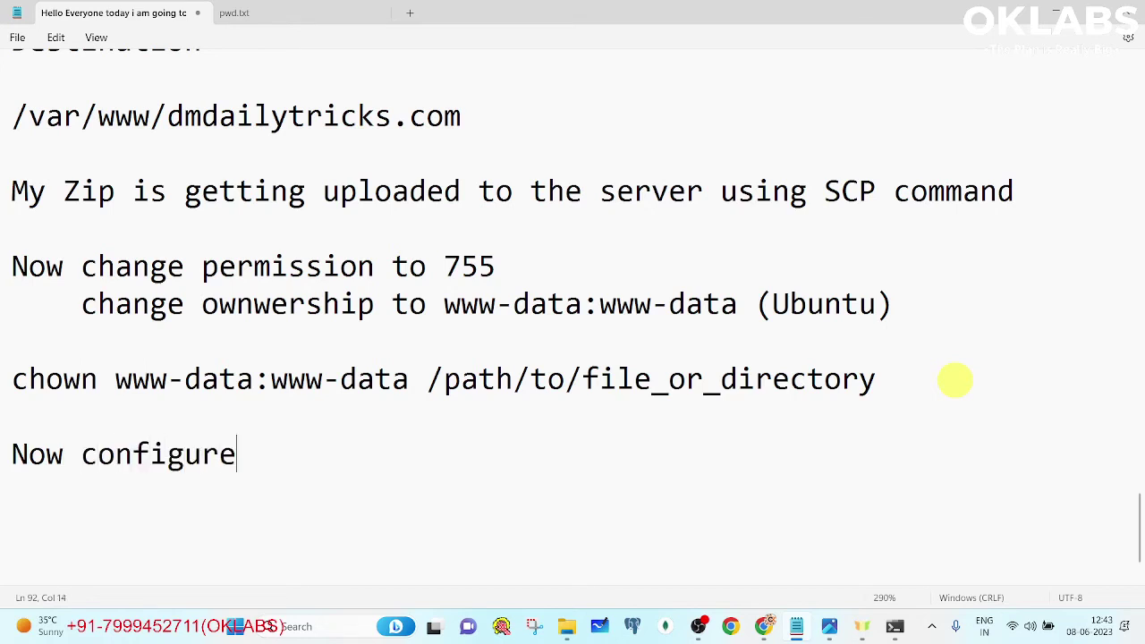
type(" the database ")
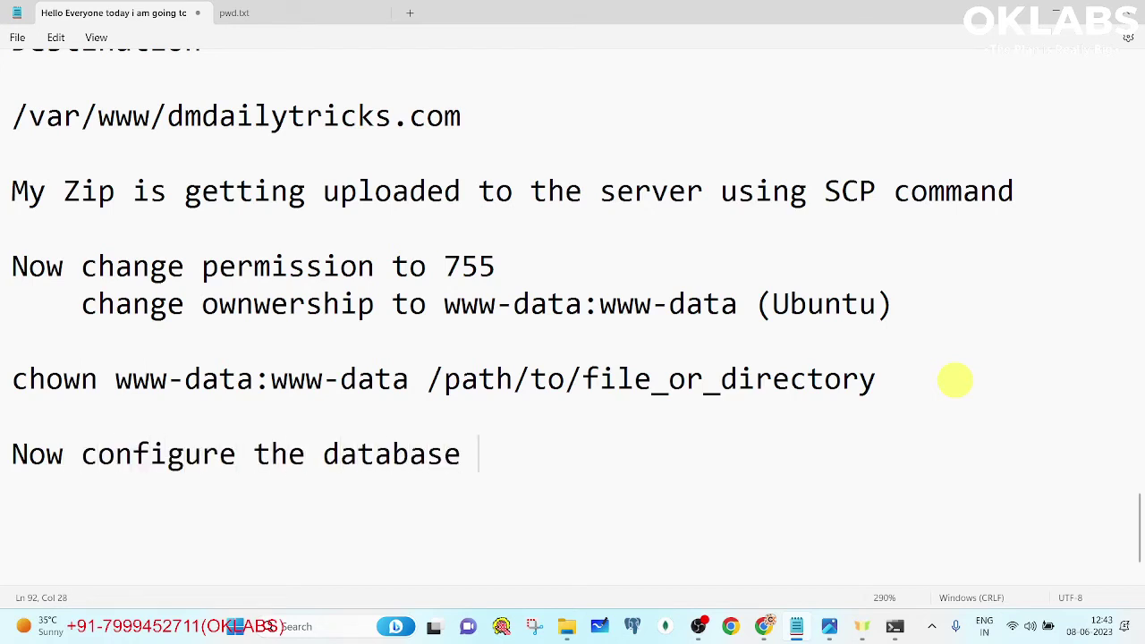
type("credential")
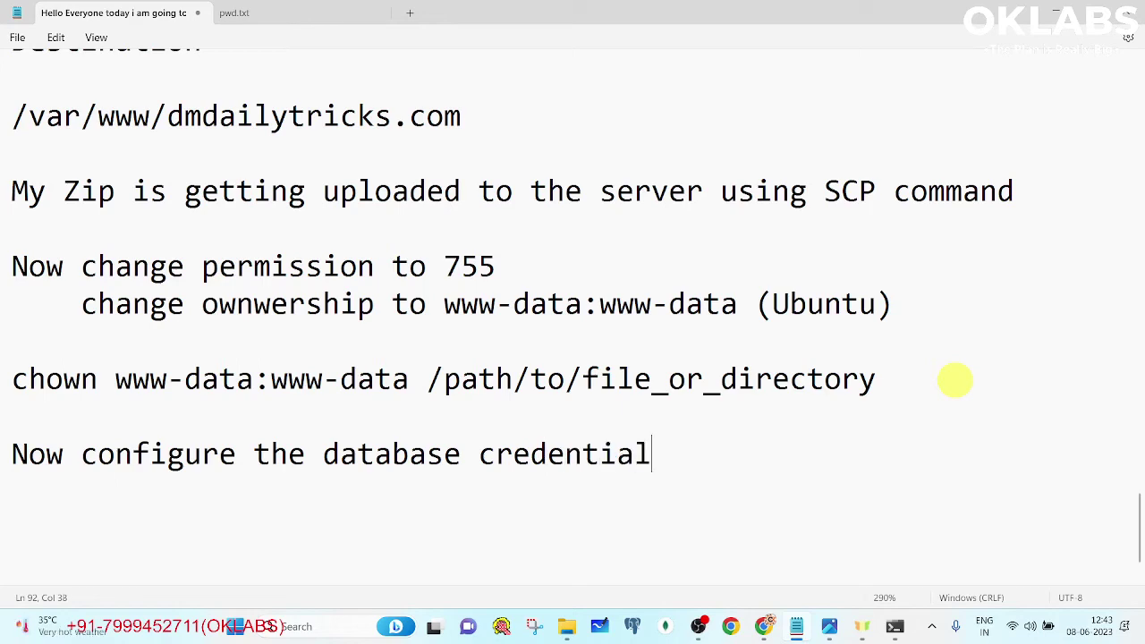
type("s with new one")
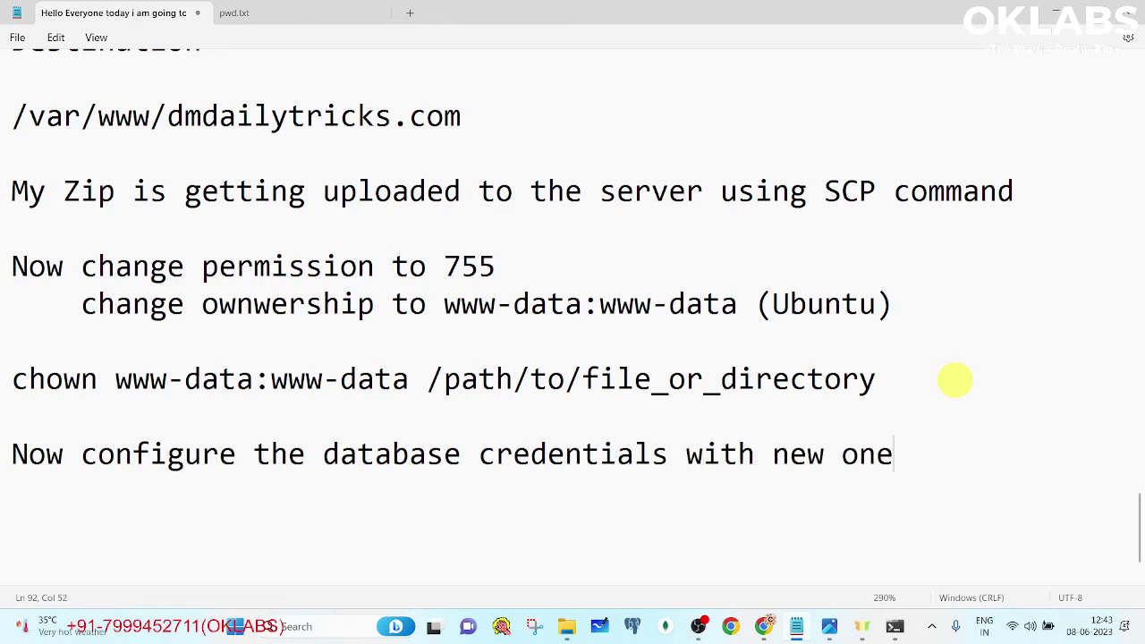
key("Return")
- Switch to the server terminal, open wp-config.php with vim and move to the database name and username settings
key("alt+Tab")
key("alt+Tab")
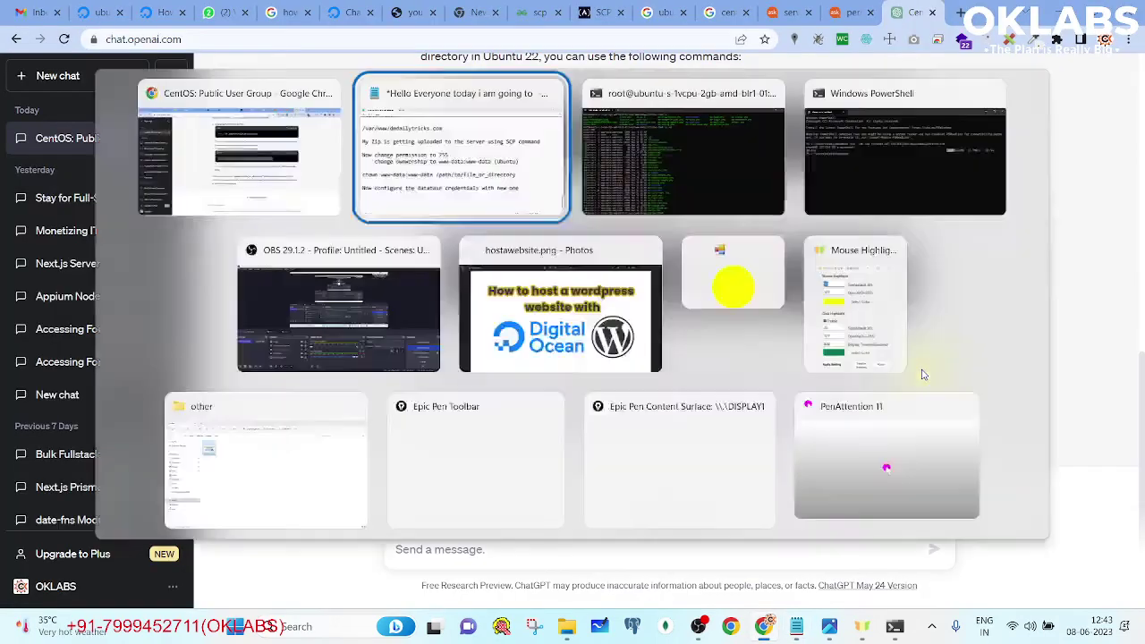
key("alt+Tab")
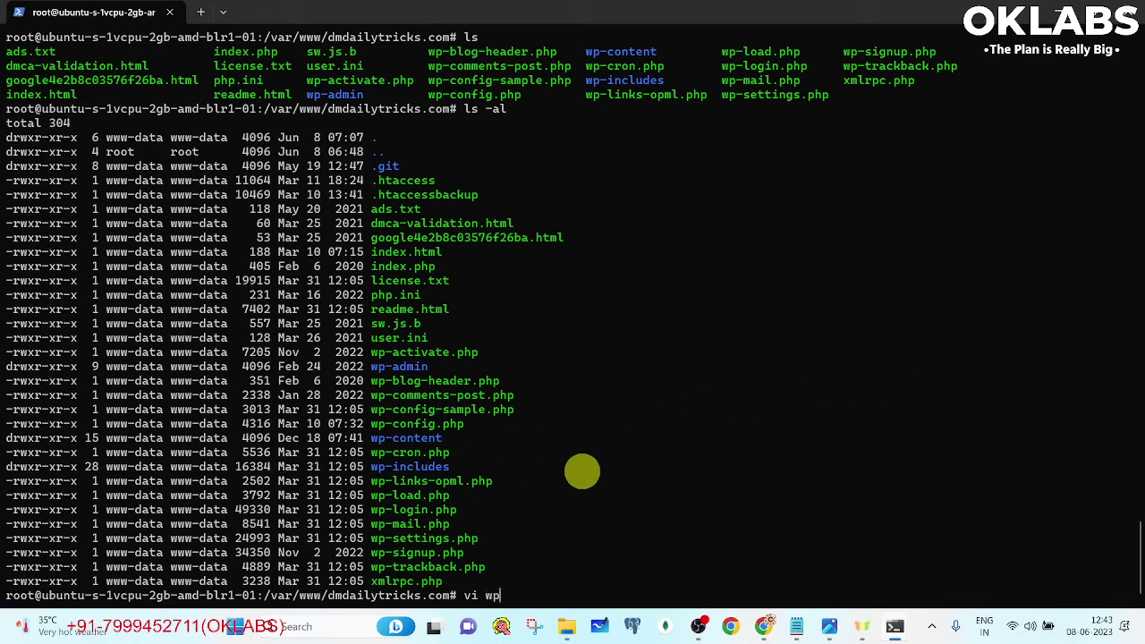
type("co")
key("BackSpace")
key("BackSpace")
key("BackSpace")
key("BackSpace")
key("BackSpace")
type("-config")
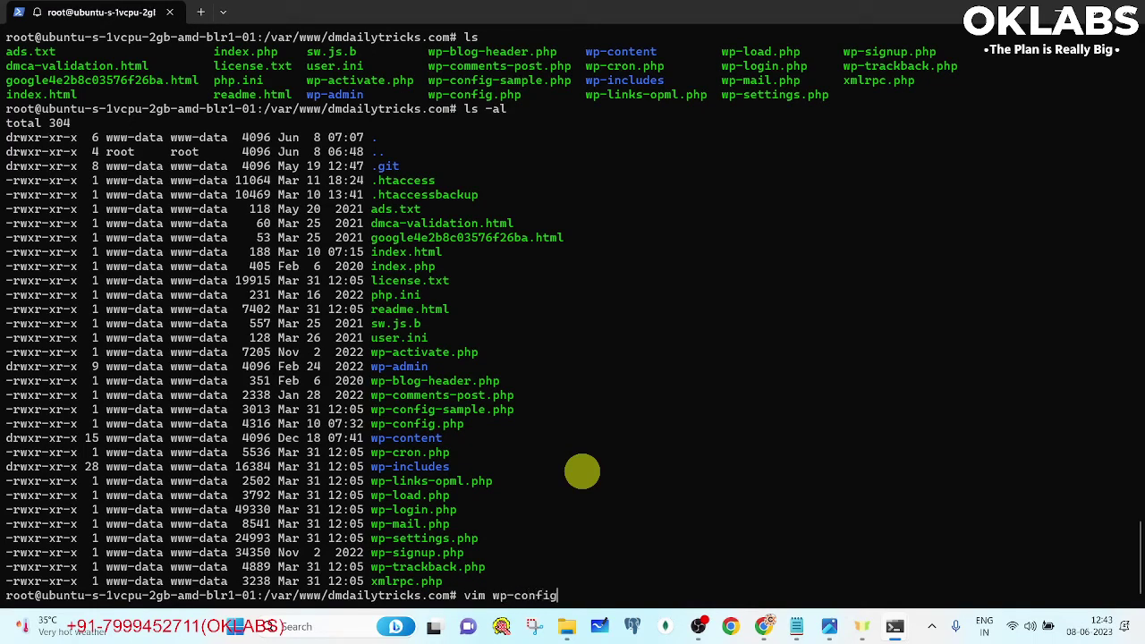
type(".jph")
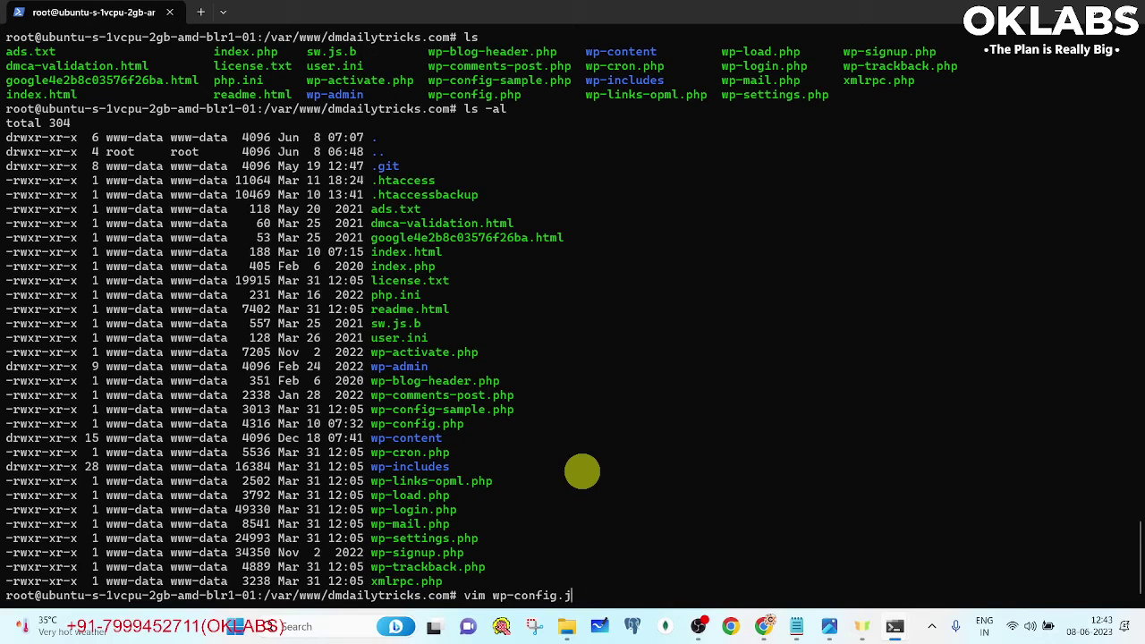
key("BackSpace")
key("Return")
key("Down")
key("Down")
key("Down")
key("Down")
key("Down")
key("Down")
key("Down")
key("Down")
key("Down")
key("Down")
key("Down")
key("Down")
key("Down")
key("Down")
key("Down")
key("Down")
key("Down")
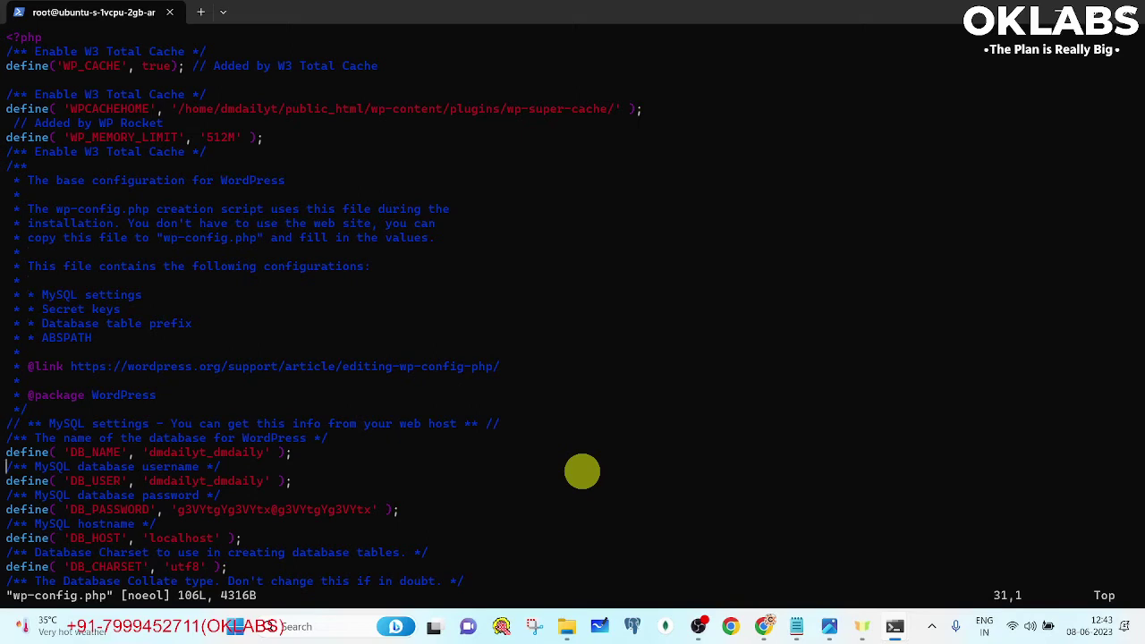
key("Right")
key("Right")
key("Right")
key("Right")
key("Right")
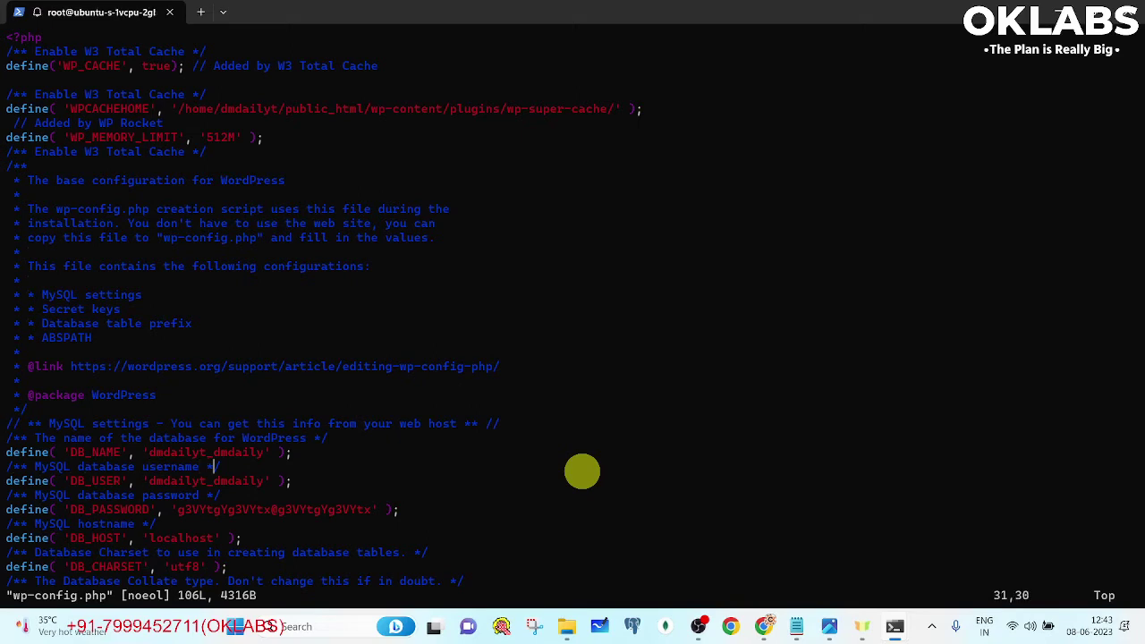
- Copy the database name dmdailytricks_db from the GRANT ALL line in the Notepad notes and return to the server terminal
key("alt+Tab")
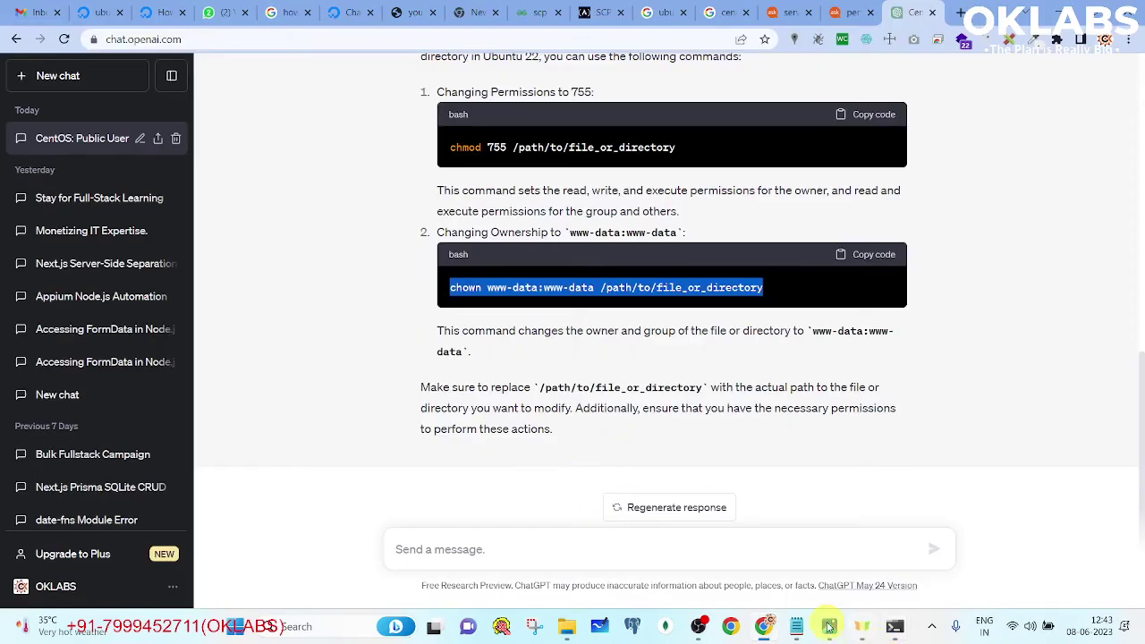
left_click(796, 626)
scroll(519, 210, "up", 5)
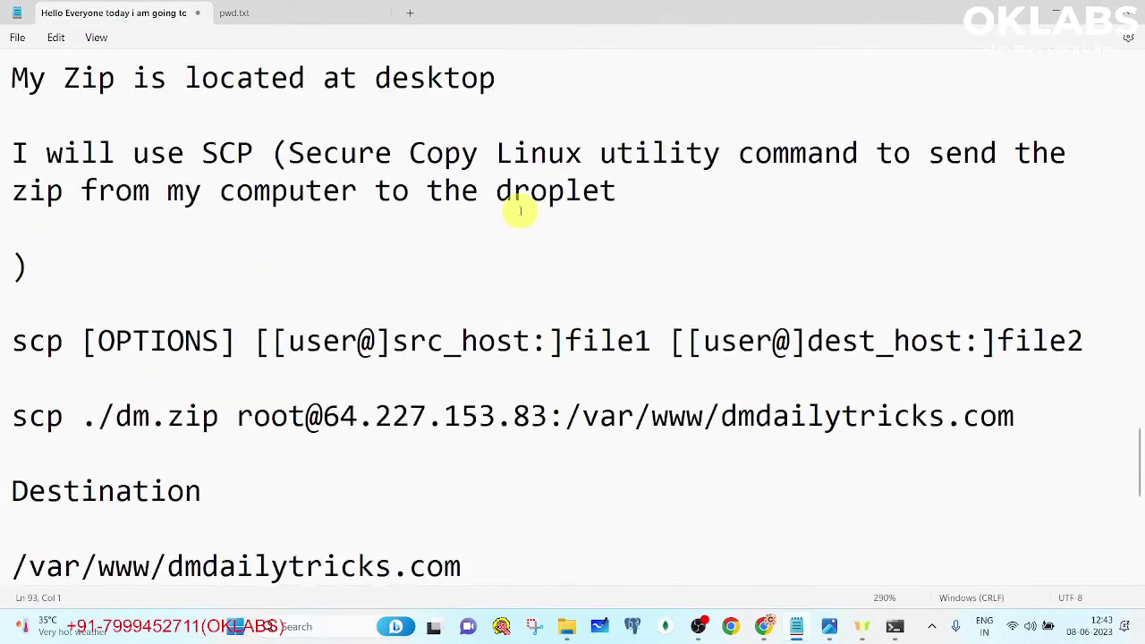
scroll(519, 211, "up", 6)
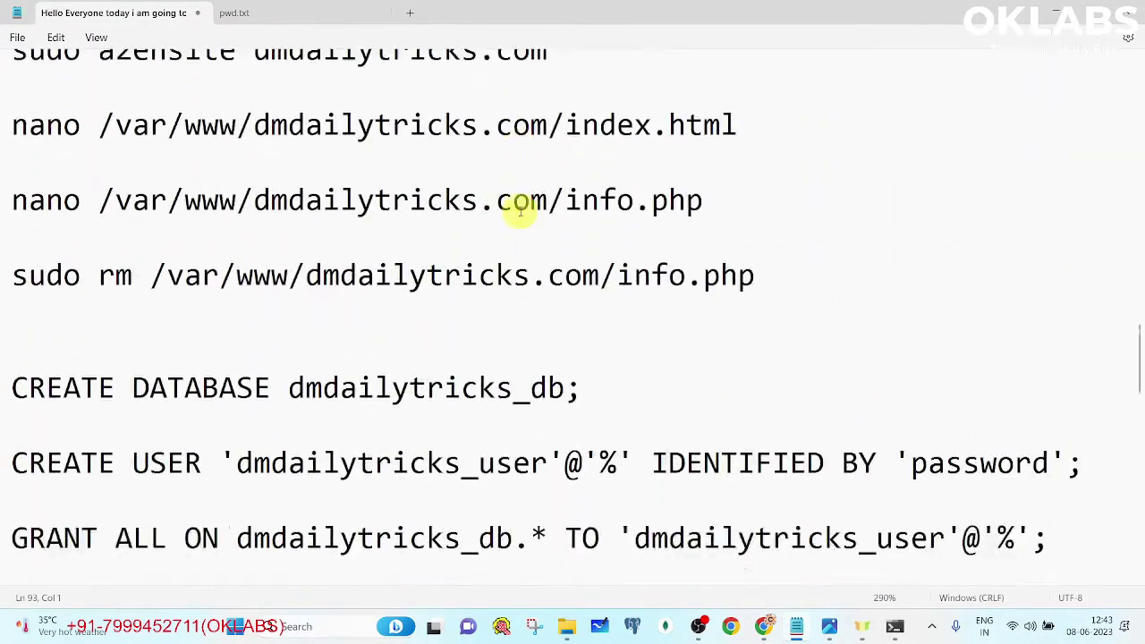
scroll(519, 217, "down", 3)
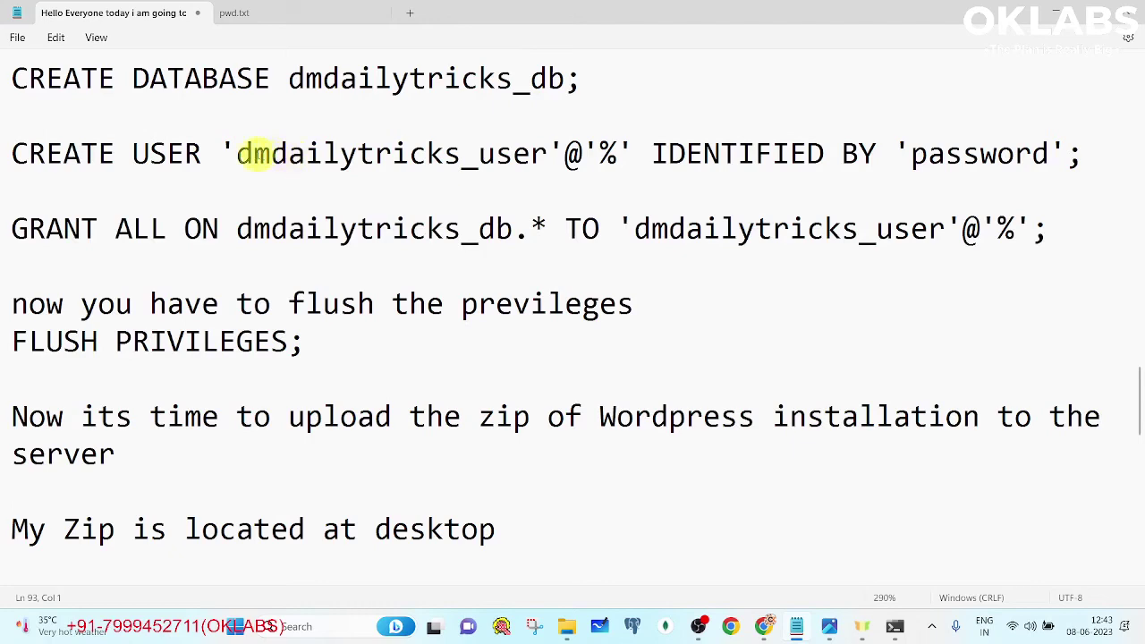
left_click_drag(238, 230, 511, 231)
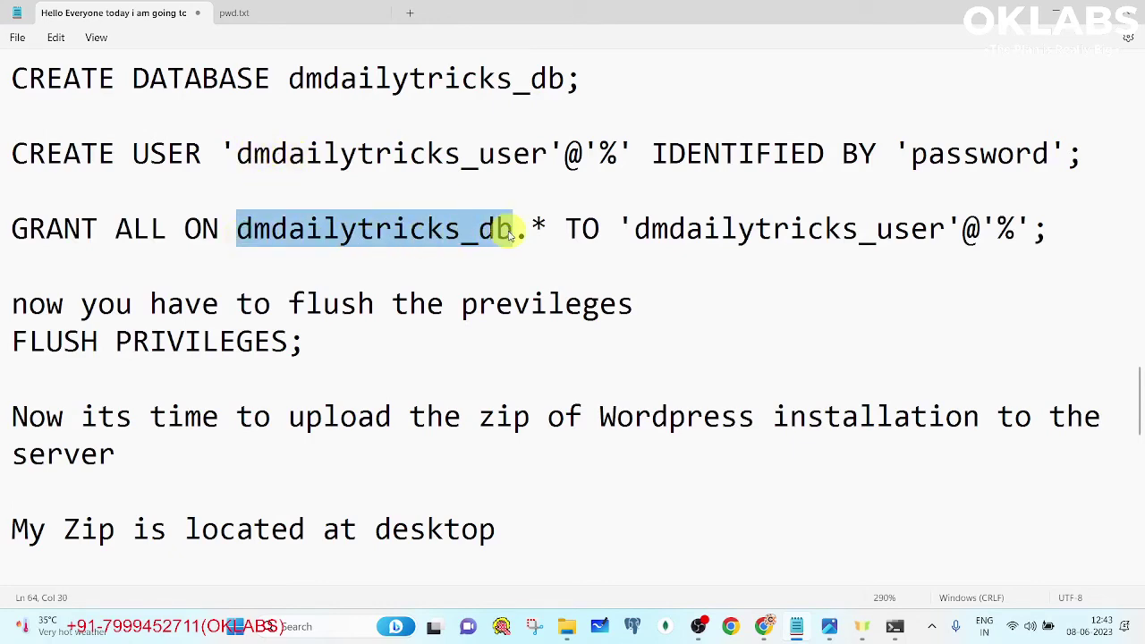
key("alt+Tab")
key("alt+Tab")
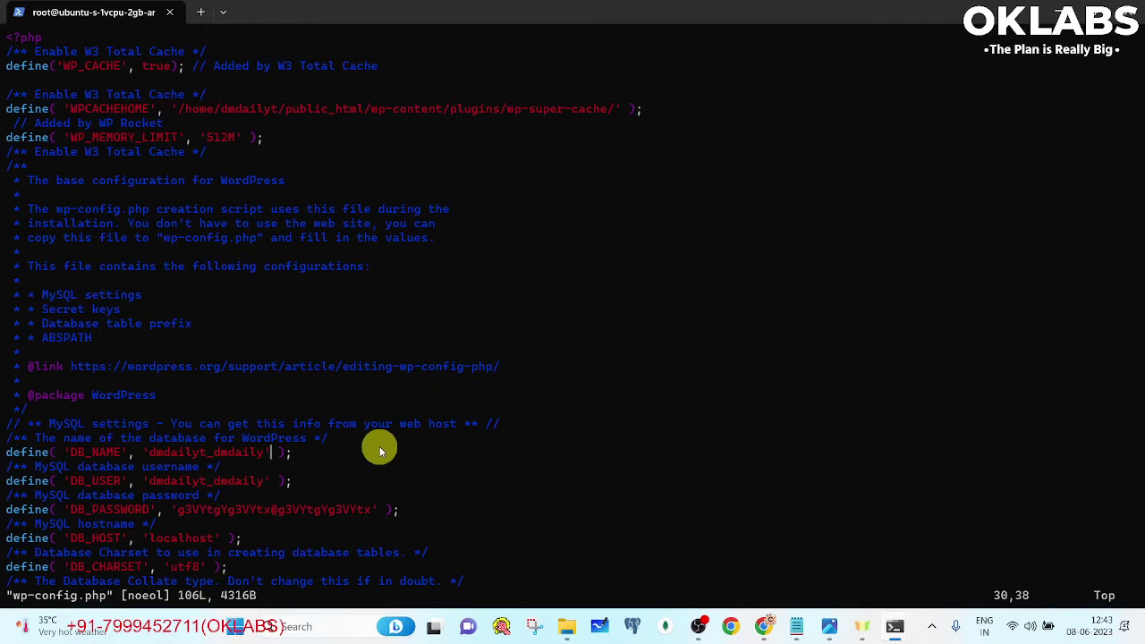
- Replace the DB_NAME value in wp-config.php with the copied name dmdailytricks_db
key("Left")
key("i")
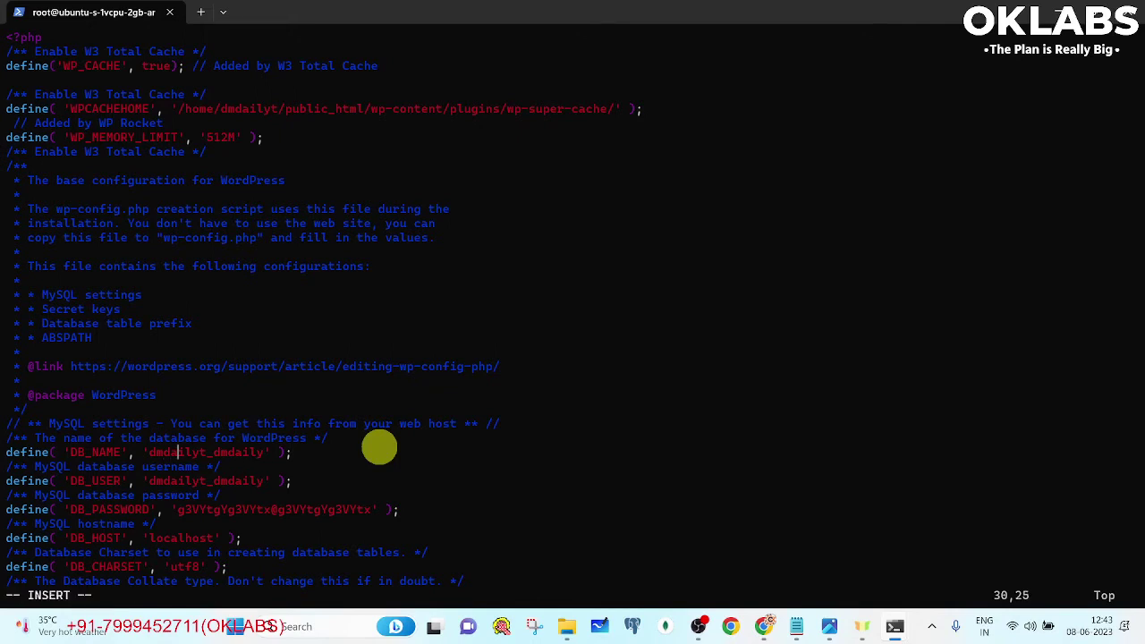
key("BackSpace")
key("BackSpace")
key("BackSpace")
key("BackSpace")
key("BackSpace")
key("BackSpace")
key("BackSpace")
key("BackSpace")
key("BackSpace")
key("BackSpace")
key("BackSpace")
key("BackSpace")
key("BackSpace")
key("BackSpace")
key("BackSpace")
key("BackSpace")
type("dmdailyt_dmdaily")
- Copy dmdailytricks_user from the CREATE USER line in the Notepad notes and return to the server terminal
key("alt+Tab")
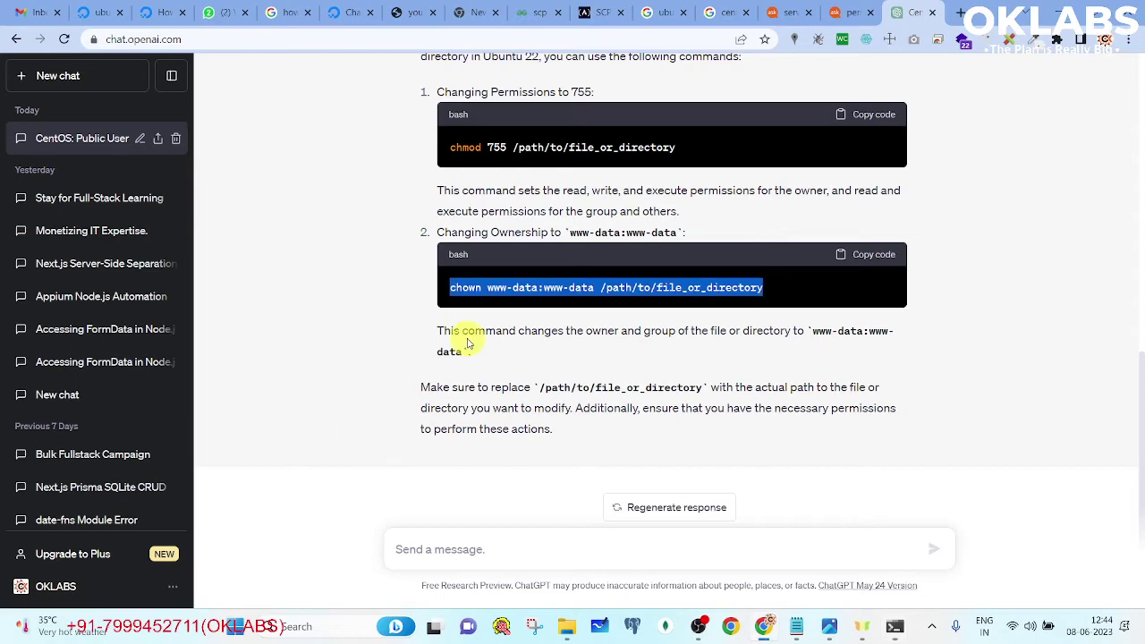
key("alt+Tab")
left_click(237, 153)
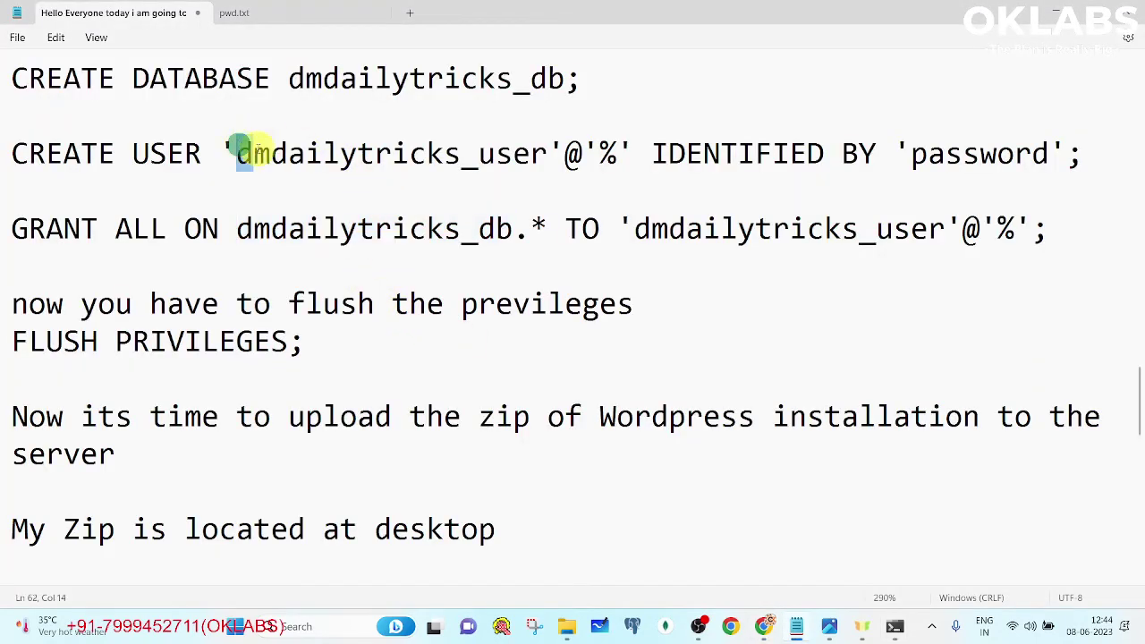
left_click_drag(237, 153, 551, 158)
key("super+c")
key("alt+Tab")
key("alt+Tab")
- Replace the DB_USER value in wp-config.php with the copied username dmdailytricks_user
key("Tab")
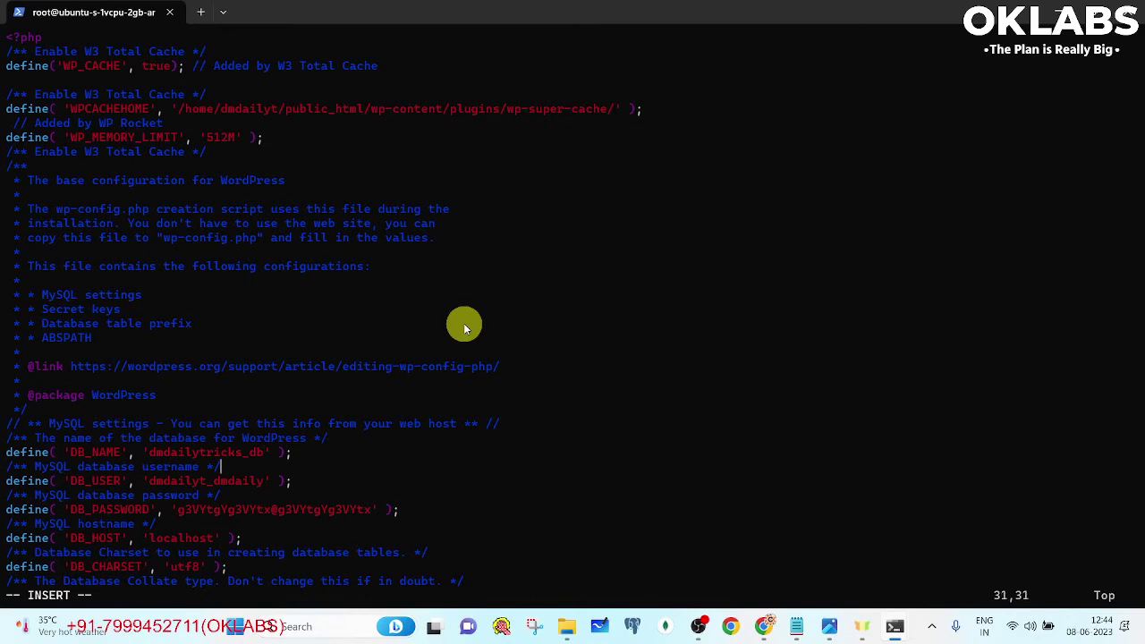
key("BackSpace")
key("BackSpace")
key("BackSpace")
key("BackSpace")
key("BackSpace")
key("BackSpace")
key("BackSpace")
key("BackSpace")
key("BackSpace")
key("BackSpace")
key("BackSpace")
key("BackSpace")
key("BackSpace")
key("BackSpace")
key("BackSpace")
key("BackSpace")
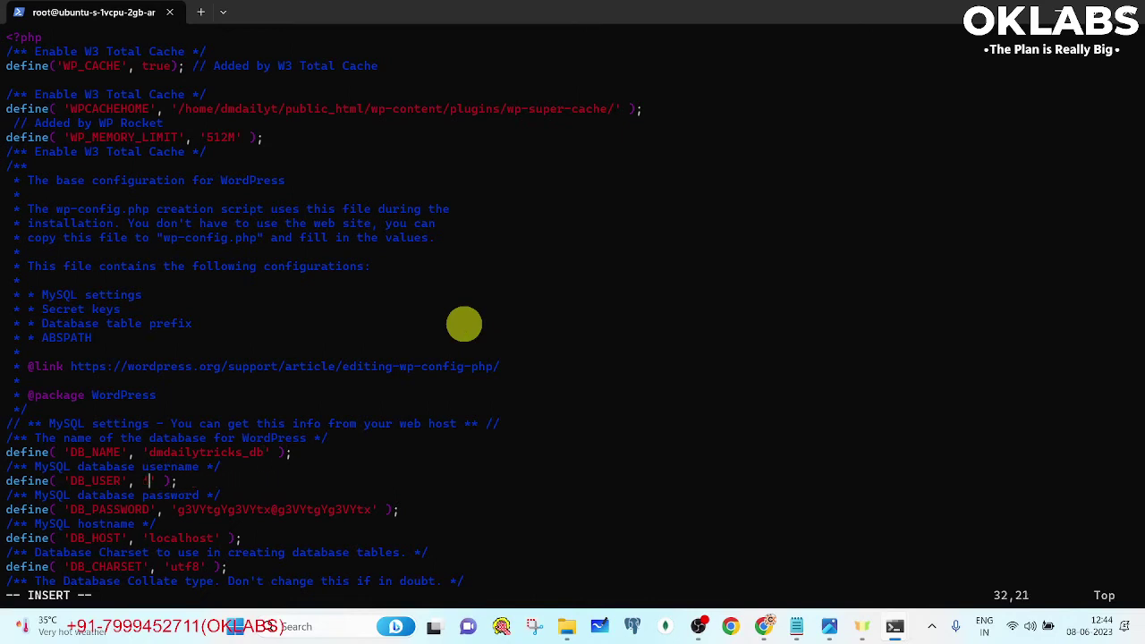
right_click(585, 386)
- Copy the database password from pwd.txt in Notepad, reselect the main notes file and return to the server terminal
key("alt+Tab")
key("alt+Tab")
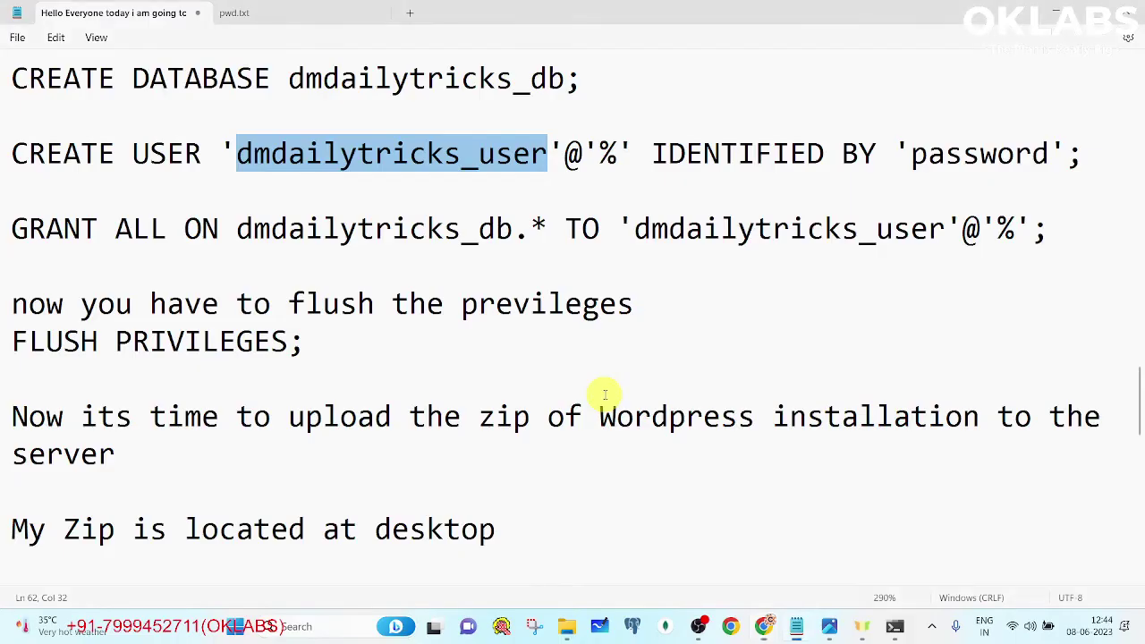
left_click(256, 10)
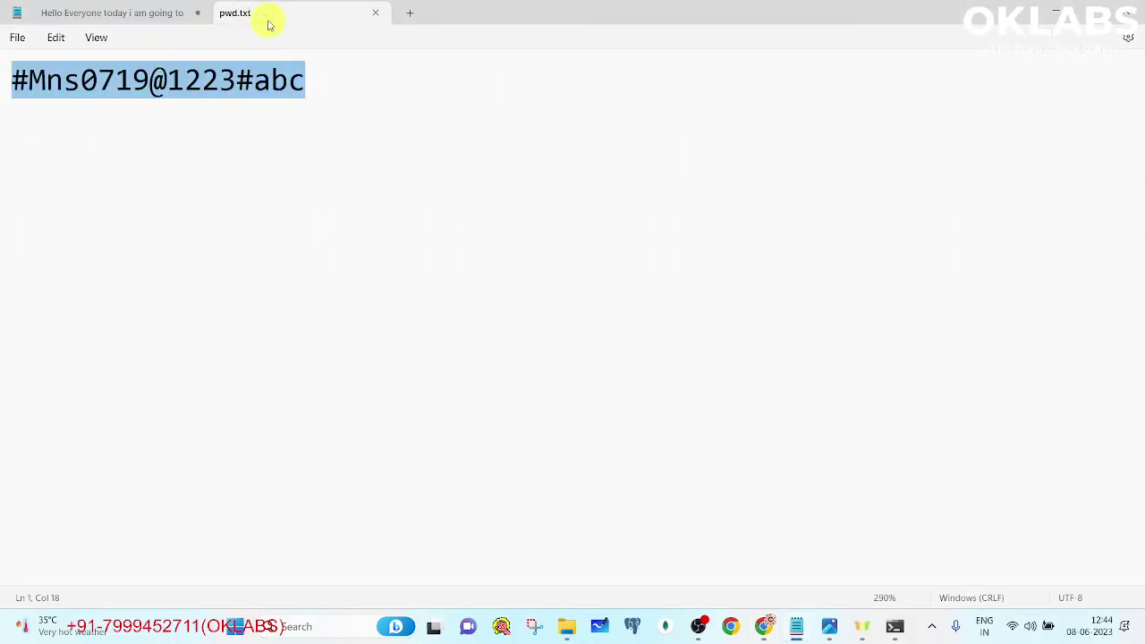
left_click(154, 18)
key("alt+Tab")
key("alt+Tab")
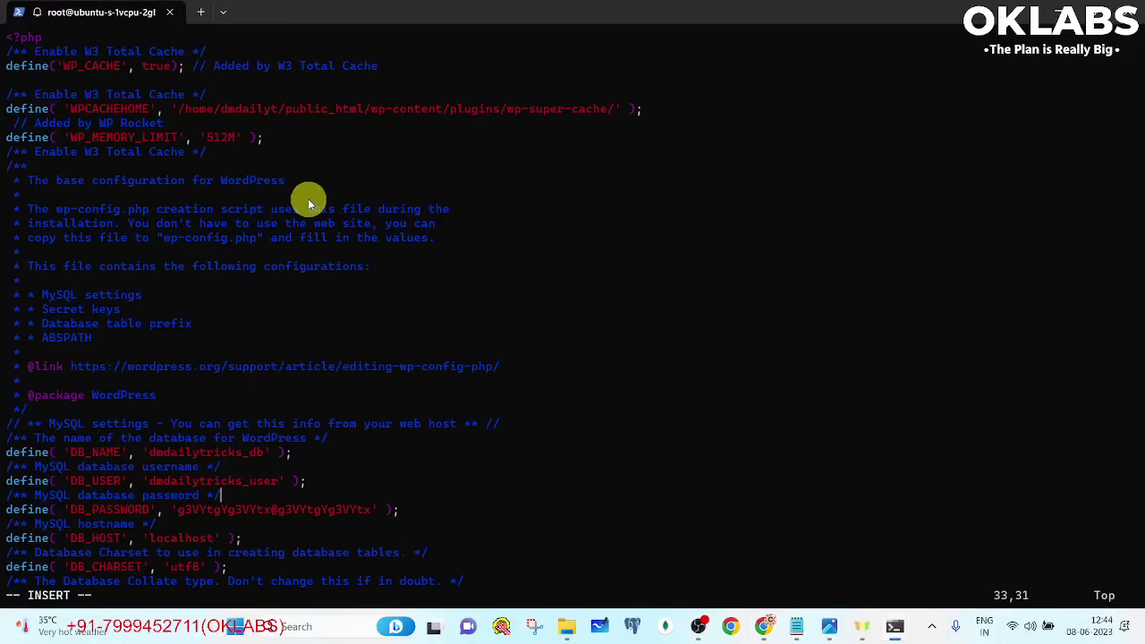
- Clear the DB_PASSWORD value in wp-config.php and paste the new database password between the quotes
key("Down")
key("Right")
key("Right")
key("Right")
key("Right")
key("Right")
key("Right")
key("Right")
key("Right")
key("Right")
key("Right")
key("Right")
key("Right")
key("Right")
key("Right")
key("Right")
key("Right")
key("Right")
key("Right")
key("Right")
key("Right")
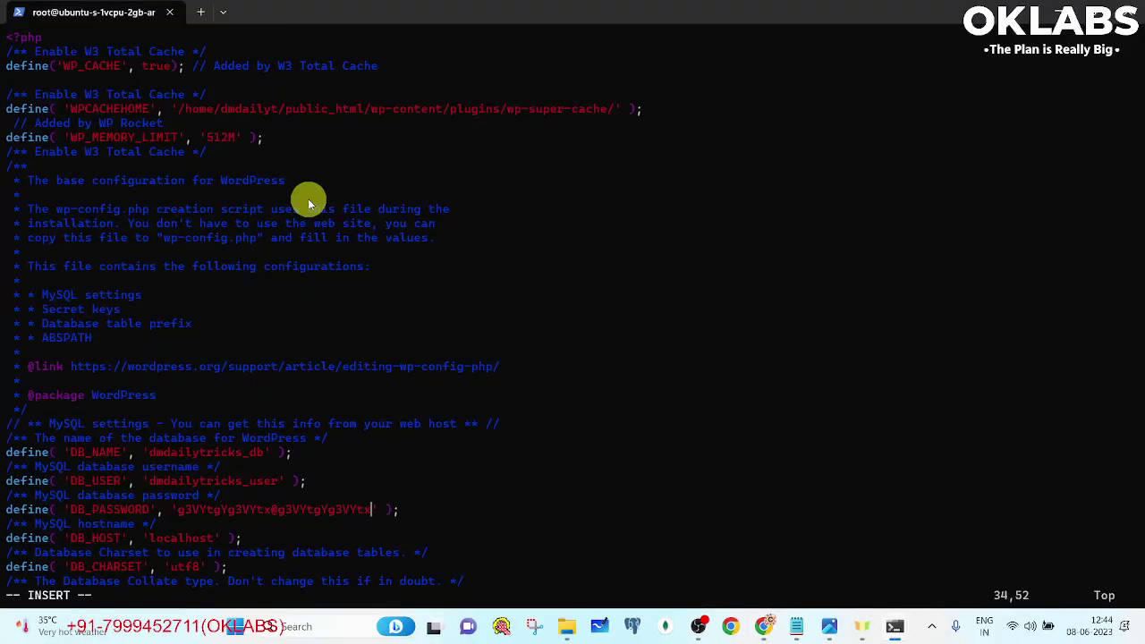
key("BackSpace")
key("BackSpace")
key("BackSpace")
key("BackSpace")
key("BackSpace")
key("BackSpace")
key("BackSpace")
key("BackSpace")
key("BackSpace")
key("BackSpace")
key("BackSpace")
key("BackSpace")
key("BackSpace")
key("BackSpace")
key("BackSpace")
key("BackSpace")
key("BackSpace")
key("BackSpace")
key("BackSpace")
key("BackSpace")
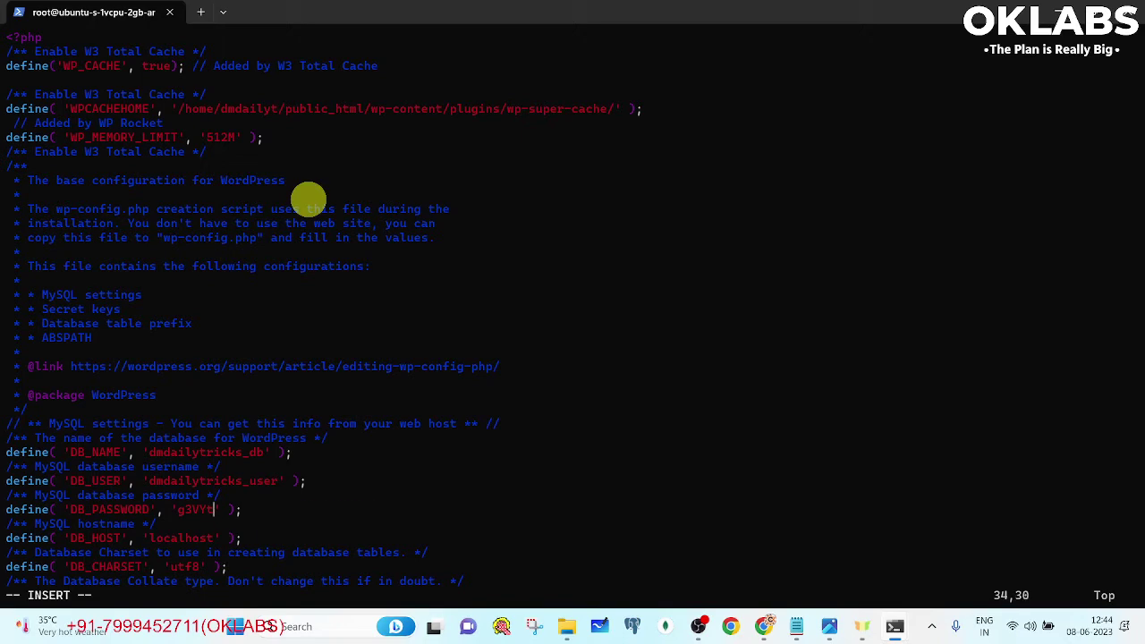
key("BackSpace")
key("BackSpace")
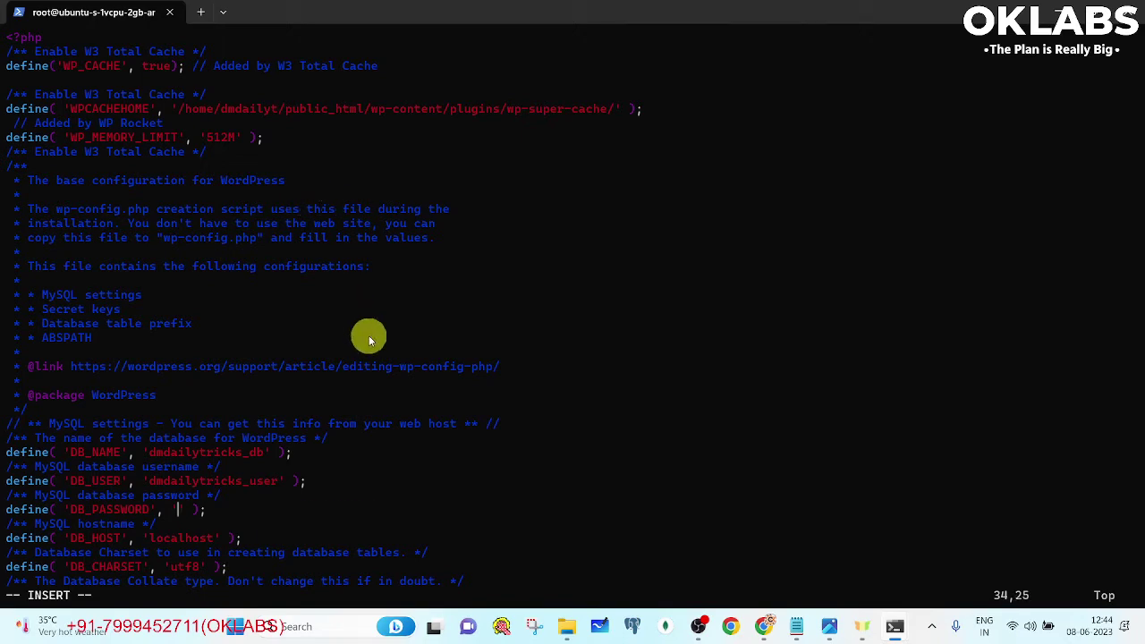
key("ctrl+v")
- Save wp-config.php and quit vim with ":wq"
key("Escape")
type(":wq")
key("Return")
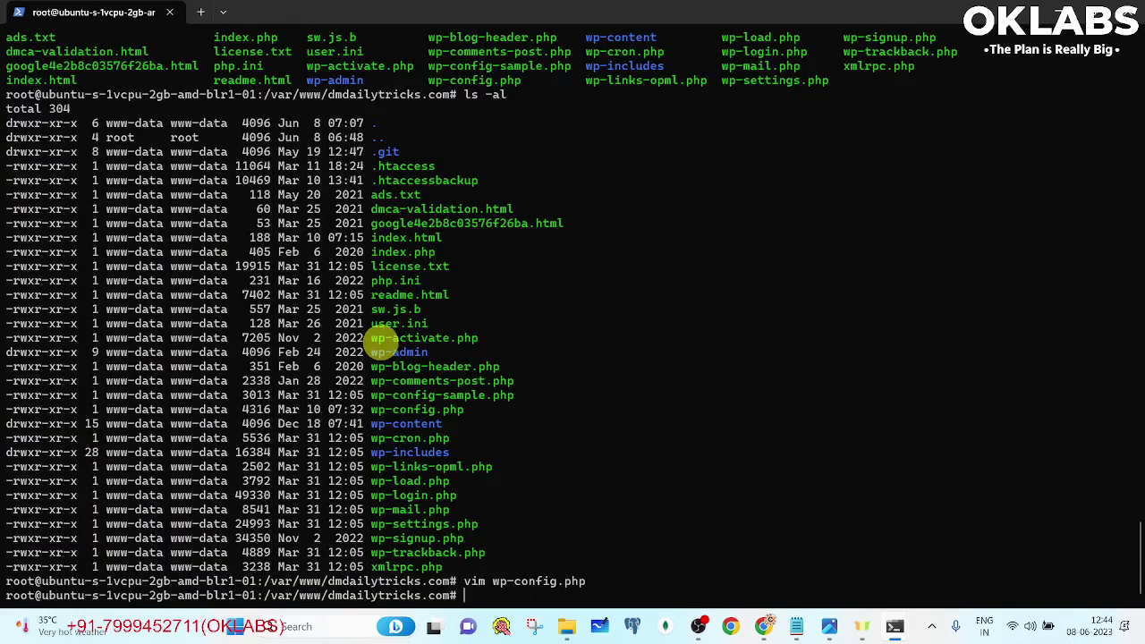
- Try to clear the terminal with "cls", and list the site folder's files with "ls -al" to check their owners
type("cls")
key("Return")
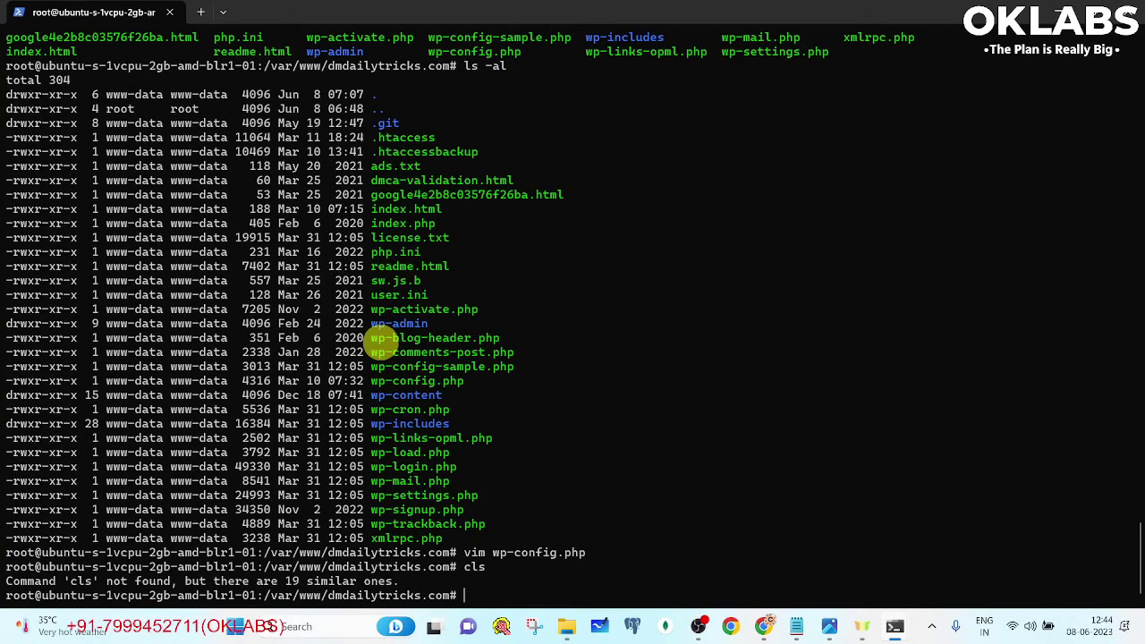
type("ls -al")
key("Return")
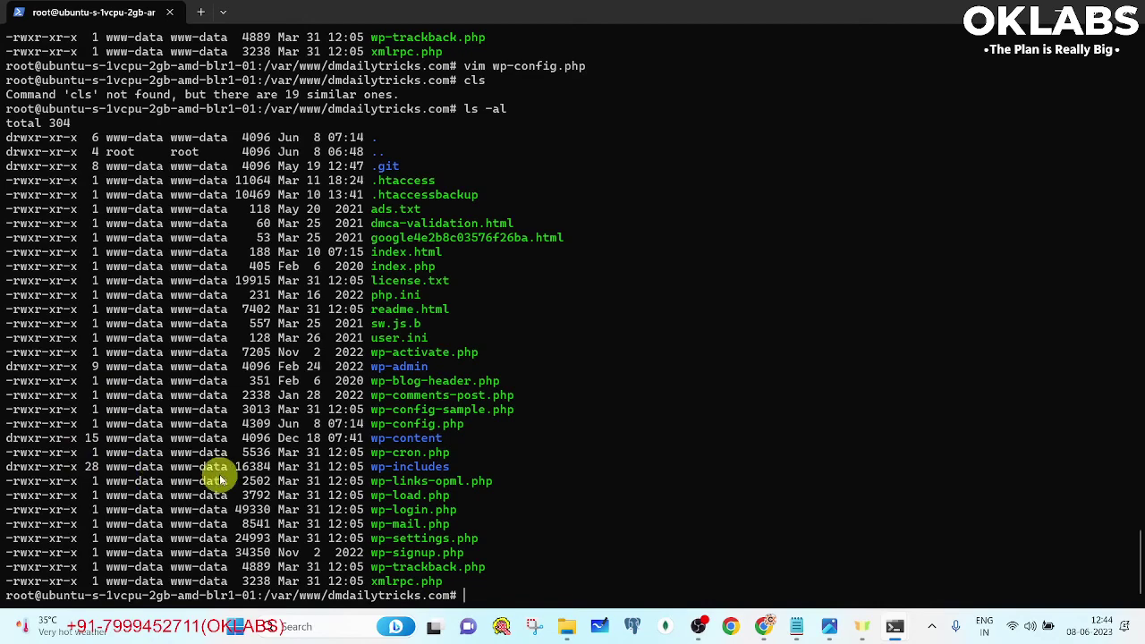
- Switch to Chrome and load dmdailytricks.com in a new tab
key("alt+Tab")
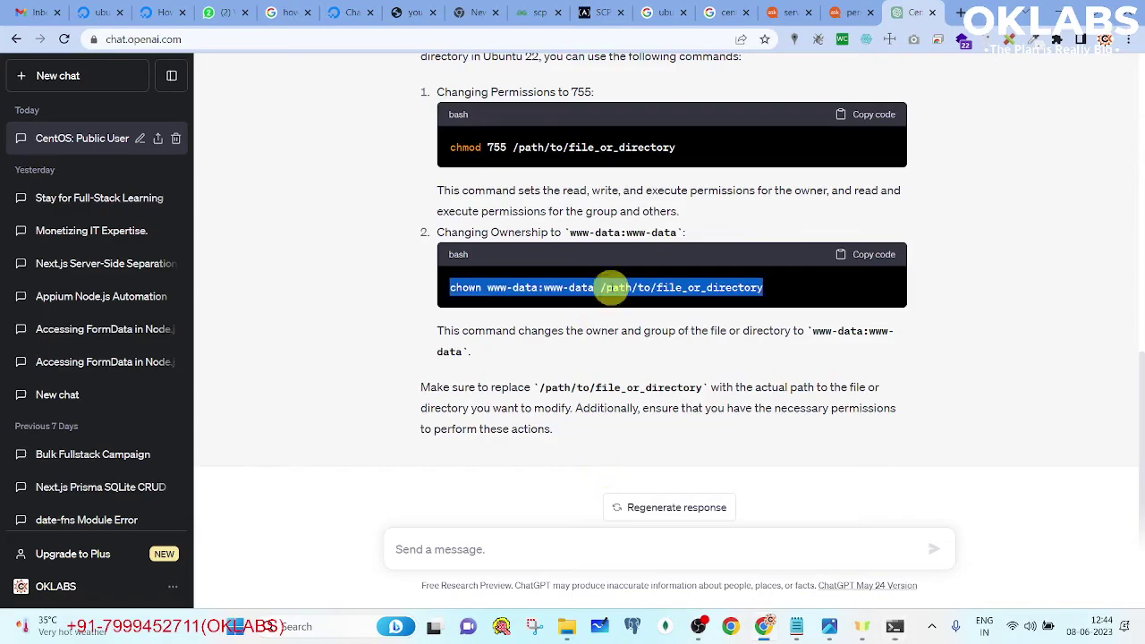
left_click(960, 13)
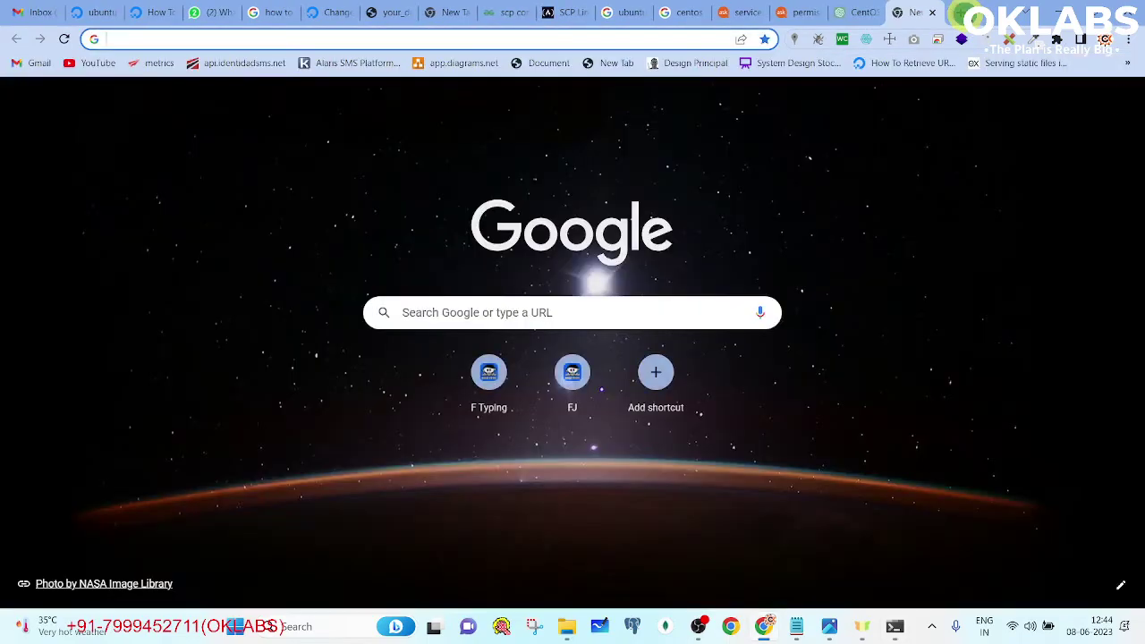
type("dna")
key("BackSpace")
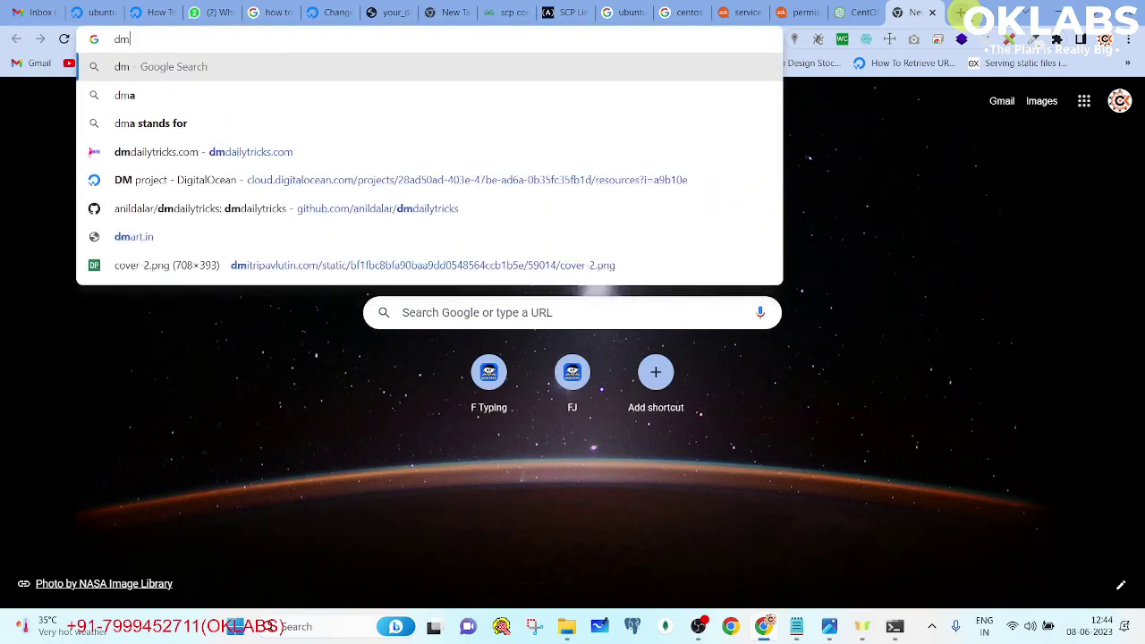
key("BackSpace")
type("dm")
key("BackSpace")
key("BackSpace")
type("m")
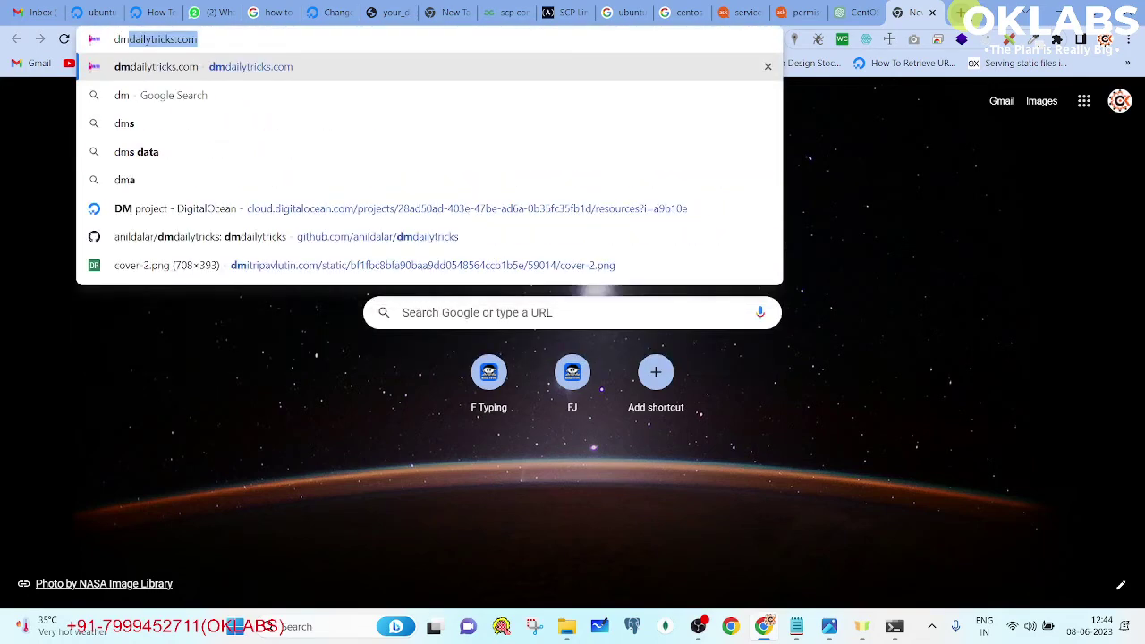
key("Return")
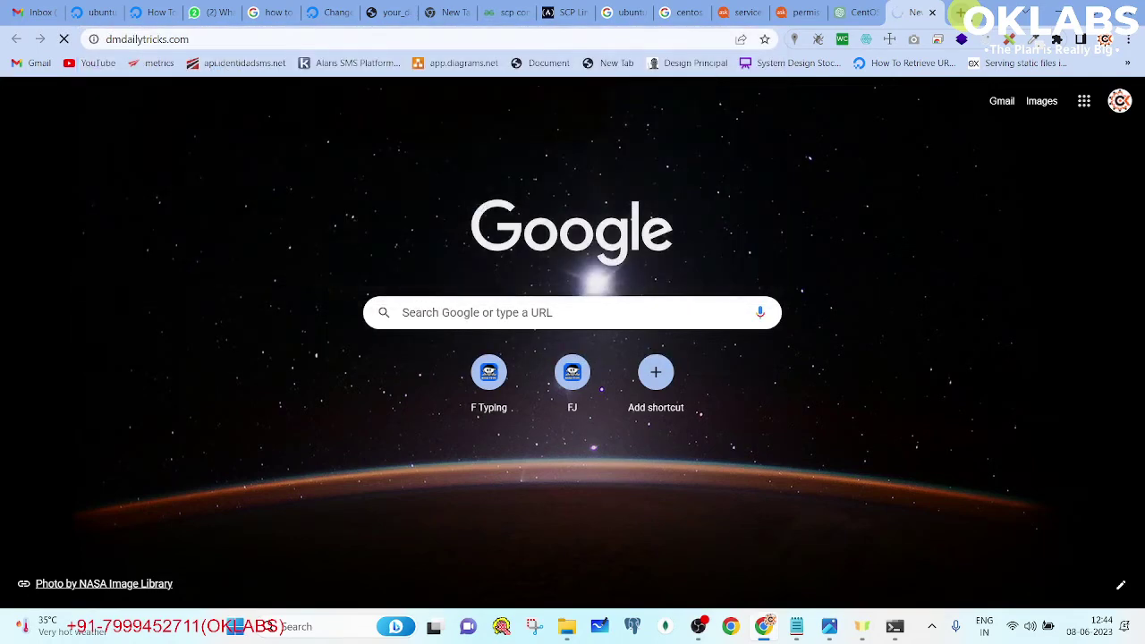
- Copy the dmdailytricks.com address from the browser and switch to the Notepad notes
left_click(170, 39)
key("ctrl+c")
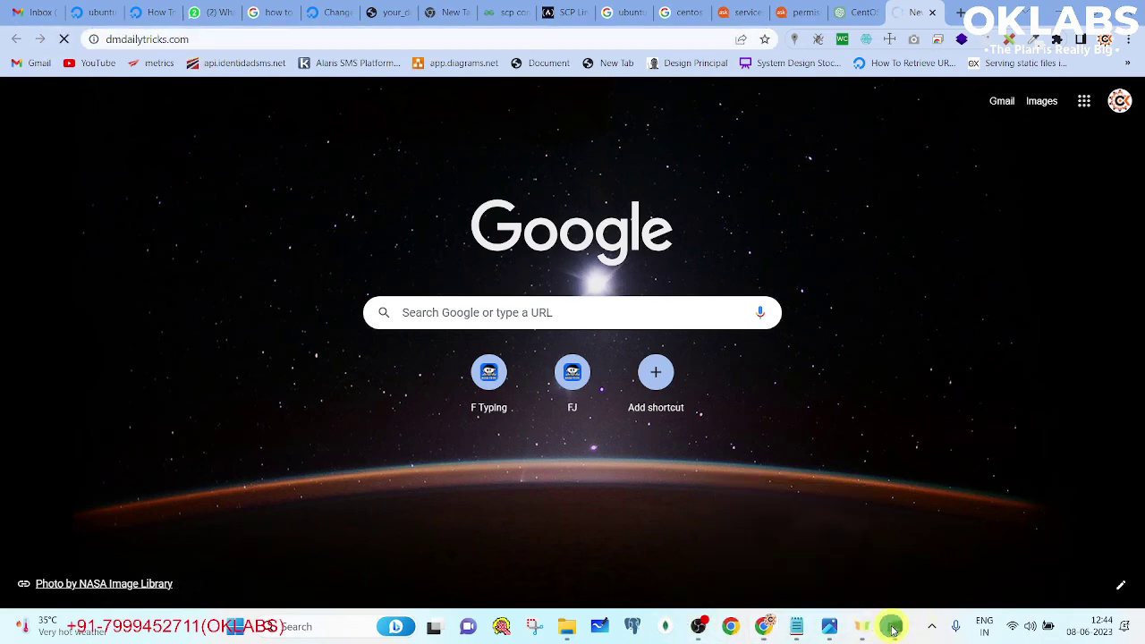
mouse_move(894, 623)
left_click(961, 562)
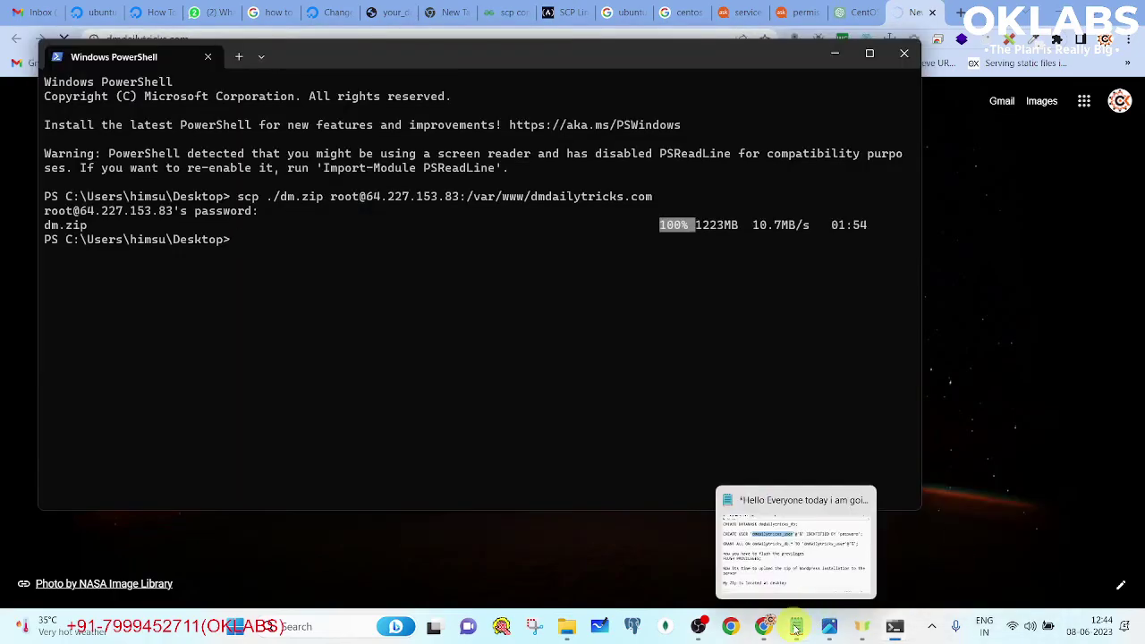
left_click(787, 537)
left_click(700, 543)
key("Return")
key("Return")
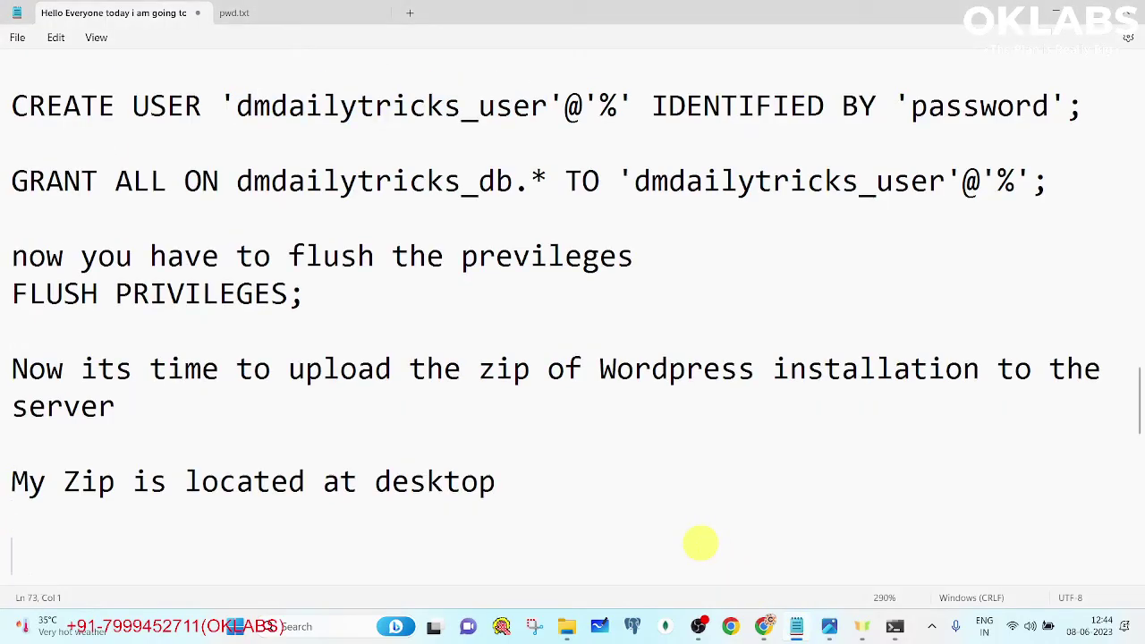
type("Ch")
key("BackSpace")
key("BackSpace")
type("Lets")
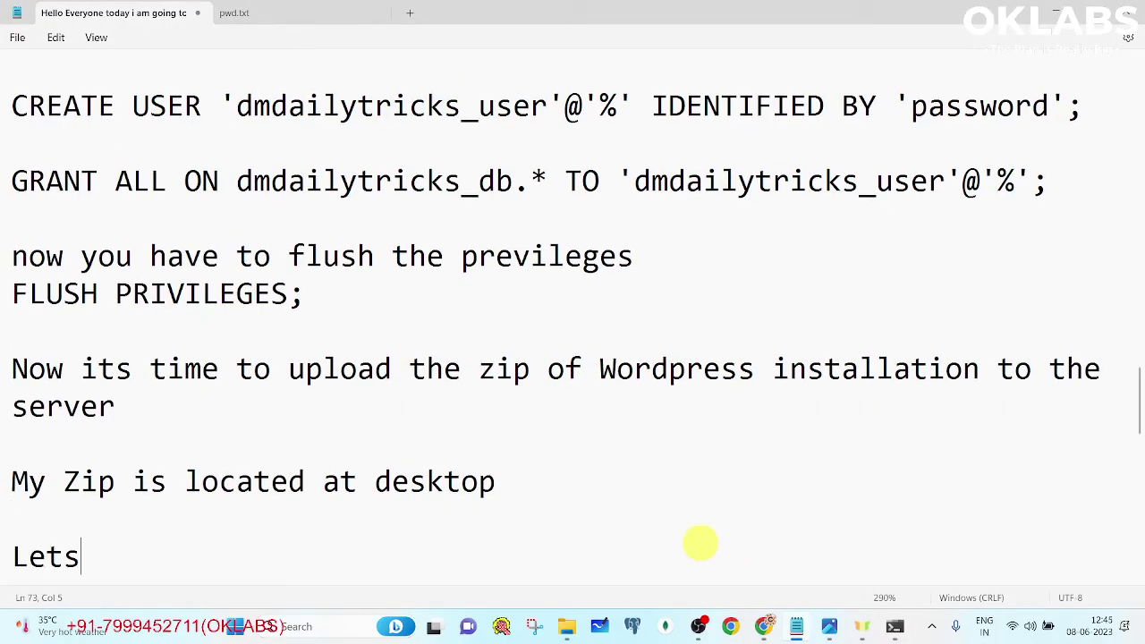
type(" check")
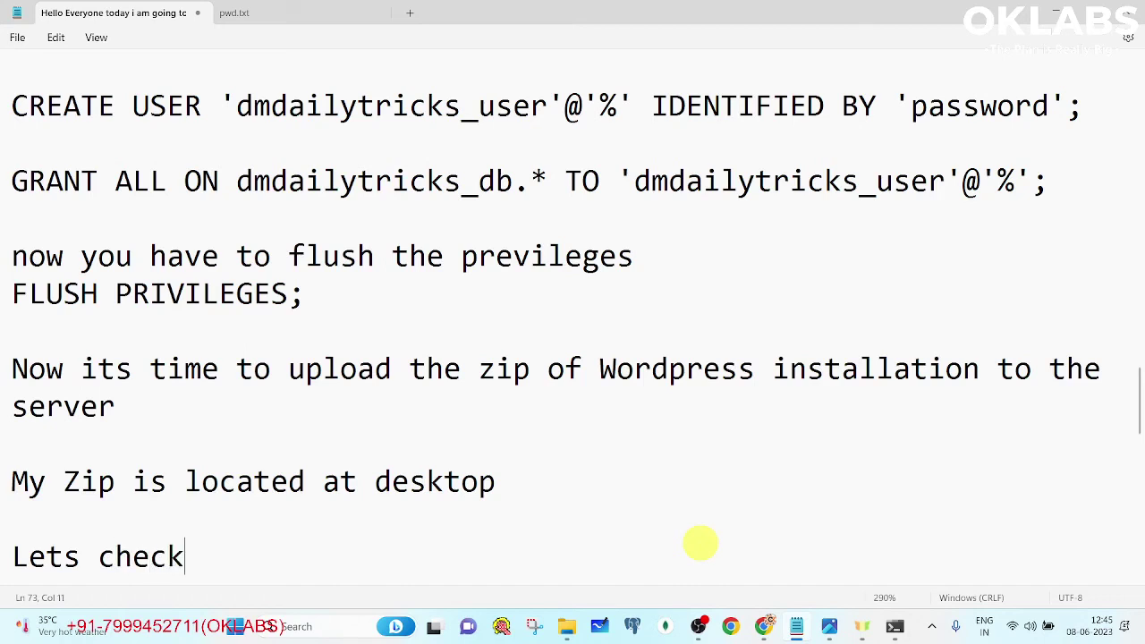
type(" where")
key("ctrl+v")
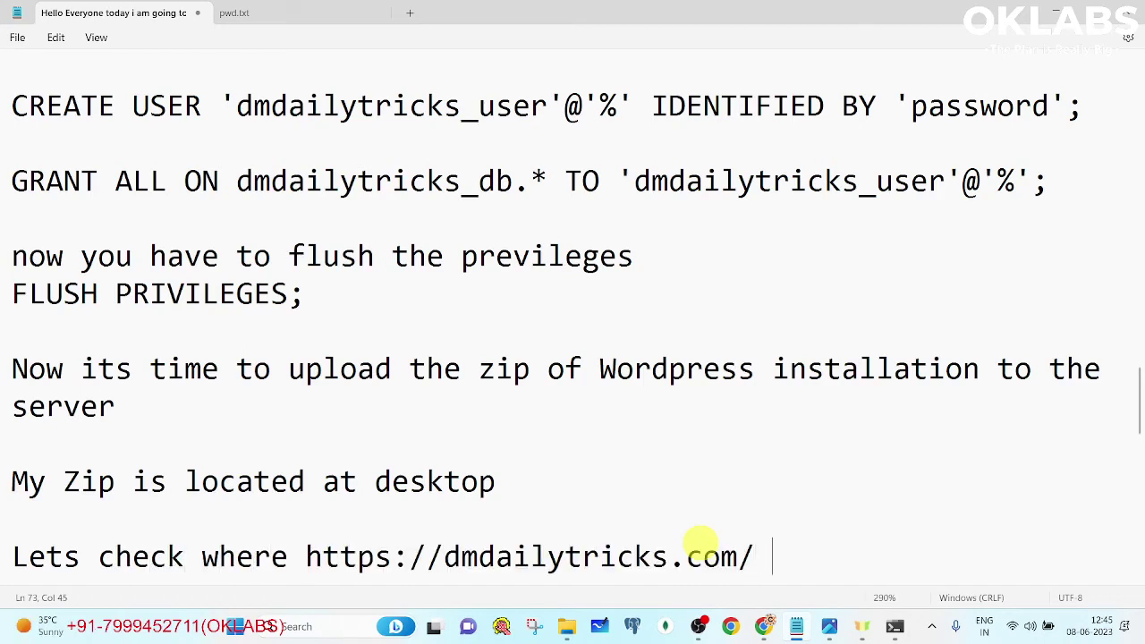
type("is poin")
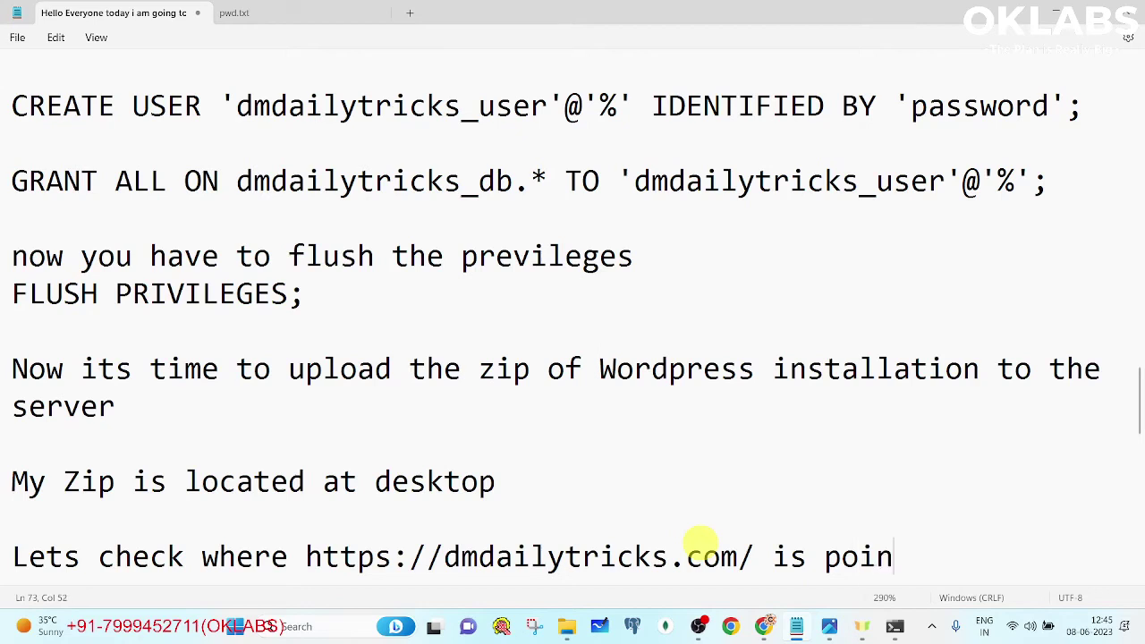
type("ting")
- Leave blank space below the pointing question and write "we will use ping tool"
key("Return")
key("Return")
key("Return")
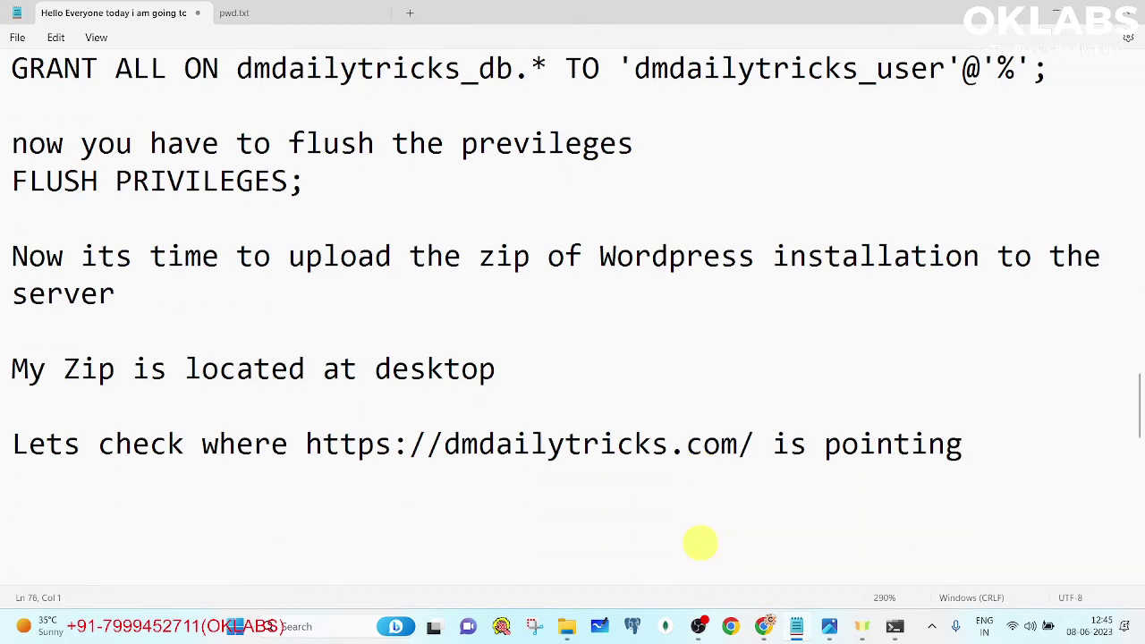
type("we will us")
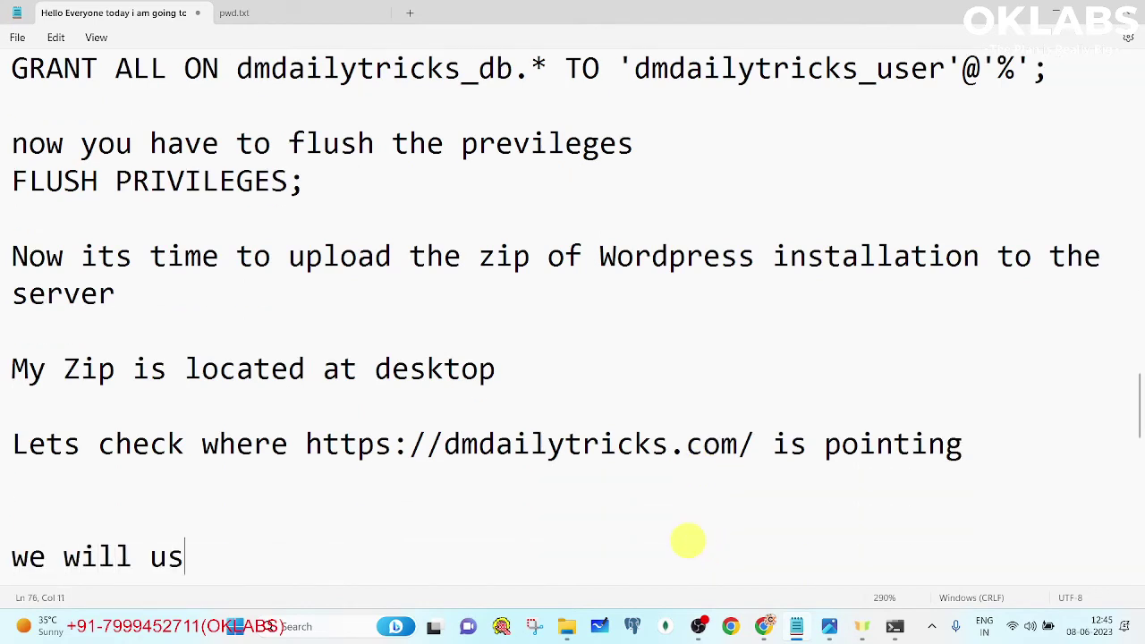
type("e ping tool")
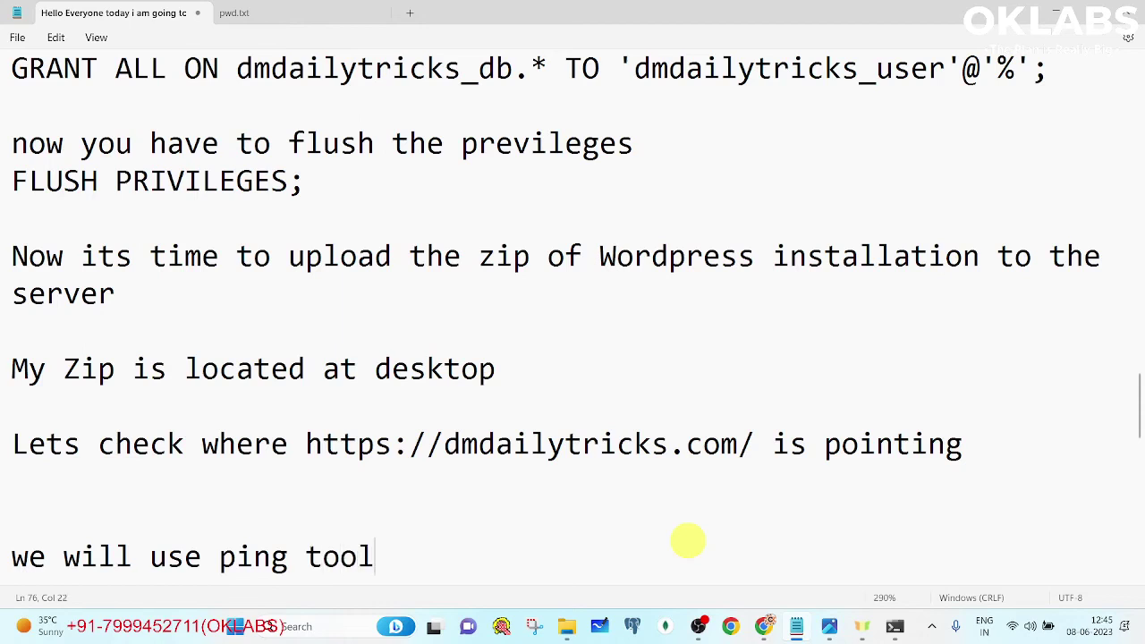
- Switch to the Windows PowerShell window and clear its output with "cls"
mouse_move(894, 630)
left_click(974, 547)
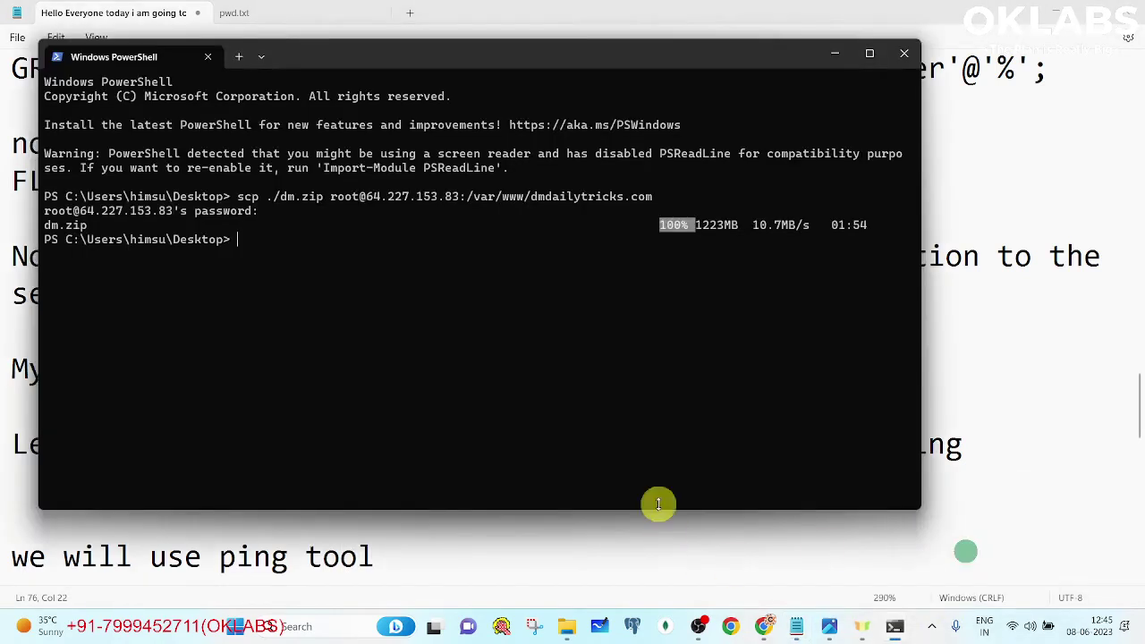
type("cls")
key("Return")
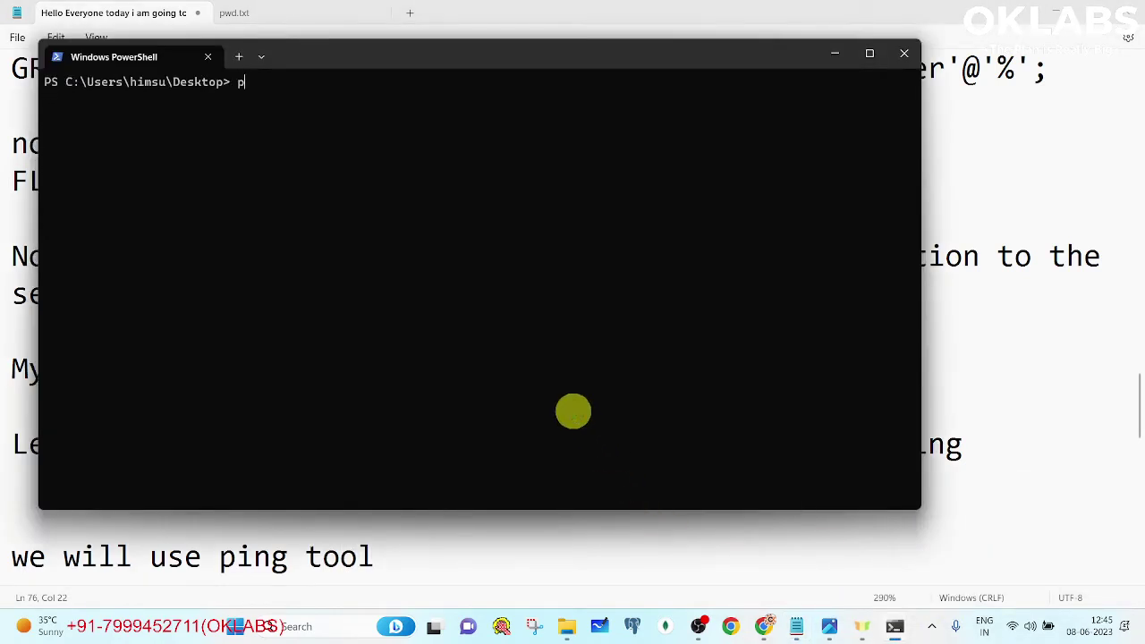
type("ping")
key("ctrl+v")
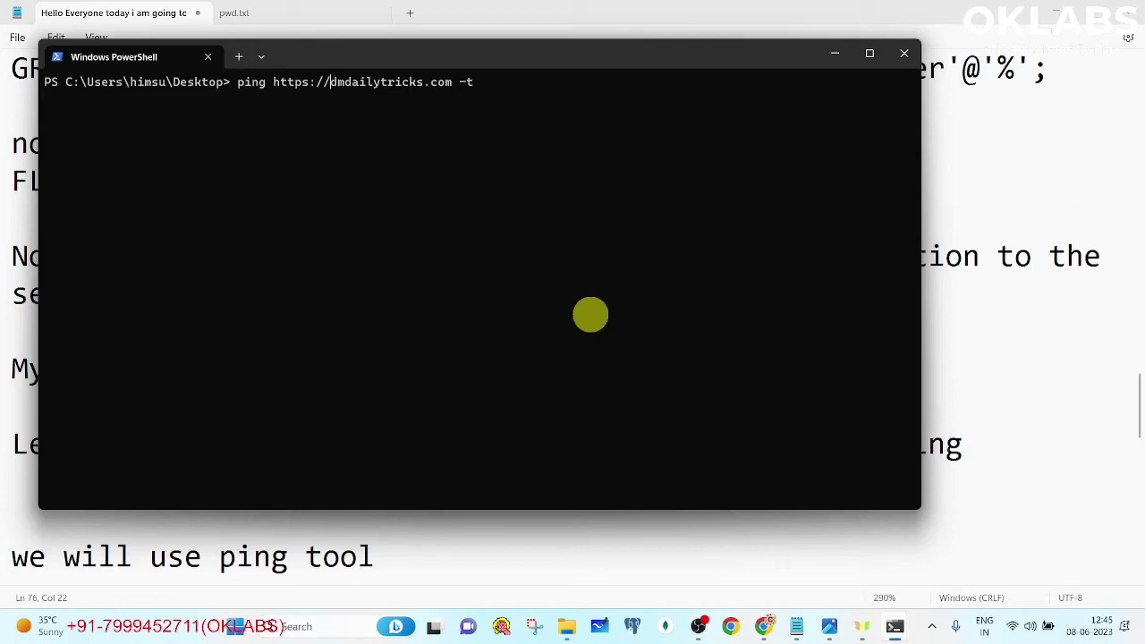
key("BackSpace")
key("BackSpace")
key("BackSpace")
key("BackSpace")
key("BackSpace")
key("BackSpace")
key("BackSpace")
key("BackSpace")
key("Return")
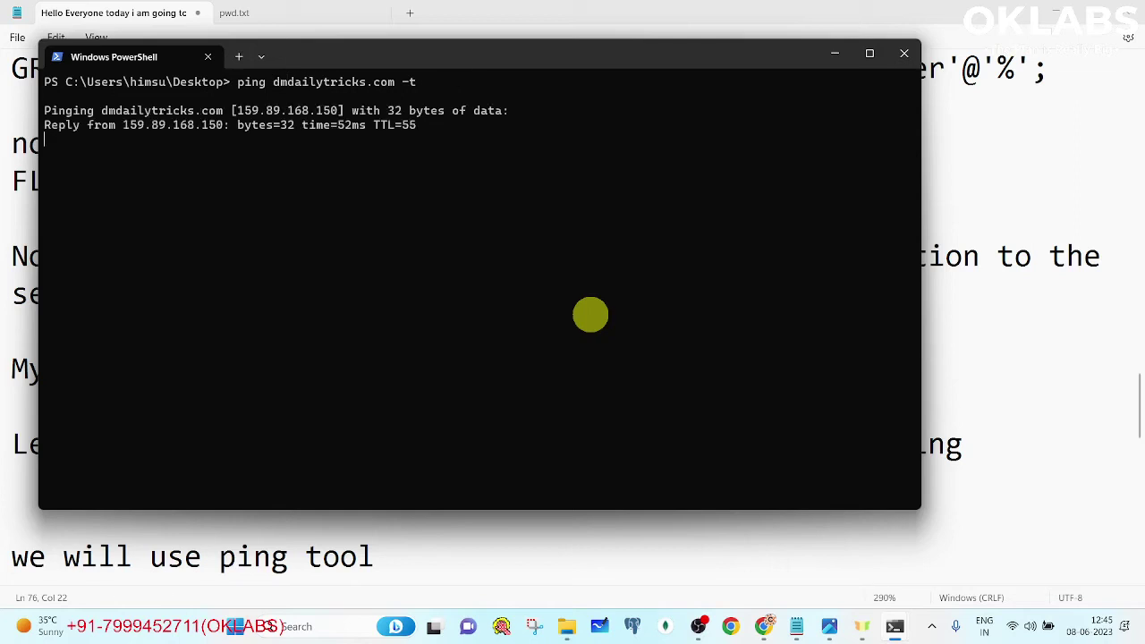
- Copy the IP address of the pinged domain from the ping output and return to the Notepad notes
left_click_drag(232, 111, 322, 116)
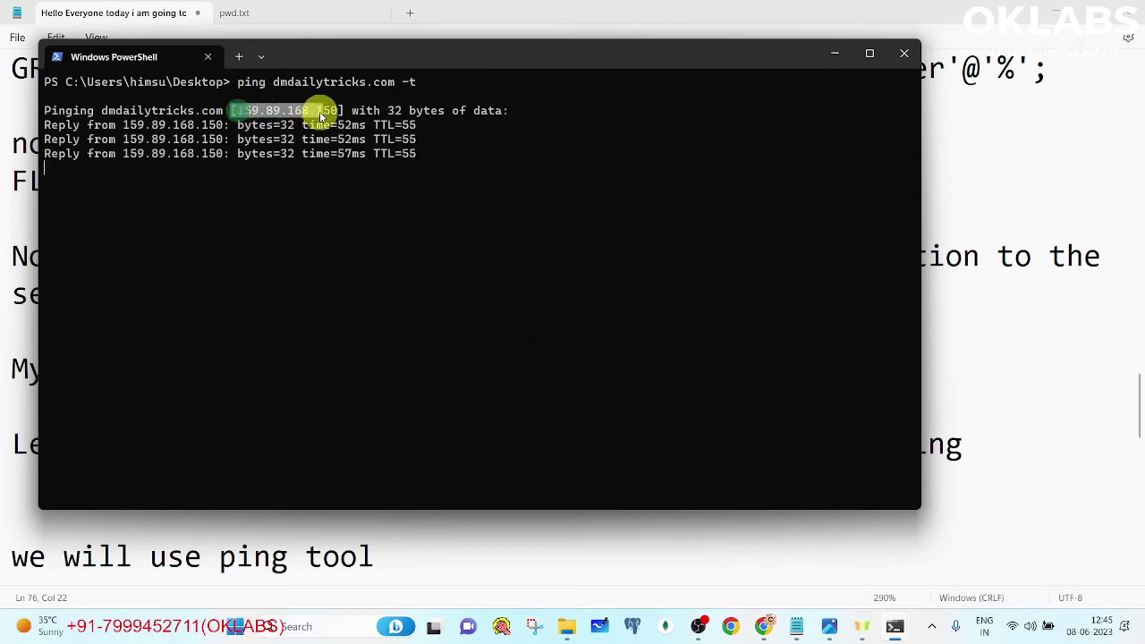
key("ctrl+c")
key("alt+Tab")
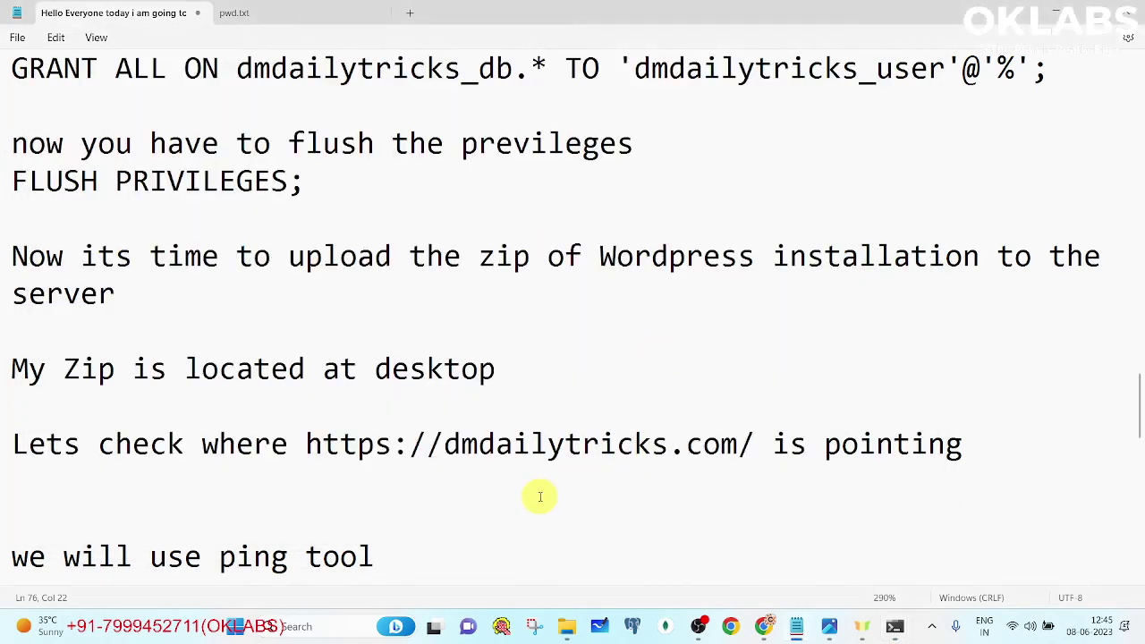
- Add the line "It is currently pointing to old server i.e 159.89.168.150", pasting the IP and removing its leading bracket
key("Return")
key("Return")
type("It is")
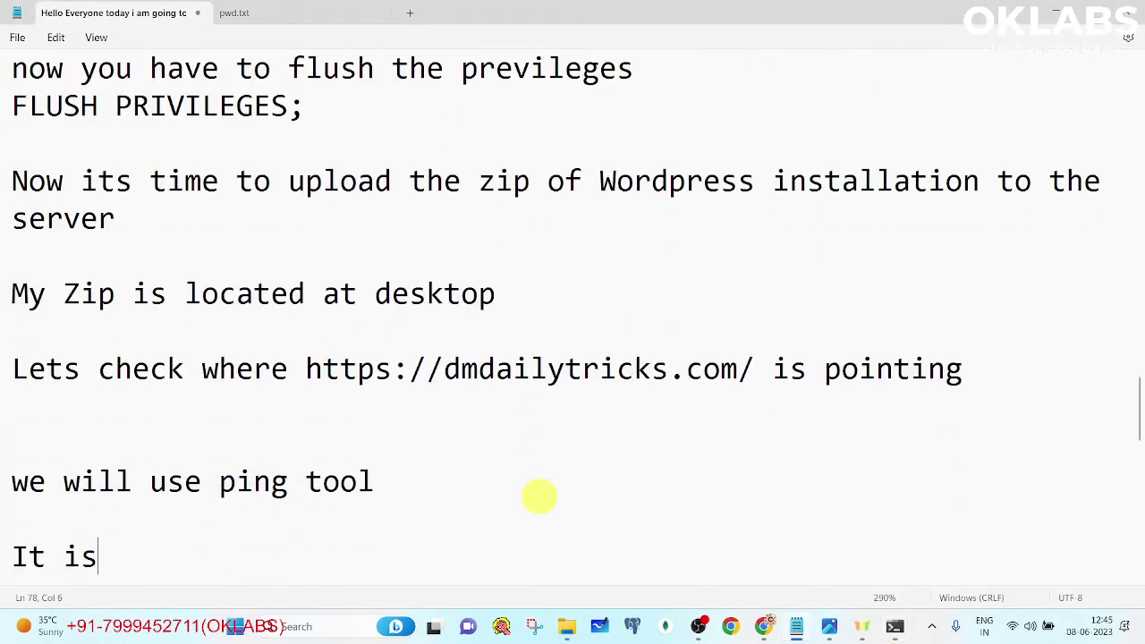
type(" currently po")
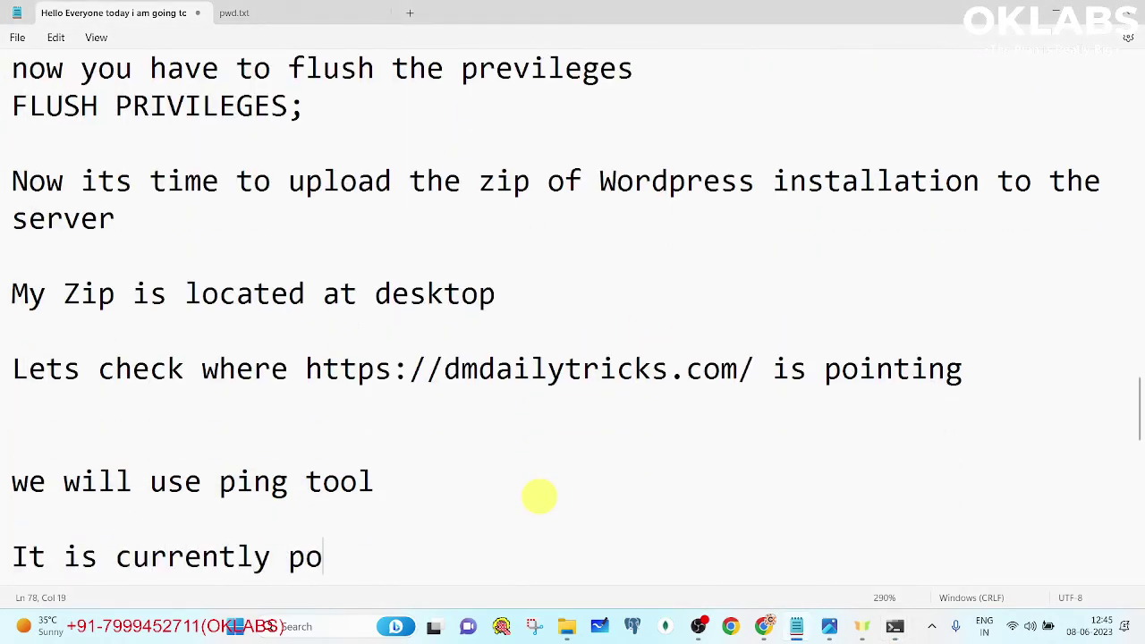
type("inting to")
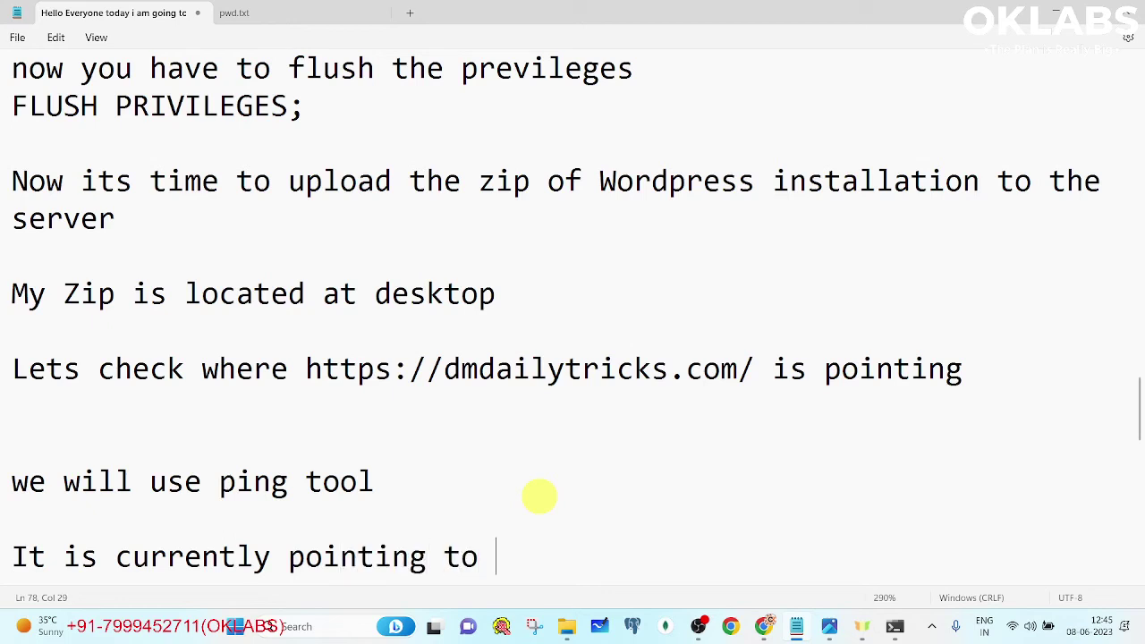
type(" old server i.e")
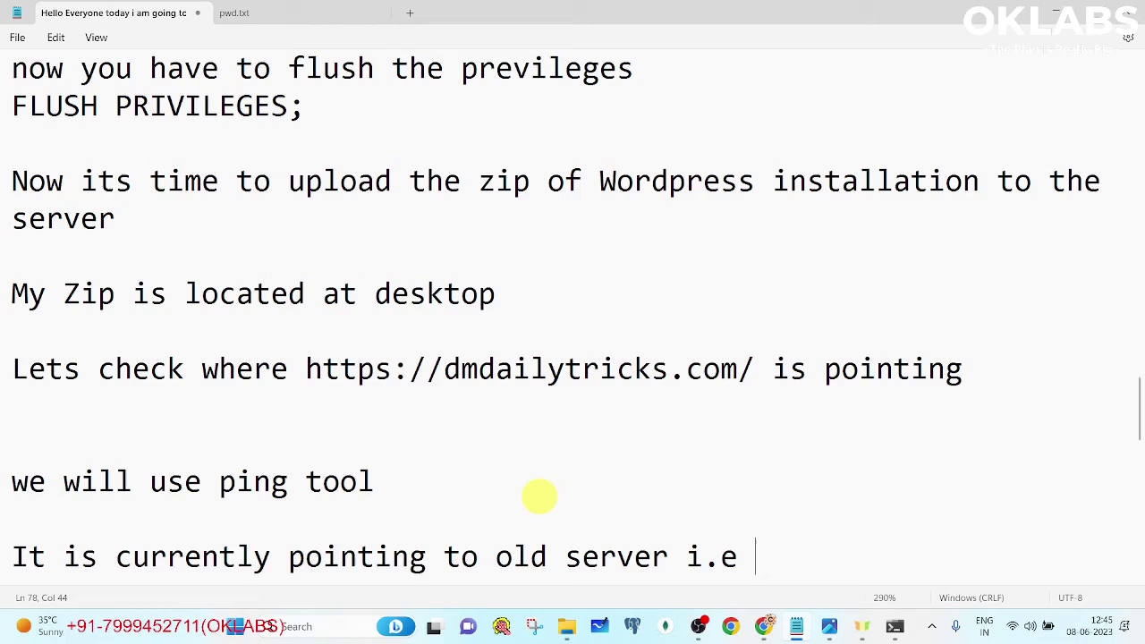
key("ctrl+v")
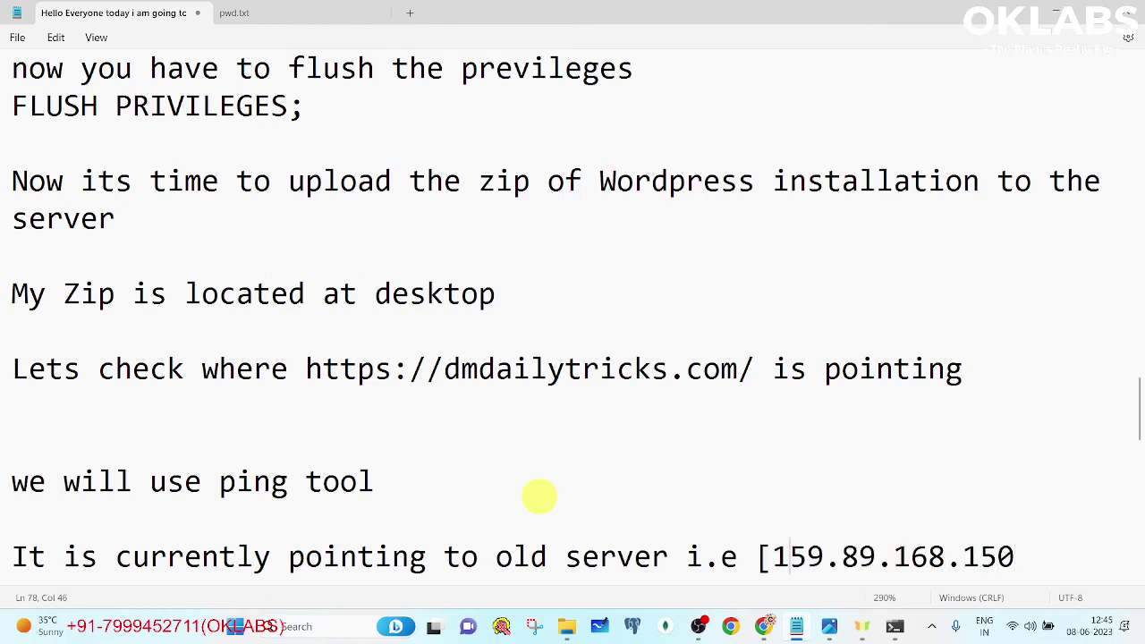
key("BackSpace")
- Add the line "we will point to new server" below the old server note, with blank lines after it
key("Down")
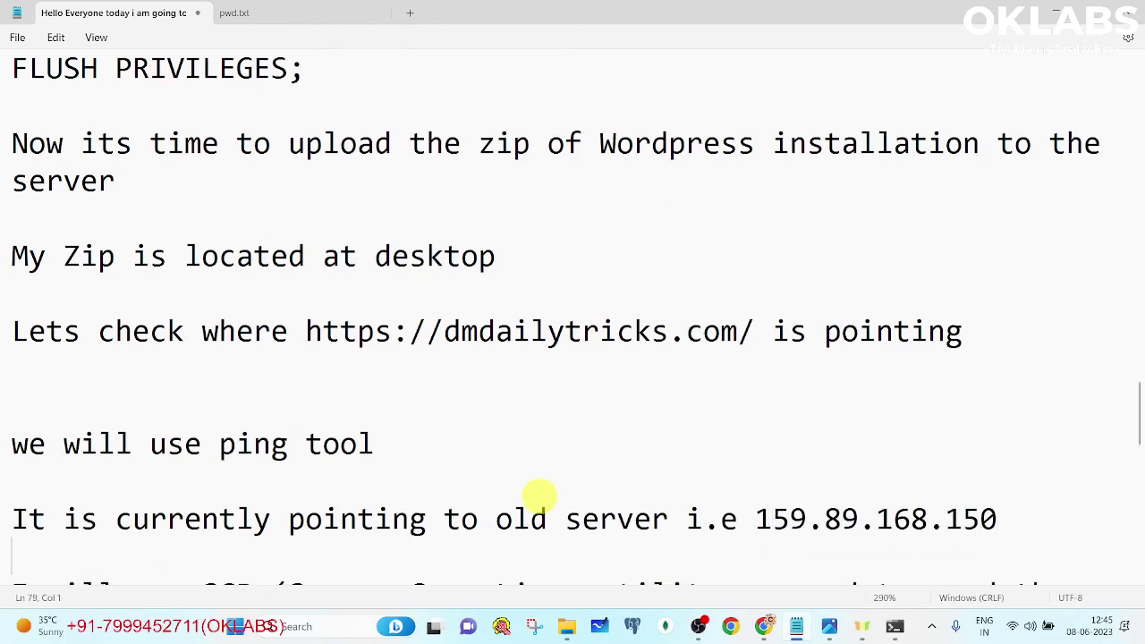
key("Return")
key("Return")
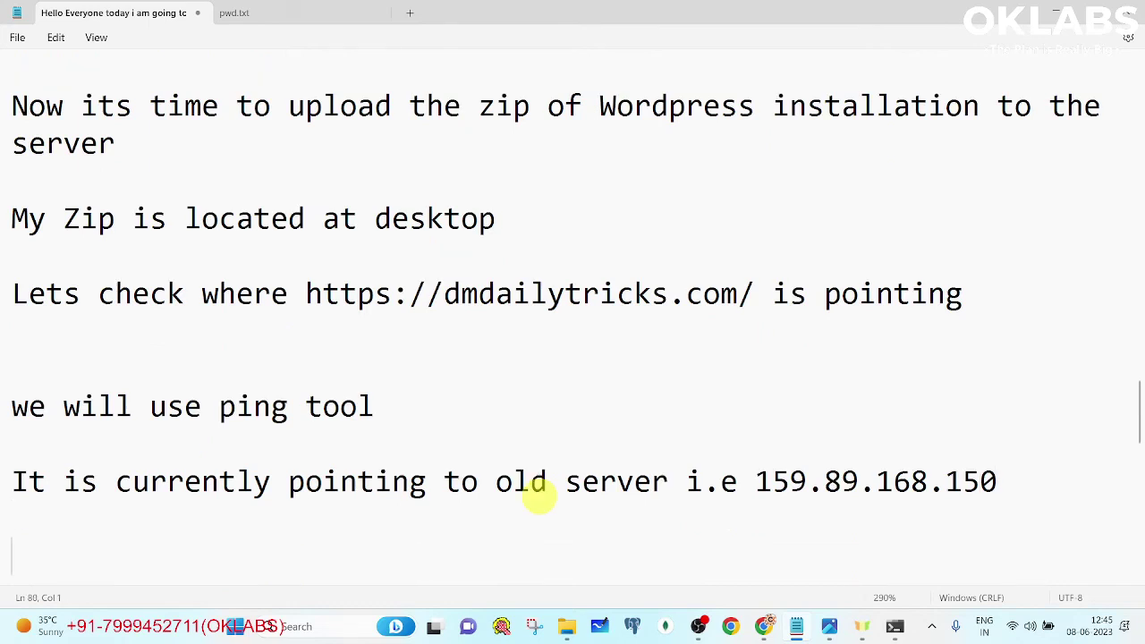
type("we will poin")
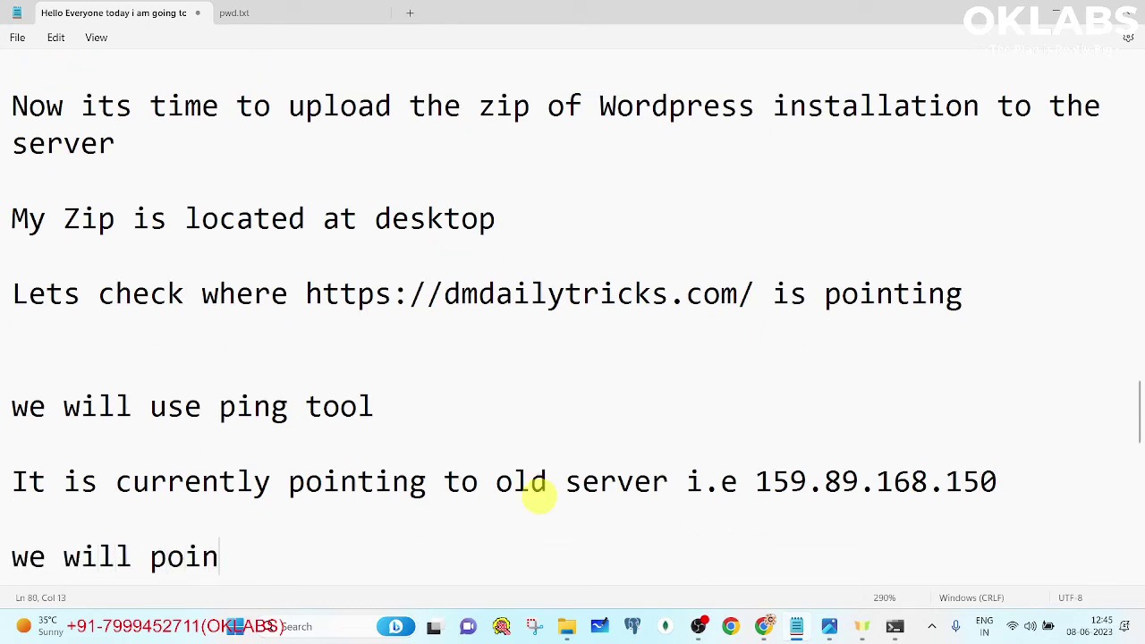
type("t to new server")
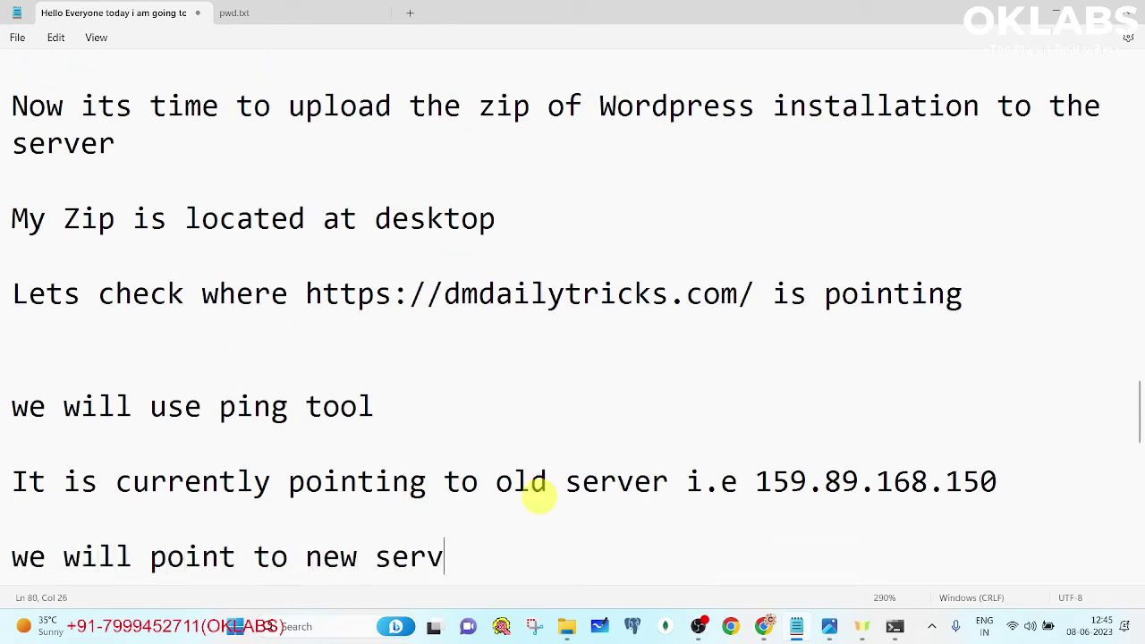
key("Return")
key("Return")
- Cut the notes from "Lets check where" to "we will point to new server" and remove the blank lines before them
scroll(500, 447, "down", 3)
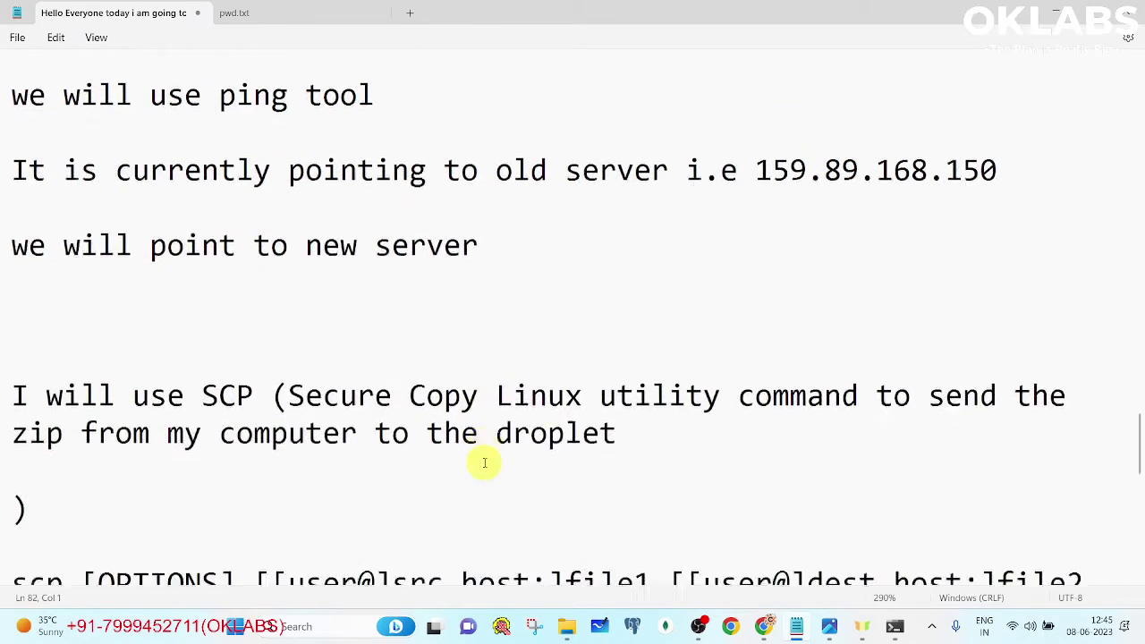
scroll(478, 393, "up", 2)
left_click_drag(507, 384, 4, 95)
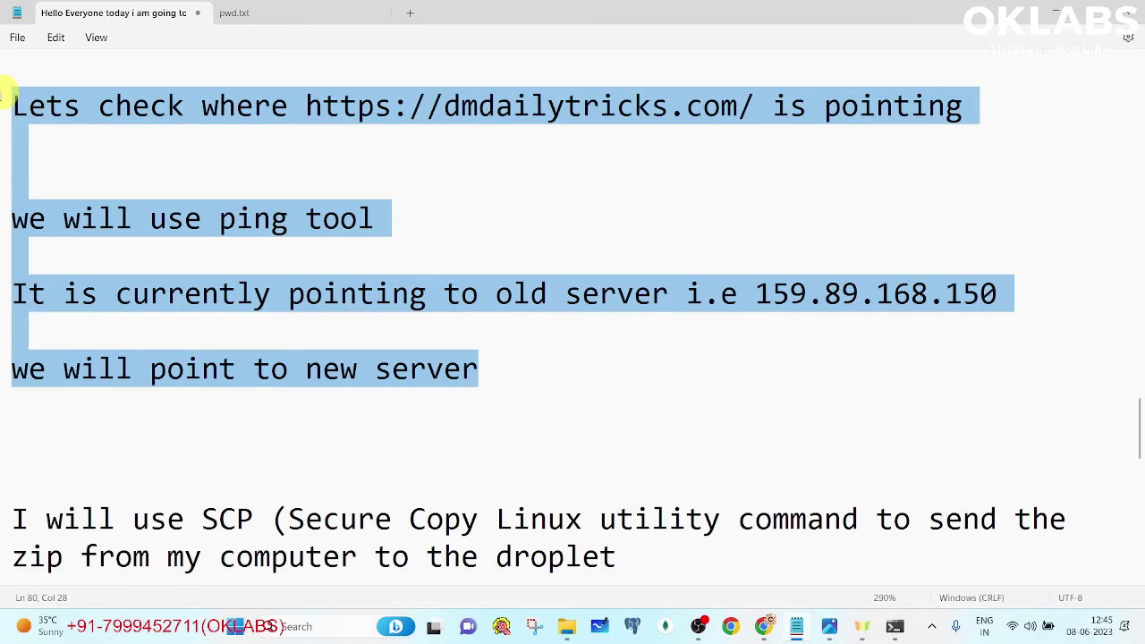
key("Delete")
scroll(69, 110, "up", 1)
key("BackSpace")
key("BackSpace")
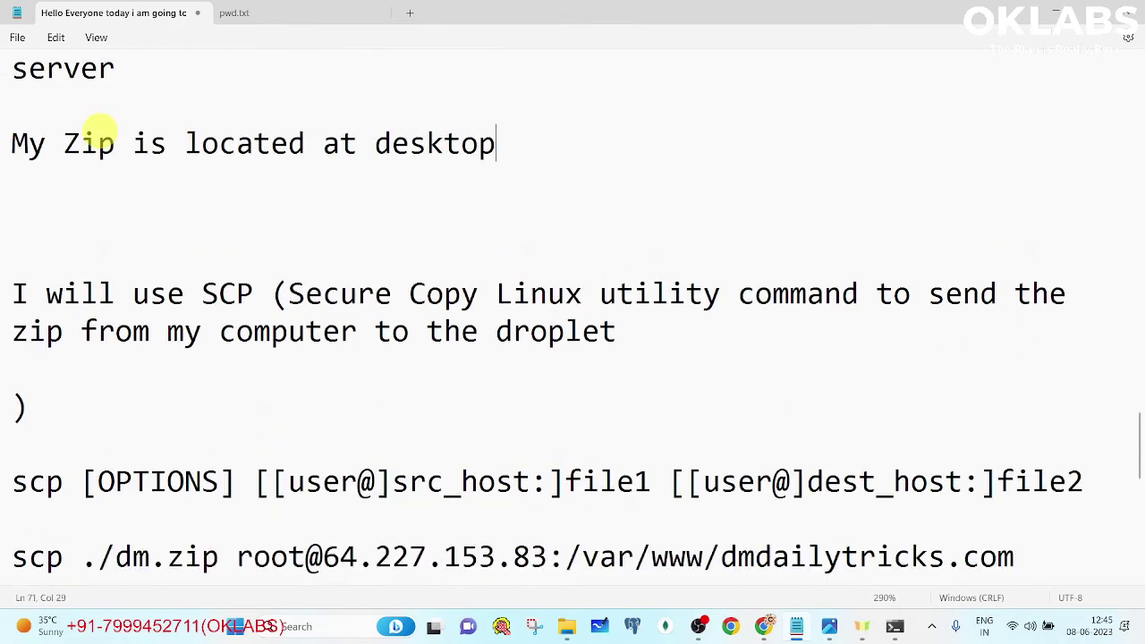
- Paste the cut domain-pointing notes below "Now configure the database credentials with new one"
scroll(331, 245, "down", 6)
left_click(926, 341)
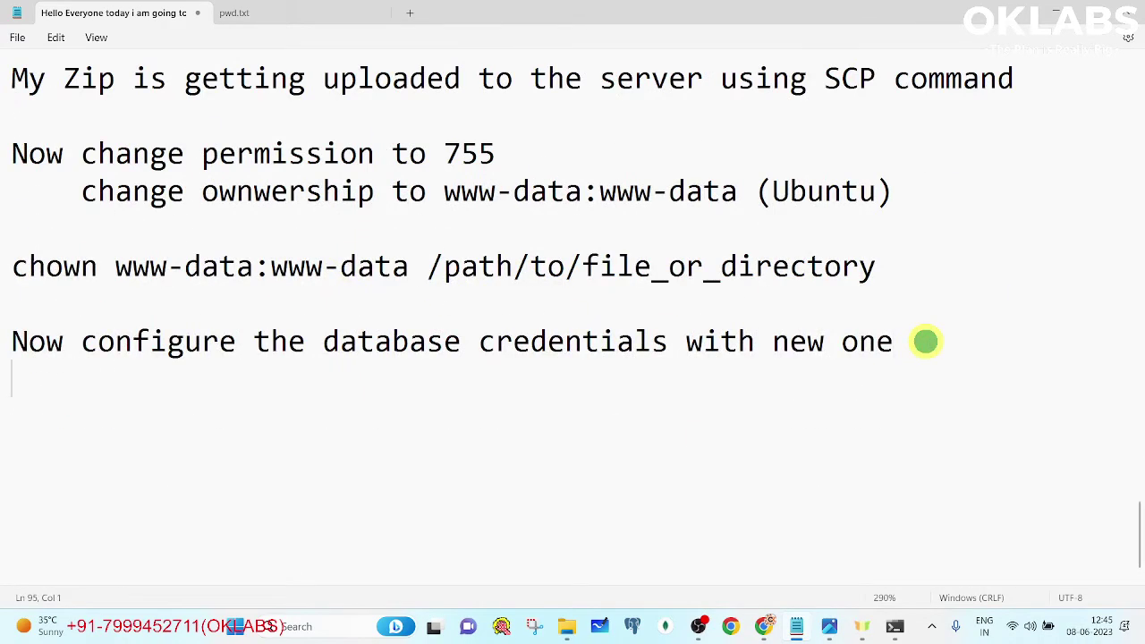
key("Return")
key("ctrl+v")
scroll(881, 333, "down", 2)
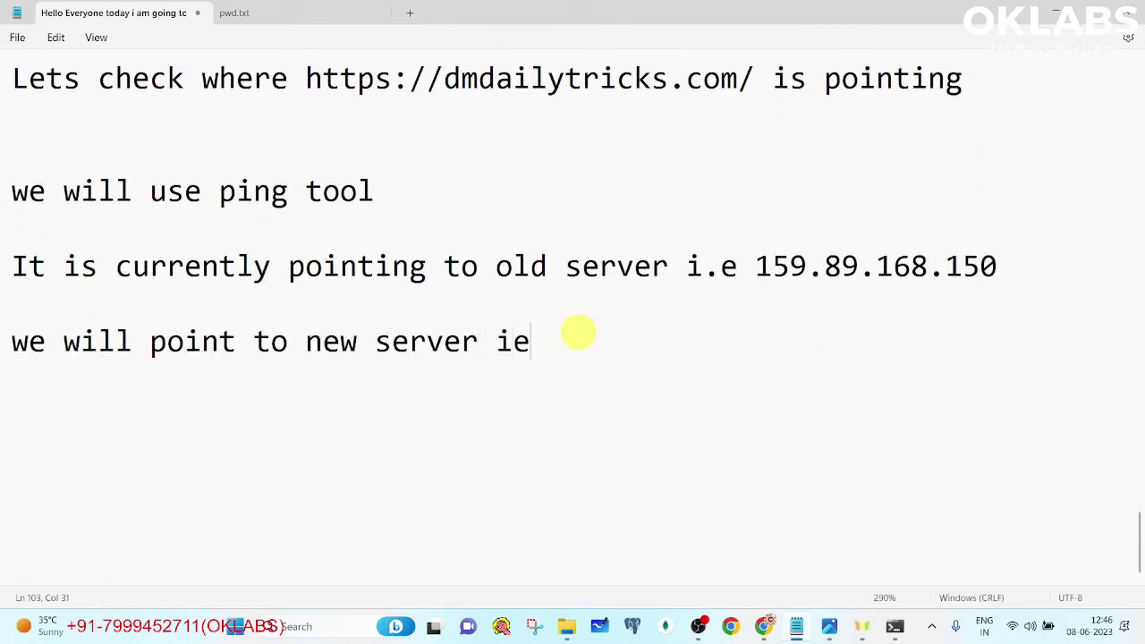
- Append "i.e" to the line "we will point to new server" and stop the running ping in PowerShell
type("i.e")
key("alt+Tab")
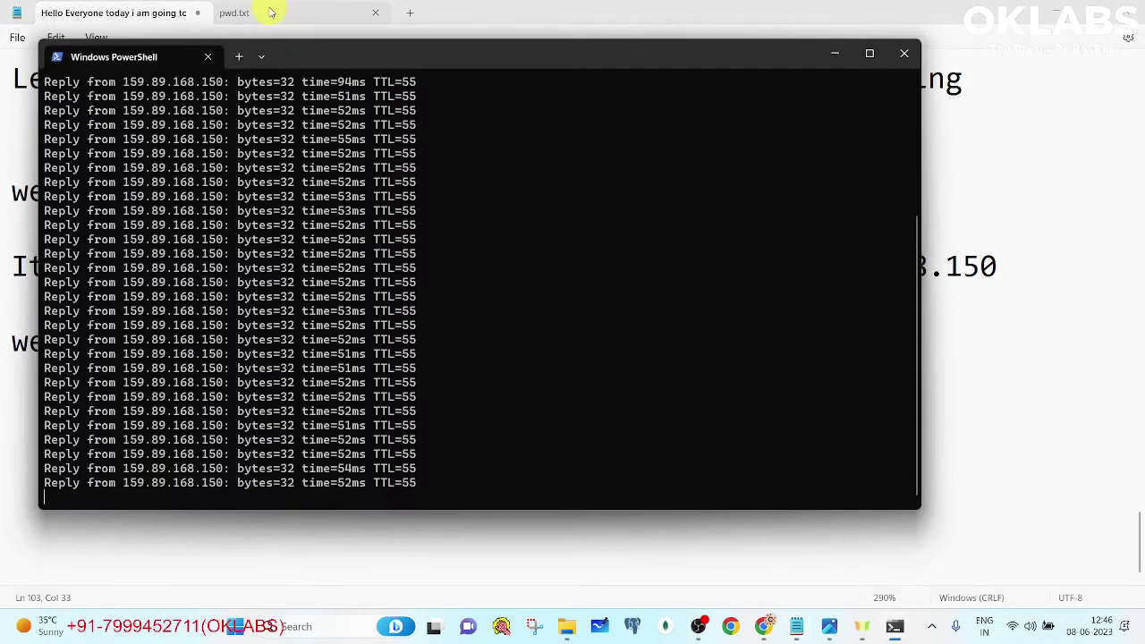
key("ctrl+c")
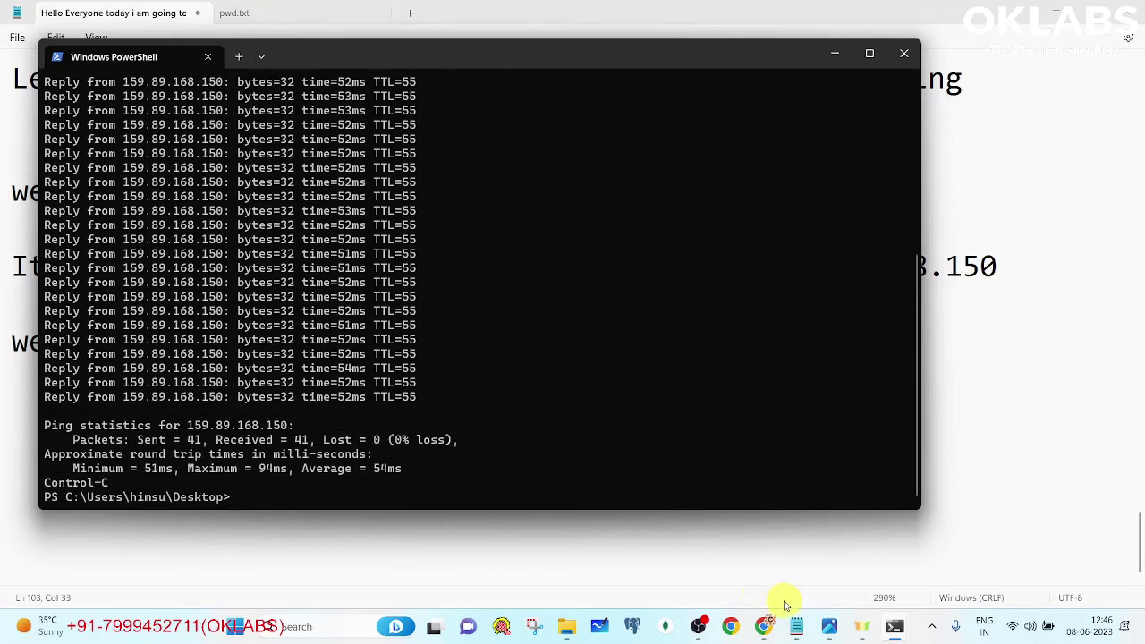
- Copy the droplet's IP address from its DigitalOcean page in Chrome and paste 64.227.153.83 after "new server i.e" in the notes
left_click(763, 626)
left_click(94, 12)
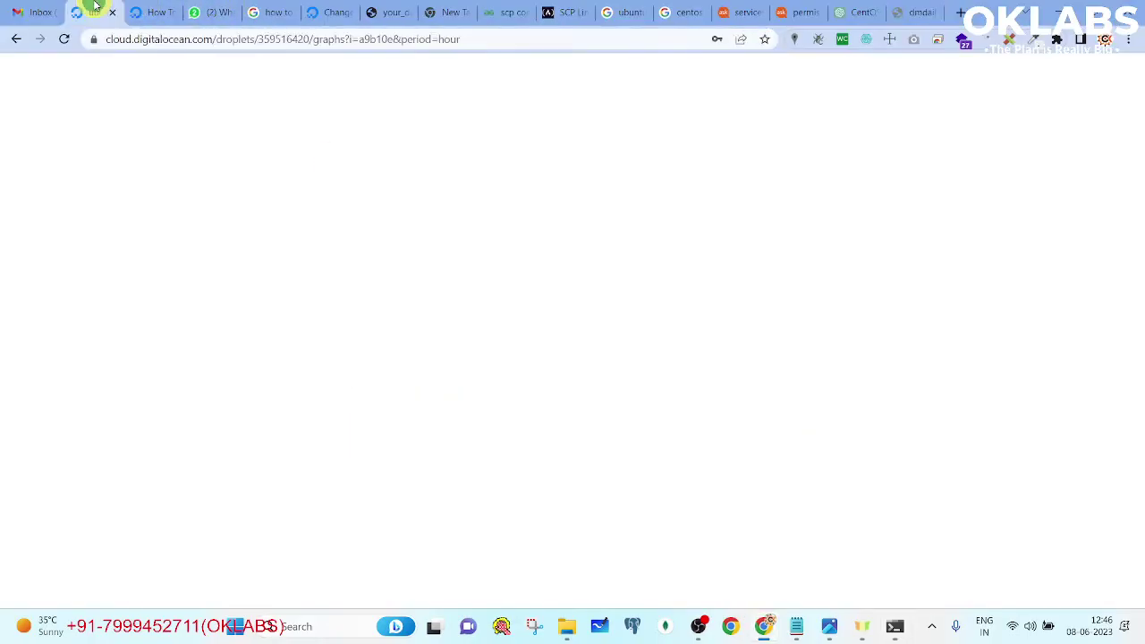
left_click(323, 205)
key("alt+Tab")
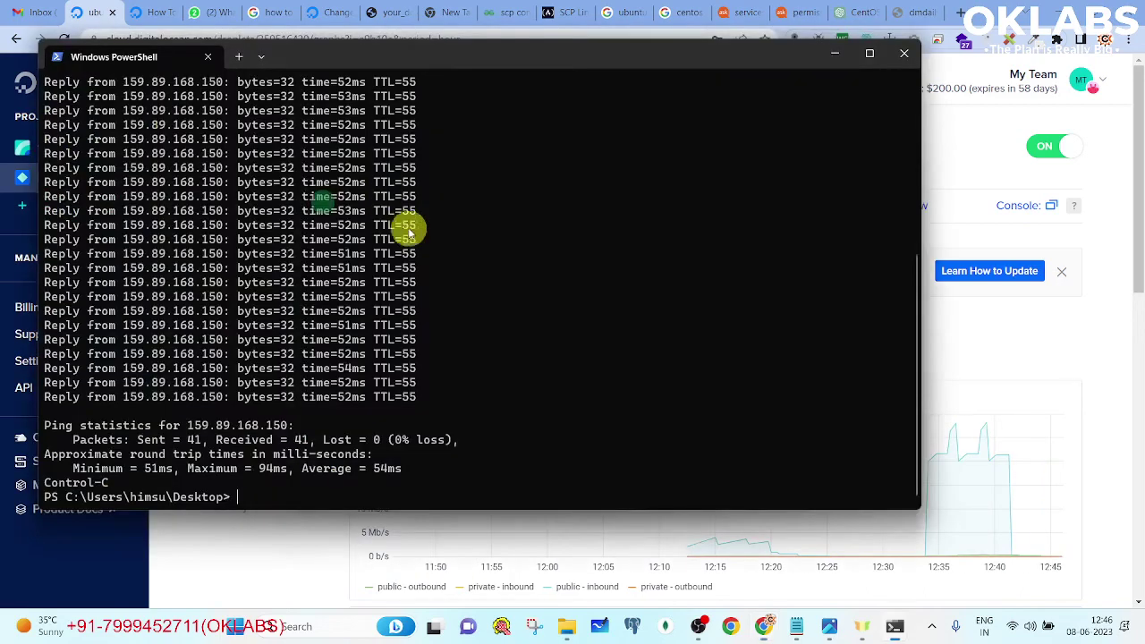
key("alt+Tab")
key("ctrl+v")
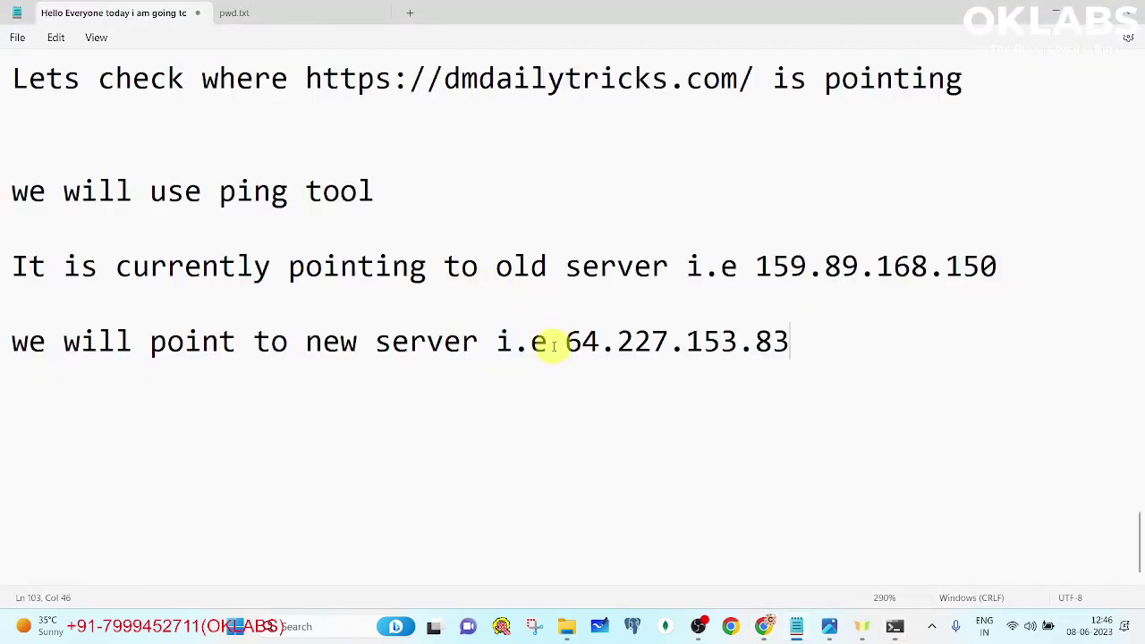
- Add the lines "We will use DNS panel for this" and "Login to your domain panell" below the new server IP in the notes
left_click_drag(563, 342, 702, 342)
left_click(820, 346)
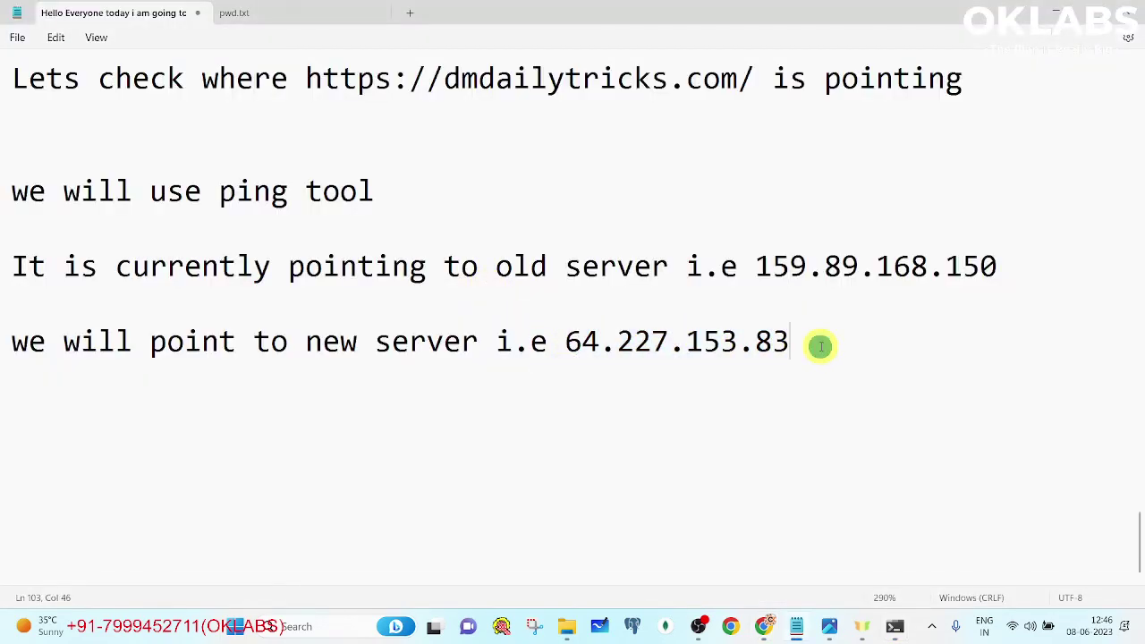
key("Return")
key("Return")
type("We wi")
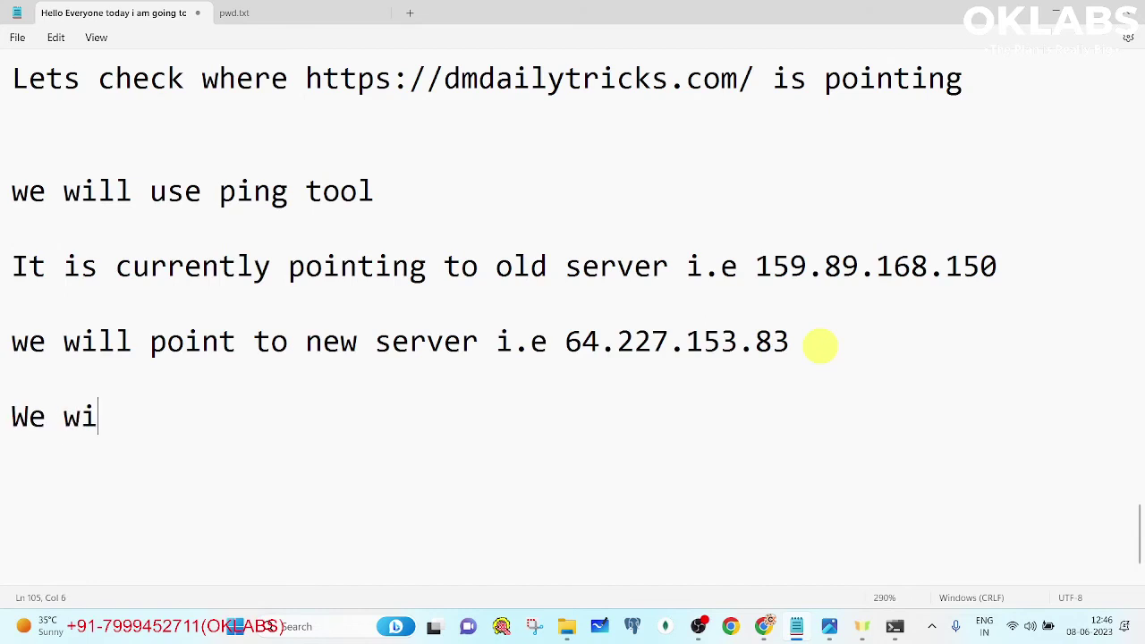
type("ll use DN")
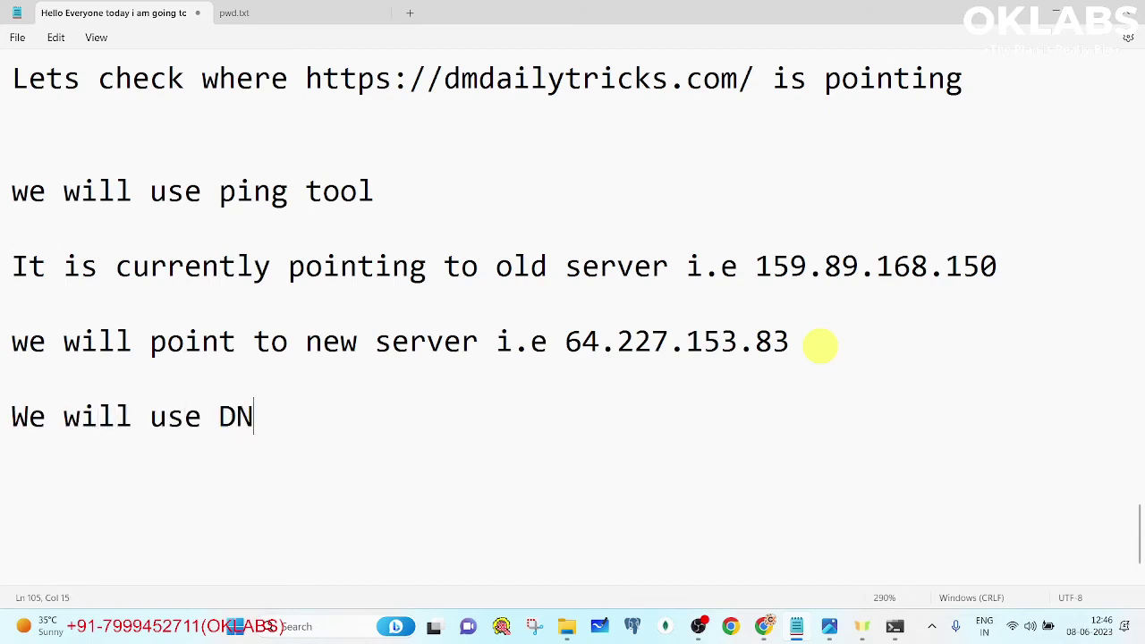
type("S panel for ")
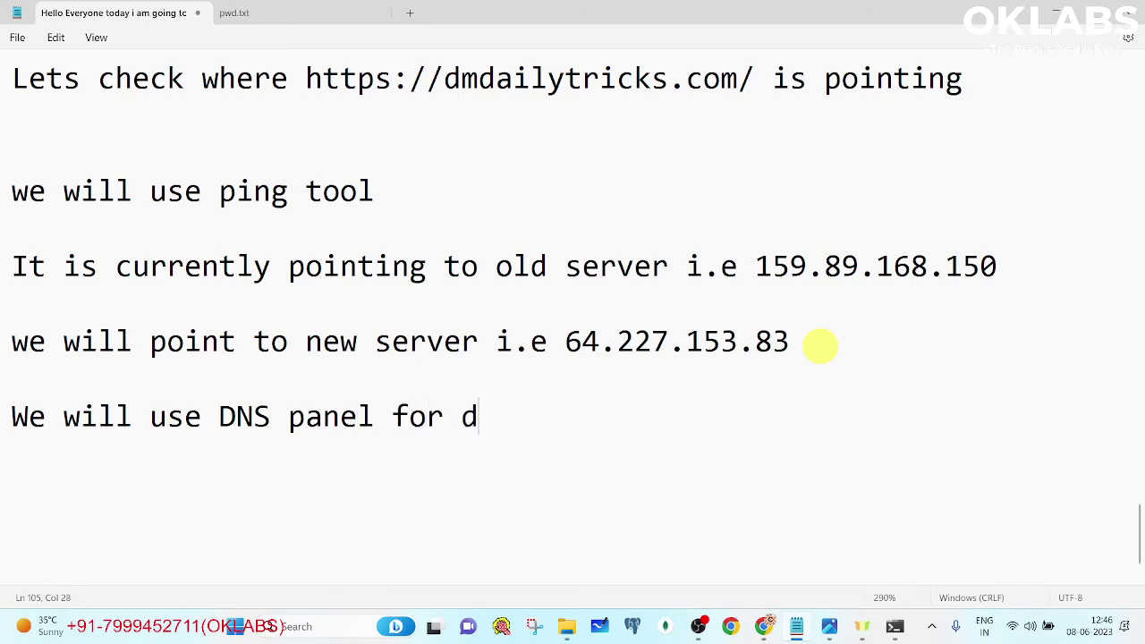
type("this  ")
type("L")
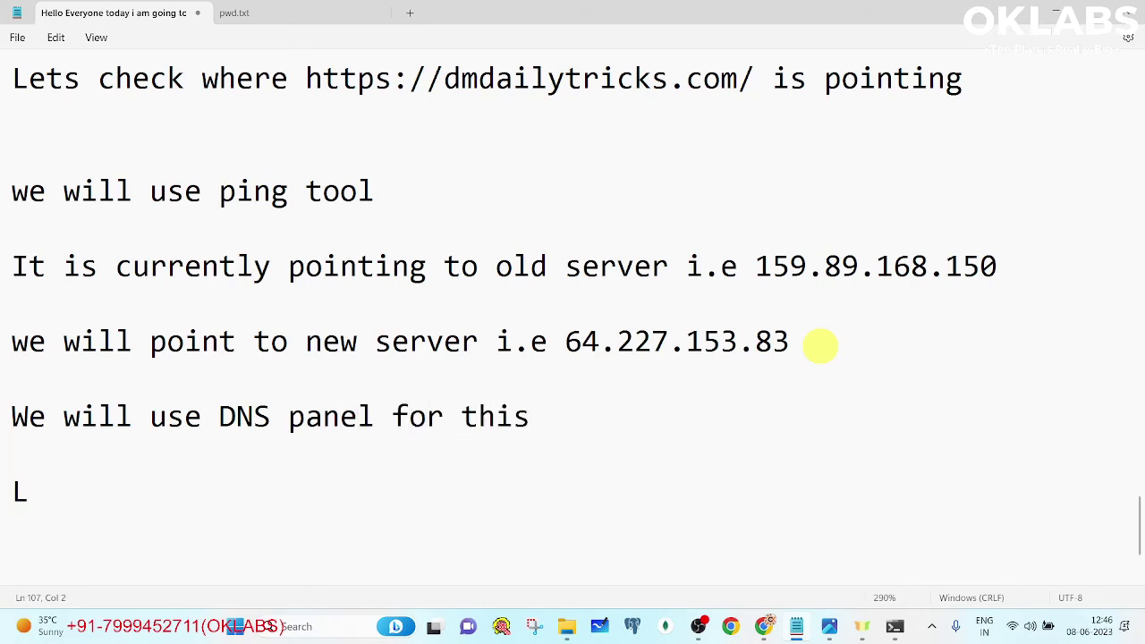
type("ogin to your ")
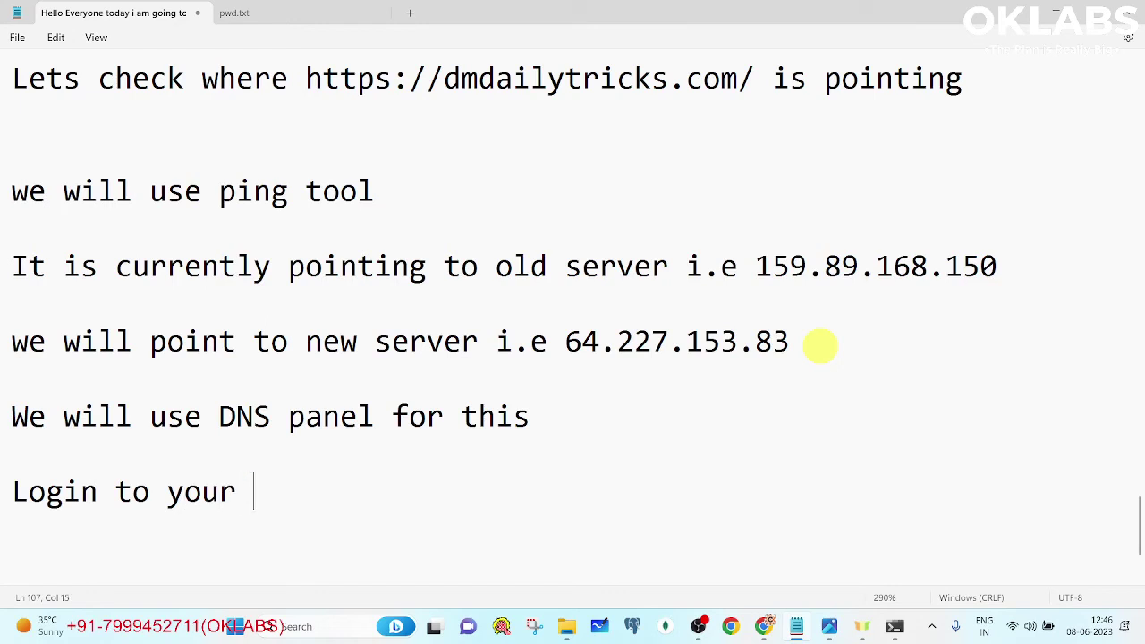
type("domain panell")
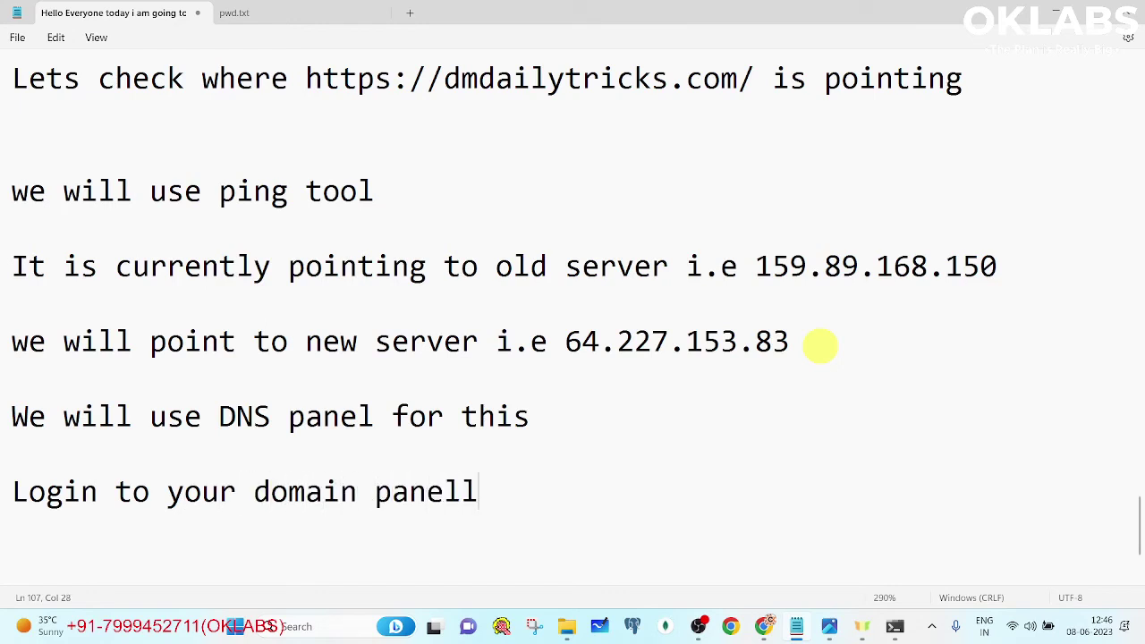
- Copy 64.227.153.83 from the notes and open the freedns.centos-webpanel.com DNS manager in another Chrome profile
left_click_drag(564, 341, 844, 322)
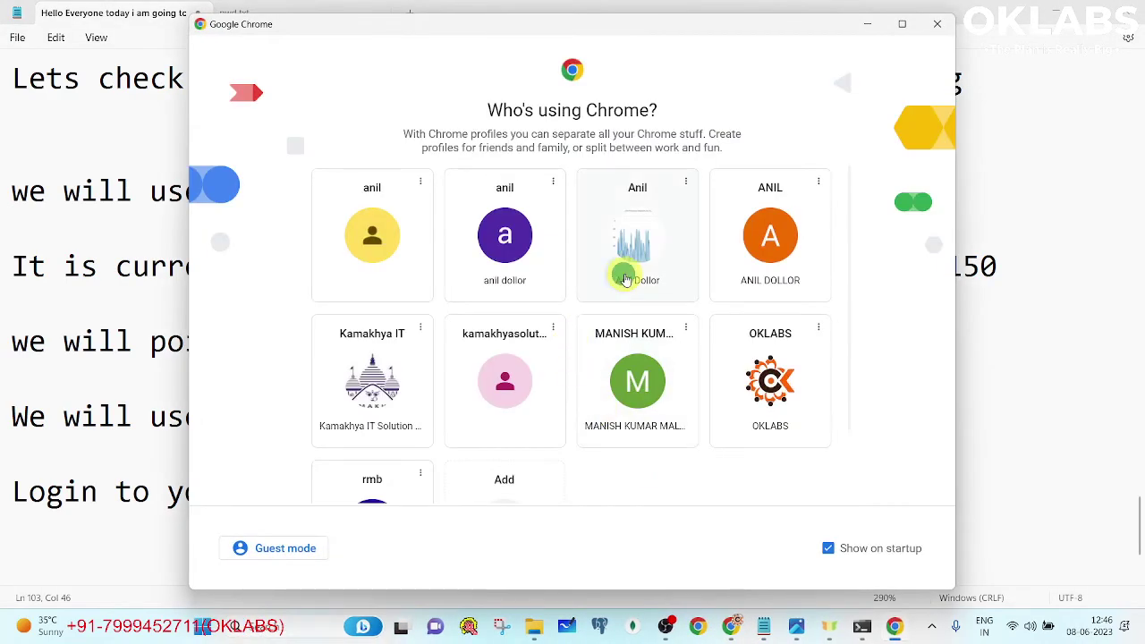
left_click(621, 269)
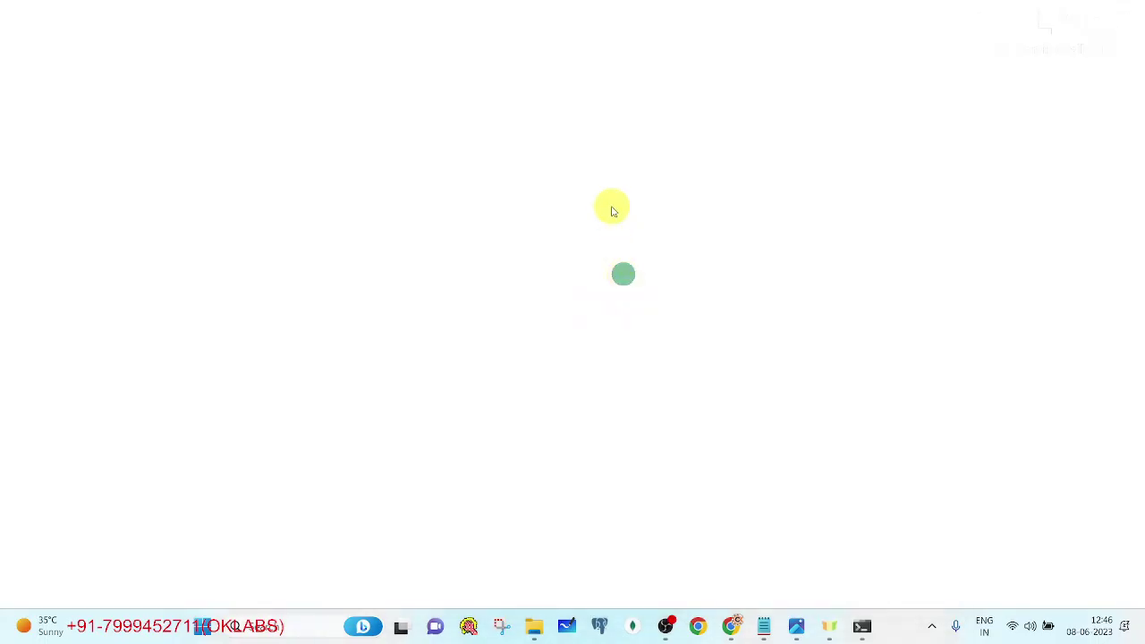
left_click(201, 13)
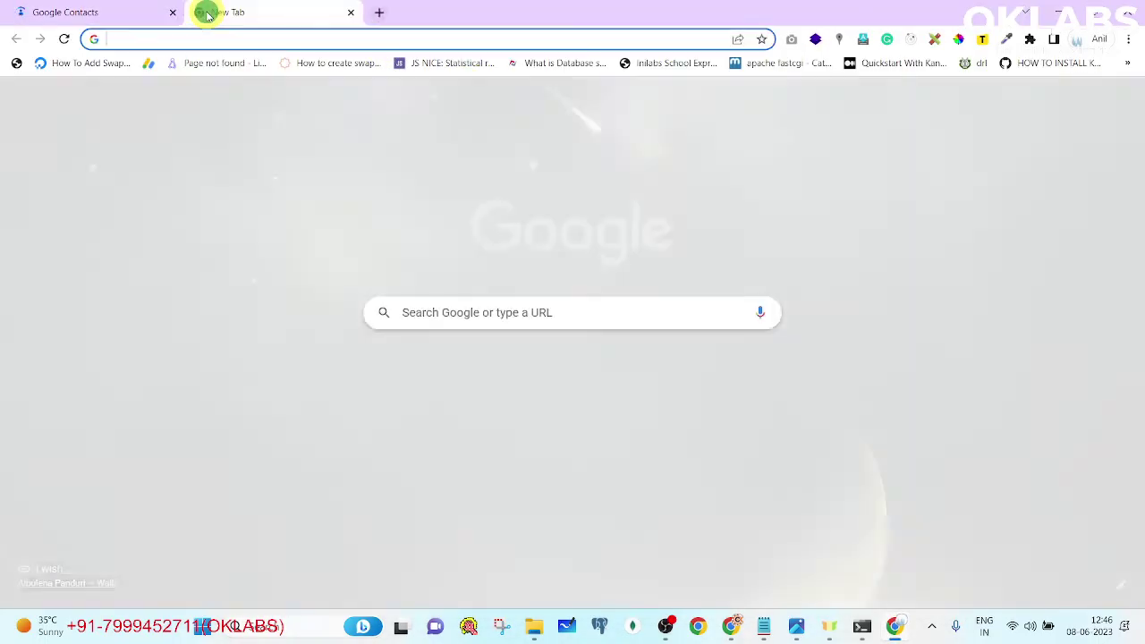
type("c")
key("BackSpace")
key("BackSpace")
type("fre")
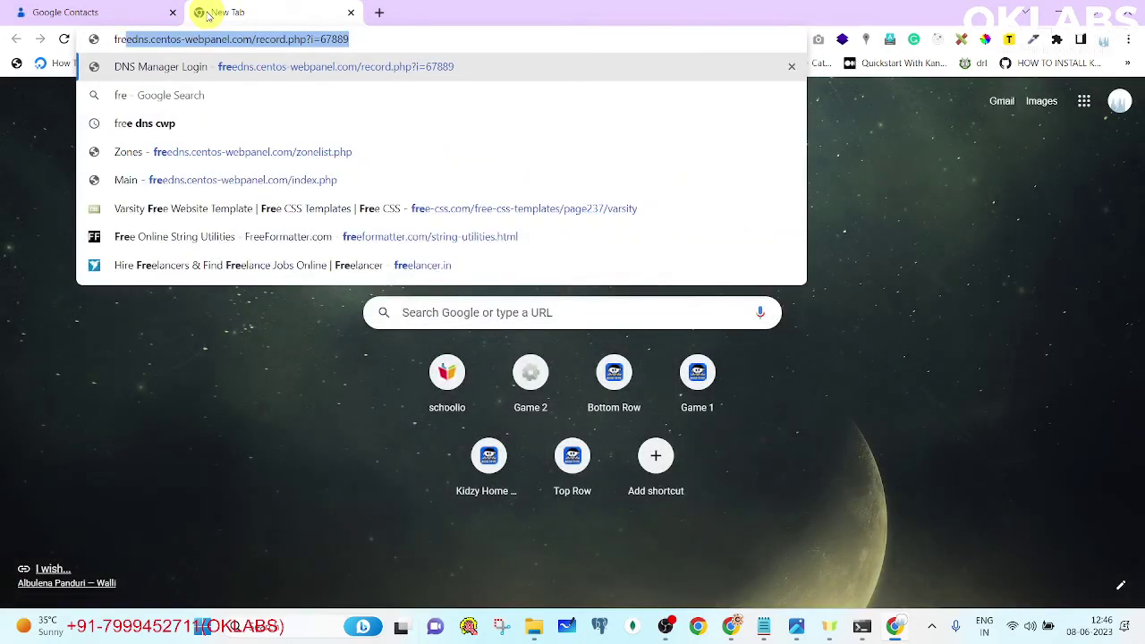
key("Return")
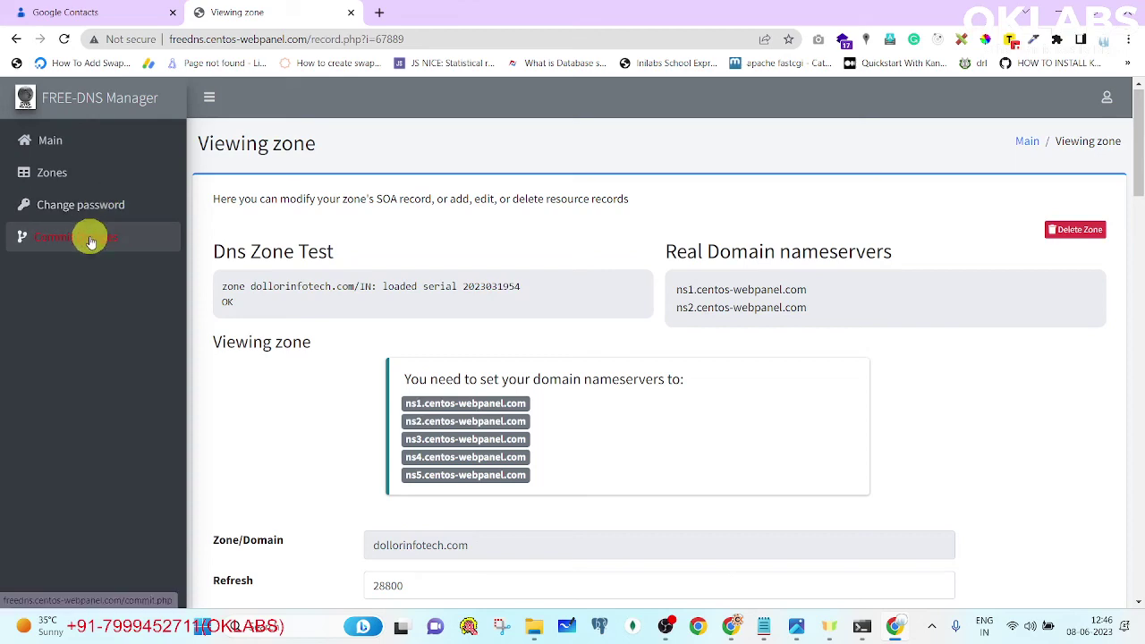
- Open the dmdailytricks.com zone from the list of DNS zones
left_click(54, 172)
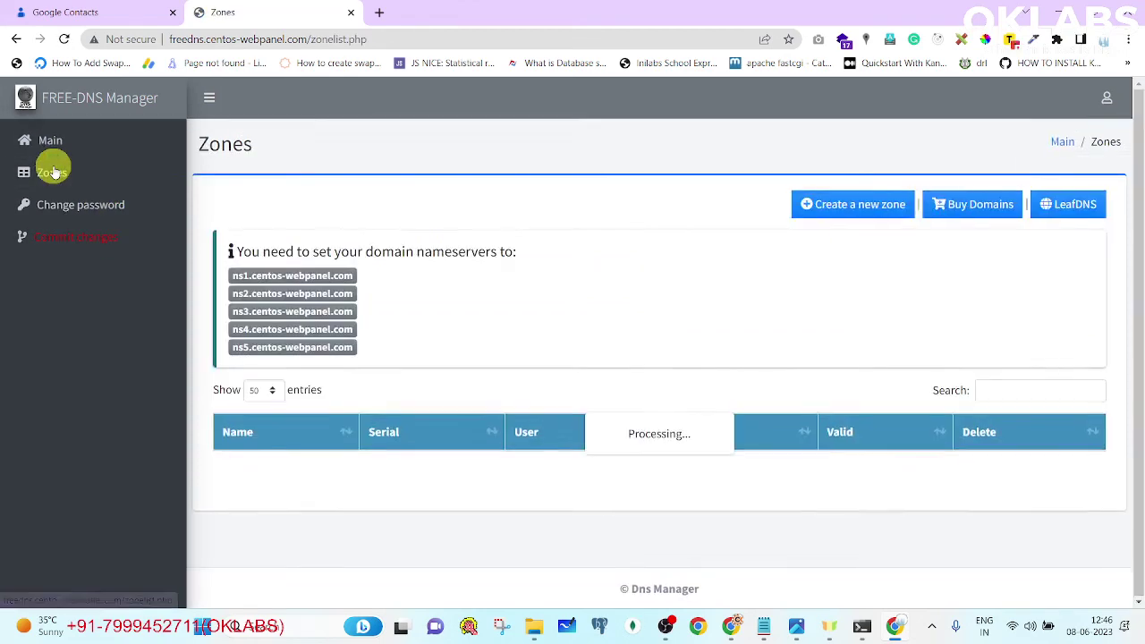
scroll(358, 248, "down", 6)
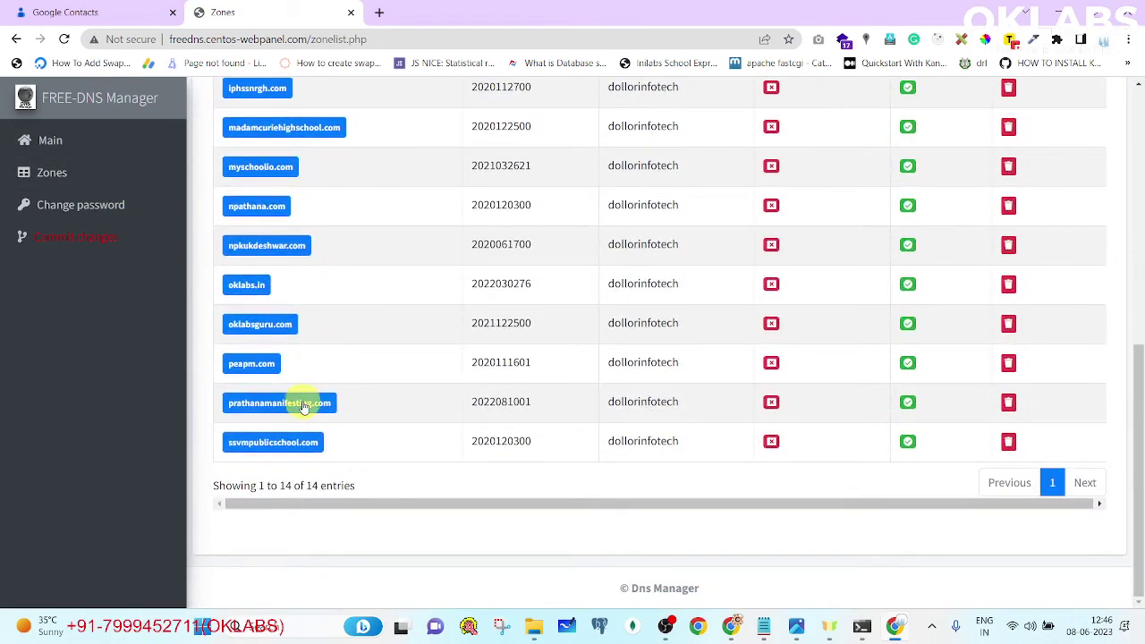
scroll(259, 348, "up", 1)
scroll(258, 347, "up", 3)
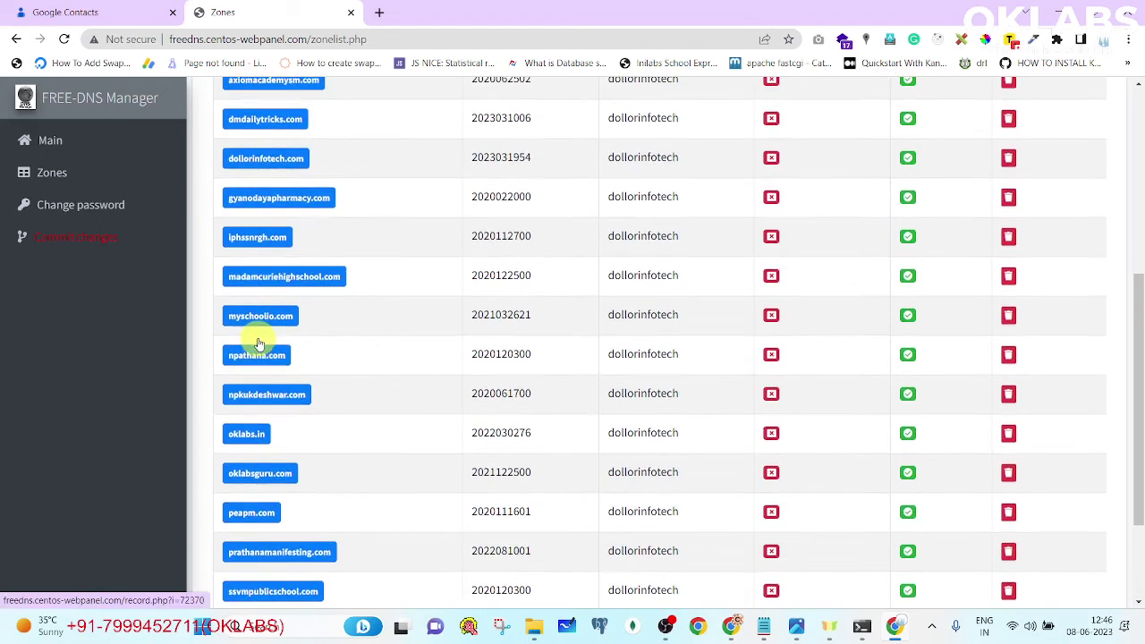
left_click(269, 195)
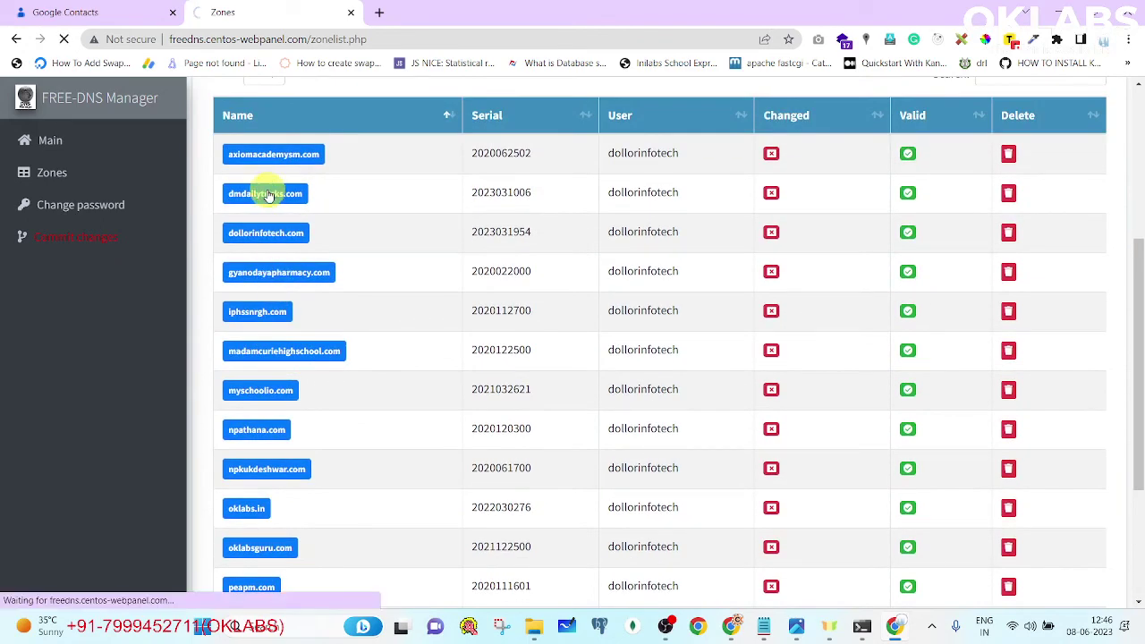
- Set the destination of the @, ftp and mail A records to 64.227.153.83
scroll(420, 284, "down", 4)
scroll(434, 293, "down", 4)
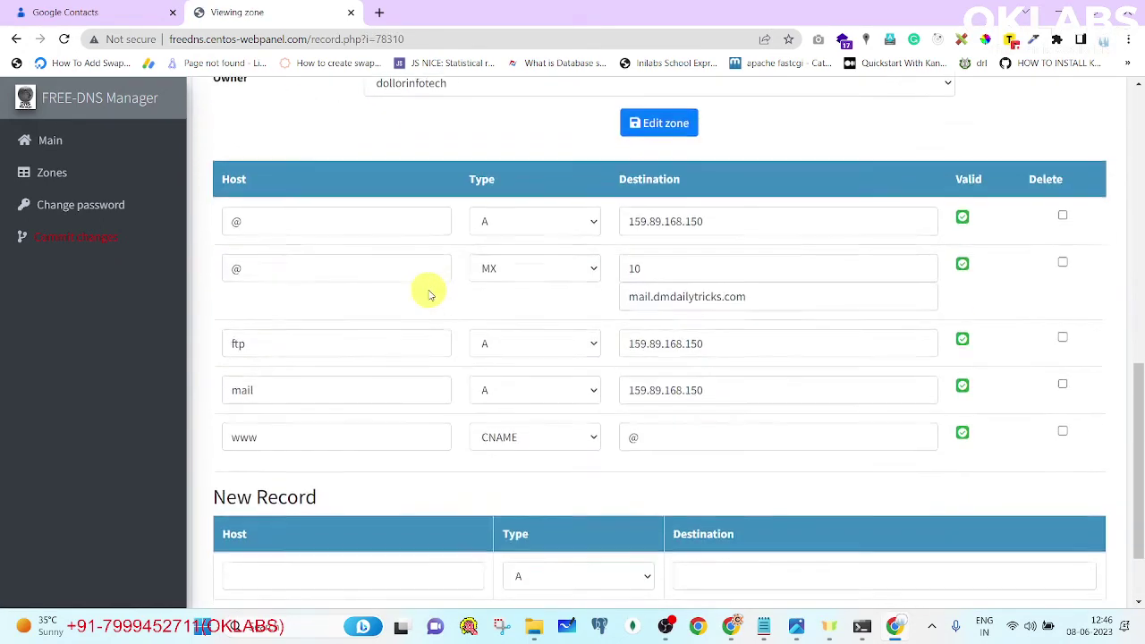
left_click_drag(718, 222, 597, 221)
key("ctrl+v")
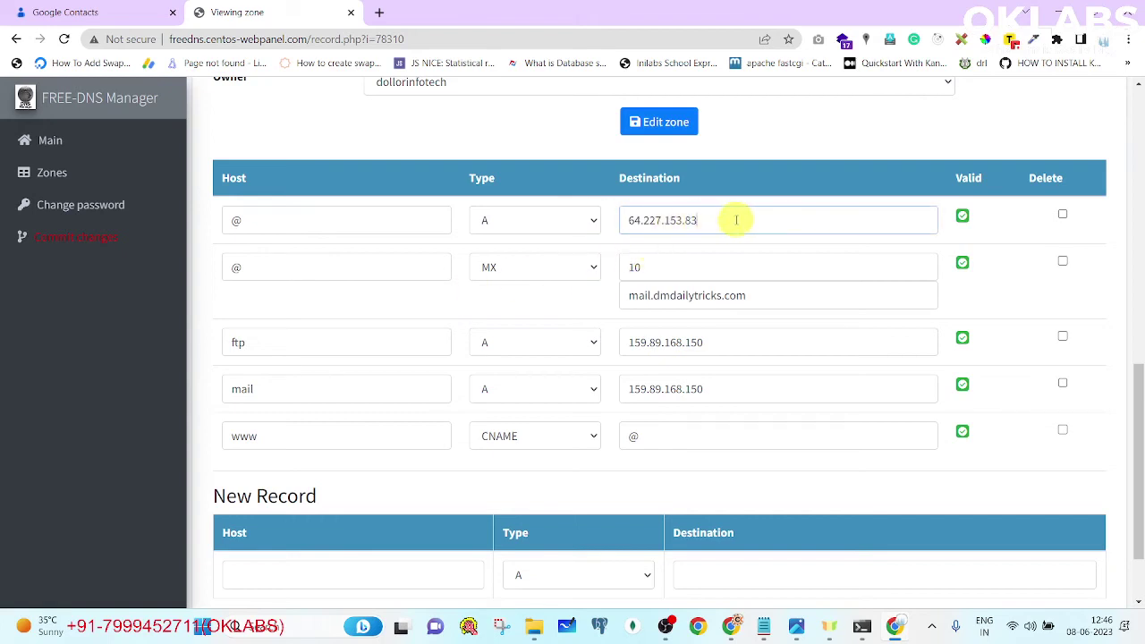
left_click_drag(730, 343, 590, 342)
key("ctrl+v")
left_click_drag(742, 389, 590, 388)
key("ctrl+v")
- Save the edited dmdailytricks.com records and commit the DNS changes
scroll(748, 313, "down", 2)
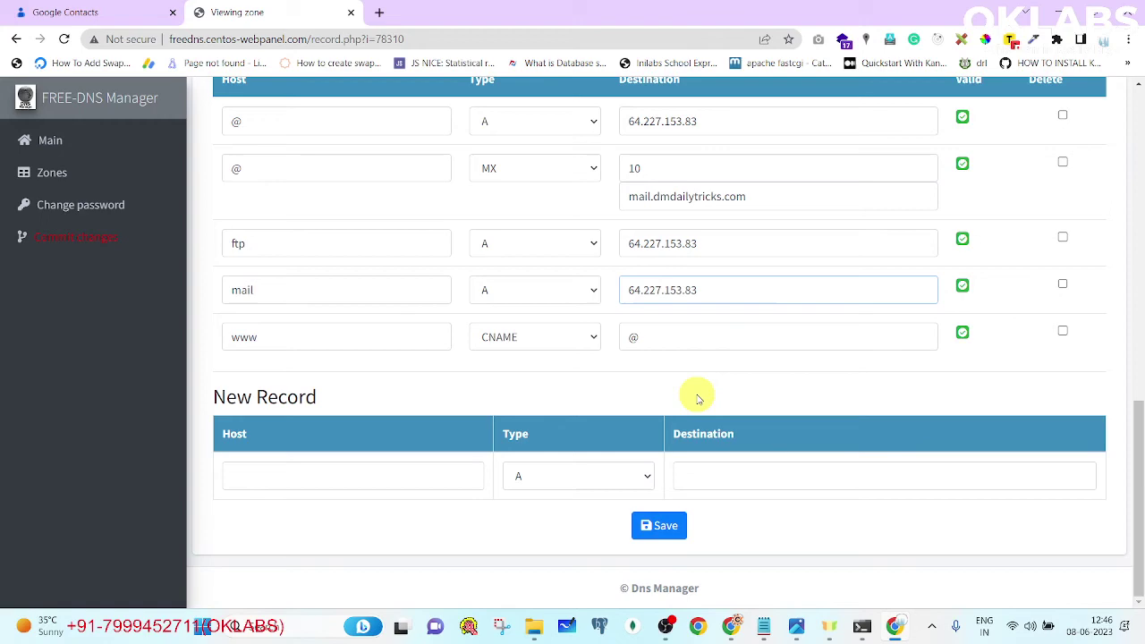
left_click(659, 525)
scroll(639, 358, "down", 7)
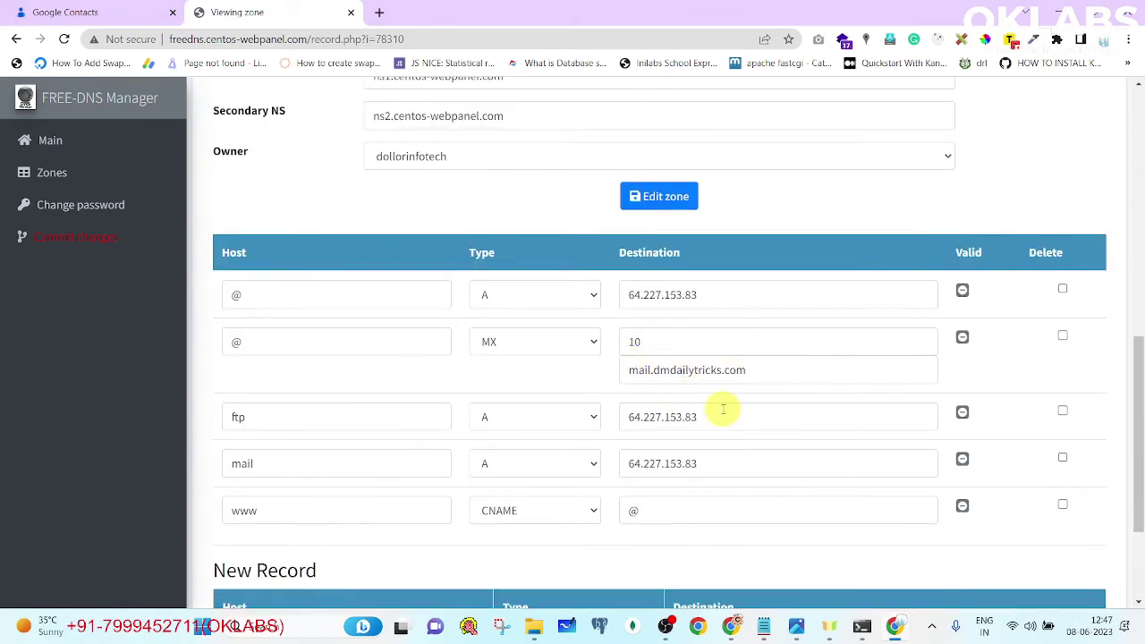
scroll(689, 411, "down", 3)
left_click(670, 526)
scroll(564, 442, "up", 5)
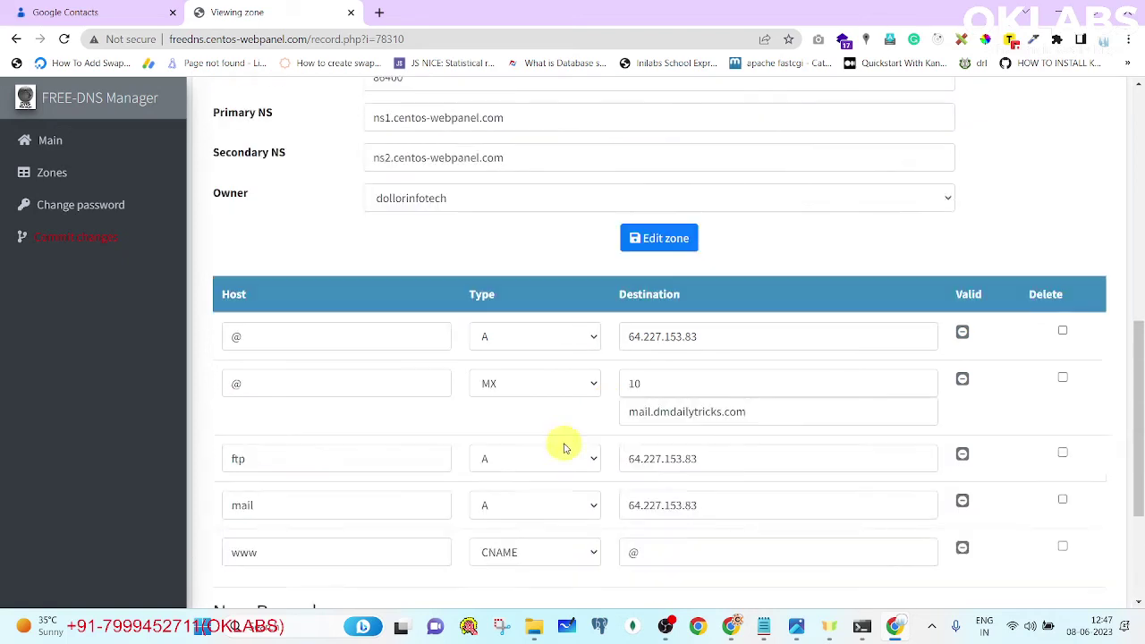
left_click(95, 238)
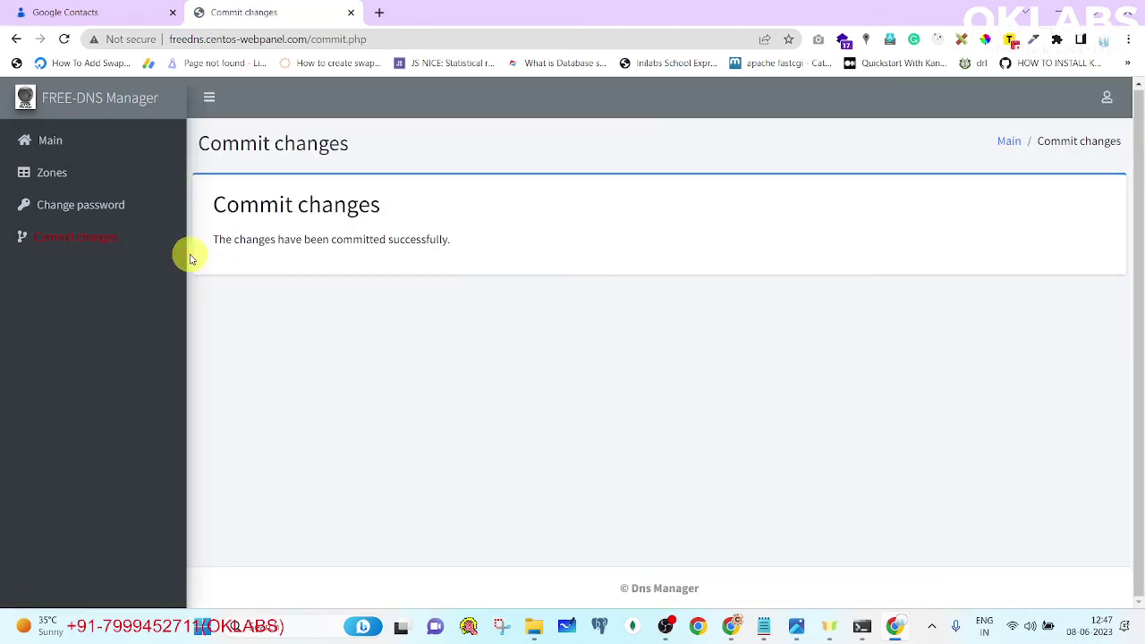
- Reopen the dmdailytricks.com zone and check the destinations of its @, ftp and mail A records
left_click(53, 175)
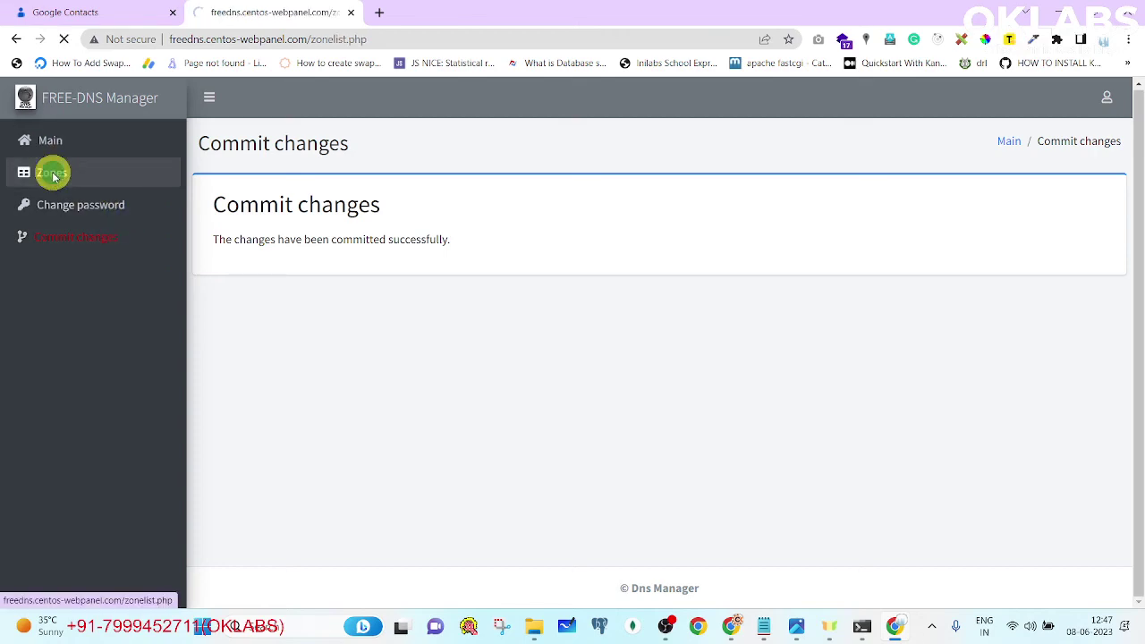
scroll(637, 331, "down", 3)
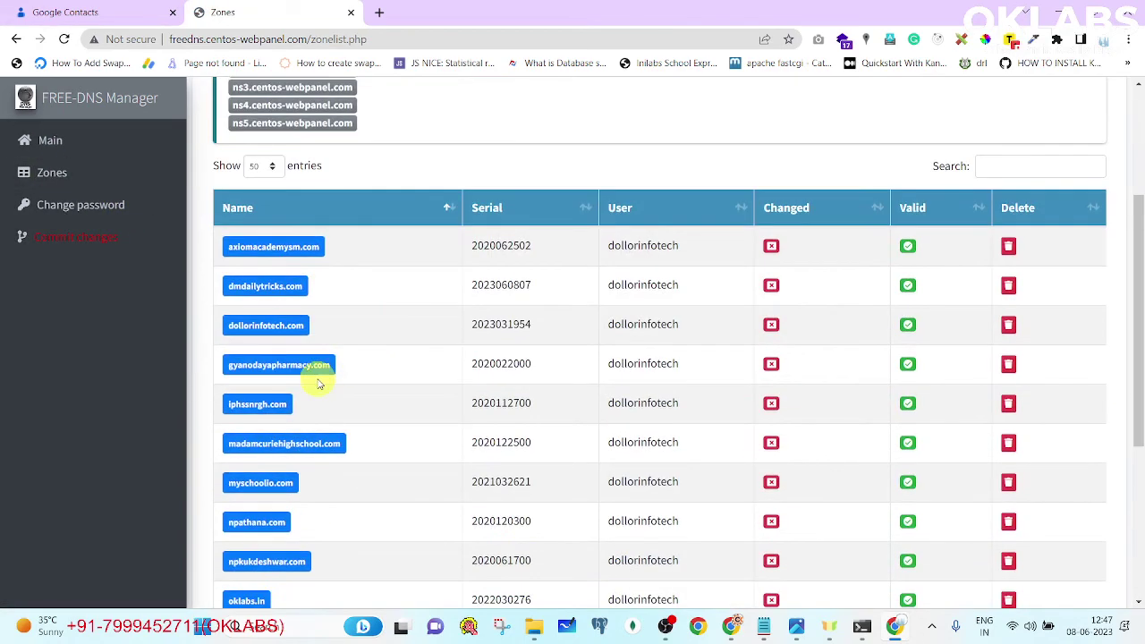
left_click(240, 289)
scroll(416, 320, "down", 8)
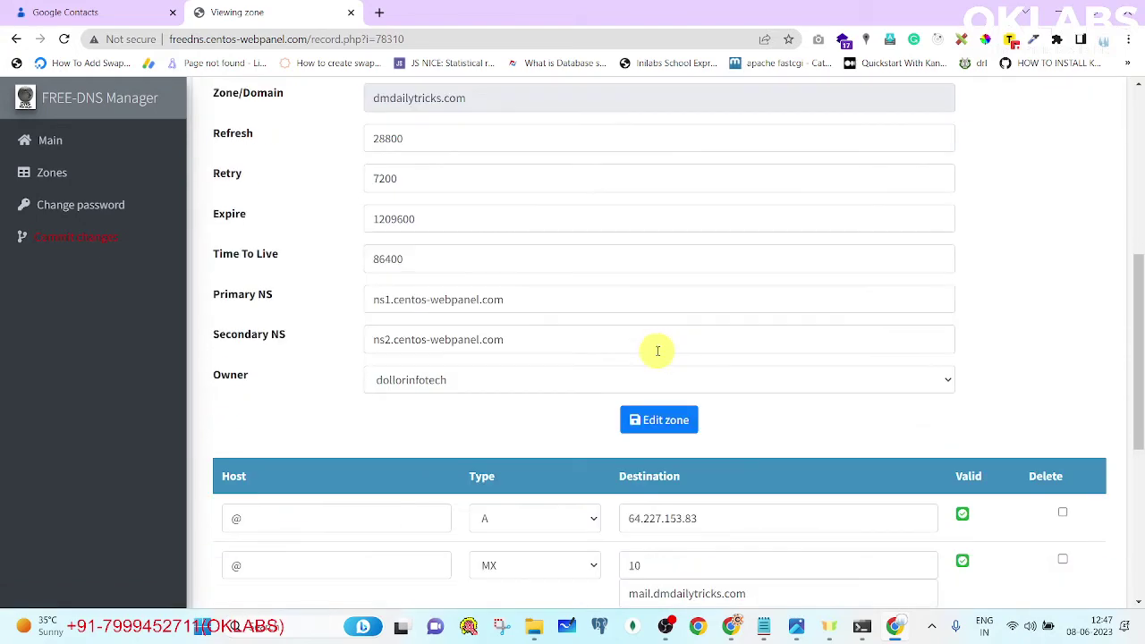
left_click_drag(728, 223, 596, 222)
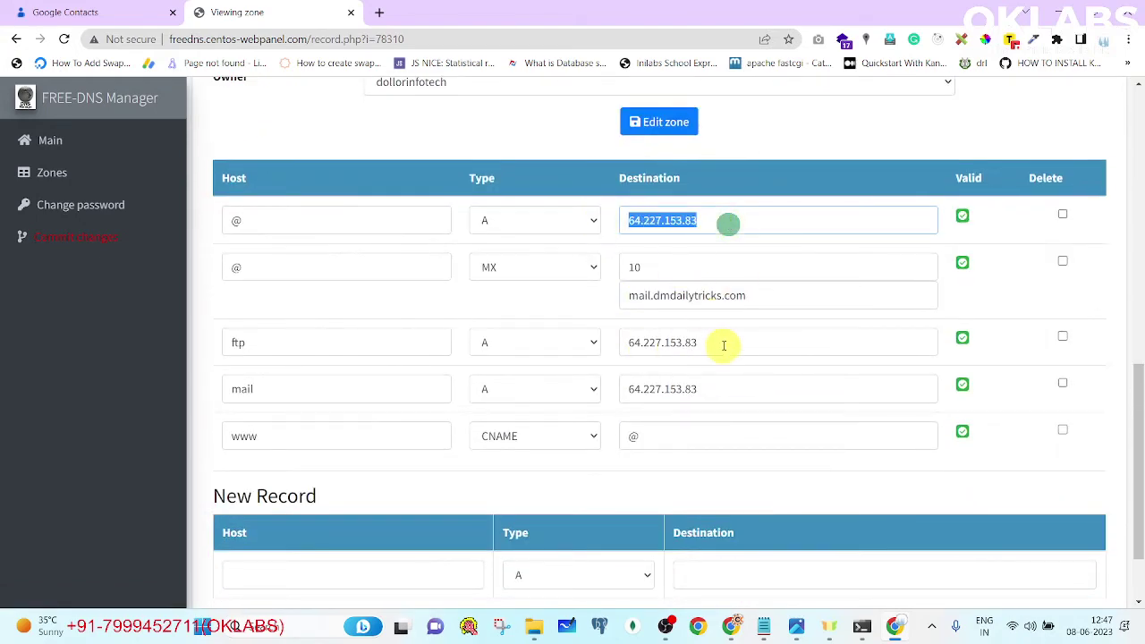
left_click_drag(723, 342, 557, 330)
left_click_drag(726, 389, 582, 386)
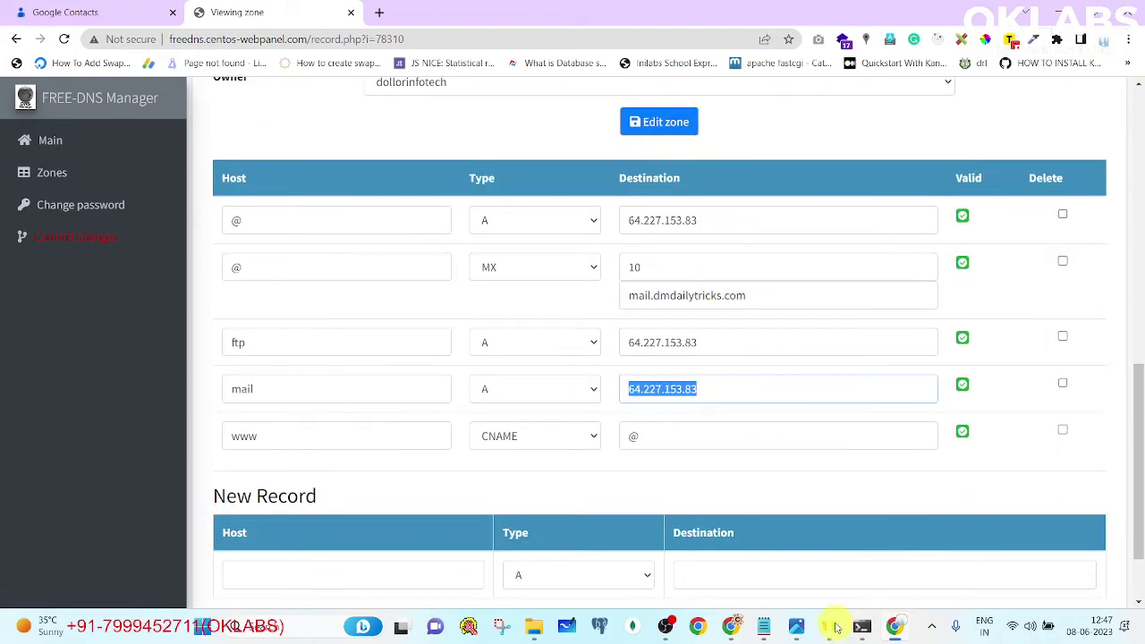
- Switch to Notepad and add the line "We have successfully pointed to new server" below the domain panel line
left_click(770, 629)
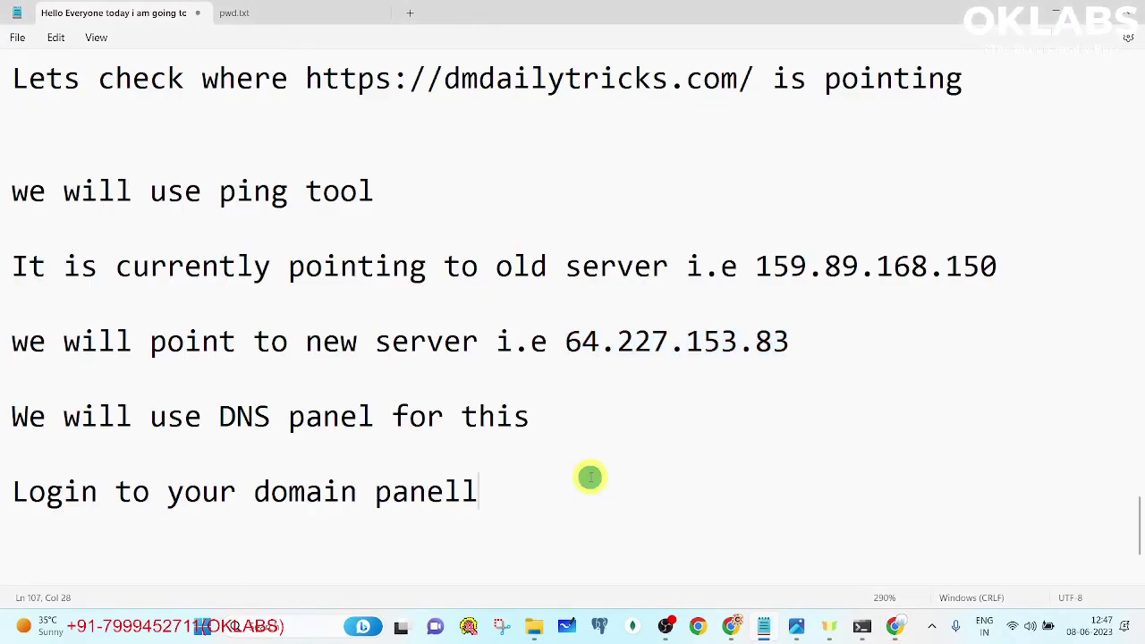
key("Return")
key("Return")
type("Wee ")
type(" ha")
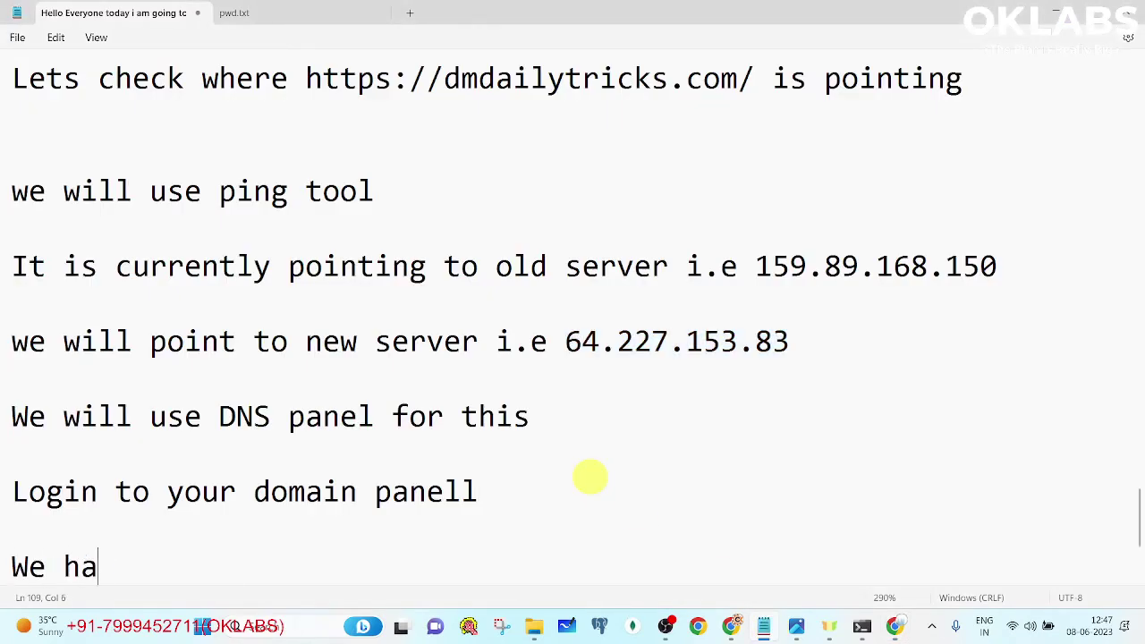
type("ve succes")
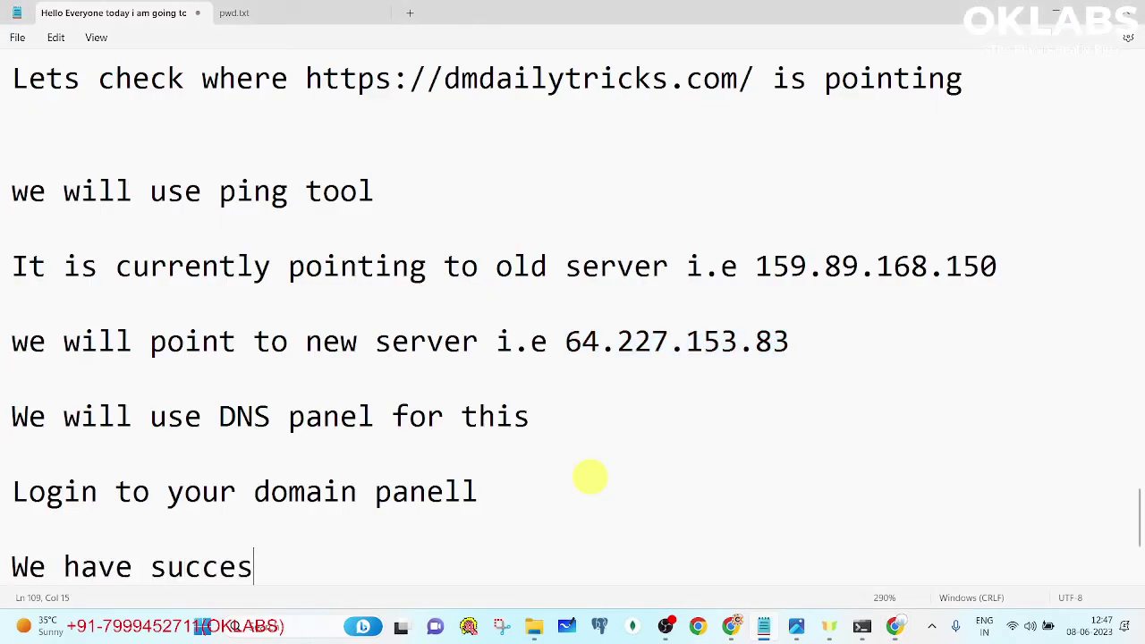
type("sfully poi")
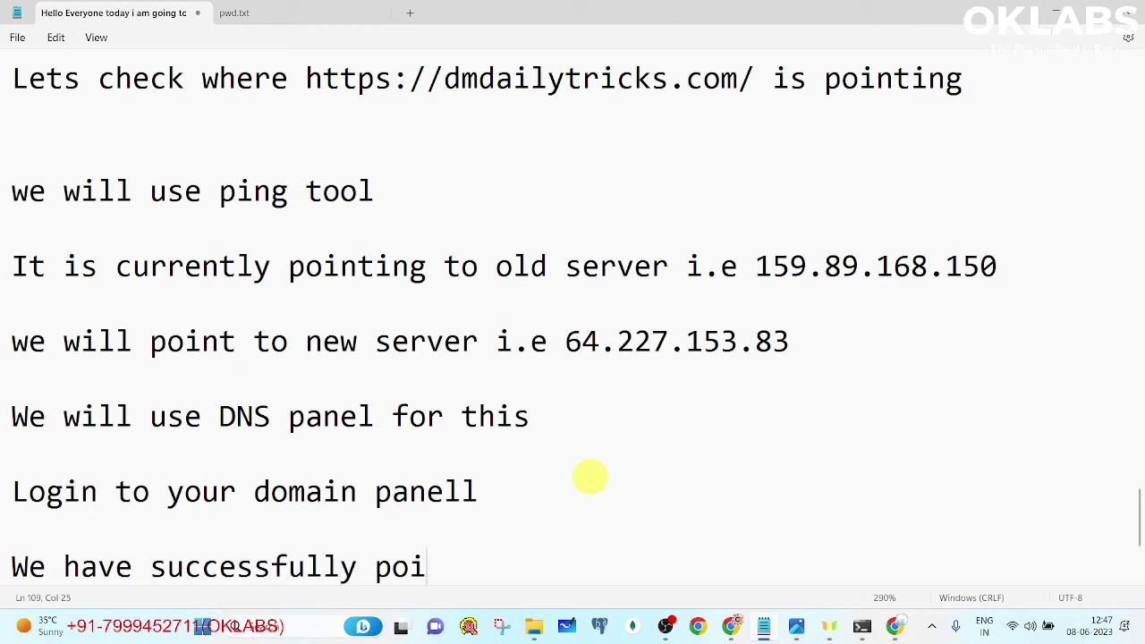
type("ly pointed to new server")
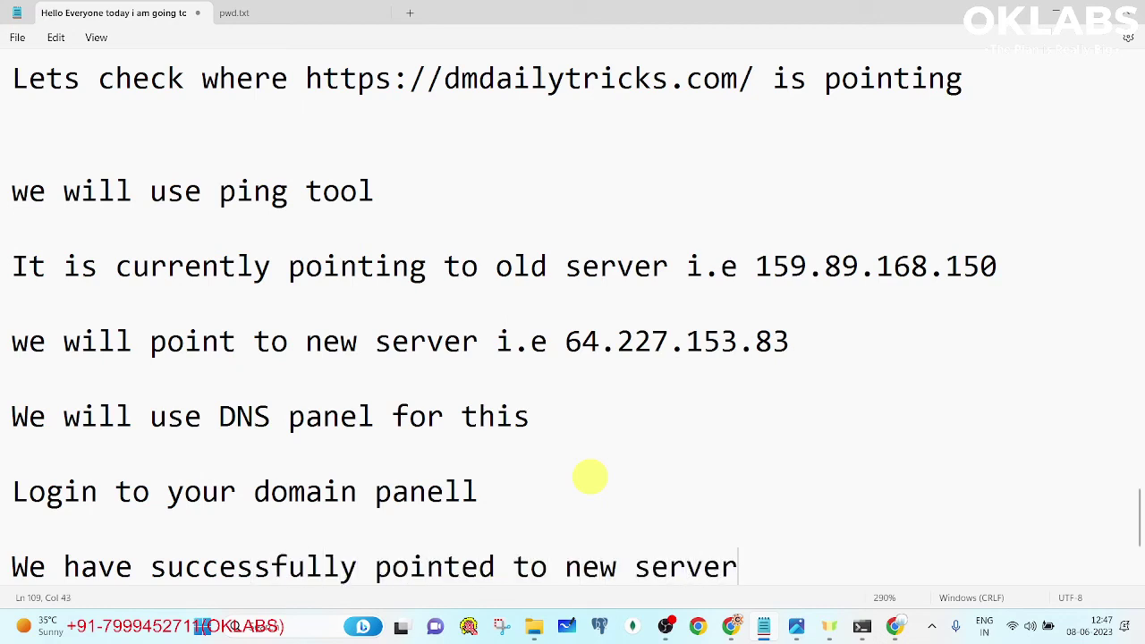
- Add the line "Now it will take some time usually 1min to 48hr" at the end of the notes
key("Return")
key("Return")
type("Now i")
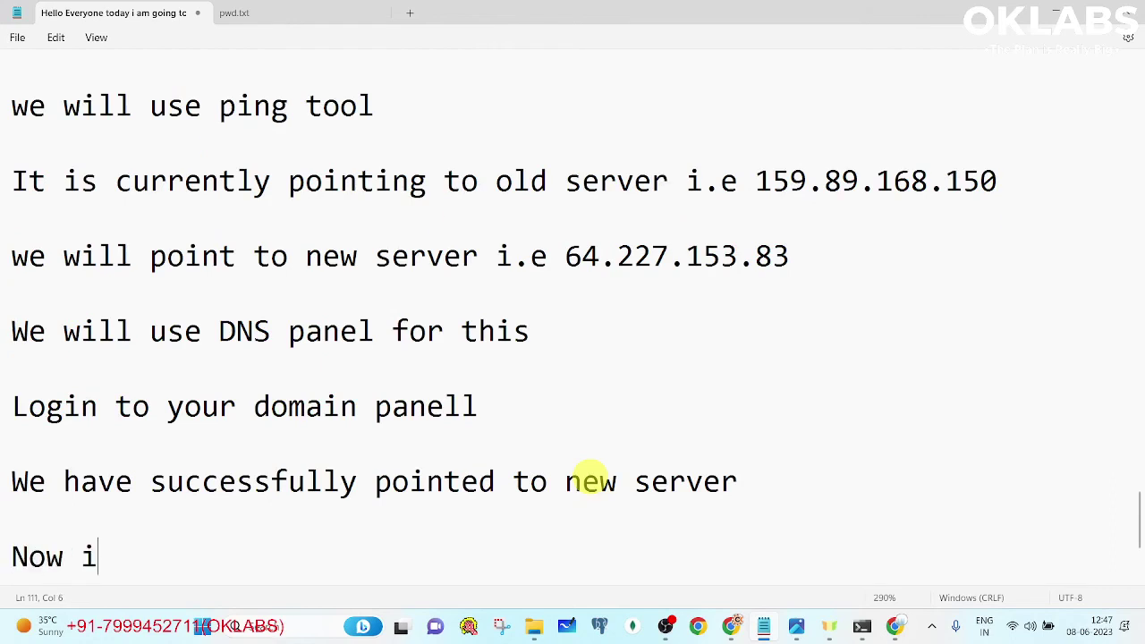
type("t will take ")
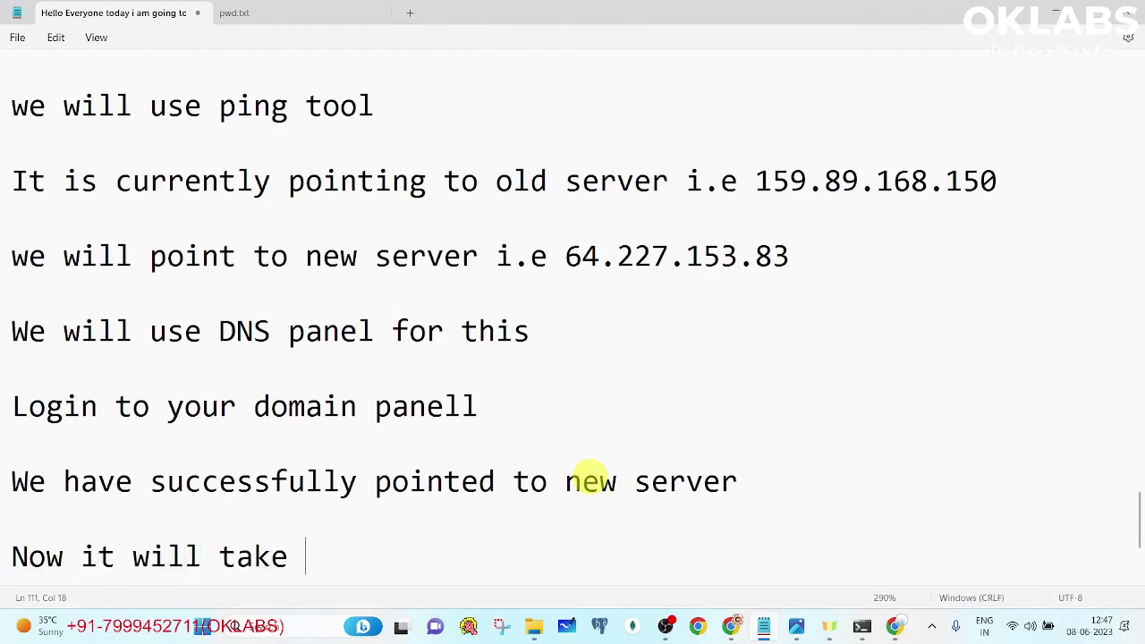
type("some time us")
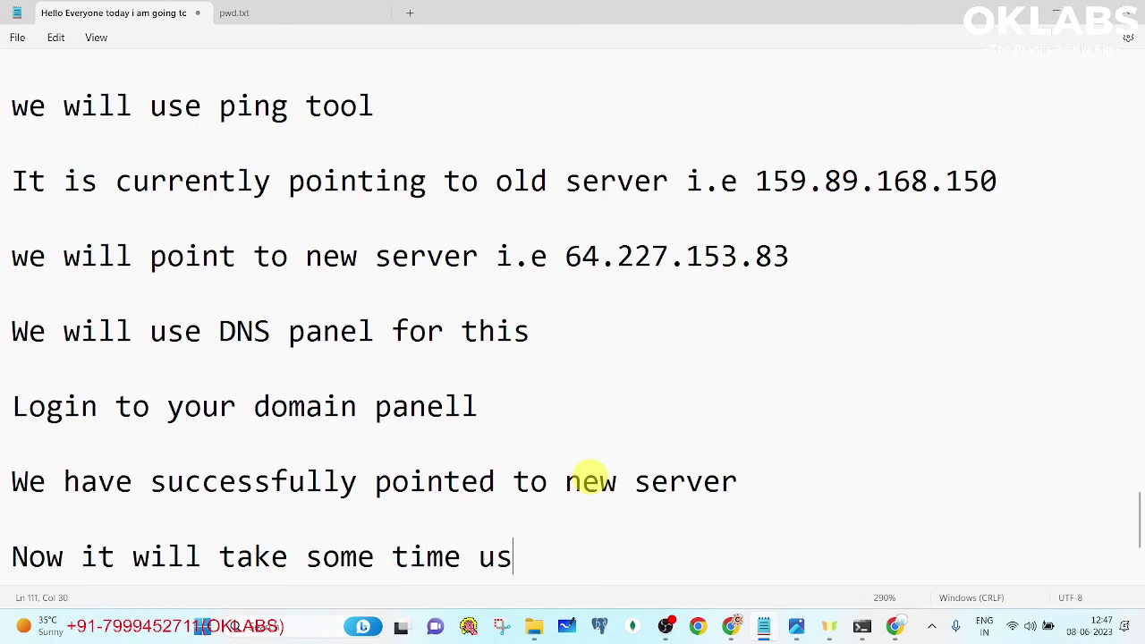
type("ually")
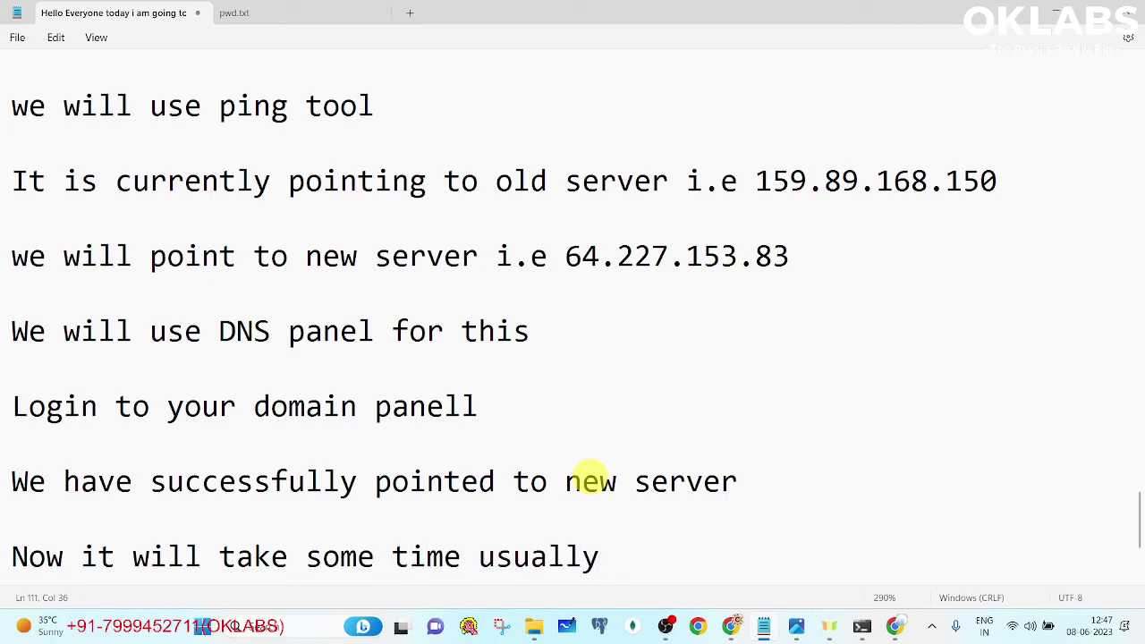
type(" 1min to ")
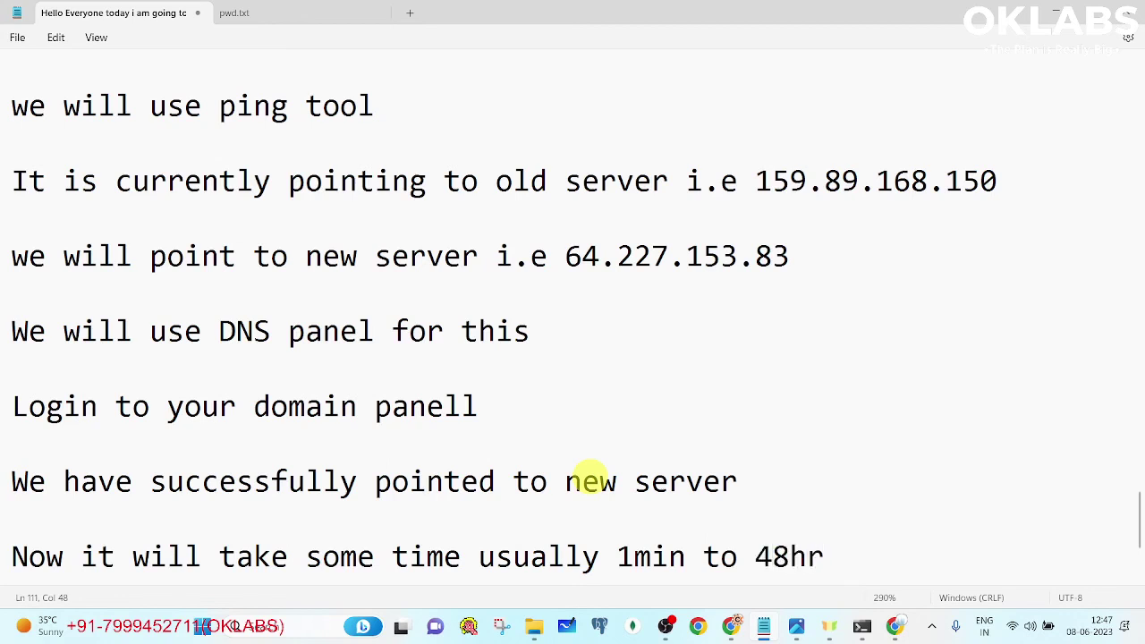
type("48hr")
- Add the line "So keep checking in time if it points to new server or not" below the timing note
key("Return")
key("Return")
type("So k")
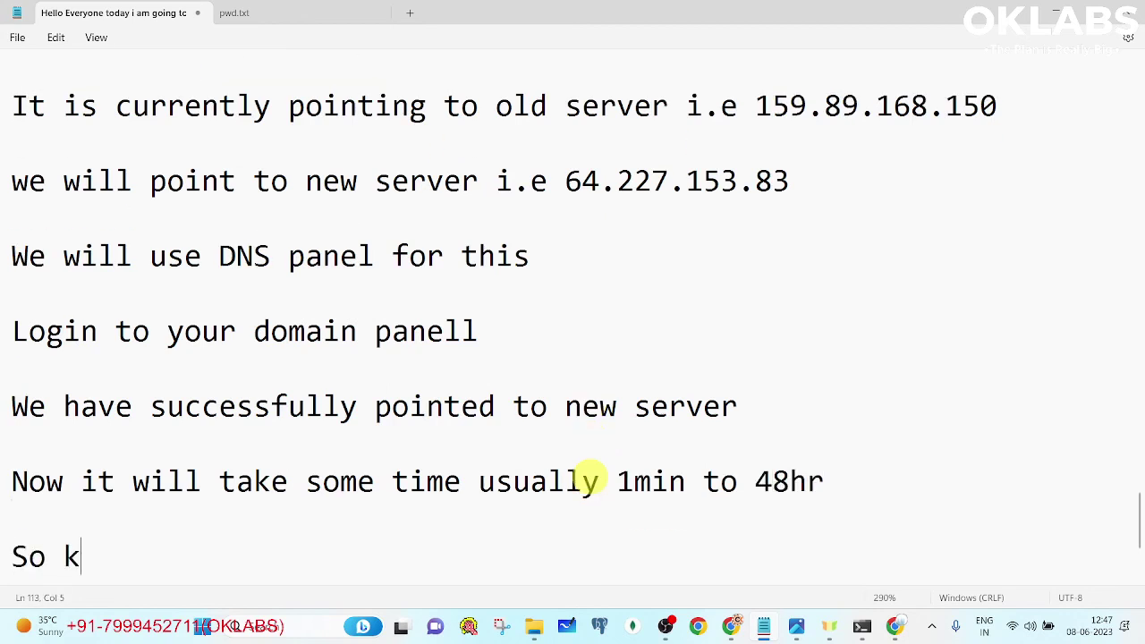
type("eep checking")
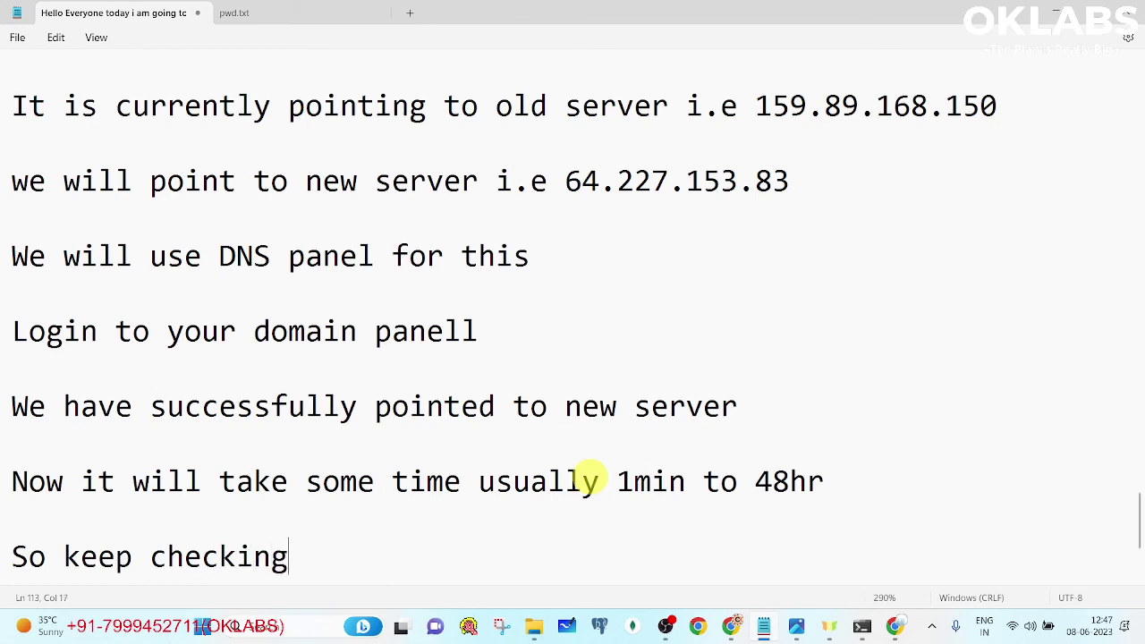
type(" in time if it p")
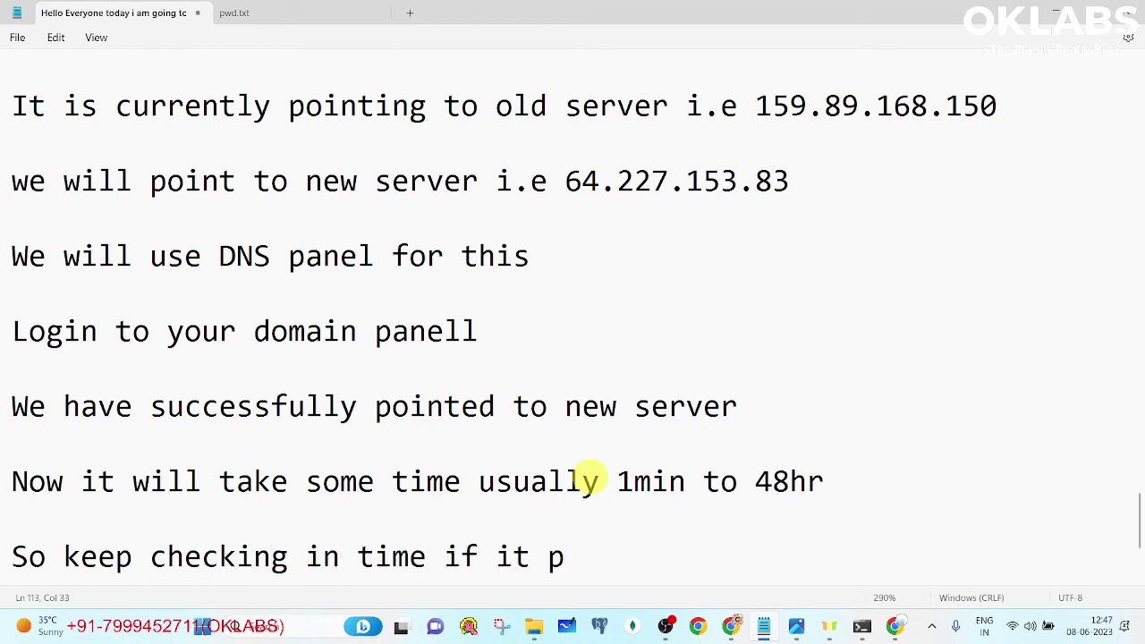
type("oints to new")
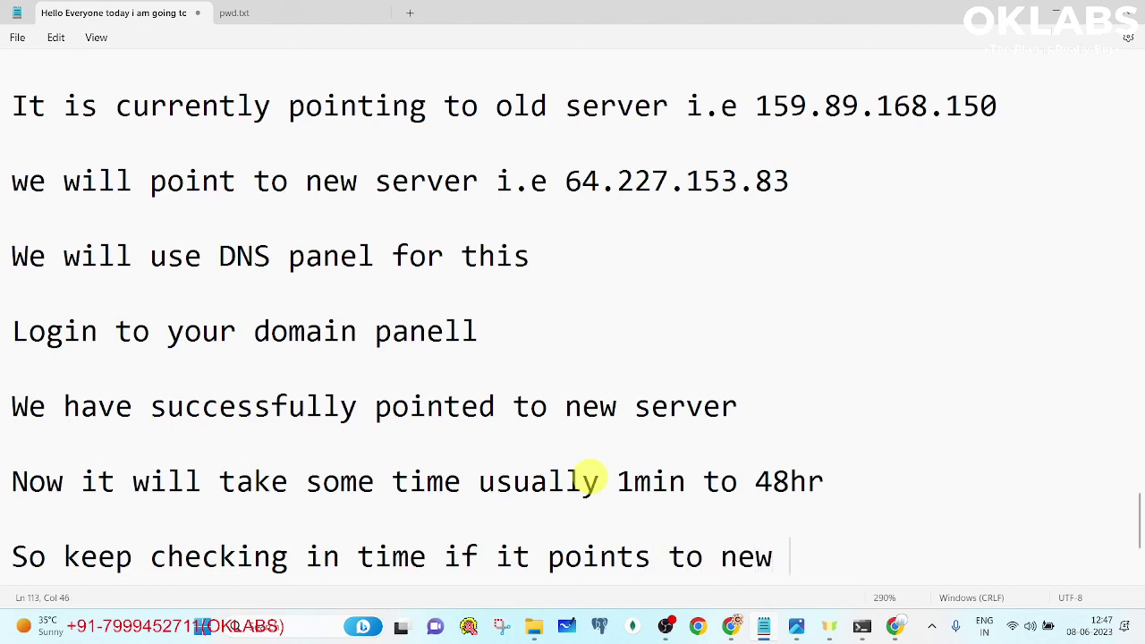
type(" server")
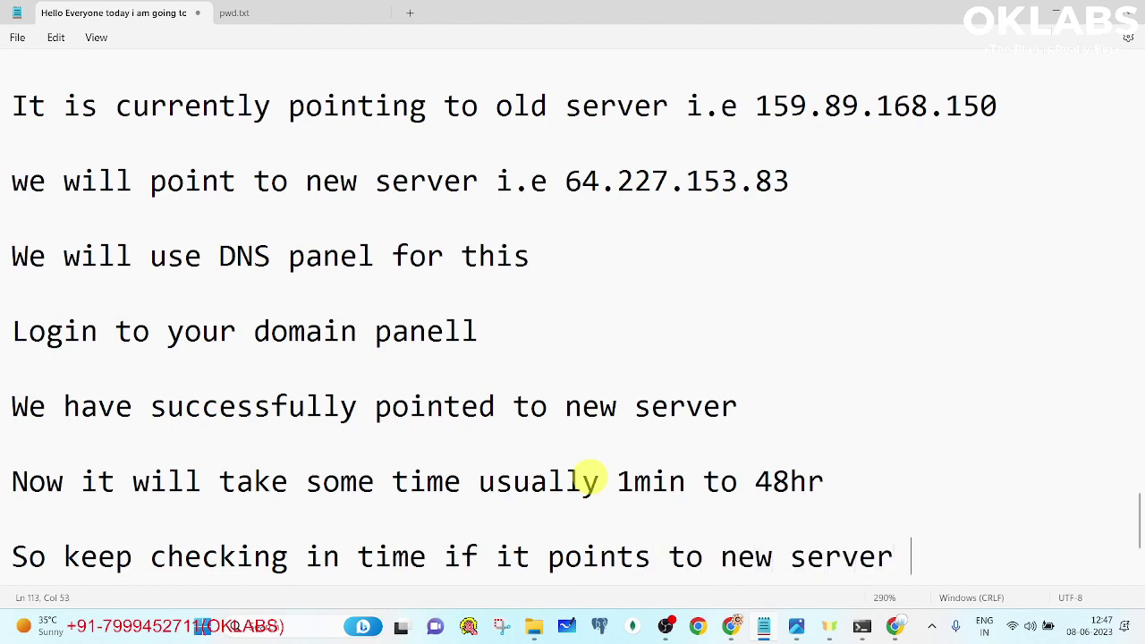
type(" or not")
- Add the line "Lets check again with new ip" at the end of the notes
key("Return")
key("Return")
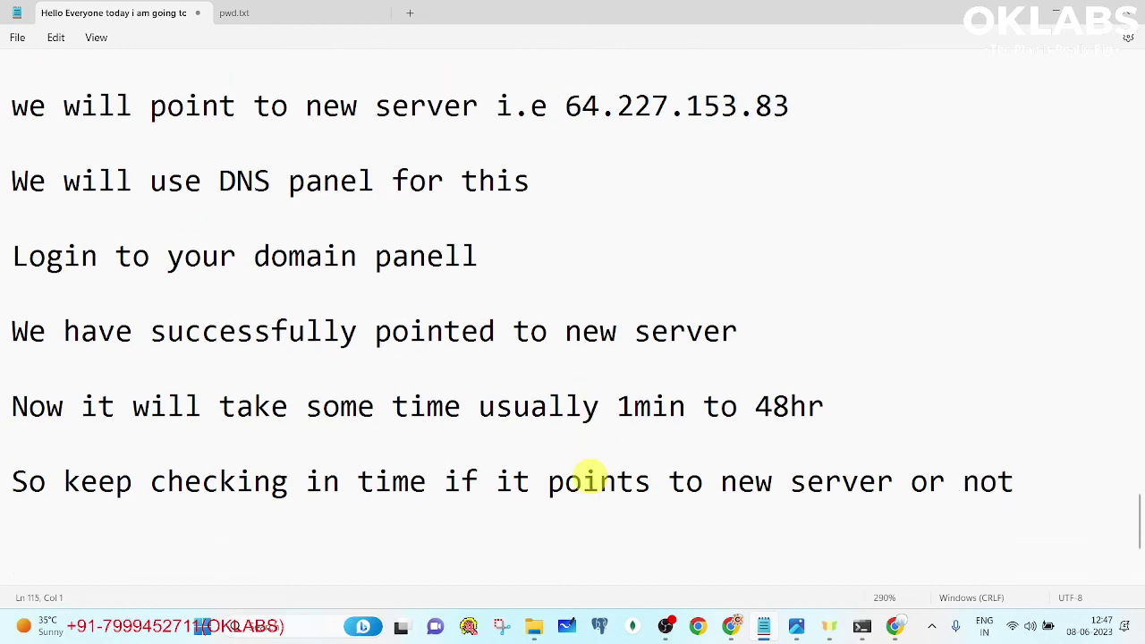
type("Let s")
type(" ch")
type("again wi")
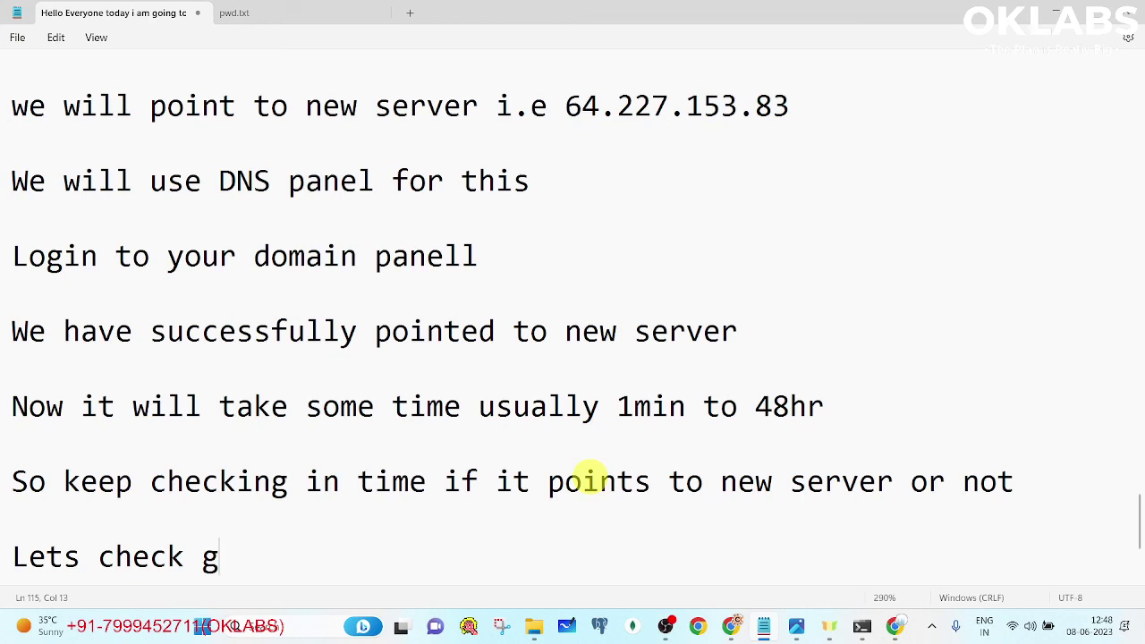
type("th ")
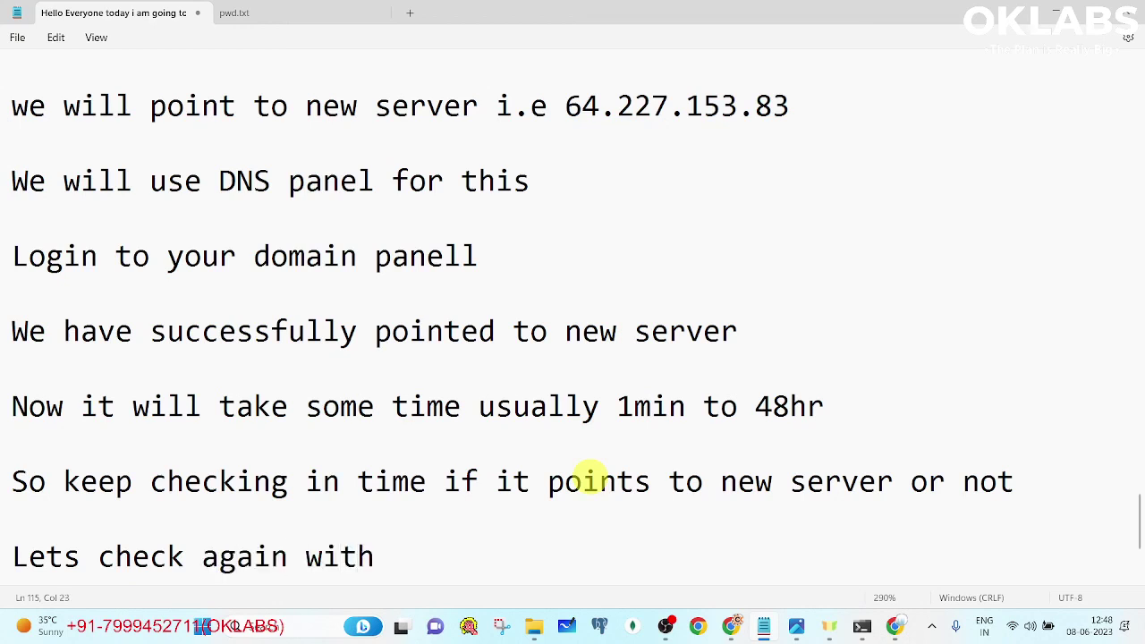
type("new i")
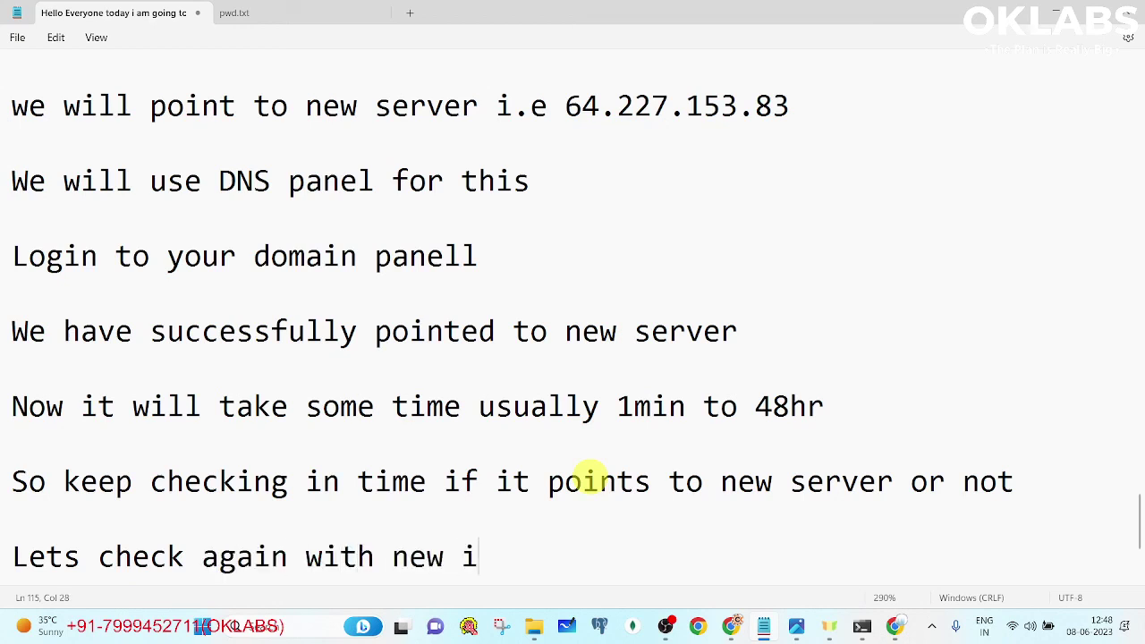
type("p")
- Switch to the Windows PowerShell window, clear it, run "ping dmdailytricks.com -t" and check the IP address in the replies
mouse_move(861, 626)
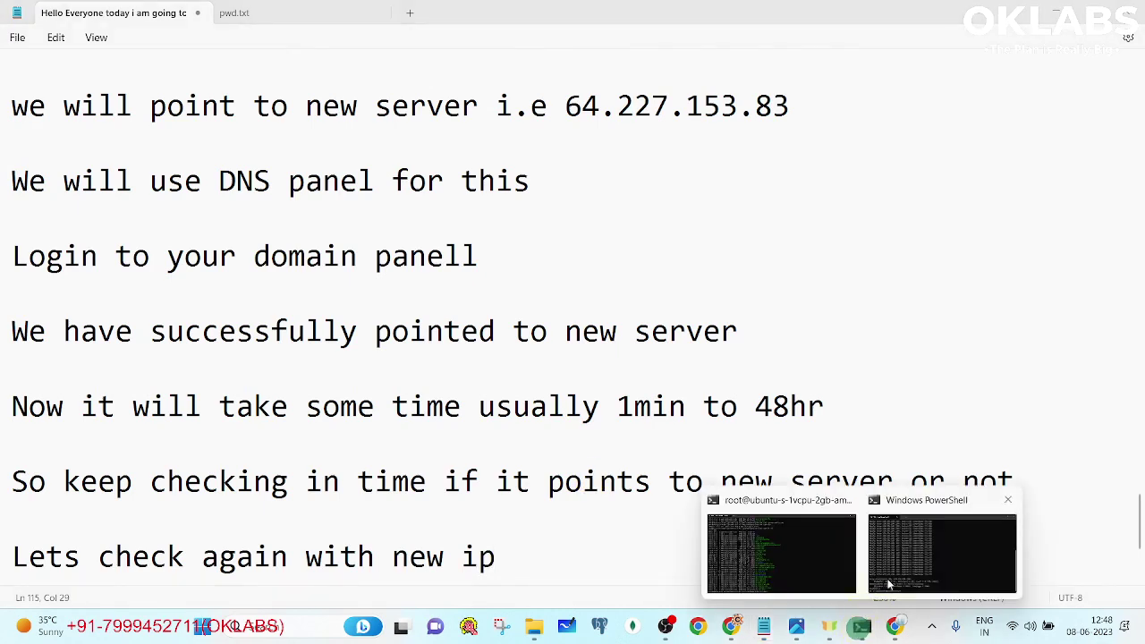
left_click(897, 568)
left_click(756, 394)
type("cls")
key("Return")
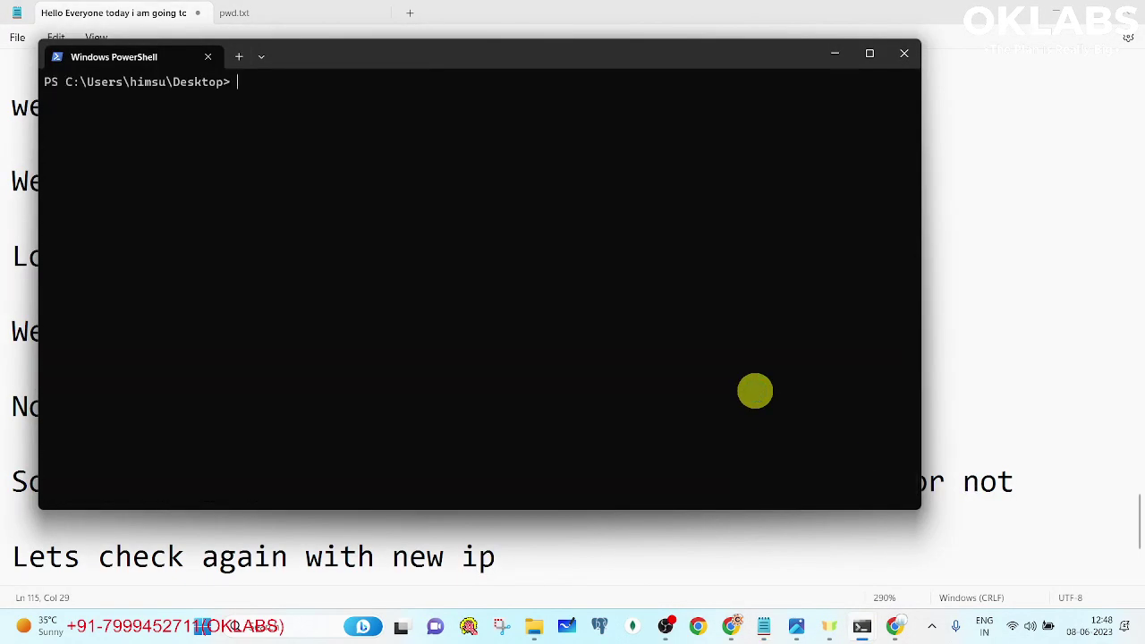
type("ping dmdailytricks.com -t")
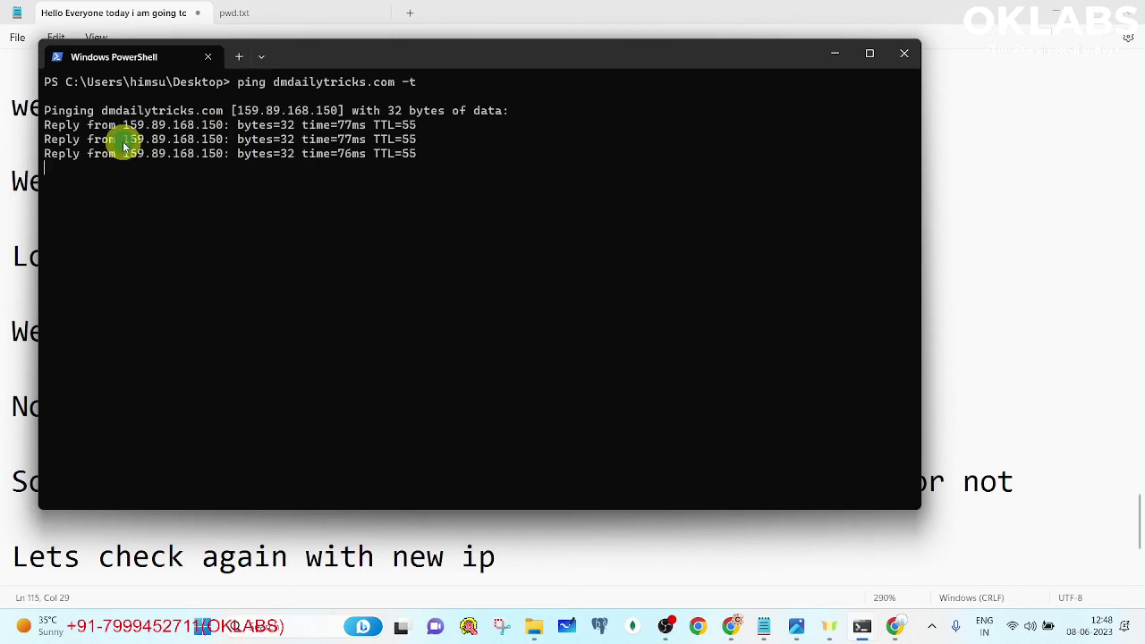
left_click_drag(123, 141, 217, 140)
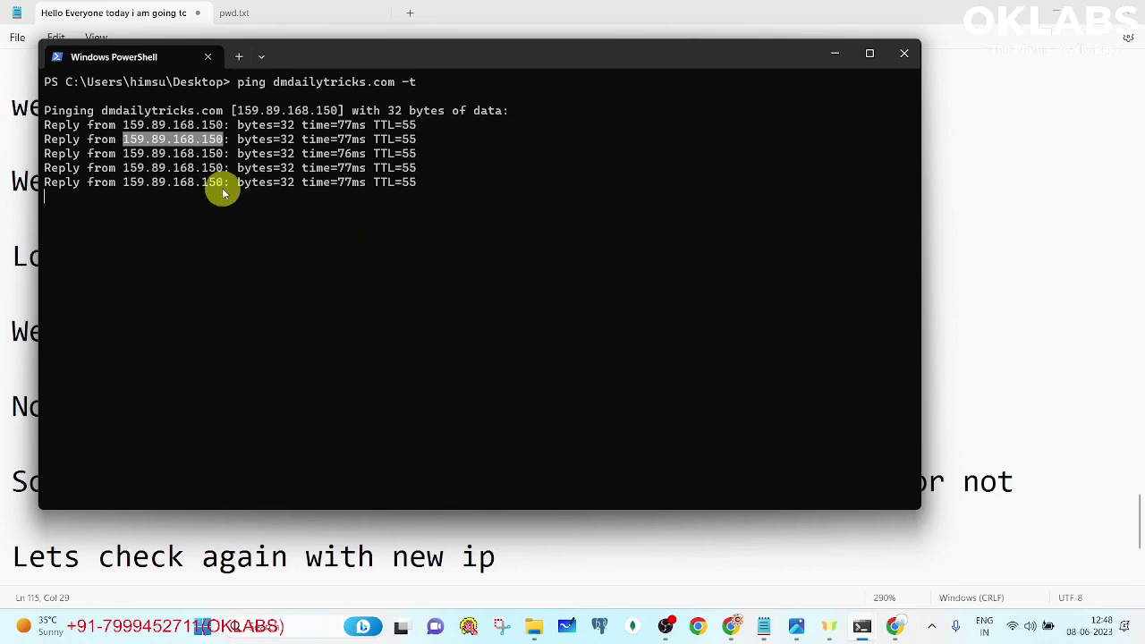
left_click_drag(123, 181, 188, 190)
- Switch back to Notepad and add the line "Still it is pointing to old ip we will check after" at the end of the notes
key("alt+Tab")
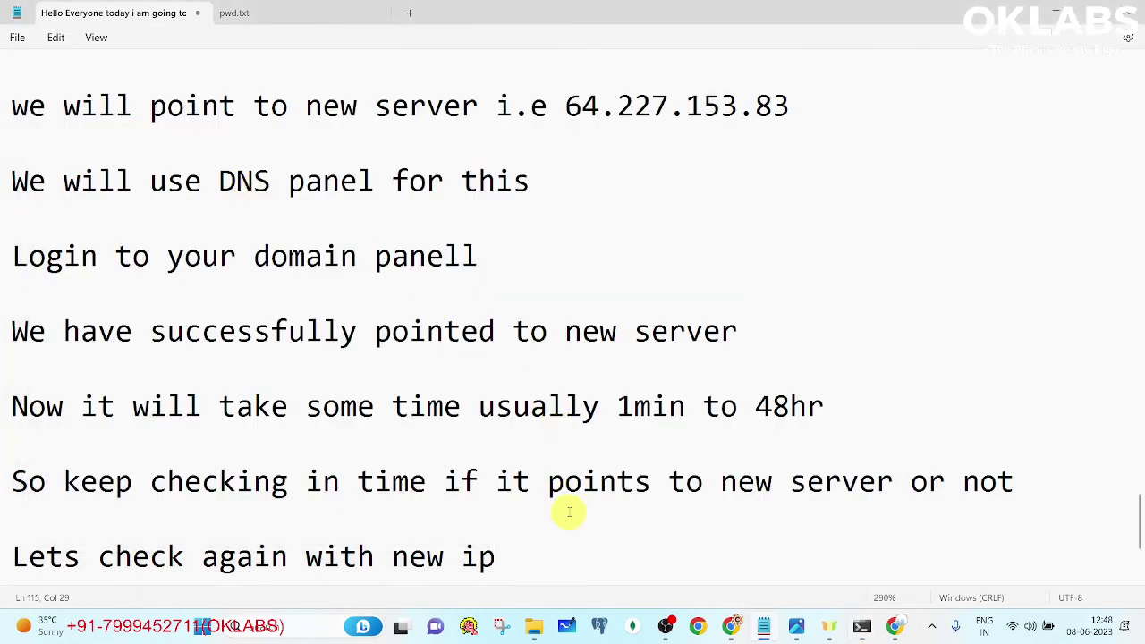
key("Return")
key("Return")
type("Still it")
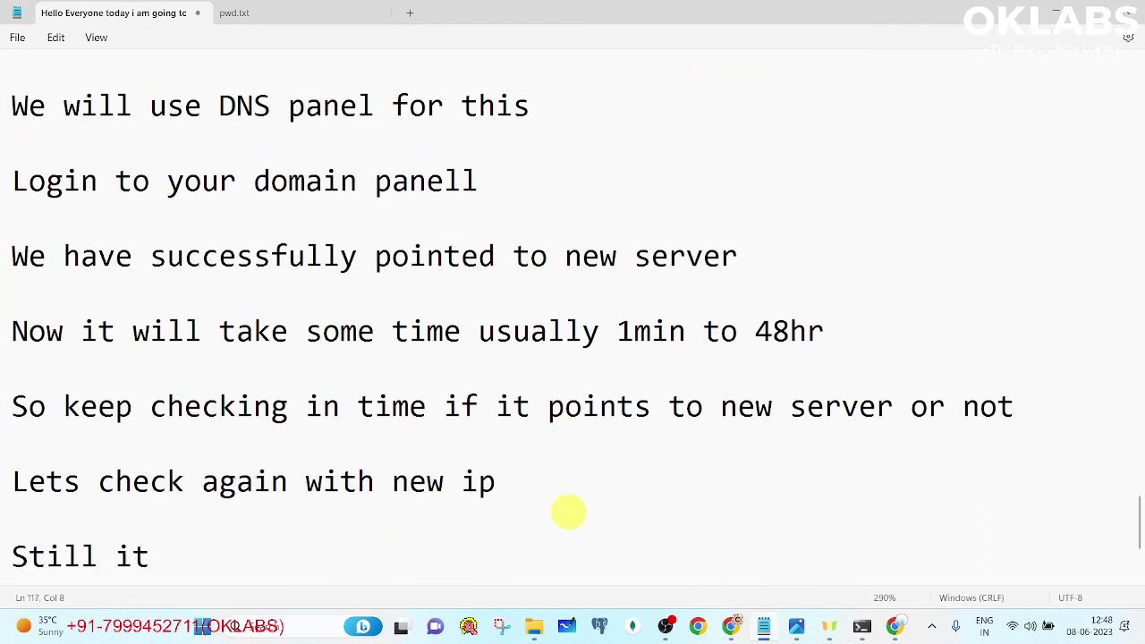
type(" is pointi")
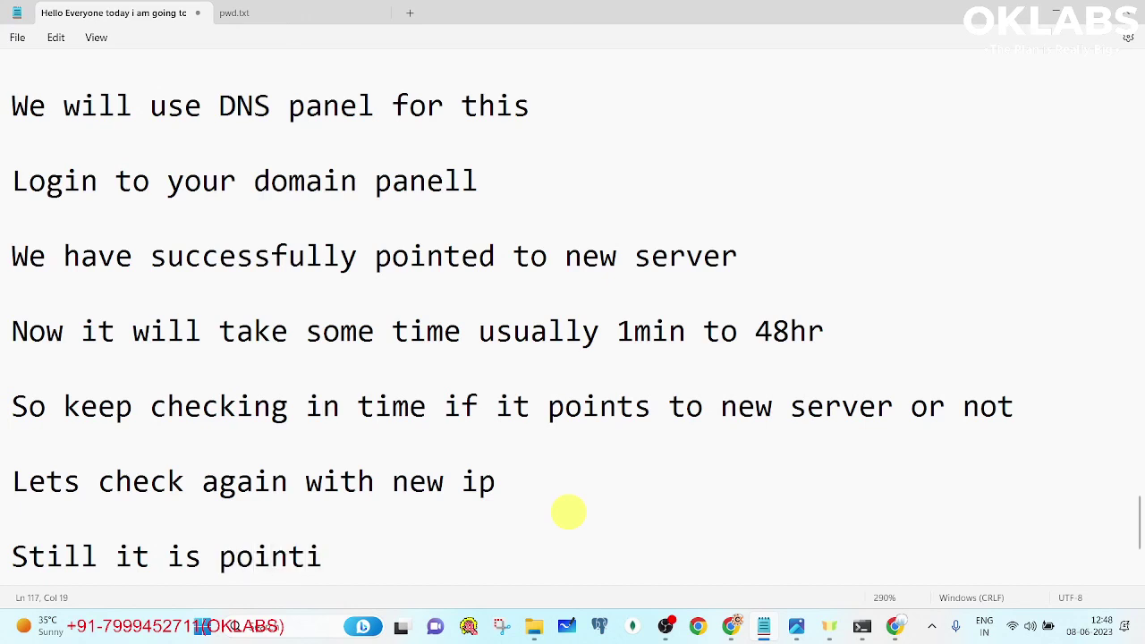
type("ng to old i")
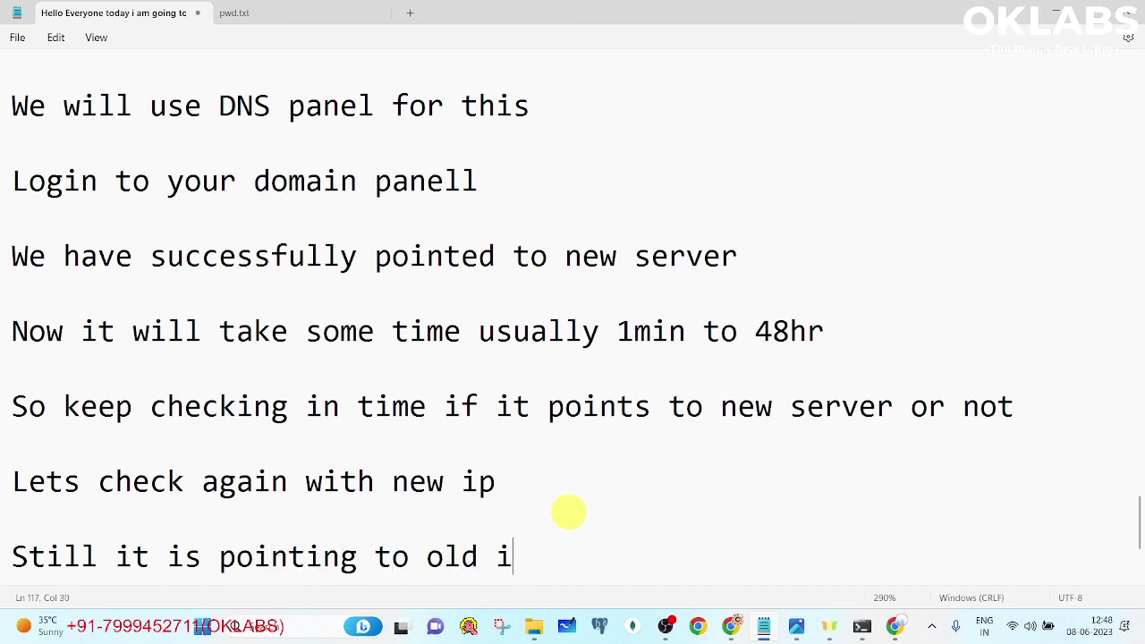
type("p we will ch")
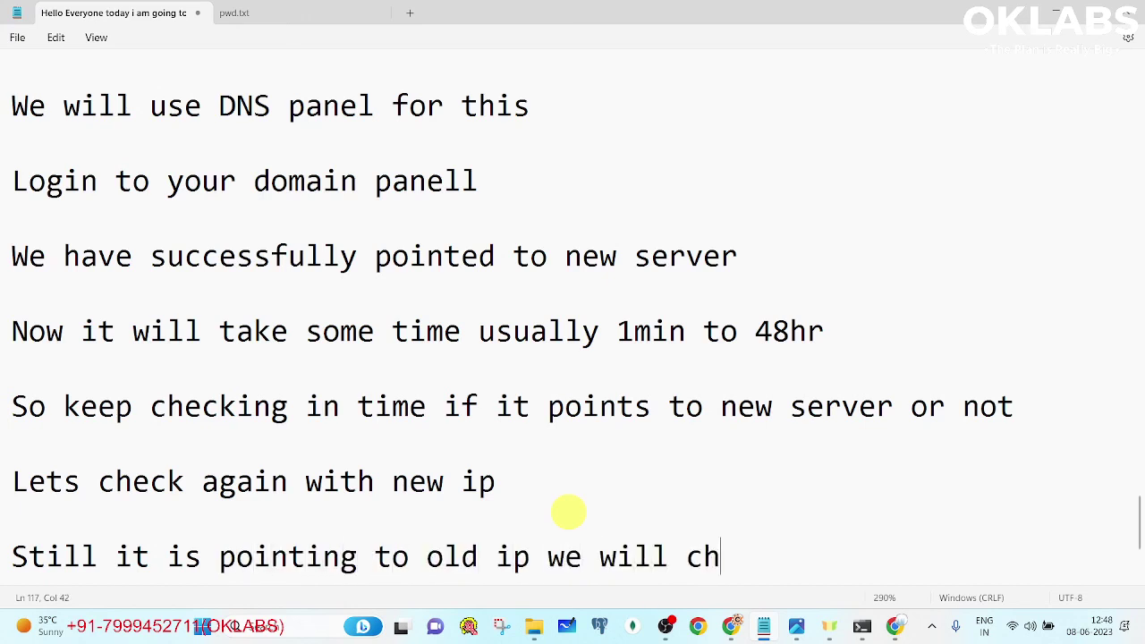
type("eck after")
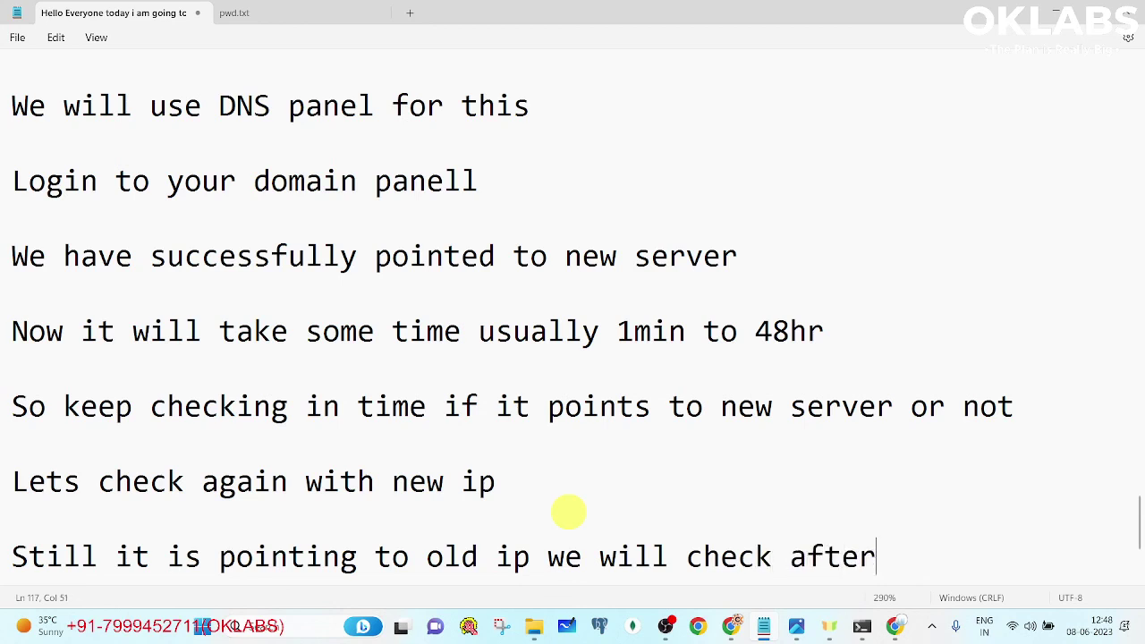